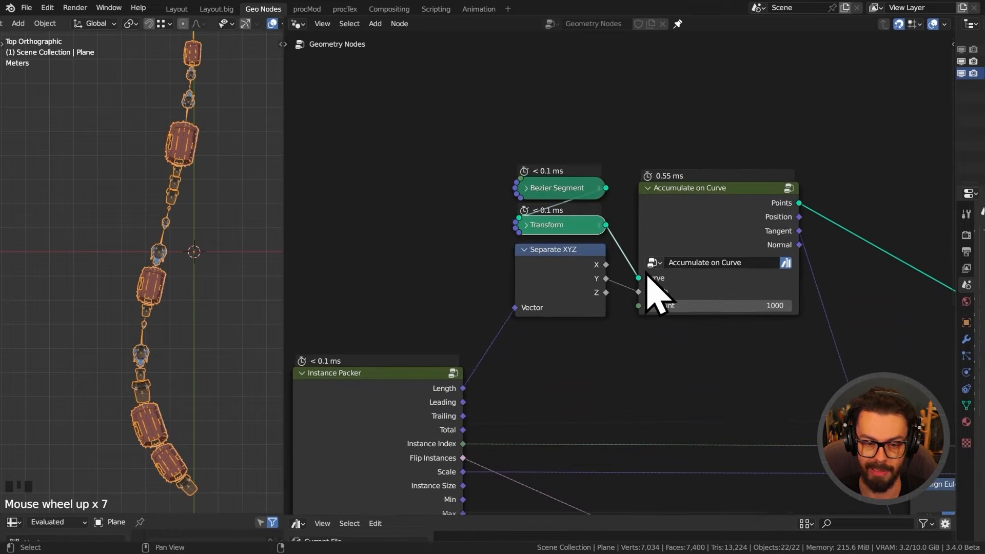
Delete the Bezier Segment, Transform and Accumulate on Curve nodes from the node tree.
{"action": "left_click", "coordinate": [650, 272]}
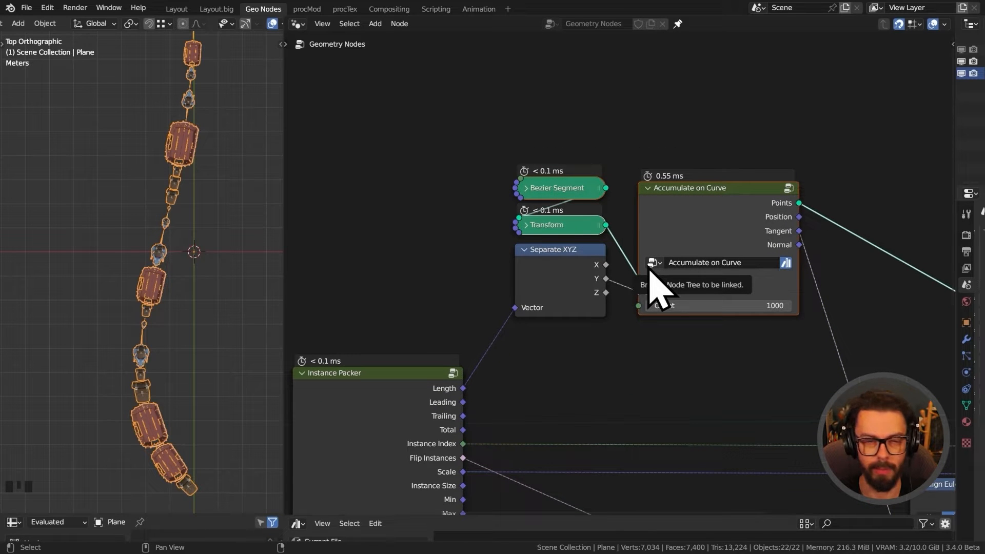
{"action": "scroll", "coordinate": [715, 267], "scroll_direction": "down", "scroll_amount": 3}
{"action": "middle_click_drag", "start_coordinate": [716, 213], "coordinate": [694, 235]}
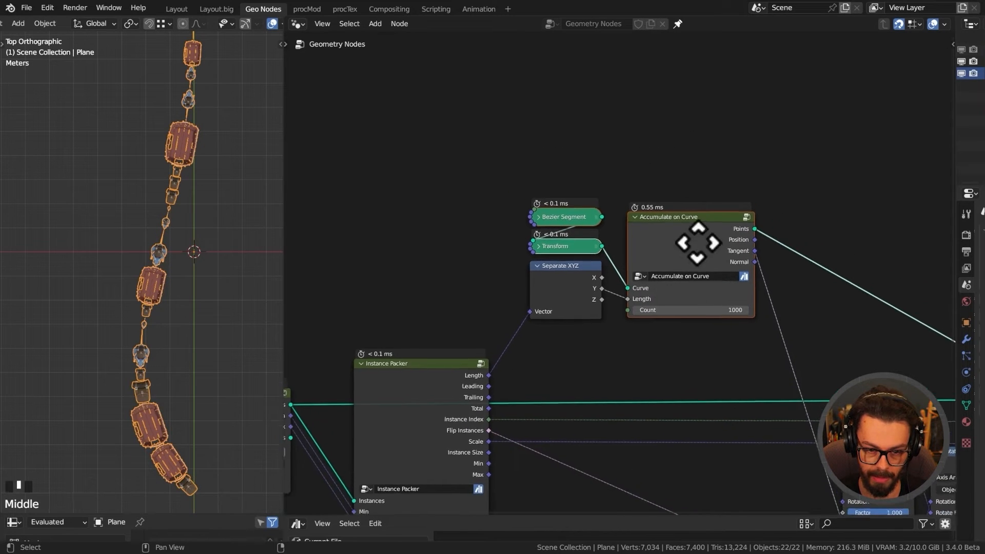
{"action": "left_click_drag", "start_coordinate": [533, 159], "coordinate": [732, 251]}
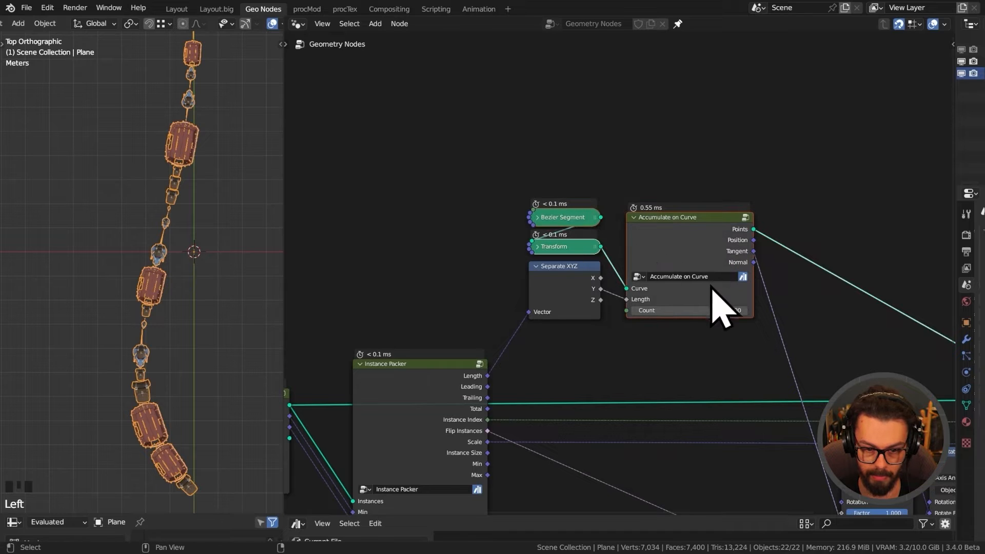
{"action": "scroll", "coordinate": [727, 276], "scroll_direction": "up", "scroll_amount": 5}
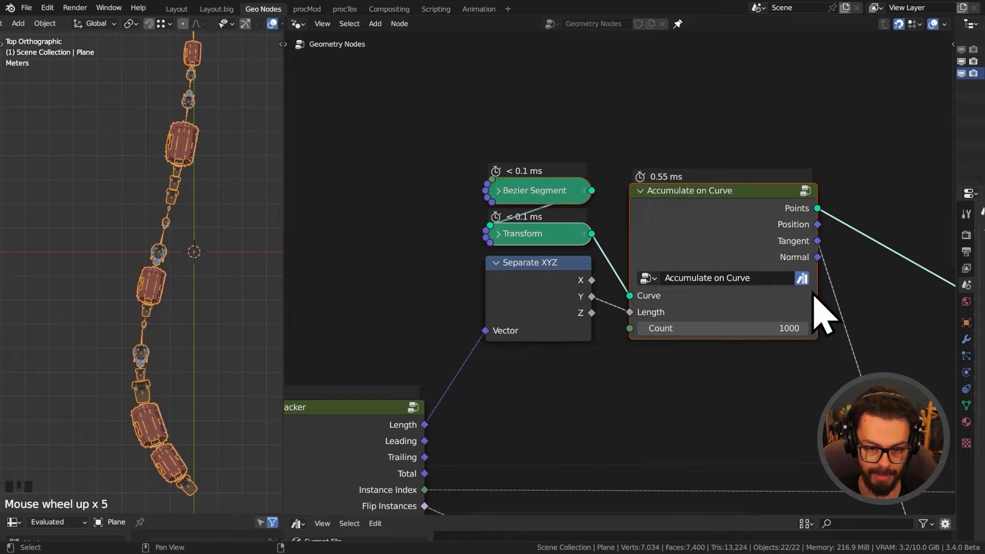
{"action": "key", "text": "x"}
{"action": "key", "text": "shift+a"}
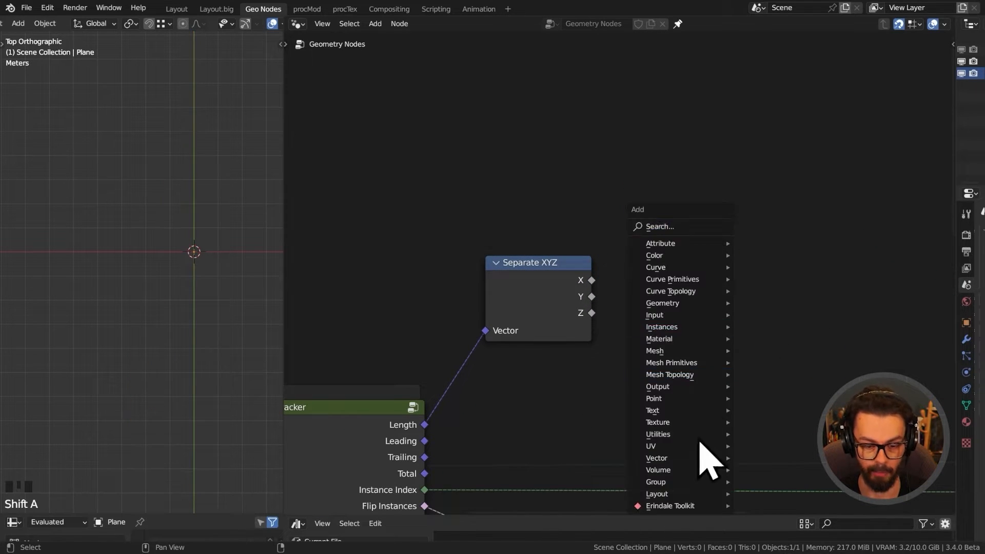
{"action": "mouse_move", "coordinate": [725, 482]}
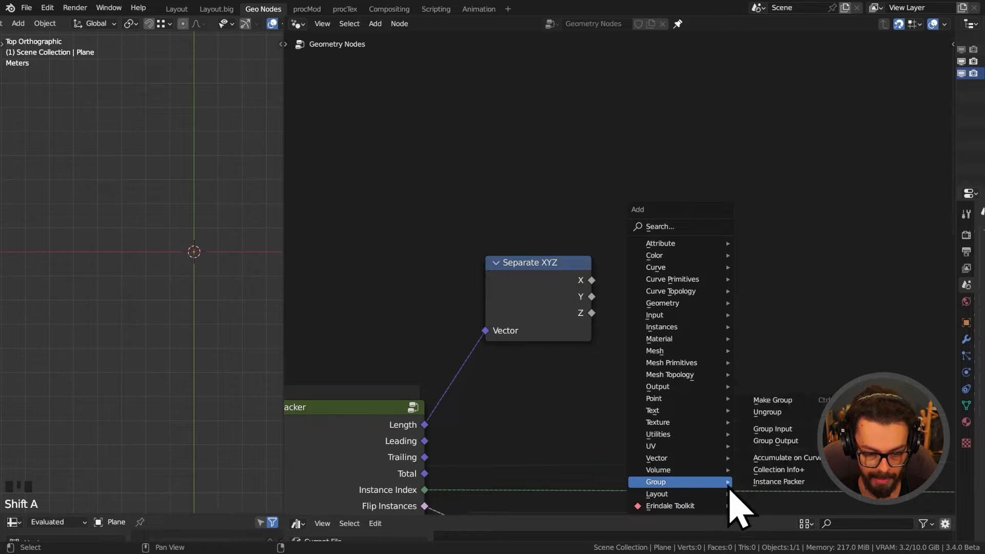
{"action": "left_click", "coordinate": [816, 457]}
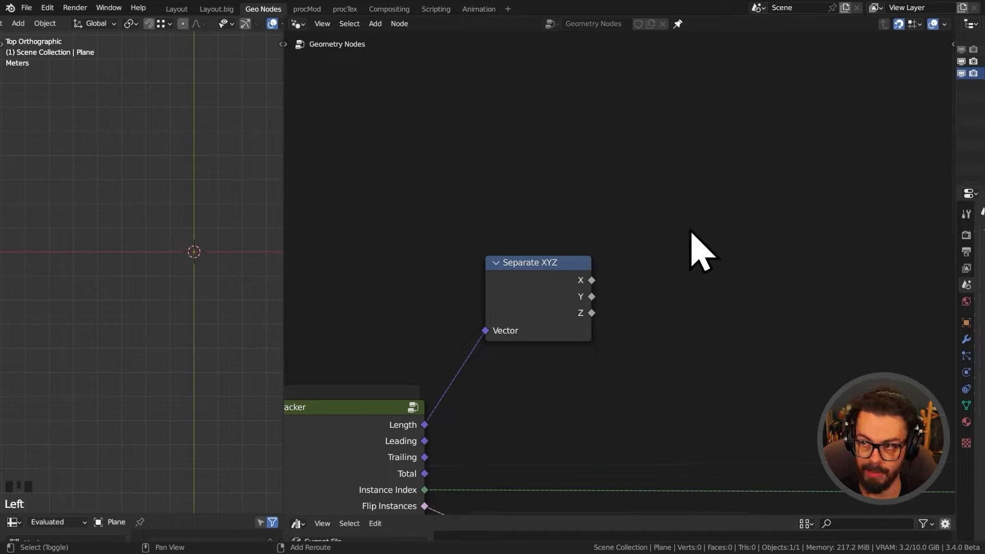
Add a Points node above the Separate XYZ node.
{"action": "key", "text": "shift+a"}
{"action": "mouse_move", "coordinate": [663, 400]}
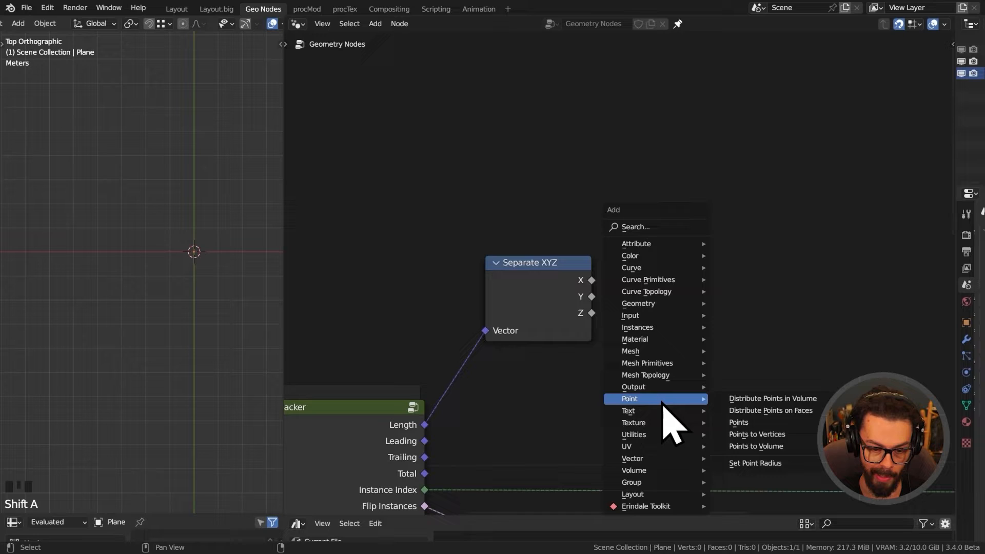
{"action": "left_click", "coordinate": [772, 422]}
{"action": "left_click", "coordinate": [531, 134]}
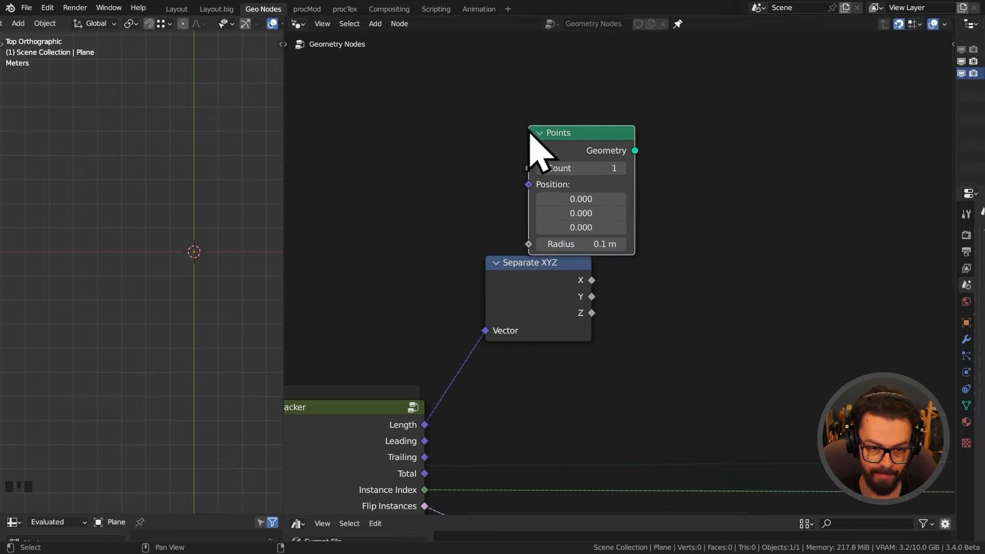
Add a Set Position node beside the Points node, fed by the Points geometry output.
{"action": "left_click_drag", "start_coordinate": [574, 145], "coordinate": [680, 141]}
{"action": "type", "text": "se"}
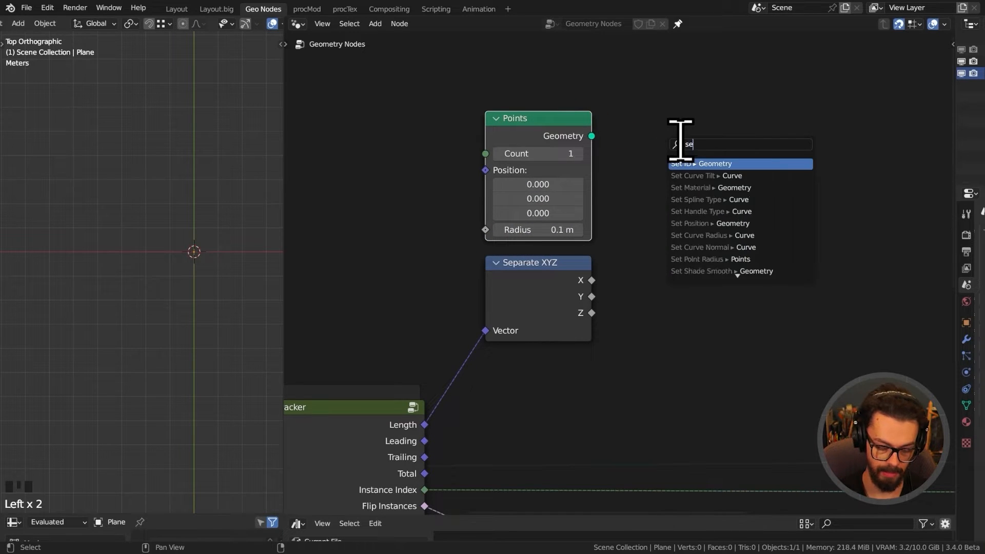
{"action": "type", "text": "t po"}
{"action": "key", "text": "Return"}
{"action": "left_click", "coordinate": [658, 119]}
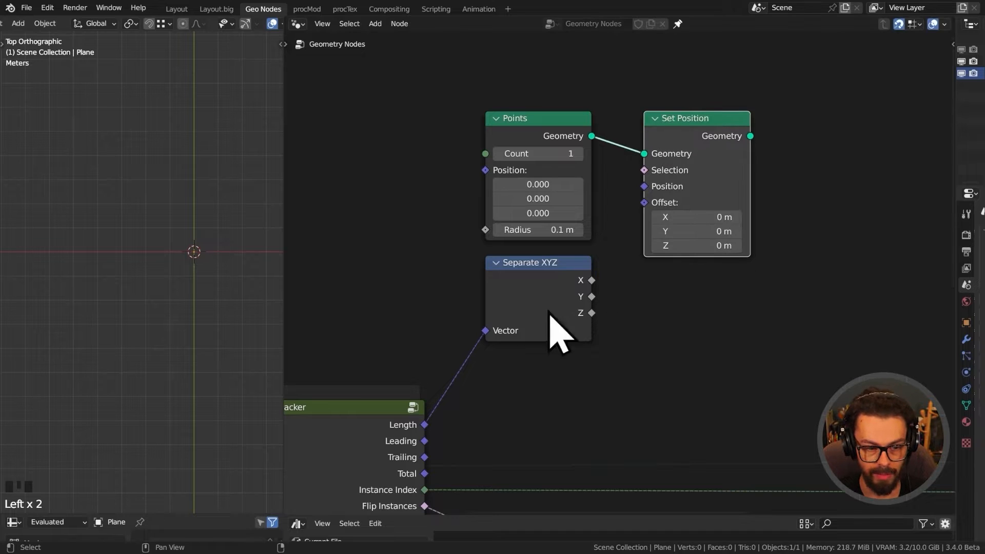
Delete the Separate XYZ node attached to the Instance Packer's Length output.
{"action": "middle_click_drag", "start_coordinate": [549, 310], "coordinate": [694, 249]}
{"action": "left_click", "coordinate": [550, 325]}
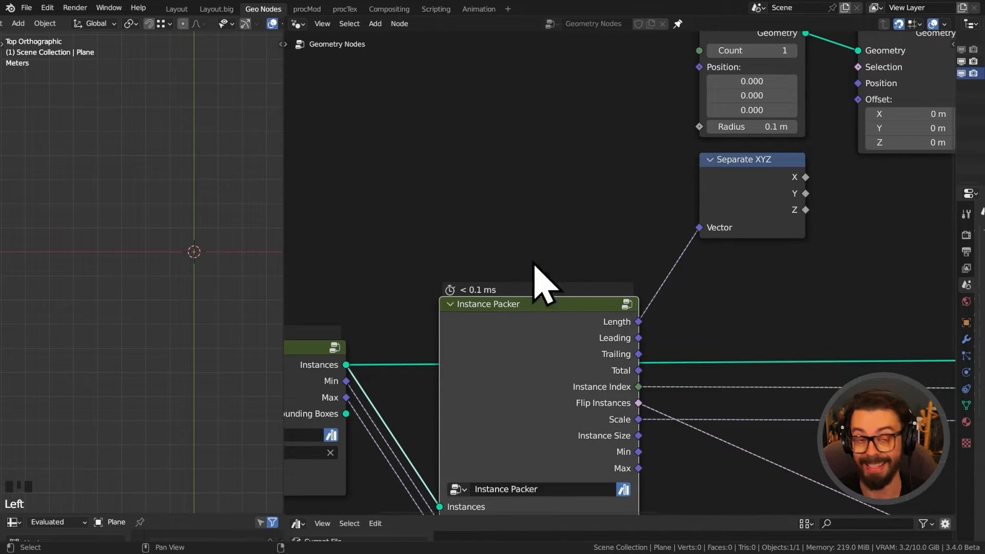
{"action": "middle_click_drag", "start_coordinate": [712, 247], "coordinate": [593, 351]}
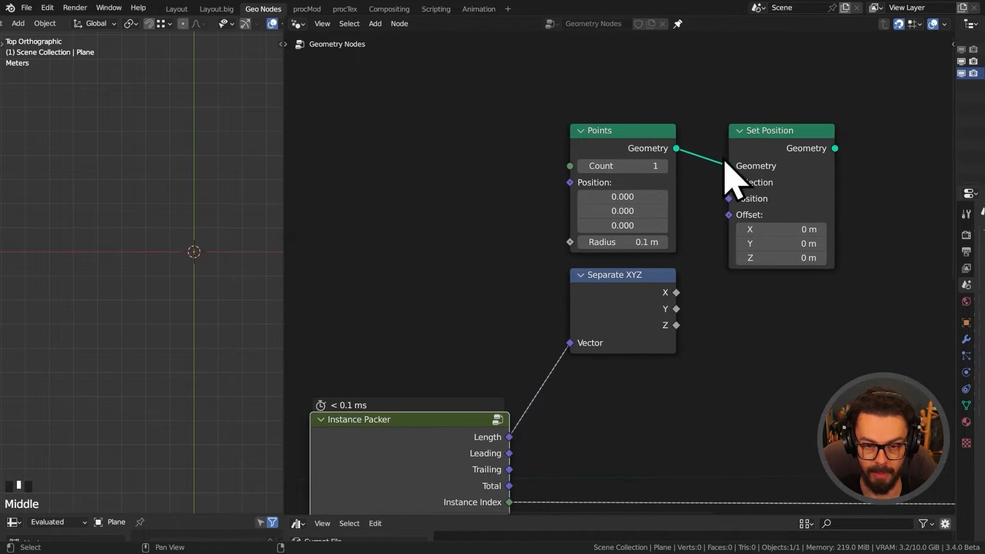
{"action": "left_click_drag", "start_coordinate": [570, 182], "coordinate": [563, 183]}
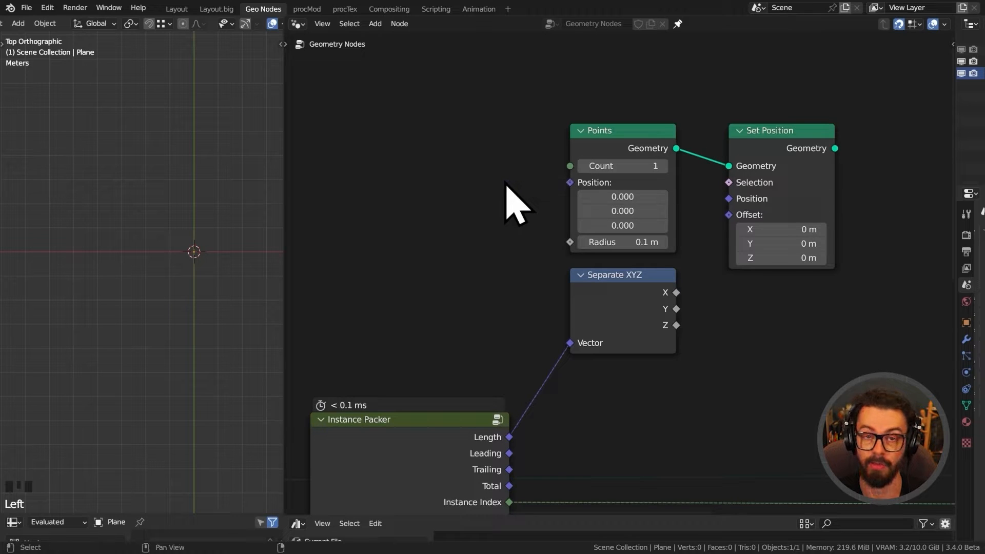
{"action": "left_click_drag", "start_coordinate": [676, 295], "coordinate": [615, 378]}
{"action": "middle_click_drag", "start_coordinate": [616, 378], "coordinate": [631, 264]}
{"action": "key", "text": "x"}
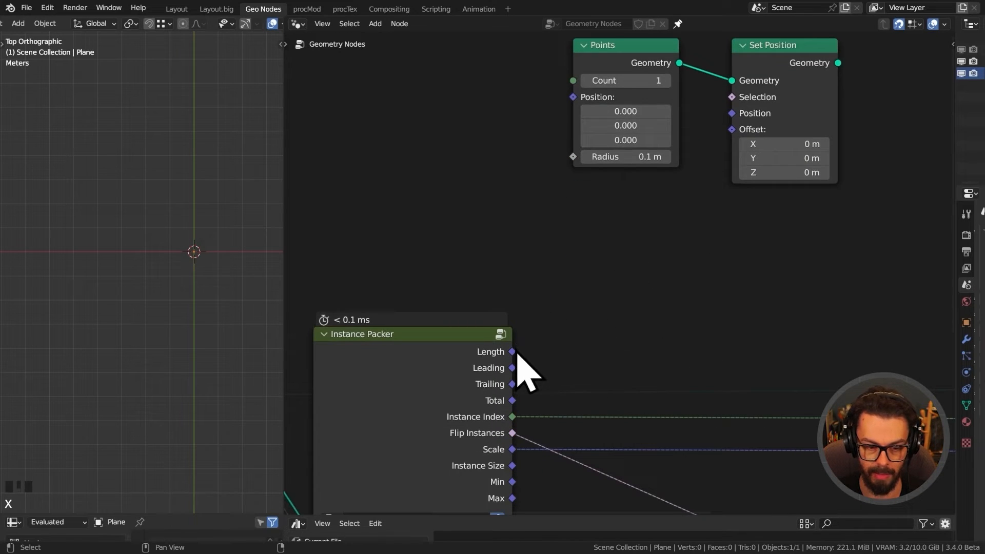
Add a vector math node below Points, feed it the Instance Packer's Length, and set its operation to Multiply.
{"action": "key", "text": "q"}
{"action": "left_click", "coordinate": [576, 299]}
{"action": "left_click", "coordinate": [571, 183]}
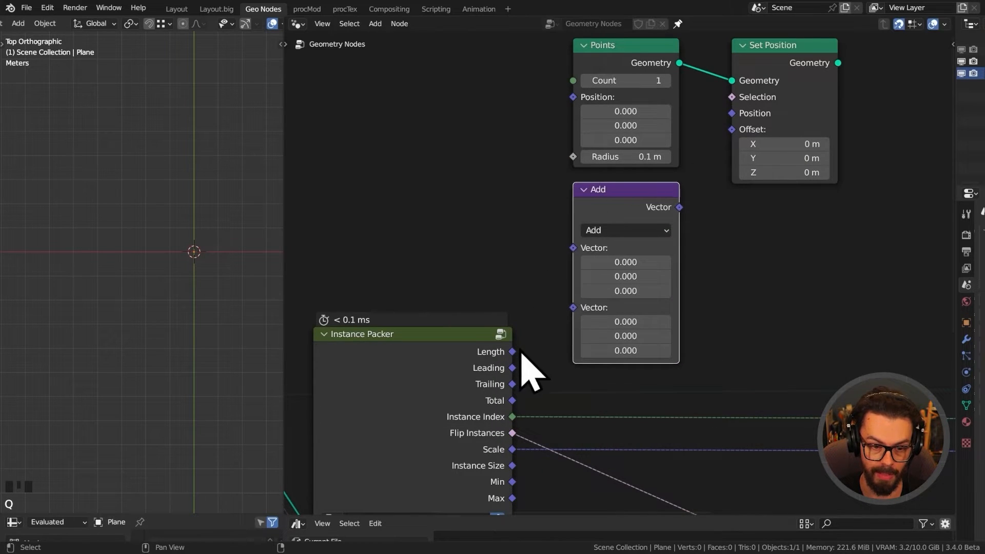
{"action": "left_click_drag", "start_coordinate": [521, 352], "coordinate": [573, 248]}
{"action": "left_click", "coordinate": [626, 230]}
{"action": "left_click", "coordinate": [628, 278]}
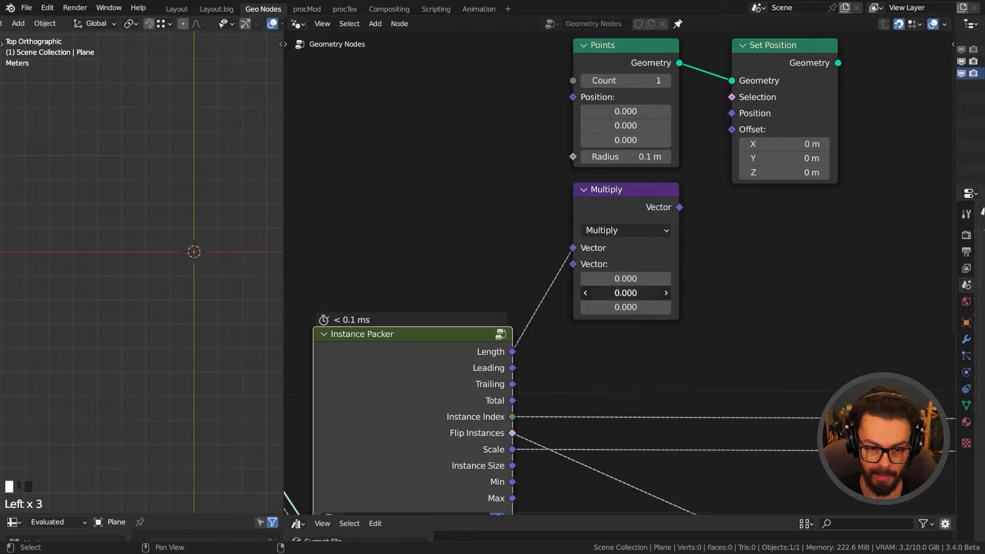
Set the Multiply node's second vector to 1 in Y and connect its result to Set Position's Position input.
{"action": "type", "text": "1"}
{"action": "key", "text": "Return"}
{"action": "left_click_drag", "start_coordinate": [677, 207], "coordinate": [734, 119]}
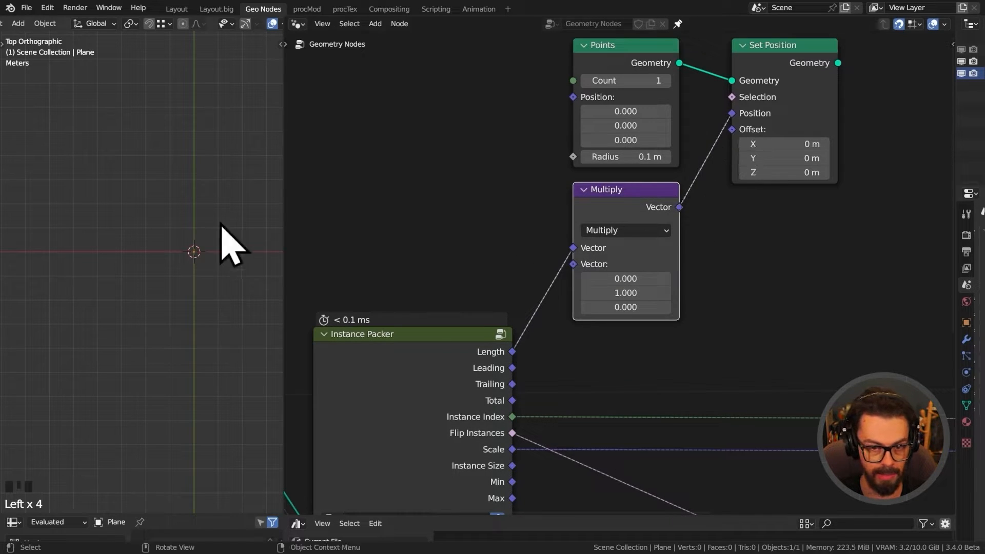
Preview the Set Position geometry as the tree's output and set the Points count to 13.
{"action": "middle_click_drag", "start_coordinate": [828, 82], "coordinate": [682, 167], "text": "shift"}
{"action": "left_click", "coordinate": [652, 154], "text": "alt+shift"}
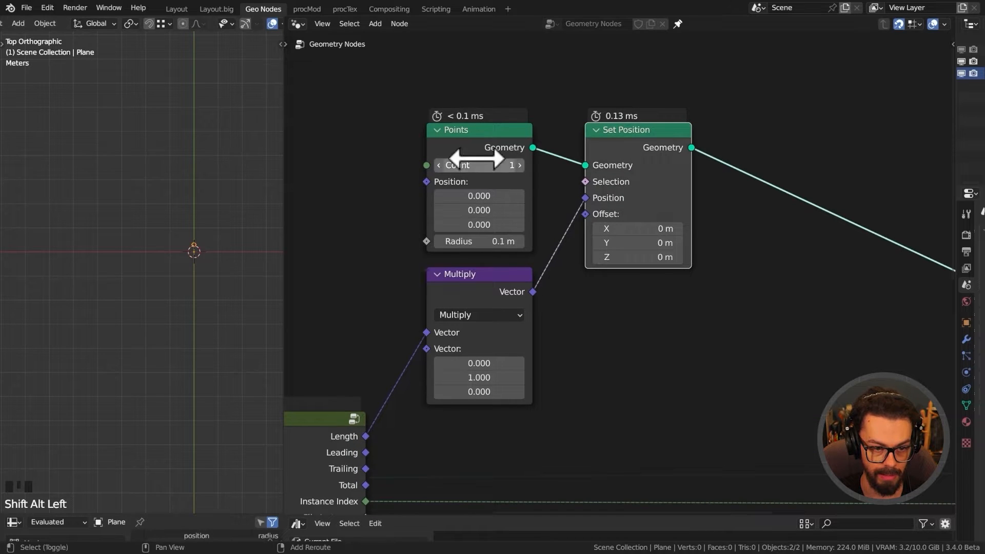
{"action": "left_click_drag", "start_coordinate": [508, 165], "coordinate": [528, 164], "text": "shift"}
Change the viewport shading to show the points as filled diamonds, and set the Points radius to 0.21 m.
{"action": "middle_click_drag", "start_coordinate": [190, 134], "coordinate": [149, 275], "text": "shift"}
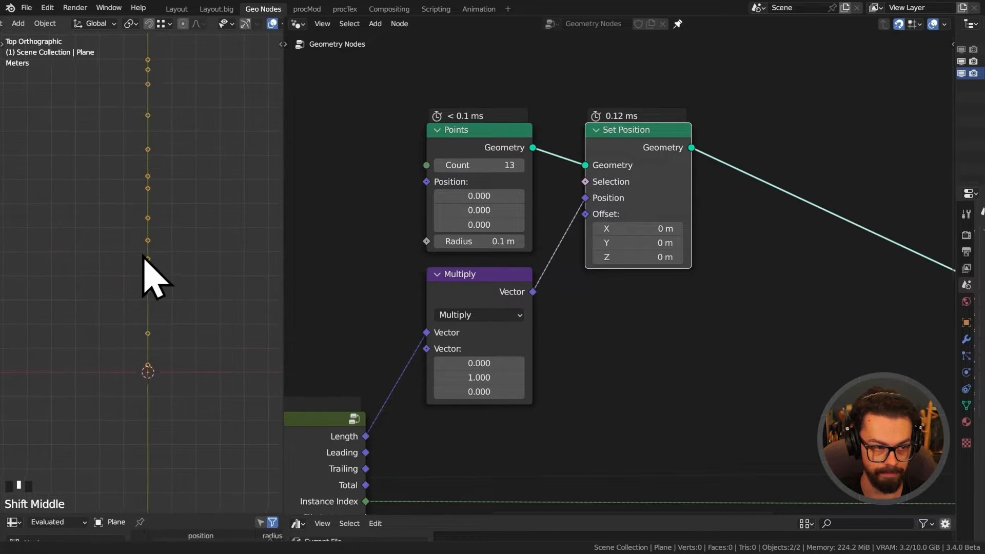
{"action": "scroll", "coordinate": [154, 275], "scroll_direction": "up", "scroll_amount": 2}
{"action": "key", "text": "z"}
{"action": "left_click", "coordinate": [193, 245]}
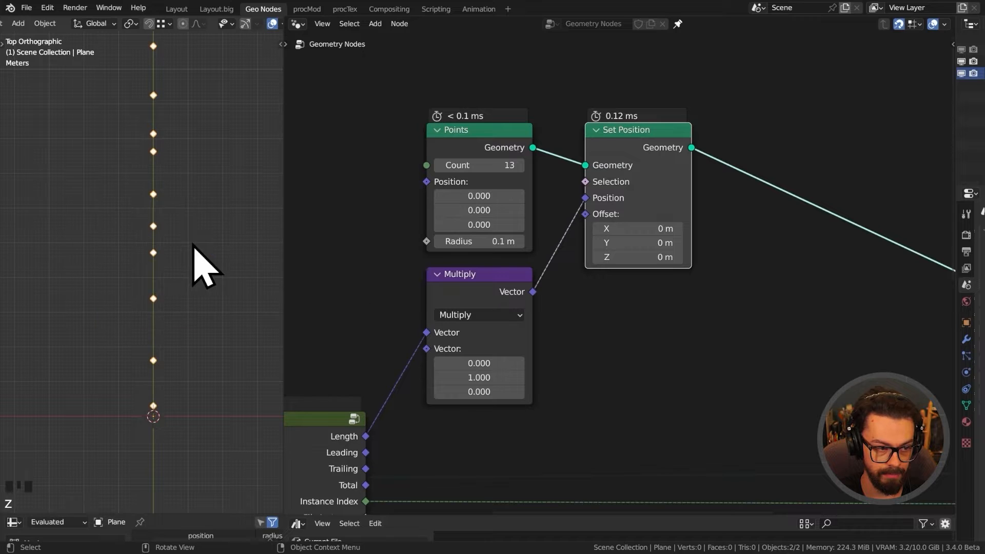
{"action": "middle_click_drag", "start_coordinate": [220, 230], "coordinate": [249, 297], "text": "shift"}
{"action": "left_click_drag", "start_coordinate": [510, 241], "coordinate": [533, 241], "text": "shift"}
{"action": "middle_click_drag", "start_coordinate": [220, 258], "coordinate": [240, 280], "text": "shift"}
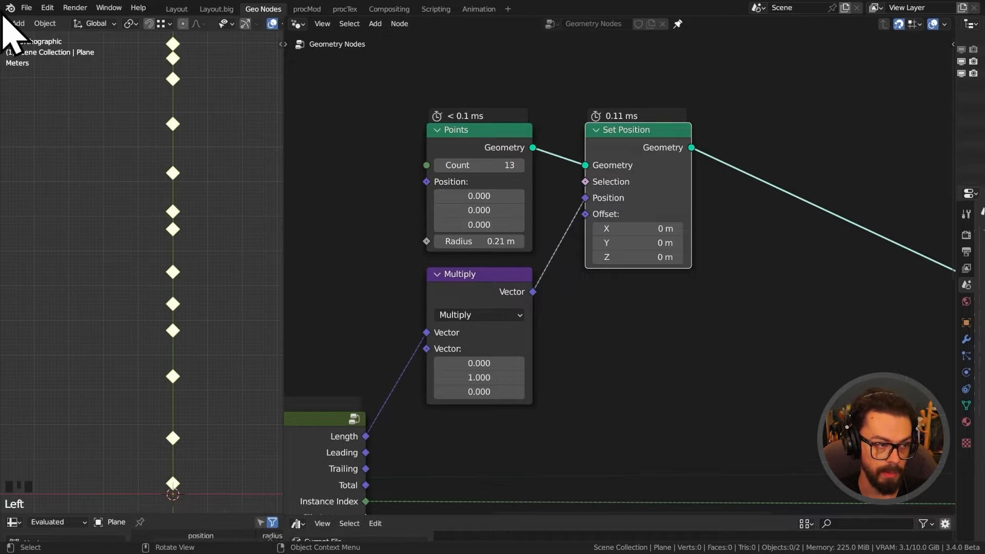
{"action": "left_click", "coordinate": [26, 8]}
{"action": "left_click", "coordinate": [30, 19]}
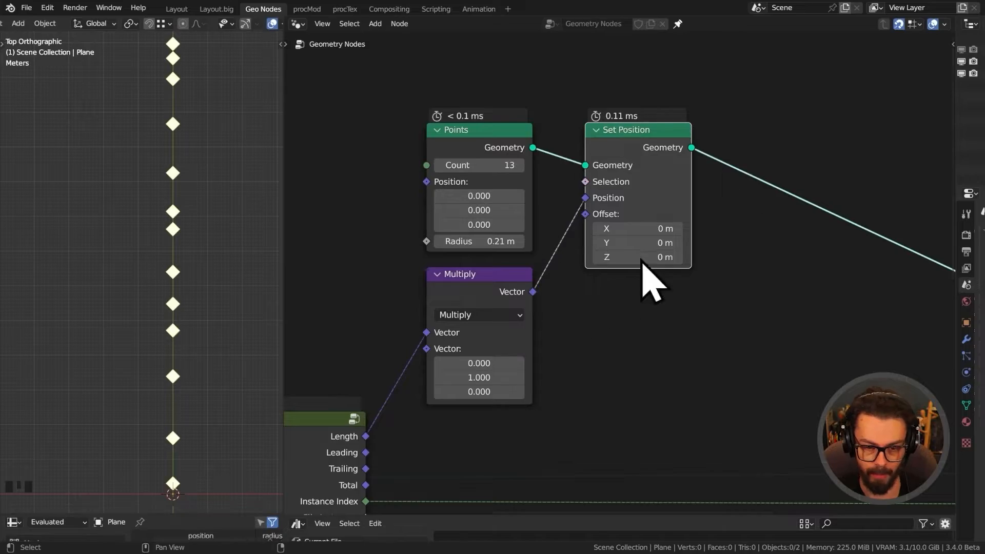
Connect the Set Position geometry to the Points input of Instance on Points and output the resulting instances.
{"action": "scroll", "coordinate": [446, 273], "scroll_direction": "down", "scroll_amount": 2}
{"action": "middle_click_drag", "start_coordinate": [586, 270], "coordinate": [472, 230]}
{"action": "scroll", "coordinate": [472, 230], "scroll_direction": "down", "scroll_amount": 2}
{"action": "middle_click_drag", "start_coordinate": [564, 231], "coordinate": [557, 234]}
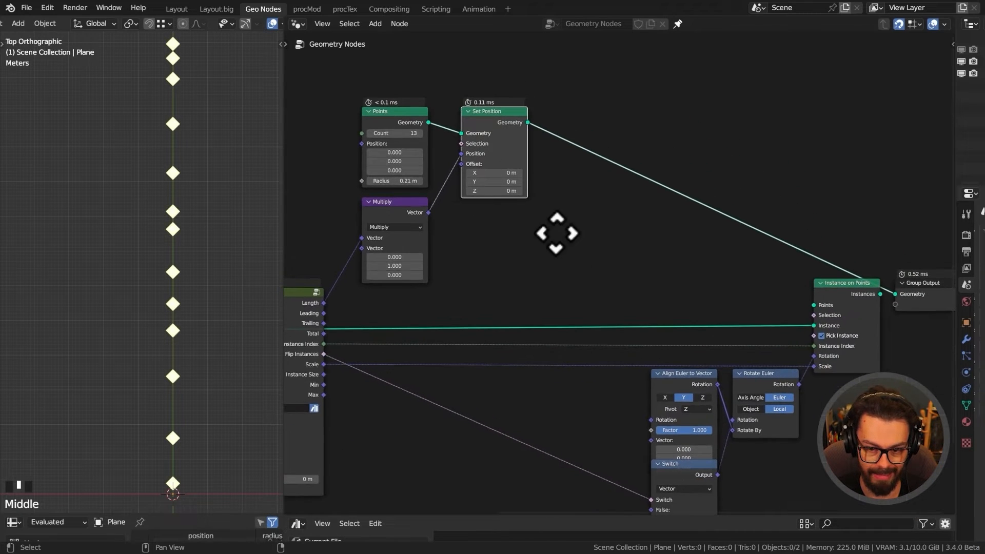
{"action": "left_click_drag", "start_coordinate": [600, 173], "coordinate": [830, 300]}
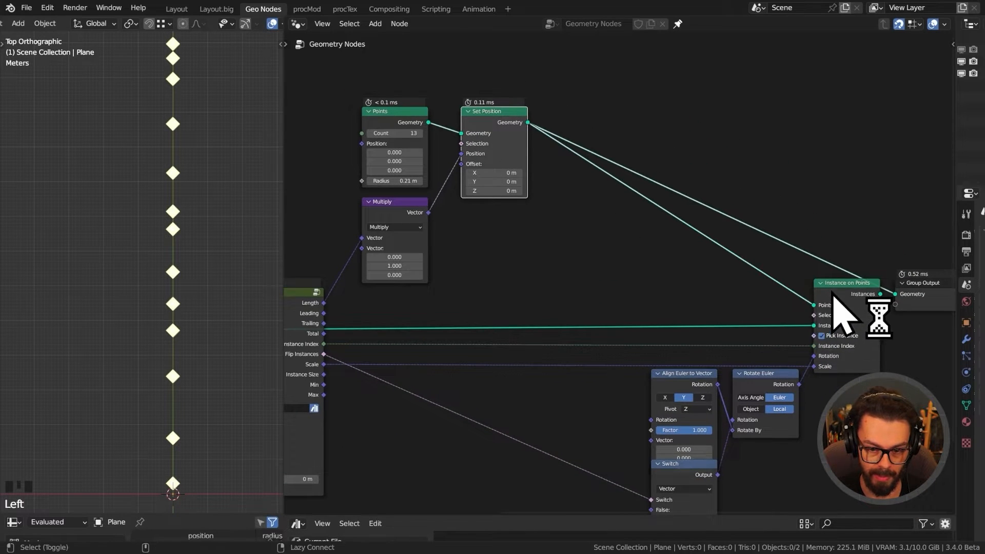
Remove the Align Euler to Vector node and feed the Switch output into Rotate Euler's Rotation input.
{"action": "middle_click_drag", "start_coordinate": [694, 336], "coordinate": [670, 281]}
{"action": "scroll", "coordinate": [715, 282], "scroll_direction": "up", "scroll_amount": 2}
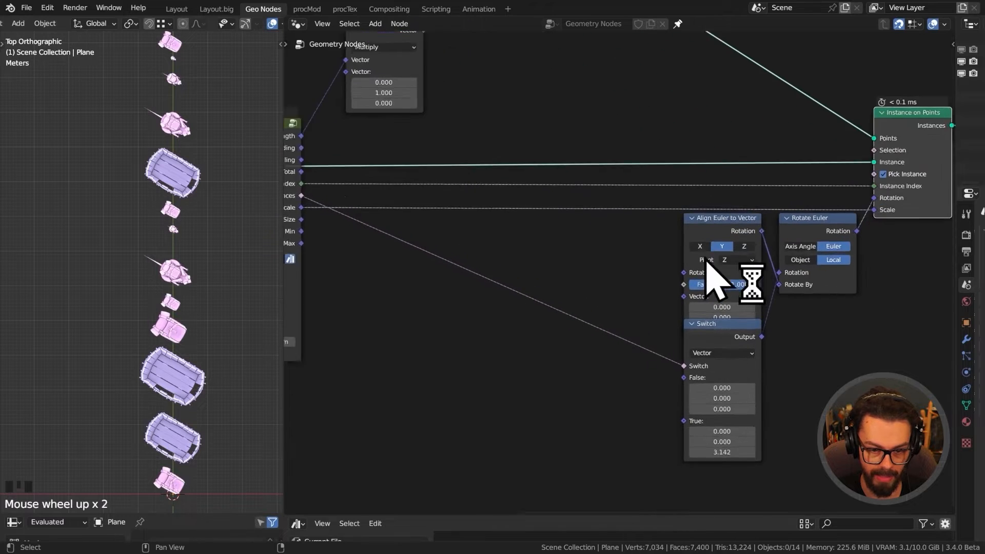
{"action": "left_click", "coordinate": [741, 237]}
{"action": "left_click_drag", "start_coordinate": [740, 238], "coordinate": [702, 150]}
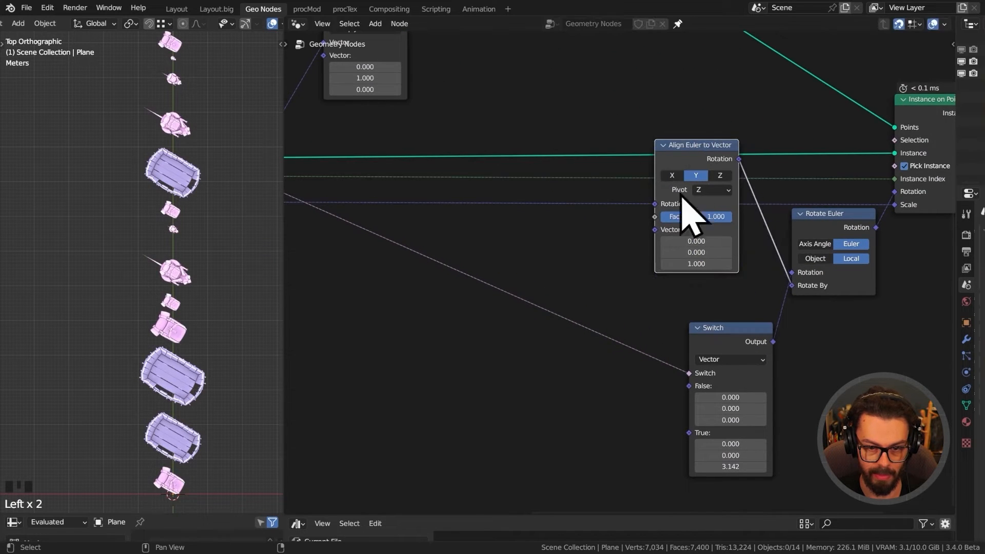
{"action": "key", "text": "ctrl+x"}
{"action": "left_click", "coordinate": [841, 224]}
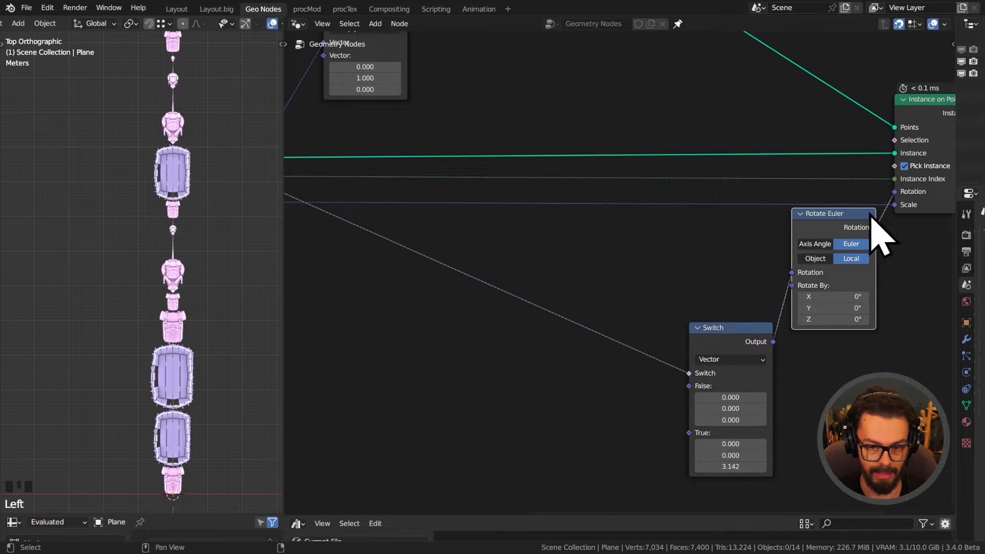
Move the Switch node up so it lines up beside the Rotate Euler node.
{"action": "left_click", "coordinate": [769, 383]}
{"action": "key", "text": "g"}
{"action": "left_click", "coordinate": [721, 253]}
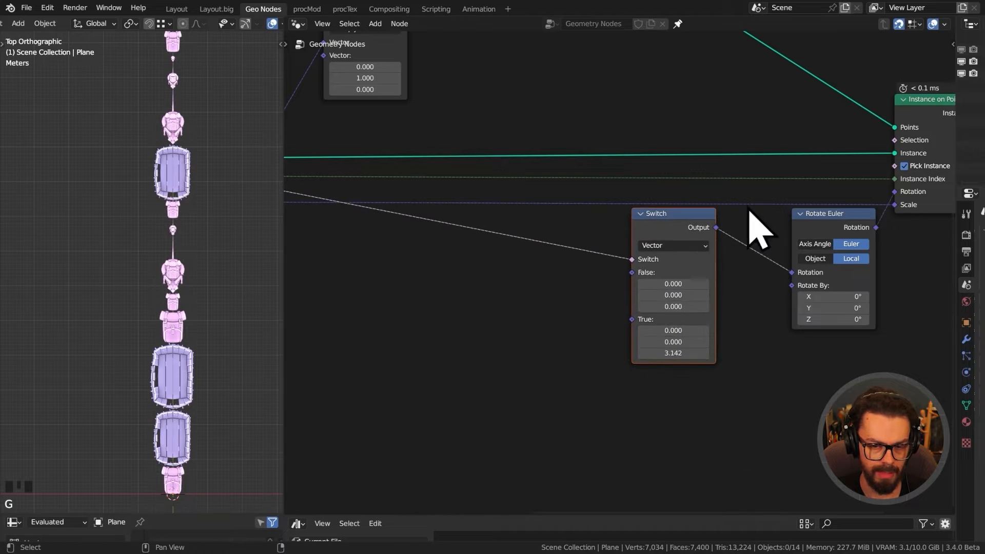
Add a vector Random Value node below the Switch node, connected to Rotate Euler's Rotate By input.
{"action": "left_click", "coordinate": [193, 187]}
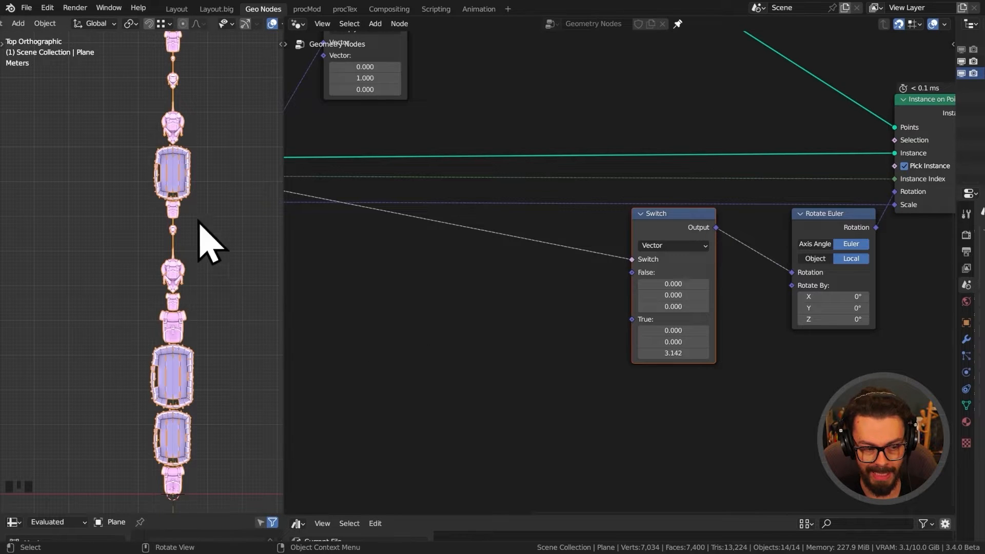
{"action": "scroll", "coordinate": [205, 411], "scroll_direction": "up", "scroll_amount": 3}
{"action": "middle_click_drag", "start_coordinate": [209, 429], "coordinate": [183, 246], "text": "shift"}
{"action": "scroll", "coordinate": [198, 313], "scroll_direction": "up", "scroll_amount": 2}
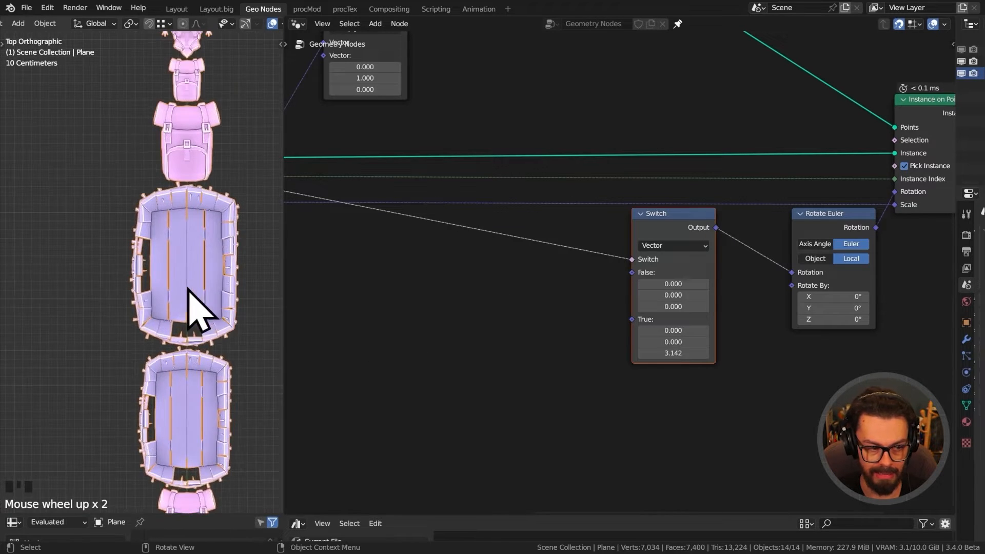
{"action": "middle_click_drag", "start_coordinate": [198, 312], "coordinate": [194, 254], "text": "shift"}
{"action": "middle_click_drag", "start_coordinate": [593, 346], "coordinate": [575, 261]}
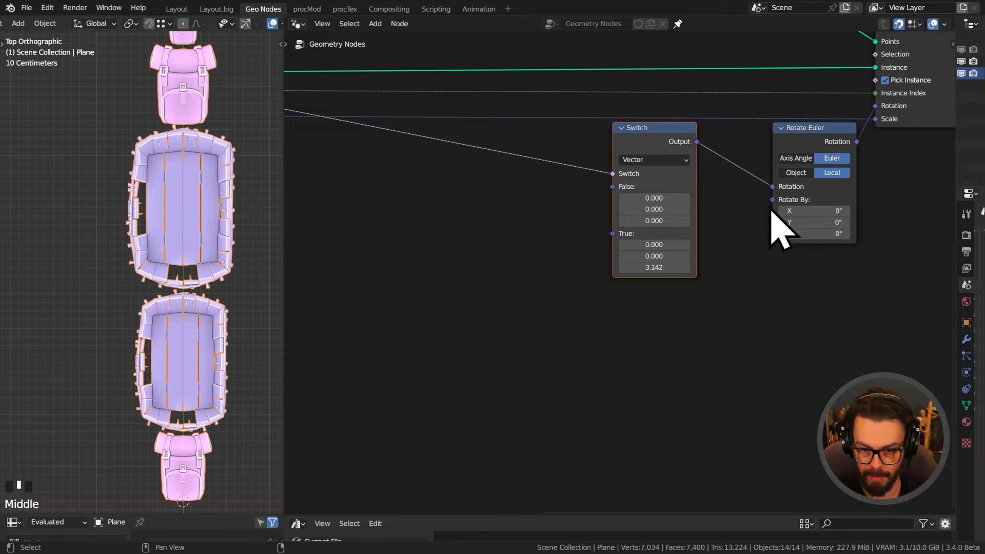
{"action": "left_click_drag", "start_coordinate": [772, 200], "coordinate": [714, 336]}
{"action": "type", "text": "rand"}
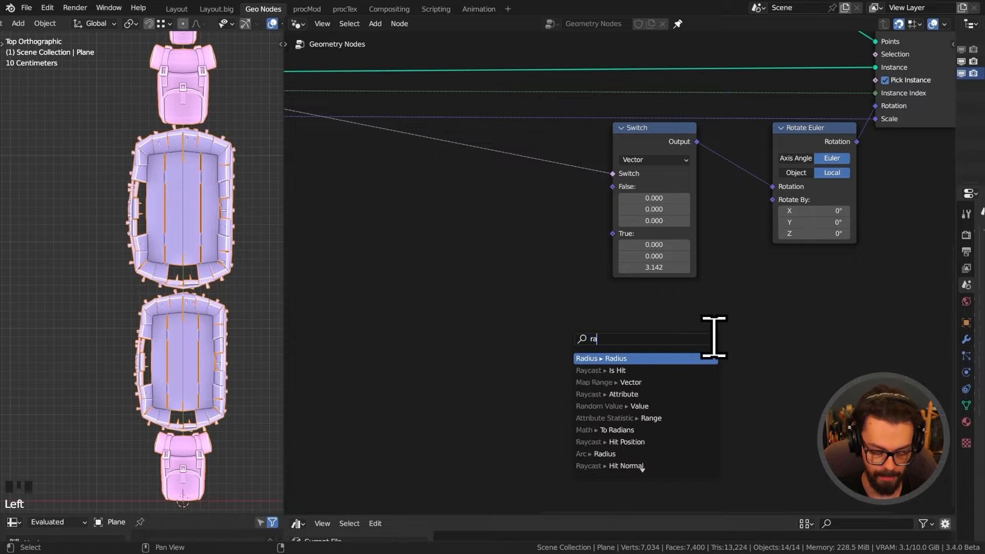
{"action": "key", "text": "Return"}
{"action": "left_click", "coordinate": [681, 291]}
{"action": "key", "text": "g"}
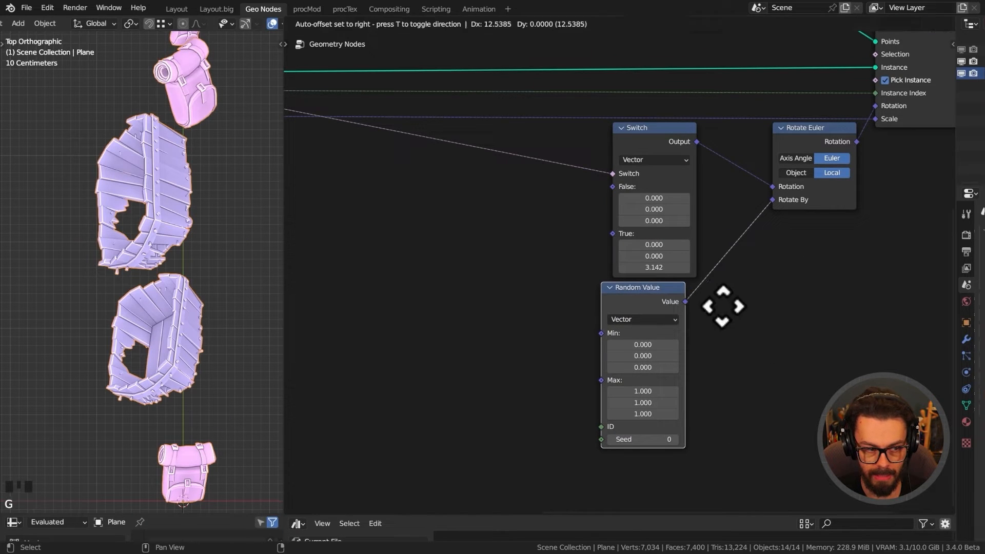
{"action": "left_click", "coordinate": [732, 304]}
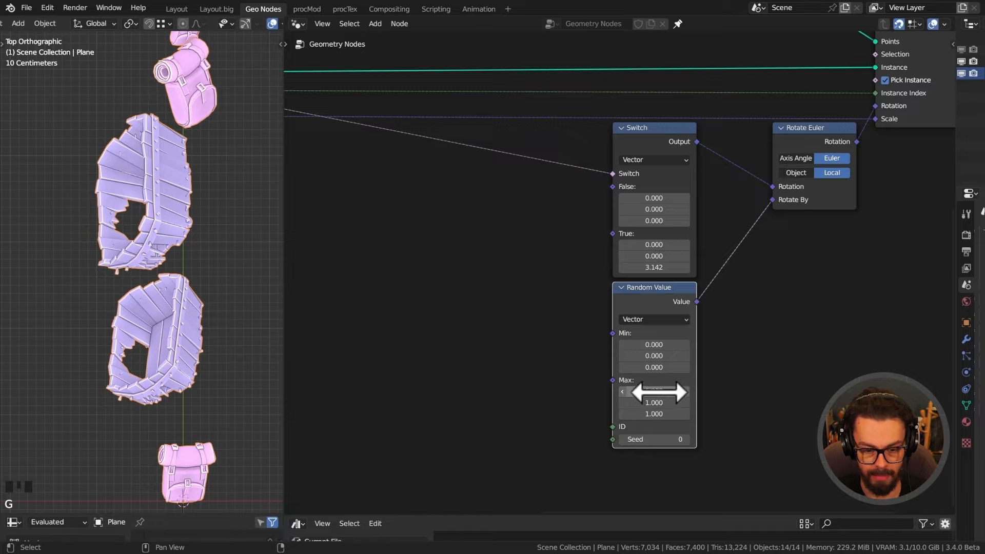
Set the Random Value node's maximum Z value to 3.25.
{"action": "mouse_move", "coordinate": [660, 413]}
{"action": "left_mouse_down"}
{"action": "mouse_move", "coordinate": [815, 414]}
{"action": "mouse_move", "coordinate": [770, 414]}
{"action": "left_mouse_up"}
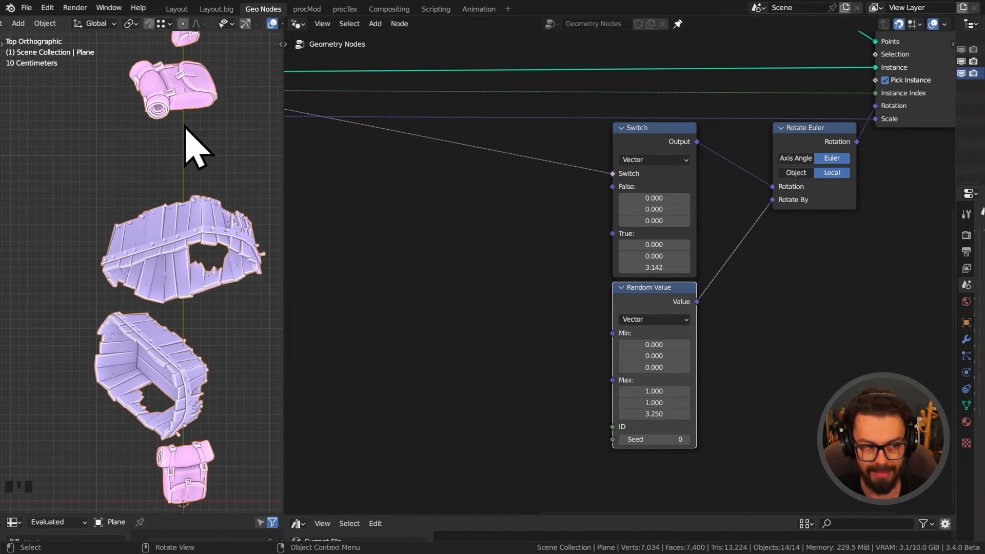
Draw two horizontal annotation lines marking the gap between the rotated backpack and the neighbouring wooden crate.
{"action": "key", "text": "d"}
{"action": "left_click_drag", "start_coordinate": [88, 119], "coordinate": [242, 119]}
{"action": "key", "text": "d"}
{"action": "left_click_drag", "start_coordinate": [88, 196], "coordinate": [282, 203]}
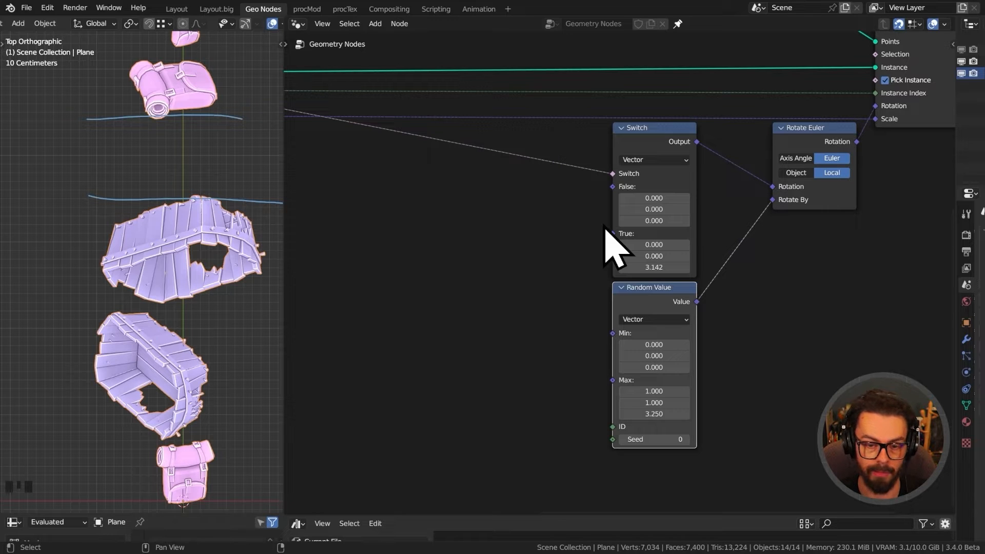
Erase the two annotation lines drawn between the backpack and the crate.
{"action": "scroll", "coordinate": [707, 312], "scroll_direction": "down", "scroll_amount": 3}
{"action": "middle_click_drag", "start_coordinate": [708, 312], "coordinate": [528, 395]}
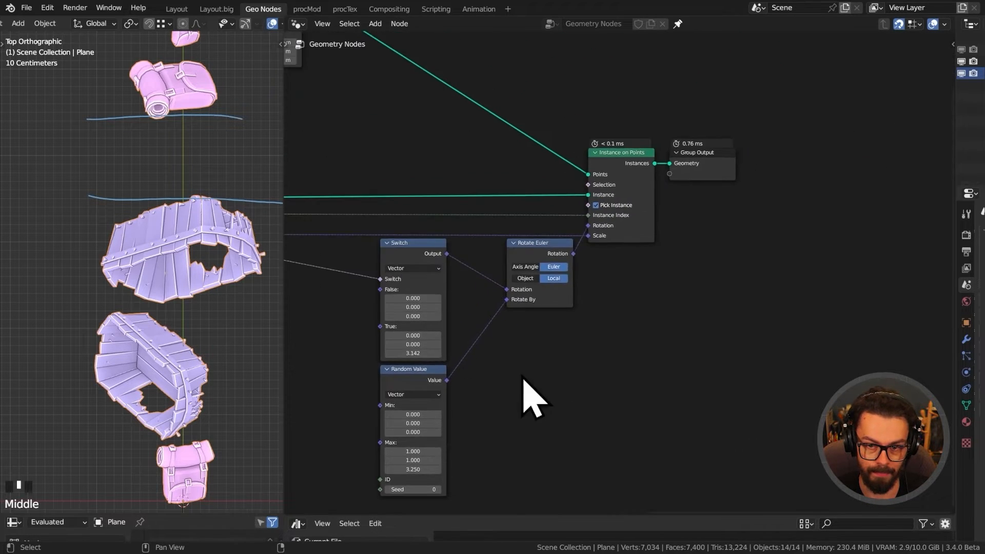
{"action": "middle_click_drag", "start_coordinate": [672, 280], "coordinate": [517, 335]}
{"action": "scroll", "coordinate": [609, 309], "scroll_direction": "up", "scroll_amount": 5}
{"action": "left_click_drag", "start_coordinate": [517, 314], "coordinate": [632, 172]}
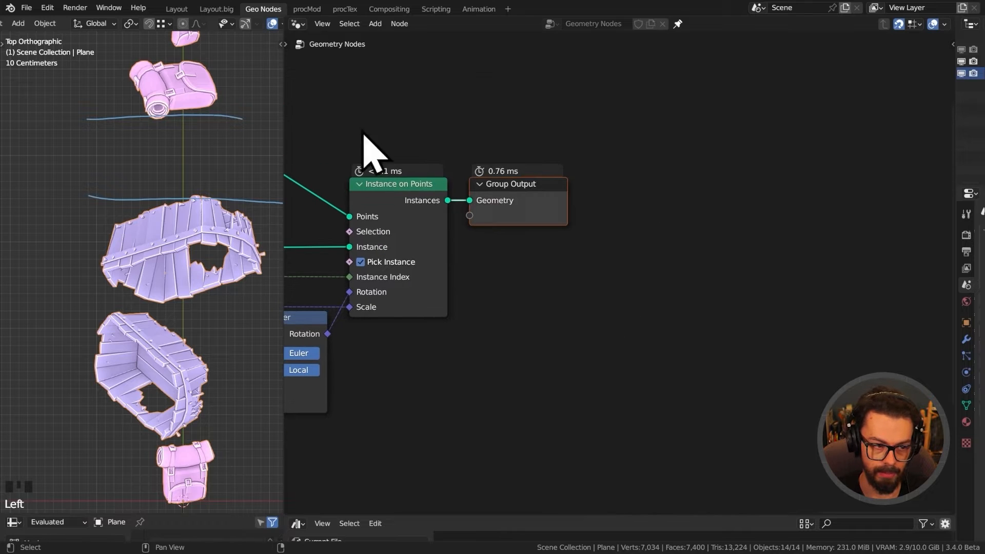
{"action": "scroll", "coordinate": [207, 186], "scroll_direction": "down", "scroll_amount": 4}
{"action": "middle_click_drag", "start_coordinate": [220, 176], "coordinate": [195, 207], "text": "shift"}
{"action": "scroll", "coordinate": [147, 237], "scroll_direction": "up", "scroll_amount": 2}
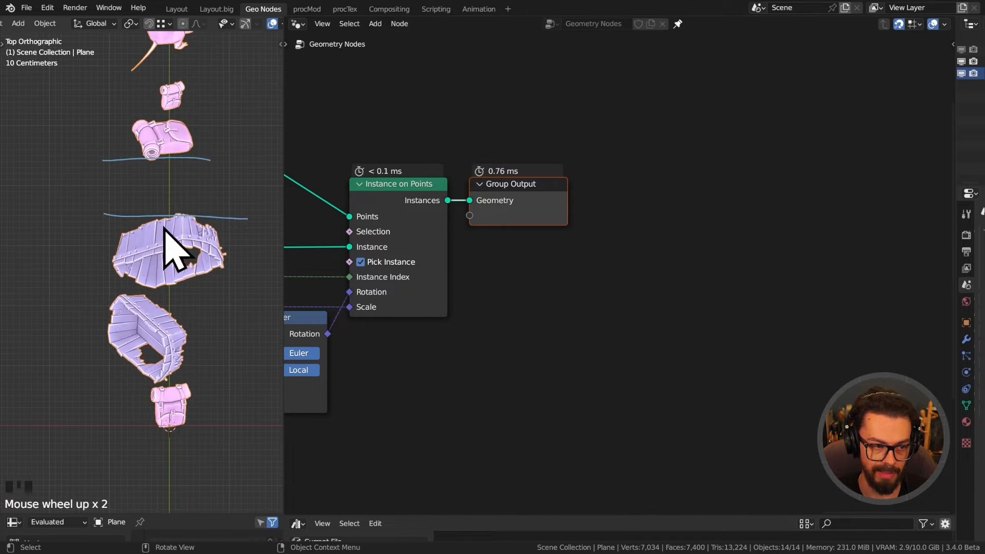
{"action": "mouse_move", "coordinate": [216, 172]}
{"action": "right_mouse_down"}
{"action": "mouse_move", "coordinate": [106, 159]}
{"action": "mouse_move", "coordinate": [141, 211]}
{"action": "right_mouse_up"}
{"action": "mouse_move", "coordinate": [141, 212]}
{"action": "middle_mouse_down", "text": "shift"}
{"action": "mouse_move", "coordinate": [180, 237]}
{"action": "mouse_move", "coordinate": [187, 213]}
{"action": "middle_mouse_up", "text": "shift"}
Move the Group Output node along X, leaving room after Instance on Points.
{"action": "left_click", "coordinate": [528, 220]}
{"action": "key", "text": "g"}
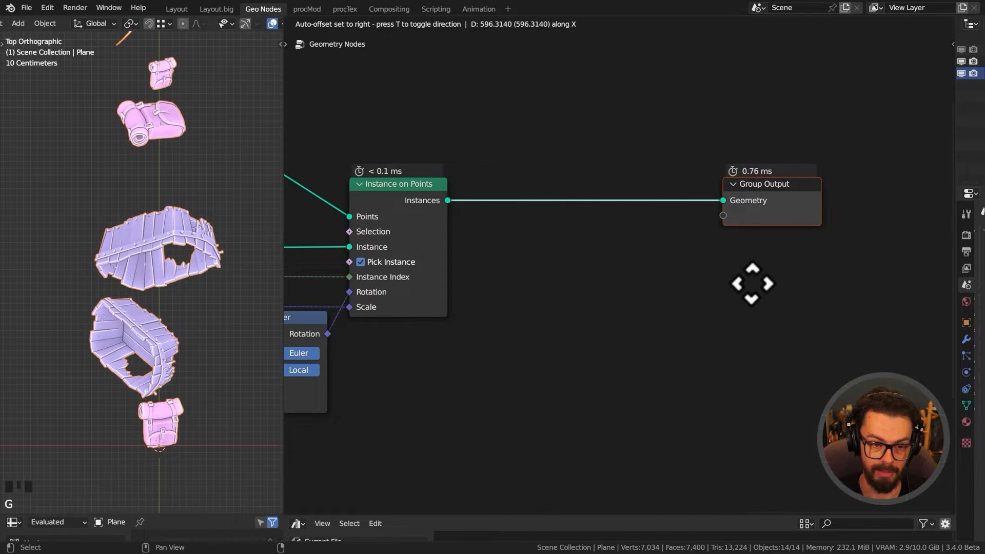
{"action": "left_click", "coordinate": [752, 282]}
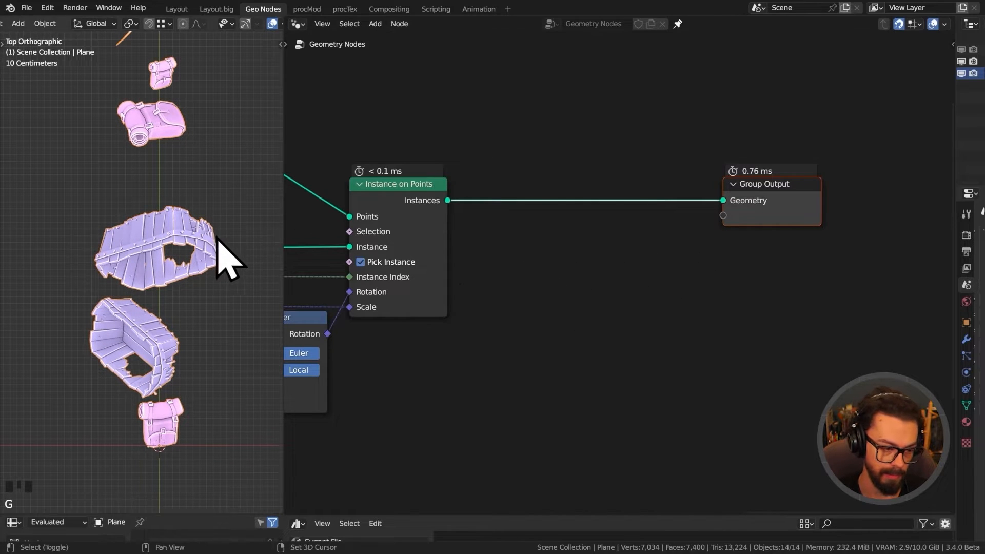
Insert a Bounding Box node between Instance on Points and Group Output.
{"action": "middle_click_drag", "start_coordinate": [216, 238], "coordinate": [223, 241], "text": "shift"}
{"action": "middle_click_drag", "start_coordinate": [683, 213], "coordinate": [699, 217]}
{"action": "key", "text": "shift+a"}
{"action": "mouse_move", "coordinate": [630, 211]}
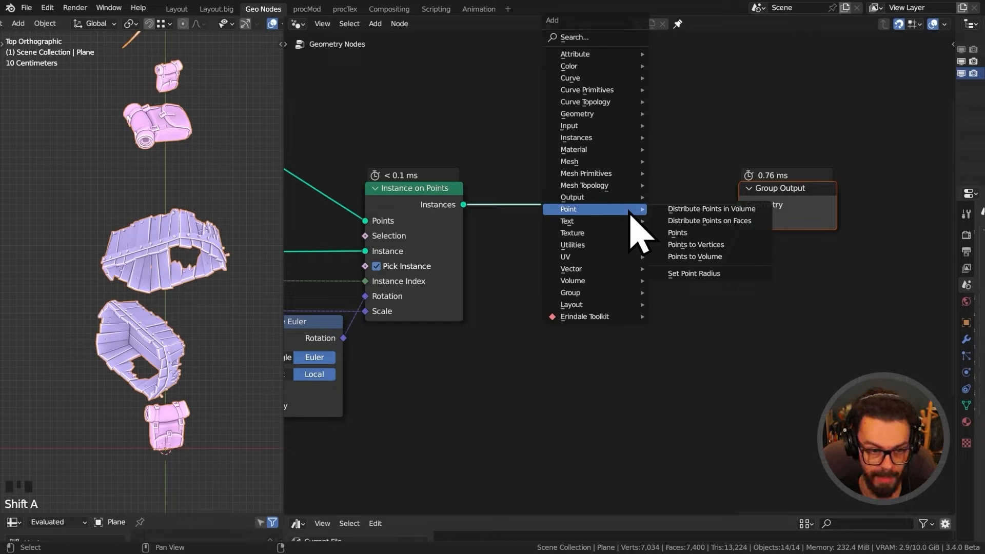
{"action": "mouse_move", "coordinate": [603, 113]}
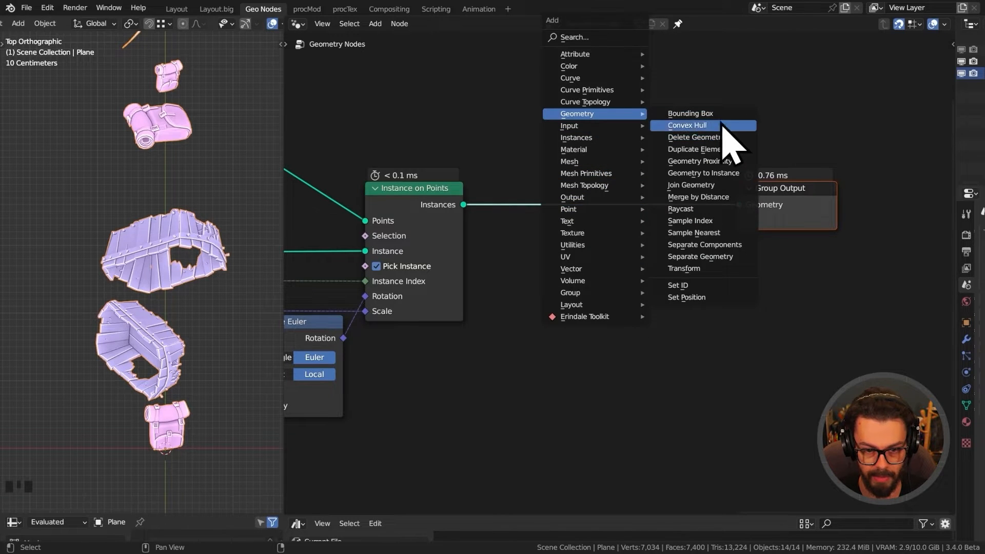
{"action": "left_click", "coordinate": [717, 109]}
{"action": "left_click", "coordinate": [545, 170]}
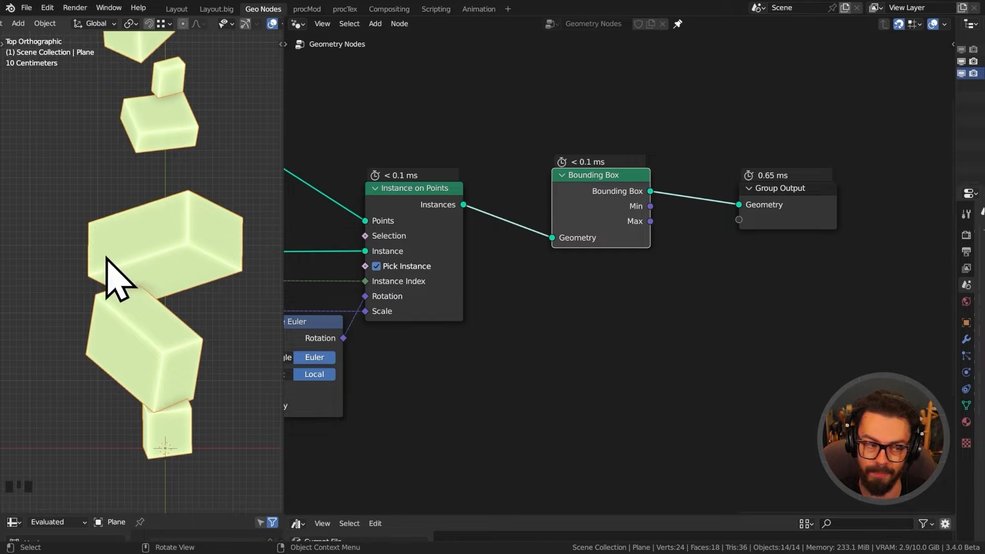
Examine from several angles how the bounding boxes of the individual rotated instances sit along the line.
{"action": "middle_click_drag", "start_coordinate": [146, 299], "coordinate": [131, 212]}
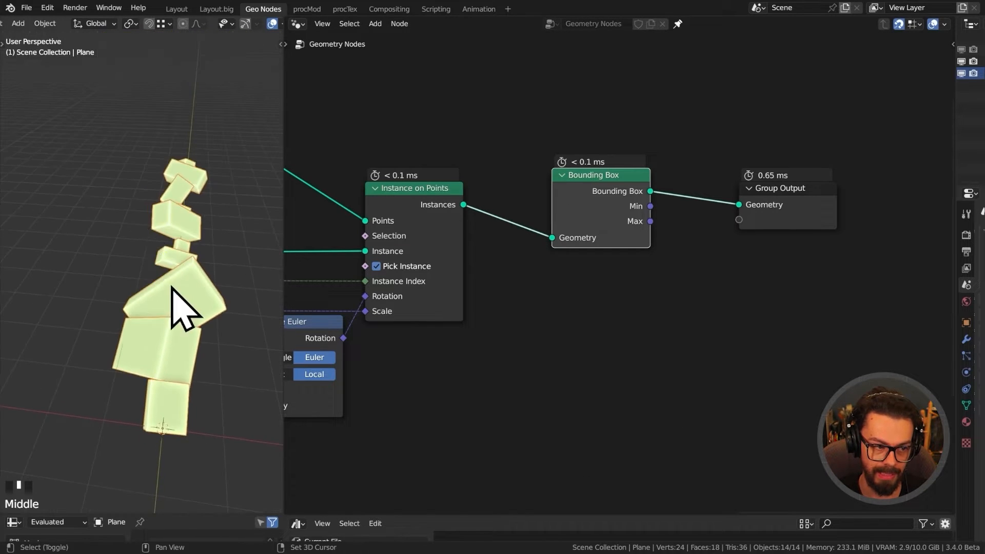
{"action": "middle_click_drag", "start_coordinate": [171, 285], "coordinate": [144, 272], "text": "shift"}
{"action": "middle_click_drag", "start_coordinate": [422, 278], "coordinate": [435, 268]}
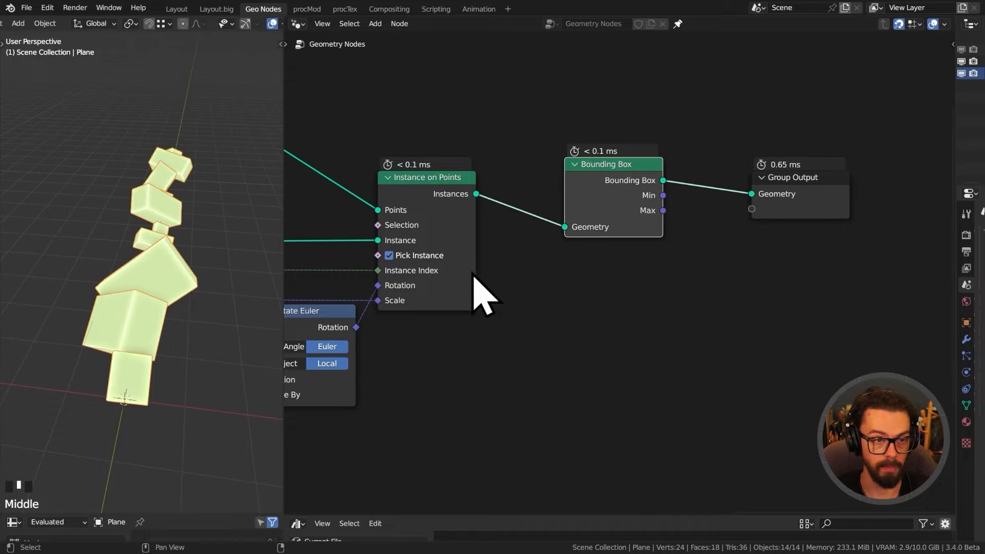
{"action": "middle_click_drag", "start_coordinate": [177, 241], "coordinate": [132, 286]}
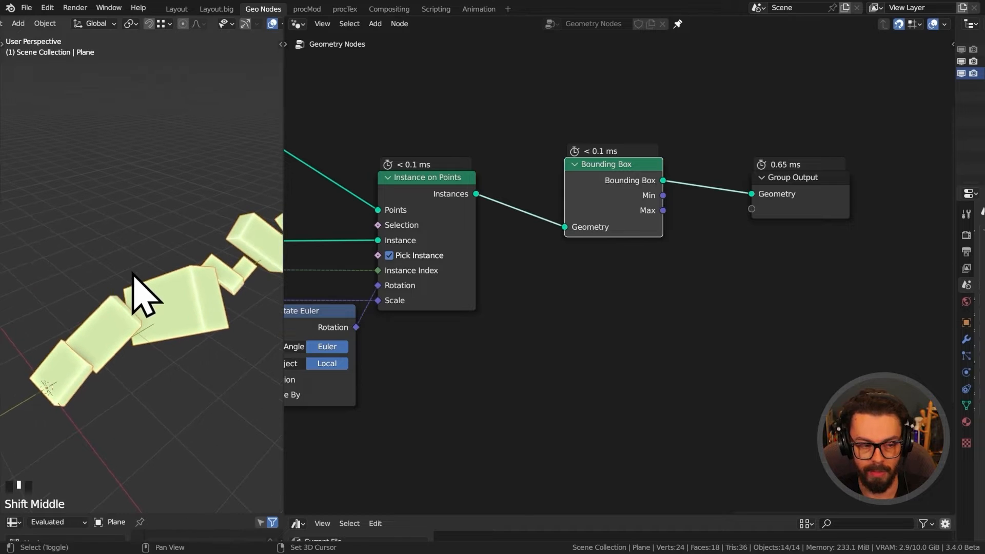
{"action": "middle_click_drag", "start_coordinate": [174, 313], "coordinate": [172, 287]}
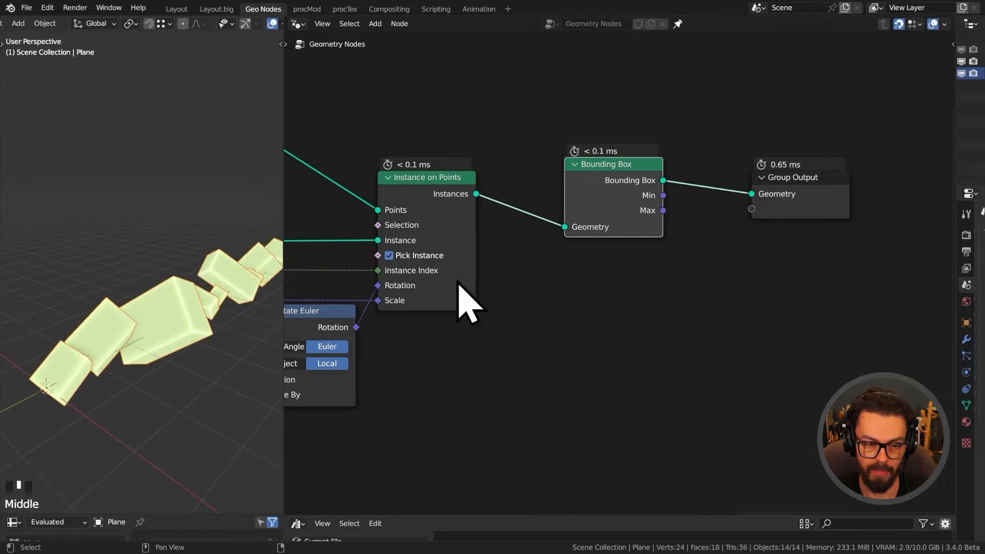
{"action": "middle_click_drag", "start_coordinate": [458, 281], "coordinate": [536, 275]}
{"action": "mouse_move", "coordinate": [437, 303]}
{"action": "right_mouse_down", "text": "ctrl+alt"}
{"action": "mouse_move", "coordinate": [442, 317]}
{"action": "mouse_move", "coordinate": [457, 308]}
{"action": "right_mouse_up", "text": "ctrl+alt"}
{"action": "middle_click_drag", "start_coordinate": [169, 325], "coordinate": [92, 299]}
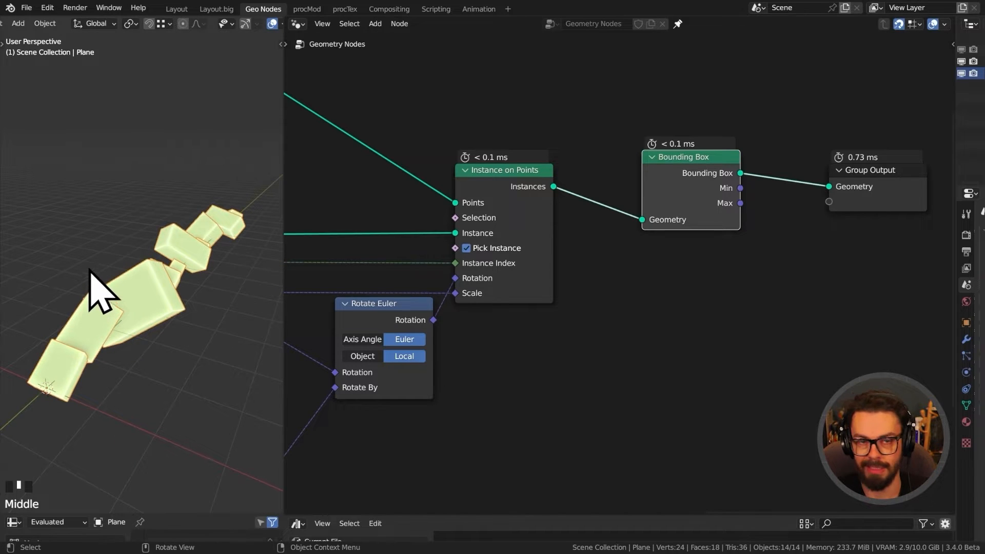
Insert a Realize Instances node between Instance on Points and Bounding Box, and arrange the two nodes side by side.
{"action": "key", "text": "shift+a"}
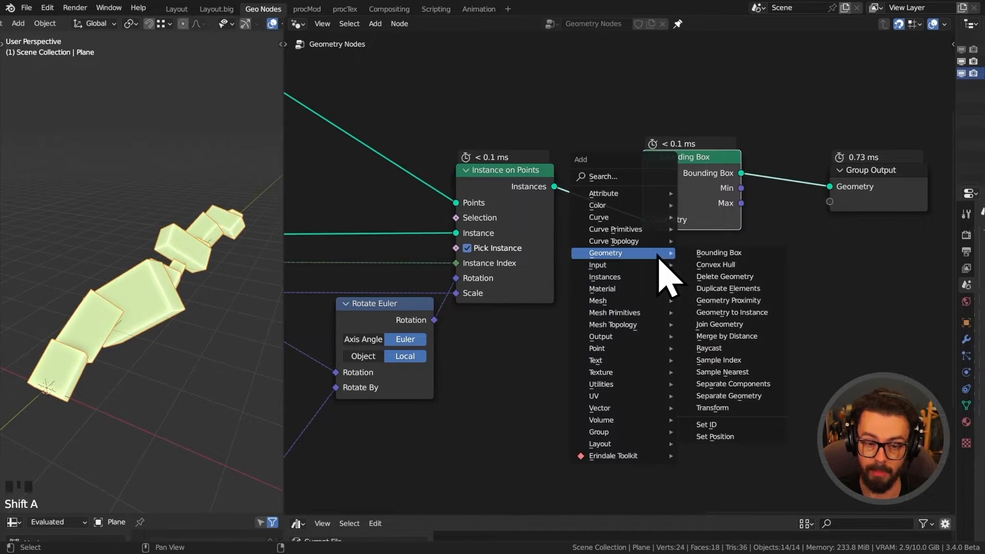
{"action": "mouse_move", "coordinate": [641, 254]}
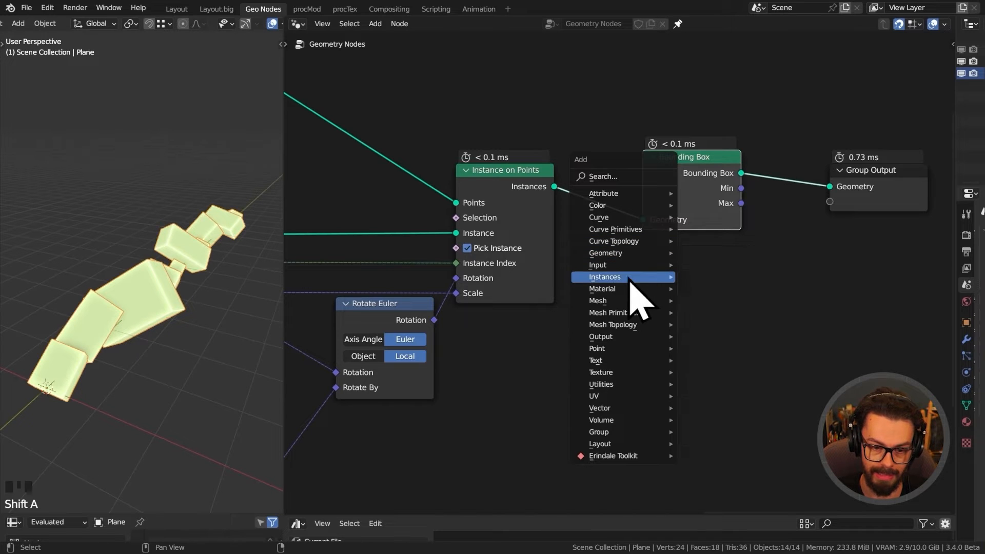
{"action": "mouse_move", "coordinate": [632, 277]}
{"action": "left_click", "coordinate": [750, 295]}
{"action": "left_click", "coordinate": [600, 215]}
{"action": "key", "text": "g"}
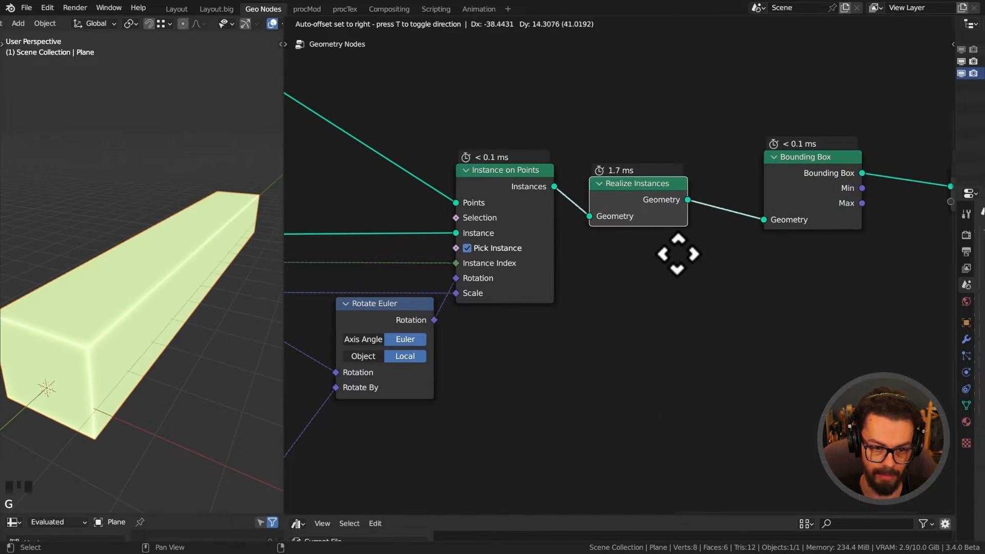
{"action": "left_click", "coordinate": [667, 259]}
{"action": "left_click_drag", "start_coordinate": [681, 270], "coordinate": [839, 169]}
{"action": "key", "text": "g"}
{"action": "left_click", "coordinate": [780, 187]}
Inspect the bounding box of the realized geometry in wireframe shading, and return to solid shading.
{"action": "middle_click_drag", "start_coordinate": [233, 262], "coordinate": [199, 269]}
{"action": "key", "text": "z"}
{"action": "middle_click_drag", "start_coordinate": [116, 276], "coordinate": [122, 260]}
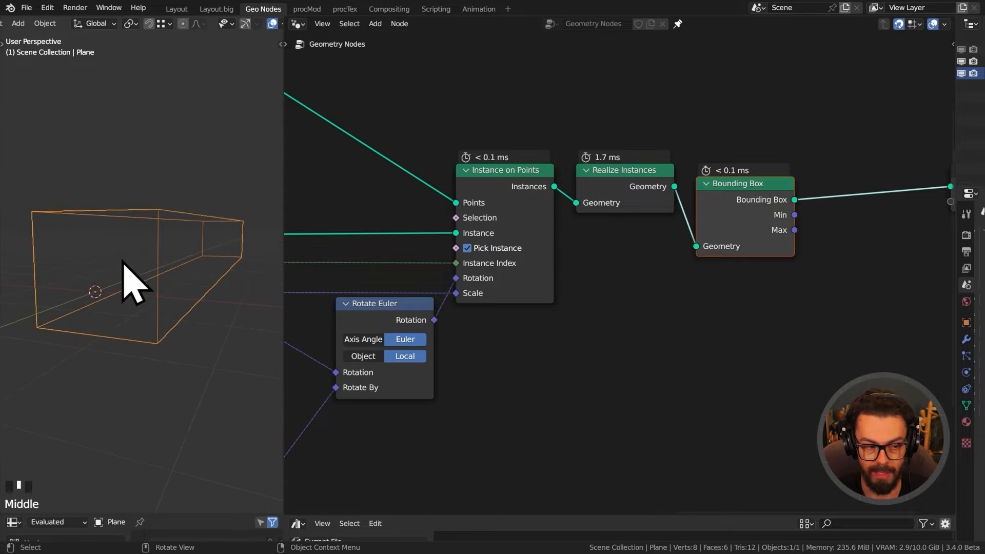
{"action": "middle_click_drag", "start_coordinate": [146, 219], "coordinate": [129, 275]}
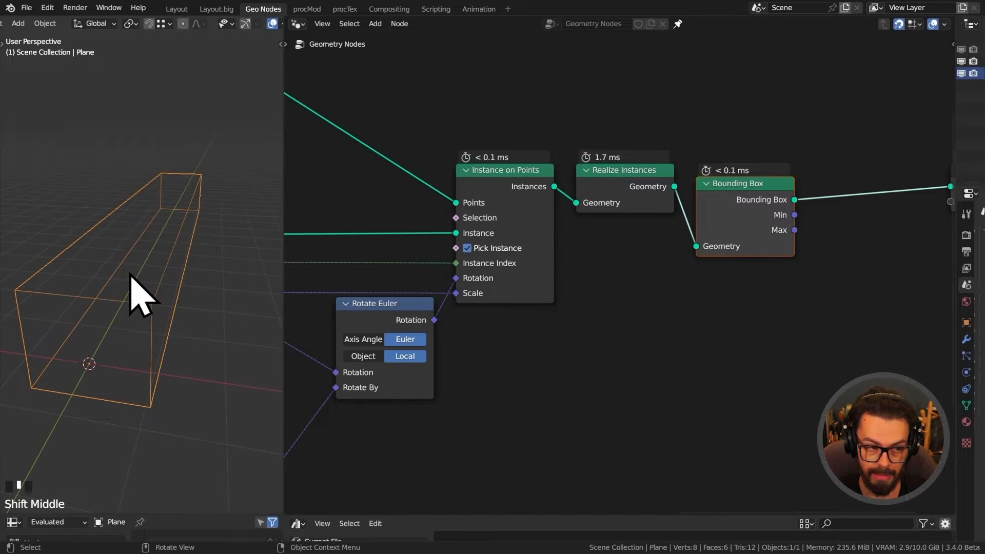
{"action": "key", "text": "z"}
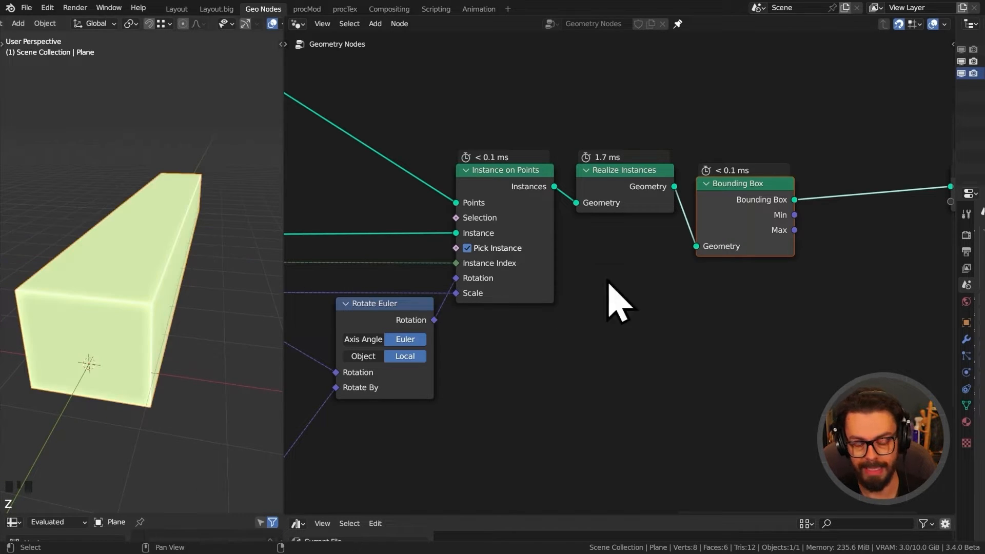
Move the Bounding Box node up to line up with the Realize Instances node.
{"action": "left_click_drag", "start_coordinate": [727, 269], "coordinate": [773, 227]}
{"action": "key", "text": "g"}
{"action": "left_click", "coordinate": [719, 257]}
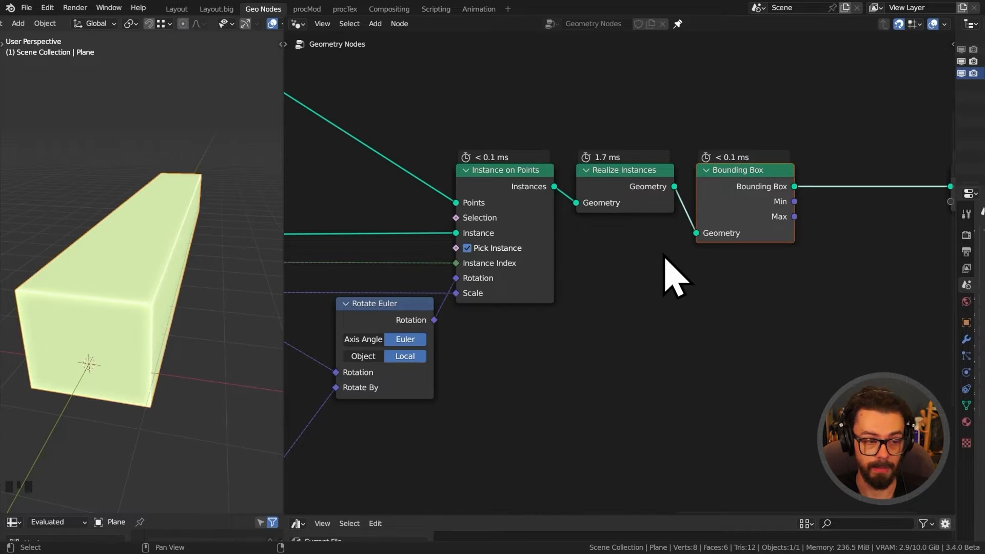
Connect the Realize Instances geometry directly to Group Output and delete the Bounding Box node.
{"action": "middle_click_drag", "start_coordinate": [195, 204], "coordinate": [214, 224]}
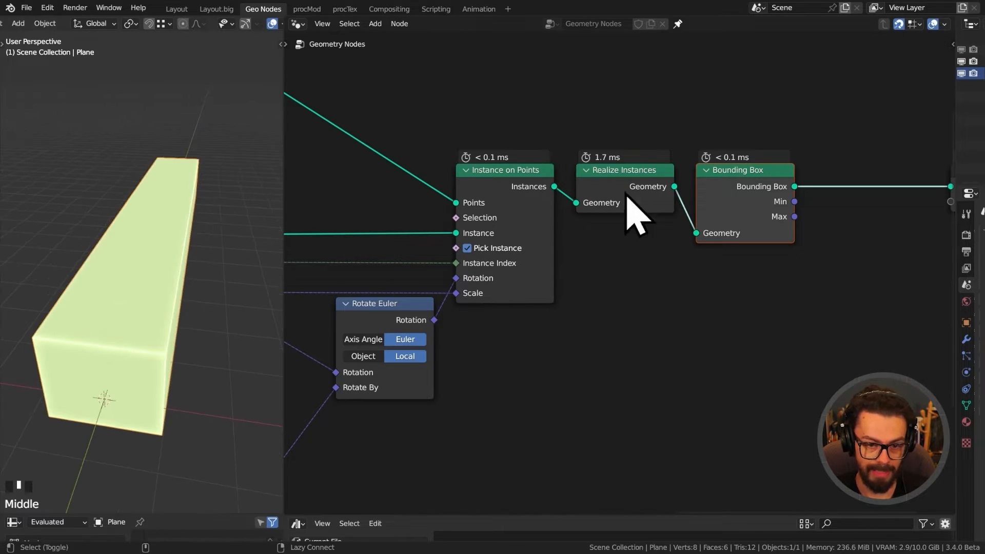
{"action": "left_click", "coordinate": [620, 190], "text": "alt+shift"}
{"action": "middle_click_drag", "start_coordinate": [126, 265], "coordinate": [148, 314]}
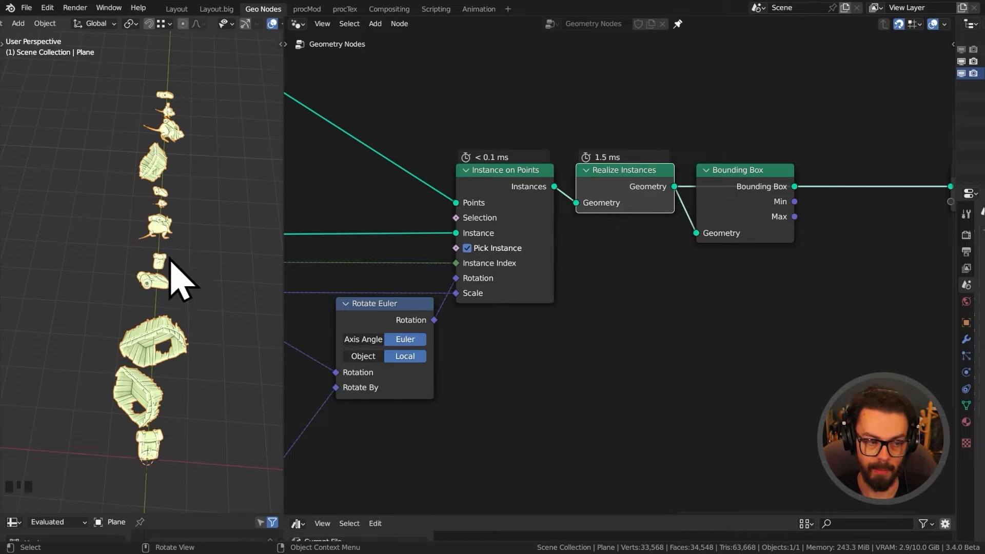
{"action": "middle_click_drag", "start_coordinate": [170, 258], "coordinate": [165, 277]}
{"action": "middle_click_drag", "start_coordinate": [180, 318], "coordinate": [153, 287]}
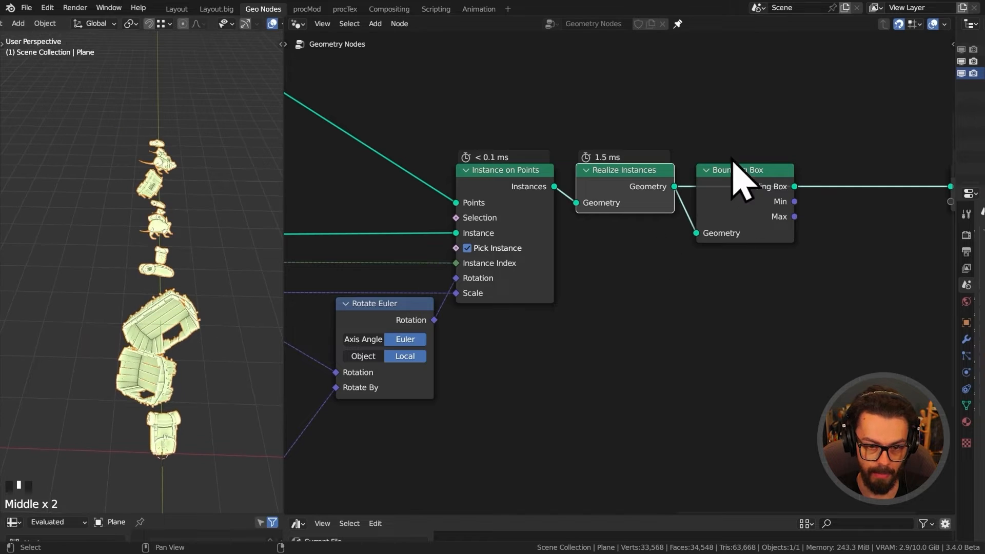
{"action": "left_click_drag", "start_coordinate": [737, 177], "coordinate": [784, 209]}
{"action": "key", "text": "x"}
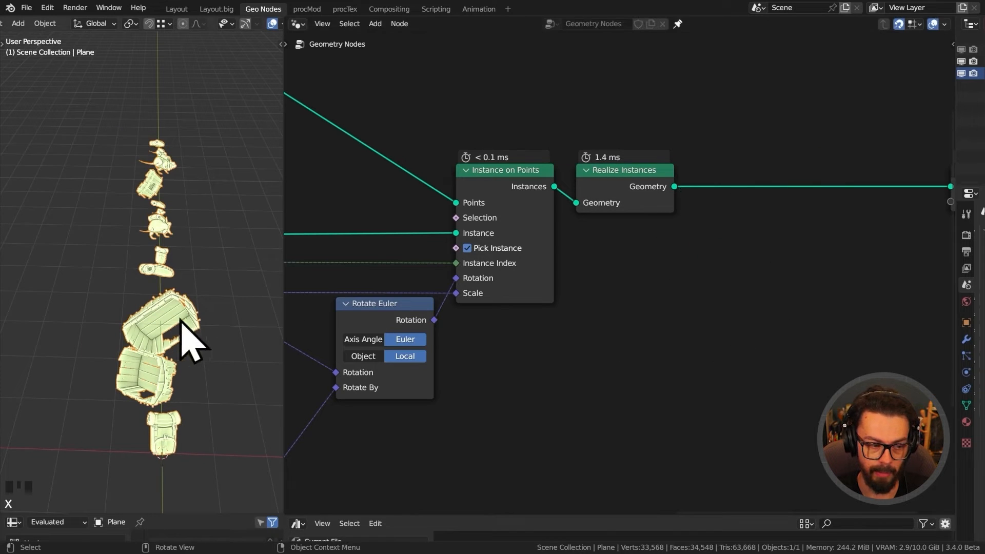
Move the Group Output node farther along X, away from Realize Instances.
{"action": "middle_click_drag", "start_coordinate": [204, 305], "coordinate": [125, 263]}
{"action": "middle_click_drag", "start_coordinate": [706, 282], "coordinate": [514, 286]}
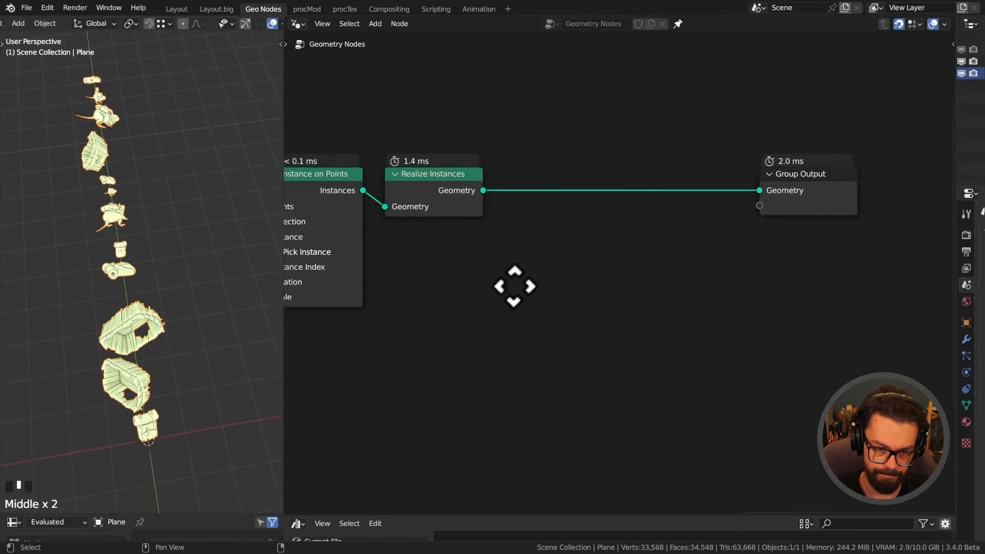
{"action": "scroll", "coordinate": [536, 279], "scroll_direction": "down", "scroll_amount": 3}
{"action": "middle_click_drag", "start_coordinate": [544, 255], "coordinate": [516, 238]}
{"action": "scroll", "coordinate": [516, 238], "scroll_direction": "down", "scroll_amount": 3}
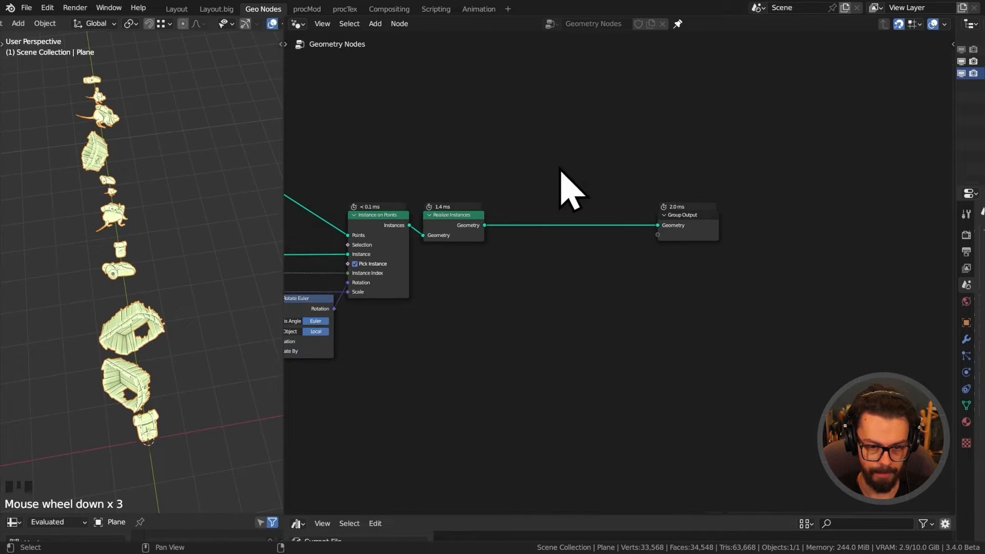
{"action": "left_click_drag", "start_coordinate": [560, 171], "coordinate": [773, 309]}
{"action": "key", "text": "g"}
{"action": "key", "text": "x"}
{"action": "left_click", "coordinate": [688, 246]}
Move the Realize Instances node along X towards Group Output, leaving a gap after Instance on Points.
{"action": "left_click_drag", "start_coordinate": [429, 162], "coordinate": [491, 289]}
{"action": "key", "text": "g"}
{"action": "key", "text": "x"}
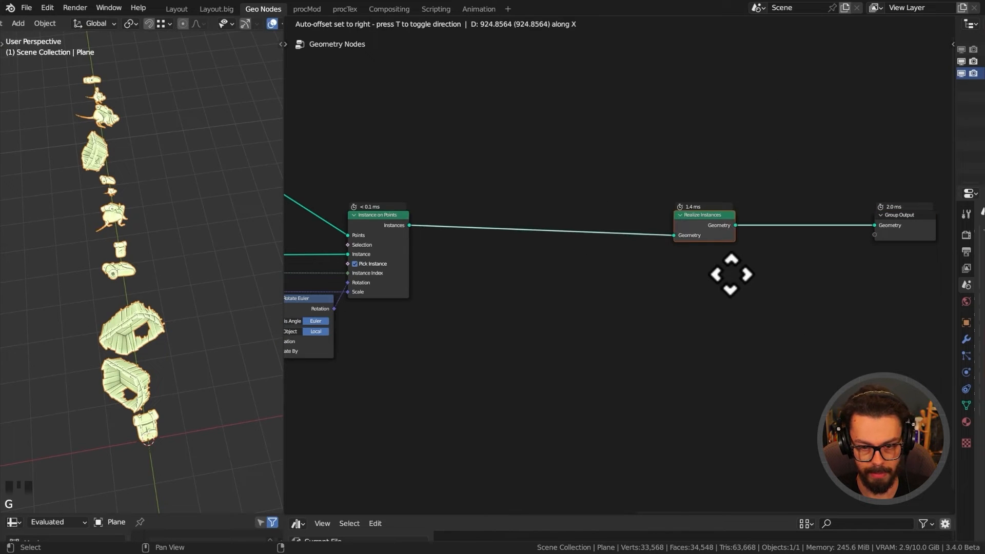
{"action": "left_click", "coordinate": [730, 275]}
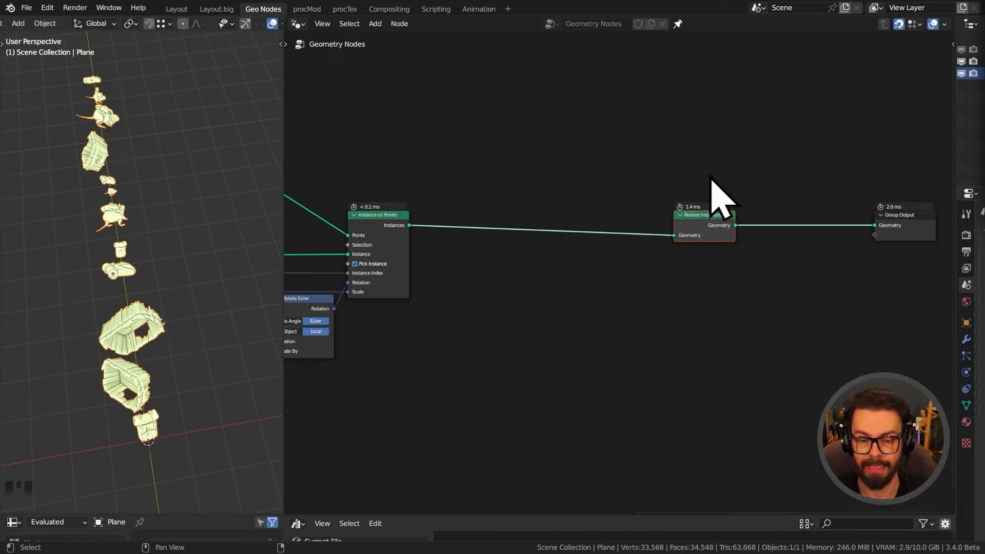
Make a node group out of the Realize Instances node and return to the parent node tree.
{"action": "scroll", "coordinate": [738, 190], "scroll_direction": "up", "scroll_amount": 6}
{"action": "middle_click_drag", "start_coordinate": [748, 193], "coordinate": [659, 246]}
{"action": "scroll", "coordinate": [659, 247], "scroll_direction": "up", "scroll_amount": 2}
{"action": "key", "text": "ctrl+g"}
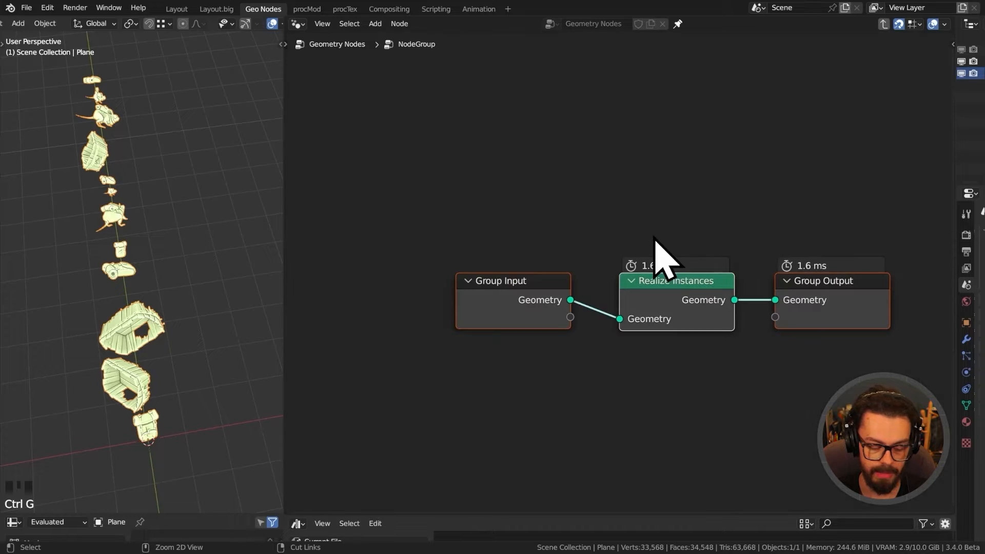
{"action": "key", "text": "Tab"}
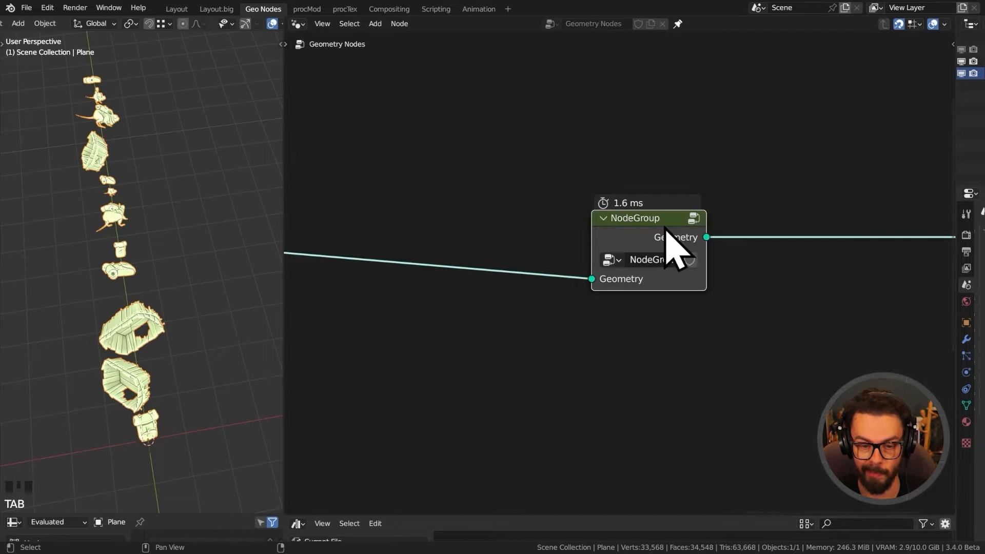
Rename the node group as Bounding Box Instances and widen its node to fit the full name.
{"action": "left_click", "coordinate": [657, 265]}
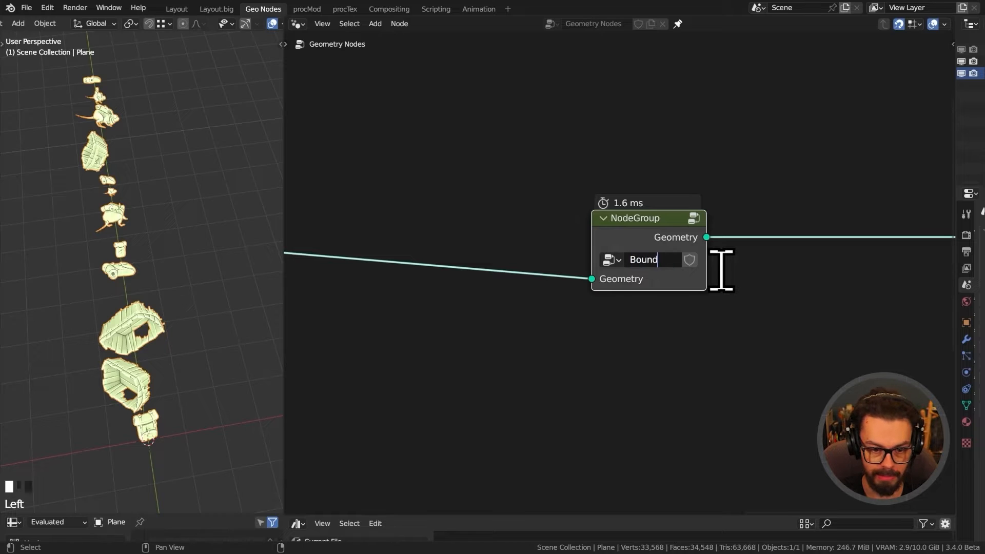
{"action": "type", "text": "Bounding Bo"}
{"action": "type", "text": "x In"}
{"action": "key", "text": "Return"}
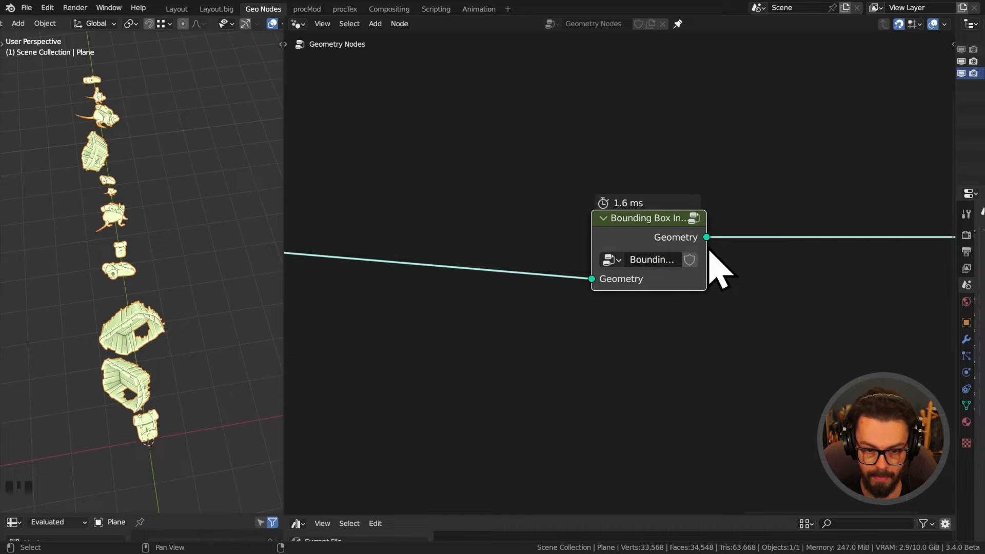
{"action": "left_click_drag", "start_coordinate": [712, 247], "coordinate": [766, 263]}
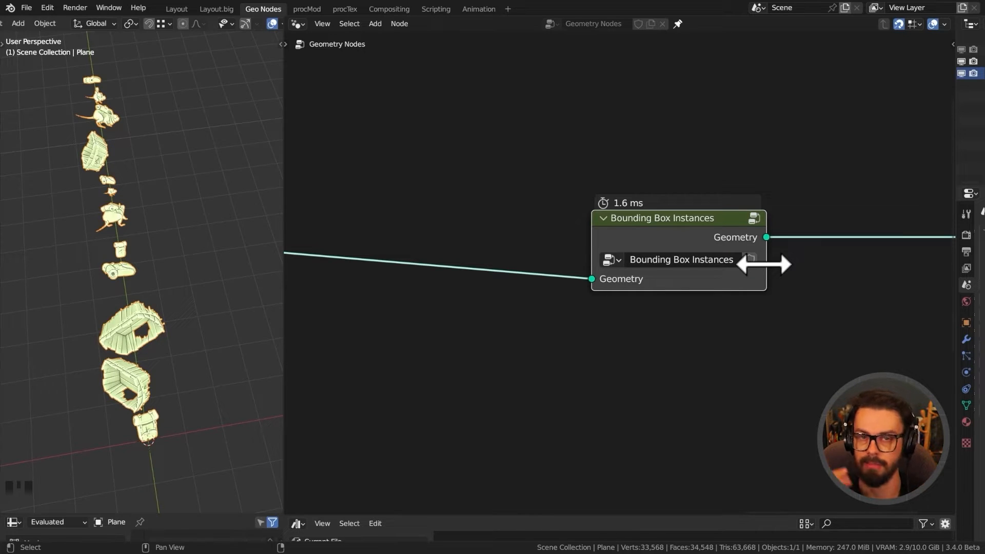
Open the Bounding Box Instances group for editing.
{"action": "left_click", "coordinate": [657, 227]}
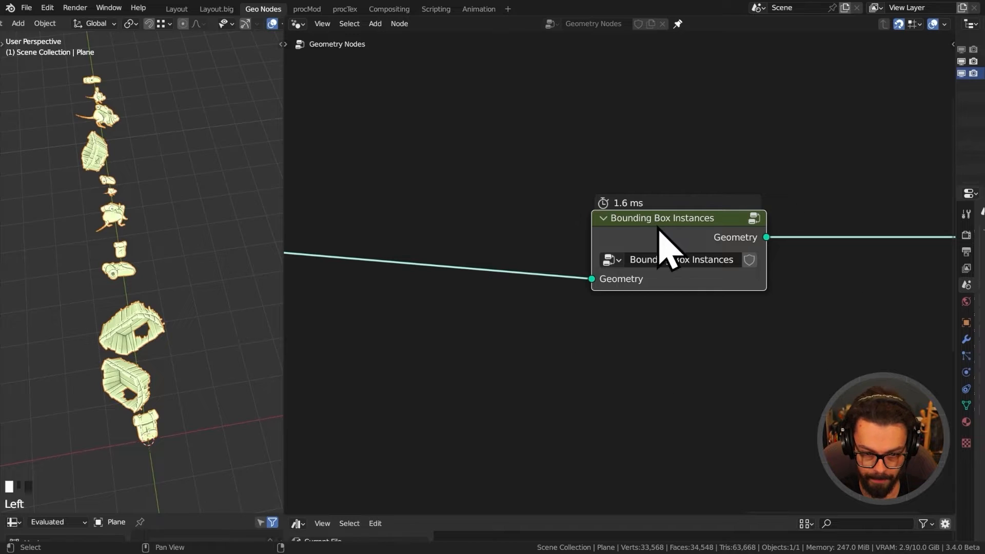
{"action": "key", "text": "Tab"}
{"action": "scroll", "coordinate": [604, 349], "scroll_direction": "down", "scroll_amount": 5}
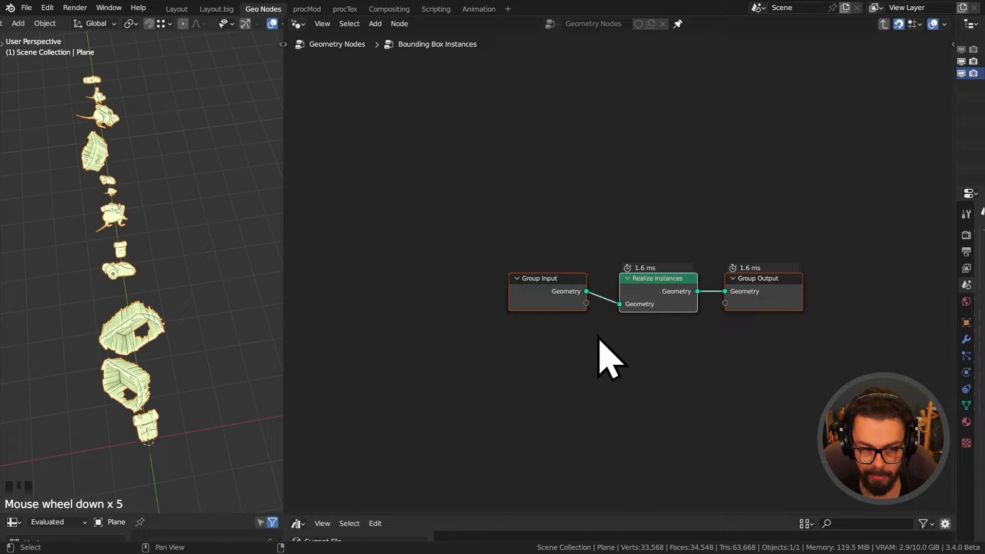
{"action": "middle_click", "coordinate": [367, 334]}
{"action": "middle_click_drag", "start_coordinate": [272, 313], "coordinate": [154, 295]}
{"action": "scroll", "coordinate": [178, 315], "scroll_direction": "up", "scroll_amount": 3}
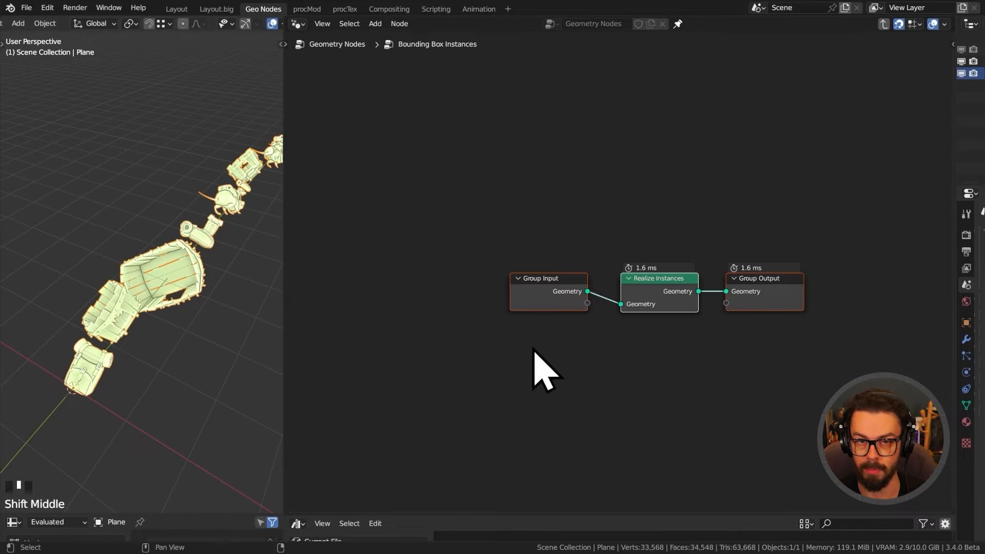
Widen the 3D viewport, enlarge the spreadsheet and examine the evaluated mesh's vertex positions.
{"action": "left_click_drag", "start_coordinate": [284, 228], "coordinate": [345, 257]}
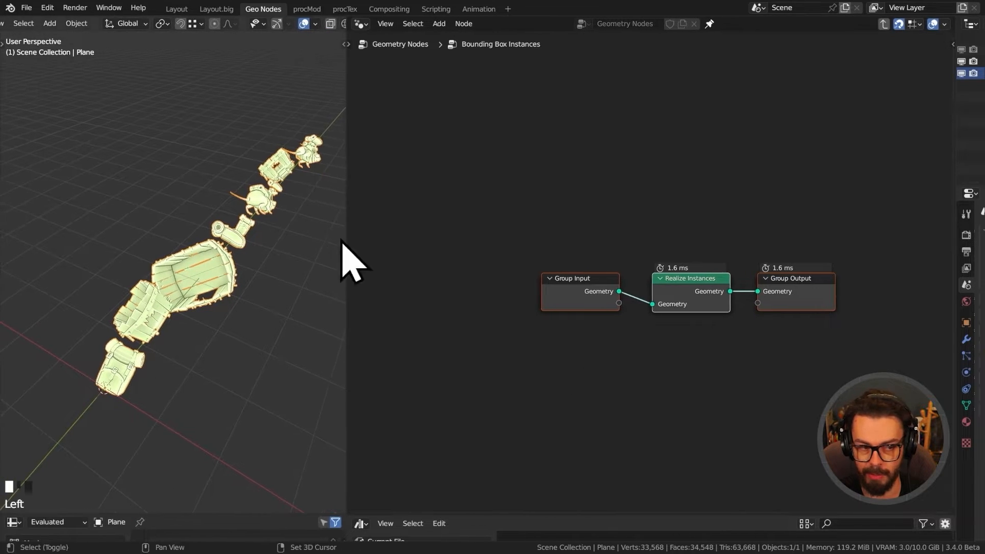
{"action": "middle_click_drag", "start_coordinate": [341, 287], "coordinate": [341, 372], "text": "shift"}
{"action": "left_click_drag", "start_coordinate": [263, 513], "coordinate": [259, 307]}
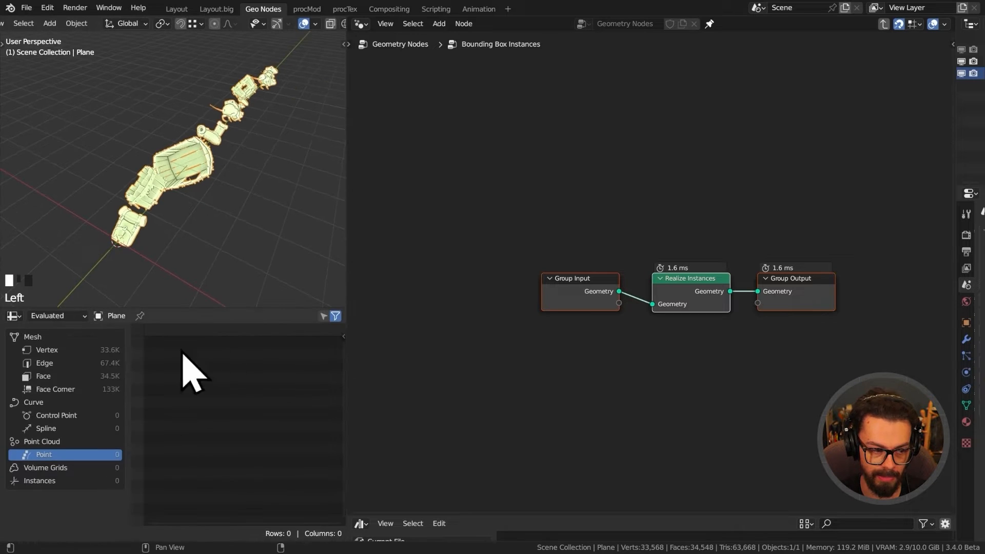
{"action": "left_click", "coordinate": [72, 350]}
{"action": "scroll", "coordinate": [212, 362], "scroll_direction": "down", "scroll_amount": 20}
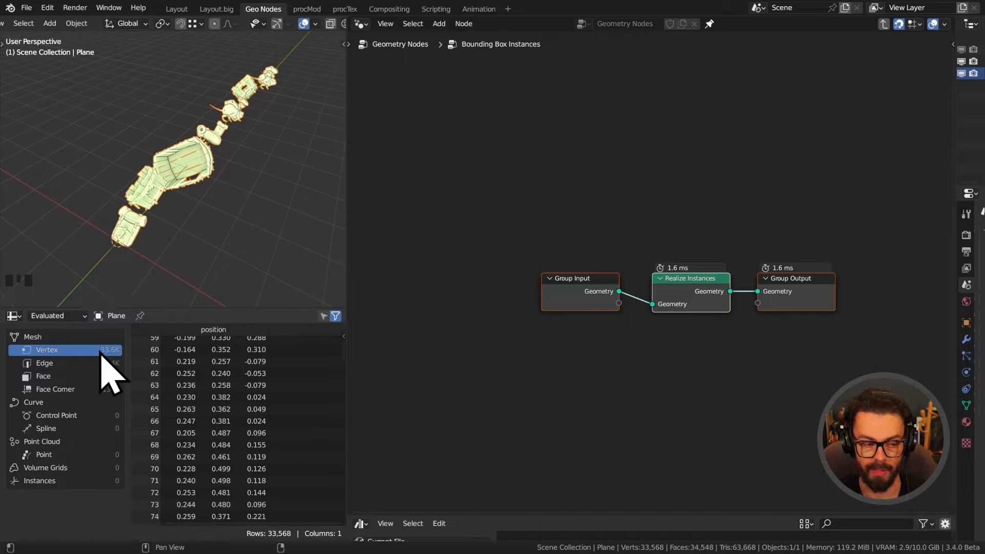
{"action": "scroll", "coordinate": [193, 384], "scroll_direction": "up", "scroll_amount": 20}
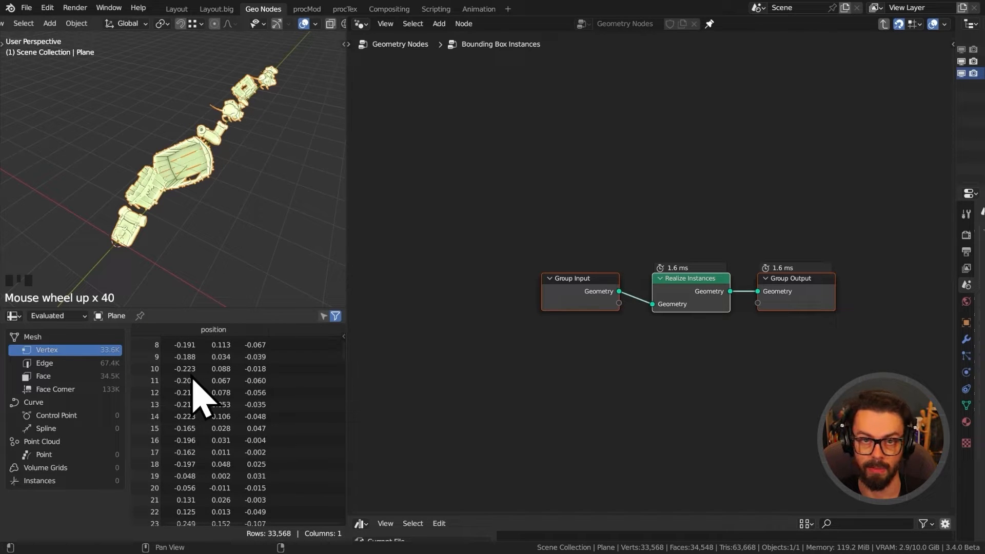
Insert a Capture Attribute node between Group Input and Realize Instances.
{"action": "scroll", "coordinate": [571, 259], "scroll_direction": "down", "scroll_amount": 2}
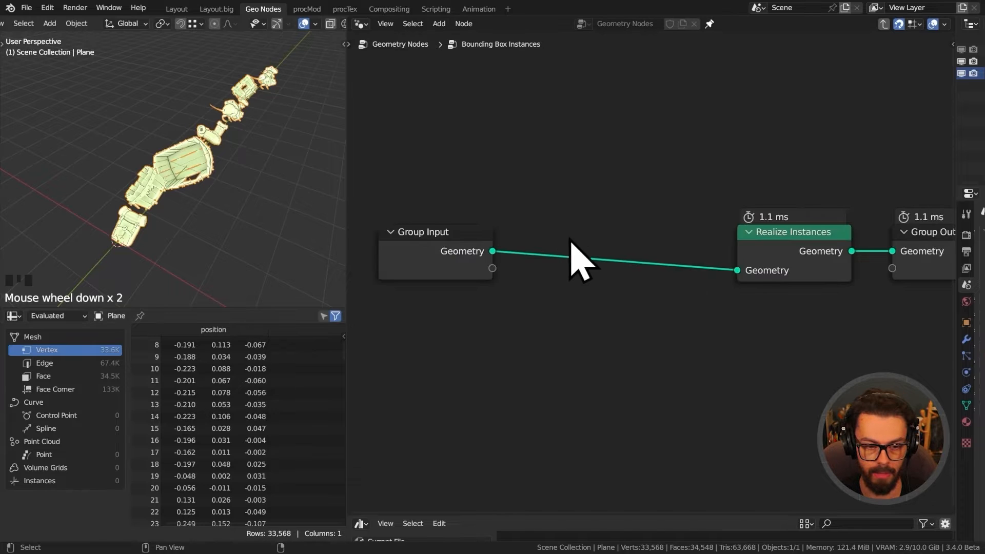
{"action": "middle_click_drag", "start_coordinate": [571, 260], "coordinate": [611, 193], "text": "ctrl"}
{"action": "key", "text": "shift+a"}
{"action": "mouse_move", "coordinate": [569, 174]}
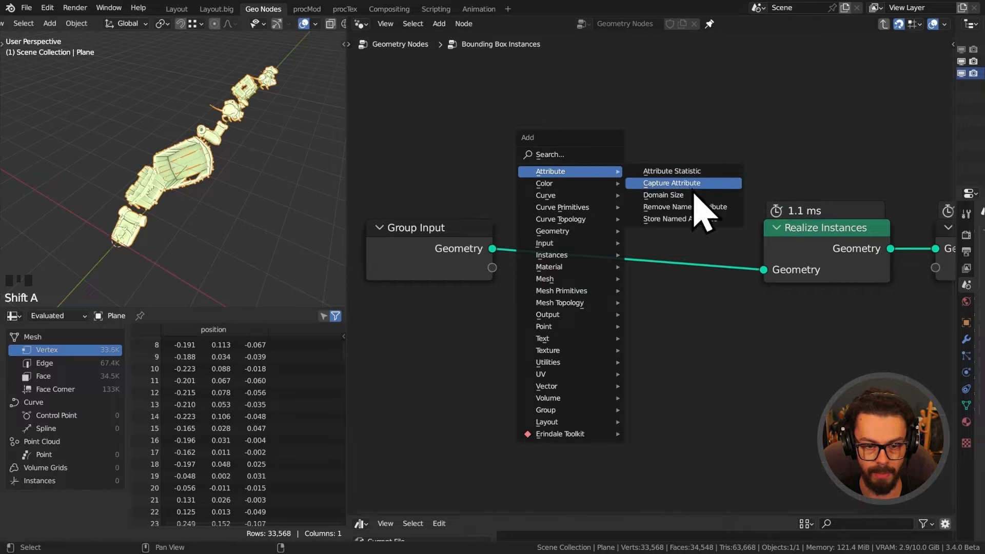
{"action": "left_click", "coordinate": [672, 183]}
{"action": "left_click", "coordinate": [571, 206]}
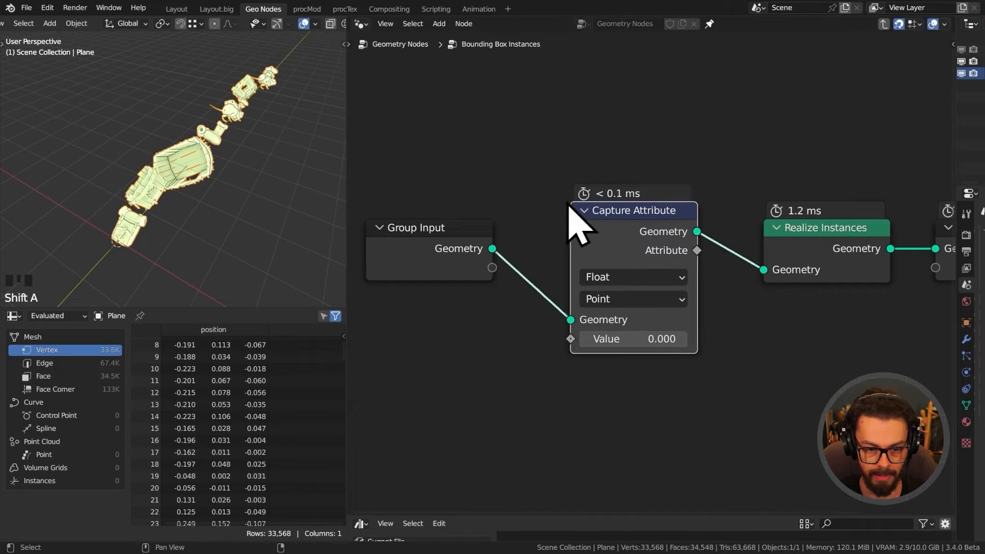
Set Capture Attribute to Integer on the Instance domain and align the Realize Instances node level with it.
{"action": "left_click", "coordinate": [642, 278]}
{"action": "left_click", "coordinate": [632, 317]}
{"action": "left_click", "coordinate": [618, 299]}
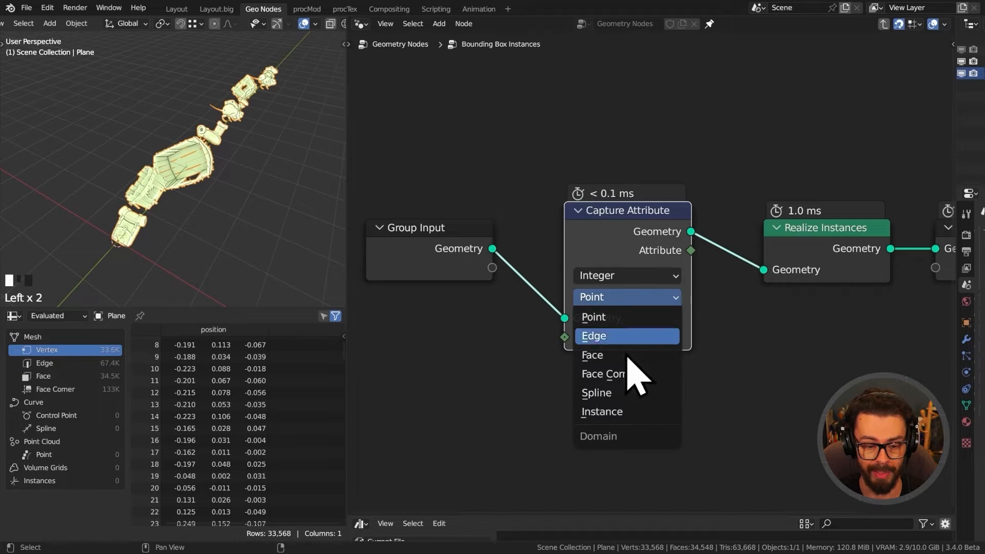
{"action": "left_click", "coordinate": [626, 413]}
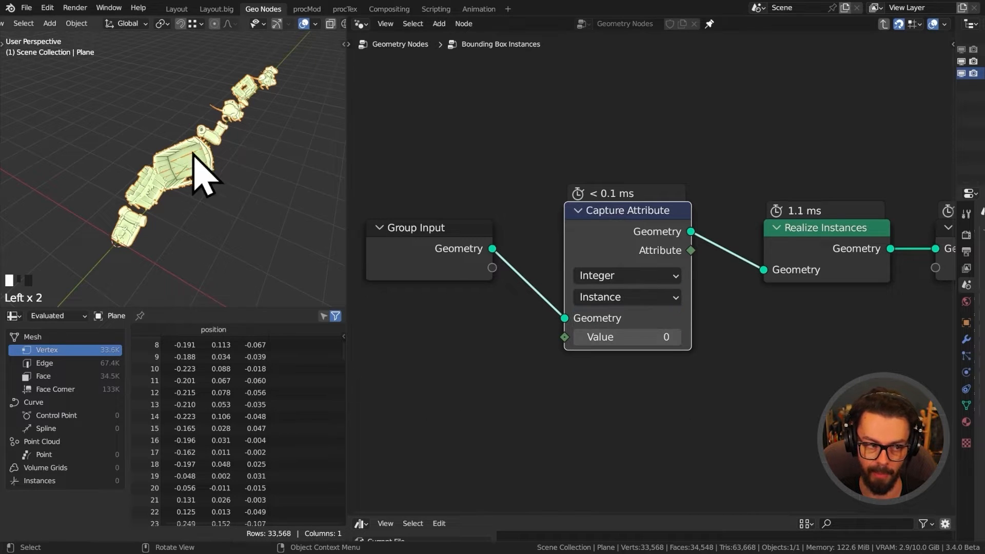
{"action": "left_click_drag", "start_coordinate": [820, 243], "coordinate": [801, 208]}
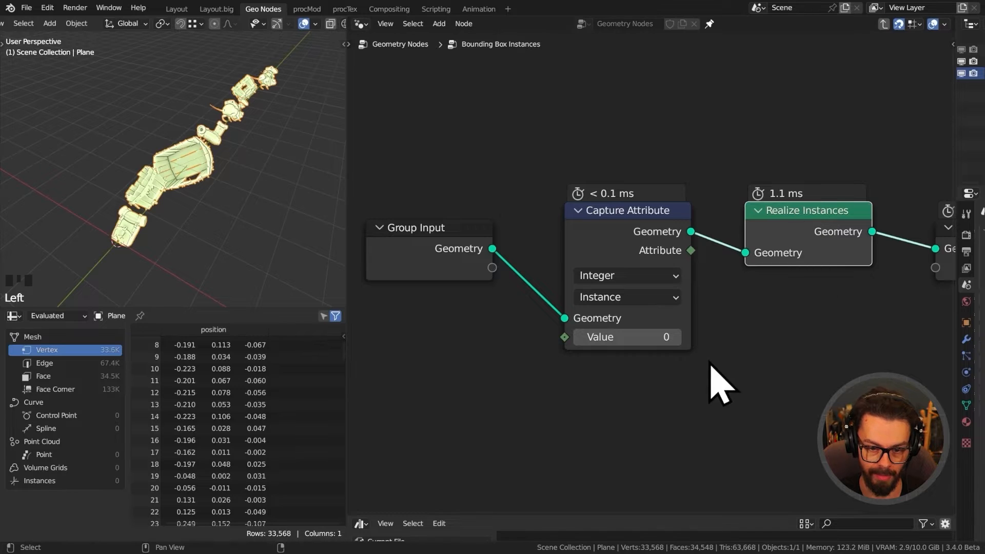
Feed a new Index node into Capture Attribute's Value input and line the two nodes up, Index underneath.
{"action": "scroll", "coordinate": [637, 307], "scroll_direction": "up", "scroll_amount": 3}
{"action": "left_click_drag", "start_coordinate": [634, 265], "coordinate": [513, 362]}
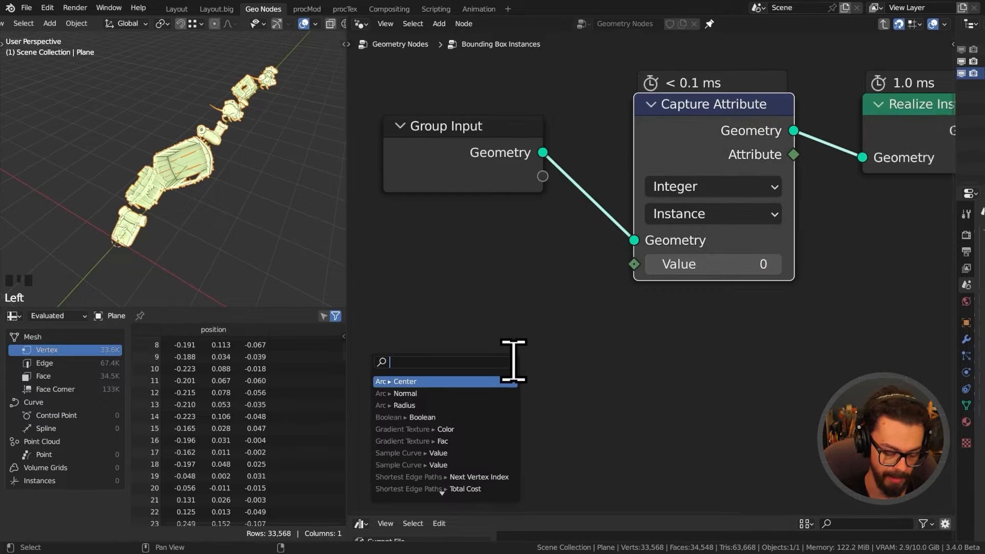
{"action": "type", "text": "index"}
{"action": "key", "text": "Return"}
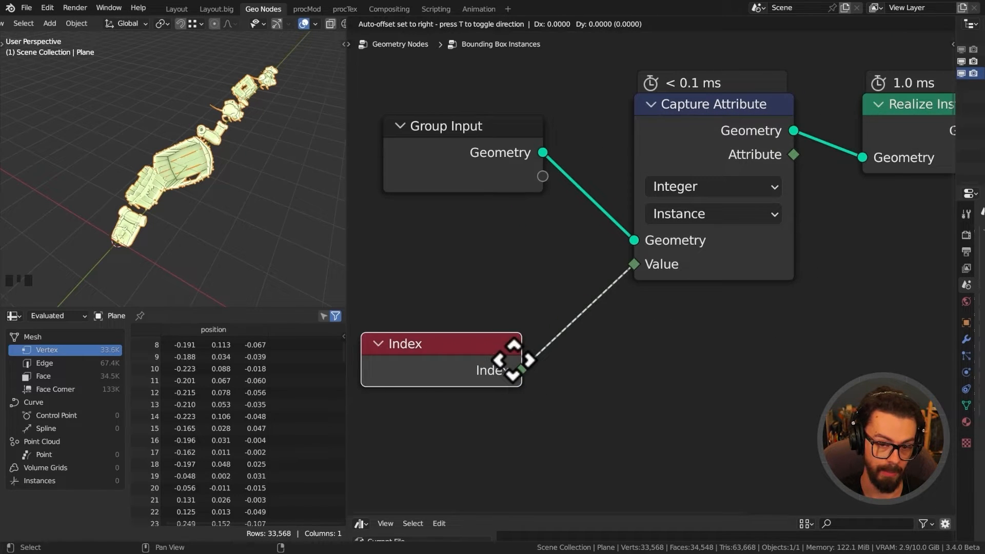
{"action": "left_click", "coordinate": [787, 323]}
{"action": "scroll", "coordinate": [653, 248], "scroll_direction": "down", "scroll_amount": 1}
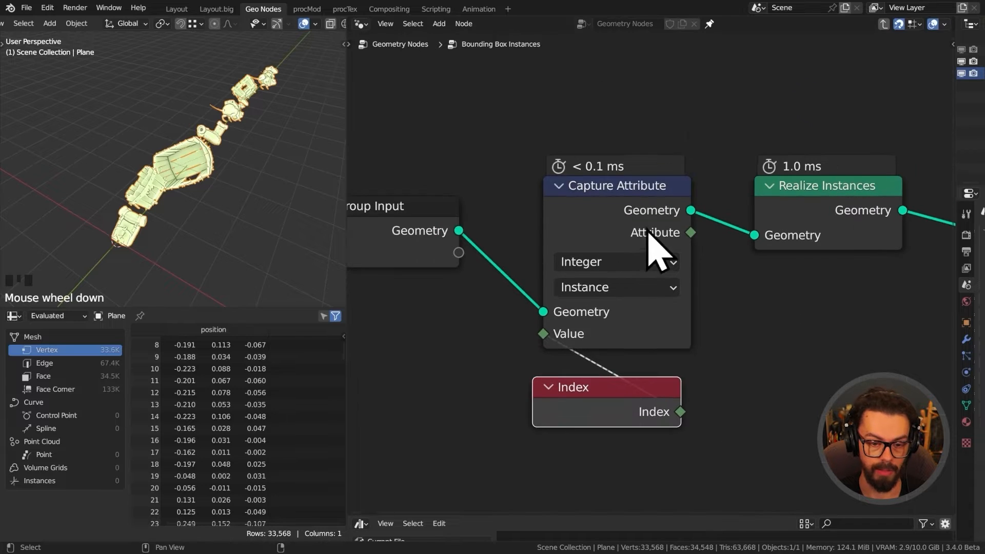
{"action": "left_click_drag", "start_coordinate": [647, 230], "coordinate": [633, 231]}
Preview Capture Attribute's Geometry and Attribute outputs in a Viewer node and place the Viewer below Realize Instances.
{"action": "left_click", "coordinate": [620, 211], "text": "ctrl+shift"}
{"action": "left_click", "coordinate": [620, 212], "text": "ctrl+shift"}
{"action": "left_click", "coordinate": [619, 211], "text": "ctrl+shift"}
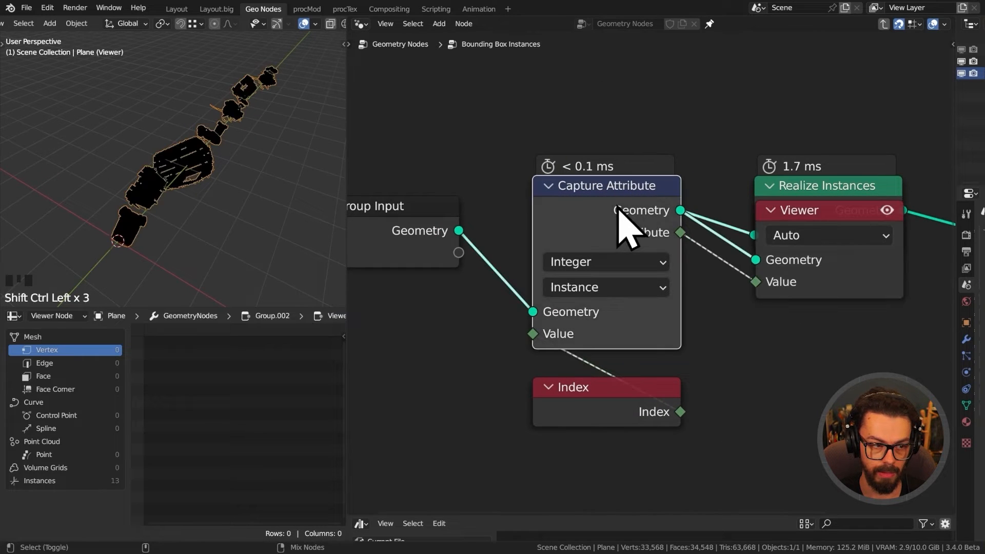
{"action": "key", "text": "g"}
{"action": "left_click", "coordinate": [811, 293]}
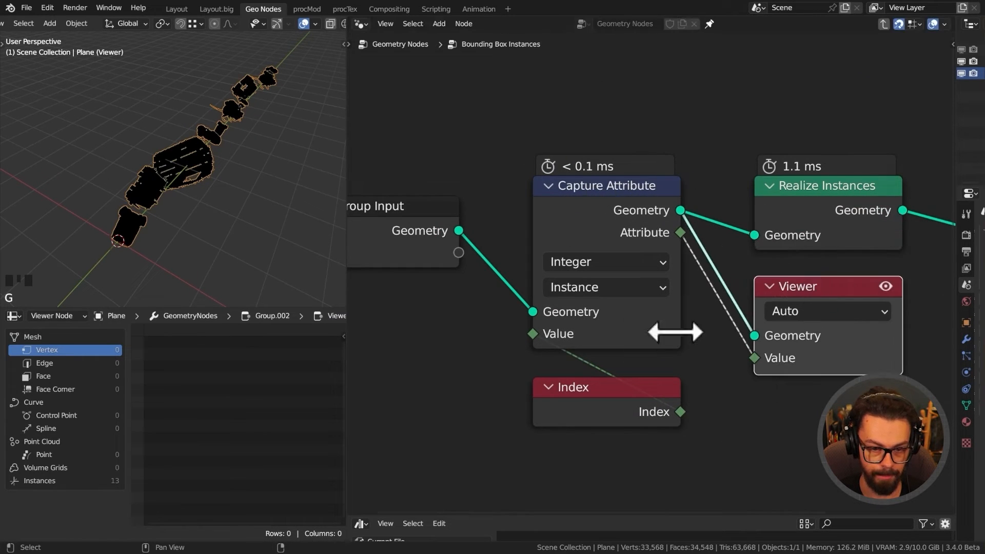
Move the Viewer below Group Output and feed its Geometry input from Realize Instances.
{"action": "middle_click_drag", "start_coordinate": [674, 332], "coordinate": [637, 304]}
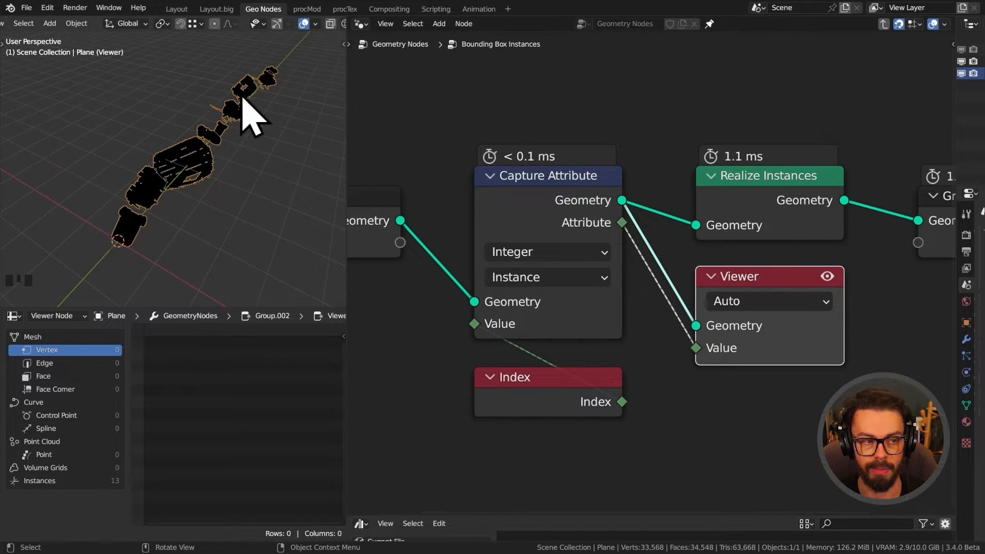
{"action": "middle_click_drag", "start_coordinate": [745, 260], "coordinate": [654, 247]}
{"action": "left_click_drag", "start_coordinate": [657, 262], "coordinate": [857, 263]}
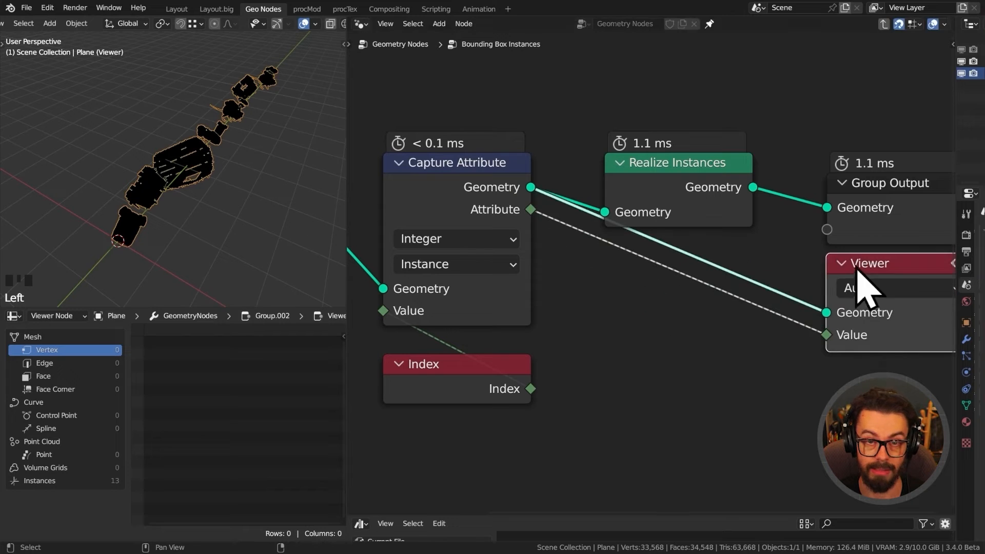
{"action": "left_click_drag", "start_coordinate": [751, 188], "coordinate": [826, 313]}
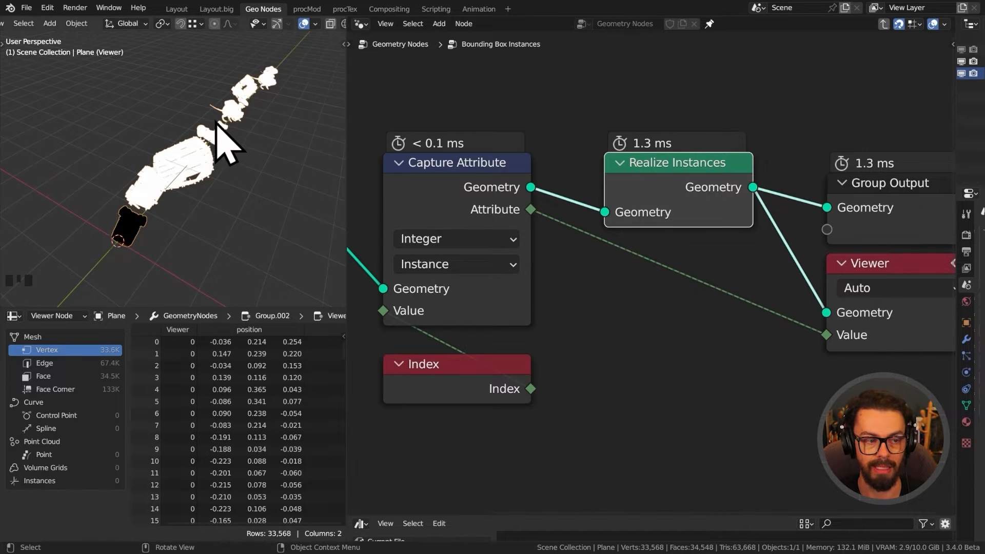
Insert a White Noise Texture node between Capture Attribute's Attribute output and the Viewer's Value input.
{"action": "middle_click_drag", "start_coordinate": [216, 123], "coordinate": [247, 160]}
{"action": "left_click_drag", "start_coordinate": [288, 309], "coordinate": [288, 449]}
{"action": "middle_click_drag", "start_coordinate": [693, 342], "coordinate": [704, 321]}
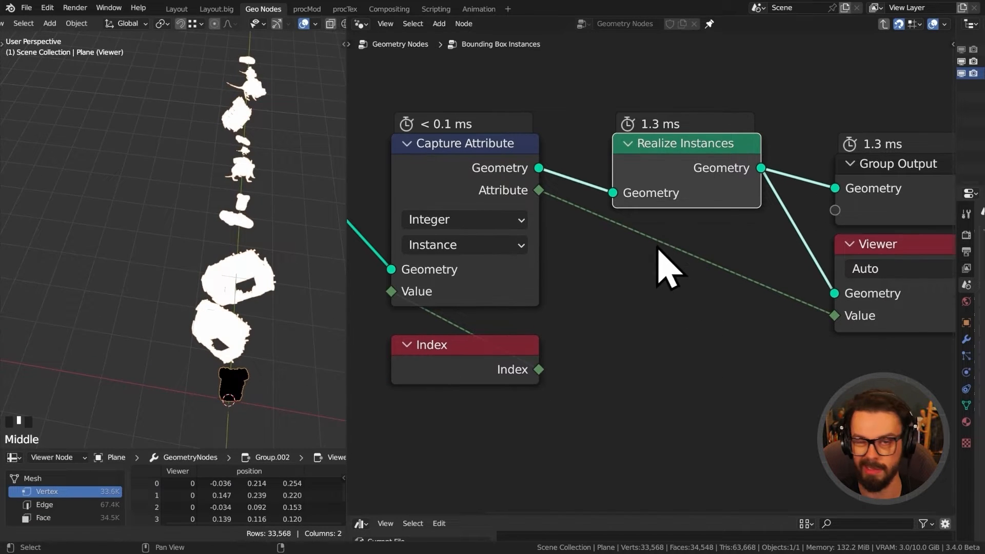
{"action": "key", "text": "shift+a"}
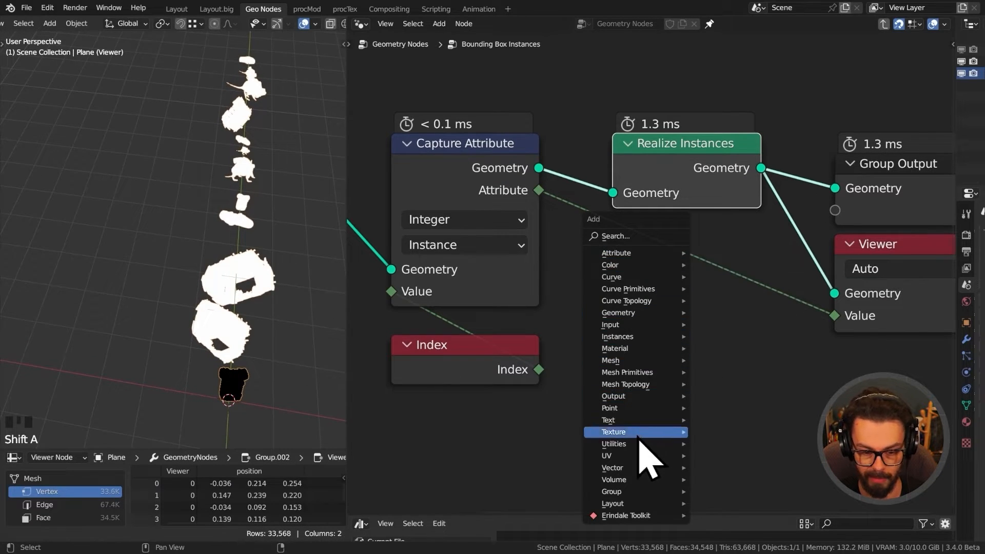
{"action": "mouse_move", "coordinate": [637, 433]}
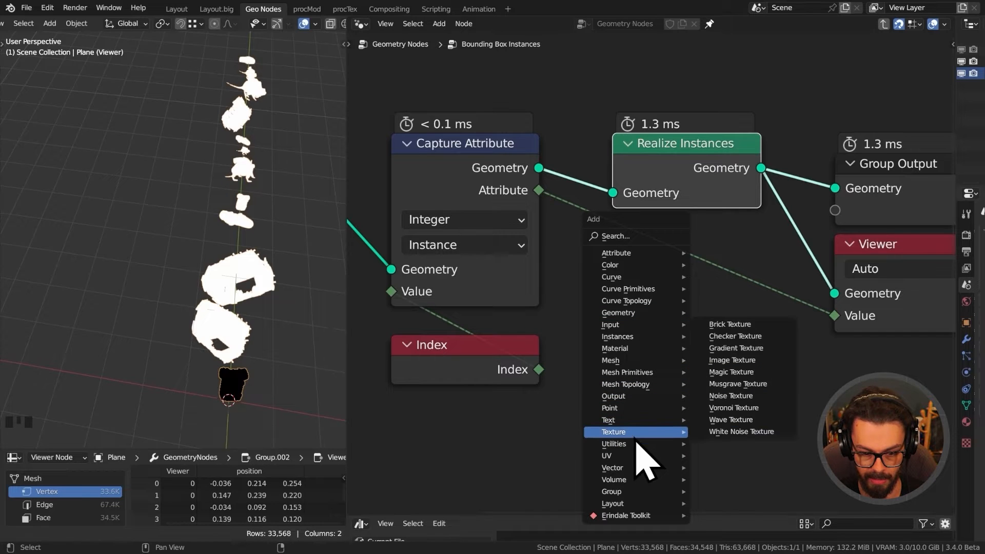
{"action": "left_click", "coordinate": [759, 429]}
{"action": "left_click", "coordinate": [598, 230]}
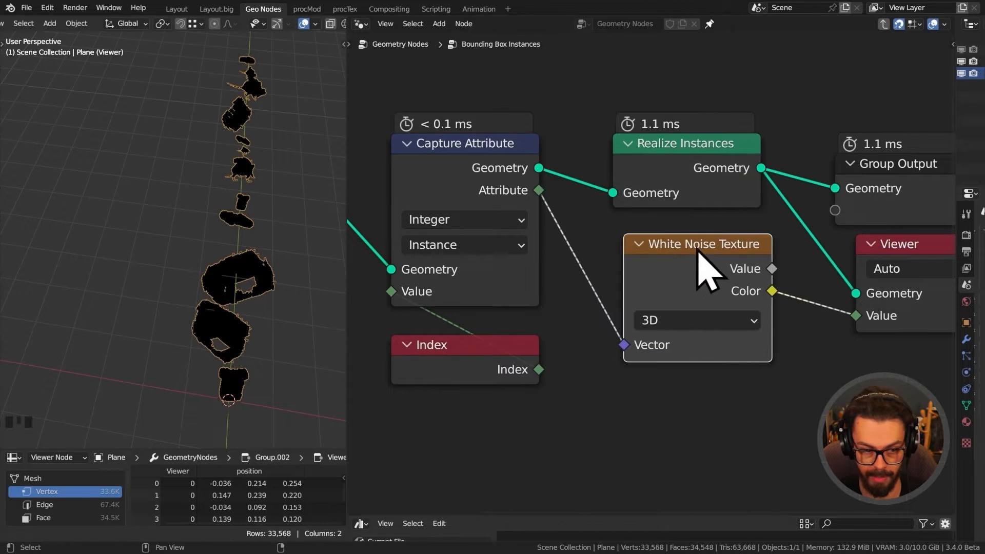
Preview the White Noise Texture's Color output in the Viewer and inspect the coloured instances in top view.
{"action": "middle_click_drag", "start_coordinate": [241, 246], "coordinate": [313, 268]}
{"action": "left_click", "coordinate": [727, 268], "text": "ctrl+shift"}
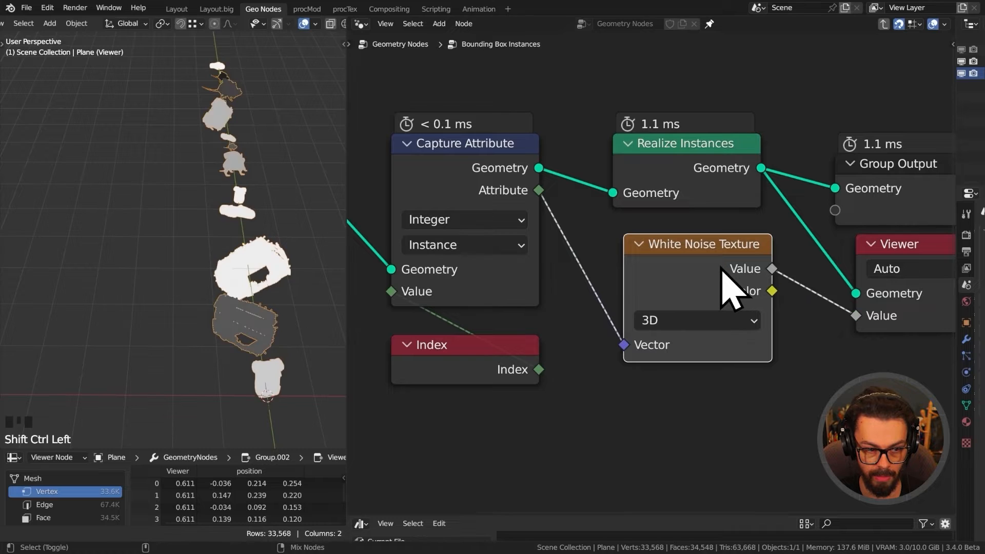
{"action": "left_click", "coordinate": [728, 268], "text": "ctrl+shift"}
{"action": "middle_click", "coordinate": [262, 237]}
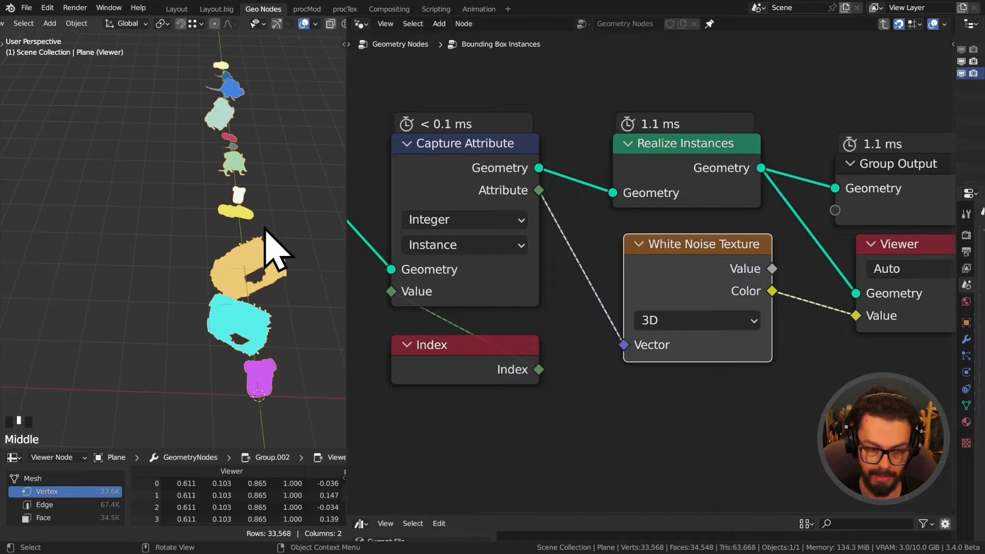
{"action": "key", "text": "KP_7"}
{"action": "middle_click_drag", "start_coordinate": [235, 381], "coordinate": [243, 423], "text": "shift"}
{"action": "middle_click_drag", "start_coordinate": [236, 204], "coordinate": [244, 274], "text": "shift"}
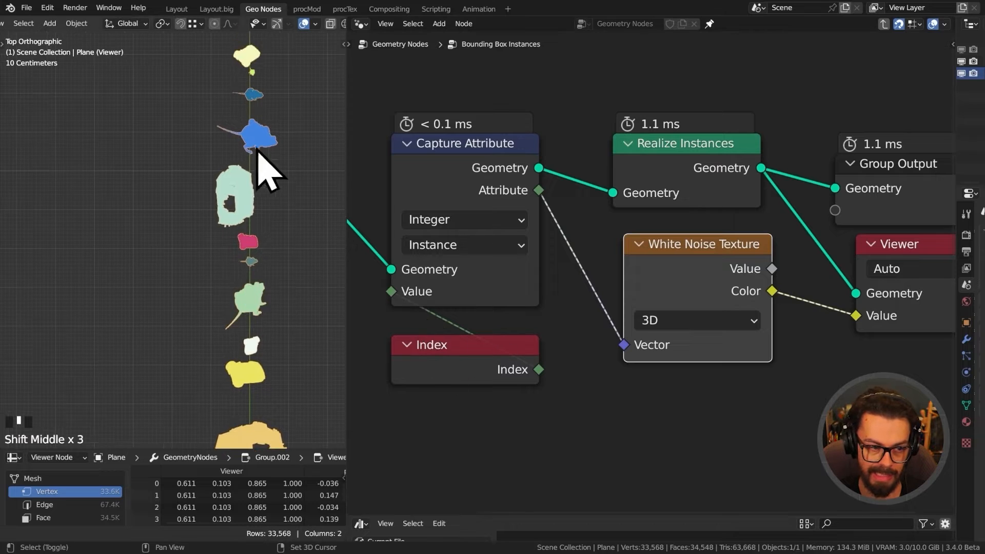
{"action": "middle_click_drag", "start_coordinate": [284, 191], "coordinate": [252, 228], "text": "shift"}
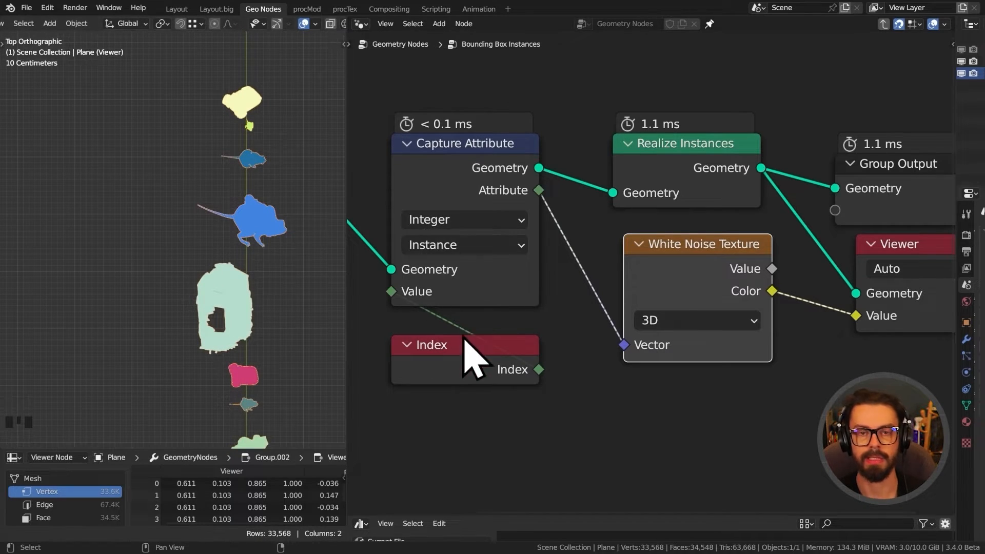
Move the Index node up directly beneath Capture Attribute and examine the coloured instances near the origin in perspective.
{"action": "left_click_drag", "start_coordinate": [466, 351], "coordinate": [457, 325]}
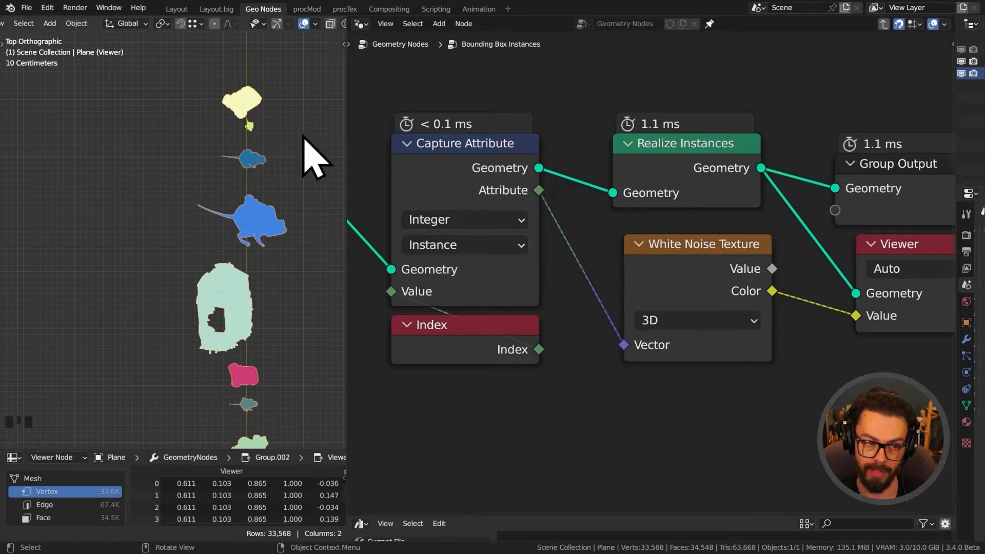
{"action": "middle_click_drag", "start_coordinate": [263, 267], "coordinate": [176, 279]}
{"action": "scroll", "coordinate": [213, 330], "scroll_direction": "down", "scroll_amount": 2}
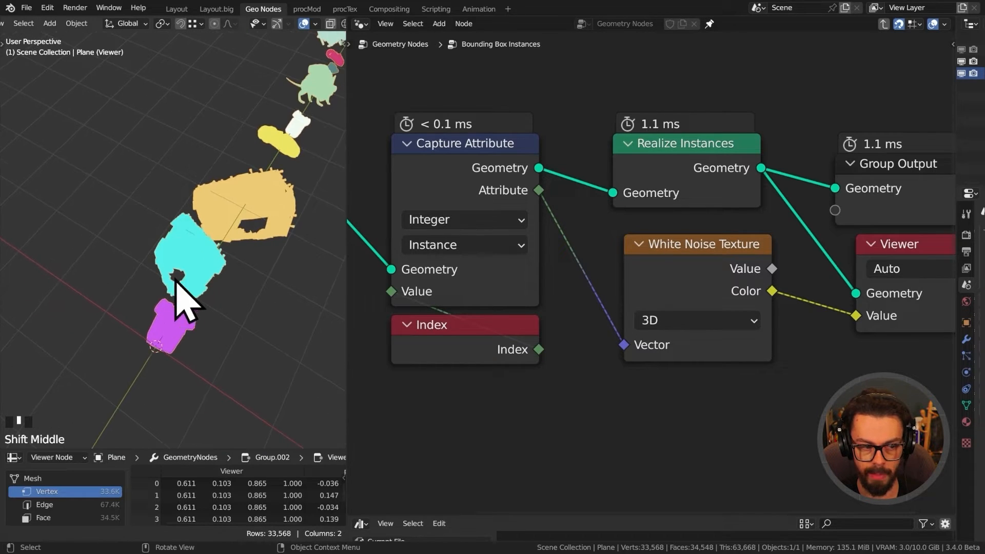
{"action": "middle_click_drag", "start_coordinate": [128, 303], "coordinate": [187, 256]}
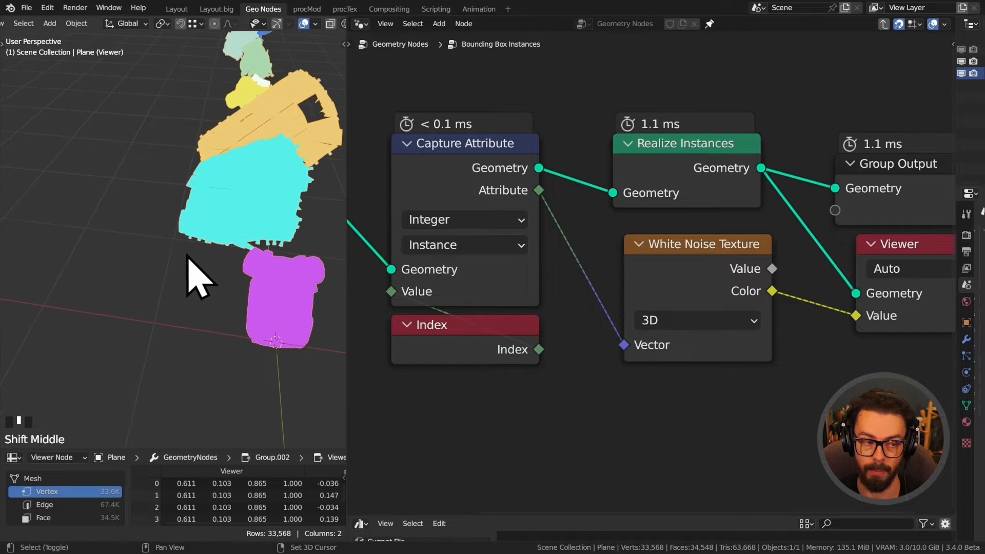
Maximize the node editor and annotate a circle with a vertical and a horizontal tangent line and a diagonal arrow inside.
{"action": "middle_click_drag", "start_coordinate": [615, 412], "coordinate": [616, 264]}
{"action": "key", "text": "ctrl+space"}
{"action": "middle_click_drag", "start_coordinate": [581, 304], "coordinate": [629, 188]}
{"action": "mouse_move", "coordinate": [550, 199]}
{"action": "left_mouse_down"}
{"action": "mouse_move", "coordinate": [438, 363]}
{"action": "mouse_move", "coordinate": [610, 254]}
{"action": "mouse_move", "coordinate": [526, 203]}
{"action": "left_mouse_up"}
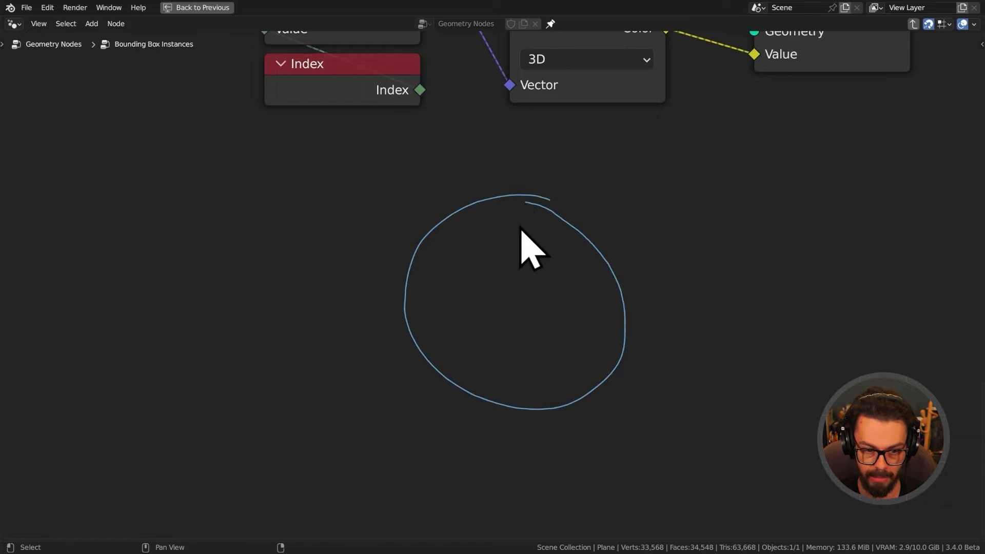
{"action": "middle_click_drag", "start_coordinate": [521, 229], "coordinate": [536, 185]}
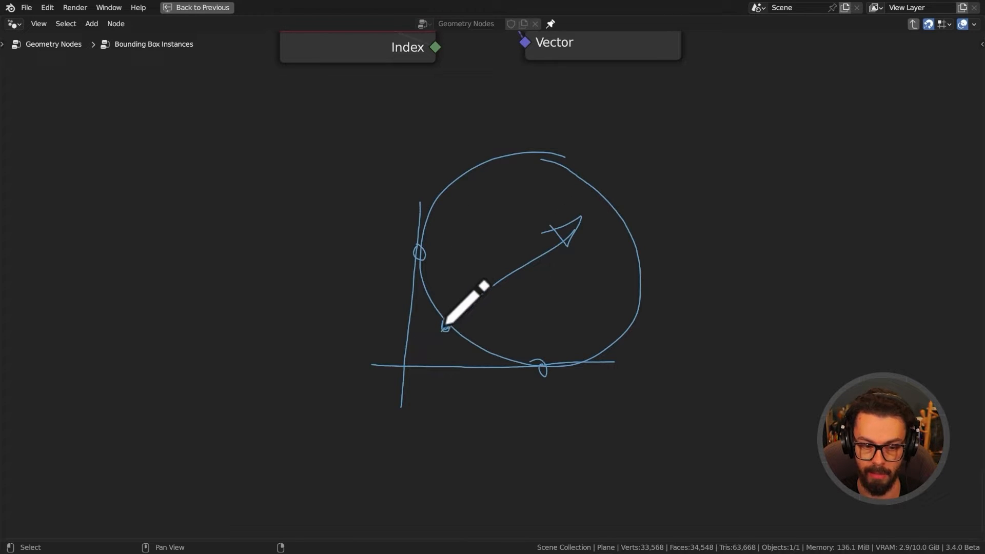
Annotate a smaller square starting at the arrow's origin and a larger square enclosing the whole circle.
{"action": "mouse_move", "coordinate": [442, 199]}
{"action": "left_mouse_down"}
{"action": "mouse_move", "coordinate": [584, 196]}
{"action": "mouse_move", "coordinate": [593, 336]}
{"action": "mouse_move", "coordinate": [435, 322]}
{"action": "left_mouse_up"}
{"action": "mouse_move", "coordinate": [401, 406]}
{"action": "left_mouse_down"}
{"action": "mouse_move", "coordinate": [417, 164]}
{"action": "mouse_move", "coordinate": [631, 159]}
{"action": "left_mouse_up"}
{"action": "left_click_drag", "start_coordinate": [646, 303], "coordinate": [364, 368]}
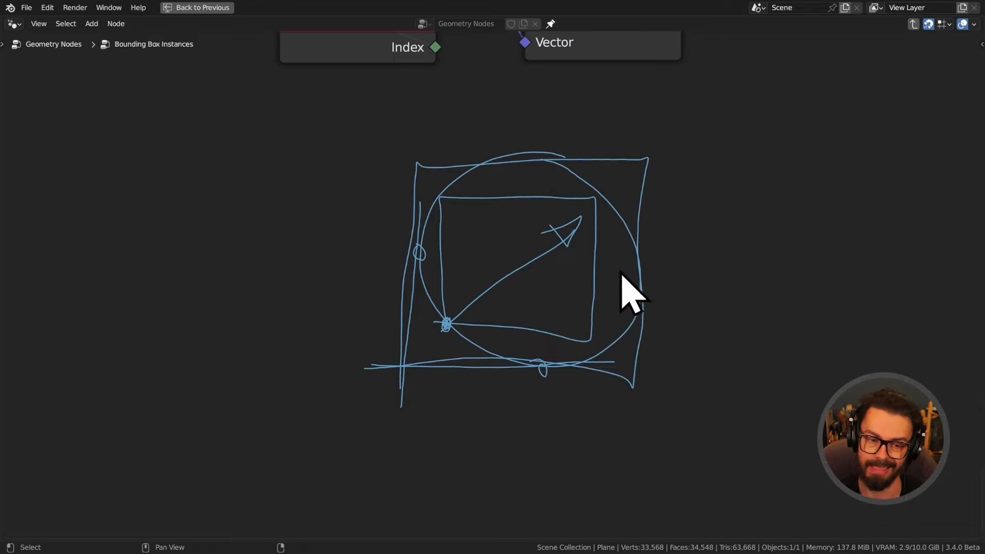
Restore the normal editor layout and delete the White Noise Texture node while keeping Realize Instances linked to the Viewer.
{"action": "middle_click_drag", "start_coordinate": [549, 178], "coordinate": [598, 315]}
{"action": "key", "text": "ctrl+space"}
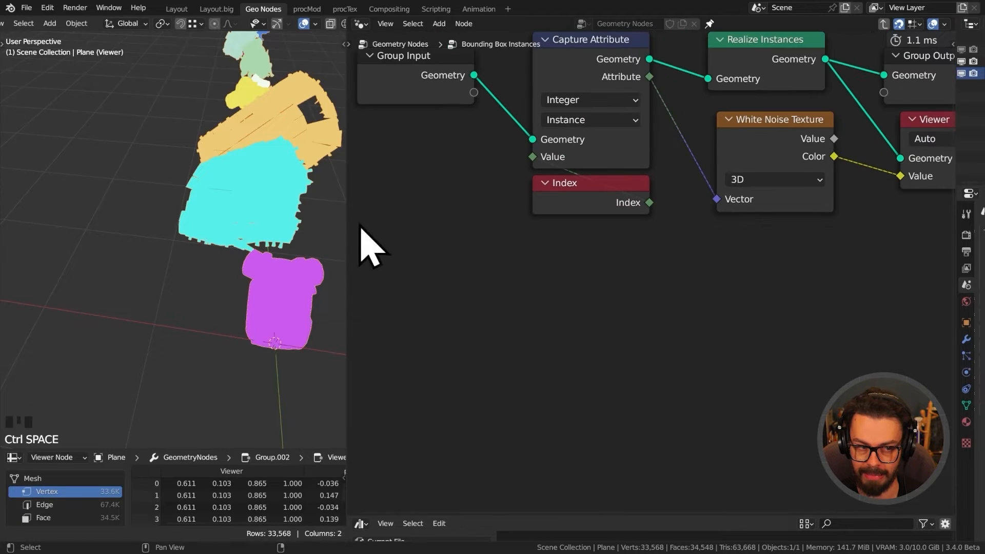
{"action": "middle_click_drag", "start_coordinate": [323, 195], "coordinate": [247, 297], "text": "shift"}
{"action": "scroll", "coordinate": [818, 260], "scroll_direction": "down", "scroll_amount": 3}
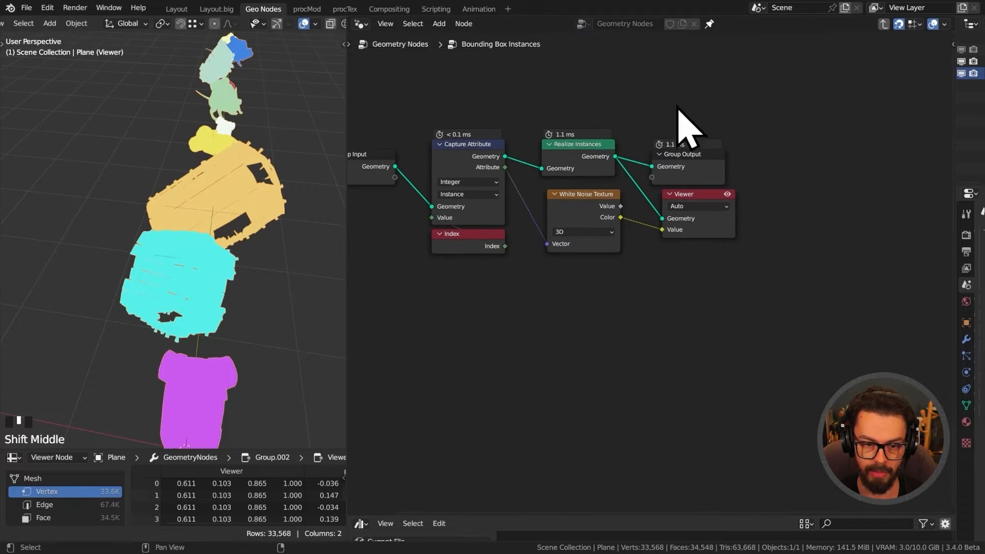
{"action": "left_click", "coordinate": [577, 206]}
{"action": "key", "text": "ctrl+x"}
{"action": "scroll", "coordinate": [638, 257], "scroll_direction": "up", "scroll_amount": 2}
Add a Position node beneath Realize Instances, preview it in the Viewer and inspect the coloured instances.
{"action": "key", "text": "shift+a"}
{"action": "mouse_move", "coordinate": [647, 231]}
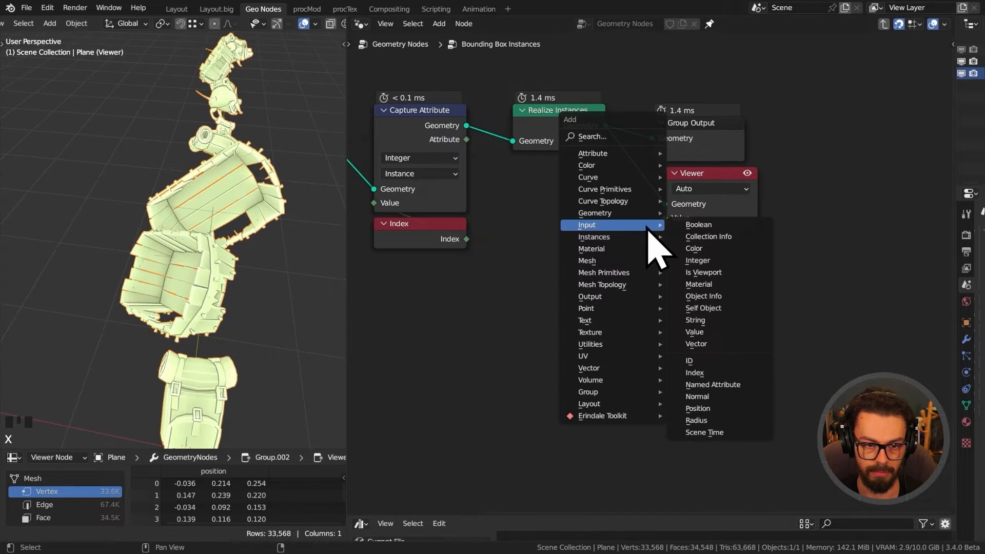
{"action": "left_click", "coordinate": [710, 408]}
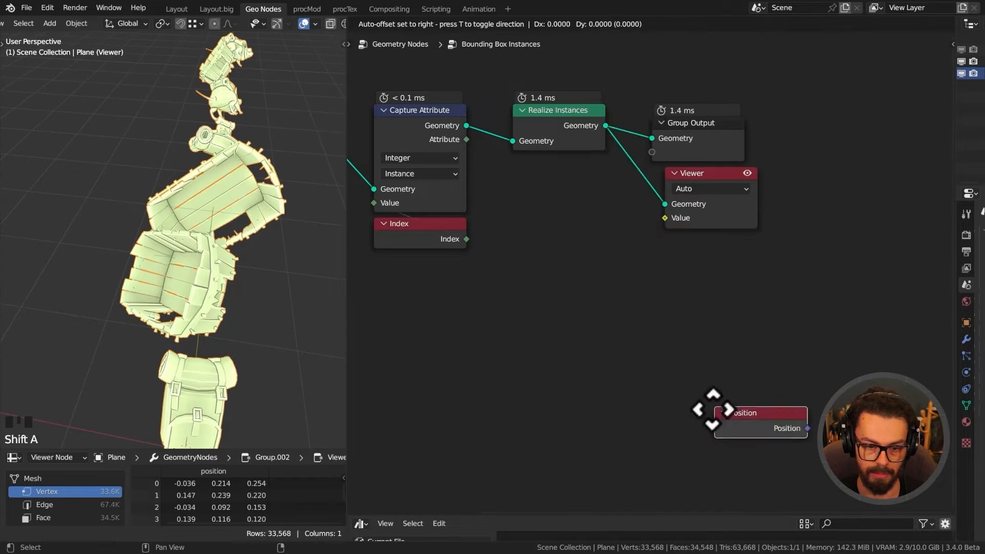
{"action": "left_click", "coordinate": [513, 194]}
{"action": "left_click", "coordinate": [570, 204], "text": "ctrl+shift"}
{"action": "scroll", "coordinate": [236, 197], "scroll_direction": "down", "scroll_amount": 2}
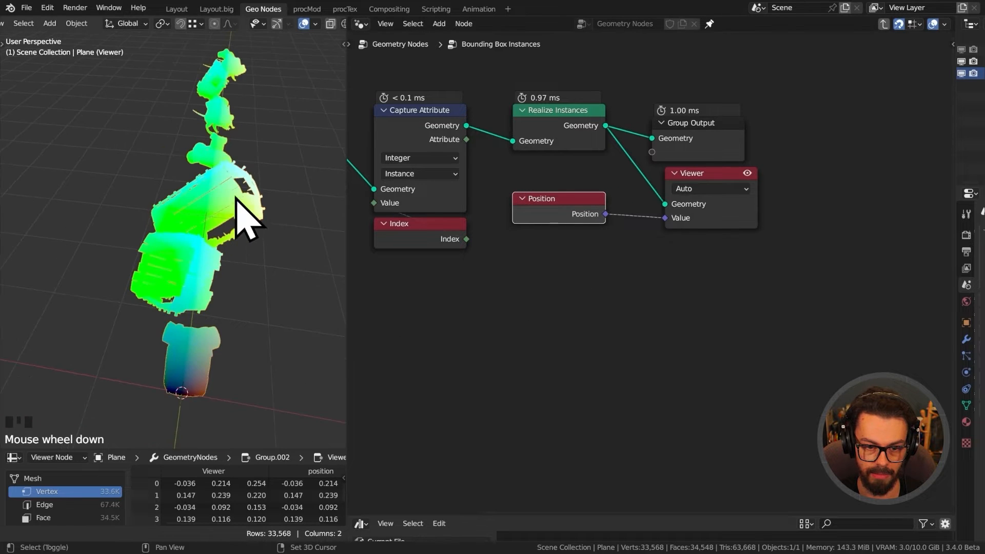
{"action": "middle_click_drag", "start_coordinate": [236, 197], "coordinate": [174, 221], "text": "shift"}
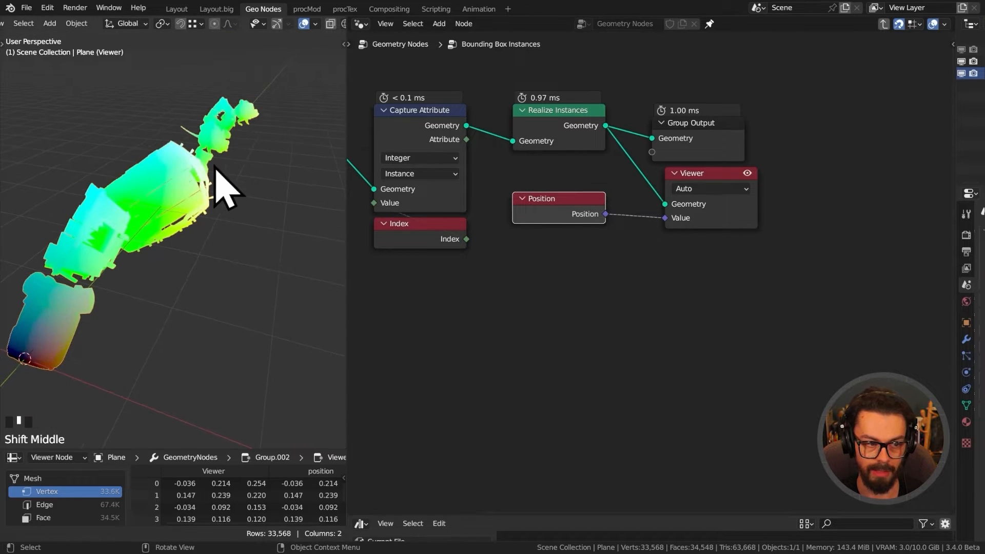
Move Realize Instances, Position and the Viewer below the main chain, and spread the Viewer and Group Output away to make room.
{"action": "left_click_drag", "start_coordinate": [676, 122], "coordinate": [826, 51]}
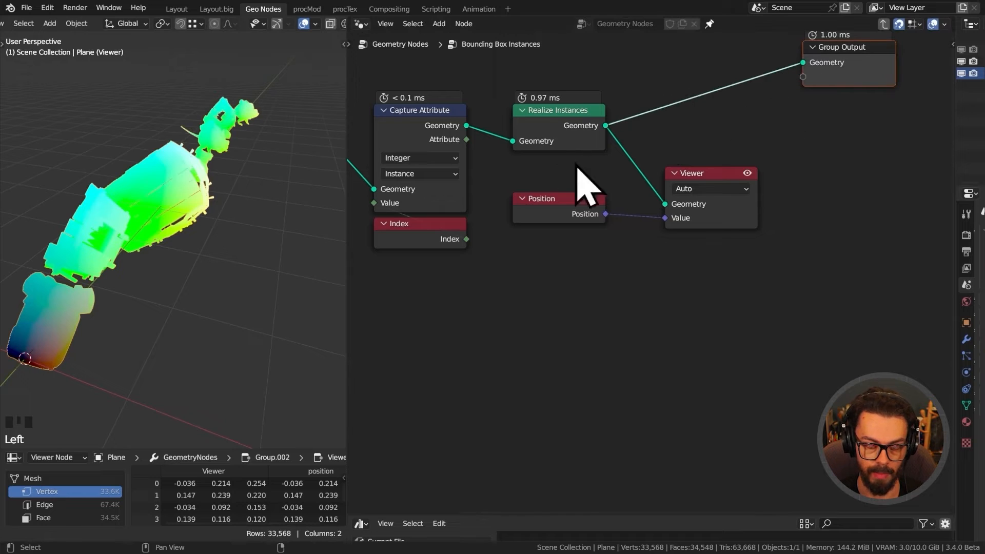
{"action": "left_click_drag", "start_coordinate": [510, 67], "coordinate": [724, 281]}
{"action": "key", "text": "g"}
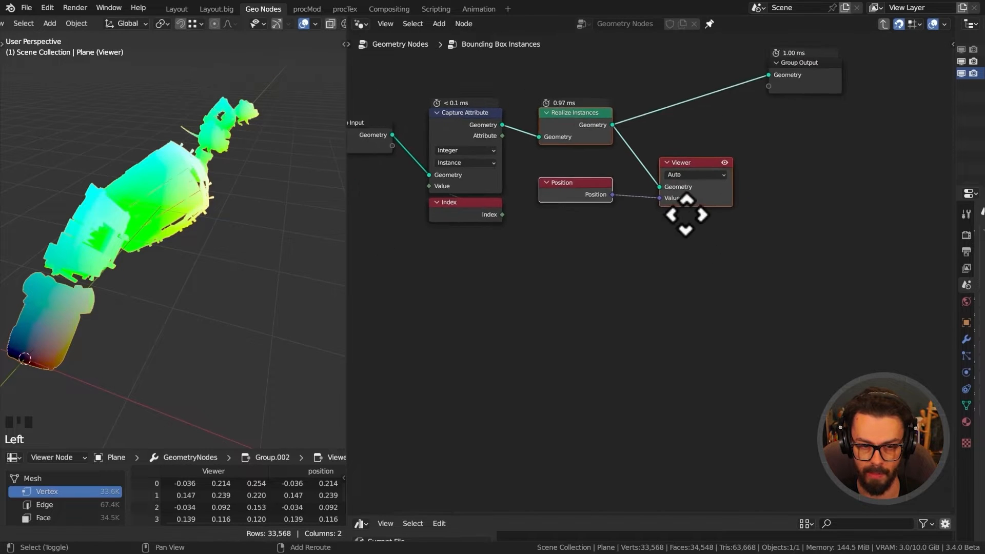
{"action": "middle_click_drag", "start_coordinate": [738, 187], "coordinate": [677, 224], "text": "shift"}
{"action": "left_click_drag", "start_coordinate": [659, 136], "coordinate": [811, 57]}
{"action": "key", "text": "g"}
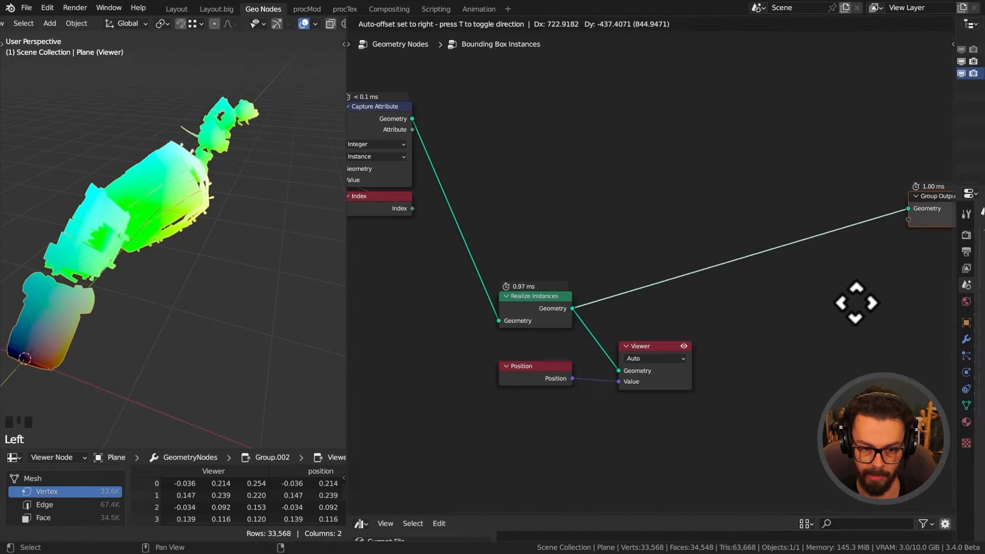
{"action": "left_click", "coordinate": [866, 372]}
{"action": "middle_click_drag", "start_coordinate": [765, 328], "coordinate": [740, 197]}
{"action": "scroll", "coordinate": [738, 199], "scroll_direction": "up", "scroll_amount": 3}
{"action": "left_click_drag", "start_coordinate": [612, 219], "coordinate": [763, 217]}
Insert a Separate XYZ node between Position and the Viewer, and annotate the crate's outer X edges in the preview.
{"action": "key", "text": "shift+a"}
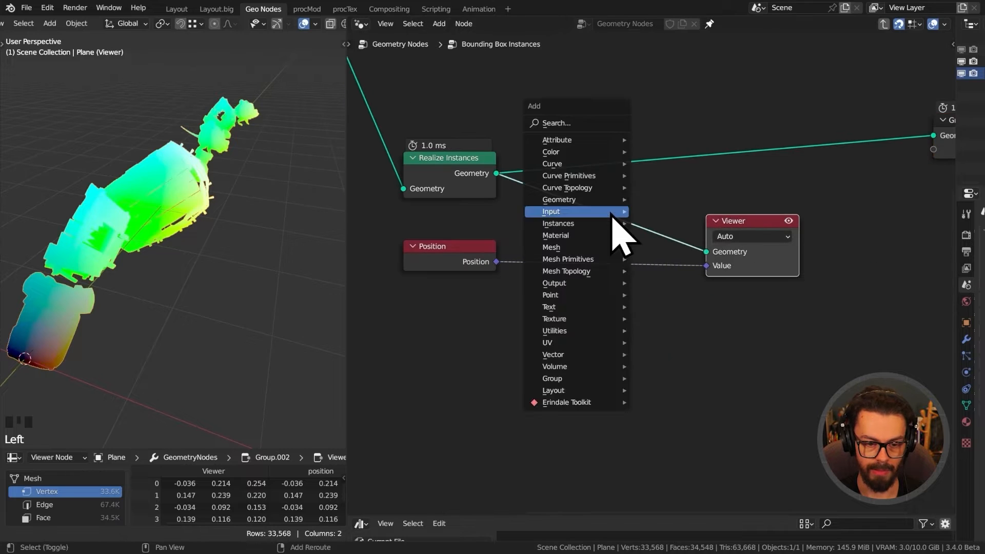
{"action": "mouse_move", "coordinate": [584, 354]}
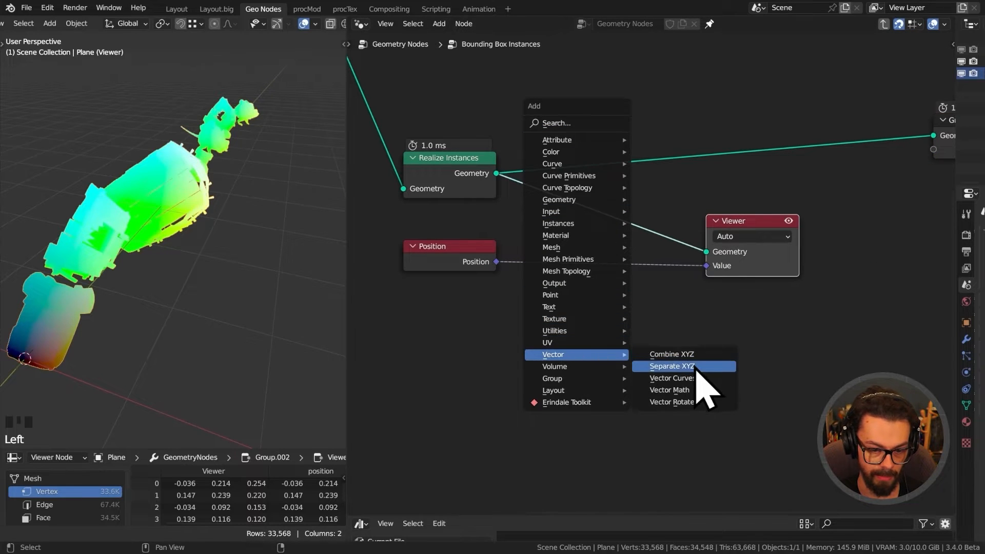
{"action": "left_click", "coordinate": [682, 367]}
{"action": "left_click", "coordinate": [660, 291]}
{"action": "middle_click_drag", "start_coordinate": [219, 253], "coordinate": [134, 248]}
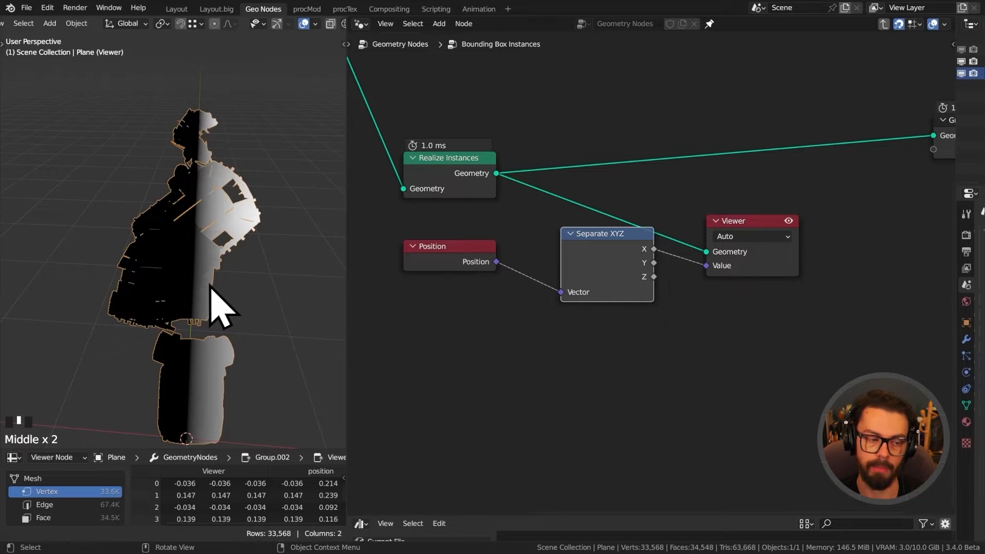
{"action": "left_click", "coordinate": [110, 295]}
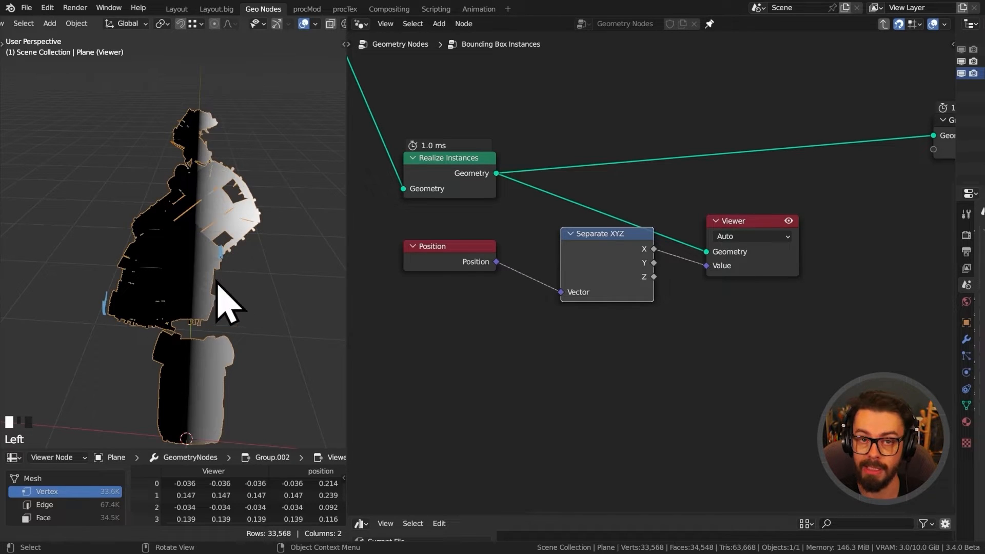
Add an Attribute Statistic node and arrange it below the Viewer with clear space around Separate XYZ.
{"action": "left_click_drag", "start_coordinate": [564, 261], "coordinate": [549, 286]}
{"action": "key", "text": "shift+a"}
{"action": "mouse_move", "coordinate": [662, 48]}
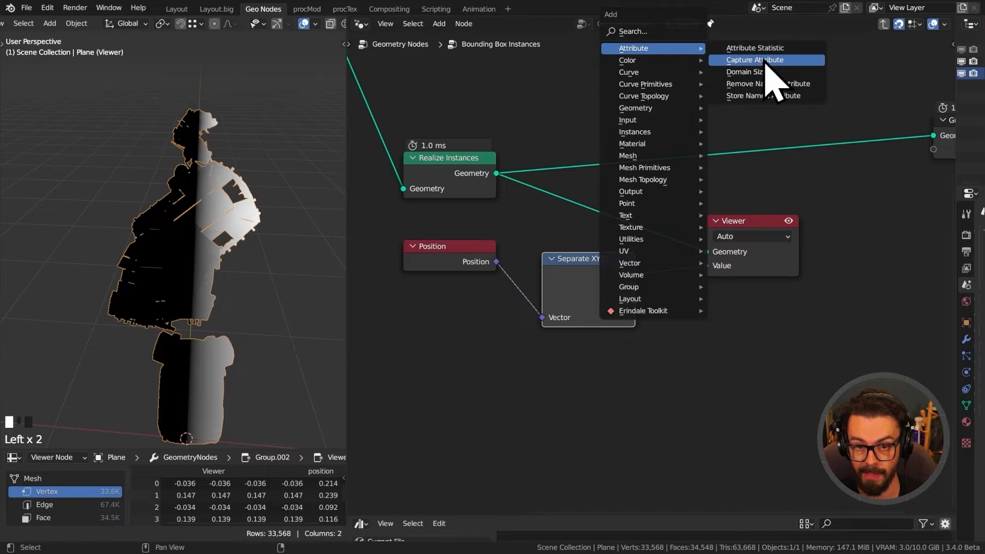
{"action": "left_click", "coordinate": [777, 48]}
{"action": "left_click", "coordinate": [707, 307]}
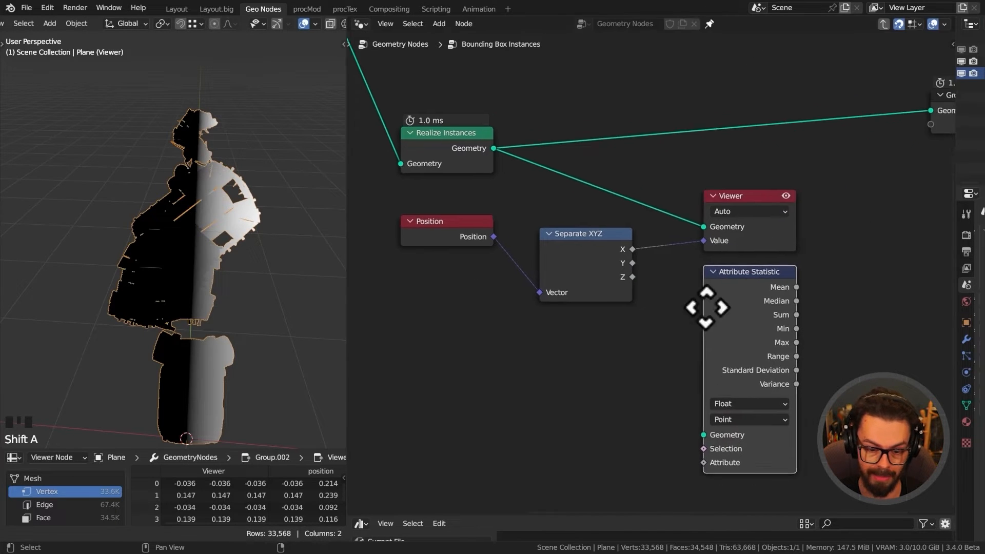
{"action": "middle_click_drag", "start_coordinate": [706, 307], "coordinate": [709, 295]}
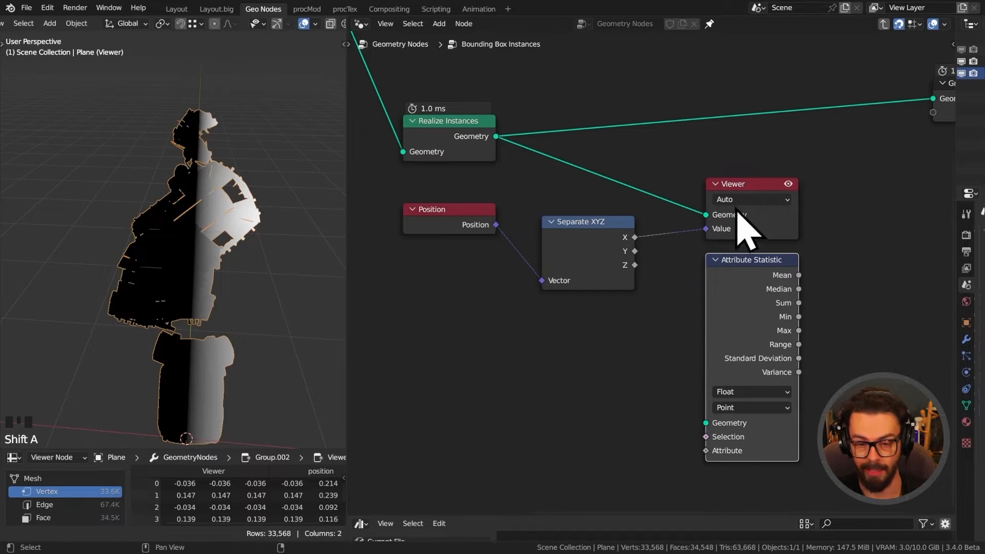
{"action": "left_click_drag", "start_coordinate": [746, 188], "coordinate": [796, 125]}
{"action": "left_click_drag", "start_coordinate": [763, 261], "coordinate": [808, 192]}
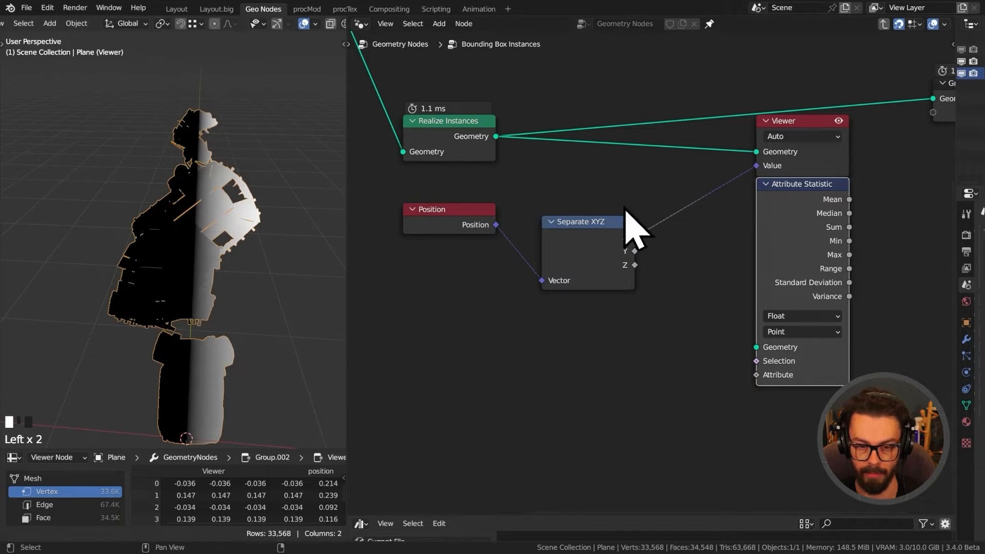
{"action": "left_click_drag", "start_coordinate": [789, 225], "coordinate": [764, 276]}
Feed Attribute Statistic with the realized geometry and Position as its Attribute, using the Vector data type.
{"action": "left_click_drag", "start_coordinate": [495, 140], "coordinate": [737, 402]}
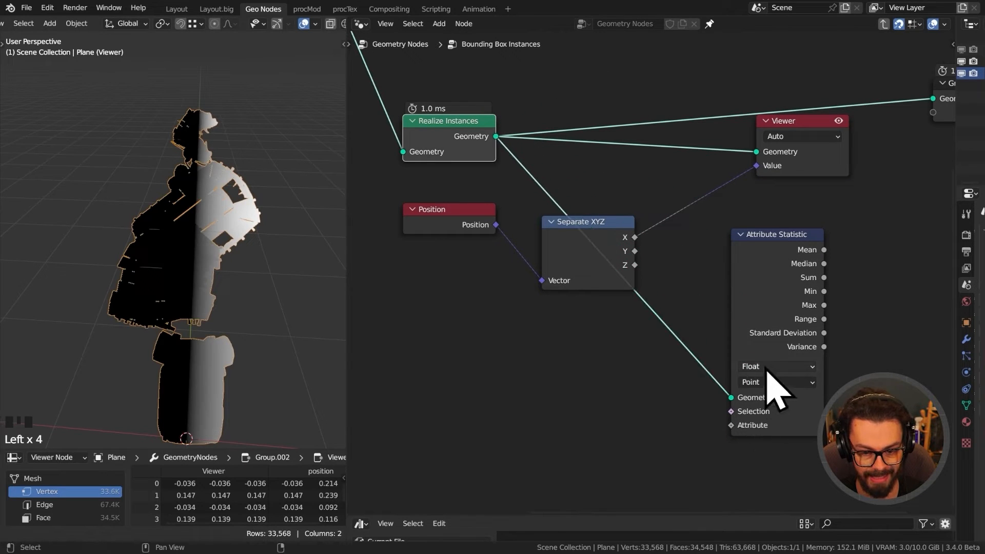
{"action": "left_click_drag", "start_coordinate": [773, 367], "coordinate": [776, 394]}
{"action": "left_click_drag", "start_coordinate": [495, 225], "coordinate": [732, 423]}
{"action": "left_click_drag", "start_coordinate": [778, 290], "coordinate": [703, 329]}
Disconnect Position from Separate XYZ, bring Attribute Statistic closer to Position, and shift Separate XYZ and the Viewer away from it.
{"action": "left_click_drag", "start_coordinate": [587, 243], "coordinate": [688, 180]}
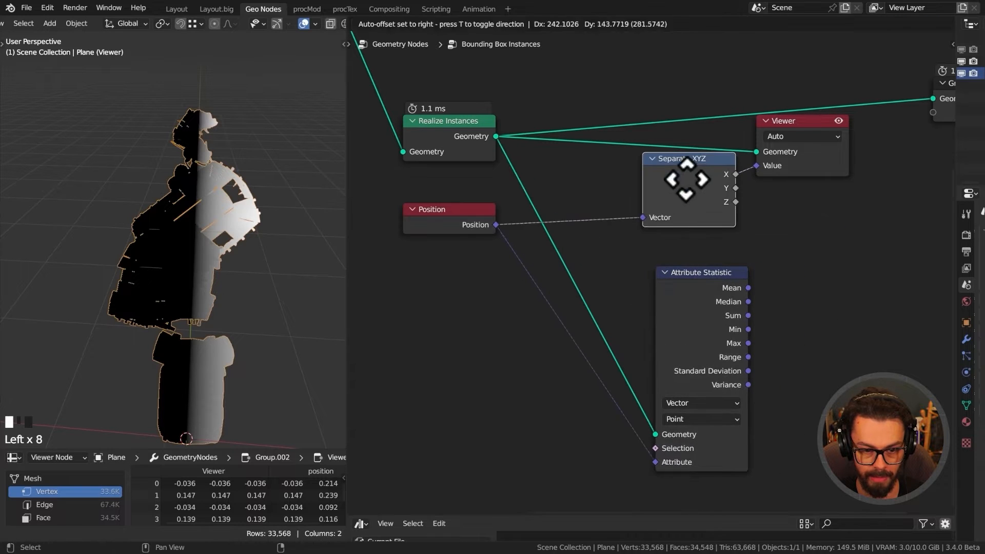
{"action": "right_click_drag", "start_coordinate": [630, 191], "coordinate": [633, 241], "text": "ctrl"}
{"action": "left_click_drag", "start_coordinate": [711, 314], "coordinate": [611, 277]}
{"action": "left_click_drag", "start_coordinate": [674, 117], "coordinate": [916, 269]}
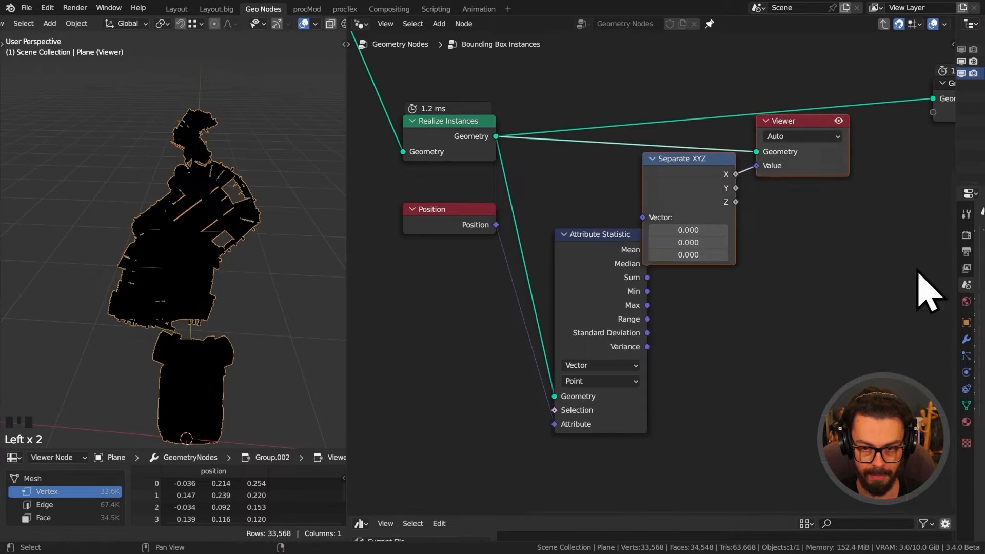
{"action": "key", "text": "g"}
{"action": "left_click", "coordinate": [800, 182]}
{"action": "middle_click_drag", "start_coordinate": [736, 232], "coordinate": [752, 222]}
{"action": "mouse_move", "coordinate": [752, 223]}
{"action": "middle_mouse_down", "text": "ctrl"}
{"action": "mouse_move", "coordinate": [739, 211]}
{"action": "mouse_move", "coordinate": [763, 211]}
{"action": "middle_mouse_up", "text": "ctrl"}
Add a Map Range node between Attribute Statistic and Separate XYZ and set its data type to Vector.
{"action": "key", "text": "q"}
{"action": "left_click", "coordinate": [768, 220]}
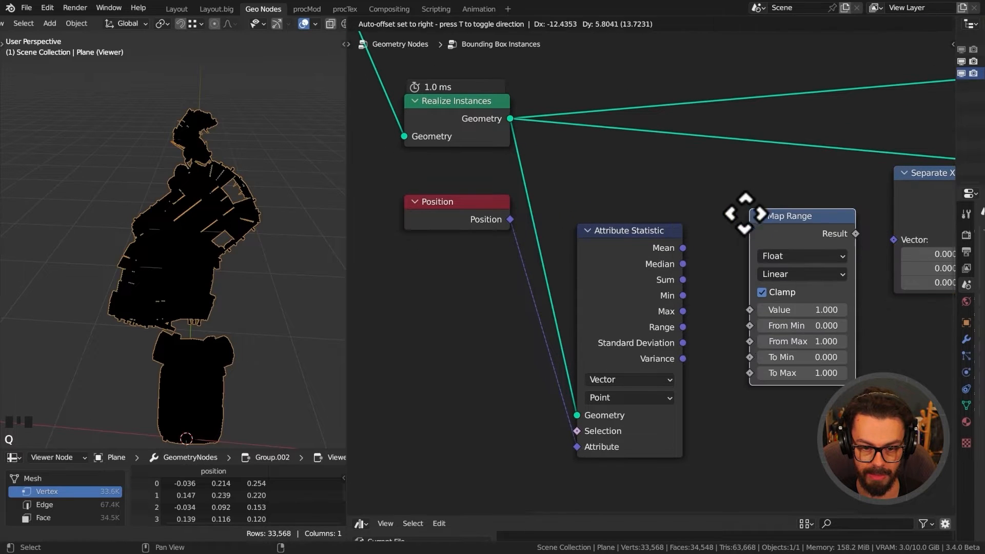
{"action": "left_click", "coordinate": [736, 215]}
{"action": "left_click", "coordinate": [789, 255]}
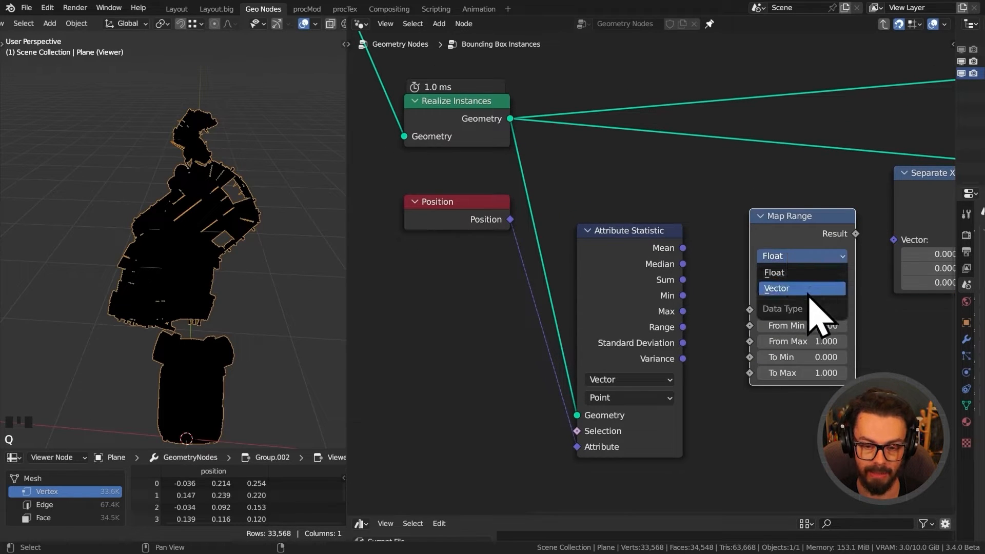
{"action": "left_click", "coordinate": [798, 286]}
Connect Position to Map Range's Vector input, and Attribute Statistic's Min and Max to From Min and From Max.
{"action": "middle_click_drag", "start_coordinate": [682, 326], "coordinate": [681, 265]}
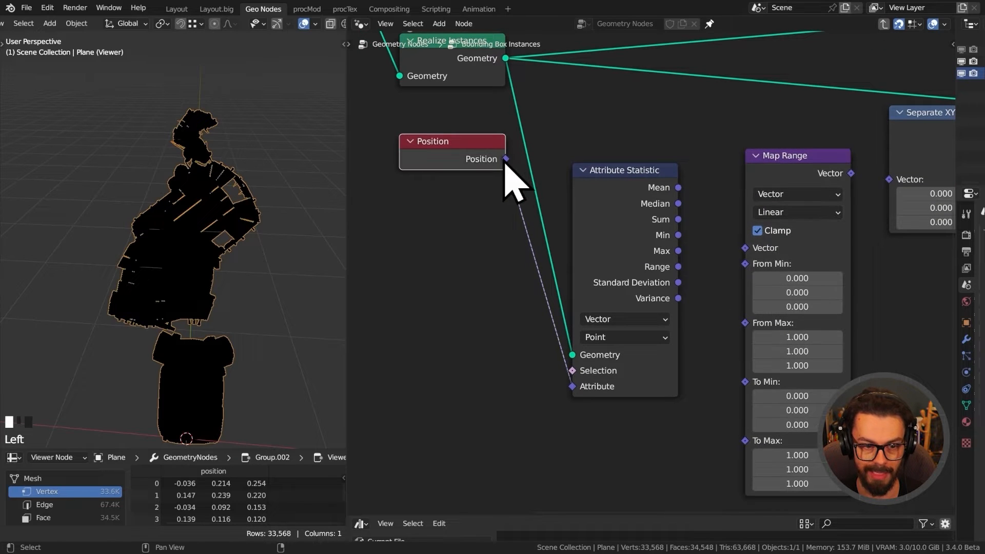
{"action": "left_click_drag", "start_coordinate": [506, 158], "coordinate": [762, 246]}
{"action": "left_click_drag", "start_coordinate": [631, 236], "coordinate": [746, 264]}
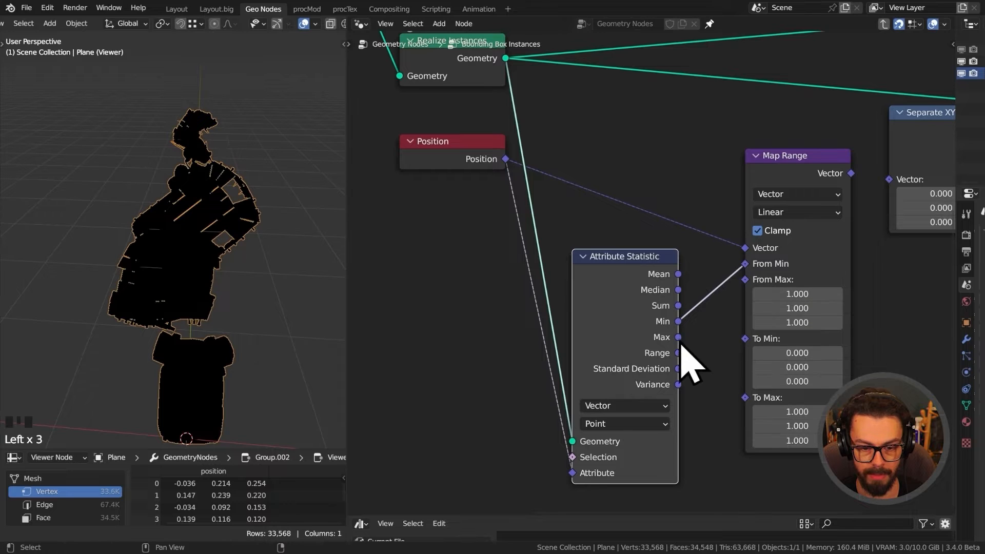
{"action": "left_click_drag", "start_coordinate": [678, 337], "coordinate": [746, 280]}
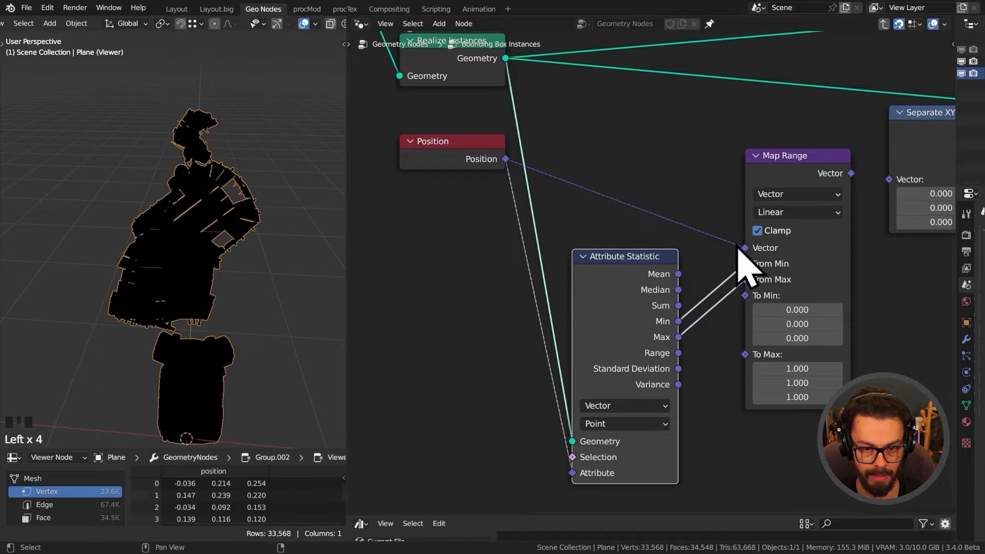
Preview the Map Range vector in the Viewer, set Separate XYZ aside, and inspect the colours along the line of instances.
{"action": "middle_click_drag", "start_coordinate": [754, 264], "coordinate": [721, 208]}
{"action": "left_click", "coordinate": [723, 207], "text": "ctrl+shift"}
{"action": "left_click_drag", "start_coordinate": [871, 185], "coordinate": [901, 315]}
{"action": "middle_click_drag", "start_coordinate": [215, 214], "coordinate": [215, 220], "text": "shift"}
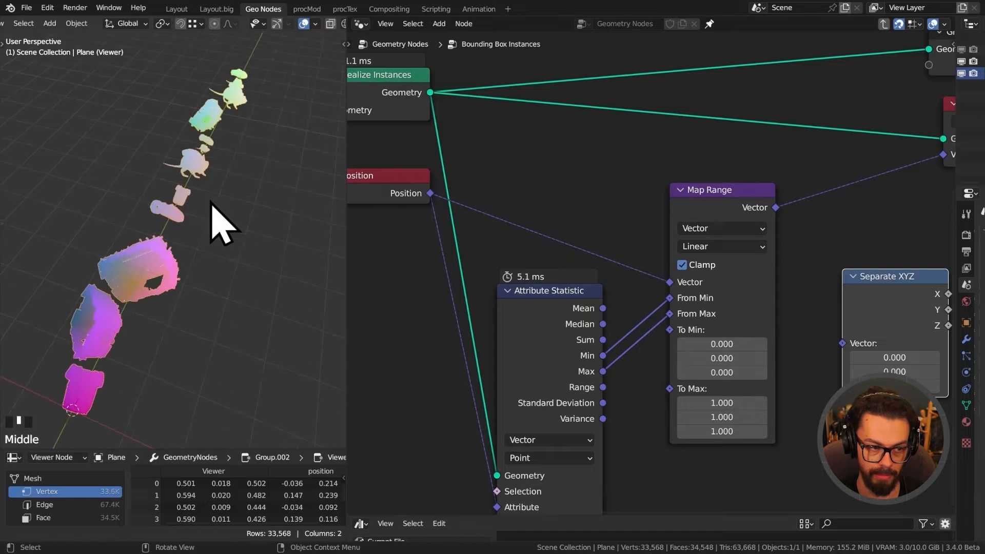
{"action": "scroll", "coordinate": [215, 218], "scroll_direction": "down", "scroll_amount": 2}
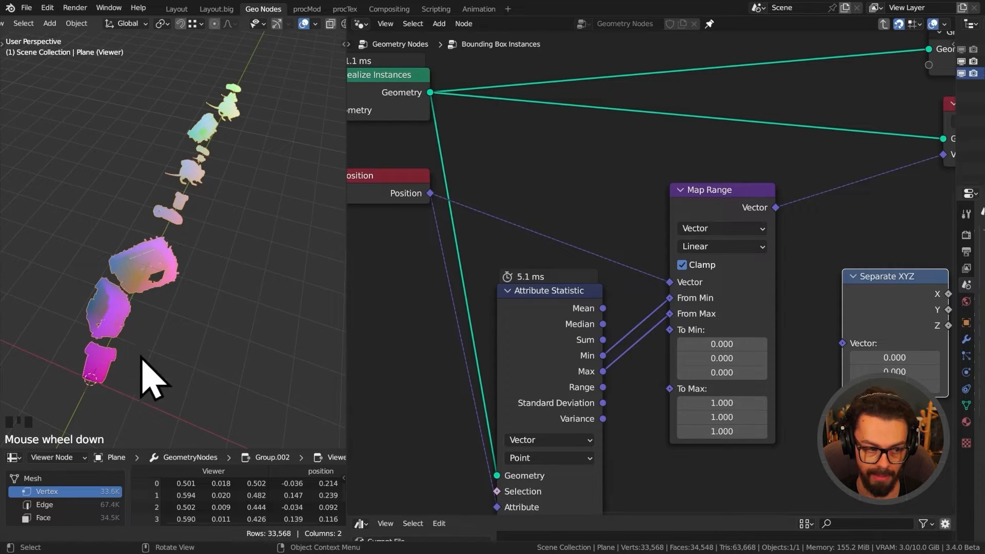
Hide the unused sockets of the Attribute Statistic node.
{"action": "middle_click_drag", "start_coordinate": [548, 304], "coordinate": [584, 274]}
{"action": "left_click", "coordinate": [584, 277]}
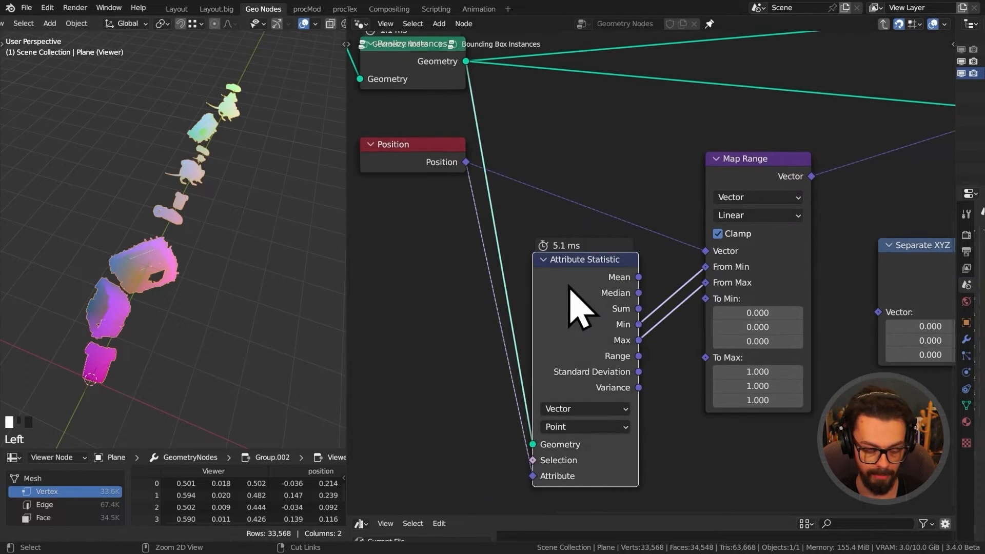
{"action": "key", "text": "ctrl+h"}
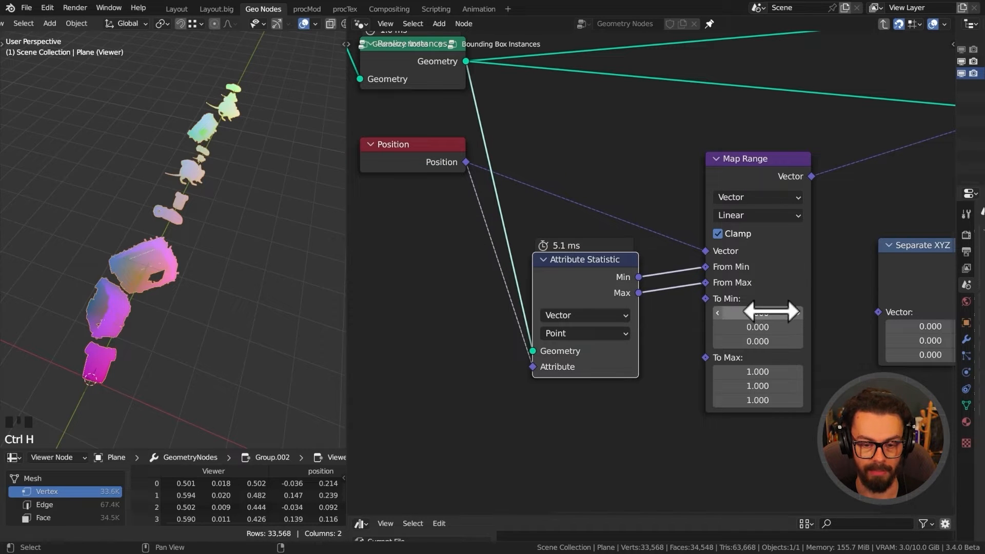
Insert Separate XYZ between Map Range and the Viewer so the remapped X component is previewed.
{"action": "middle_click_drag", "start_coordinate": [768, 303], "coordinate": [683, 338]}
{"action": "left_click_drag", "start_coordinate": [836, 292], "coordinate": [764, 191]}
{"action": "left_click_drag", "start_coordinate": [856, 201], "coordinate": [821, 218]}
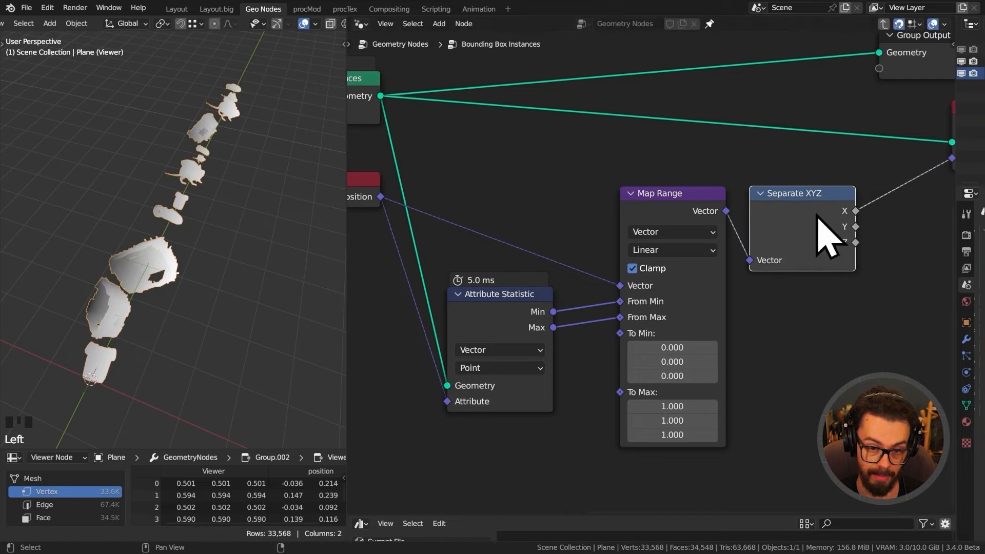
Look at the instances from the front and annotate short marks at their minimum and maximum X edges.
{"action": "mouse_move", "coordinate": [205, 256]}
{"action": "middle_mouse_down"}
{"action": "mouse_move", "coordinate": [220, 282]}
{"action": "mouse_move", "coordinate": [212, 179]}
{"action": "mouse_move", "coordinate": [190, 346]}
{"action": "middle_mouse_up"}
{"action": "key", "text": "KP_1"}
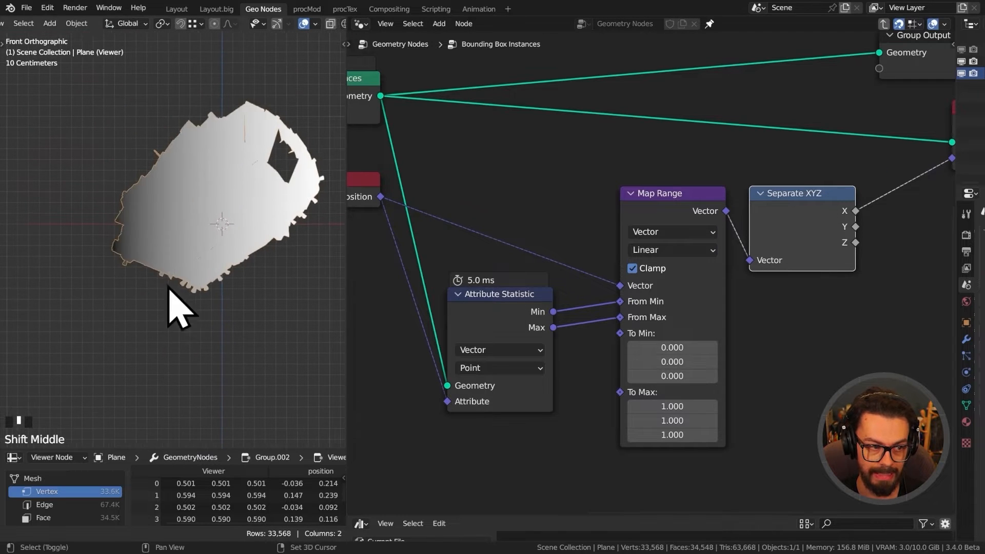
{"action": "key", "text": "d"}
{"action": "left_click_drag", "start_coordinate": [111, 252], "coordinate": [114, 252]}
{"action": "middle_click_drag", "start_coordinate": [235, 193], "coordinate": [216, 220], "text": "shift"}
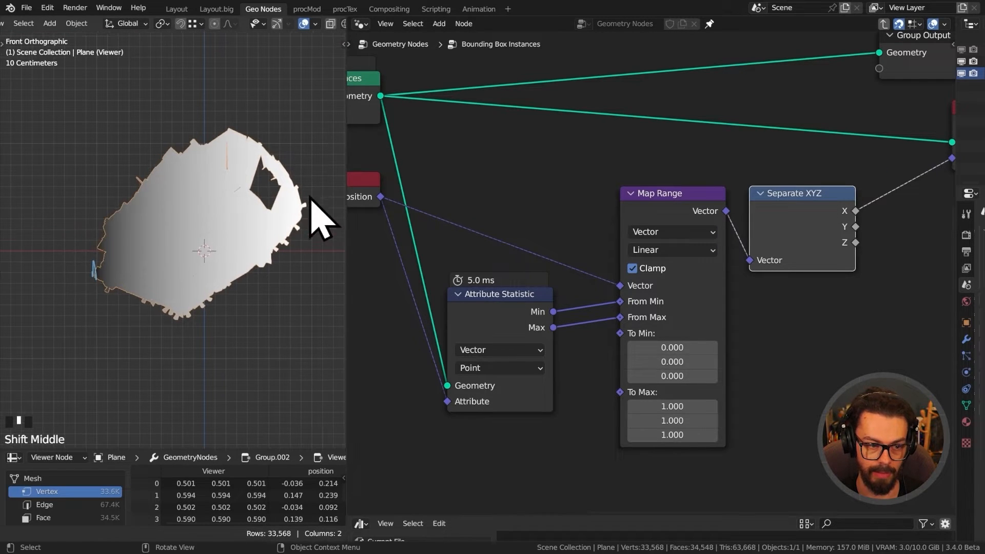
{"action": "key", "text": "d"}
{"action": "left_click_drag", "start_coordinate": [309, 196], "coordinate": [307, 236]}
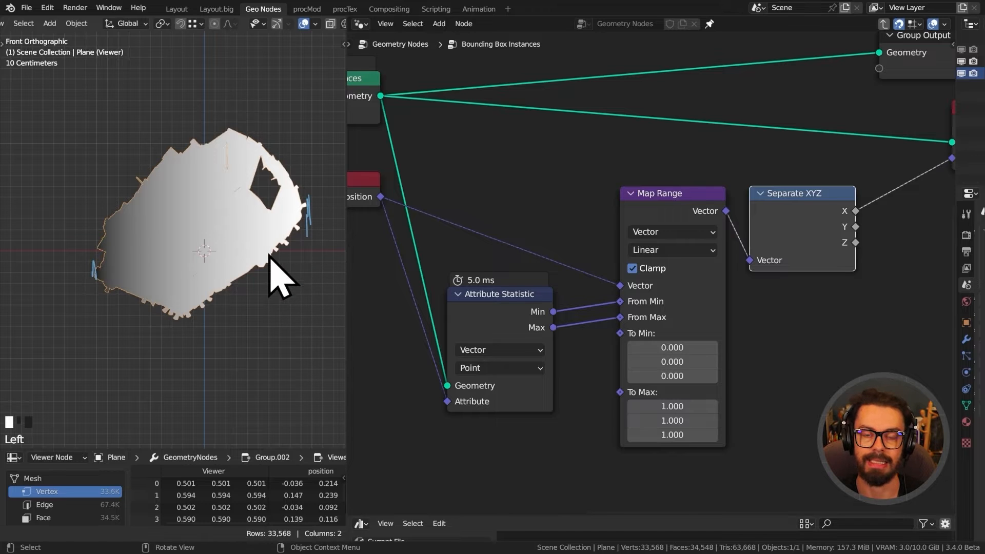
Erase the edge annotations and return to a perspective view of the instances.
{"action": "right_click", "coordinate": [215, 220]}
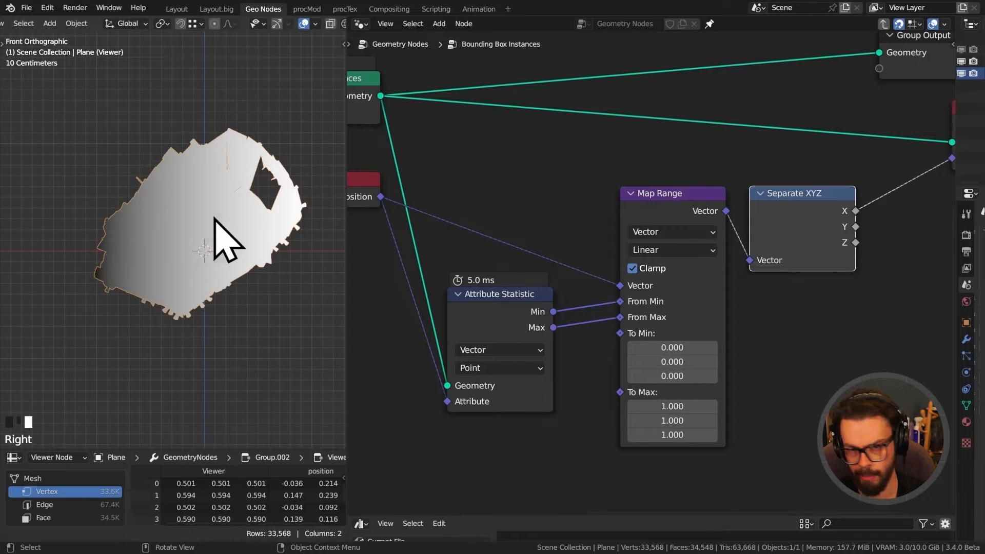
{"action": "scroll", "coordinate": [220, 220], "scroll_direction": "down", "scroll_amount": 2}
{"action": "middle_click_drag", "start_coordinate": [220, 220], "coordinate": [226, 252]}
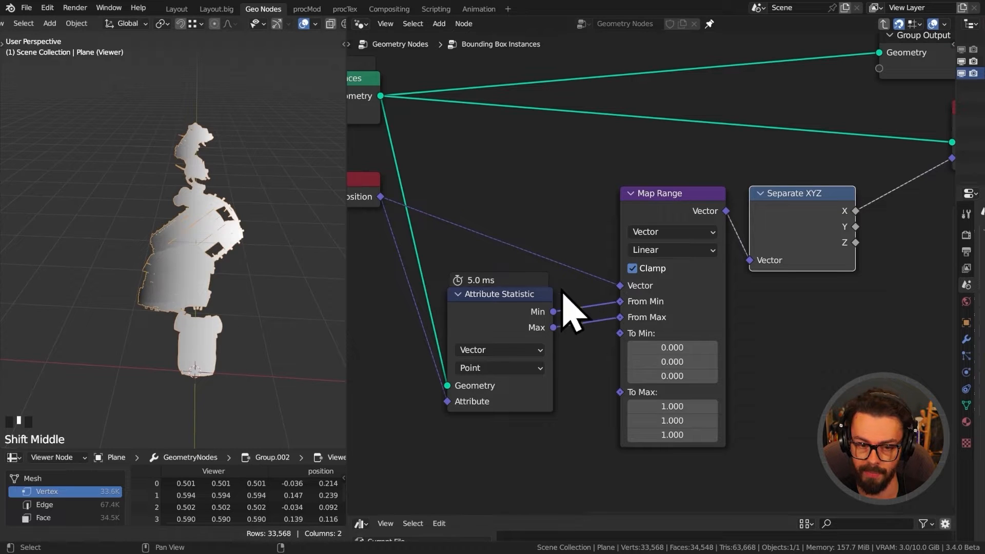
Stack the Position node above Attribute Statistic beside Map Range and shift this node cluster below the main geometry link.
{"action": "left_click_drag", "start_coordinate": [487, 308], "coordinate": [502, 308]}
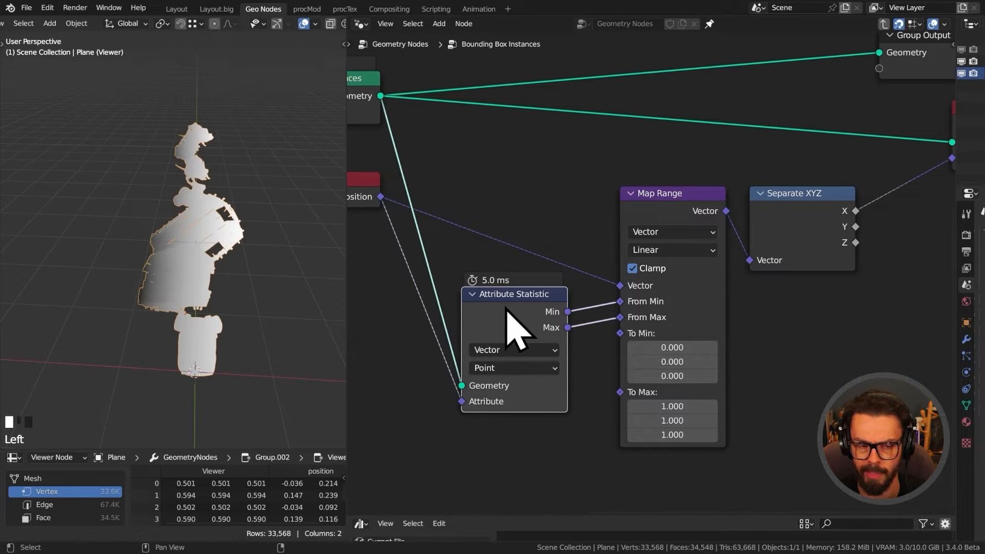
{"action": "left_click_drag", "start_coordinate": [378, 202], "coordinate": [548, 253]}
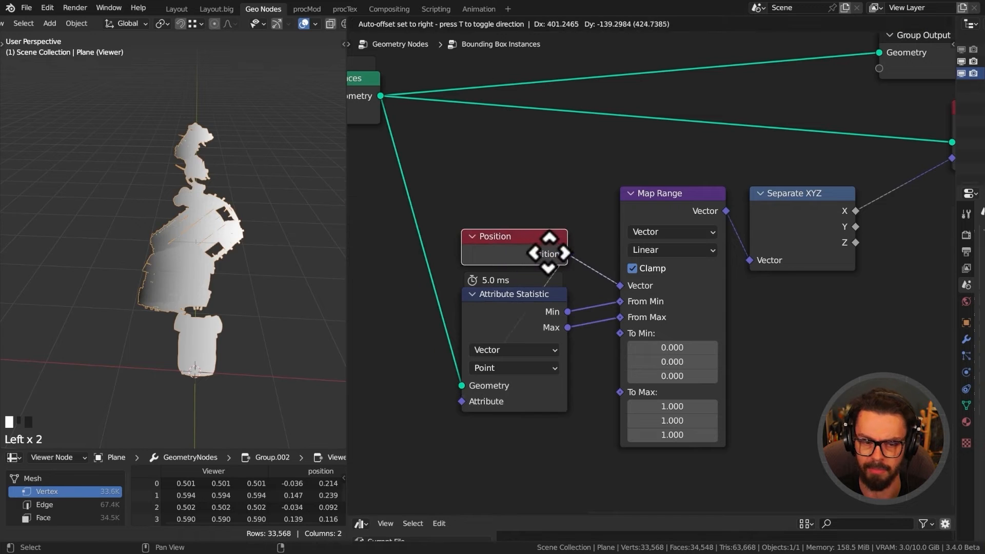
{"action": "left_click", "coordinate": [542, 206]}
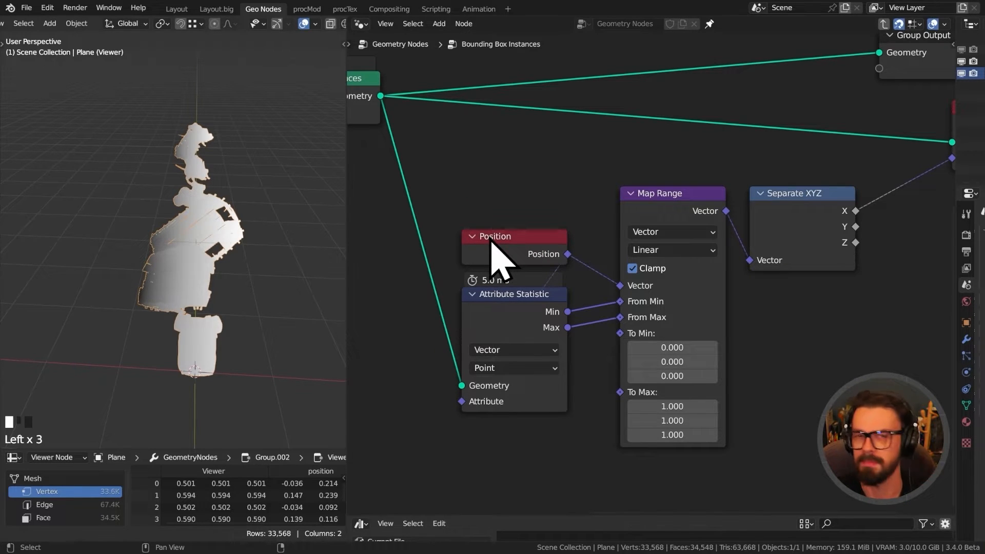
{"action": "scroll", "coordinate": [616, 180], "scroll_direction": "down", "scroll_amount": 3}
{"action": "middle_click_drag", "start_coordinate": [679, 182], "coordinate": [570, 213]}
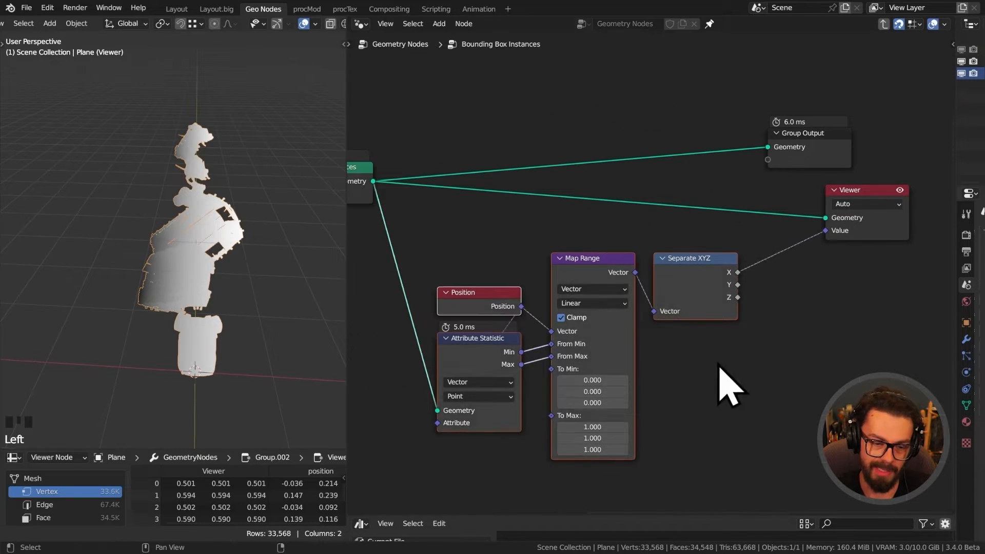
{"action": "left_click_drag", "start_coordinate": [684, 301], "coordinate": [699, 324]}
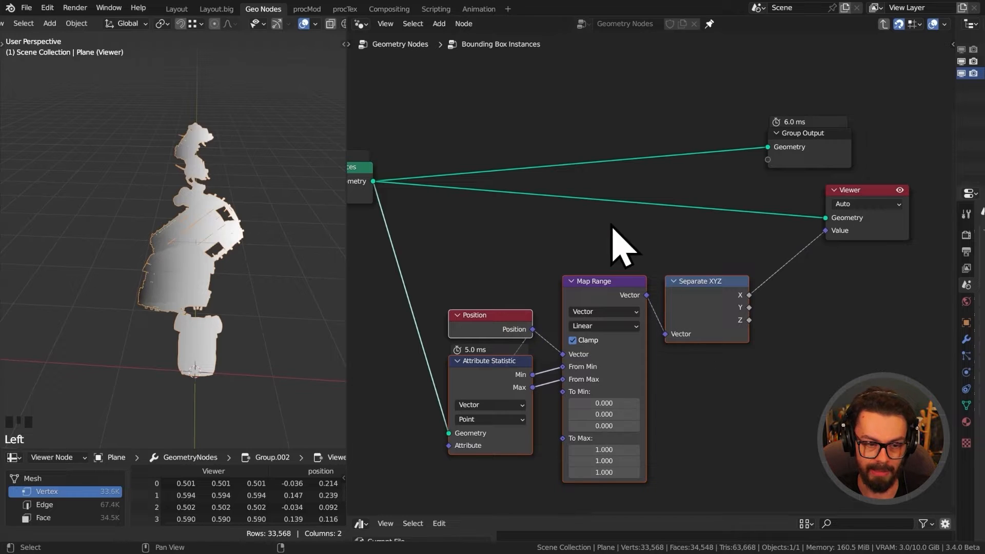
{"action": "middle_click_drag", "start_coordinate": [610, 224], "coordinate": [609, 224]}
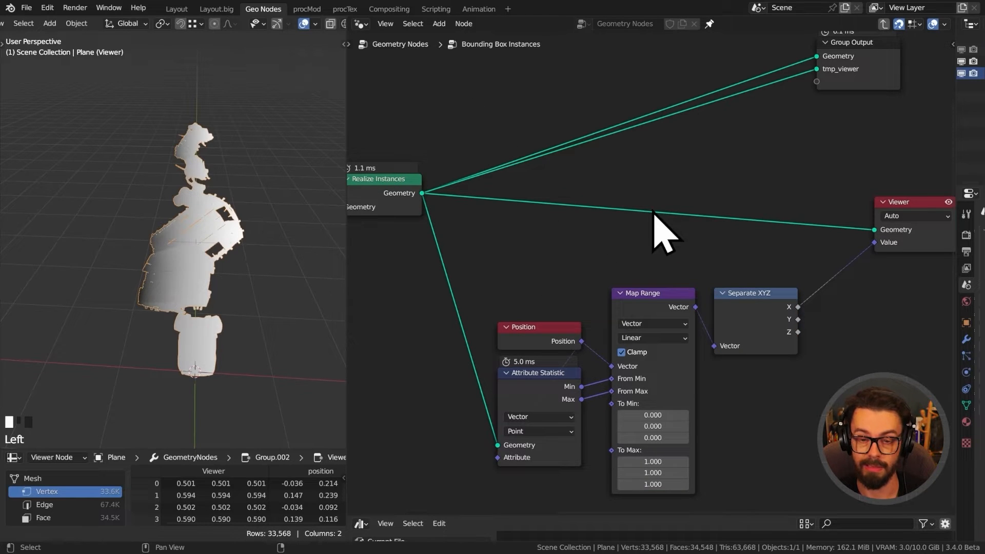
Insert a Set Position node on the geometry link between Realize Instances and the Viewer.
{"action": "key", "text": "shift+a"}
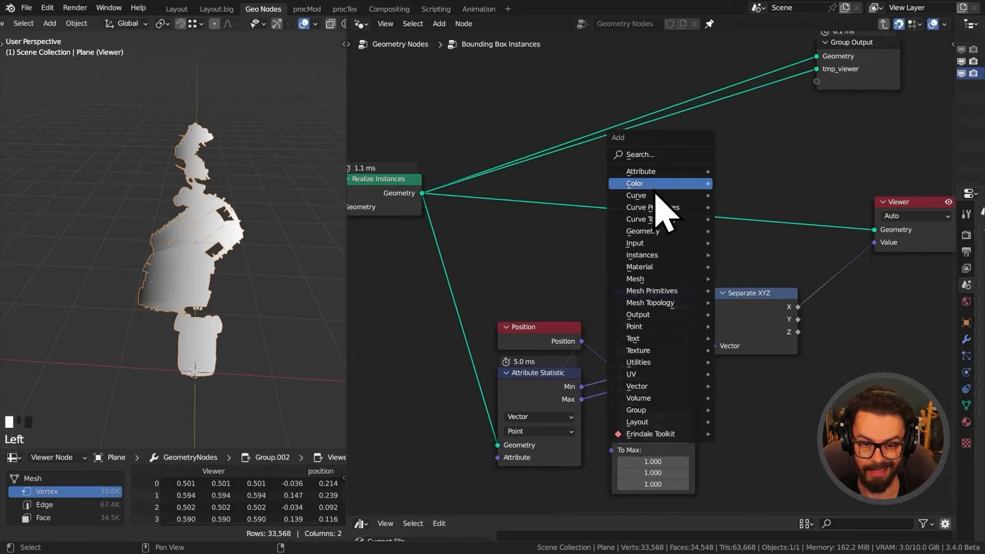
{"action": "mouse_move", "coordinate": [647, 231]}
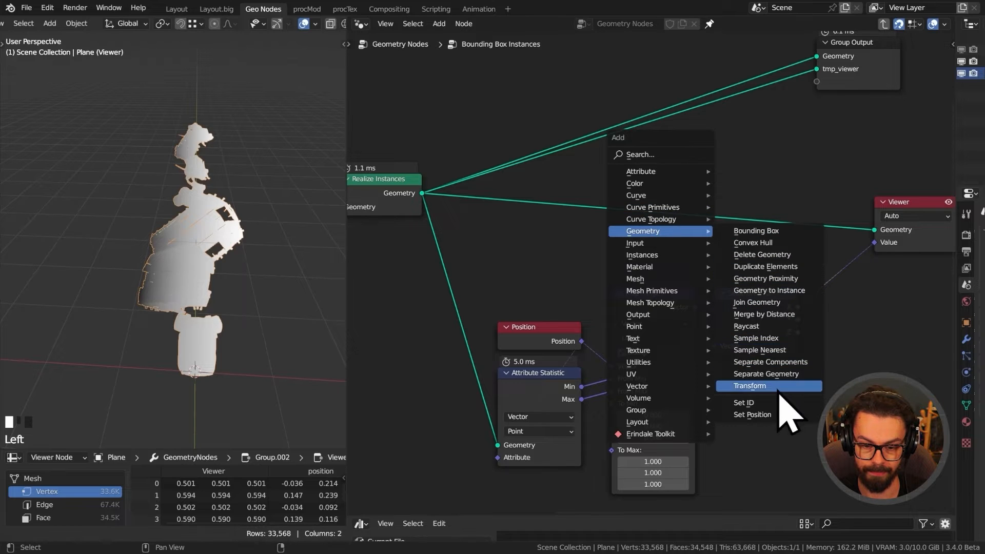
{"action": "left_click", "coordinate": [752, 414]}
{"action": "left_click", "coordinate": [730, 165]}
{"action": "left_click", "coordinate": [759, 172], "text": "alt+shift"}
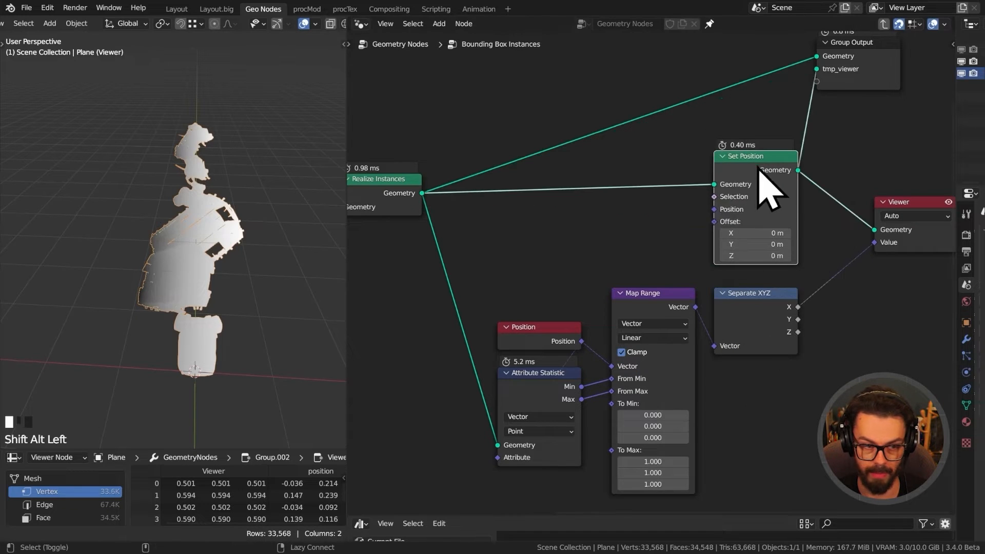
Move the Group Output farther from Set Position and cut the link feeding its Geometry input.
{"action": "middle_click_drag", "start_coordinate": [814, 191], "coordinate": [783, 219]}
{"action": "left_click_drag", "start_coordinate": [777, 167], "coordinate": [899, 70]}
{"action": "key", "text": "g"}
{"action": "left_click", "coordinate": [841, 102]}
{"action": "right_click_drag", "start_coordinate": [817, 84], "coordinate": [811, 118], "text": "ctrl"}
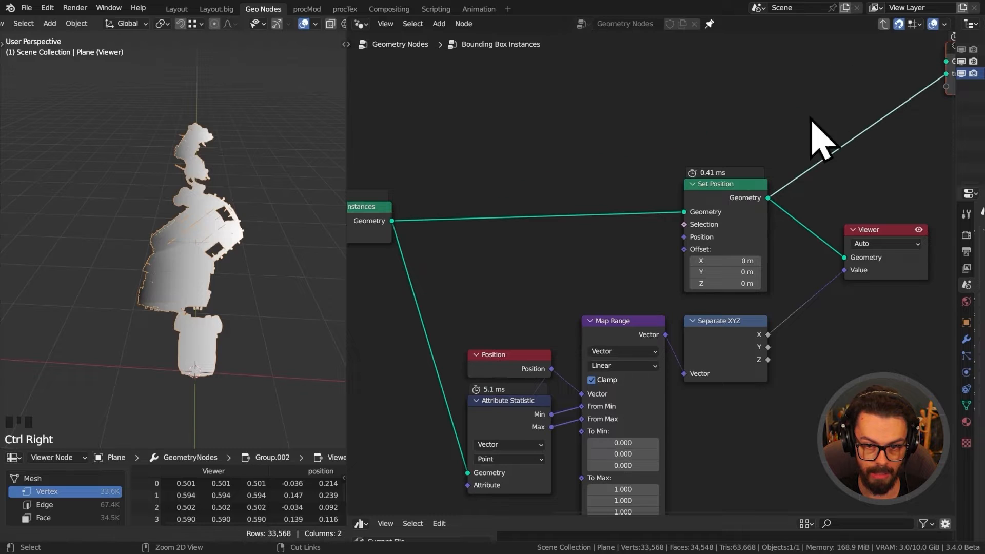
Space Set Position and the Viewer away from Separate XYZ and link the X output to Set Position's Position input.
{"action": "middle_click_drag", "start_coordinate": [686, 270], "coordinate": [617, 228]}
{"action": "left_click_drag", "start_coordinate": [636, 48], "coordinate": [898, 260]}
{"action": "key", "text": "g"}
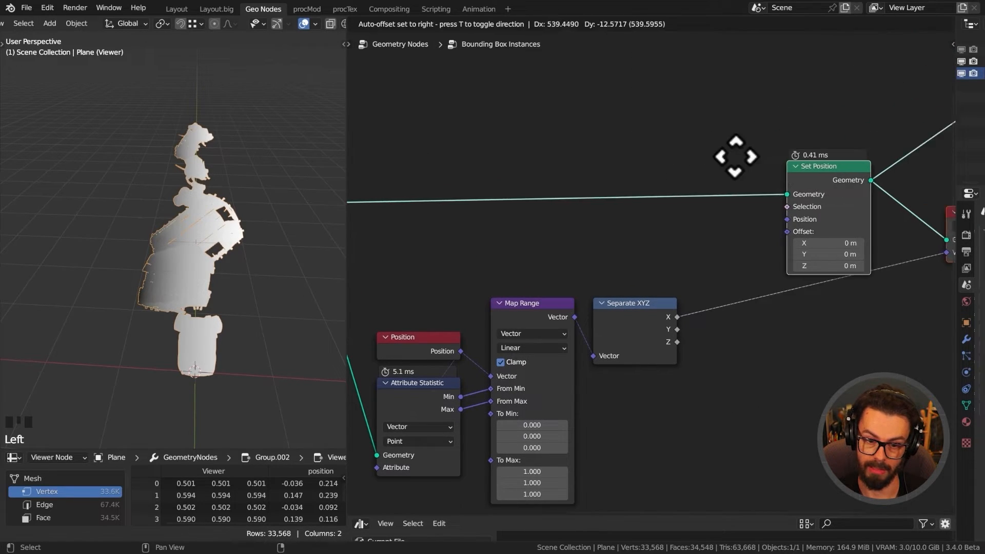
{"action": "left_click", "coordinate": [793, 170]}
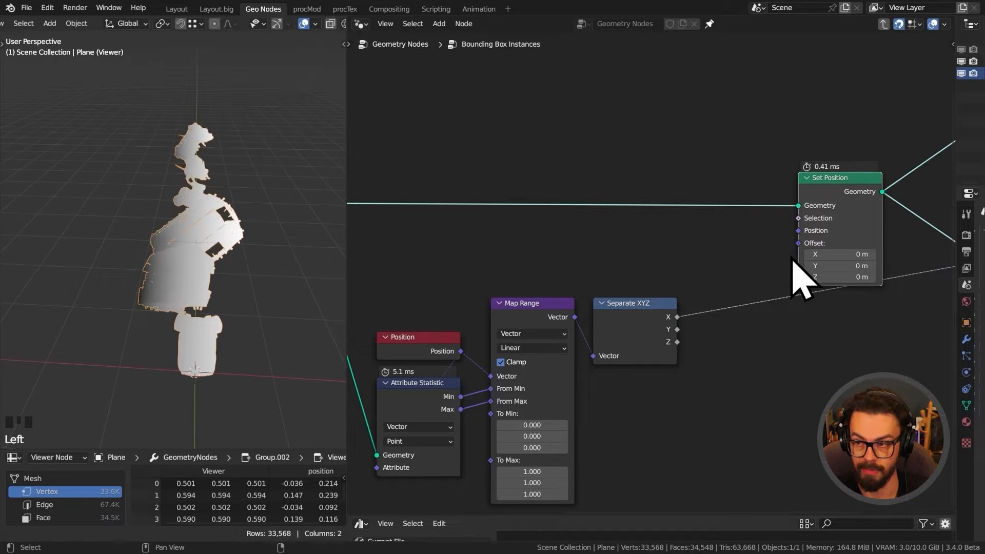
{"action": "scroll", "coordinate": [742, 302], "scroll_direction": "up", "scroll_amount": 2}
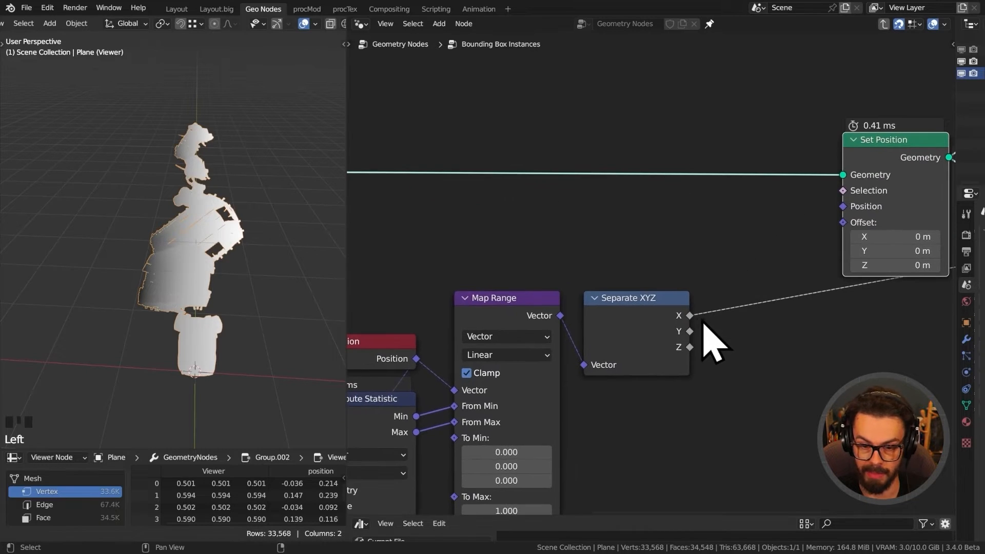
{"action": "left_click_drag", "start_coordinate": [690, 315], "coordinate": [842, 207]}
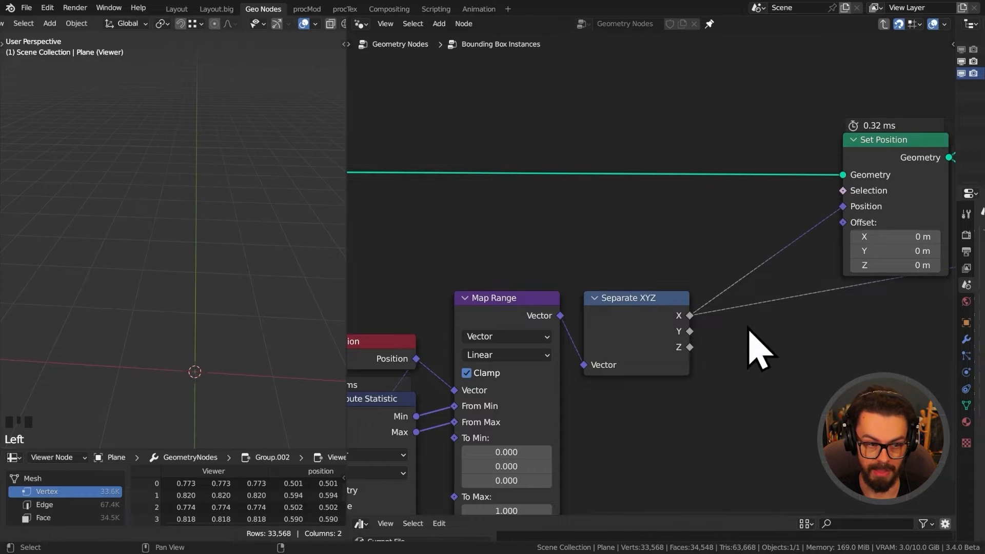
Make room before the Viewer and insert a Mesh to Points node between Set Position and the Viewer.
{"action": "middle_click_drag", "start_coordinate": [231, 286], "coordinate": [211, 365]}
{"action": "middle_click_drag", "start_coordinate": [831, 247], "coordinate": [641, 272]}
{"action": "scroll", "coordinate": [645, 272], "scroll_direction": "down", "scroll_amount": 2}
{"action": "left_click_drag", "start_coordinate": [640, 137], "coordinate": [755, 293]}
{"action": "key", "text": "g"}
{"action": "left_click", "coordinate": [660, 294]}
{"action": "key", "text": "shift+a"}
{"action": "mouse_move", "coordinate": [741, 236]}
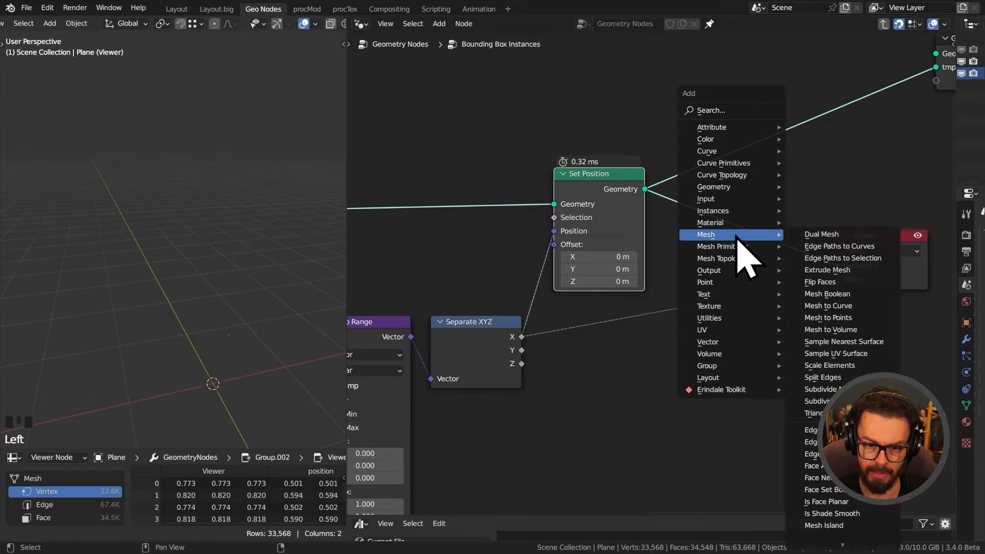
{"action": "left_click", "coordinate": [796, 317]}
{"action": "left_click", "coordinate": [758, 207]}
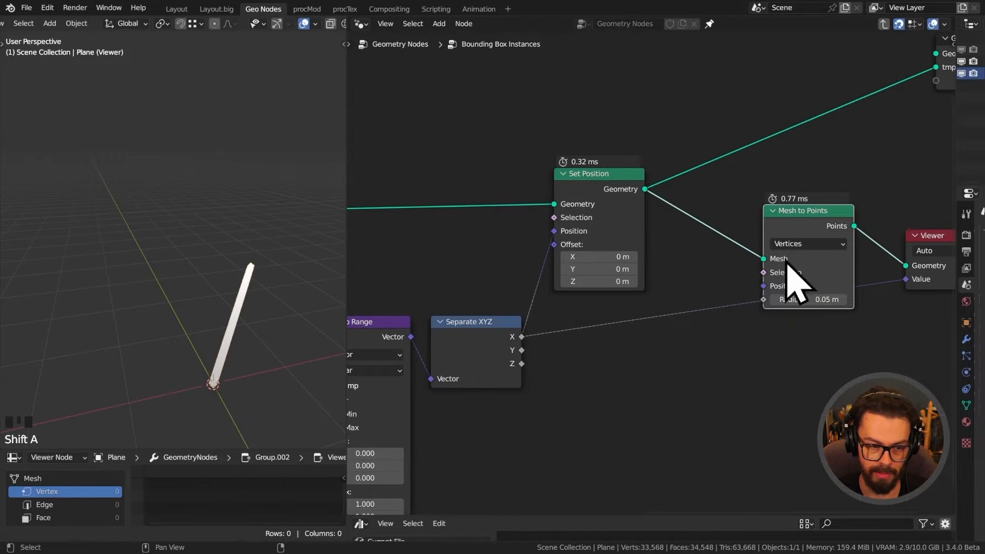
Move Mesh to Points and Set Position closer to the Viewer and hide Set Position's unused sockets.
{"action": "middle_click_drag", "start_coordinate": [238, 352], "coordinate": [238, 249], "text": "shift"}
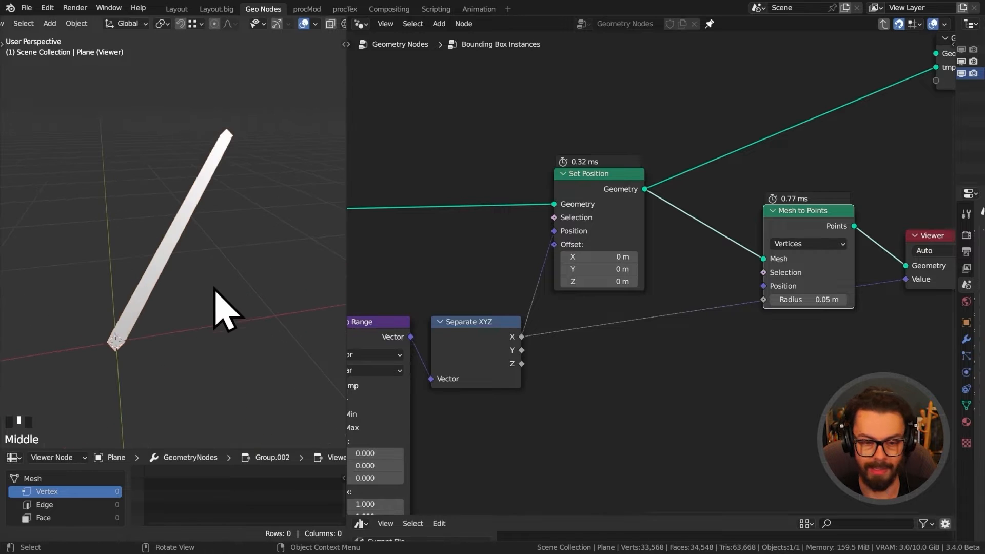
{"action": "left_click_drag", "start_coordinate": [773, 160], "coordinate": [874, 263]}
{"action": "left_click_drag", "start_coordinate": [767, 262], "coordinate": [804, 262]}
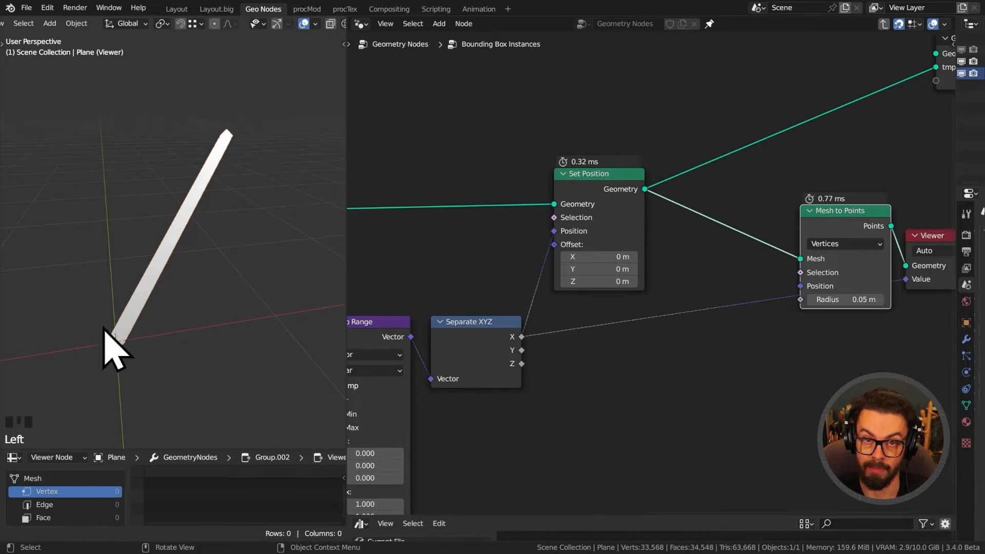
{"action": "left_click_drag", "start_coordinate": [513, 147], "coordinate": [562, 205]}
{"action": "key", "text": "g"}
{"action": "left_click", "coordinate": [661, 209]}
{"action": "key", "text": "ctrl+h"}
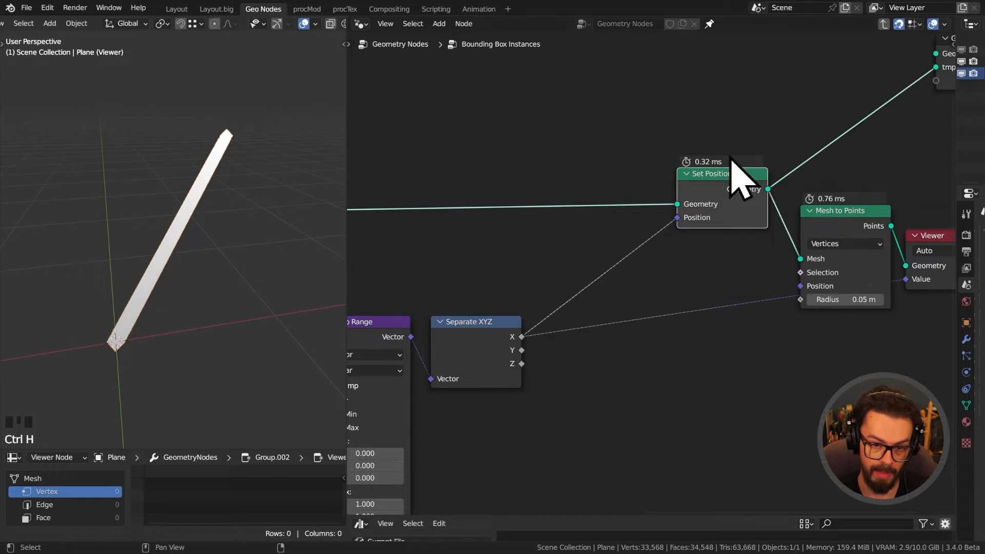
Add a Vector Math Multiply node fed by the Capture Attribute node's captured index.
{"action": "middle_click_drag", "start_coordinate": [246, 231], "coordinate": [270, 123]}
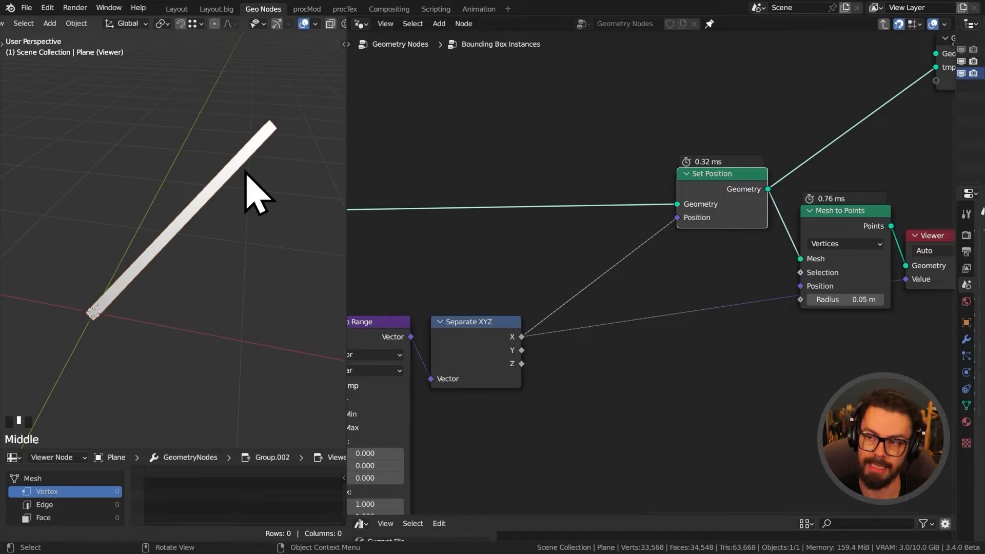
{"action": "scroll", "coordinate": [478, 149], "scroll_direction": "down", "scroll_amount": 6}
{"action": "middle_click_drag", "start_coordinate": [371, 129], "coordinate": [637, 179]}
{"action": "scroll", "coordinate": [635, 179], "scroll_direction": "down", "scroll_amount": 2}
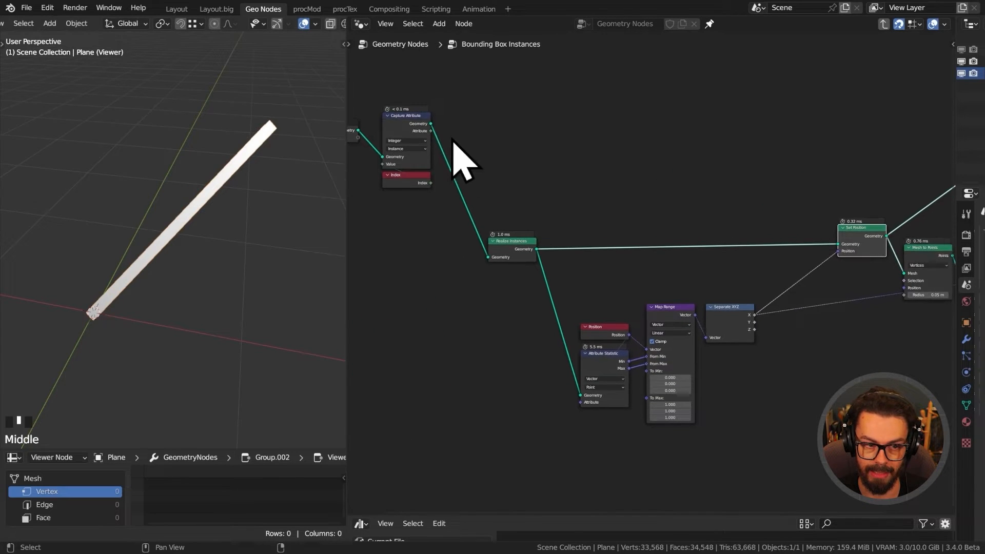
{"action": "left_click_drag", "start_coordinate": [431, 130], "coordinate": [647, 136]}
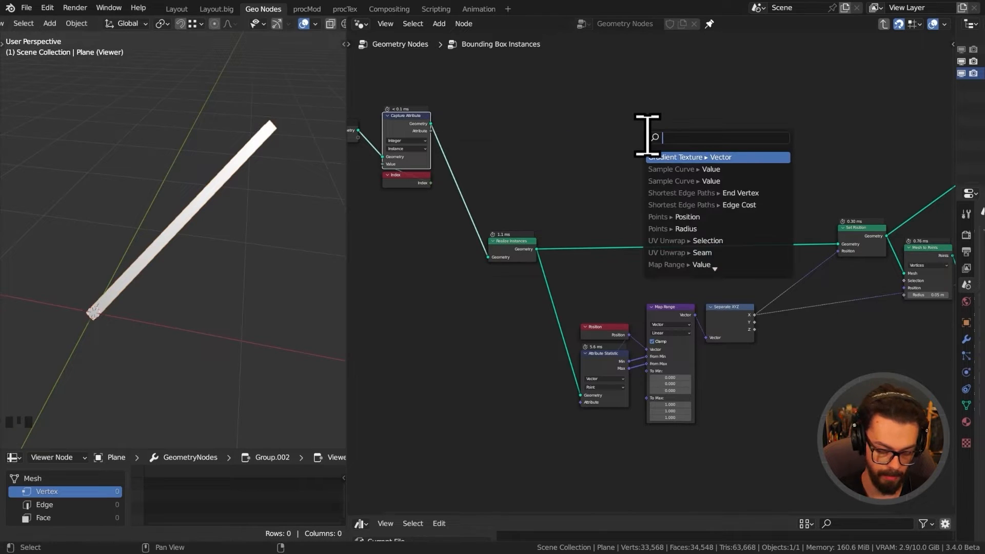
{"action": "type", "text": "mulitp"}
{"action": "key", "text": "Down"}
{"action": "key", "text": "Down"}
{"action": "key", "text": "Down"}
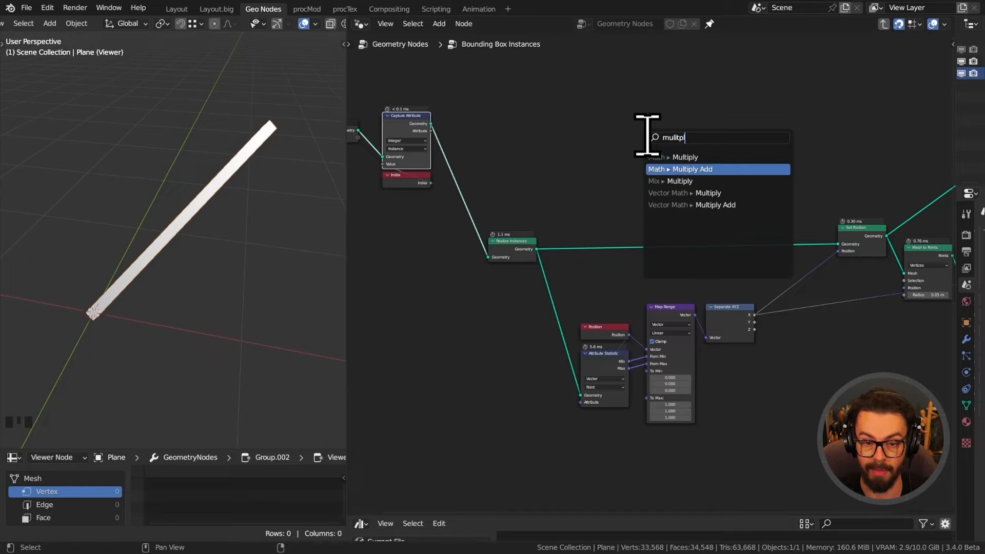
{"action": "key", "text": "Return"}
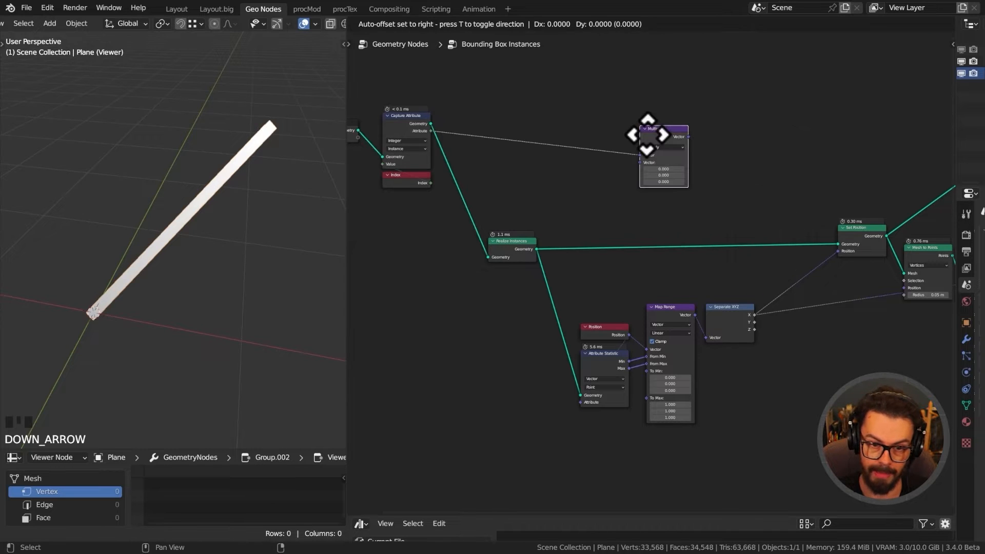
{"action": "left_click", "coordinate": [647, 135]}
Link the Multiply result to Set Position's Offset input and hide that node's remaining unused sockets.
{"action": "scroll", "coordinate": [754, 177], "scroll_direction": "up", "scroll_amount": 4}
{"action": "middle_click_drag", "start_coordinate": [689, 205], "coordinate": [581, 178]}
{"action": "left_click", "coordinate": [770, 232]}
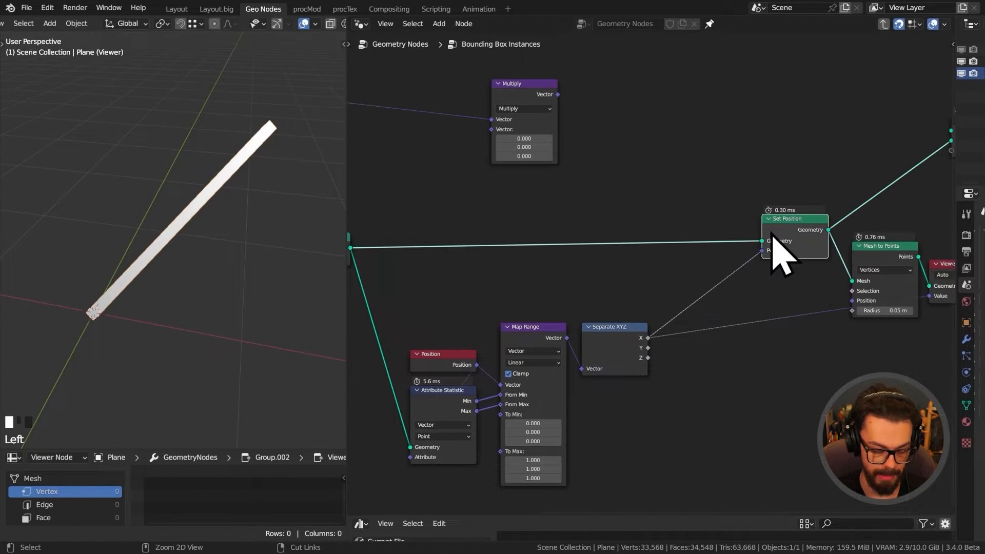
{"action": "key", "text": "ctrl+h"}
{"action": "left_click_drag", "start_coordinate": [764, 272], "coordinate": [562, 110]}
{"action": "key", "text": "ctrl+h"}
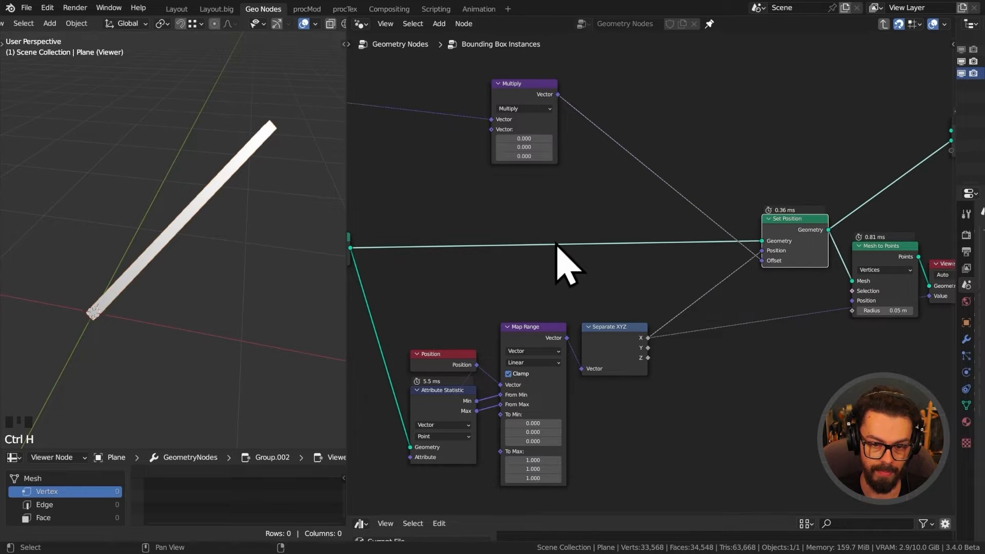
Set the X factor of the Multiply node to 5.
{"action": "middle_click_drag", "start_coordinate": [579, 117], "coordinate": [650, 224]}
{"action": "scroll", "coordinate": [651, 226], "scroll_direction": "up", "scroll_amount": 6}
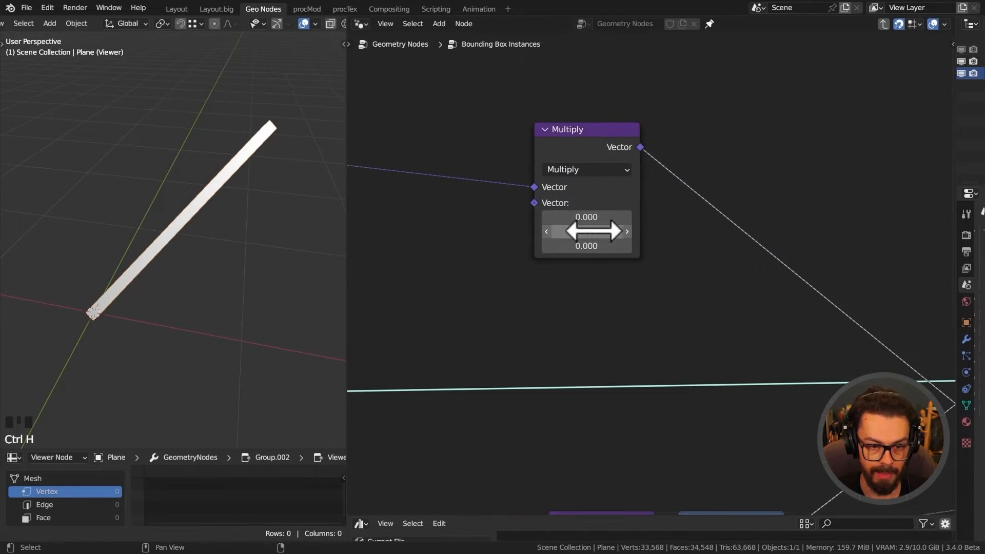
{"action": "left_click", "coordinate": [590, 218]}
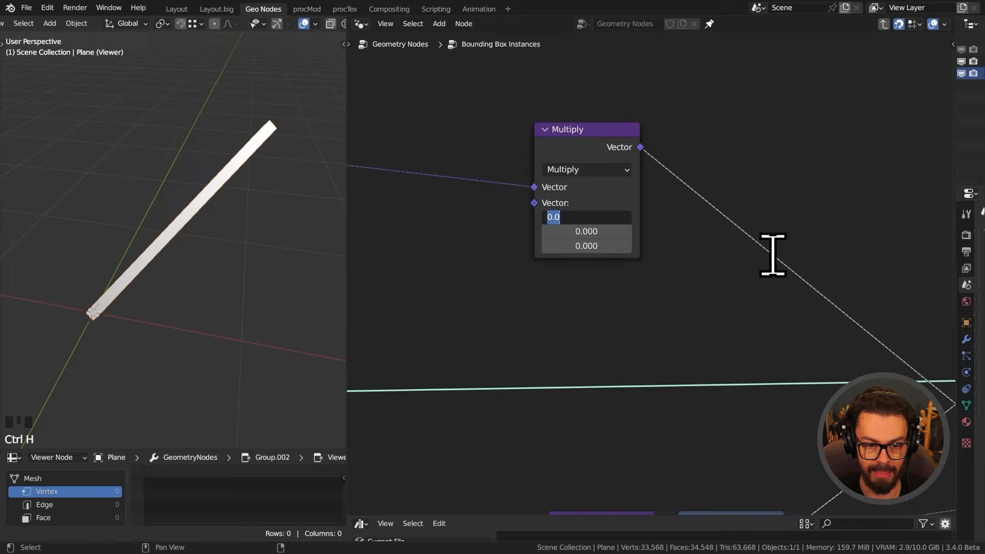
{"action": "type", "text": "5"}
{"action": "left_click", "coordinate": [677, 230]}
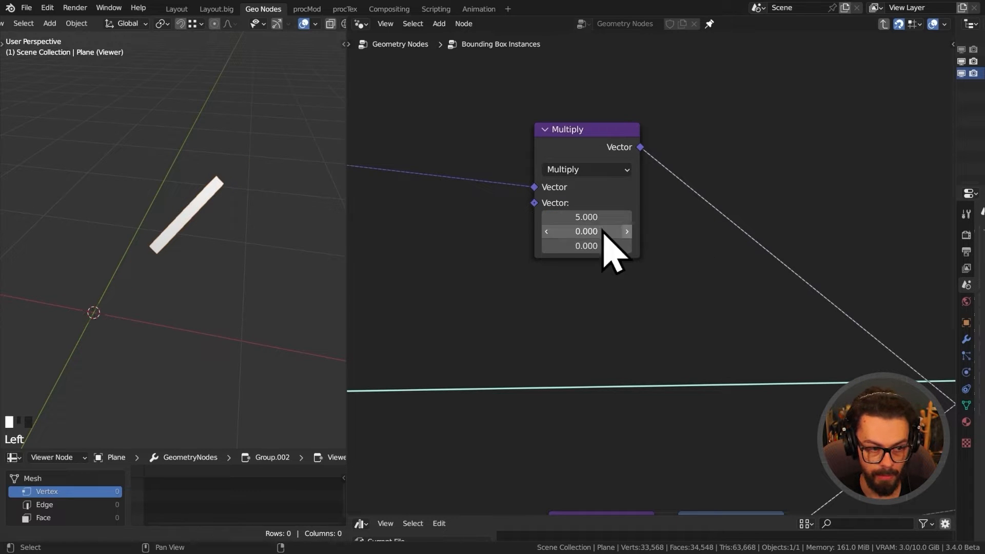
Maximize the 3D viewport and annotate an arrow from the first line to the second, then circle and link the next two with a cross.
{"action": "scroll", "coordinate": [187, 219], "scroll_direction": "down", "scroll_amount": 6}
{"action": "key", "text": "ctrl+space"}
{"action": "middle_click_drag", "start_coordinate": [593, 289], "coordinate": [552, 280], "text": "shift"}
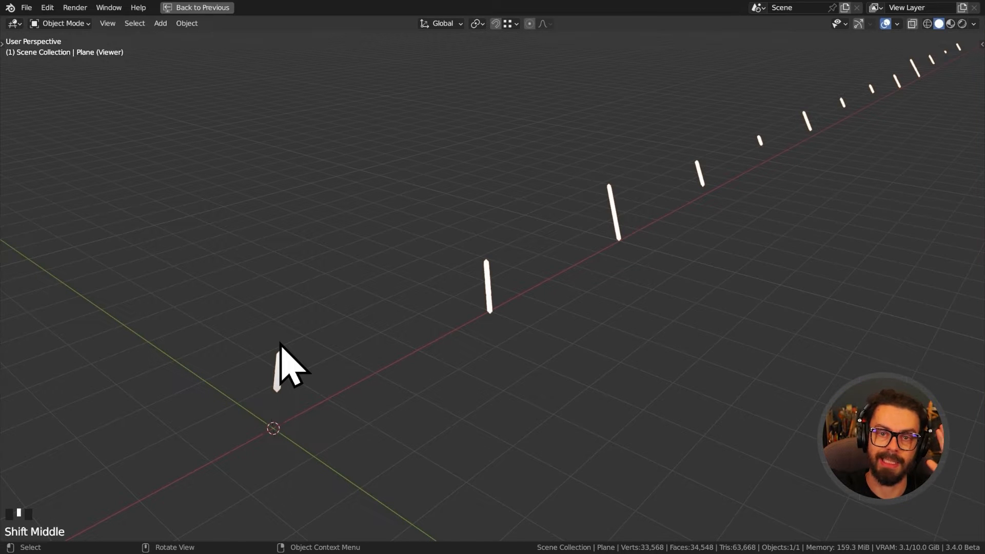
{"action": "mouse_move", "coordinate": [325, 337]}
{"action": "middle_mouse_down"}
{"action": "mouse_move", "coordinate": [315, 330]}
{"action": "mouse_move", "coordinate": [321, 355]}
{"action": "middle_mouse_up"}
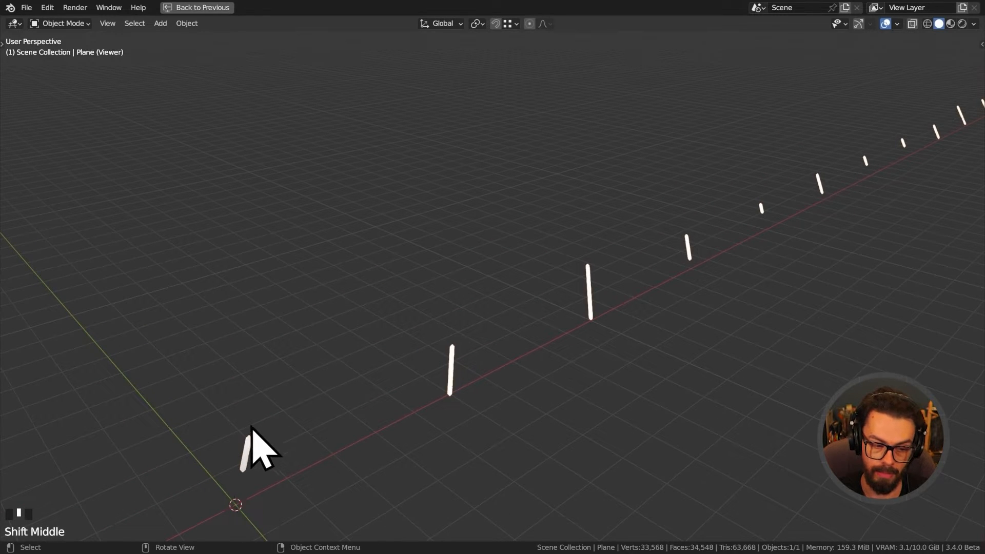
{"action": "left_click_drag", "start_coordinate": [251, 427], "coordinate": [235, 490]}
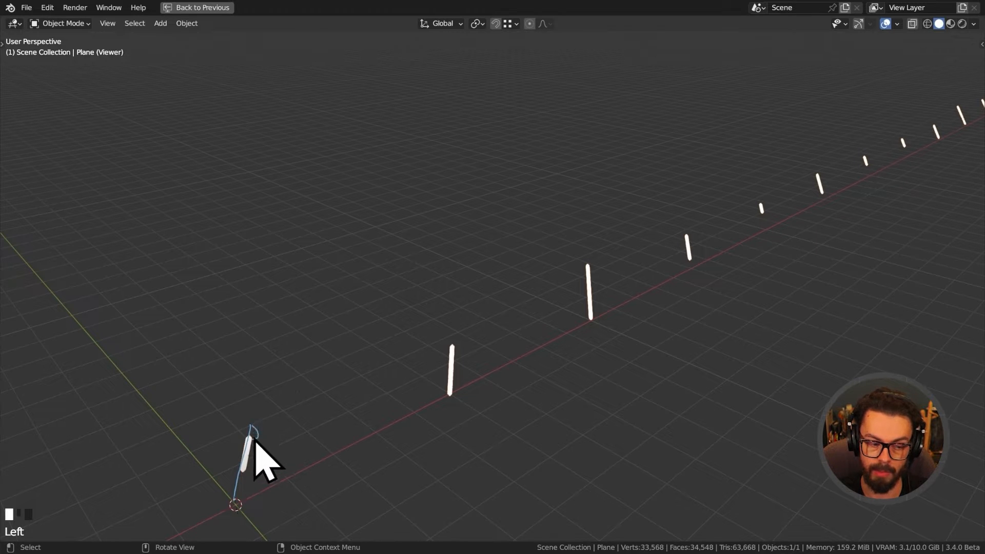
{"action": "mouse_move", "coordinate": [255, 440]}
{"action": "left_mouse_down"}
{"action": "mouse_move", "coordinate": [253, 422]}
{"action": "mouse_move", "coordinate": [345, 387]}
{"action": "mouse_move", "coordinate": [441, 401]}
{"action": "left_mouse_up"}
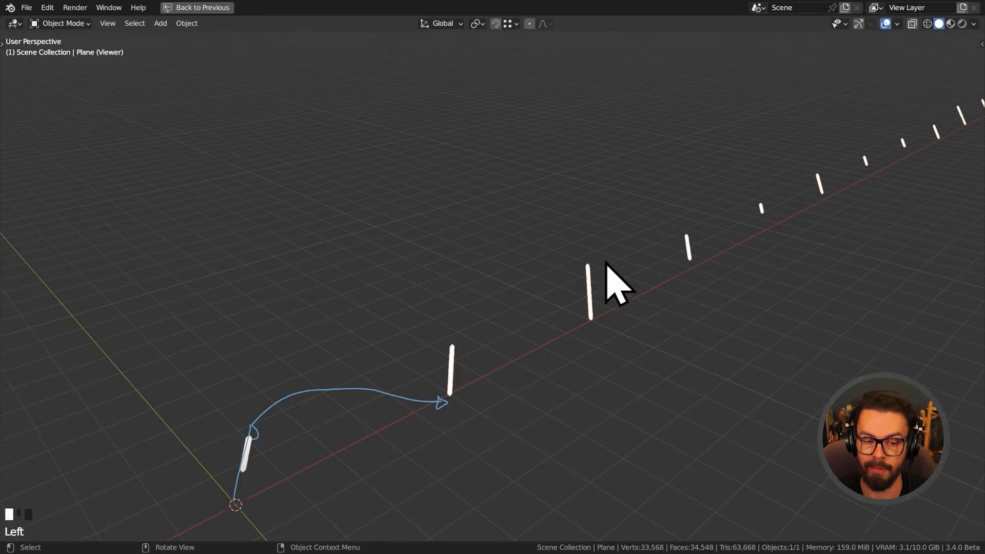
{"action": "left_click_drag", "start_coordinate": [597, 247], "coordinate": [592, 258]}
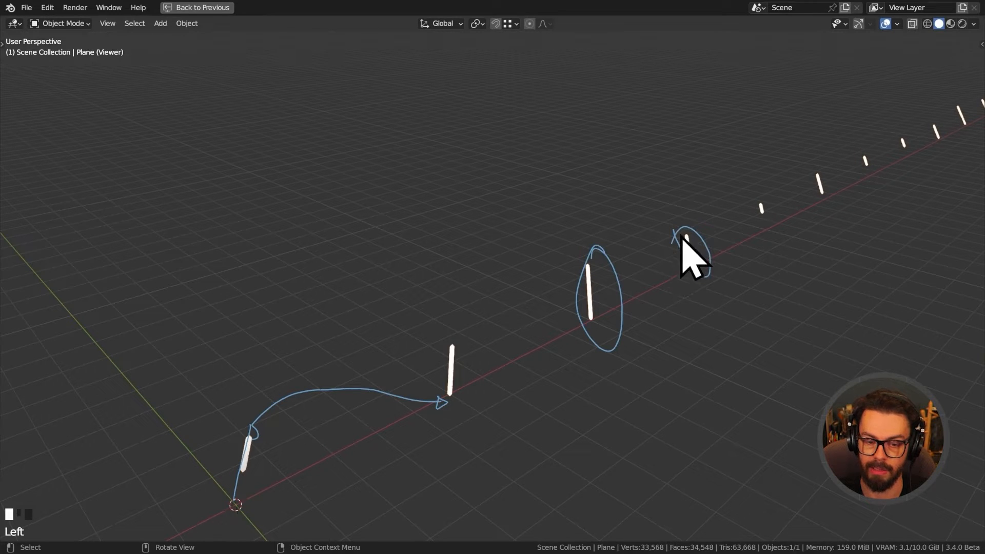
{"action": "mouse_move", "coordinate": [681, 236]}
{"action": "left_mouse_down"}
{"action": "mouse_move", "coordinate": [636, 315]}
{"action": "mouse_move", "coordinate": [709, 333]}
{"action": "left_mouse_up"}
{"action": "left_click_drag", "start_coordinate": [679, 296], "coordinate": [664, 360]}
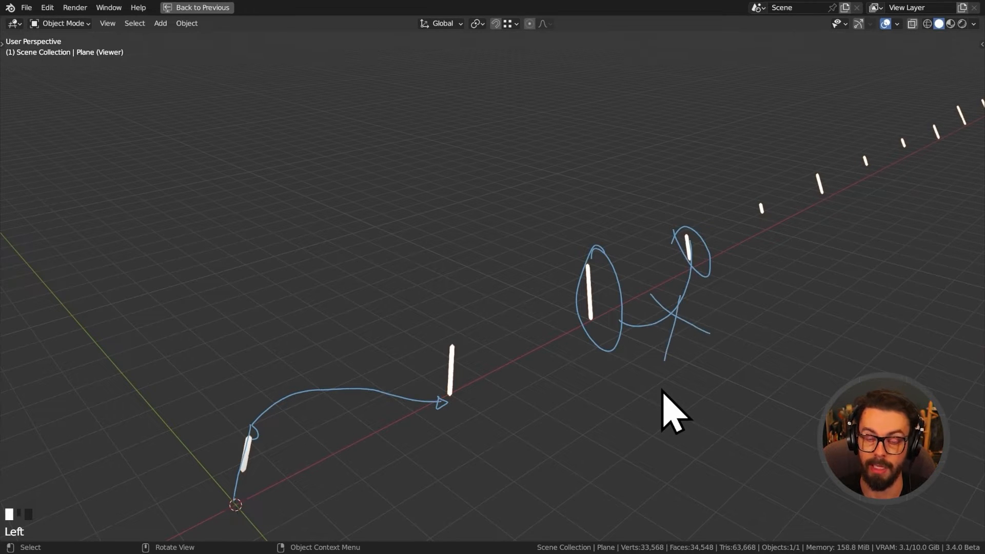
Circle the first line with an annotation, erase all annotation strokes and restore the multi-editor layout.
{"action": "mouse_move", "coordinate": [262, 420]}
{"action": "left_mouse_down"}
{"action": "mouse_move", "coordinate": [214, 461]}
{"action": "mouse_move", "coordinate": [262, 422]}
{"action": "mouse_move", "coordinate": [245, 420]}
{"action": "left_mouse_up"}
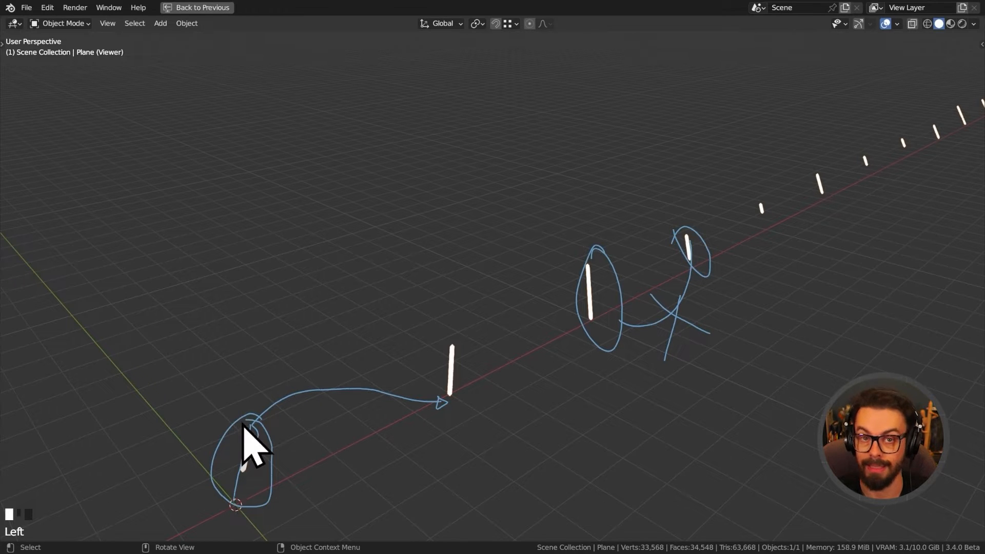
{"action": "right_click", "coordinate": [546, 400]}
{"action": "mouse_move", "coordinate": [545, 400]}
{"action": "middle_mouse_down"}
{"action": "mouse_move", "coordinate": [487, 387]}
{"action": "mouse_move", "coordinate": [506, 373]}
{"action": "middle_mouse_up"}
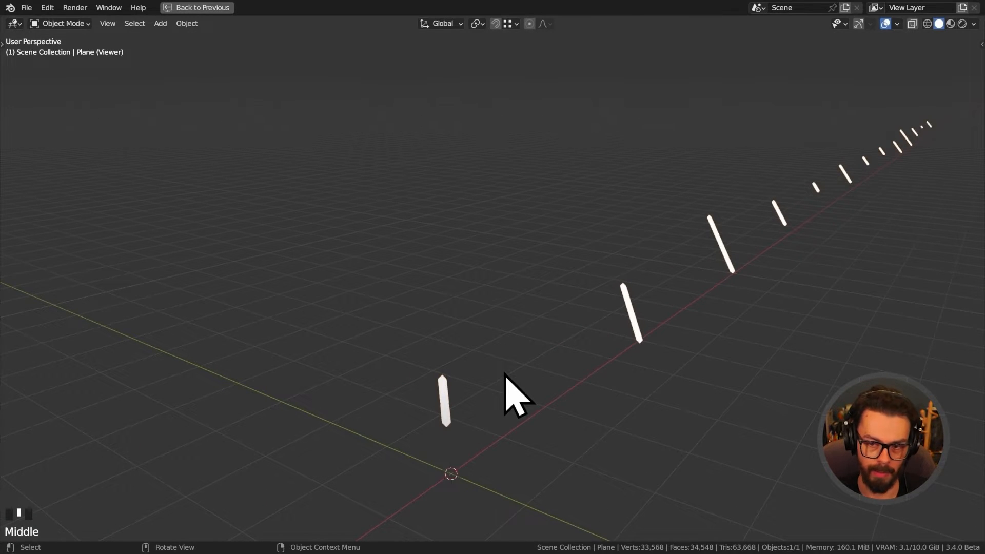
{"action": "key", "text": "ctrl+space"}
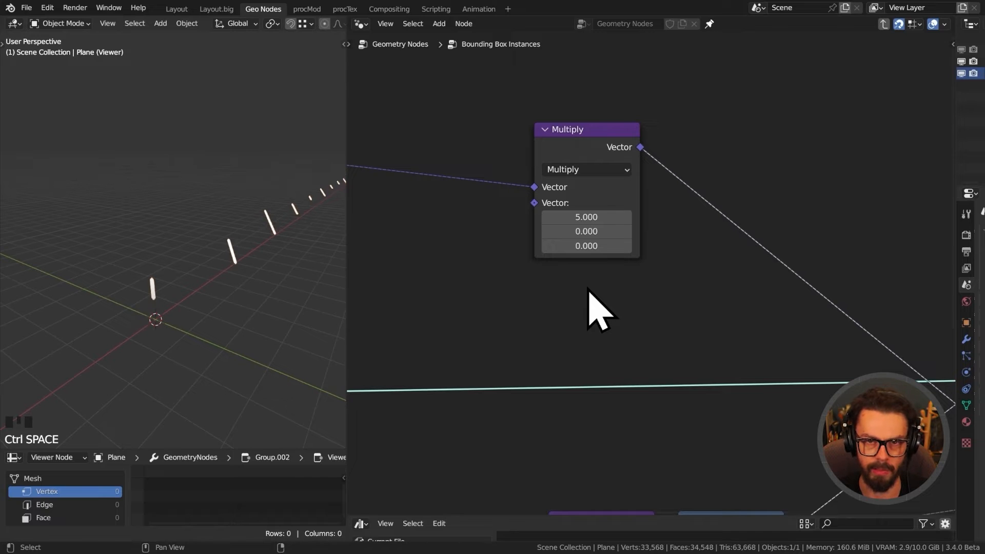
Frame the Position, Attribute Statistic, Map Range and Separate XYZ nodes together and label the frame NORMALIZE AXIS.
{"action": "scroll", "coordinate": [590, 288], "scroll_direction": "down", "scroll_amount": 9}
{"action": "scroll", "coordinate": [648, 282], "scroll_direction": "up", "scroll_amount": 5}
{"action": "middle_click_drag", "start_coordinate": [605, 454], "coordinate": [639, 261]}
{"action": "left_click_drag", "start_coordinate": [480, 201], "coordinate": [682, 399]}
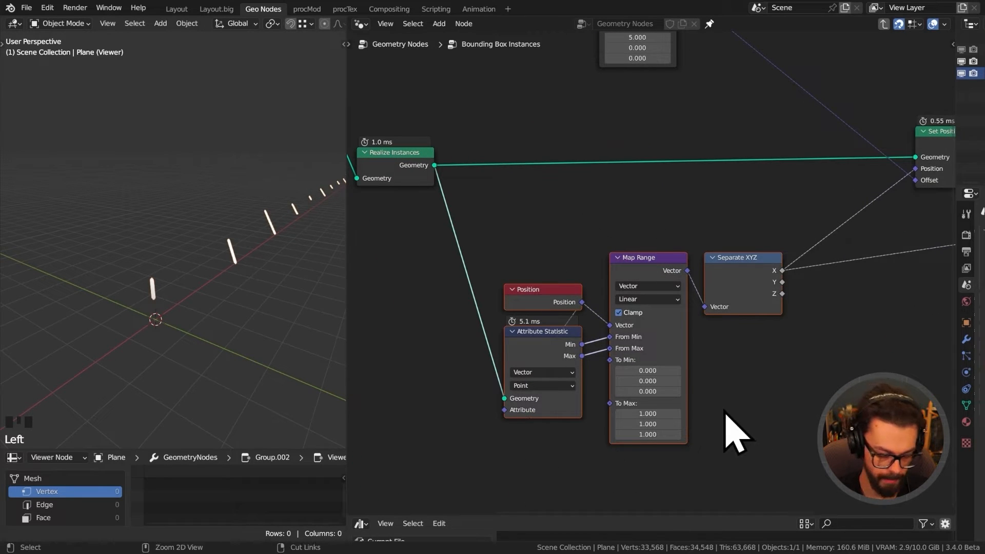
{"action": "key", "text": "ctrl+j"}
{"action": "double_click", "coordinate": [578, 241]}
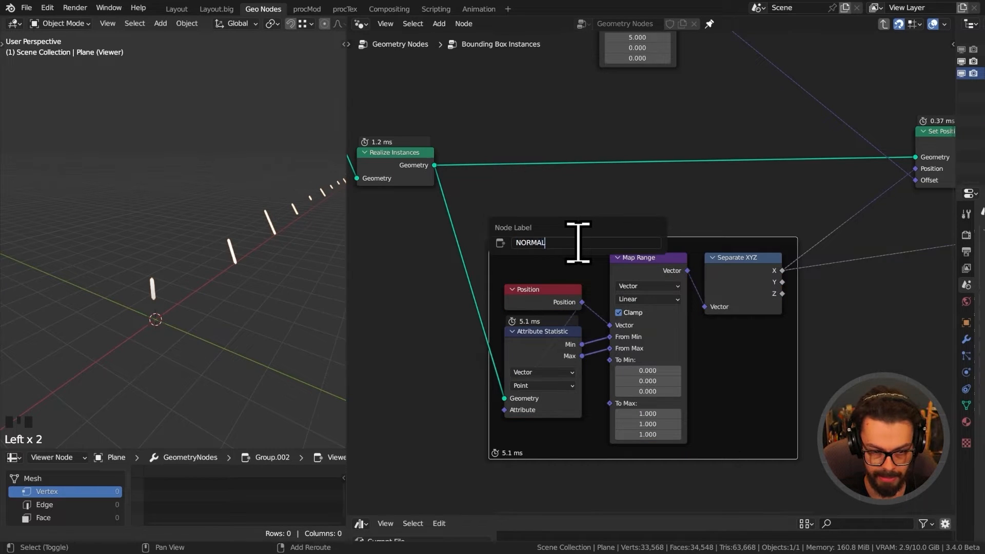
{"action": "key", "text": "Return"}
Reposition the Set Position and Multiply nodes to tidy the layout around the NORMALIZE AXIS frame.
{"action": "left_click", "coordinate": [737, 190]}
{"action": "scroll", "coordinate": [737, 190], "scroll_direction": "down", "scroll_amount": 2}
{"action": "middle_click_drag", "start_coordinate": [736, 190], "coordinate": [574, 235]}
{"action": "left_click_drag", "start_coordinate": [768, 229], "coordinate": [715, 242]}
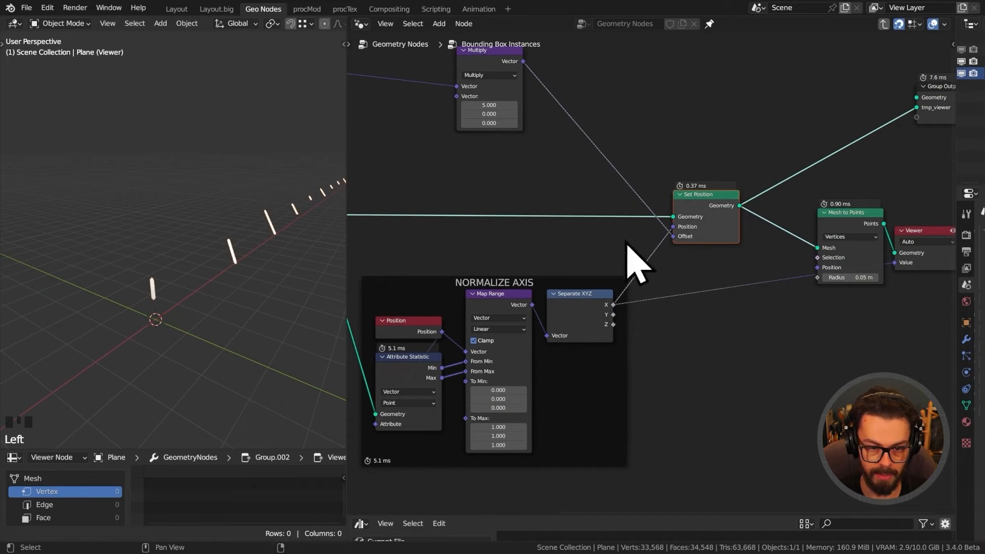
{"action": "mouse_move", "coordinate": [252, 248]}
{"action": "middle_mouse_down", "text": "shift"}
{"action": "mouse_move", "coordinate": [237, 269]}
{"action": "mouse_move", "coordinate": [255, 267]}
{"action": "middle_mouse_up", "text": "shift"}
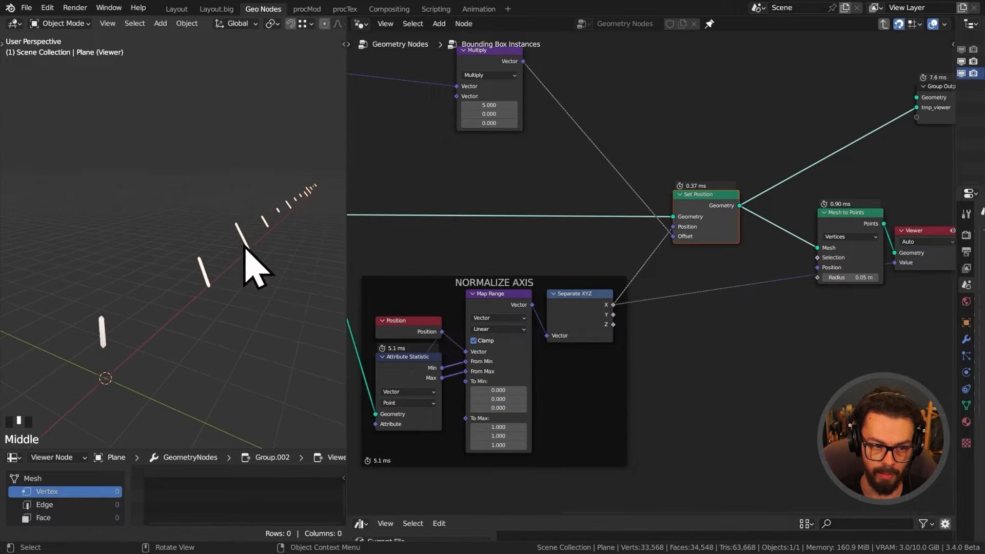
{"action": "middle_click_drag", "start_coordinate": [505, 86], "coordinate": [747, 171]}
{"action": "left_click_drag", "start_coordinate": [745, 141], "coordinate": [736, 133]}
{"action": "middle_click_drag", "start_coordinate": [460, 131], "coordinate": [562, 147]}
{"action": "middle_click_drag", "start_coordinate": [789, 271], "coordinate": [580, 240]}
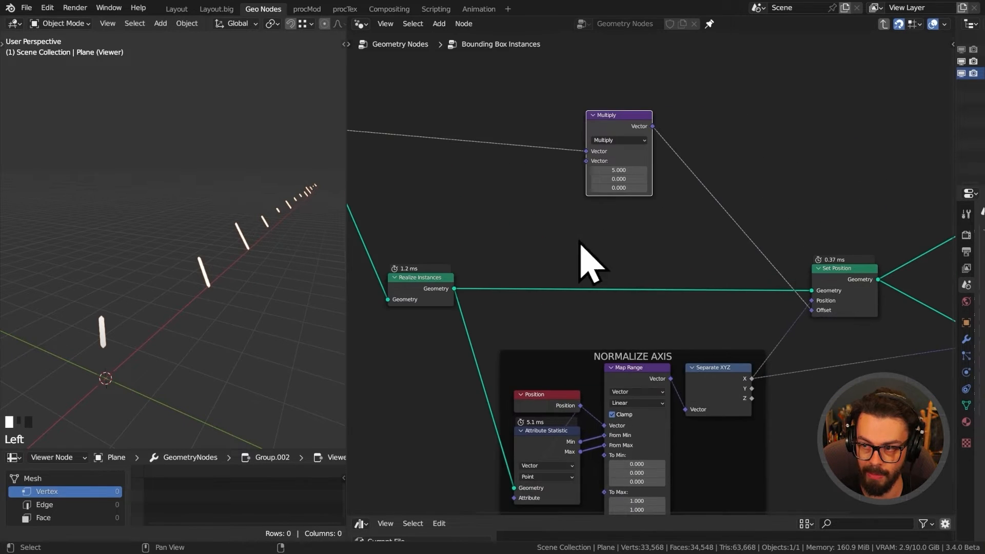
{"action": "mouse_move", "coordinate": [702, 243]}
{"action": "middle_mouse_down"}
{"action": "mouse_move", "coordinate": [615, 246]}
{"action": "mouse_move", "coordinate": [589, 273]}
{"action": "middle_mouse_up"}
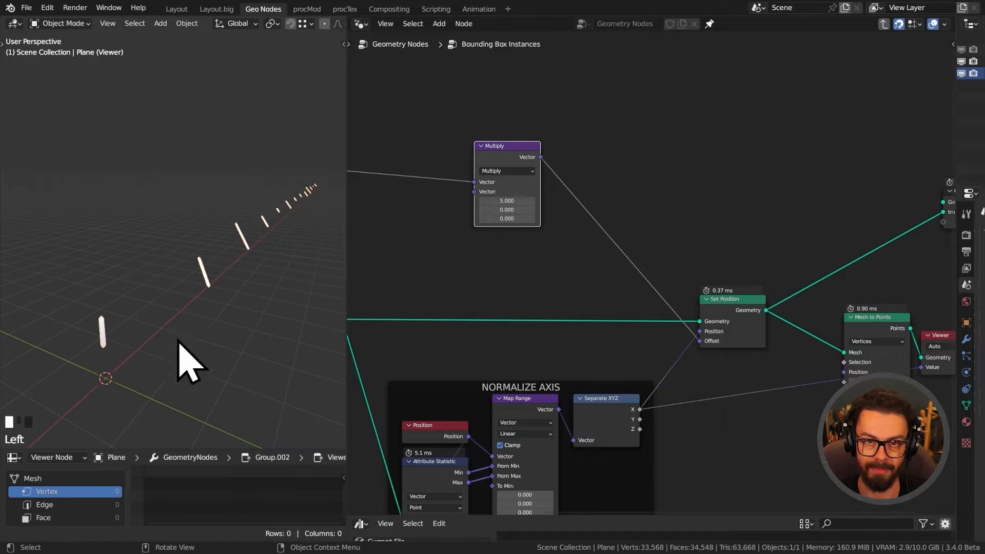
Maximize the 3D viewport and annotate circles at the origin and beyond the first line's far end, joined by a stroke through it.
{"action": "key", "text": "ctrl+space"}
{"action": "middle_click_drag", "start_coordinate": [553, 402], "coordinate": [583, 374], "text": "shift"}
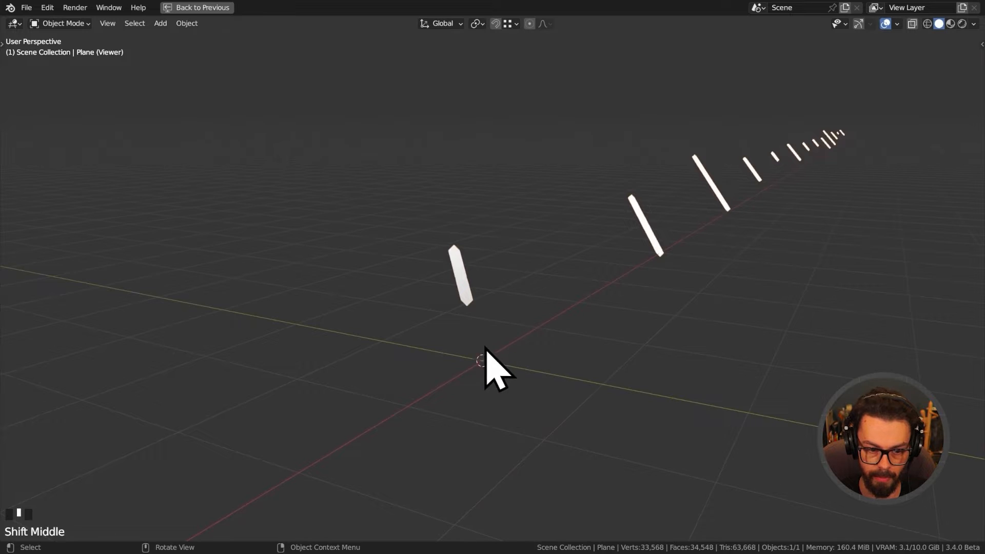
{"action": "mouse_move", "coordinate": [494, 369]}
{"action": "middle_mouse_down"}
{"action": "mouse_move", "coordinate": [584, 400]}
{"action": "mouse_move", "coordinate": [655, 385]}
{"action": "mouse_move", "coordinate": [666, 523]}
{"action": "middle_mouse_up"}
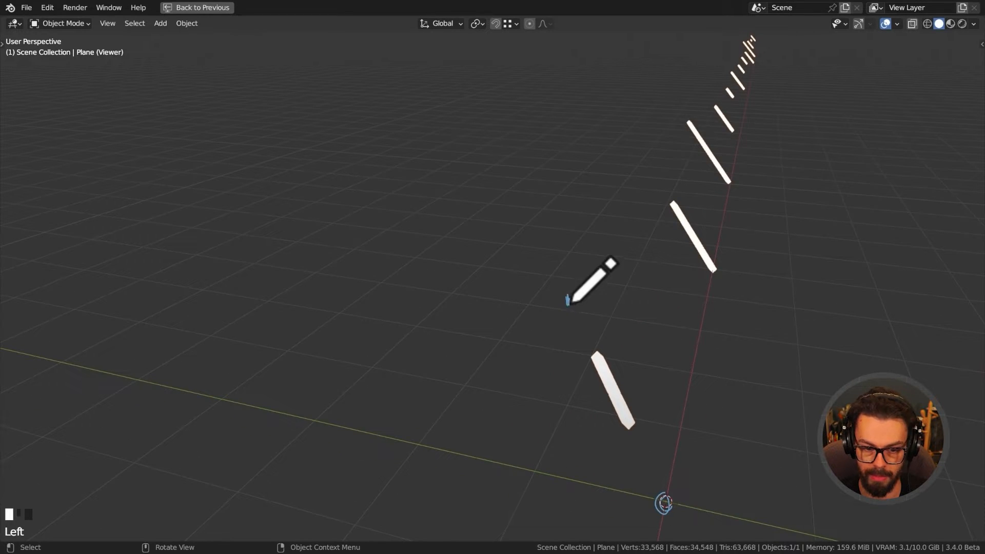
{"action": "left_click_drag", "start_coordinate": [586, 323], "coordinate": [670, 503]}
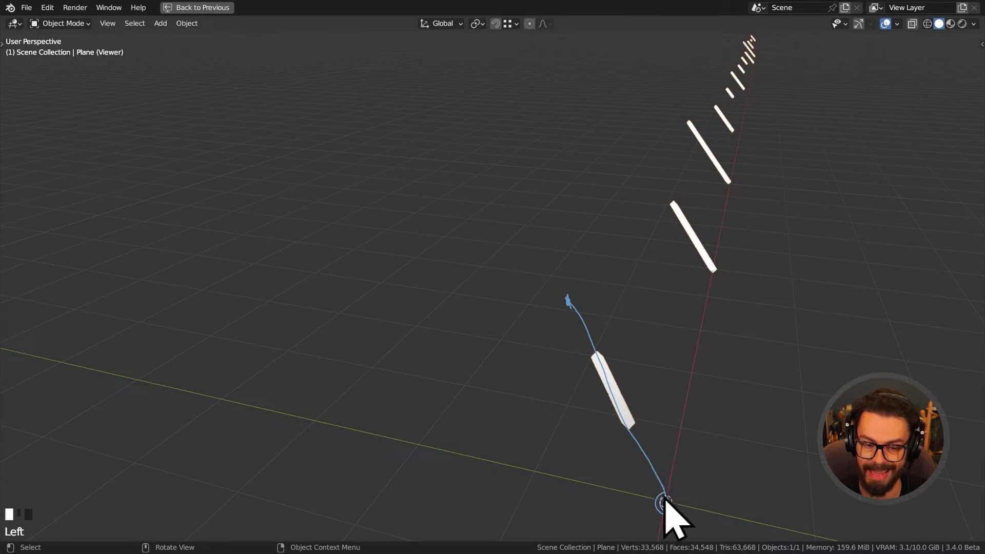
{"action": "left_click_drag", "start_coordinate": [566, 302], "coordinate": [579, 296]}
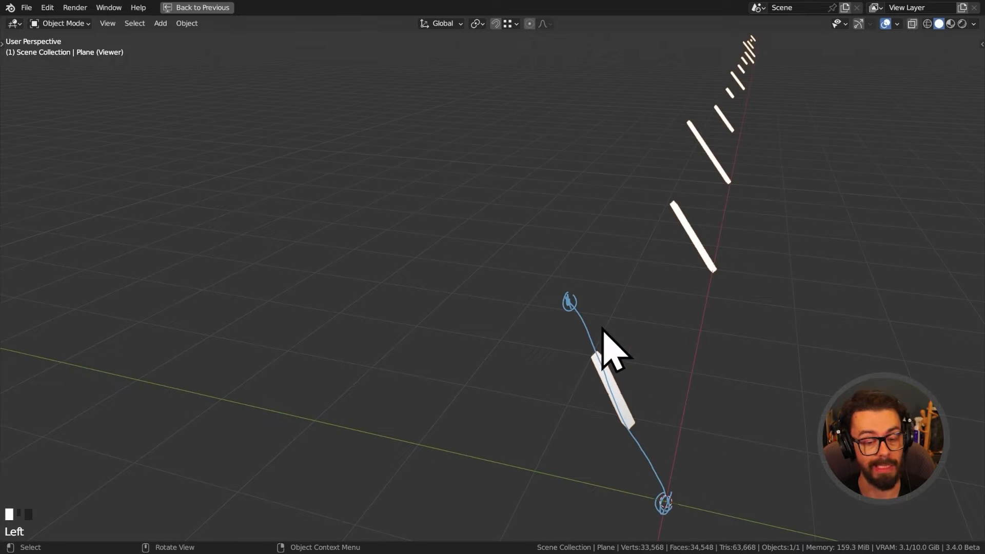
Annotate curved strokes linking the circled points to the first line's ends, then erase the annotations and restore the editor layout.
{"action": "left_click_drag", "start_coordinate": [570, 296], "coordinate": [605, 336]}
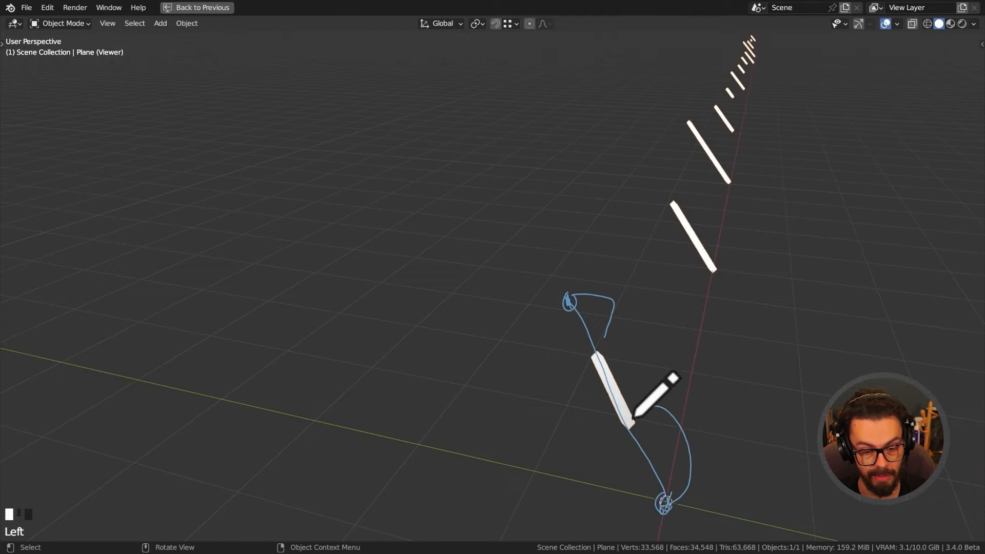
{"action": "left_click_drag", "start_coordinate": [634, 419], "coordinate": [676, 492]}
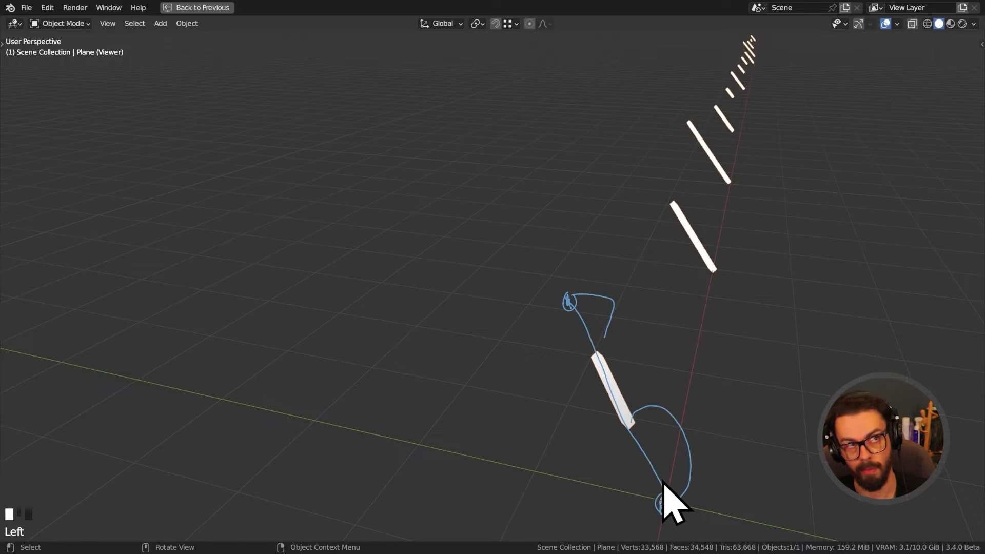
{"action": "mouse_move", "coordinate": [663, 485]}
{"action": "right_mouse_down"}
{"action": "mouse_move", "coordinate": [670, 461]}
{"action": "mouse_move", "coordinate": [598, 402]}
{"action": "mouse_move", "coordinate": [534, 253]}
{"action": "mouse_move", "coordinate": [598, 344]}
{"action": "right_mouse_up"}
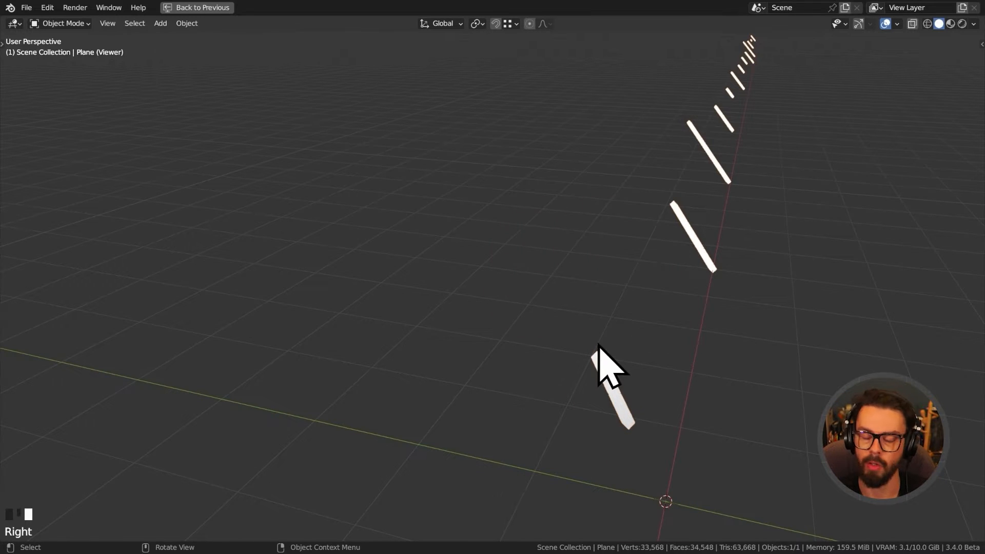
{"action": "middle_click_drag", "start_coordinate": [598, 344], "coordinate": [660, 349]}
{"action": "scroll", "coordinate": [607, 319], "scroll_direction": "down", "scroll_amount": 2}
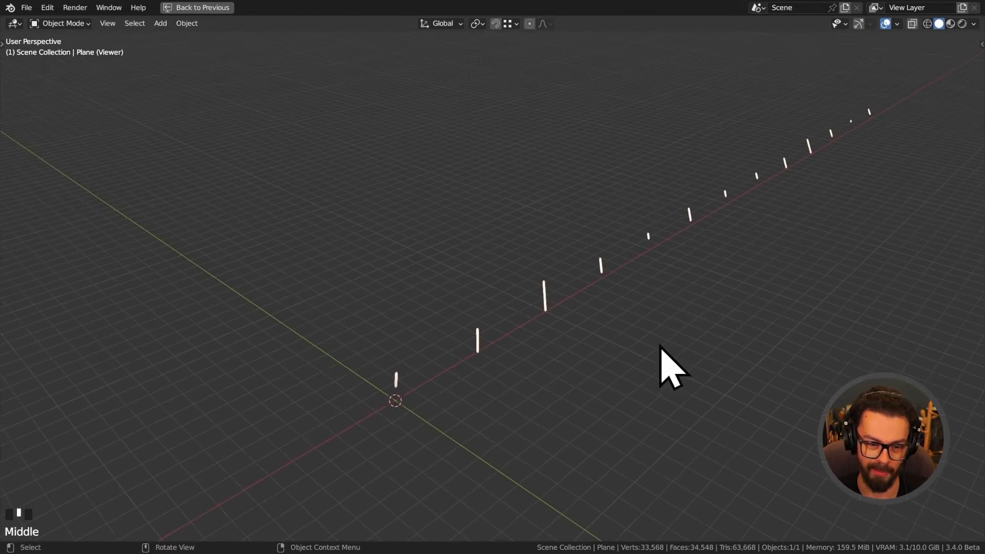
{"action": "key", "text": "ctrl+space"}
Move the Group Output, Mesh to Points and Viewer nodes further along the tree and reposition the Set Position node.
{"action": "middle_click_drag", "start_coordinate": [695, 317], "coordinate": [627, 293]}
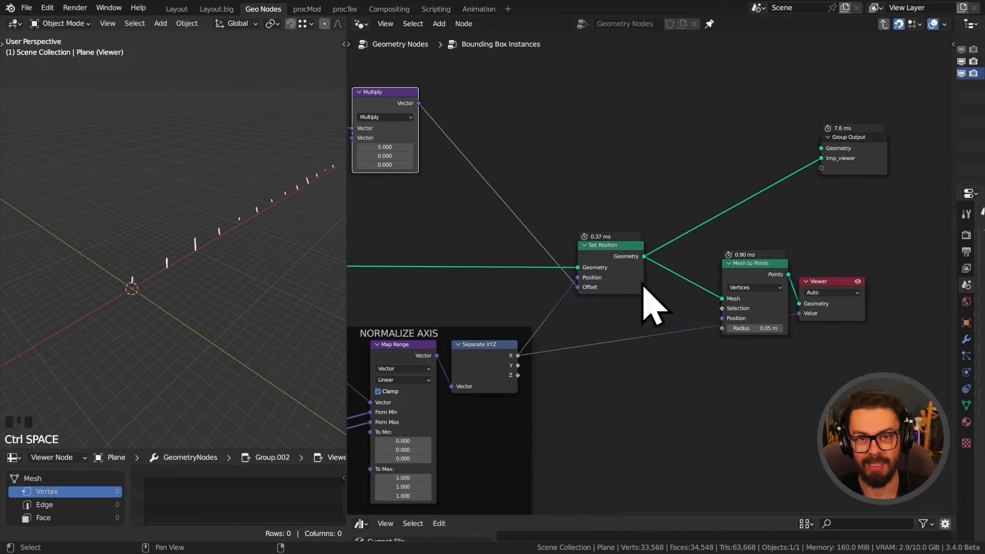
{"action": "left_click_drag", "start_coordinate": [671, 98], "coordinate": [963, 443]}
{"action": "key", "text": "g"}
{"action": "left_click", "coordinate": [823, 248]}
{"action": "left_click_drag", "start_coordinate": [591, 222], "coordinate": [662, 311]}
{"action": "key", "text": "g"}
{"action": "left_click", "coordinate": [643, 301]}
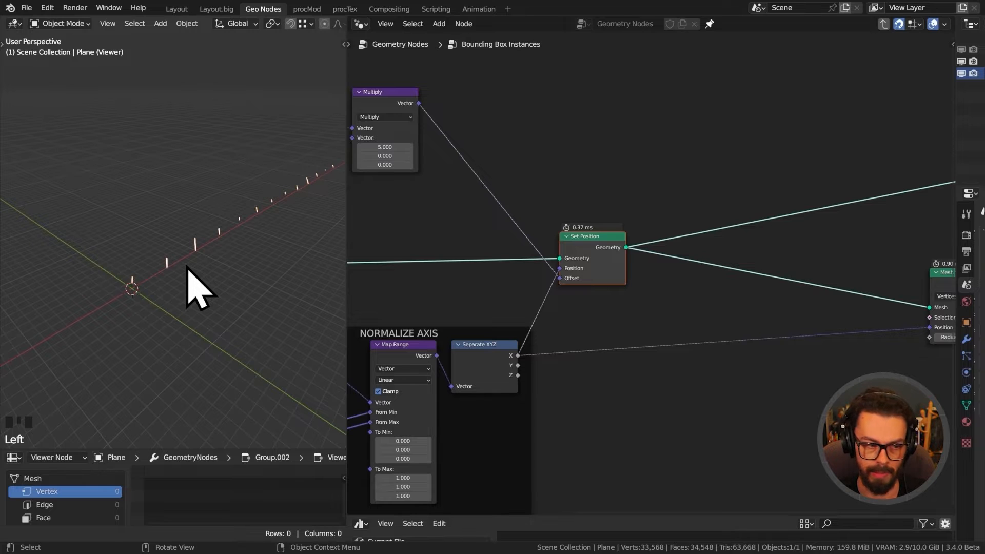
Annotate a stroke along each of the first three lines in the 3D viewport.
{"action": "mouse_move", "coordinate": [185, 253]}
{"action": "middle_mouse_down"}
{"action": "mouse_move", "coordinate": [198, 266]}
{"action": "mouse_move", "coordinate": [183, 222]}
{"action": "mouse_move", "coordinate": [178, 237]}
{"action": "middle_mouse_up"}
{"action": "left_click", "coordinate": [117, 277]}
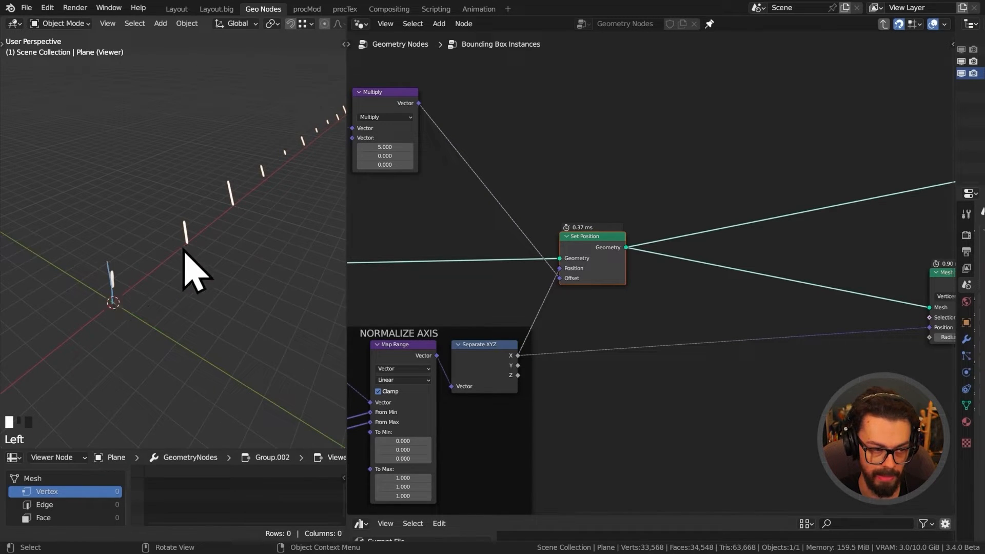
{"action": "left_click_drag", "start_coordinate": [187, 243], "coordinate": [180, 211]}
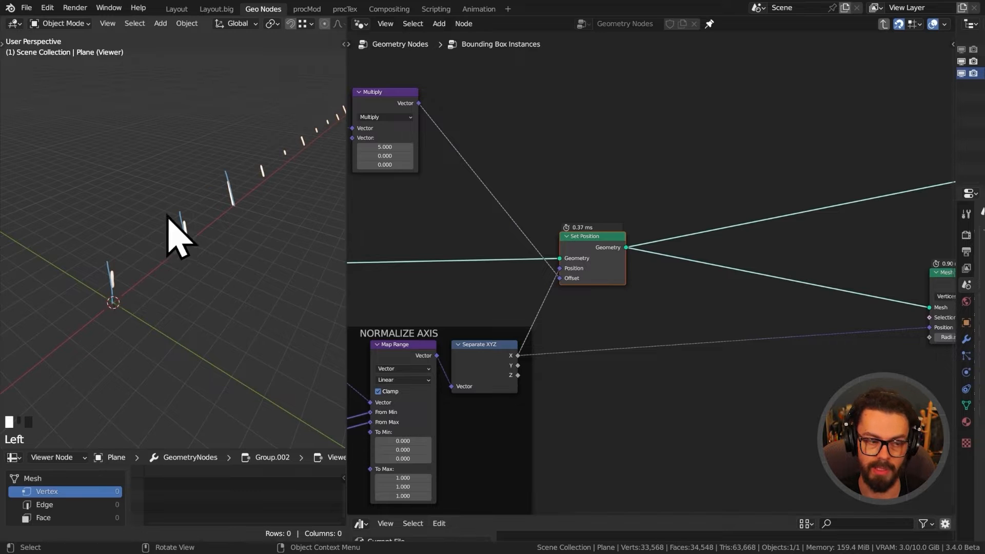
Add a Curve Line node in the empty area above the Multiply node.
{"action": "middle_click_drag", "start_coordinate": [526, 152], "coordinate": [638, 362]}
{"action": "key", "text": "shift+a"}
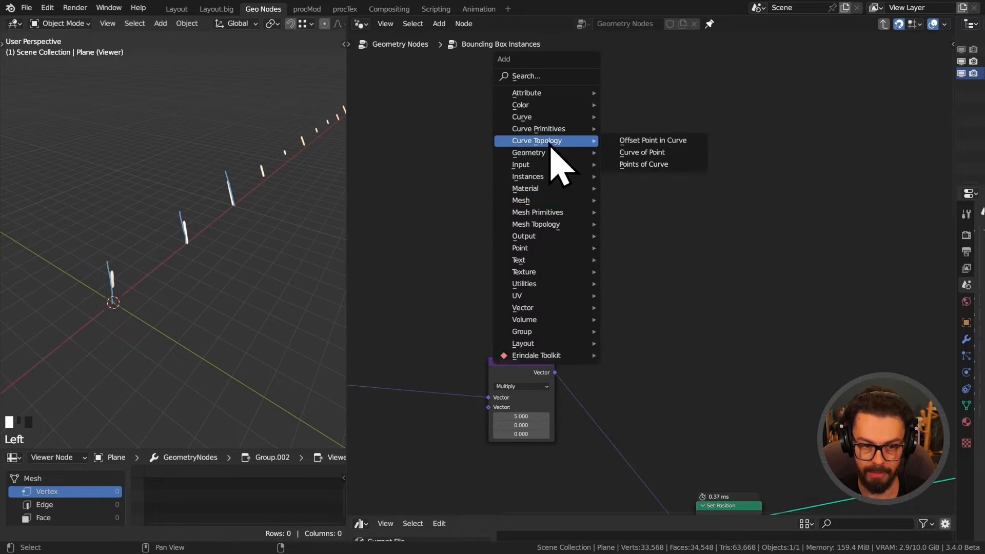
{"action": "mouse_move", "coordinate": [549, 129]}
{"action": "left_click", "coordinate": [654, 164]}
{"action": "left_click", "coordinate": [576, 180]}
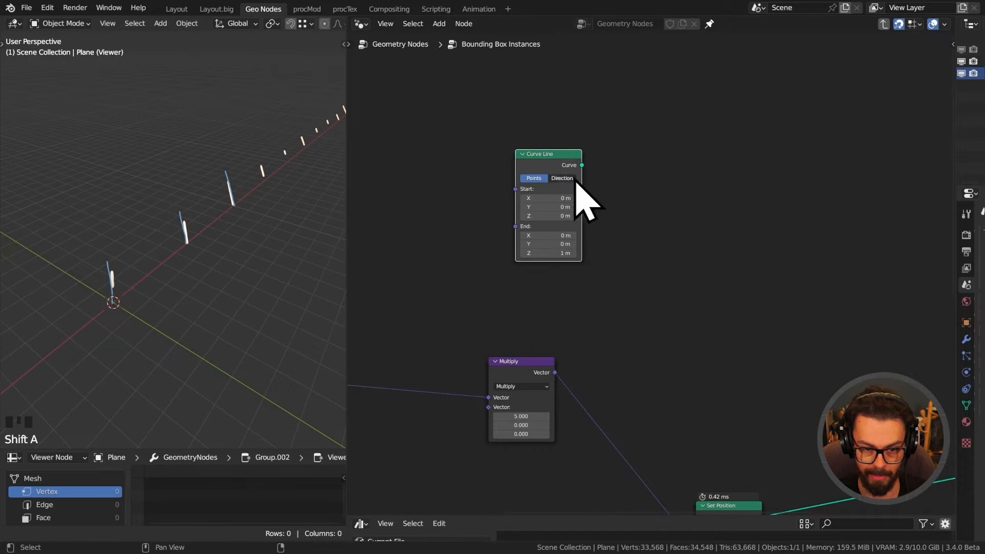
Set the Curve Line node's End to 1 m on X, Y and Z.
{"action": "scroll", "coordinate": [576, 172], "scroll_direction": "up", "scroll_amount": 9}
{"action": "middle_click_drag", "start_coordinate": [576, 171], "coordinate": [766, 350]}
{"action": "scroll", "coordinate": [767, 349], "scroll_direction": "up", "scroll_amount": 3}
{"action": "middle_click_drag", "start_coordinate": [758, 311], "coordinate": [763, 281]}
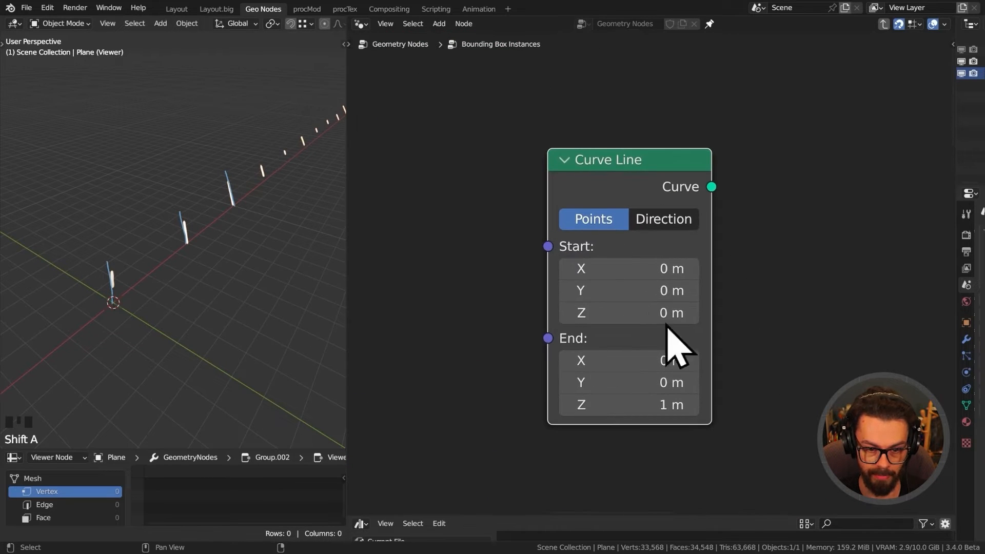
{"action": "left_click_drag", "start_coordinate": [626, 360], "coordinate": [627, 405]}
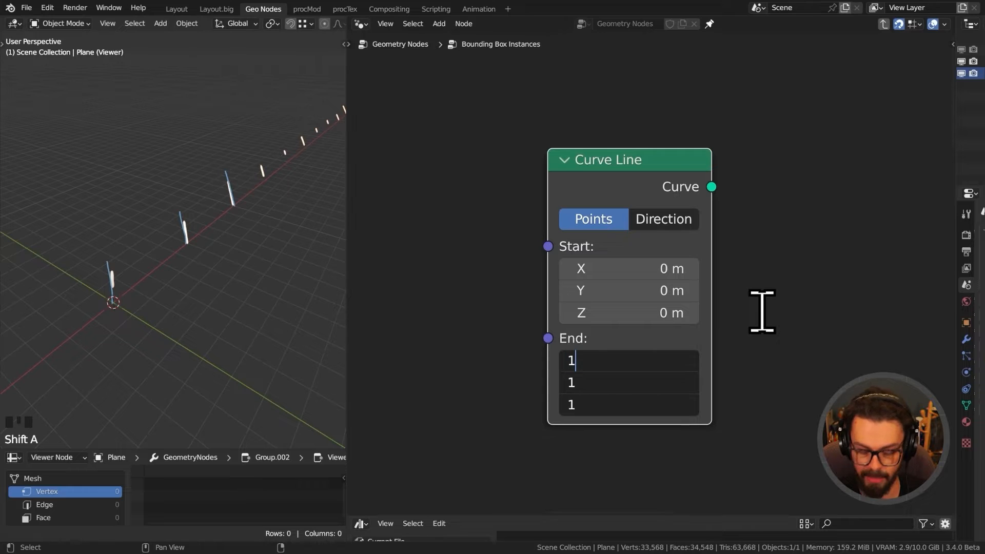
{"action": "left_click", "coordinate": [764, 313]}
{"action": "scroll", "coordinate": [718, 184], "scroll_direction": "down", "scroll_amount": 1}
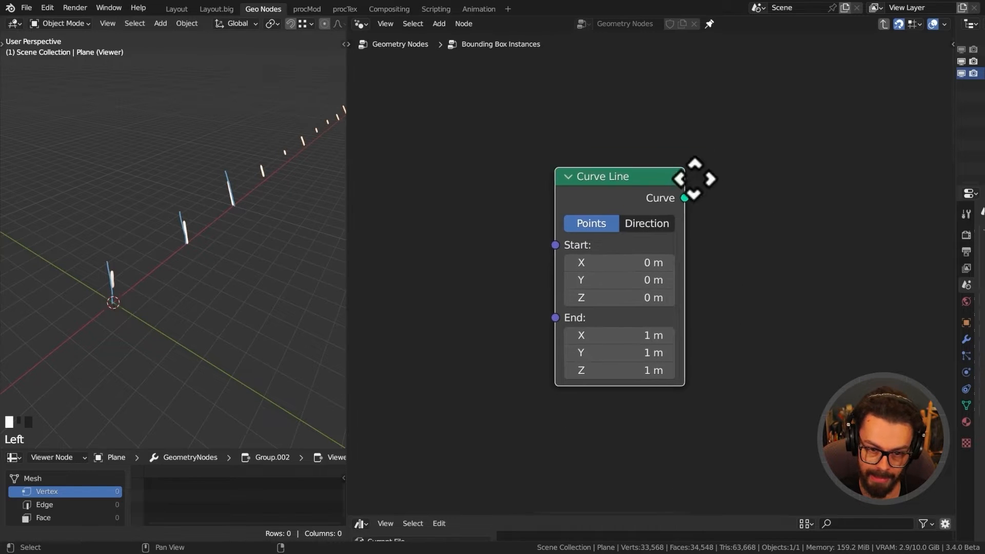
Add an Instance on Points node and feed the Curve Line's Curve output into its Instance input.
{"action": "middle_click_drag", "start_coordinate": [694, 176], "coordinate": [684, 168]}
{"action": "left_click_drag", "start_coordinate": [674, 190], "coordinate": [813, 184]}
{"action": "type", "text": "instna"}
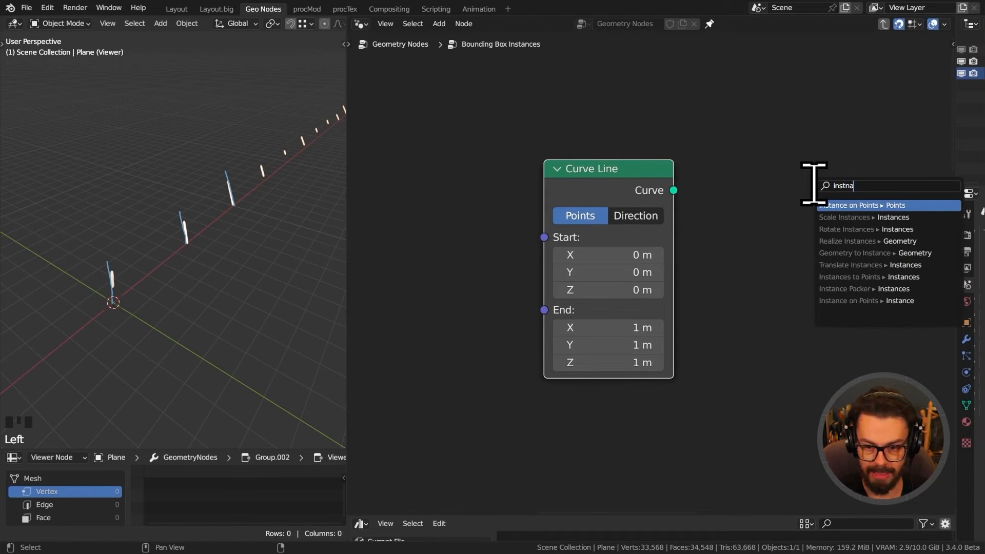
{"action": "key", "text": "Return"}
{"action": "left_click", "coordinate": [725, 159]}
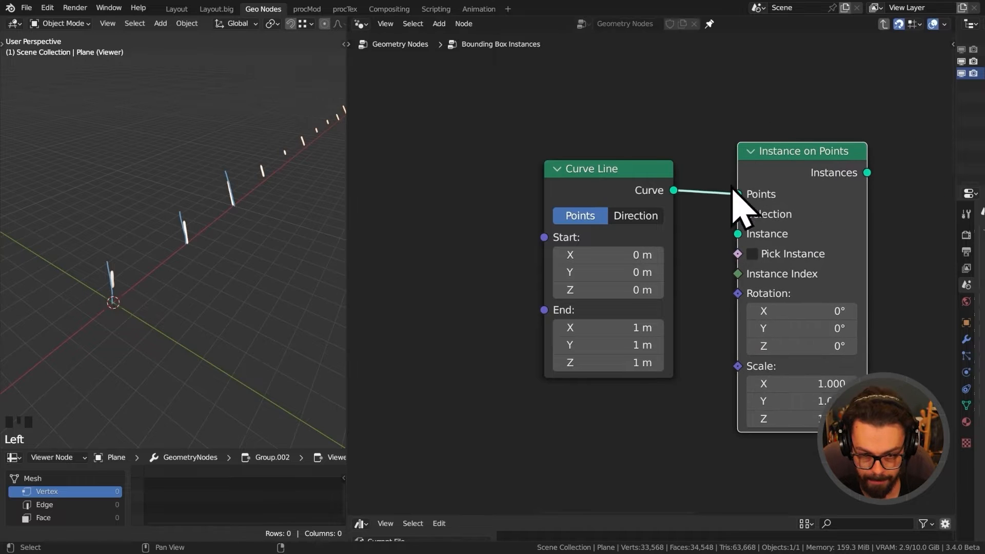
{"action": "left_click_drag", "start_coordinate": [736, 194], "coordinate": [741, 237]}
Place the Curve Line node beside Instance on Points and move both nodes together to a clear spot.
{"action": "left_click_drag", "start_coordinate": [603, 189], "coordinate": [646, 251]}
{"action": "scroll", "coordinate": [647, 246], "scroll_direction": "down", "scroll_amount": 4}
{"action": "middle_click_drag", "start_coordinate": [648, 227], "coordinate": [664, 245]}
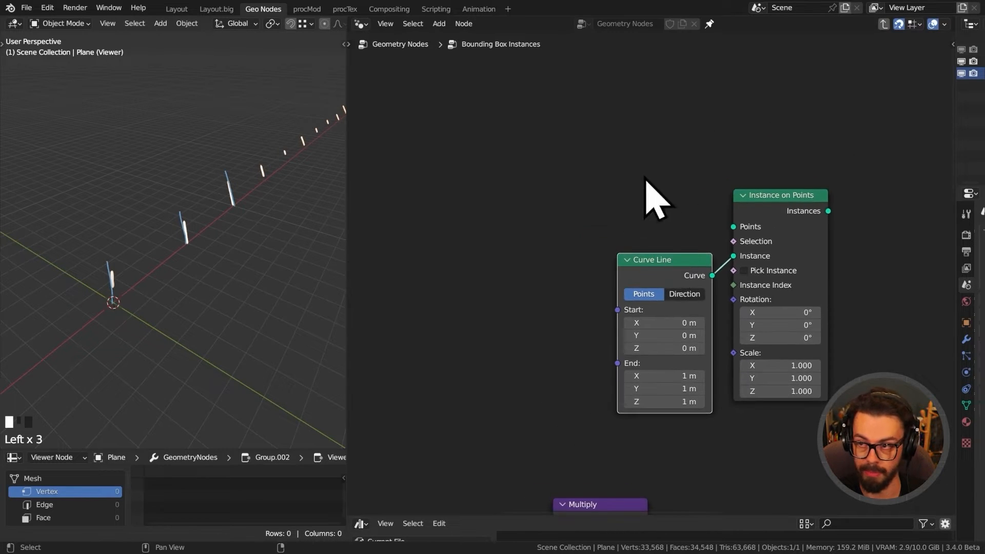
{"action": "left_click_drag", "start_coordinate": [644, 177], "coordinate": [824, 293]}
{"action": "key", "text": "g"}
{"action": "left_click", "coordinate": [711, 186]}
Preview the Capture Attribute node's Geometry output in the viewport.
{"action": "scroll", "coordinate": [568, 275], "scroll_direction": "down", "scroll_amount": 1}
{"action": "middle_click_drag", "start_coordinate": [527, 276], "coordinate": [717, 229]}
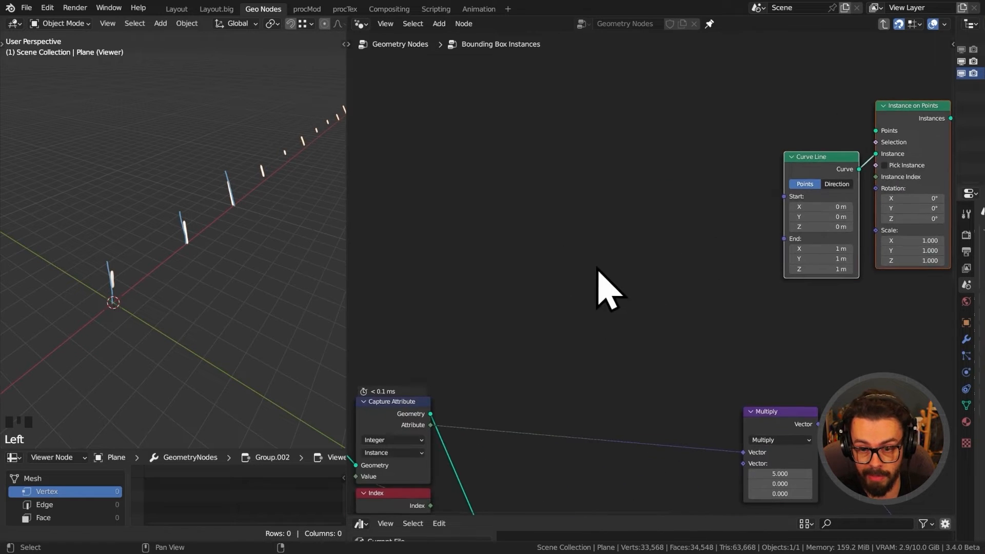
{"action": "middle_click_drag", "start_coordinate": [594, 272], "coordinate": [676, 250]}
{"action": "middle_click_drag", "start_coordinate": [545, 309], "coordinate": [639, 264]}
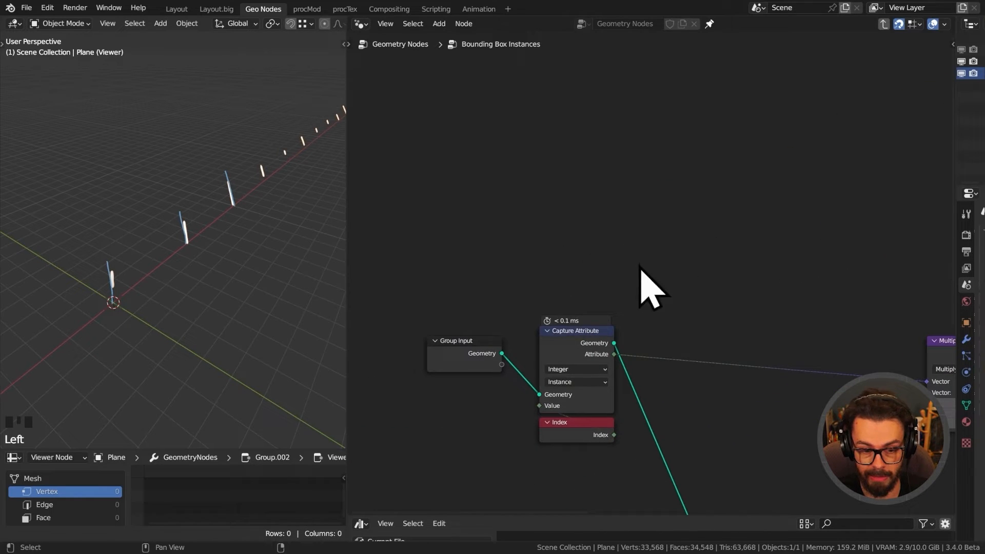
{"action": "left_click", "coordinate": [583, 339], "text": "alt+shift"}
Delete the Viewer node after Mesh to Points and move the Group Output node closer to Instance on Points.
{"action": "scroll", "coordinate": [712, 336], "scroll_direction": "down", "scroll_amount": 2}
{"action": "middle_click_drag", "start_coordinate": [735, 343], "coordinate": [539, 288]}
{"action": "scroll", "coordinate": [569, 298], "scroll_direction": "down", "scroll_amount": 5}
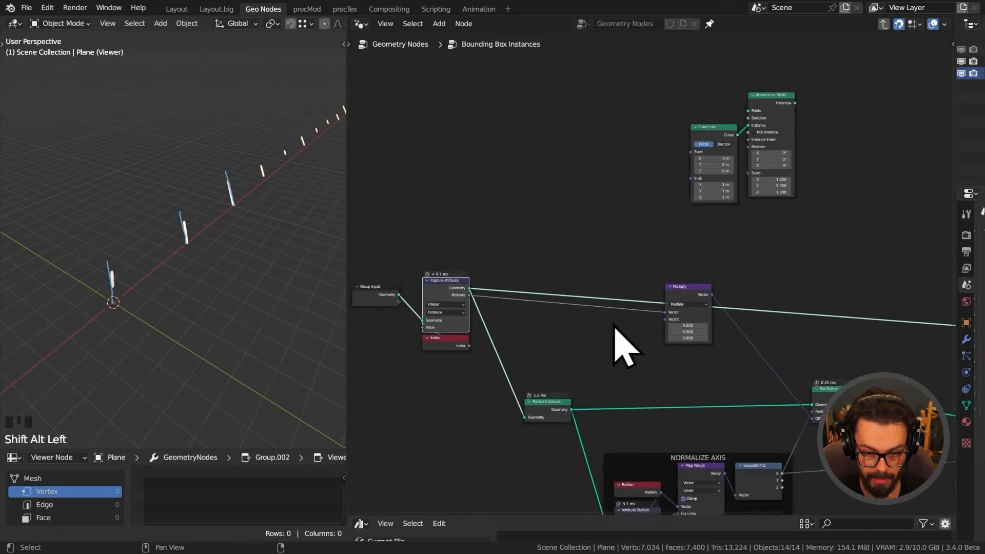
{"action": "middle_click_drag", "start_coordinate": [710, 329], "coordinate": [505, 295]}
{"action": "scroll", "coordinate": [728, 307], "scroll_direction": "down", "scroll_amount": 3}
{"action": "left_click_drag", "start_coordinate": [892, 387], "coordinate": [852, 329]}
{"action": "key", "text": "x"}
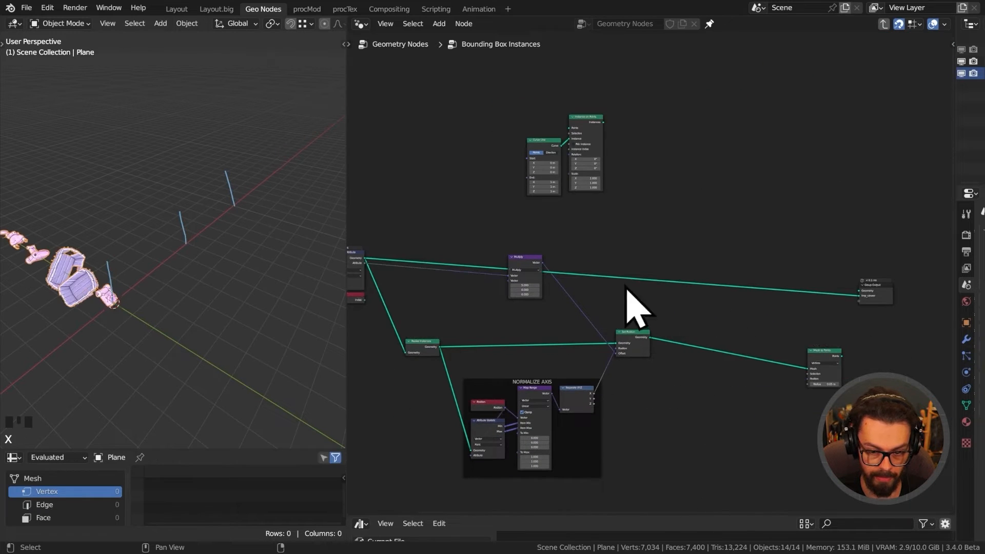
{"action": "left_click_drag", "start_coordinate": [886, 297], "coordinate": [741, 195]}
{"action": "middle_click_drag", "start_coordinate": [142, 245], "coordinate": [199, 218], "text": "shift"}
Insert an Instances to Points node on the link between Capture Attribute's Geometry output and Group Output.
{"action": "right_click", "coordinate": [567, 198]}
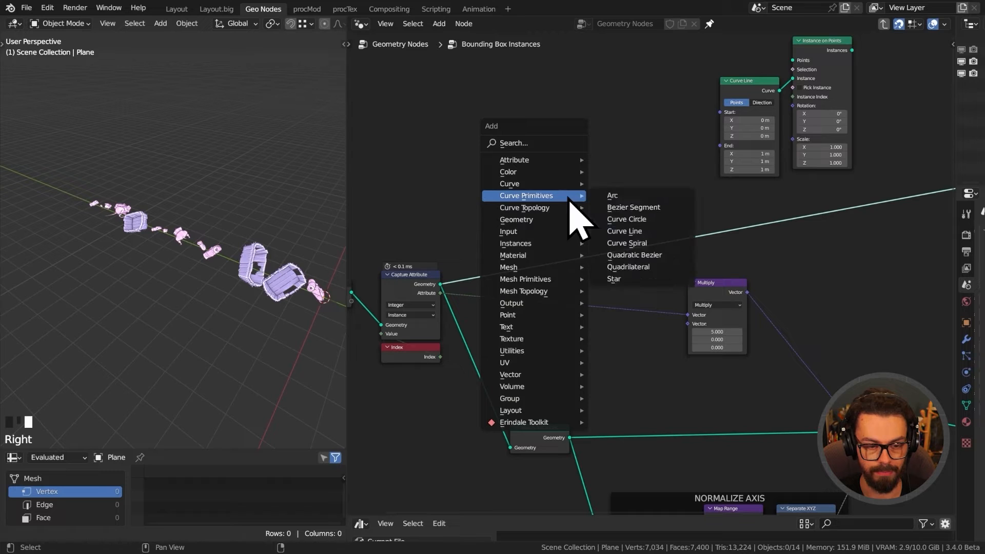
{"action": "mouse_move", "coordinate": [544, 245]}
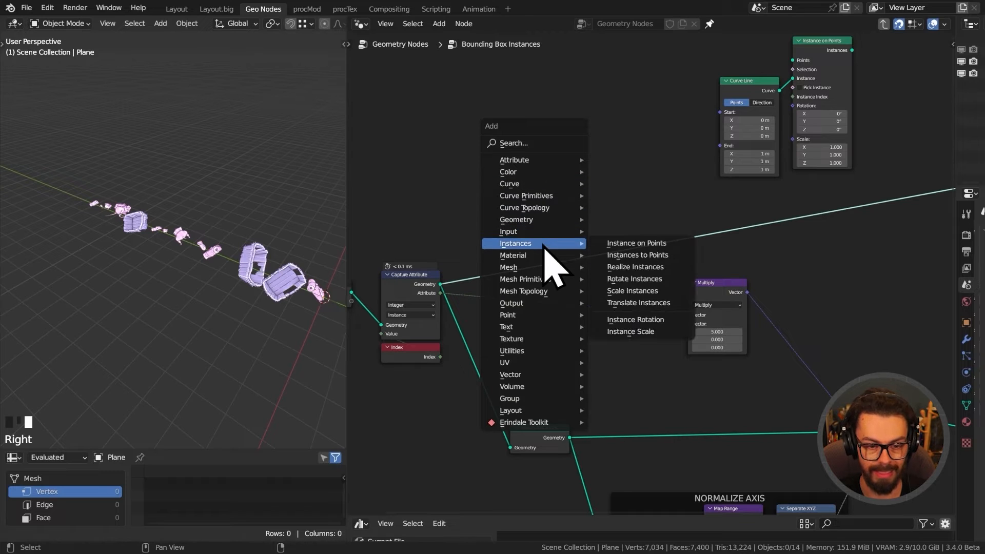
{"action": "left_click", "coordinate": [657, 255]}
{"action": "left_click", "coordinate": [631, 246]}
{"action": "middle_click_drag", "start_coordinate": [274, 264], "coordinate": [152, 333], "text": "shift"}
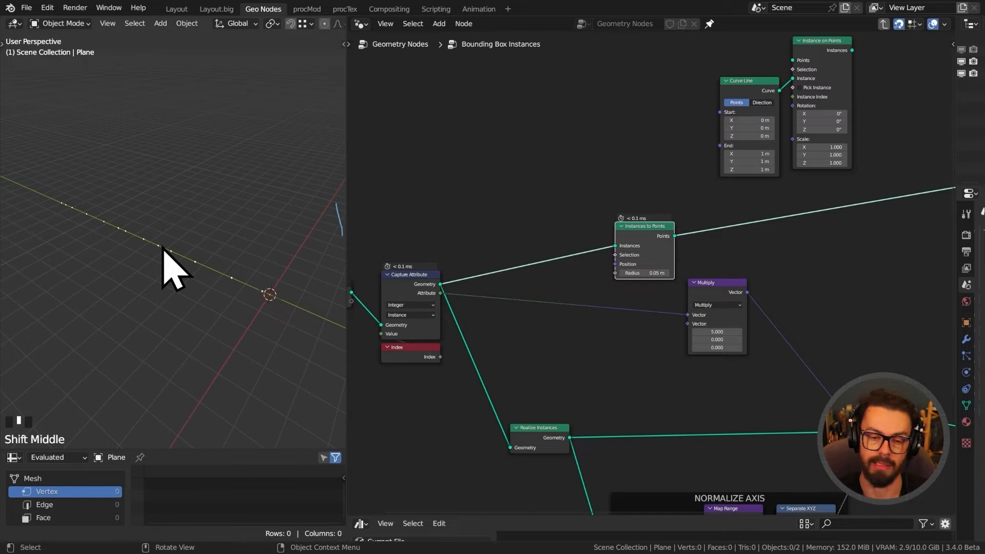
Reposition Multiply and Instances to Points, feed Multiply's Vector into the Position input, and set the point radius to 0.39 m.
{"action": "middle_click_drag", "start_coordinate": [504, 200], "coordinate": [534, 225], "text": "shift"}
{"action": "scroll", "coordinate": [632, 259], "scroll_direction": "up", "scroll_amount": 2}
{"action": "left_click_drag", "start_coordinate": [704, 266], "coordinate": [737, 210]}
{"action": "left_click_drag", "start_coordinate": [714, 294], "coordinate": [854, 359]}
{"action": "key", "text": "g"}
{"action": "left_click", "coordinate": [696, 341]}
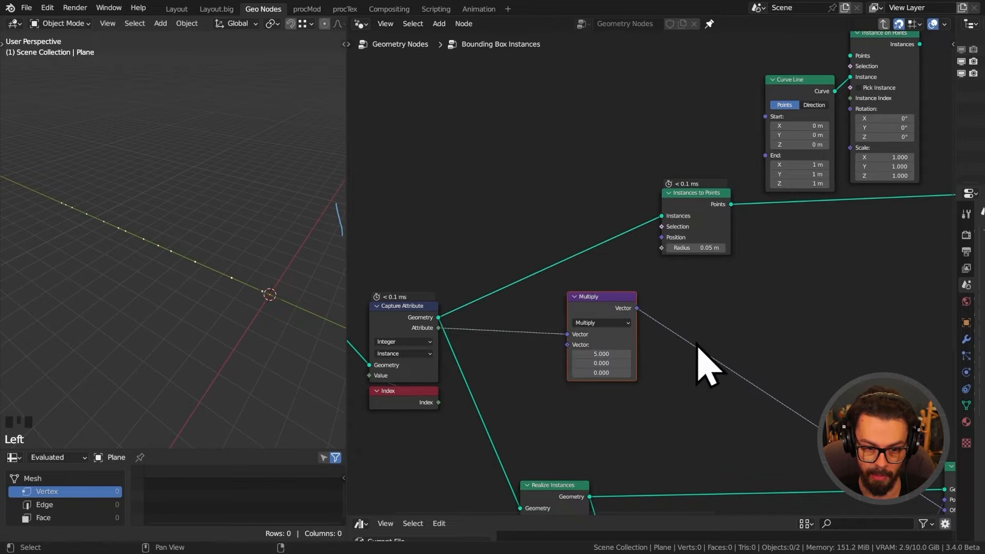
{"action": "left_click_drag", "start_coordinate": [637, 309], "coordinate": [676, 246]}
{"action": "middle_click_drag", "start_coordinate": [259, 217], "coordinate": [242, 248], "text": "shift"}
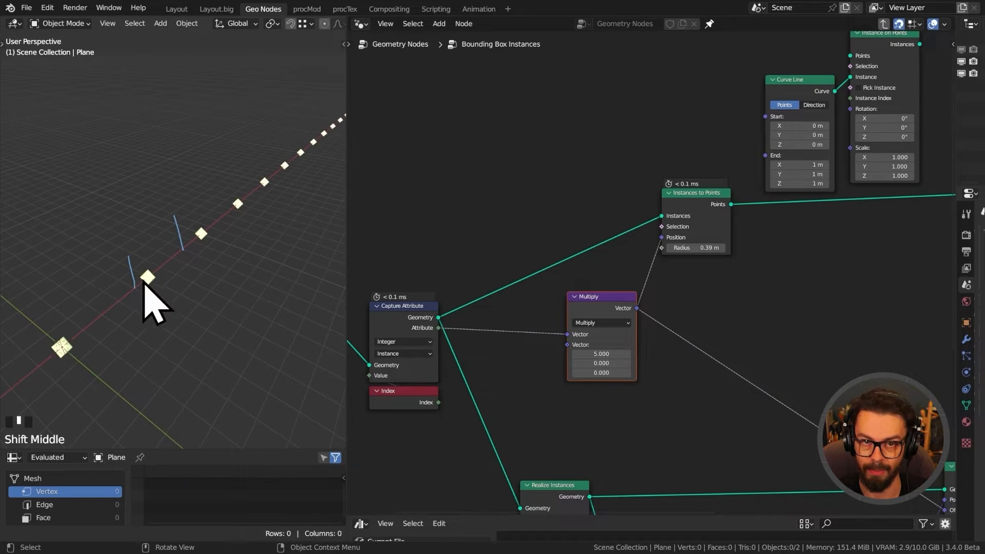
Preview the outputs of the Set Position and Mesh to Points nodes in the viewport.
{"action": "middle_click_drag", "start_coordinate": [747, 277], "coordinate": [579, 204]}
{"action": "scroll", "coordinate": [656, 283], "scroll_direction": "down", "scroll_amount": 1}
{"action": "left_click", "coordinate": [782, 377], "text": "alt+shift"}
{"action": "middle_click_drag", "start_coordinate": [841, 371], "coordinate": [712, 345]}
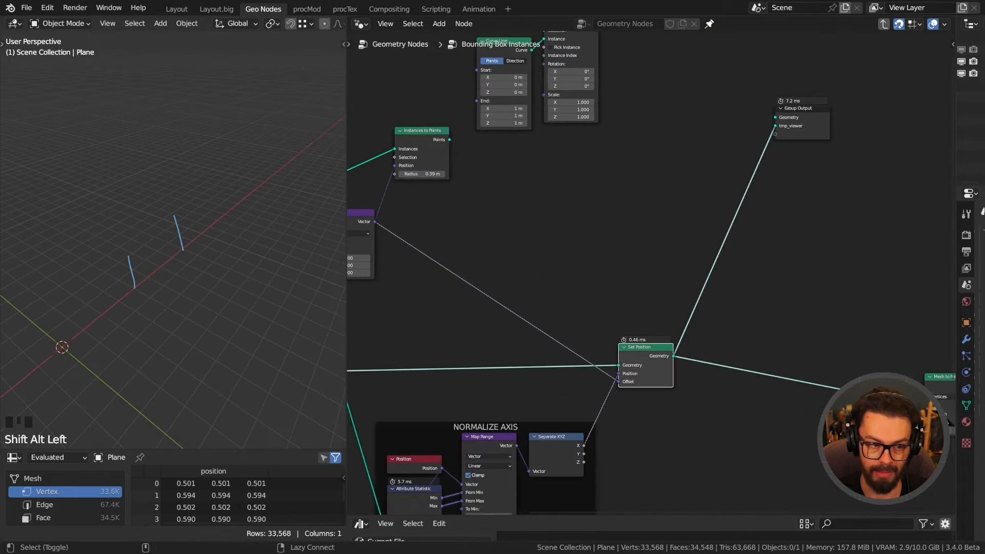
{"action": "left_click", "coordinate": [934, 385], "text": "alt+shift"}
Erase the blue annotation strokes in the viewport and place the Mesh to Points node close beside Set Position.
{"action": "left_click_drag", "start_coordinate": [904, 345], "coordinate": [942, 401]}
{"action": "left_click_drag", "start_coordinate": [942, 401], "coordinate": [868, 394]}
{"action": "right_click_drag", "start_coordinate": [133, 257], "coordinate": [198, 213]}
{"action": "left_click_drag", "start_coordinate": [884, 414], "coordinate": [742, 391]}
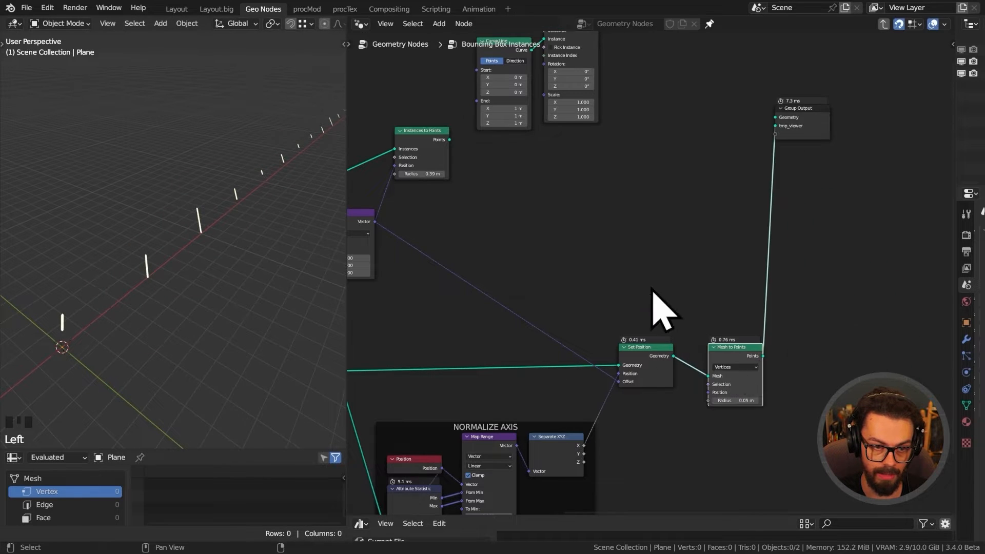
Move Curve Line and Instance on Points beside Instances to Points, connect its Points output to Instance on Points, and preview the instances.
{"action": "middle_click_drag", "start_coordinate": [637, 203], "coordinate": [712, 303]}
{"action": "left_click_drag", "start_coordinate": [724, 281], "coordinate": [597, 113]}
{"action": "key", "text": "g"}
{"action": "left_click", "coordinate": [634, 162]}
{"action": "left_click_drag", "start_coordinate": [524, 240], "coordinate": [656, 174]}
{"action": "left_click", "coordinate": [693, 175], "text": "alt+shift"}
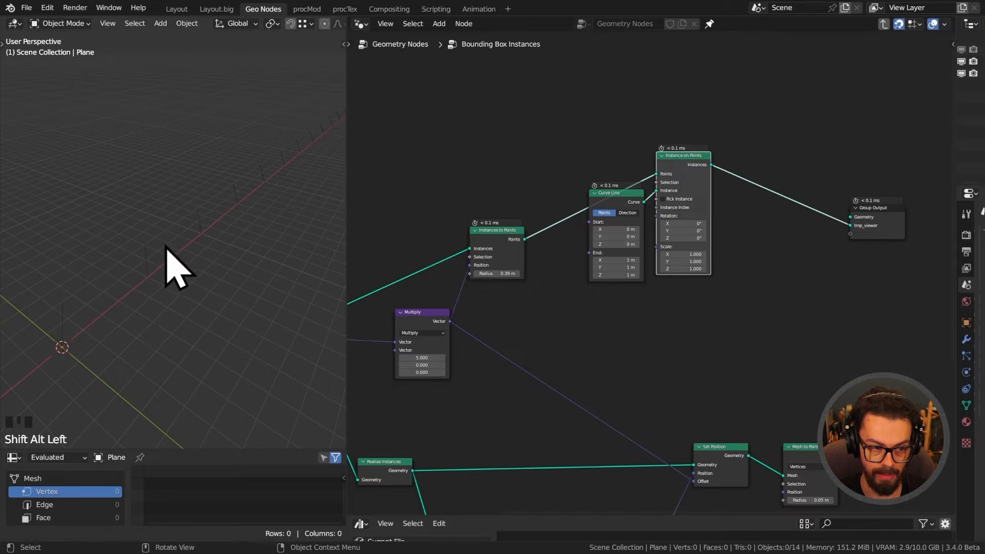
{"action": "middle_click_drag", "start_coordinate": [150, 259], "coordinate": [179, 245]}
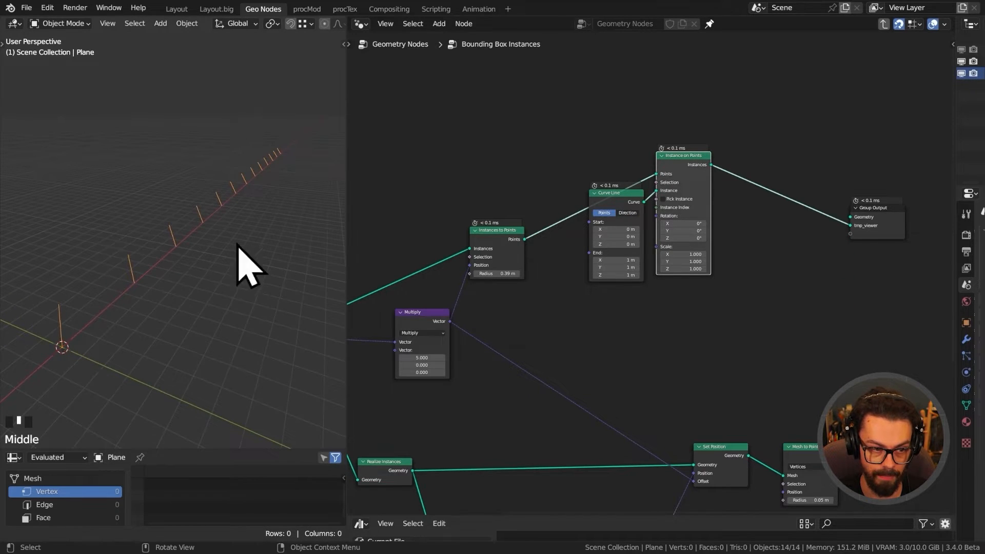
Group Instances to Points, Curve Line and Instance on Points in a frame labelled STORAGE.
{"action": "middle_click_drag", "start_coordinate": [581, 225], "coordinate": [655, 248]}
{"action": "scroll", "coordinate": [512, 205], "scroll_direction": "up", "scroll_amount": 2}
{"action": "left_click_drag", "start_coordinate": [509, 232], "coordinate": [595, 135]}
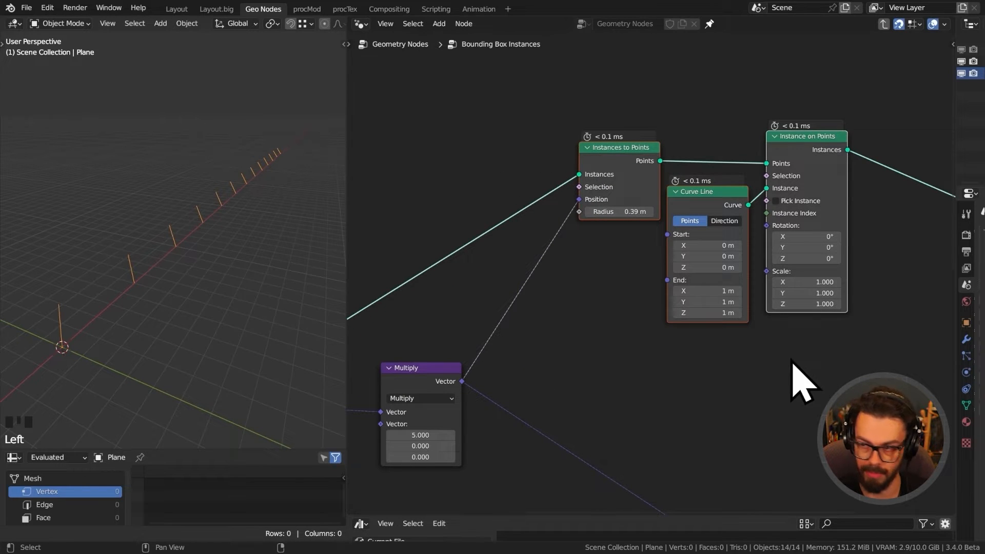
{"action": "key", "text": "ctrl+j"}
{"action": "left_click", "coordinate": [778, 334]}
{"action": "key", "text": "F2"}
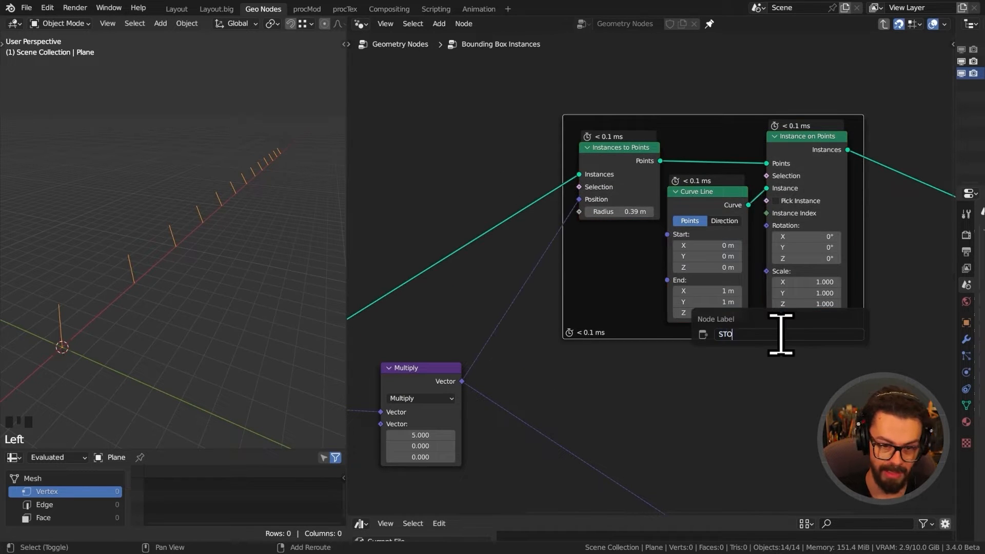
{"action": "key", "text": "Return"}
{"action": "scroll", "coordinate": [785, 378], "scroll_direction": "down", "scroll_amount": 3}
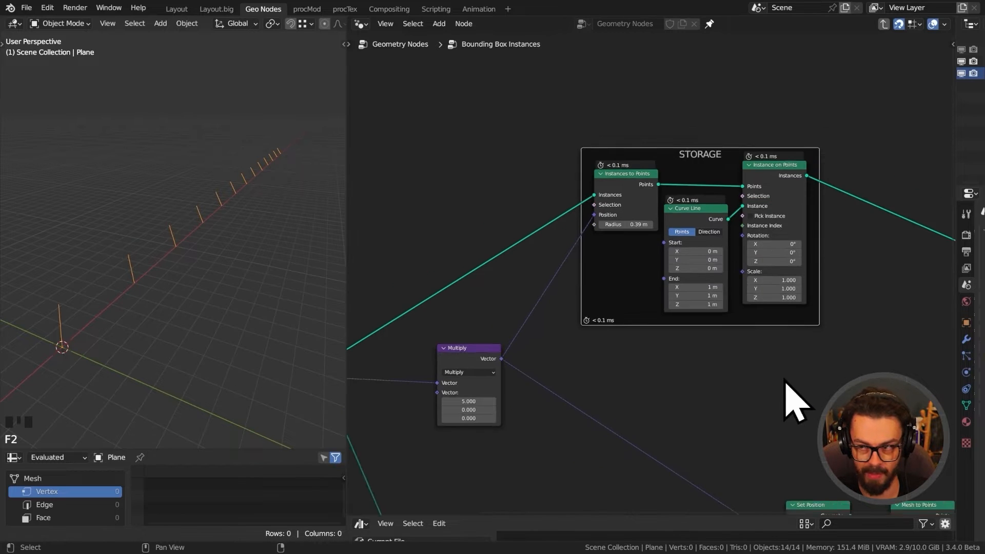
Move Set Position and Mesh to Points closer to the NORMALIZE AXIS frame and shift the STORAGE frame nearer Group Output.
{"action": "middle_click_drag", "start_coordinate": [784, 378], "coordinate": [785, 325]}
{"action": "middle_click_drag", "start_coordinate": [699, 335], "coordinate": [747, 278]}
{"action": "mouse_move", "coordinate": [519, 239]}
{"action": "left_mouse_down"}
{"action": "mouse_move", "coordinate": [512, 246]}
{"action": "mouse_move", "coordinate": [528, 249]}
{"action": "left_mouse_up"}
{"action": "middle_click_drag", "start_coordinate": [703, 369], "coordinate": [567, 244]}
{"action": "middle_click_drag", "start_coordinate": [728, 266], "coordinate": [591, 237]}
{"action": "left_click_drag", "start_coordinate": [590, 184], "coordinate": [746, 326]}
{"action": "key", "text": "g"}
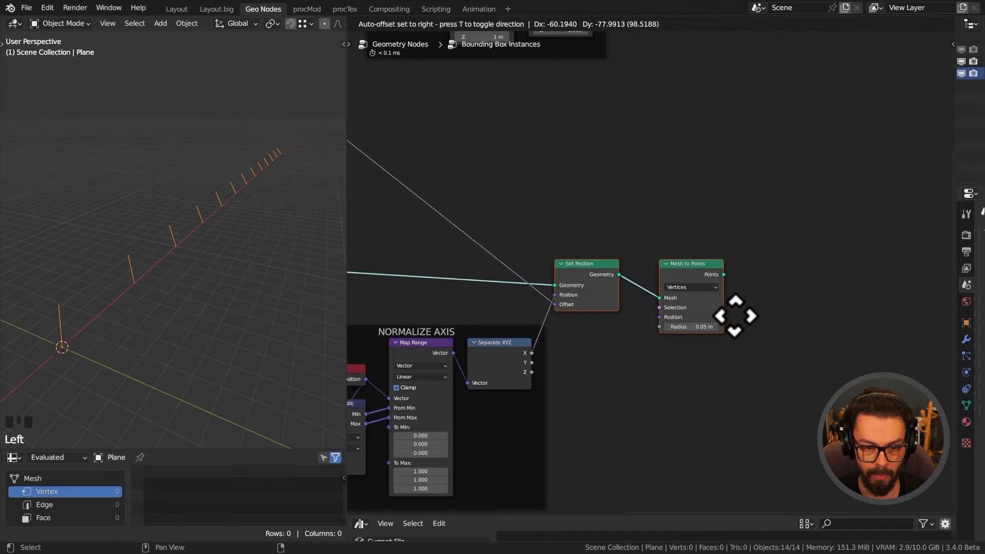
{"action": "left_click", "coordinate": [737, 316]}
{"action": "middle_click_drag", "start_coordinate": [713, 239], "coordinate": [670, 354]}
{"action": "middle_click_drag", "start_coordinate": [568, 263], "coordinate": [635, 315]}
{"action": "left_click_drag", "start_coordinate": [620, 224], "coordinate": [716, 252]}
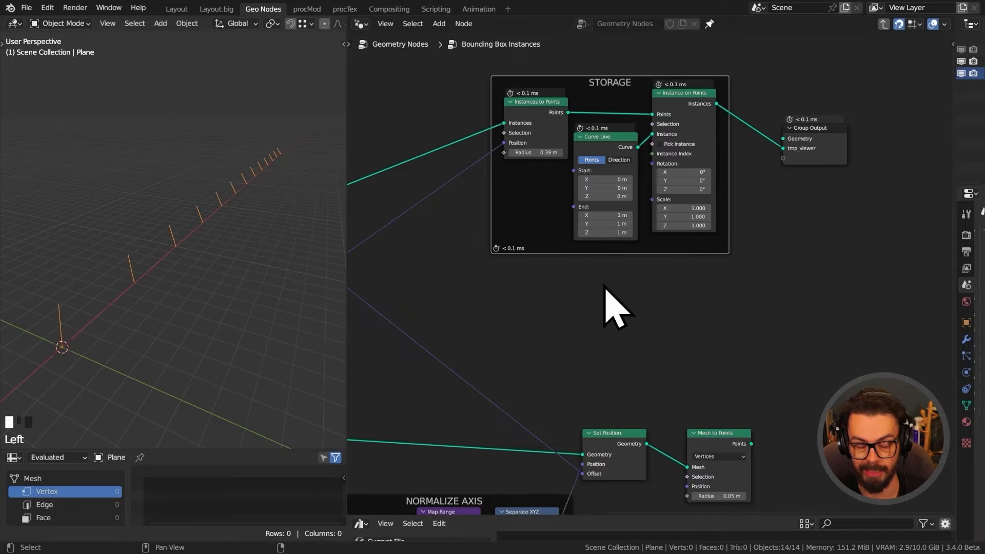
Insert a Capture Attribute node between the STORAGE frame and Group Output, with its data type set to Vector.
{"action": "key", "text": "shift+a"}
{"action": "left_click", "coordinate": [771, 109]}
{"action": "left_click", "coordinate": [793, 108]}
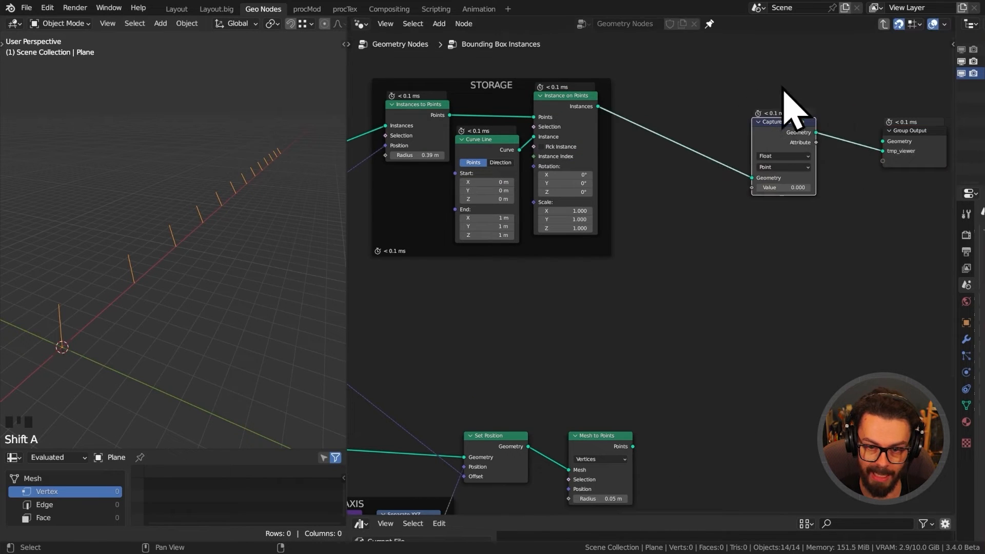
{"action": "left_click_drag", "start_coordinate": [780, 77], "coordinate": [919, 176]}
{"action": "left_click_drag", "start_coordinate": [807, 151], "coordinate": [809, 270]}
{"action": "middle_click_drag", "start_coordinate": [789, 259], "coordinate": [655, 249]}
{"action": "scroll", "coordinate": [661, 259], "scroll_direction": "up", "scroll_amount": 7}
{"action": "left_click", "coordinate": [661, 260]}
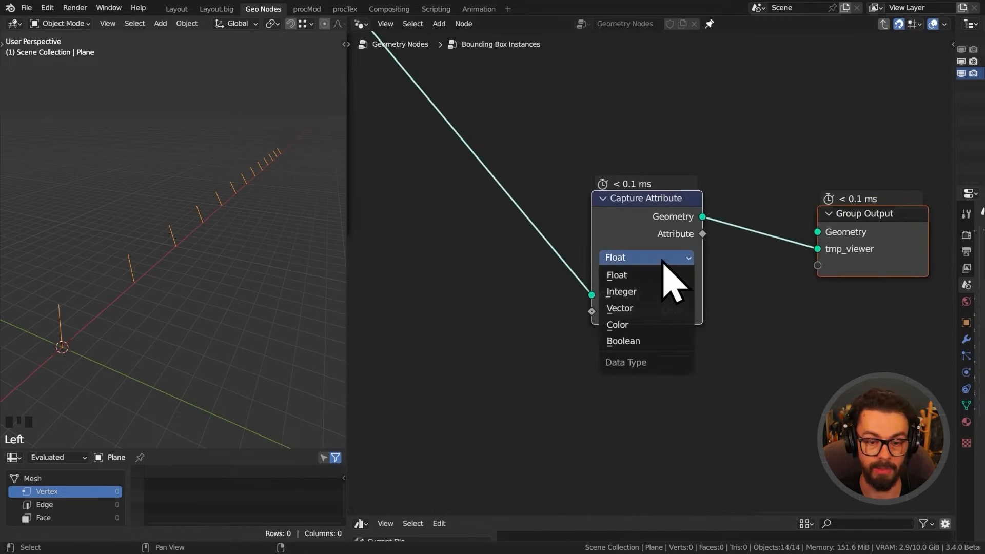
{"action": "left_click", "coordinate": [659, 308]}
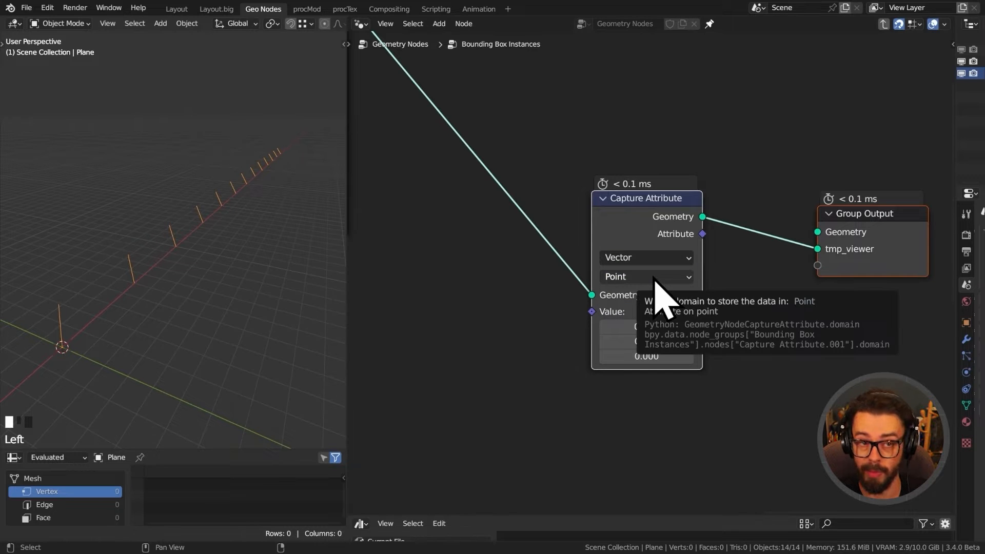
Annotate both ends of the first instanced line in the viewport and choose Point as the new Capture Attribute node's domain.
{"action": "mouse_move", "coordinate": [195, 246]}
{"action": "middle_mouse_down", "text": "shift"}
{"action": "mouse_move", "coordinate": [229, 242]}
{"action": "mouse_move", "coordinate": [235, 220]}
{"action": "mouse_move", "coordinate": [182, 252]}
{"action": "middle_mouse_up", "text": "shift"}
{"action": "key", "text": "d"}
{"action": "left_click_drag", "start_coordinate": [184, 249], "coordinate": [187, 250]}
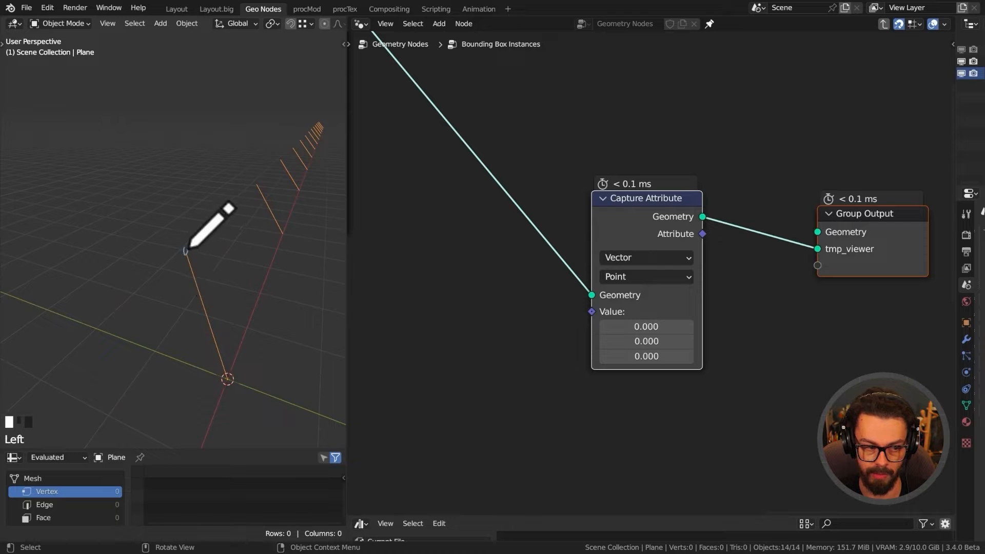
{"action": "key", "text": "d"}
{"action": "left_click_drag", "start_coordinate": [227, 368], "coordinate": [232, 375]}
{"action": "left_click", "coordinate": [610, 279]}
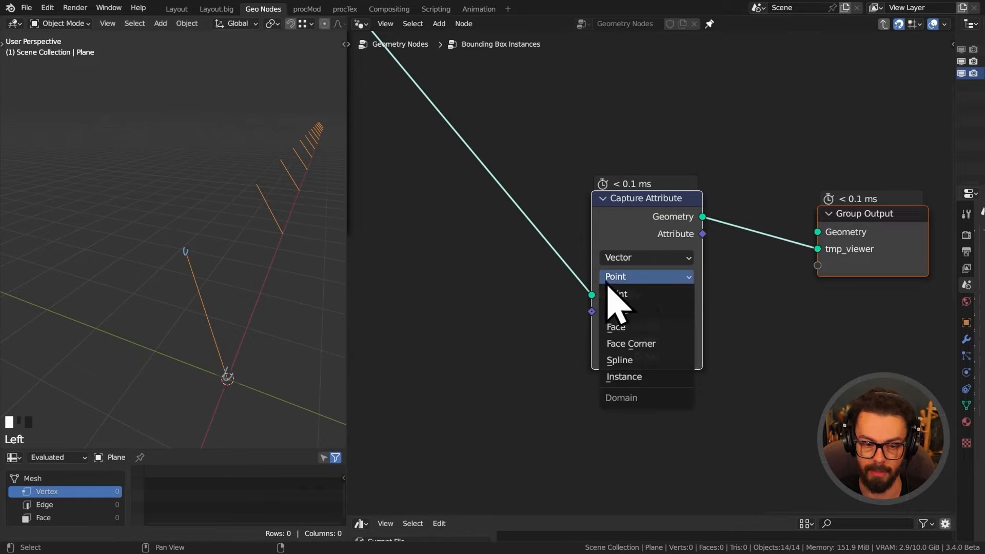
{"action": "left_click", "coordinate": [646, 295]}
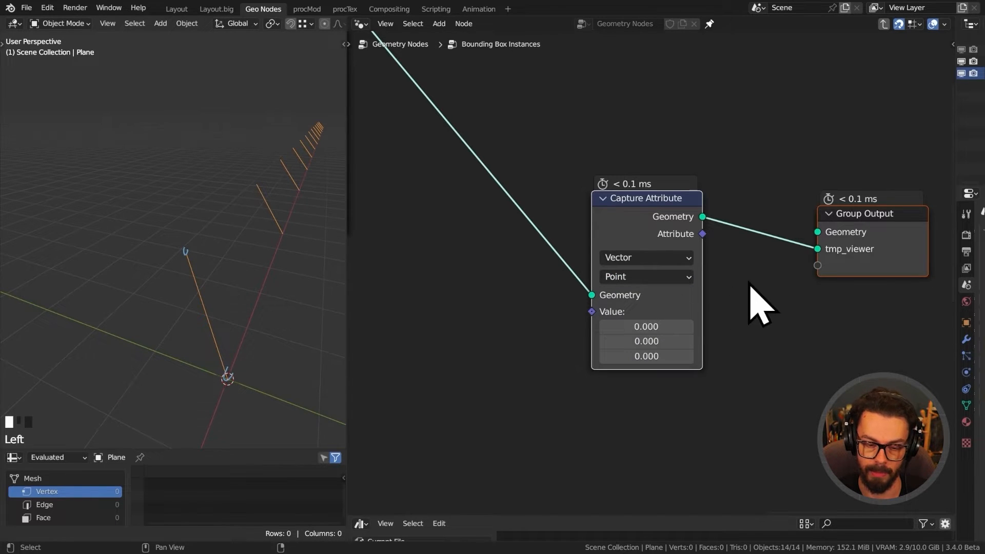
Add a Realize Instances node after Instance on Points, inside the STORAGE frame.
{"action": "middle_click_drag", "start_coordinate": [521, 161], "coordinate": [703, 293]}
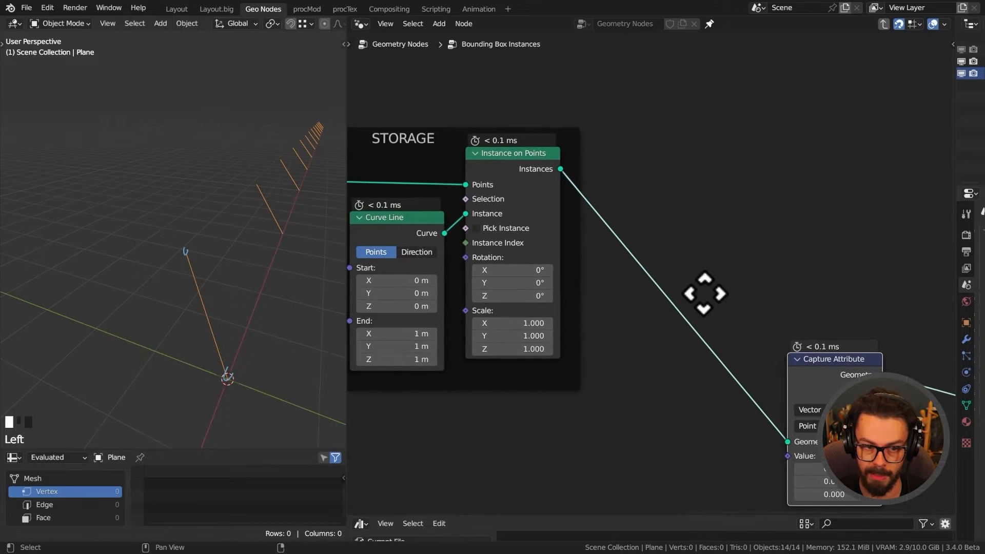
{"action": "key", "text": "shift+a"}
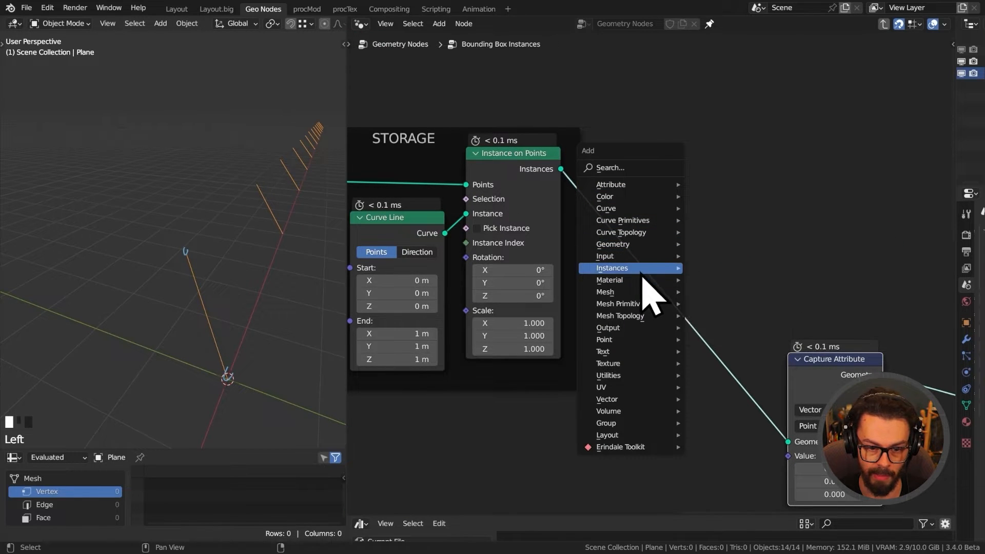
{"action": "mouse_move", "coordinate": [647, 269]}
{"action": "left_click", "coordinate": [747, 298]}
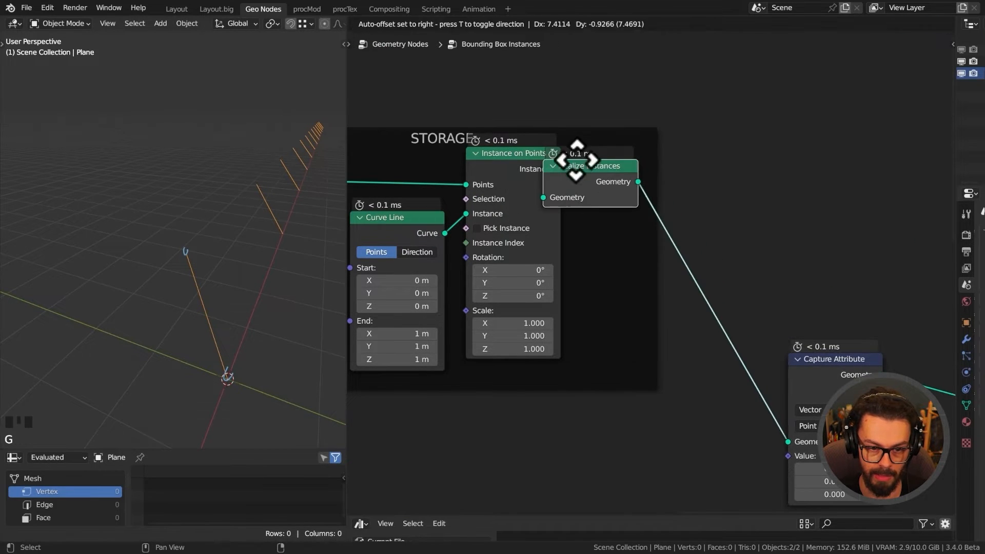
{"action": "left_click", "coordinate": [595, 154]}
Move the vector Capture Attribute and Group Output nodes together and label the Capture Attribute MIN.
{"action": "scroll", "coordinate": [767, 221], "scroll_direction": "down", "scroll_amount": 1}
{"action": "middle_click_drag", "start_coordinate": [804, 260], "coordinate": [564, 150]}
{"action": "left_click_drag", "start_coordinate": [554, 148], "coordinate": [760, 303]}
{"action": "left_click_drag", "start_coordinate": [615, 230], "coordinate": [715, 251]}
{"action": "left_click", "coordinate": [690, 245]}
{"action": "key", "text": "F2"}
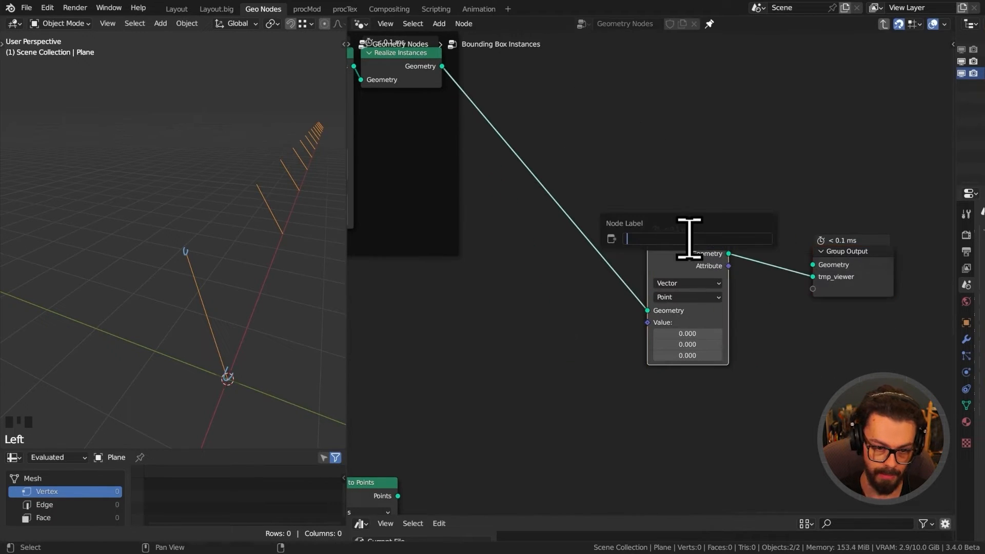
{"action": "type", "text": "MIN"}
{"action": "key", "text": "Return"}
{"action": "scroll", "coordinate": [676, 241], "scroll_direction": "up", "scroll_amount": 2}
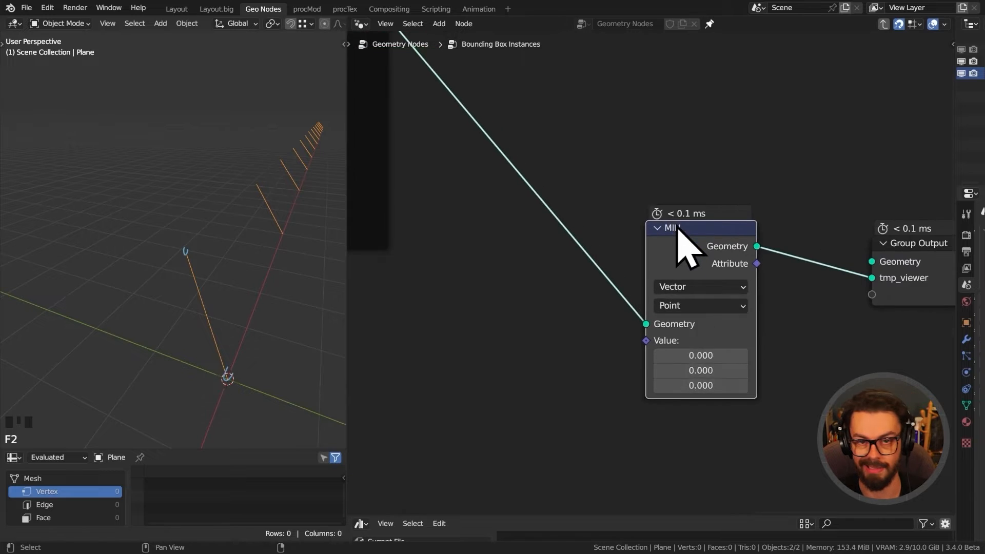
Duplicate the MIN node onto the link before Group Output and label the copy MAX.
{"action": "middle_click_drag", "start_coordinate": [683, 235], "coordinate": [626, 214]}
{"action": "key", "text": "shift+d"}
{"action": "left_click", "coordinate": [803, 221]}
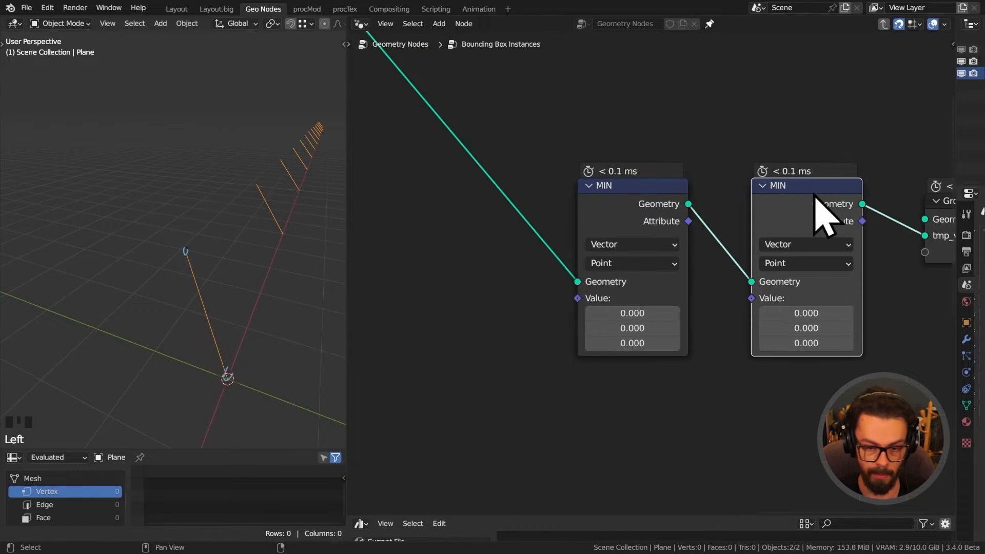
{"action": "key", "text": "F2"}
{"action": "type", "text": "MAX"}
{"action": "key", "text": "Return"}
{"action": "scroll", "coordinate": [718, 239], "scroll_direction": "down", "scroll_amount": 2}
Erase the annotation at the first line's upper end and delete the Mesh to Points node after Set Position.
{"action": "right_click", "coordinate": [195, 264]}
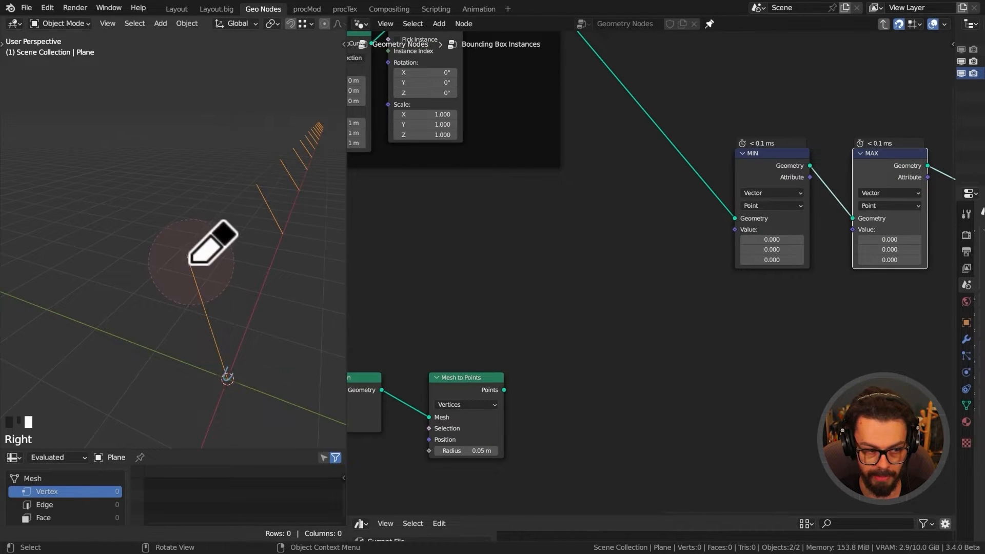
{"action": "middle_click_drag", "start_coordinate": [559, 268], "coordinate": [643, 202]}
{"action": "left_click", "coordinate": [577, 317]}
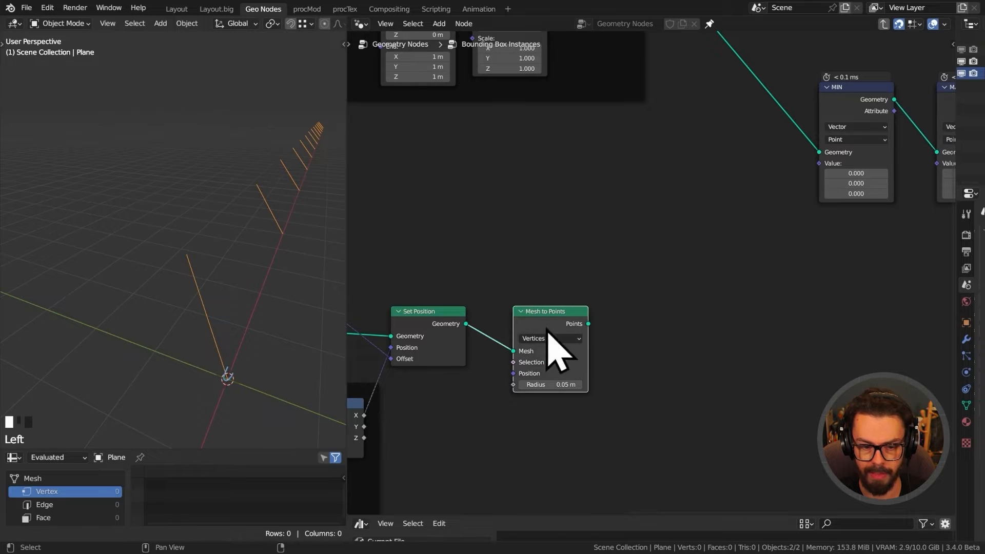
{"action": "left_click_drag", "start_coordinate": [532, 323], "coordinate": [556, 311]}
{"action": "left_click", "coordinate": [555, 310], "text": "alt+shift"}
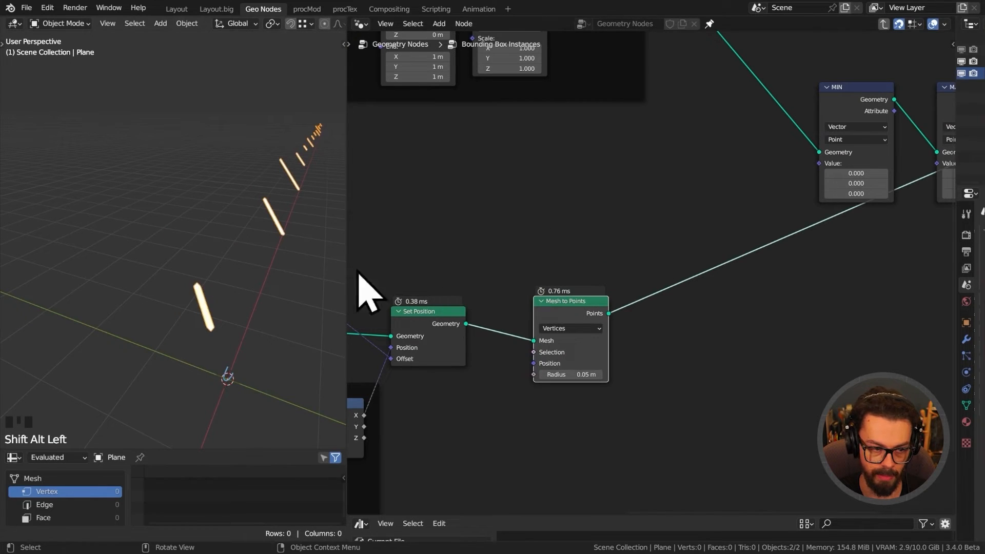
{"action": "key", "text": "x"}
Move the Set Position node further away from the NORMALIZE AXIS frame.
{"action": "middle_click_drag", "start_coordinate": [578, 326], "coordinate": [659, 257]}
{"action": "left_click", "coordinate": [574, 292]}
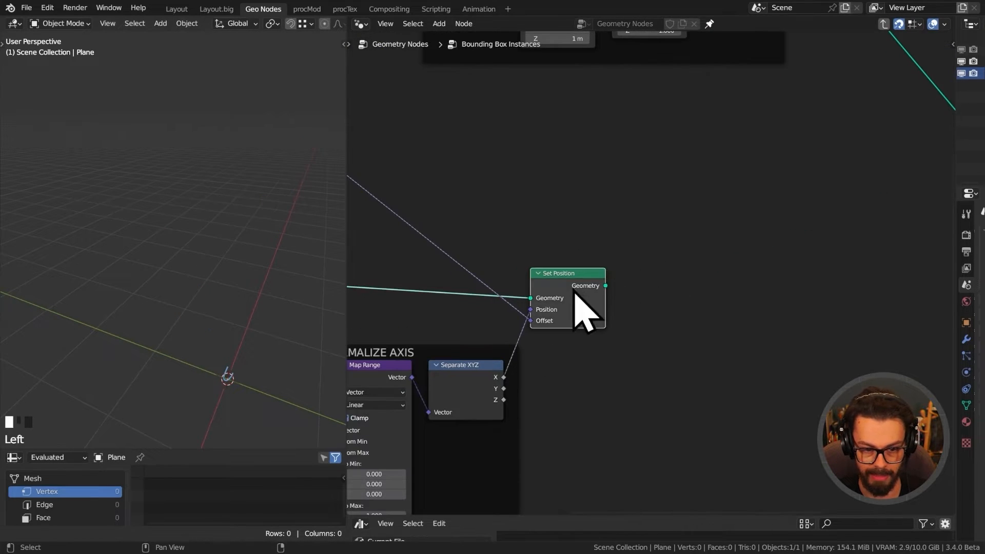
{"action": "middle_click_drag", "start_coordinate": [575, 292], "coordinate": [576, 264]}
{"action": "left_click_drag", "start_coordinate": [576, 263], "coordinate": [648, 247]}
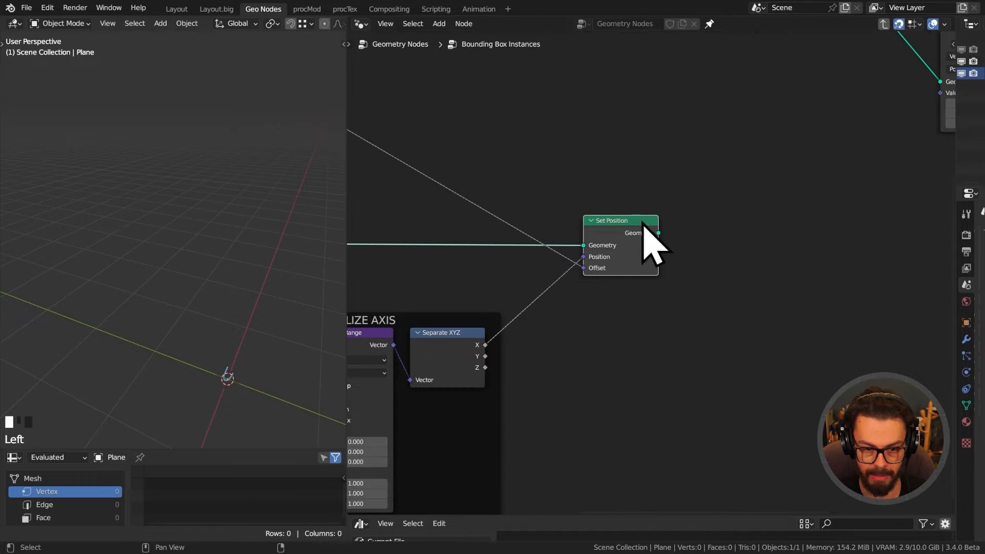
{"action": "scroll", "coordinate": [669, 251], "scroll_direction": "up", "scroll_amount": 2}
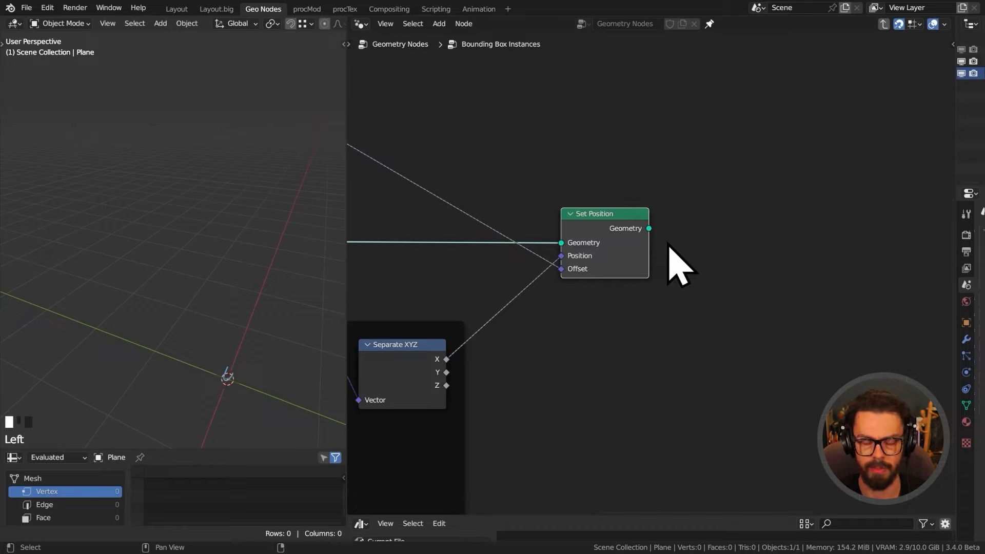
Add a Sample Index node beside Set Position.
{"action": "key", "text": "shift+a"}
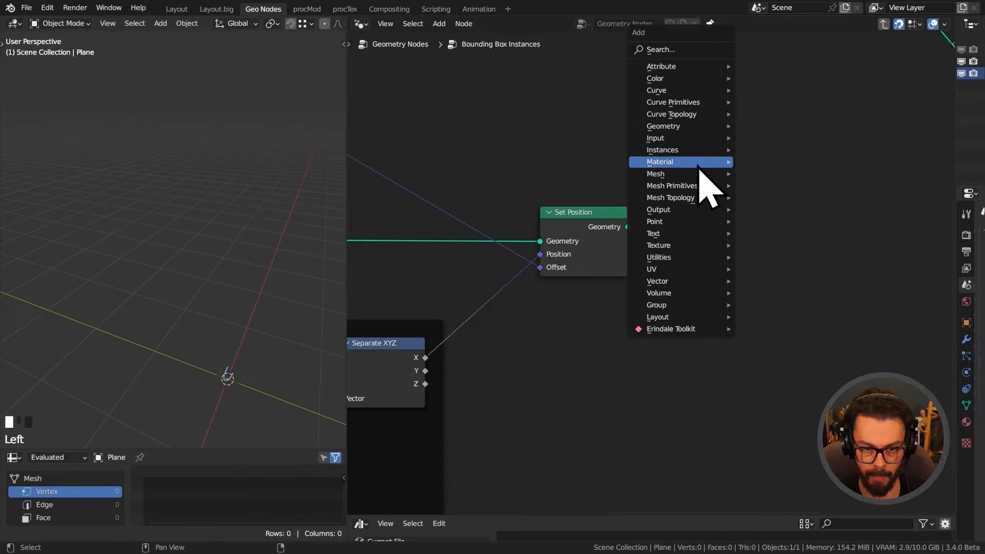
{"action": "mouse_move", "coordinate": [690, 129]}
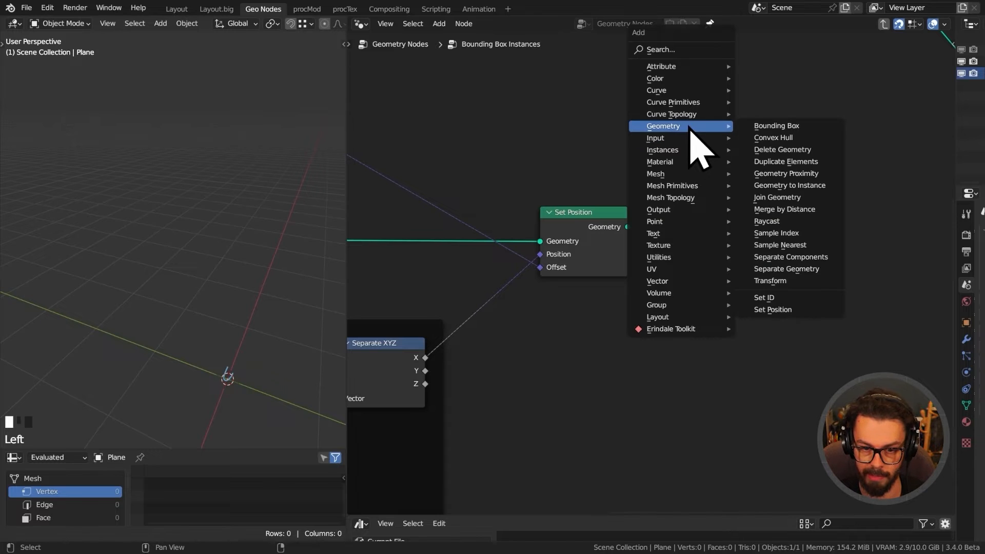
{"action": "left_click", "coordinate": [803, 234]}
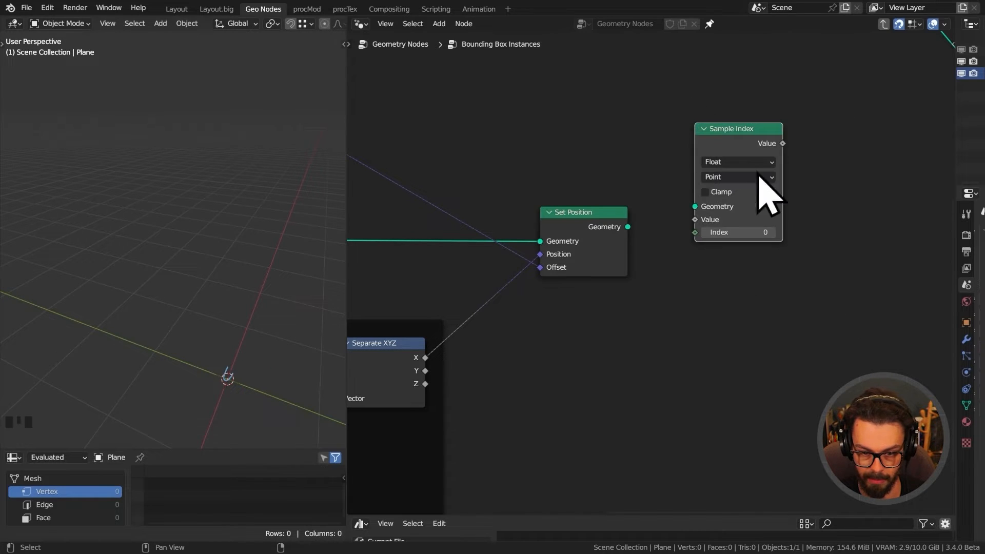
Add a Sample Nearest node between Set Position and Sample Index, shifting Sample Index further away to make room.
{"action": "left_click", "coordinate": [764, 187]}
{"action": "key", "text": "shift+a"}
{"action": "mouse_move", "coordinate": [882, 280]}
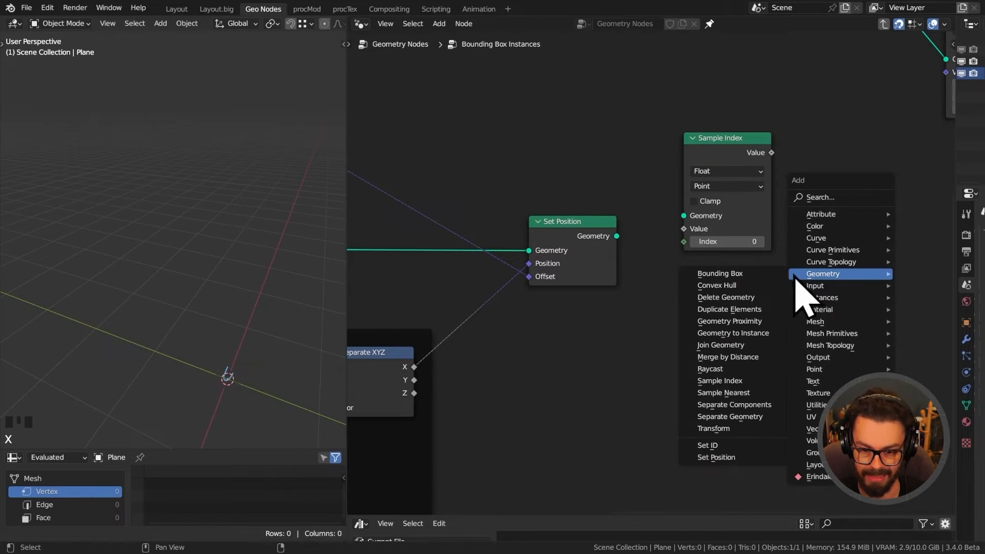
{"action": "left_click", "coordinate": [754, 392]}
{"action": "left_click", "coordinate": [653, 261]}
{"action": "left_click_drag", "start_coordinate": [710, 144], "coordinate": [828, 145]}
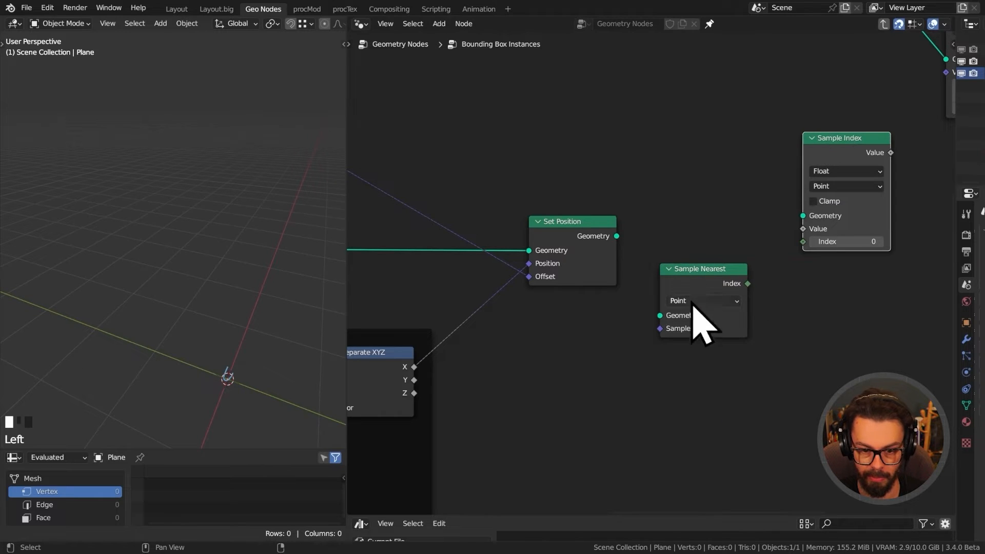
Connect Set Position's geometry to Sample Nearest and Sample Index, and link the nearest Index output to Sample Index's Index input.
{"action": "scroll", "coordinate": [757, 297], "scroll_direction": "up", "scroll_amount": 2}
{"action": "left_click_drag", "start_coordinate": [600, 218], "coordinate": [676, 356]}
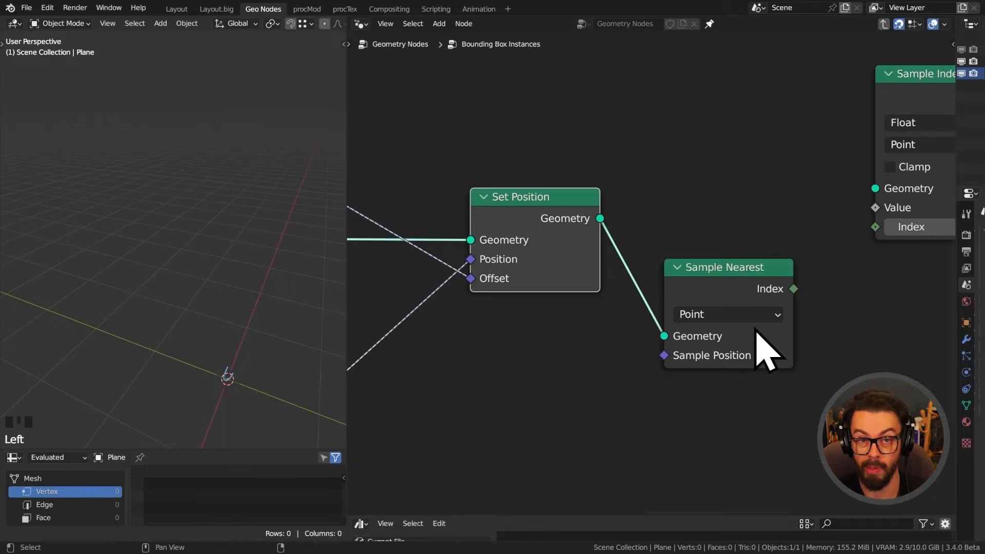
{"action": "left_click", "coordinate": [727, 298]}
{"action": "middle_click_drag", "start_coordinate": [758, 253], "coordinate": [629, 316]}
{"action": "left_click_drag", "start_coordinate": [774, 154], "coordinate": [739, 206]}
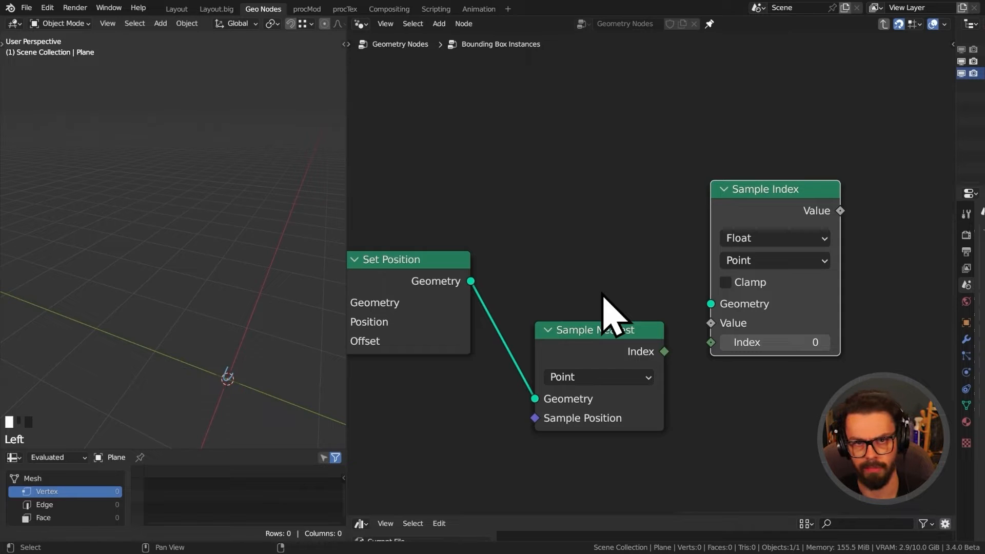
{"action": "left_click_drag", "start_coordinate": [667, 355], "coordinate": [712, 345]}
{"action": "left_click_drag", "start_coordinate": [471, 281], "coordinate": [747, 287]}
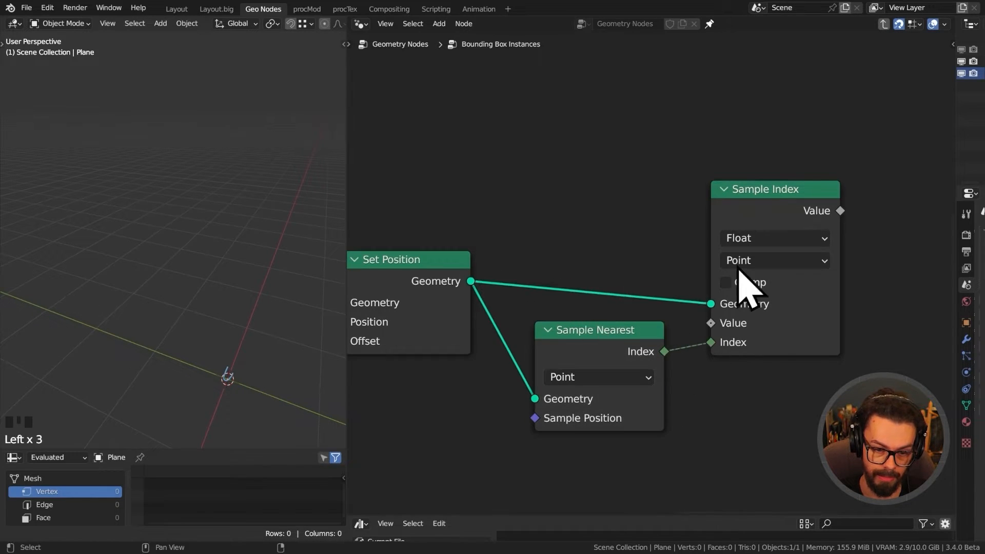
{"action": "middle_click_drag", "start_coordinate": [728, 395], "coordinate": [741, 390]}
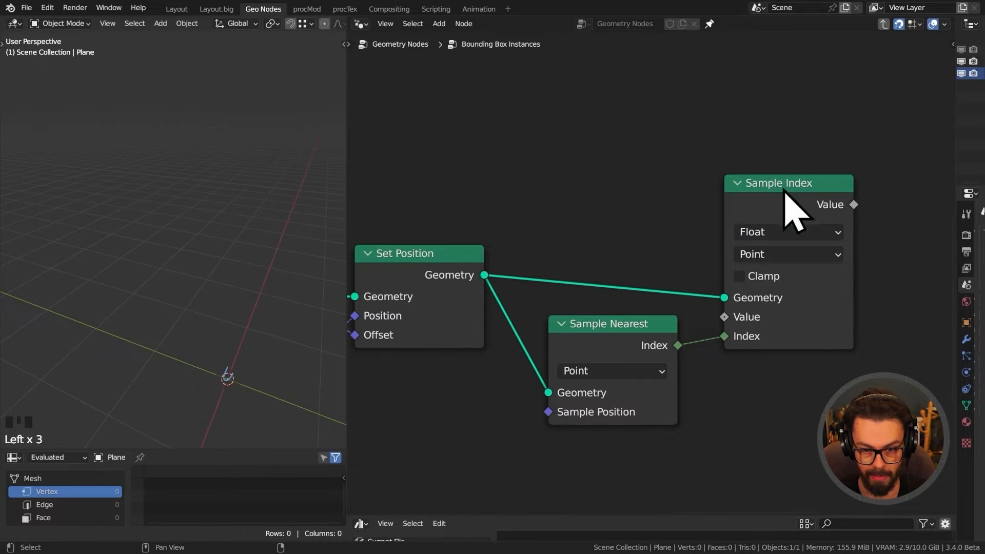
{"action": "left_click_drag", "start_coordinate": [774, 182], "coordinate": [775, 164]}
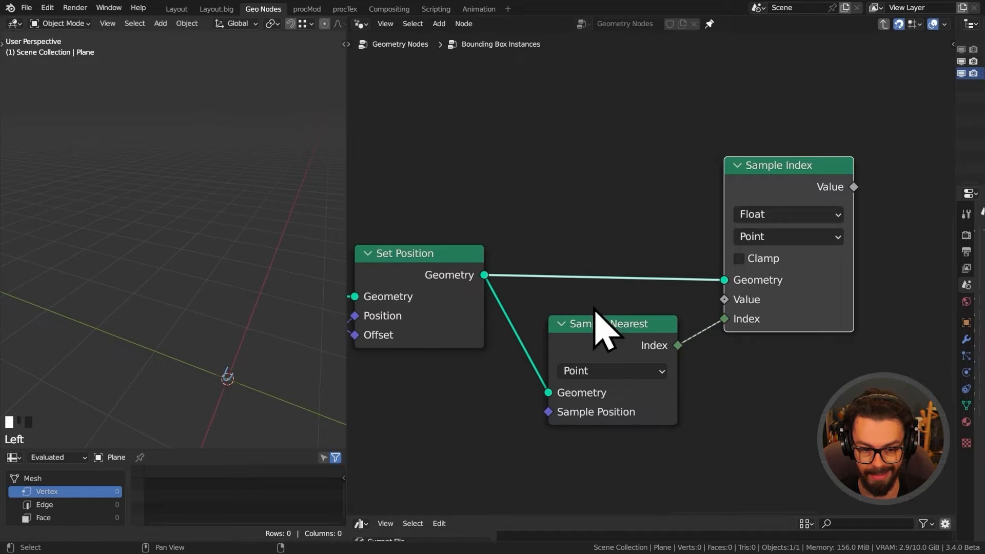
{"action": "mouse_move", "coordinate": [643, 353]}
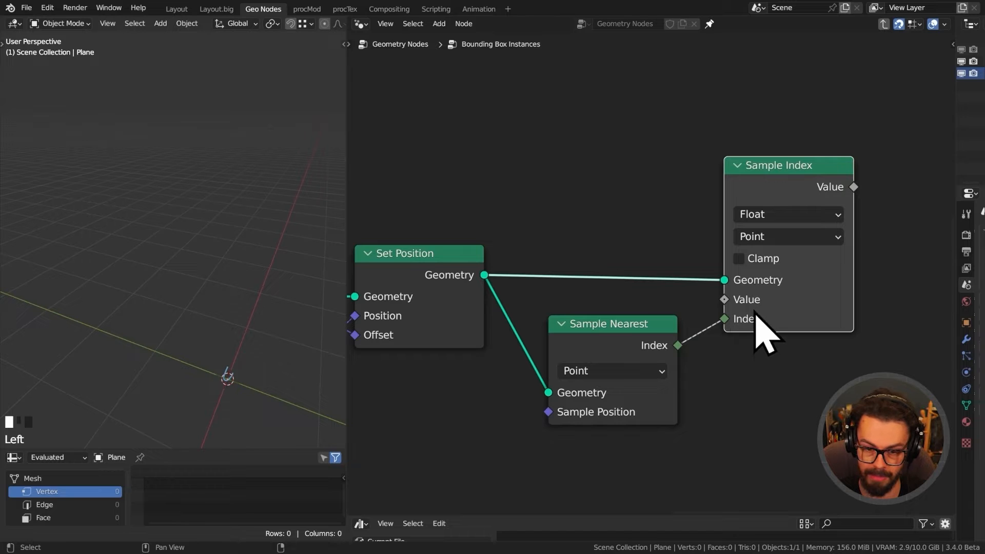
Move the NORMALIZE AXIS frame further below the link between Realize Instances and Set Position.
{"action": "scroll", "coordinate": [567, 351], "scroll_direction": "down", "scroll_amount": 2}
{"action": "middle_click_drag", "start_coordinate": [567, 352], "coordinate": [542, 330]}
{"action": "left_click", "coordinate": [515, 325]}
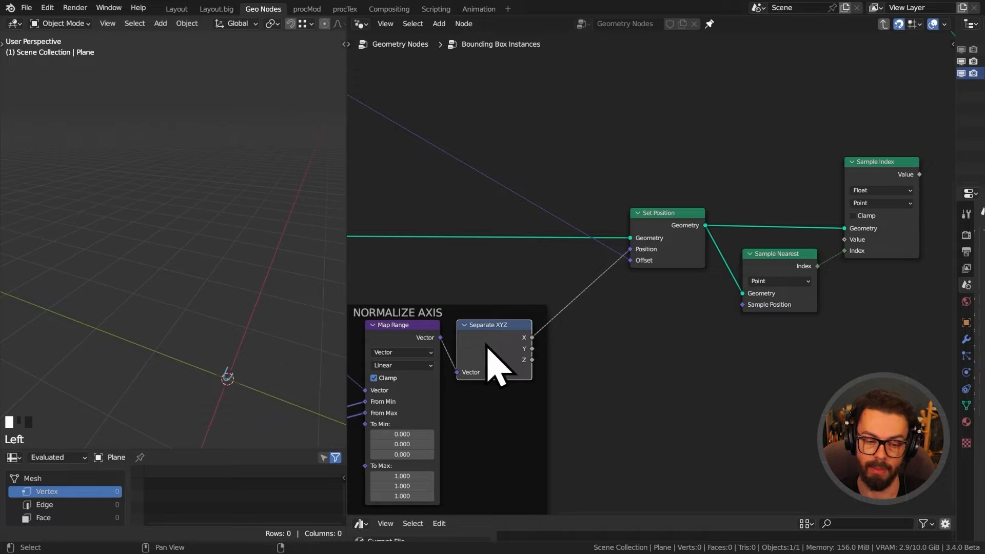
{"action": "middle_click_drag", "start_coordinate": [539, 362], "coordinate": [651, 331]}
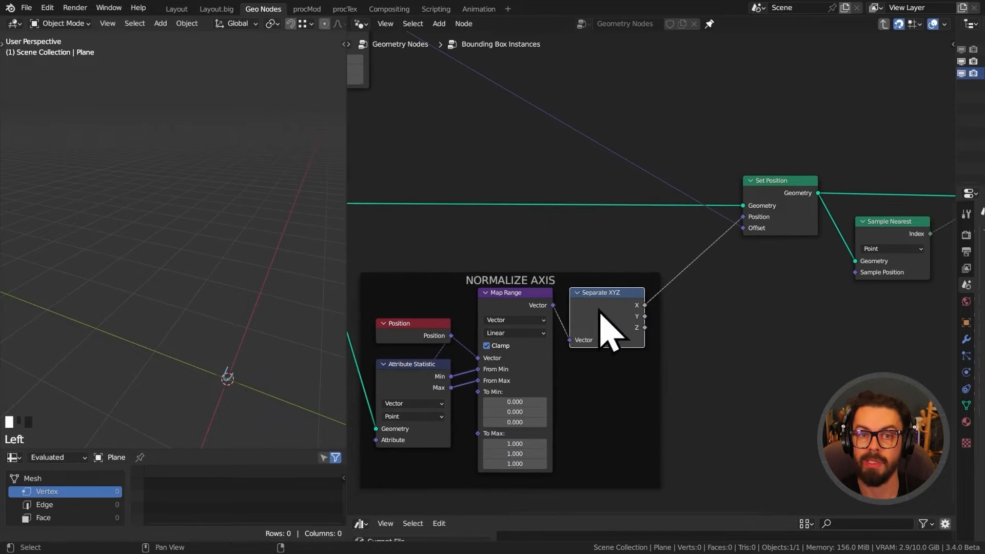
{"action": "left_click_drag", "start_coordinate": [568, 282], "coordinate": [566, 343]}
{"action": "middle_click_drag", "start_coordinate": [509, 339], "coordinate": [611, 331]}
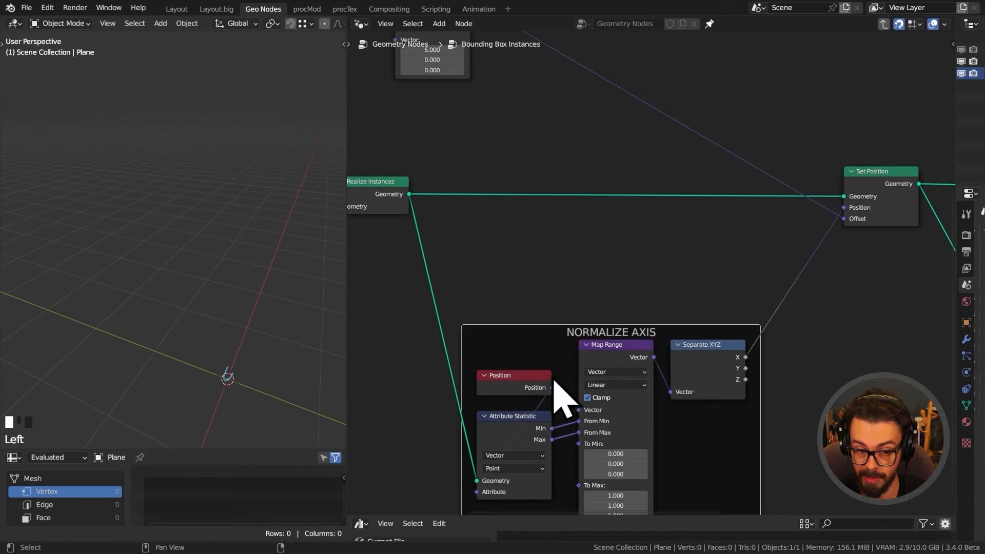
Duplicate the Position node of the NORMALIZE AXIS frame and detach the copy from the frame, placing it above.
{"action": "left_click", "coordinate": [516, 379]}
{"action": "middle_click_drag", "start_coordinate": [517, 375], "coordinate": [527, 384]}
{"action": "key", "text": "shift+d"}
{"action": "left_click", "coordinate": [531, 282]}
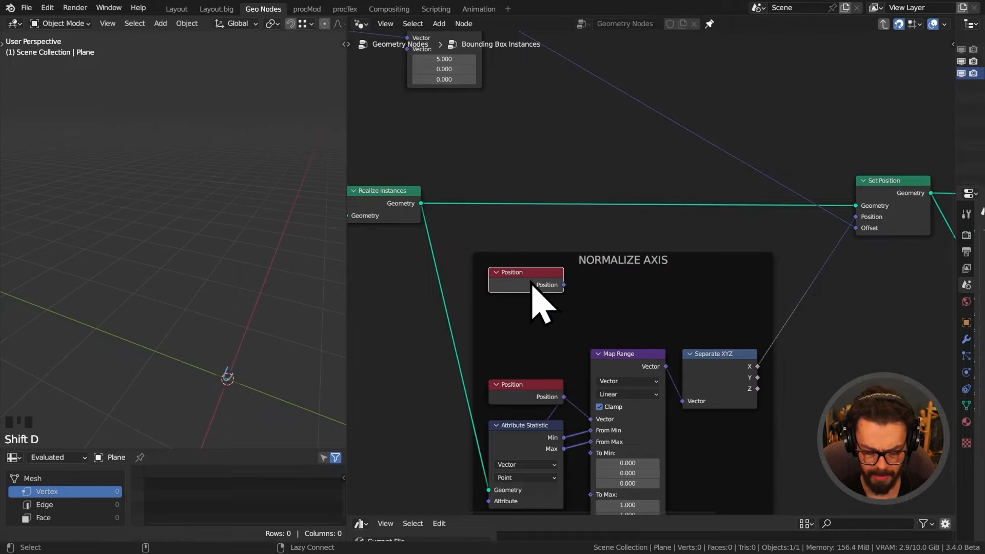
{"action": "key", "text": "alt+p"}
{"action": "middle_click_drag", "start_coordinate": [621, 287], "coordinate": [544, 281]}
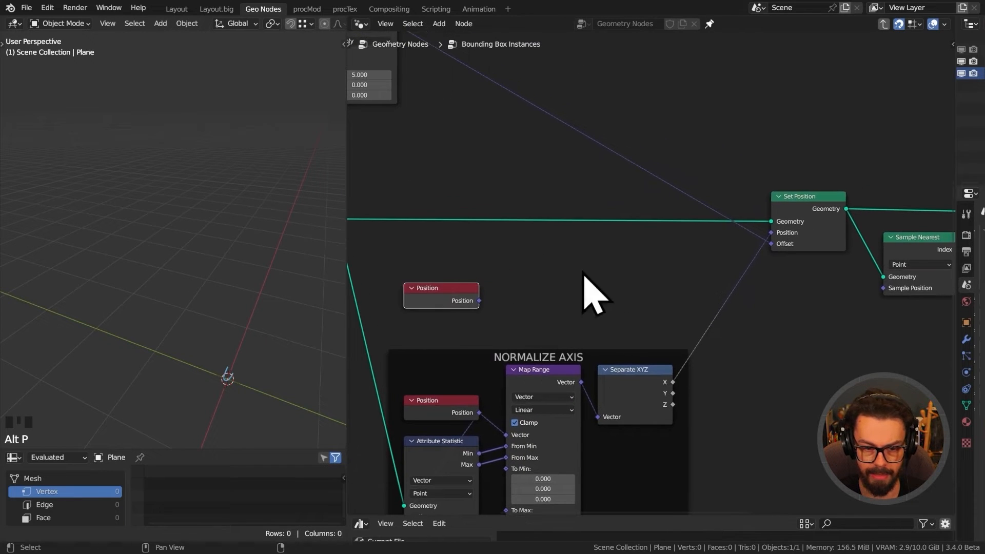
Insert a Capture Attribute node on the link between Realize Instances and Set Position, and set its data type to Vector.
{"action": "left_click", "coordinate": [818, 220]}
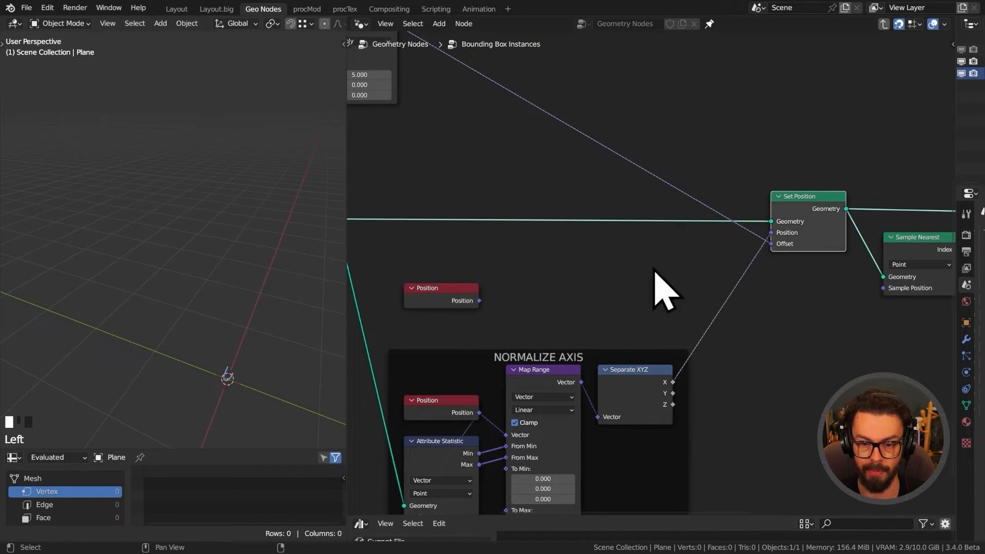
{"action": "middle_click_drag", "start_coordinate": [576, 267], "coordinate": [617, 268]}
{"action": "key", "text": "shift+a"}
{"action": "mouse_move", "coordinate": [638, 191]}
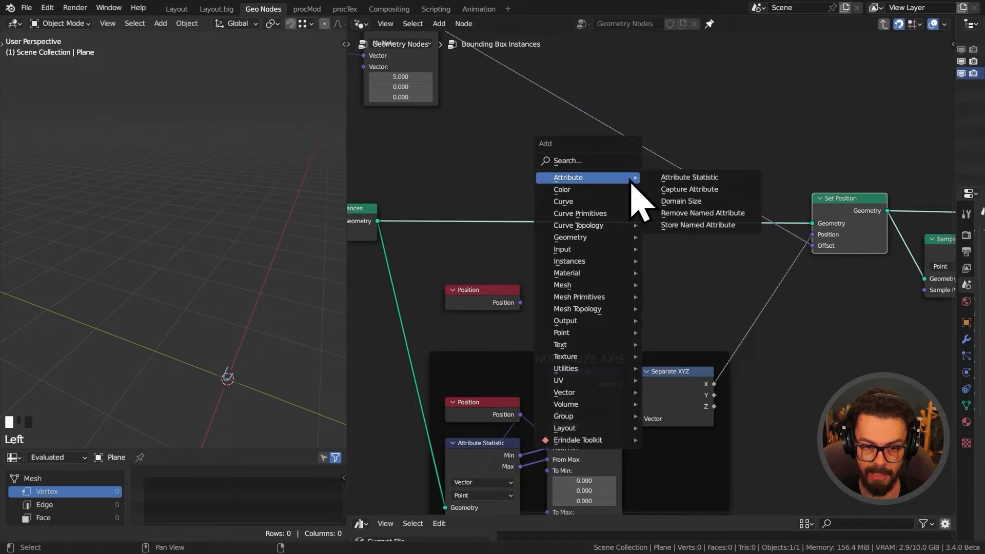
{"action": "left_click", "coordinate": [709, 194]}
{"action": "left_click", "coordinate": [588, 218]}
{"action": "scroll", "coordinate": [589, 225], "scroll_direction": "up", "scroll_amount": 2}
{"action": "left_click", "coordinate": [601, 216]}
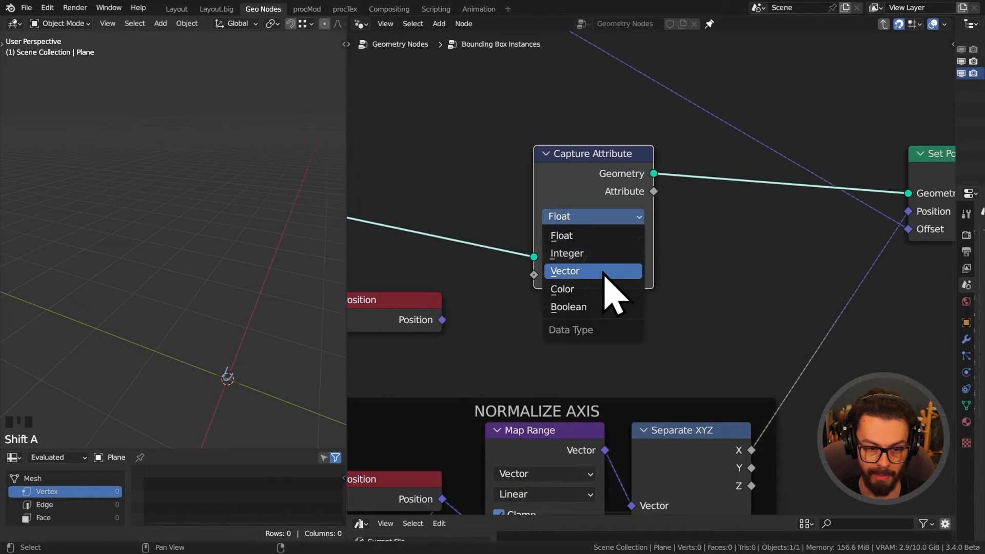
{"action": "left_click", "coordinate": [605, 268]}
Connect the duplicated Position node to Capture Attribute's Value, tuck it directly beneath, and shift both nodes away from Set Position.
{"action": "left_click_drag", "start_coordinate": [442, 318], "coordinate": [534, 275]}
{"action": "left_click_drag", "start_coordinate": [385, 326], "coordinate": [595, 314]}
{"action": "left_click_drag", "start_coordinate": [668, 327], "coordinate": [628, 271]}
{"action": "key", "text": "g"}
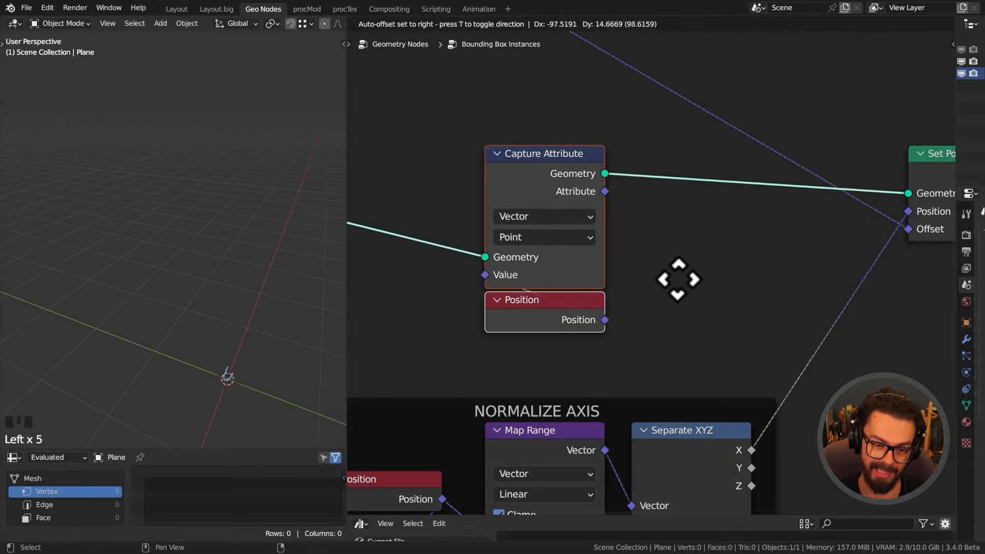
{"action": "left_click", "coordinate": [678, 279]}
{"action": "left_click", "coordinate": [679, 281]}
Split the captured attribute with a new Separate XYZ node and connect its X output to Sample Index's Value input.
{"action": "scroll", "coordinate": [677, 256], "scroll_direction": "down", "scroll_amount": 2}
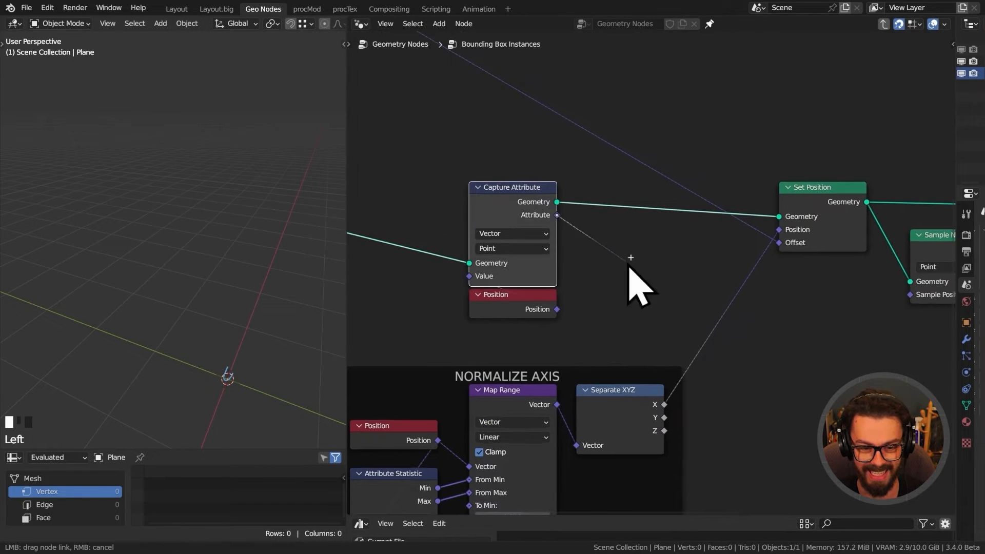
{"action": "key", "text": "shift+a"}
{"action": "type", "text": "sep"}
{"action": "key", "text": "Return"}
{"action": "left_click", "coordinate": [592, 254]}
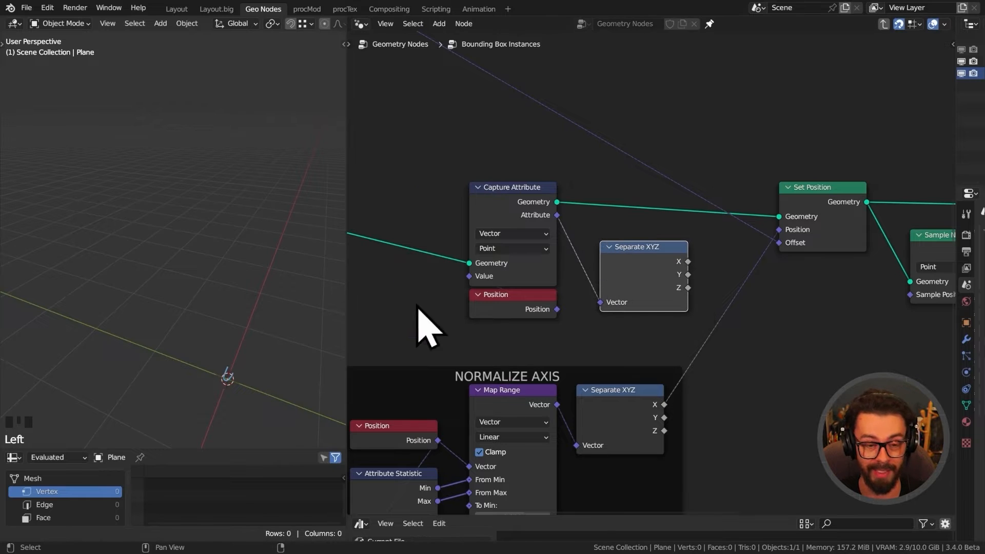
{"action": "middle_click_drag", "start_coordinate": [647, 317], "coordinate": [619, 313]}
{"action": "left_click_drag", "start_coordinate": [614, 262], "coordinate": [604, 266]}
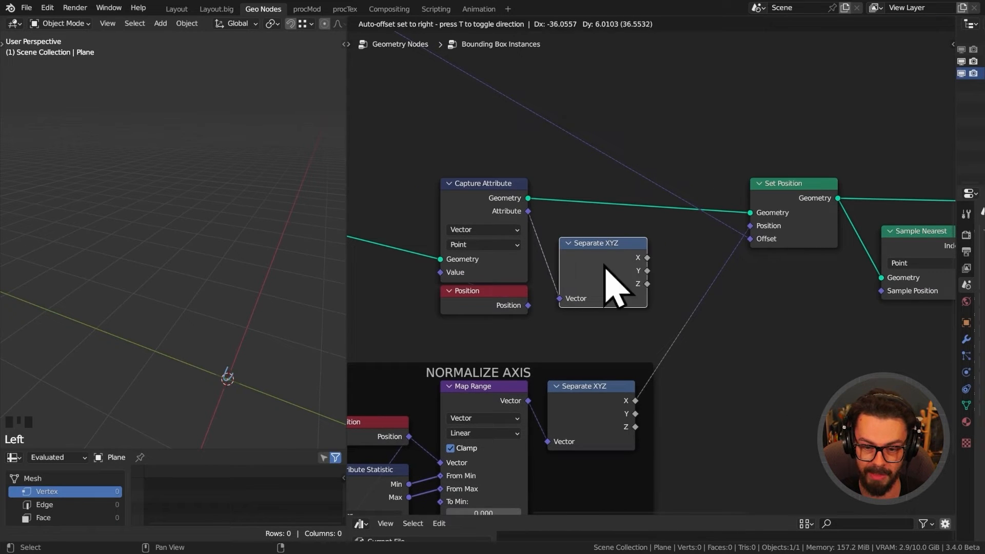
{"action": "middle_click_drag", "start_coordinate": [649, 266], "coordinate": [540, 280]}
{"action": "left_click_drag", "start_coordinate": [539, 273], "coordinate": [894, 231]}
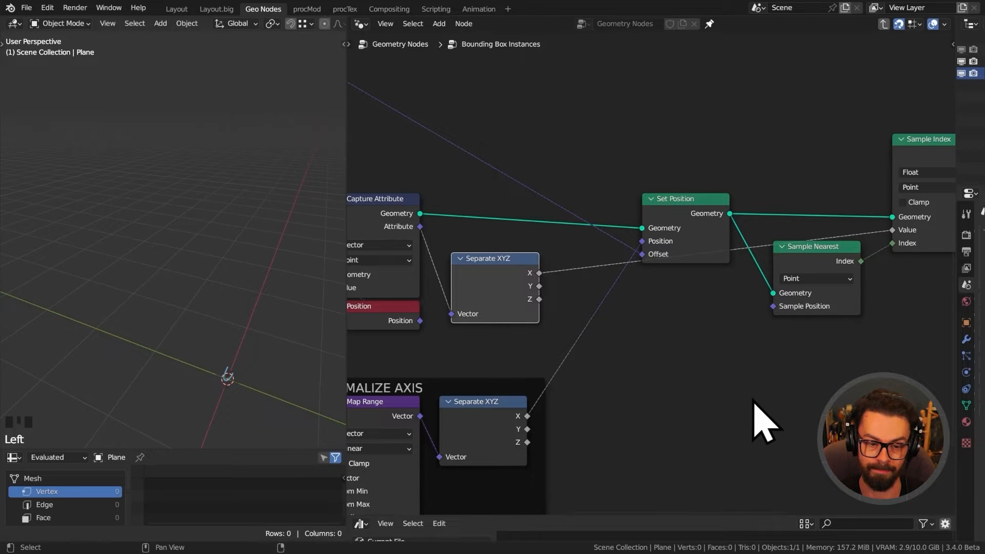
Move the MIN, MAX and Group Output nodes together further away from Sample Index.
{"action": "middle_click_drag", "start_coordinate": [567, 358], "coordinate": [718, 333]}
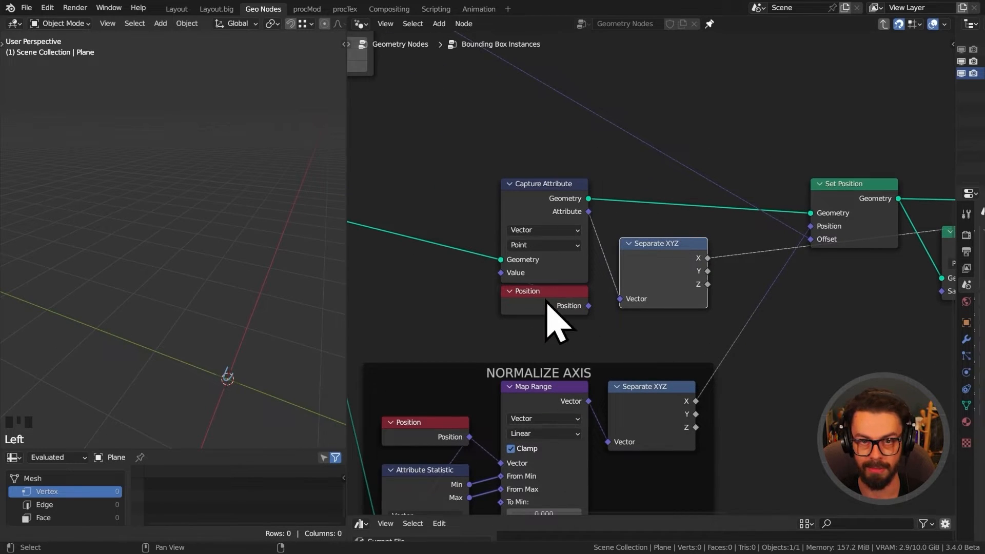
{"action": "scroll", "coordinate": [554, 300], "scroll_direction": "down", "scroll_amount": 1}
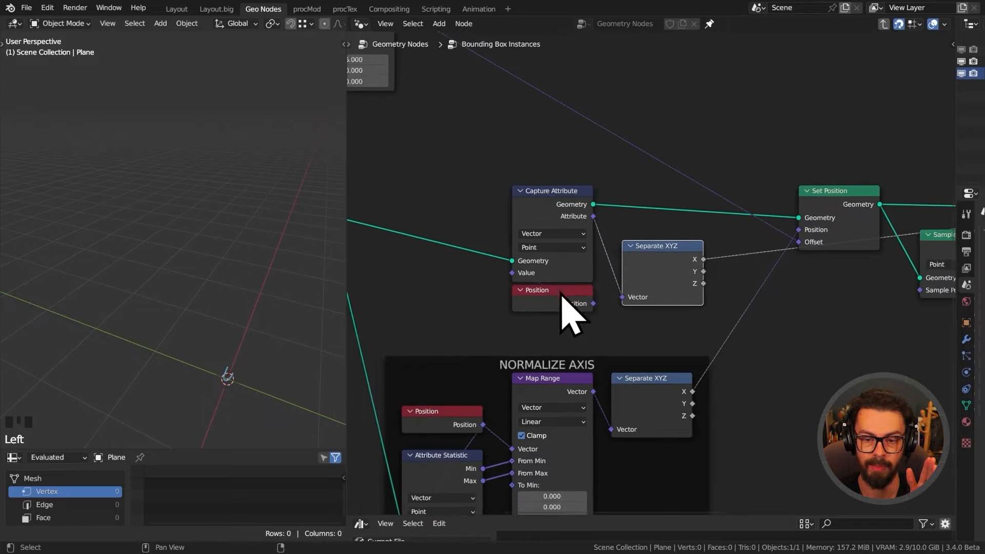
{"action": "middle_click_drag", "start_coordinate": [572, 297], "coordinate": [611, 251]}
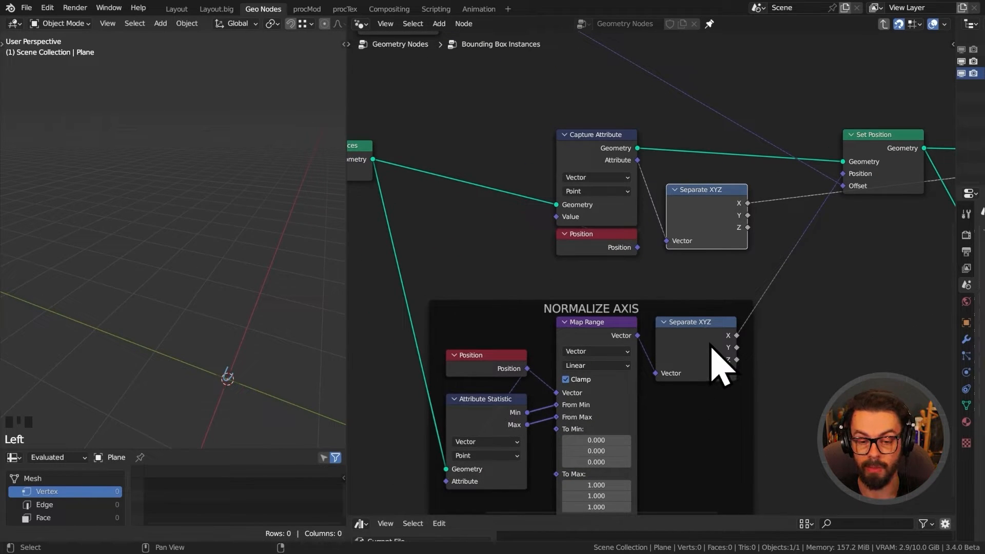
{"action": "middle_click_drag", "start_coordinate": [707, 309], "coordinate": [743, 236]}
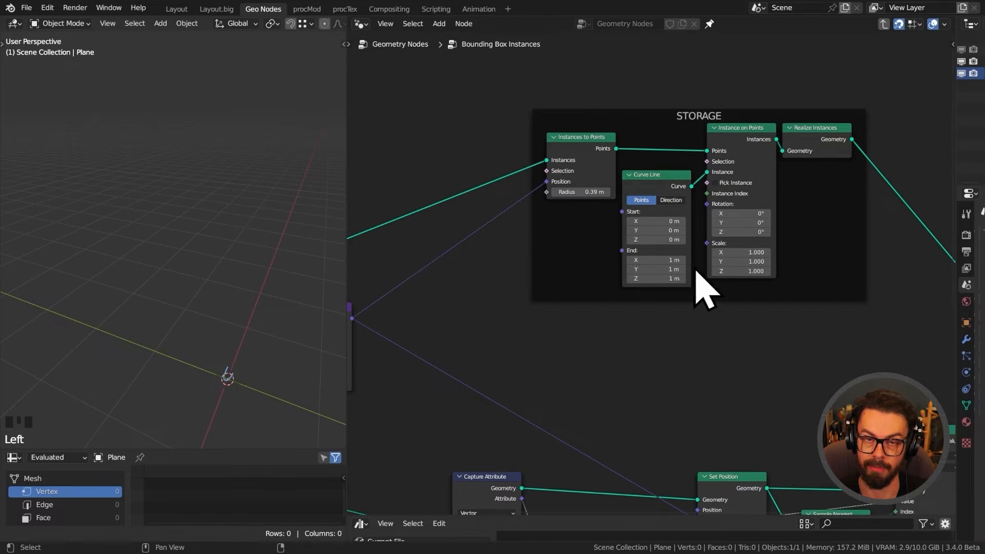
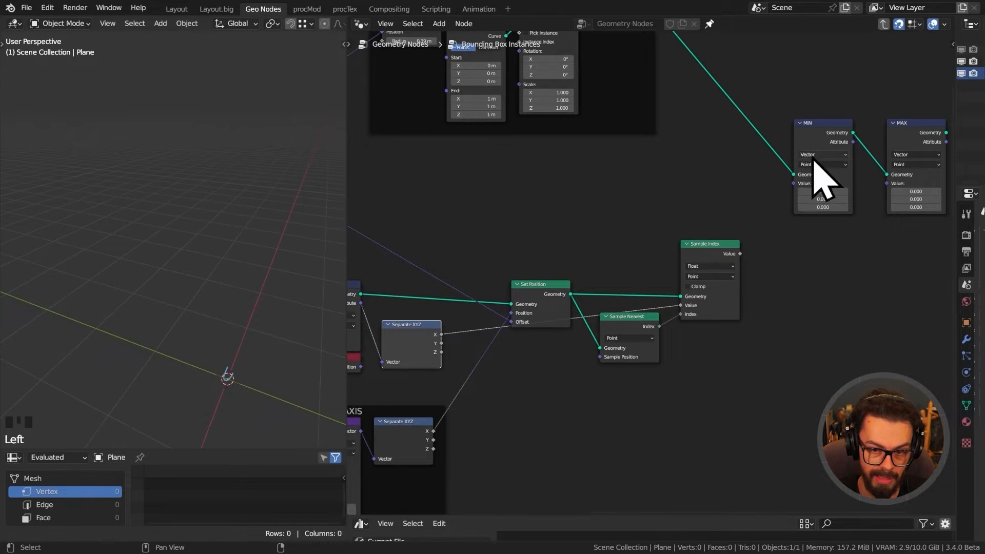
{"action": "middle_click_drag", "start_coordinate": [813, 158], "coordinate": [725, 183]}
{"action": "left_click_drag", "start_coordinate": [699, 130], "coordinate": [929, 223]}
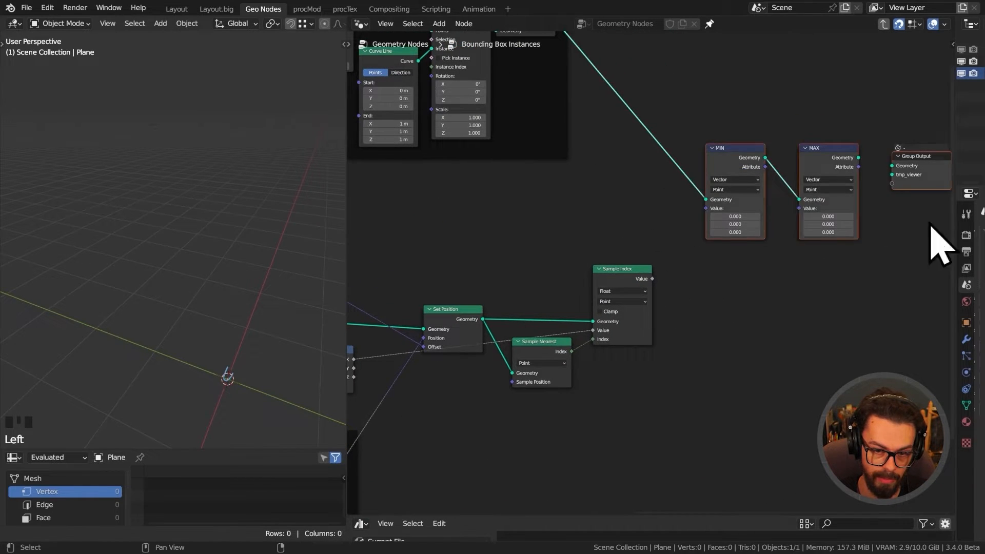
{"action": "key", "text": "g"}
{"action": "scroll", "coordinate": [661, 275], "scroll_direction": "up", "scroll_amount": 2}
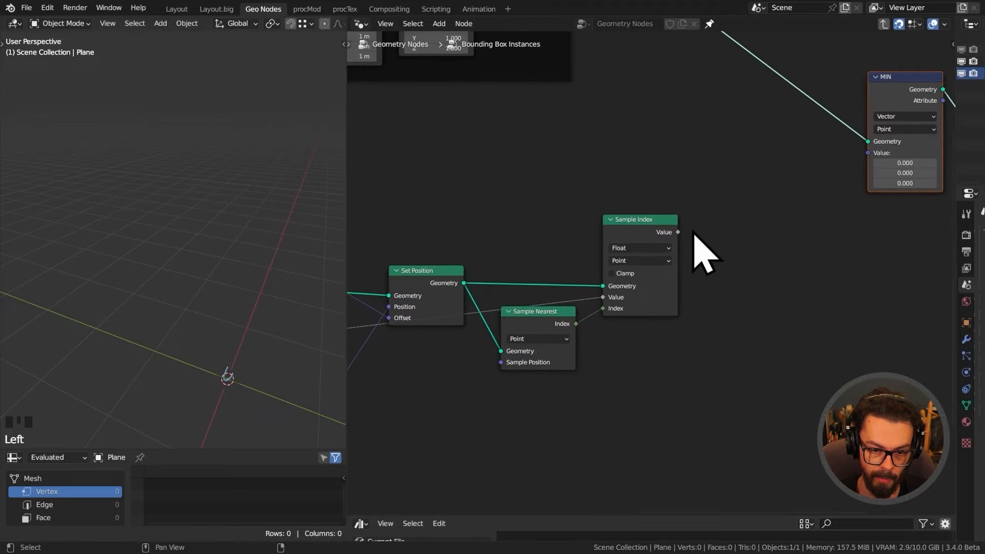
Add a Combine XYZ node and connect the Sample Index value to its X input.
{"action": "left_click_drag", "start_coordinate": [677, 232], "coordinate": [870, 159]}
{"action": "type", "text": "x"}
{"action": "key", "text": "Return"}
{"action": "left_click", "coordinate": [748, 240]}
Duplicate the Set Position, Sample Nearest and Sample Index nodes with their incoming links and place the copies below the originals.
{"action": "middle_click_drag", "start_coordinate": [676, 331], "coordinate": [724, 315]}
{"action": "scroll", "coordinate": [663, 251], "scroll_direction": "down", "scroll_amount": 1}
{"action": "middle_click_drag", "start_coordinate": [662, 250], "coordinate": [749, 167]}
{"action": "left_click_drag", "start_coordinate": [554, 118], "coordinate": [779, 307]}
{"action": "middle_click_drag", "start_coordinate": [764, 169], "coordinate": [768, 166]}
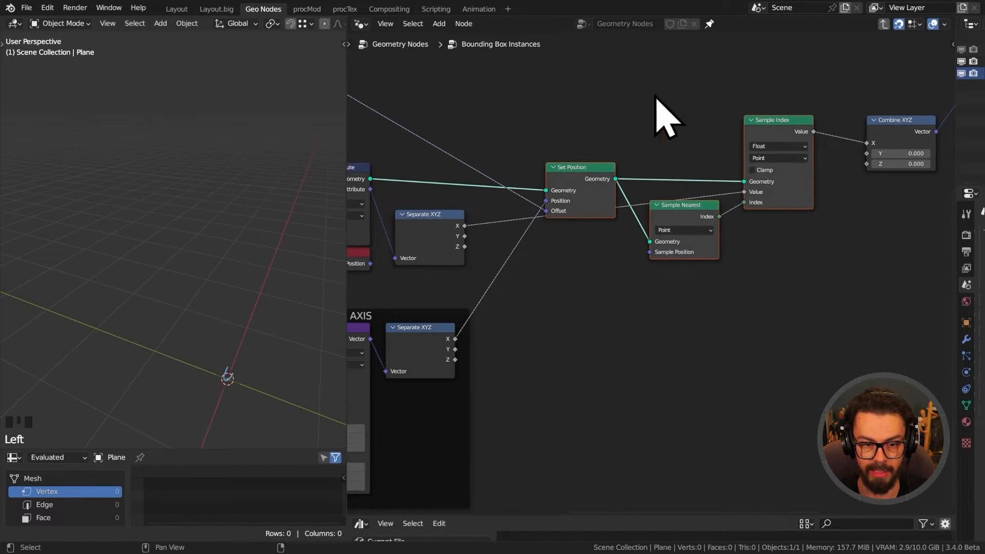
{"action": "key", "text": "ctrl+shift+d"}
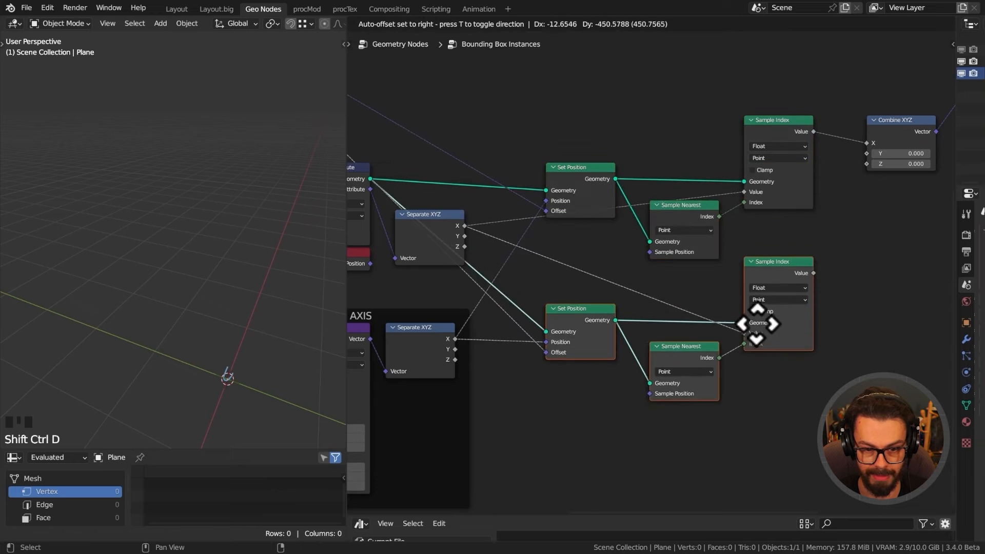
{"action": "left_click", "coordinate": [762, 291]}
Add shared reroutes to the geometry and offset links feeding the two Set Position nodes, placing them just before those nodes.
{"action": "middle_click_drag", "start_coordinate": [426, 213], "coordinate": [528, 233]}
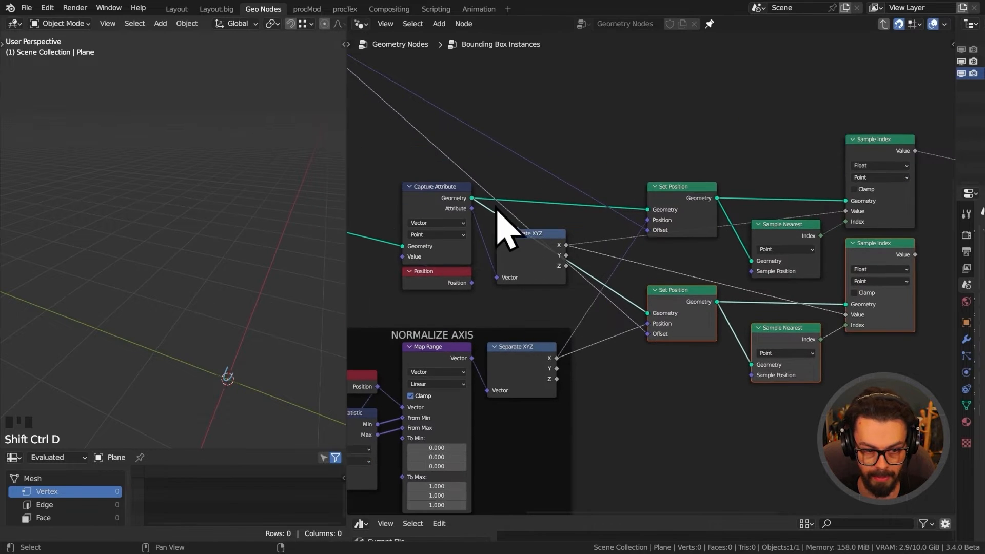
{"action": "right_click_drag", "start_coordinate": [484, 215], "coordinate": [510, 149], "text": "shift"}
{"action": "left_click_drag", "start_coordinate": [501, 173], "coordinate": [628, 182]}
{"action": "left_click", "coordinate": [607, 164]}
{"action": "key", "text": "g"}
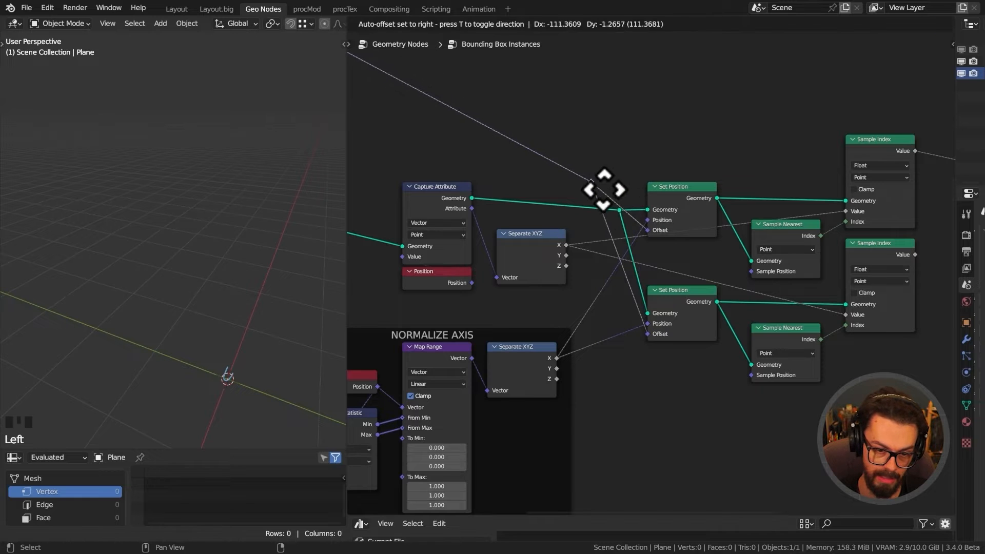
{"action": "left_click_drag", "start_coordinate": [602, 206], "coordinate": [606, 201]}
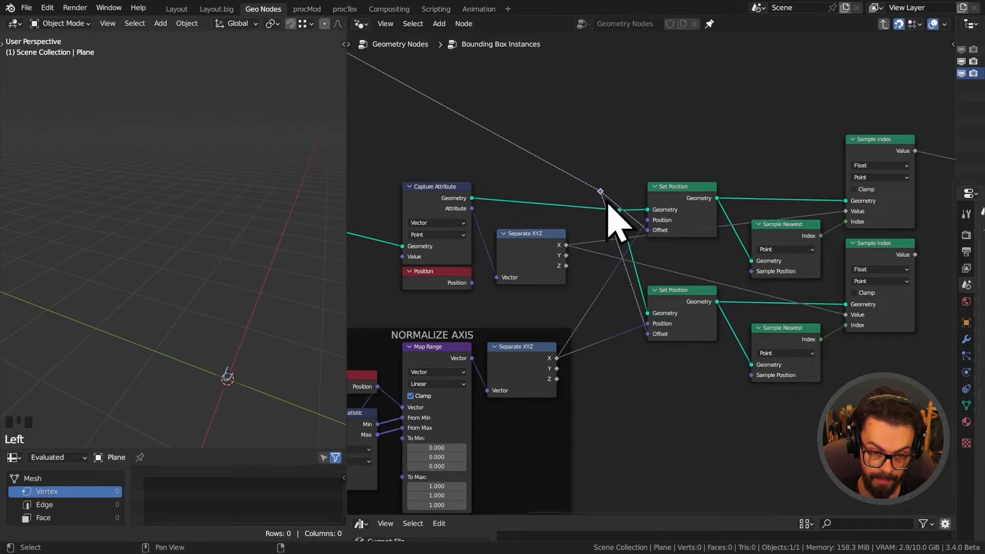
Rewire the second branch's Position and Value inputs to the Separate XYZ Y outputs and feed its result into Combine XYZ's Y input.
{"action": "middle_click_drag", "start_coordinate": [661, 274], "coordinate": [569, 246]}
{"action": "middle_click_drag", "start_coordinate": [542, 339], "coordinate": [572, 329]}
{"action": "right_click_drag", "start_coordinate": [554, 287], "coordinate": [538, 320], "text": "ctrl"}
{"action": "middle_click_drag", "start_coordinate": [505, 333], "coordinate": [503, 333]}
{"action": "left_click_drag", "start_coordinate": [493, 330], "coordinate": [584, 284]}
{"action": "left_click_drag", "start_coordinate": [502, 216], "coordinate": [794, 286]}
{"action": "middle_click_drag", "start_coordinate": [842, 224], "coordinate": [815, 244]}
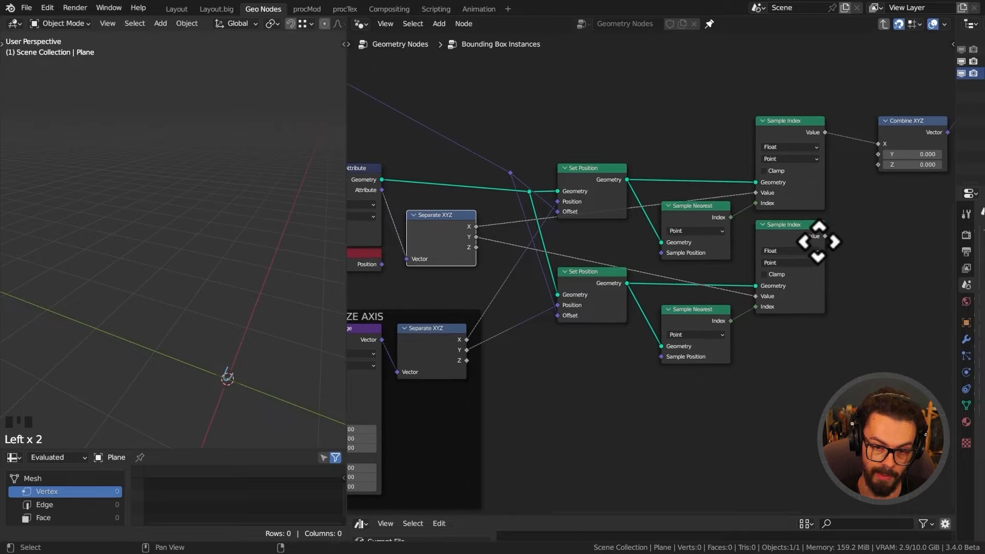
{"action": "left_click_drag", "start_coordinate": [824, 236], "coordinate": [877, 153]}
Duplicate the second Set Position, Sample Nearest and Sample Index group with its incoming links and place the third branch below it.
{"action": "middle_click_drag", "start_coordinate": [789, 392], "coordinate": [806, 352]}
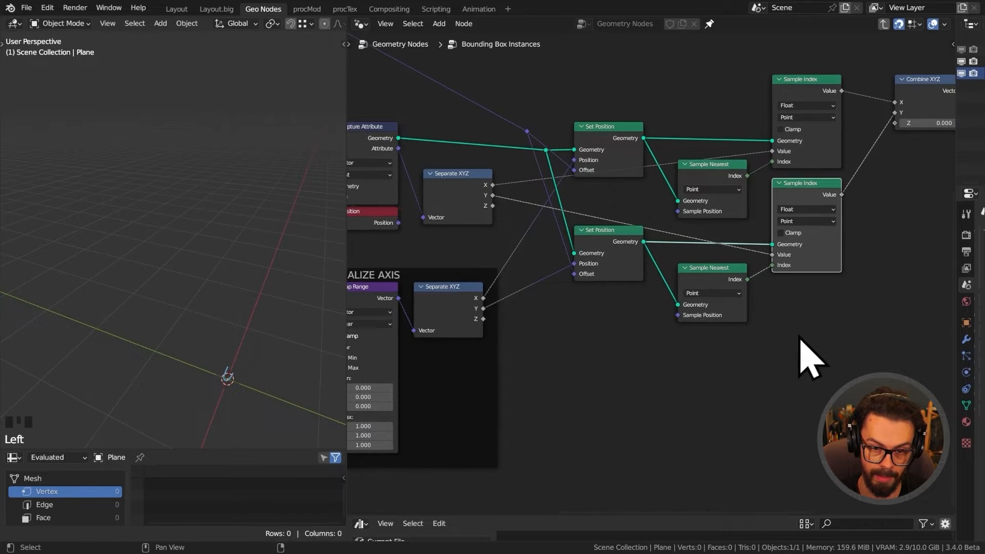
{"action": "left_click_drag", "start_coordinate": [907, 368], "coordinate": [611, 242]}
{"action": "key", "text": "ctrl+shift+d"}
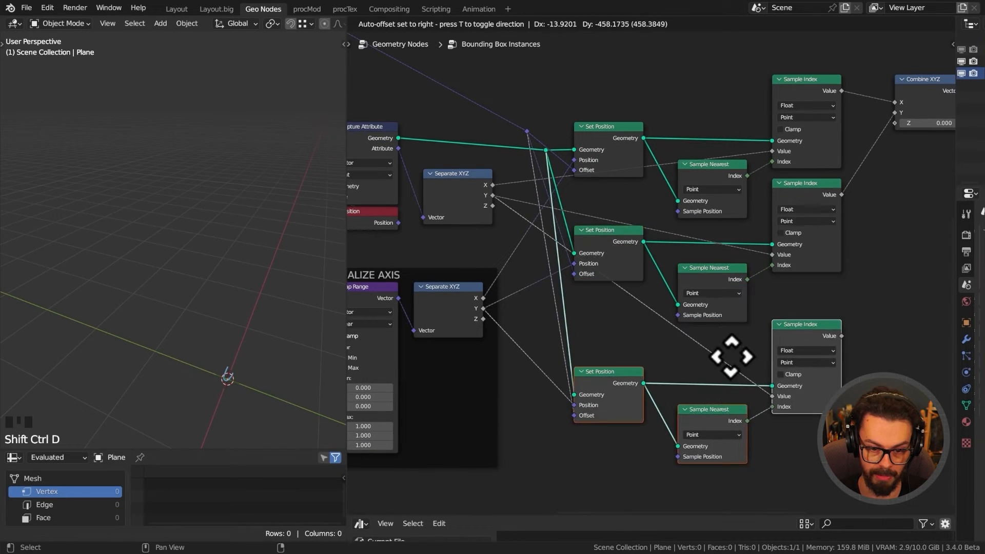
{"action": "left_click", "coordinate": [732, 341]}
Rewire the third branch's Set Position and Sample Index inputs to the Z outputs of the two Separate XYZ nodes.
{"action": "middle_click_drag", "start_coordinate": [498, 335], "coordinate": [518, 329]}
{"action": "right_click_drag", "start_coordinate": [556, 313], "coordinate": [505, 336], "text": "ctrl"}
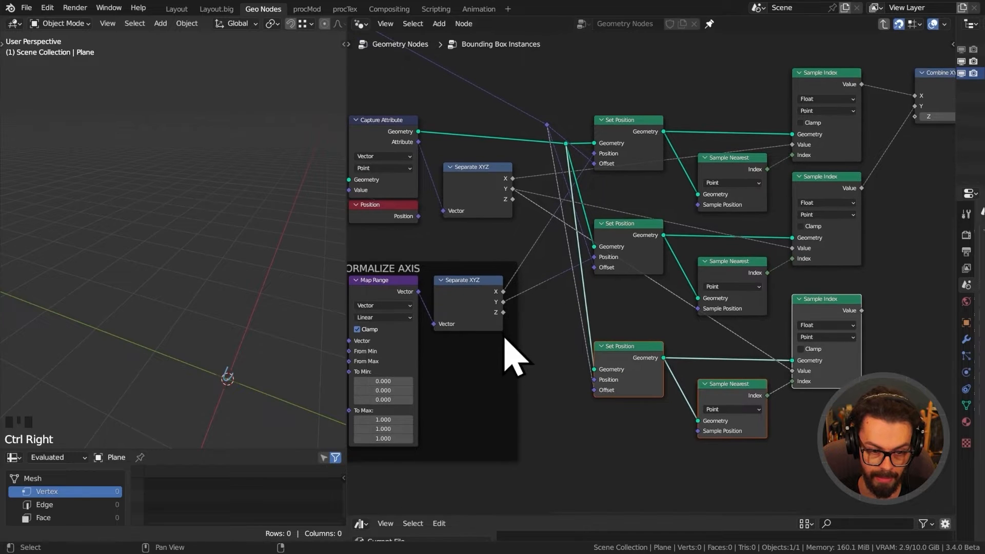
{"action": "left_click_drag", "start_coordinate": [503, 312], "coordinate": [593, 380]}
{"action": "left_click_drag", "start_coordinate": [512, 199], "coordinate": [800, 391]}
Tidy the layout by aligning the two Separate XYZ nodes and spacing the second Sample Index from the first.
{"action": "middle_click_drag", "start_coordinate": [615, 304], "coordinate": [660, 341]}
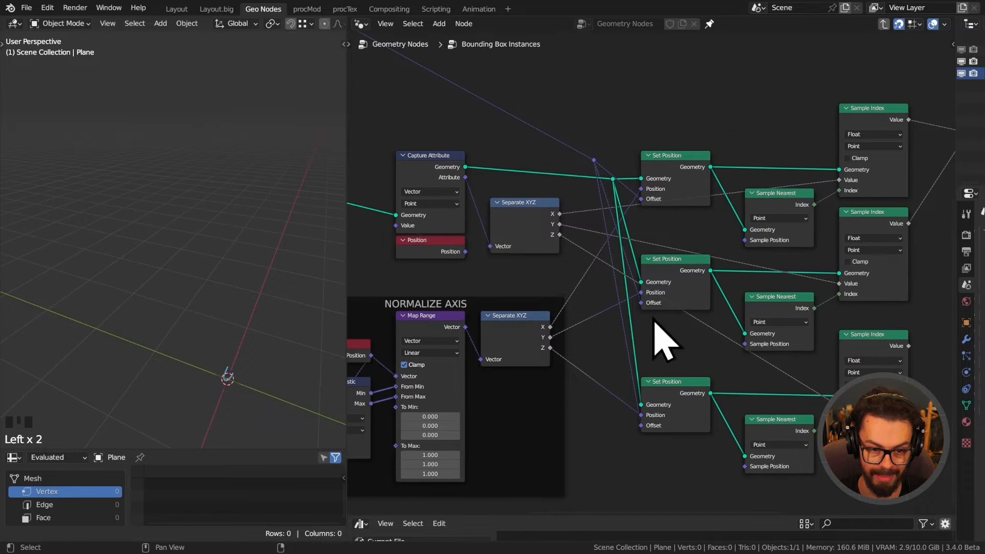
{"action": "left_click_drag", "start_coordinate": [521, 214], "coordinate": [507, 240]}
{"action": "left_click_drag", "start_coordinate": [511, 315], "coordinate": [511, 324]}
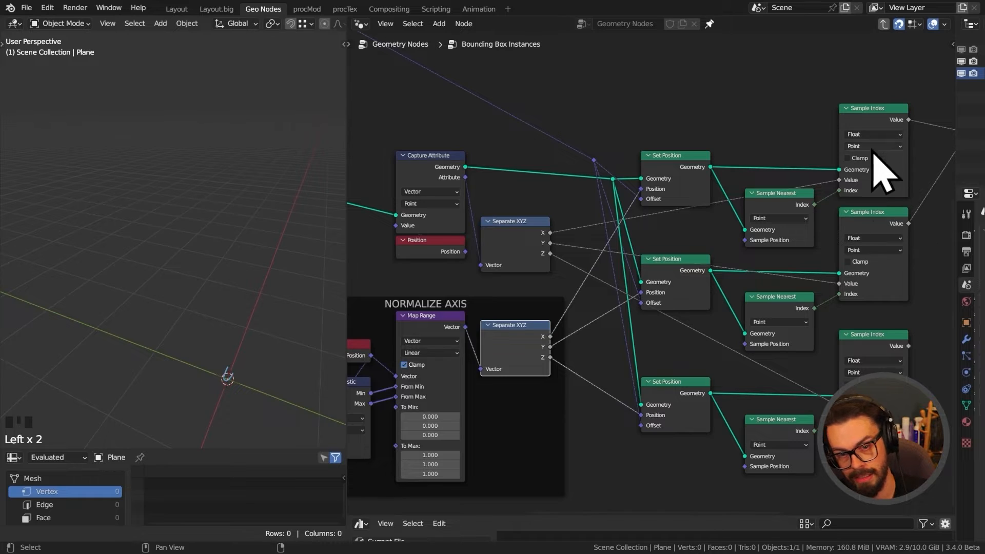
{"action": "left_click", "coordinate": [877, 216]}
{"action": "left_click_drag", "start_coordinate": [879, 237], "coordinate": [879, 247]}
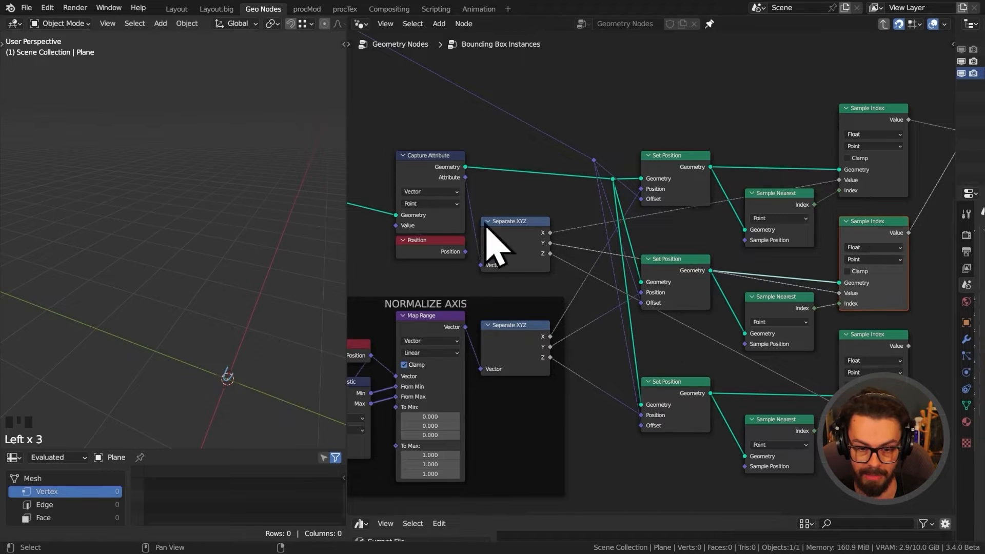
Connect the third Sample Index value to Combine XYZ's Z input and move Combine XYZ slightly lower.
{"action": "middle_click_drag", "start_coordinate": [754, 246], "coordinate": [726, 374]}
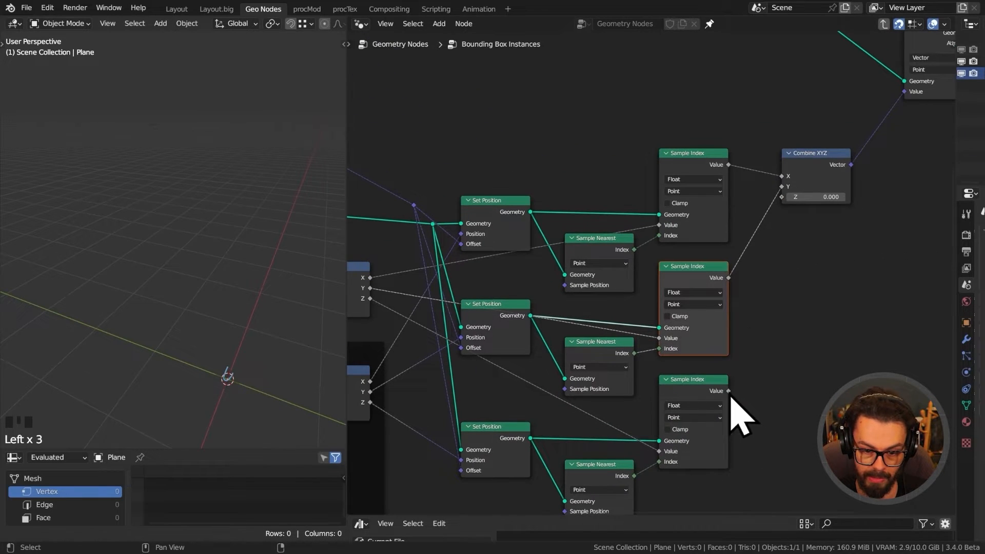
{"action": "left_click_drag", "start_coordinate": [728, 391], "coordinate": [781, 197]}
{"action": "left_click_drag", "start_coordinate": [841, 203], "coordinate": [837, 230]}
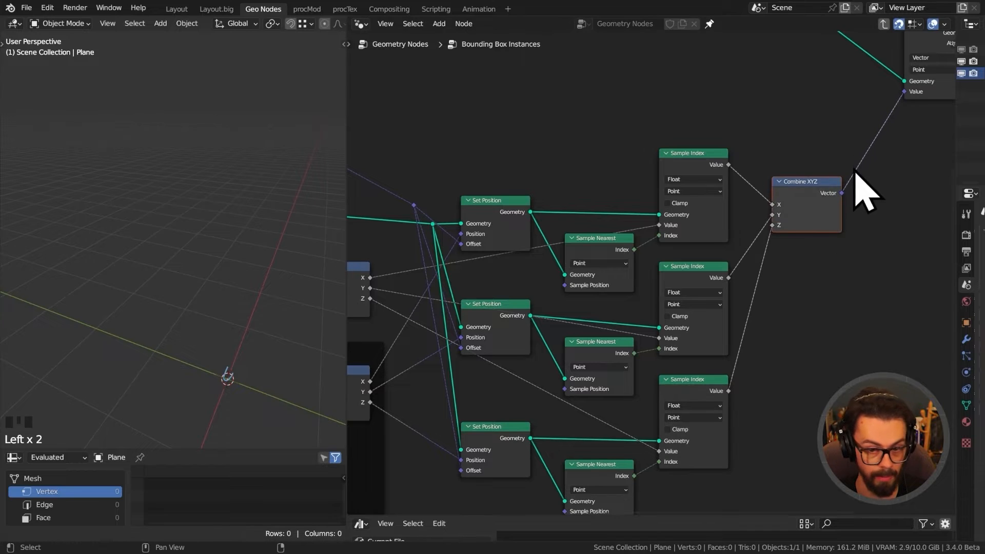
Preview the MIN capture node's attribute with a Viewer node and move the MAX node below the Viewer.
{"action": "middle_click_drag", "start_coordinate": [854, 171], "coordinate": [690, 308]}
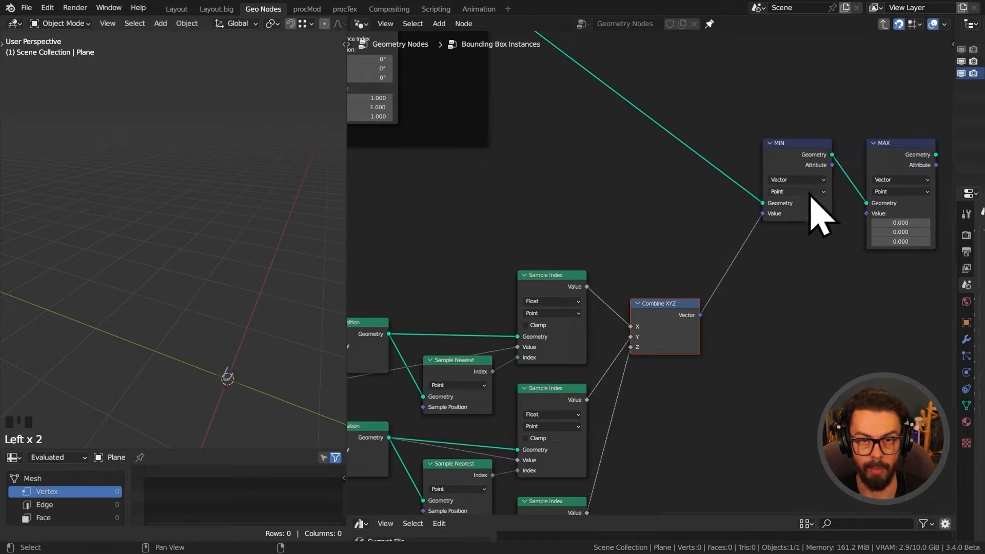
{"action": "middle_click_drag", "start_coordinate": [808, 226], "coordinate": [683, 241]}
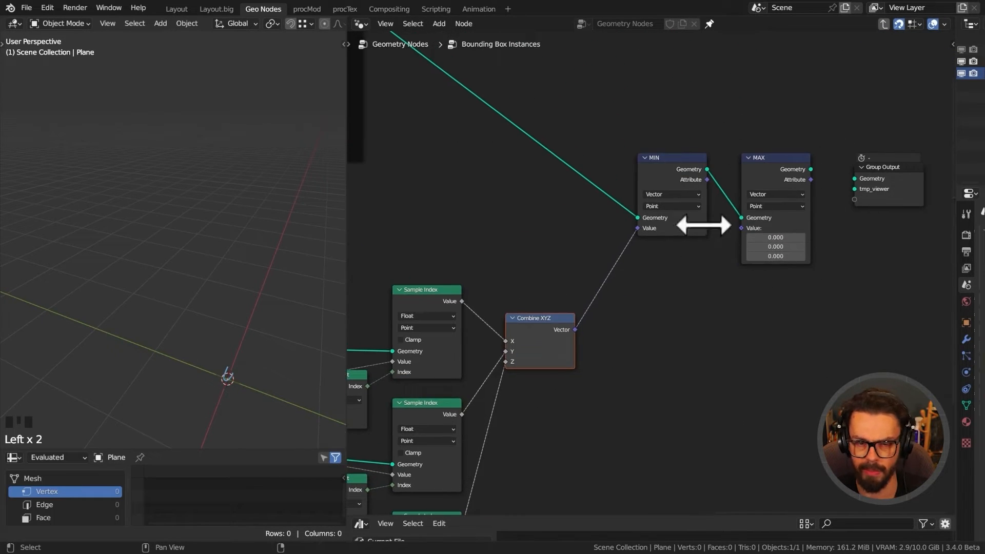
{"action": "left_click", "coordinate": [682, 202], "text": "ctrl+shift"}
{"action": "left_click", "coordinate": [790, 182]}
{"action": "left_click", "coordinate": [790, 180]}
{"action": "left_click", "coordinate": [790, 167]}
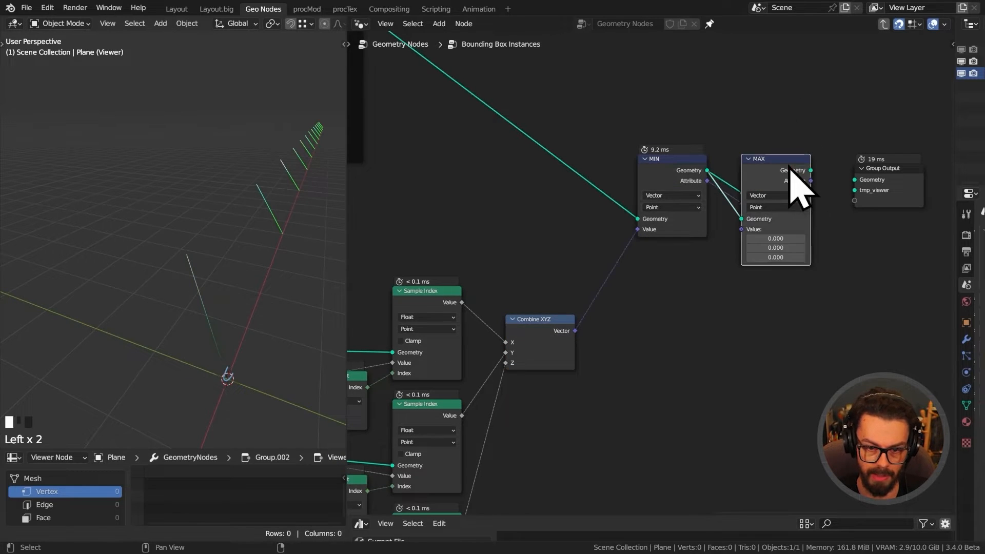
{"action": "left_click_drag", "start_coordinate": [782, 162], "coordinate": [791, 228]}
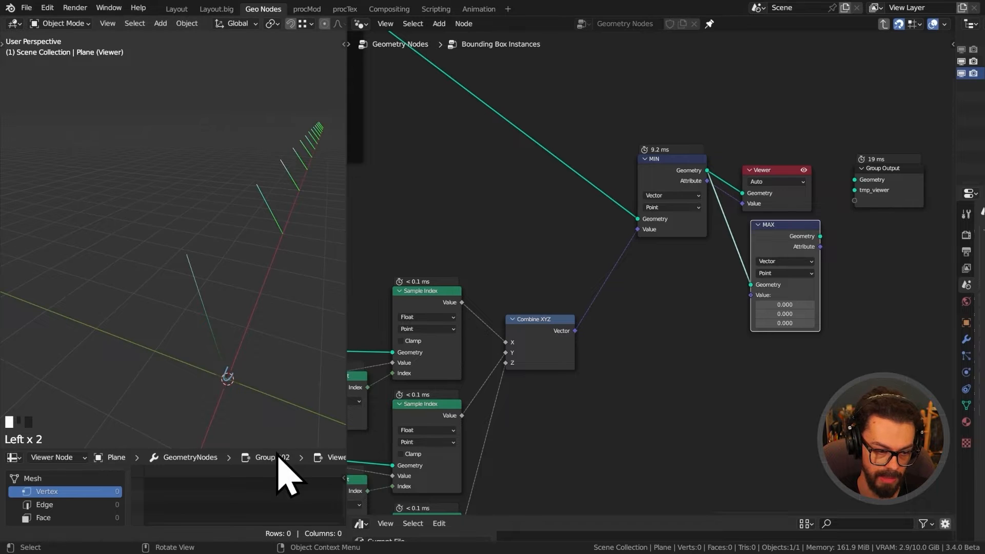
Enlarge the spreadsheet area and show the curve's Control Point data.
{"action": "left_click_drag", "start_coordinate": [277, 452], "coordinate": [220, 332]}
{"action": "left_click", "coordinate": [77, 439]}
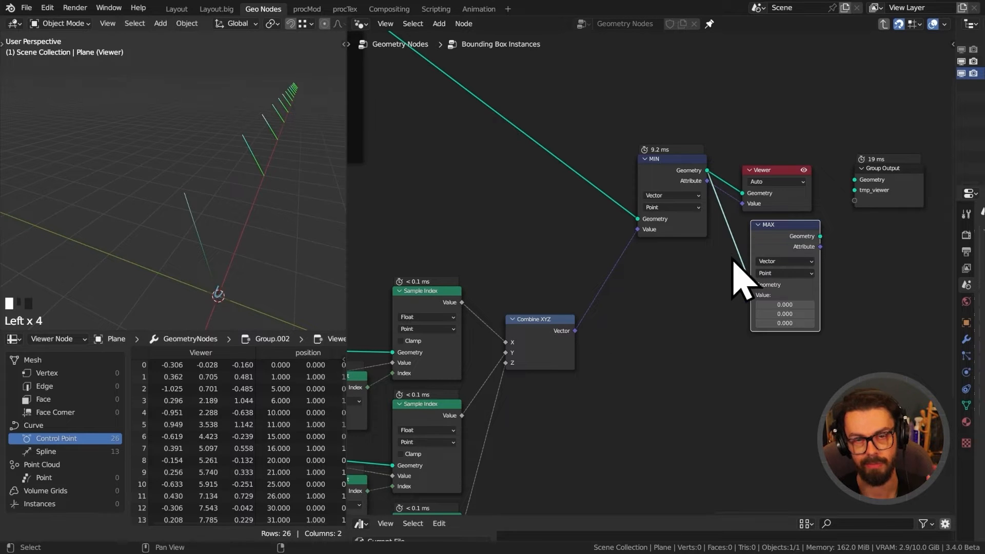
Examine how the instance index from Capture Attribute feeds the Multiply node and runs through the tree.
{"action": "scroll", "coordinate": [650, 303], "scroll_direction": "down", "scroll_amount": 2}
{"action": "scroll", "coordinate": [488, 373], "scroll_direction": "down", "scroll_amount": 3}
{"action": "middle_click_drag", "start_coordinate": [488, 373], "coordinate": [743, 339]}
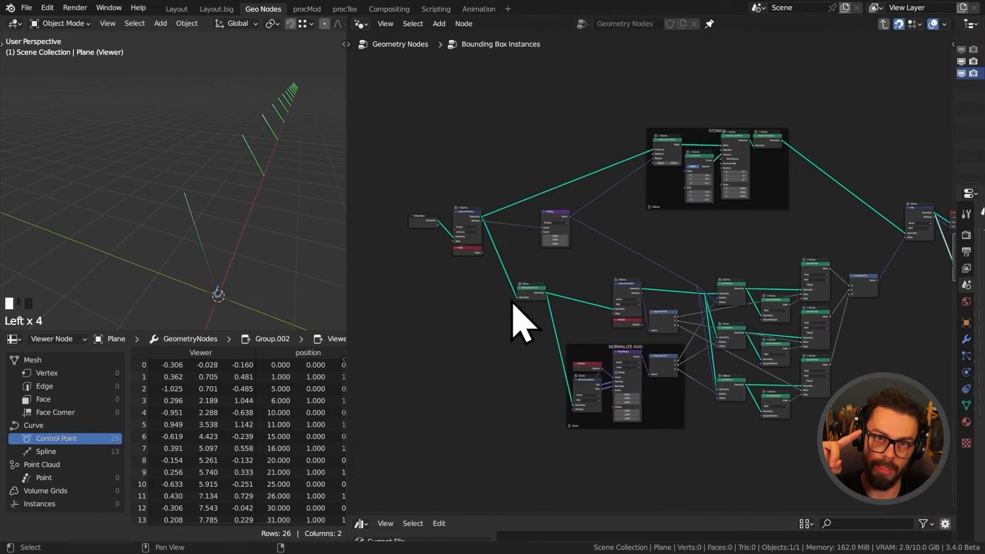
{"action": "scroll", "coordinate": [550, 290], "scroll_direction": "up", "scroll_amount": 2}
{"action": "scroll", "coordinate": [461, 237], "scroll_direction": "up", "scroll_amount": 2}
{"action": "scroll", "coordinate": [464, 246], "scroll_direction": "up", "scroll_amount": 2}
{"action": "middle_click_drag", "start_coordinate": [464, 246], "coordinate": [753, 312]}
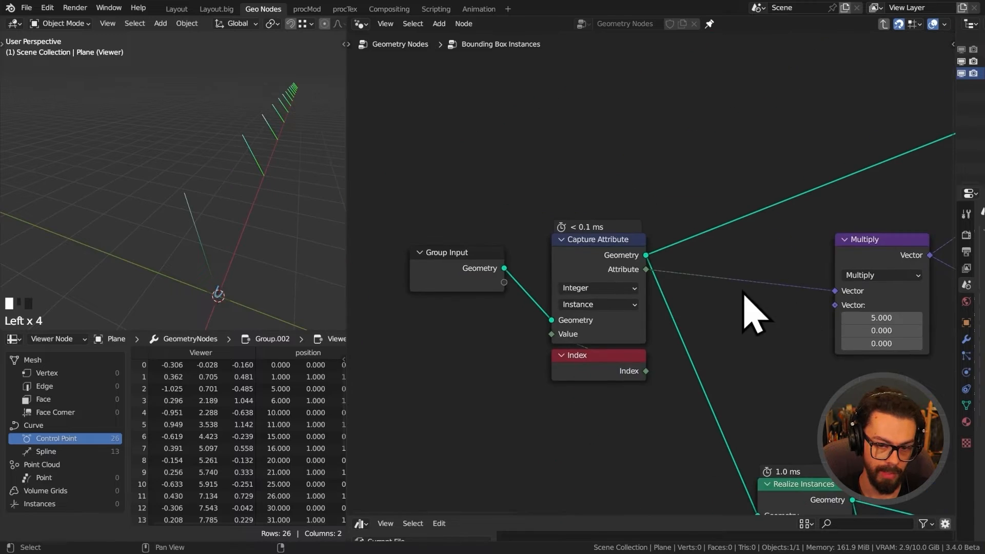
{"action": "scroll", "coordinate": [641, 244], "scroll_direction": "up", "scroll_amount": 3}
{"action": "mouse_move", "coordinate": [641, 244]}
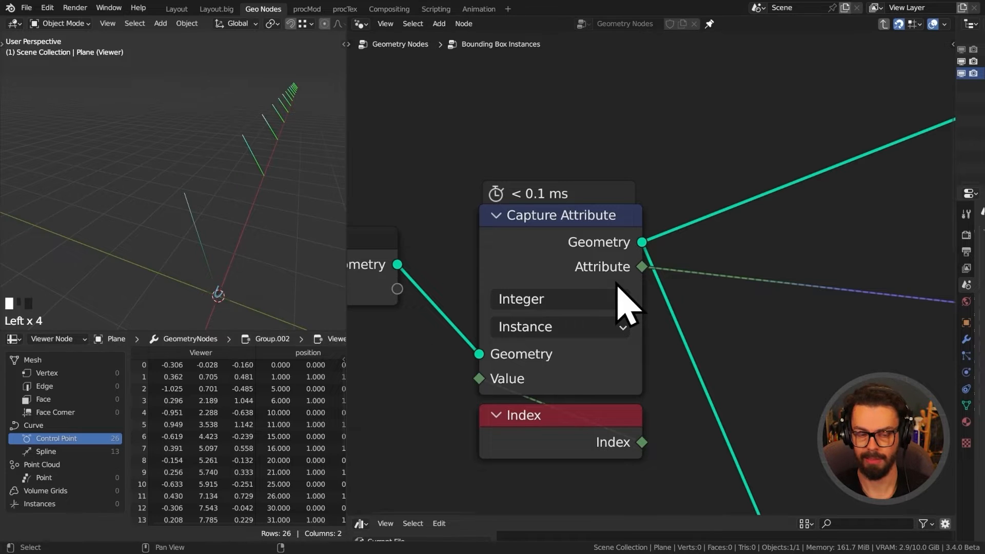
{"action": "scroll", "coordinate": [802, 165], "scroll_direction": "down", "scroll_amount": 6}
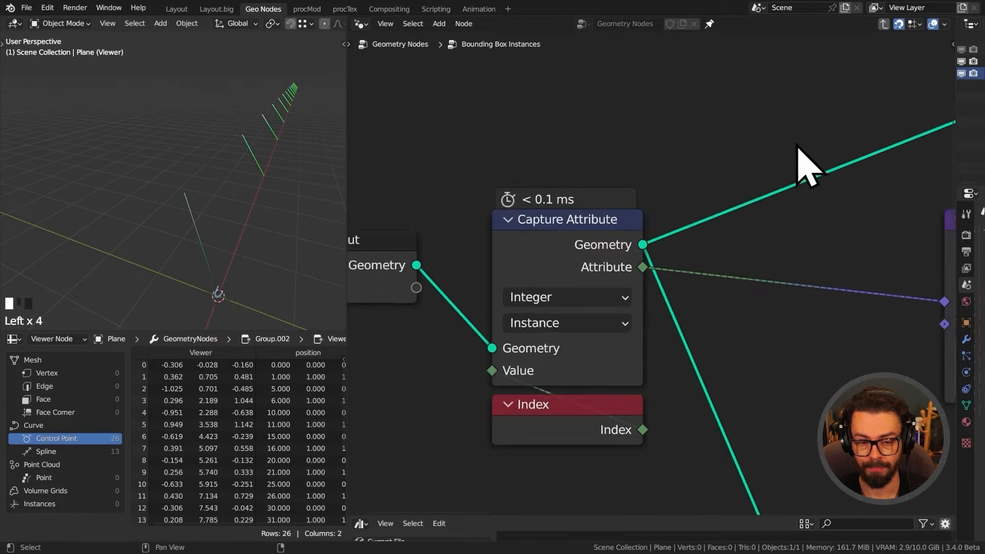
{"action": "middle_click_drag", "start_coordinate": [817, 220], "coordinate": [513, 221]}
{"action": "middle_click_drag", "start_coordinate": [731, 242], "coordinate": [436, 211]}
Move the Viewer node above the capture nodes and line MAX up between MIN and Group Output.
{"action": "scroll", "coordinate": [652, 230], "scroll_direction": "up", "scroll_amount": 5}
{"action": "middle_click_drag", "start_coordinate": [649, 234], "coordinate": [642, 269]}
{"action": "middle_click_drag", "start_coordinate": [669, 173], "coordinate": [699, 220]}
{"action": "left_click_drag", "start_coordinate": [699, 220], "coordinate": [763, 52]}
{"action": "left_click_drag", "start_coordinate": [692, 278], "coordinate": [677, 199]}
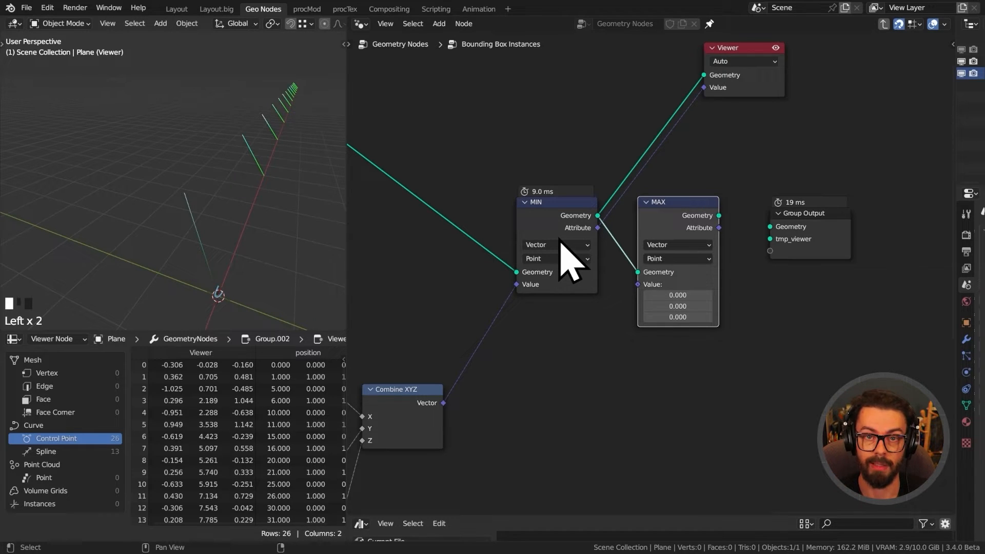
Add a Field at Index node and place it below the MAX node.
{"action": "middle_click_drag", "start_coordinate": [624, 371], "coordinate": [653, 324]}
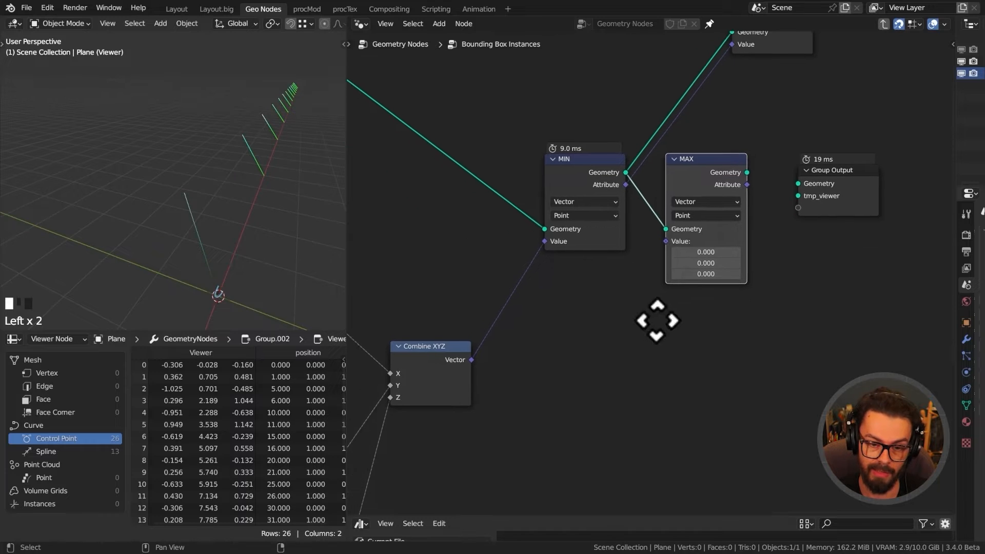
{"action": "key", "text": "shift+a"}
{"action": "mouse_move", "coordinate": [625, 471]}
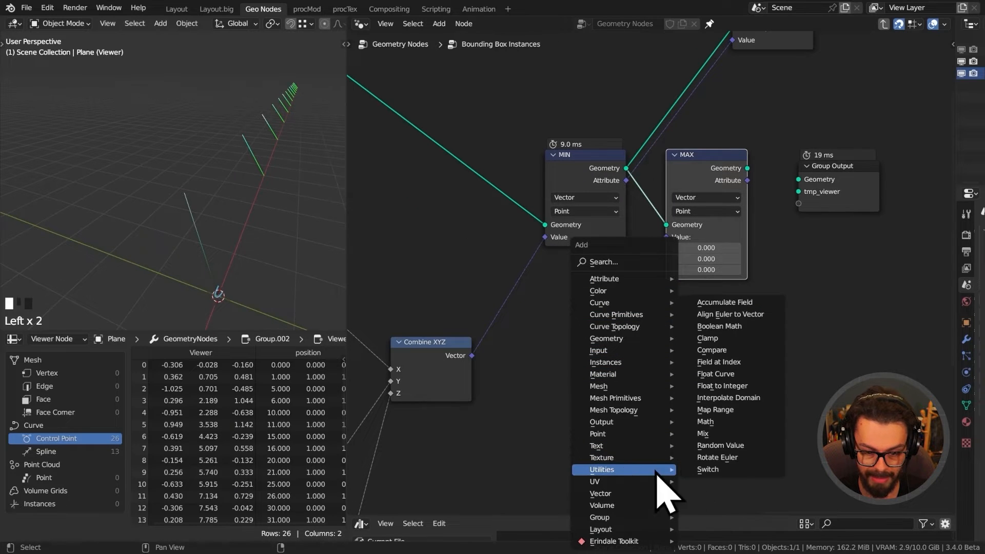
{"action": "left_click", "coordinate": [694, 365]}
{"action": "left_click", "coordinate": [667, 292]}
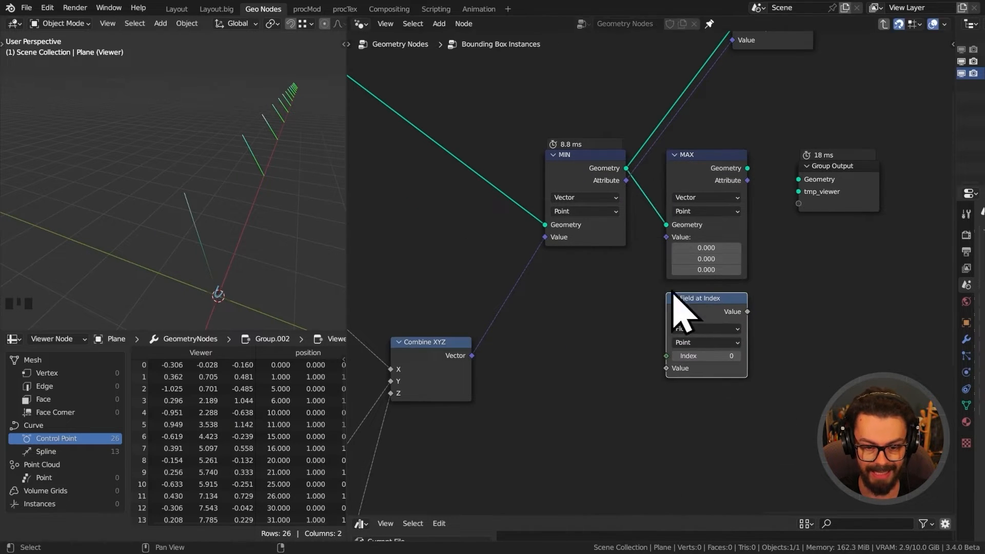
Set Field at Index to Vector, connect its output to MAX's Value input, and place it directly under MAX.
{"action": "left_click", "coordinate": [707, 329]}
{"action": "left_click", "coordinate": [706, 368]}
{"action": "left_click_drag", "start_coordinate": [742, 315], "coordinate": [666, 237]}
{"action": "left_click_drag", "start_coordinate": [693, 292], "coordinate": [690, 248]}
Add a Math Add node driving the Field at Index's Index, set its second value to 1.000, and stack it underneath.
{"action": "middle_click_drag", "start_coordinate": [622, 310], "coordinate": [661, 289]}
{"action": "scroll", "coordinate": [651, 291], "scroll_direction": "up", "scroll_amount": 2}
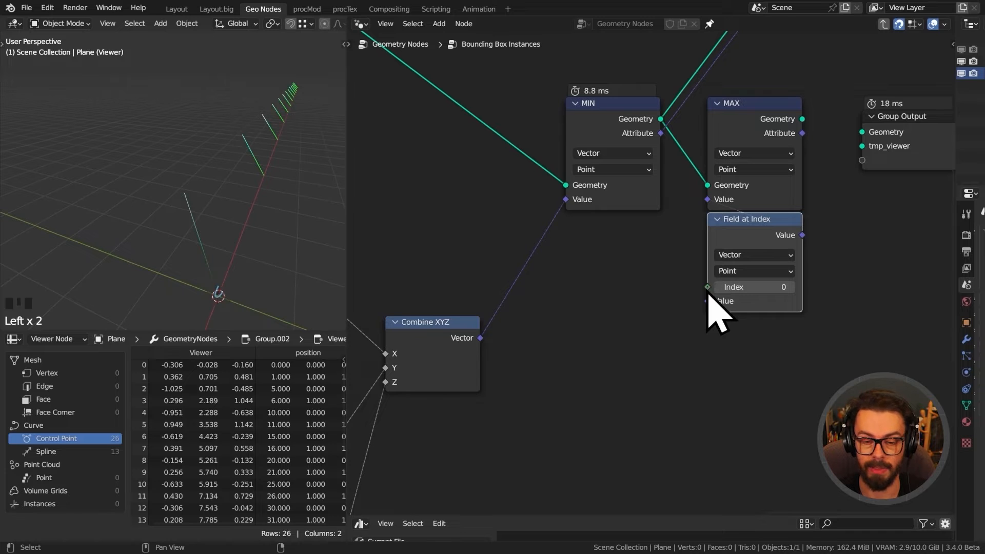
{"action": "left_click_drag", "start_coordinate": [707, 288], "coordinate": [605, 273]}
{"action": "type", "text": "add"}
{"action": "key", "text": "Return"}
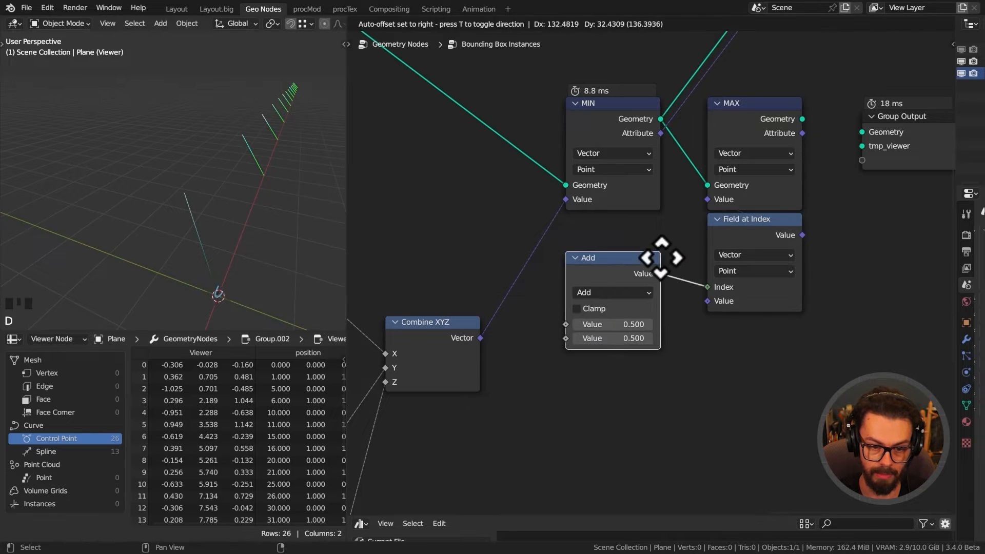
{"action": "left_click", "coordinate": [663, 256]}
{"action": "left_click", "coordinate": [618, 324]}
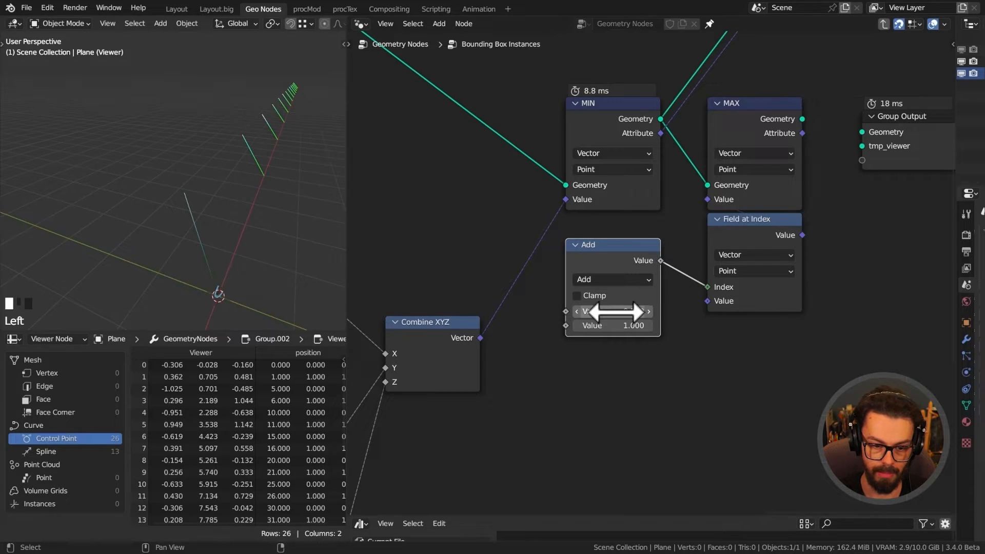
{"action": "left_click_drag", "start_coordinate": [620, 259], "coordinate": [756, 336]}
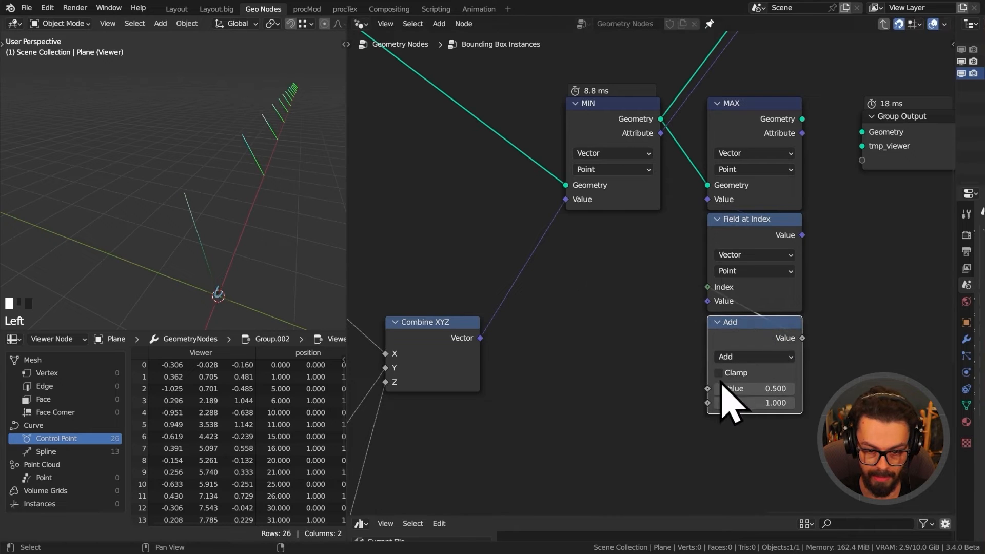
Connect an Index node to the Add node's first value and place it directly under Add.
{"action": "left_click_drag", "start_coordinate": [709, 388], "coordinate": [593, 378]}
{"action": "key", "text": "Return"}
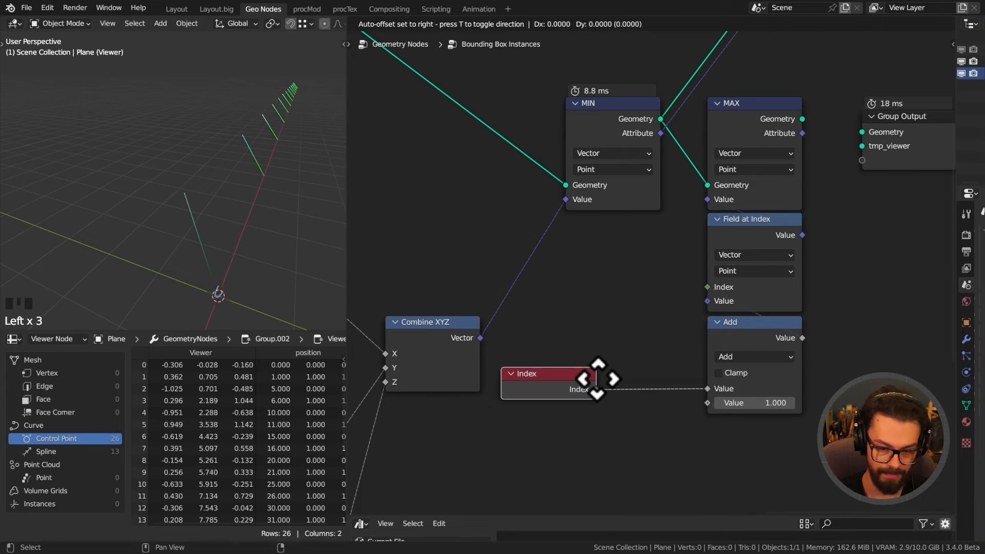
{"action": "left_click", "coordinate": [813, 439]}
{"action": "mouse_move", "coordinate": [788, 435]}
{"action": "left_mouse_down"}
{"action": "mouse_move", "coordinate": [743, 435]}
{"action": "mouse_move", "coordinate": [771, 428]}
{"action": "left_mouse_up"}
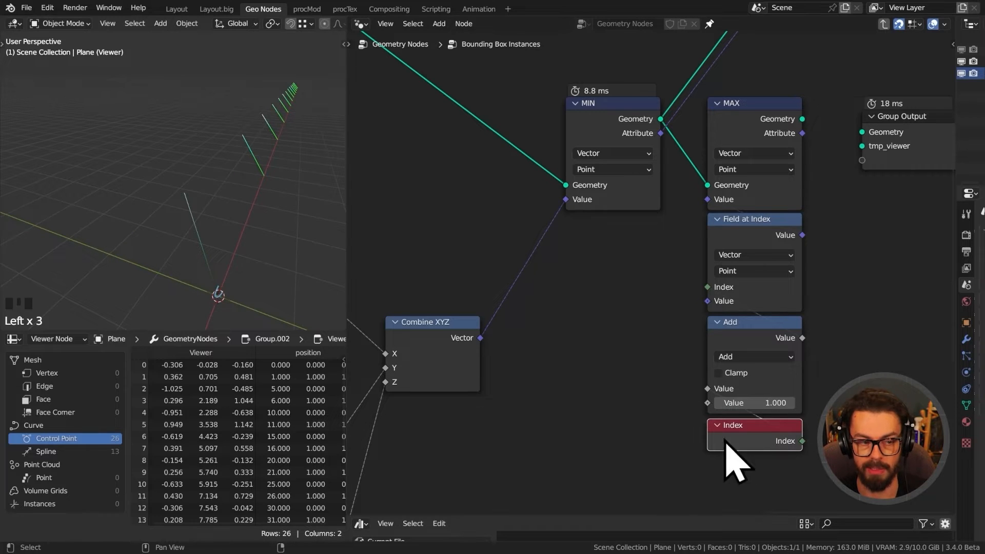
Draw freehand annotations in the 3D viewport marking and linking the end points of the first few lines.
{"action": "mouse_move", "coordinate": [219, 294]}
{"action": "left_mouse_down"}
{"action": "mouse_move", "coordinate": [227, 186]}
{"action": "mouse_move", "coordinate": [204, 180]}
{"action": "mouse_move", "coordinate": [188, 191]}
{"action": "mouse_move", "coordinate": [227, 179]}
{"action": "mouse_move", "coordinate": [259, 187]}
{"action": "left_mouse_up"}
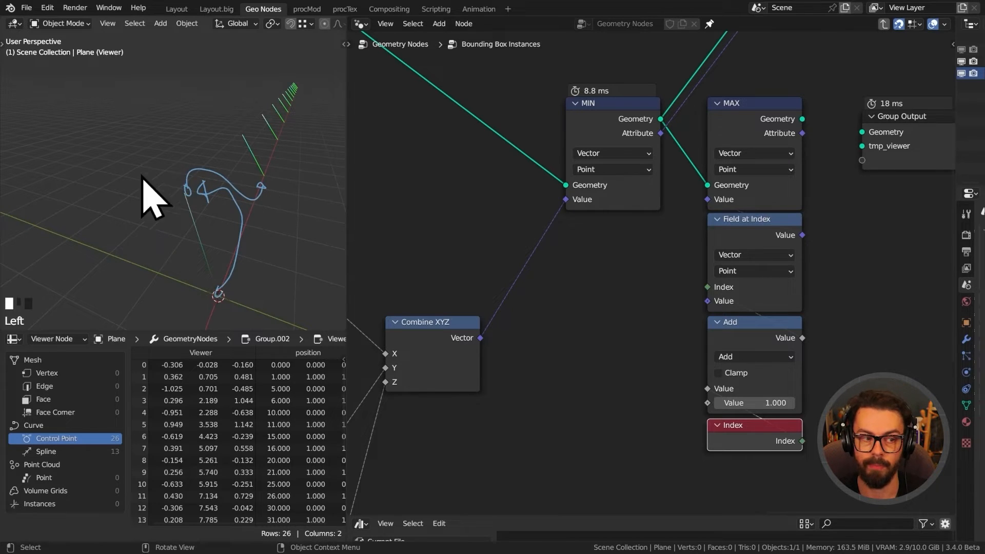
{"action": "left_click_drag", "start_coordinate": [168, 165], "coordinate": [178, 163]}
{"action": "left_click_drag", "start_coordinate": [244, 131], "coordinate": [246, 143]}
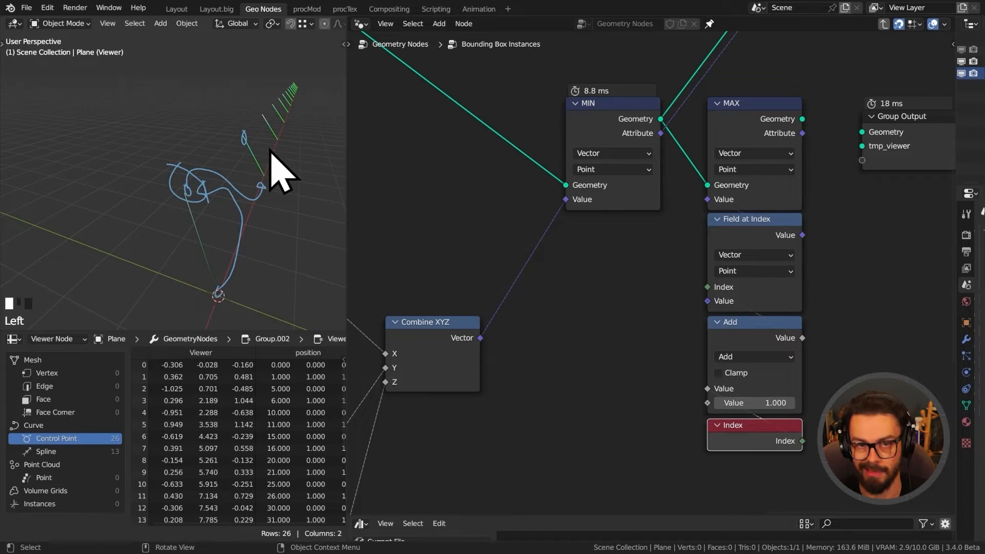
Draw curved annotation strokes beside the next two lines in the 3D viewport to link their end points.
{"action": "mouse_move", "coordinate": [266, 176]}
{"action": "left_mouse_down"}
{"action": "mouse_move", "coordinate": [257, 143]}
{"action": "mouse_move", "coordinate": [265, 115]}
{"action": "left_mouse_up"}
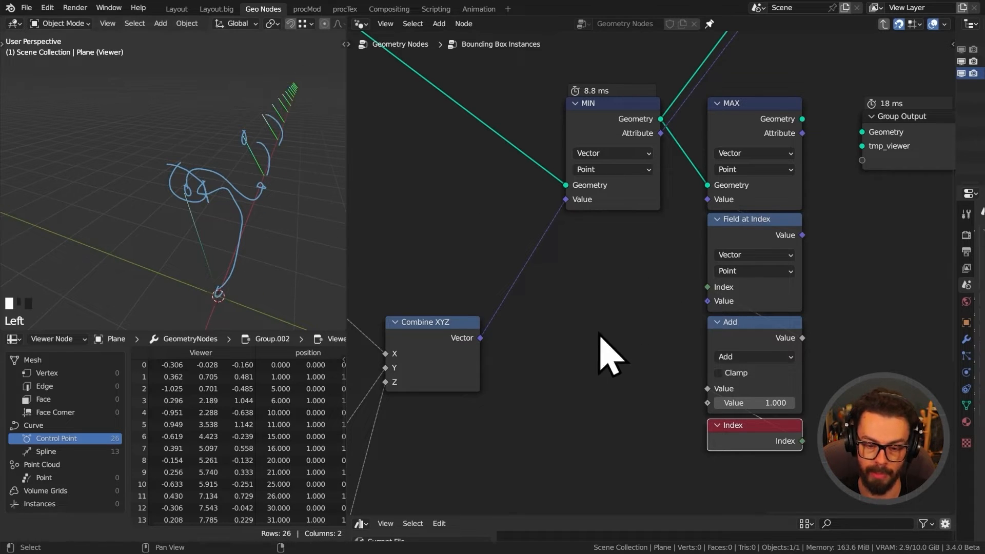
Connect Combine XYZ's Vector output to the Value input of the Field at Index node under MAX.
{"action": "middle_click_drag", "start_coordinate": [556, 339], "coordinate": [600, 330]}
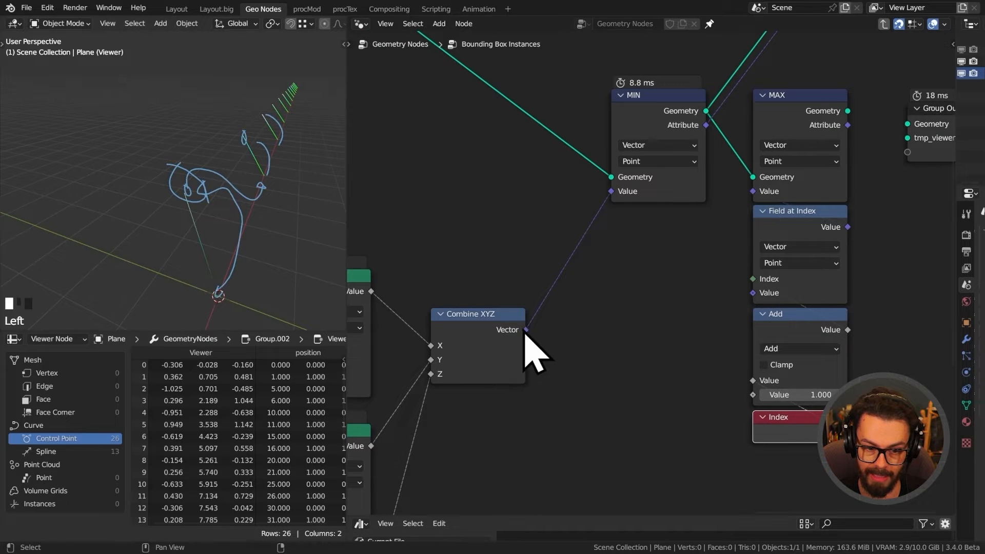
{"action": "left_click_drag", "start_coordinate": [525, 331], "coordinate": [700, 307]}
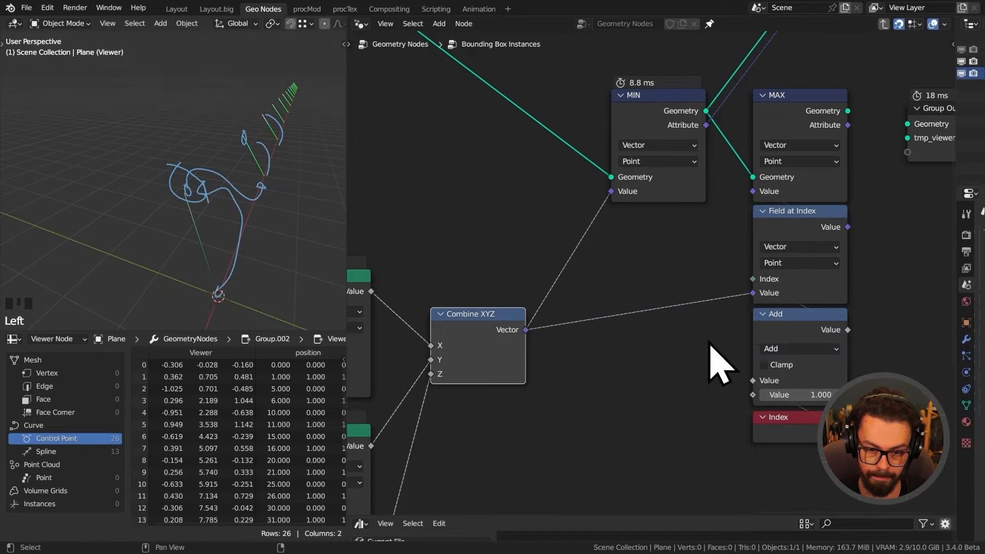
Preview the MAX and MIN nodes' attributes in the Viewer, and move the Viewer beyond MAX to free space after it.
{"action": "middle_click_drag", "start_coordinate": [754, 165], "coordinate": [635, 259]}
{"action": "left_click", "coordinate": [699, 230], "text": "ctrl+shift"}
{"action": "left_click", "coordinate": [700, 234], "text": "ctrl+shift"}
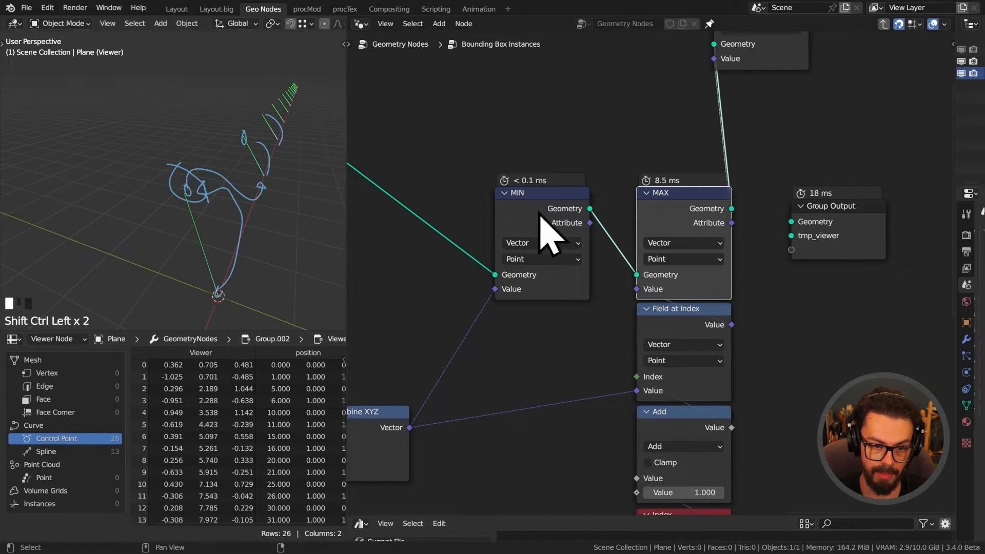
{"action": "left_click", "coordinate": [589, 229], "text": "ctrl+shift"}
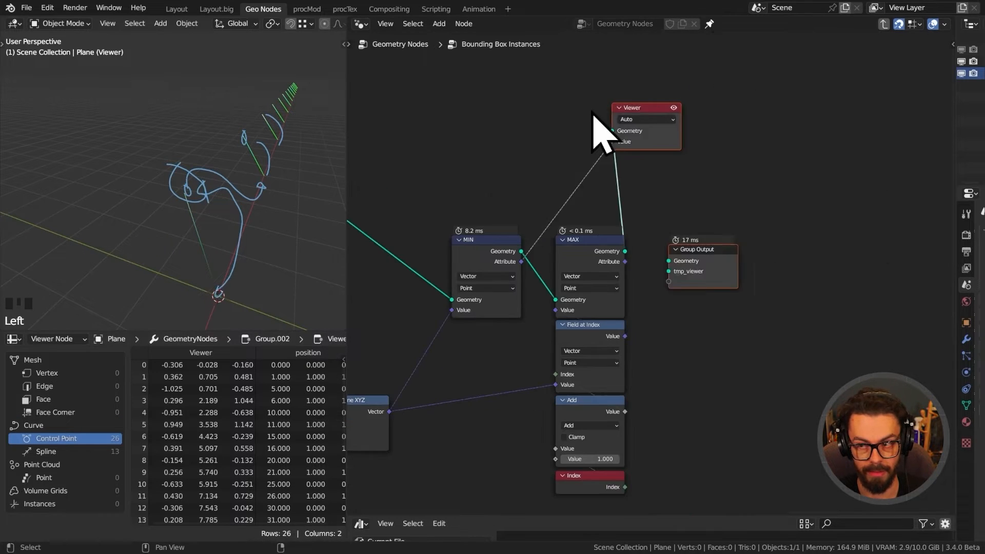
{"action": "key", "text": "g"}
{"action": "left_click", "coordinate": [790, 129]}
Insert a Delete Geometry node into the geometry link between MAX and the Viewer.
{"action": "scroll", "coordinate": [679, 244], "scroll_direction": "up", "scroll_amount": 5}
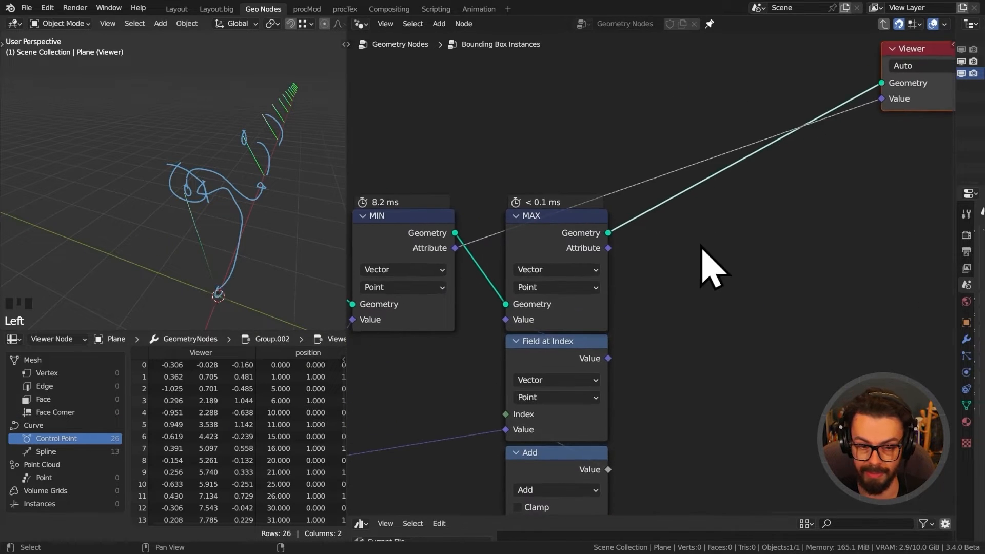
{"action": "key", "text": "shift+a"}
{"action": "mouse_move", "coordinate": [691, 114]}
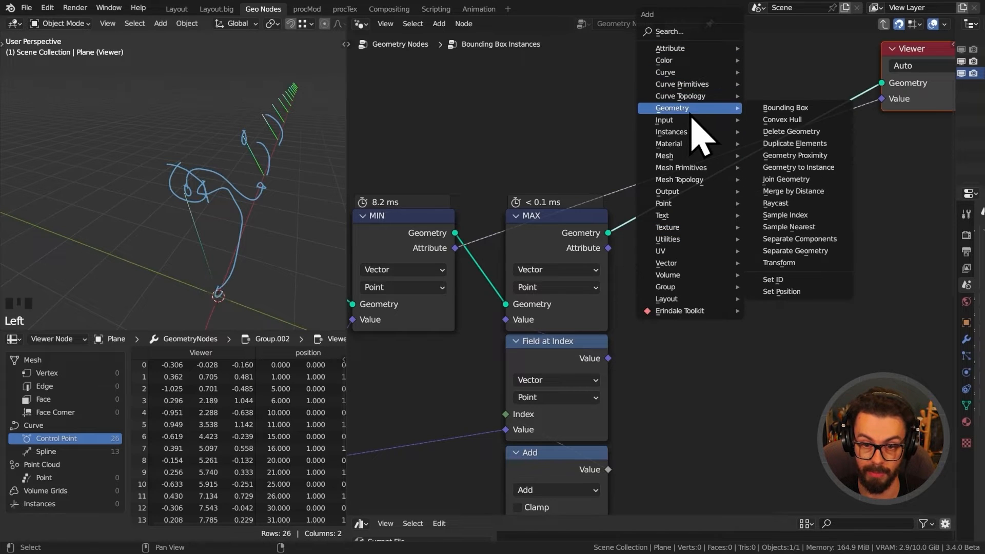
{"action": "left_click", "coordinate": [816, 131]}
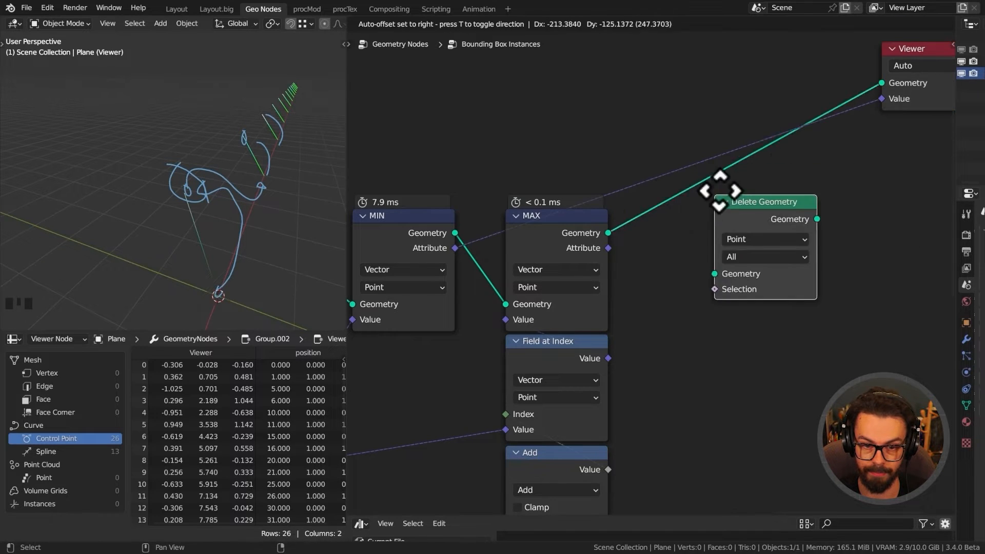
{"action": "left_click", "coordinate": [672, 196]}
{"action": "left_click_drag", "start_coordinate": [685, 216], "coordinate": [726, 214]}
{"action": "middle_click_drag", "start_coordinate": [741, 216], "coordinate": [743, 191]}
Add an Endpoint Selection node with Start Size 0 and End Size 1, driving Delete Geometry's Selection, and stack it directly underneath.
{"action": "key", "text": "shift+a"}
{"action": "mouse_move", "coordinate": [753, 187]}
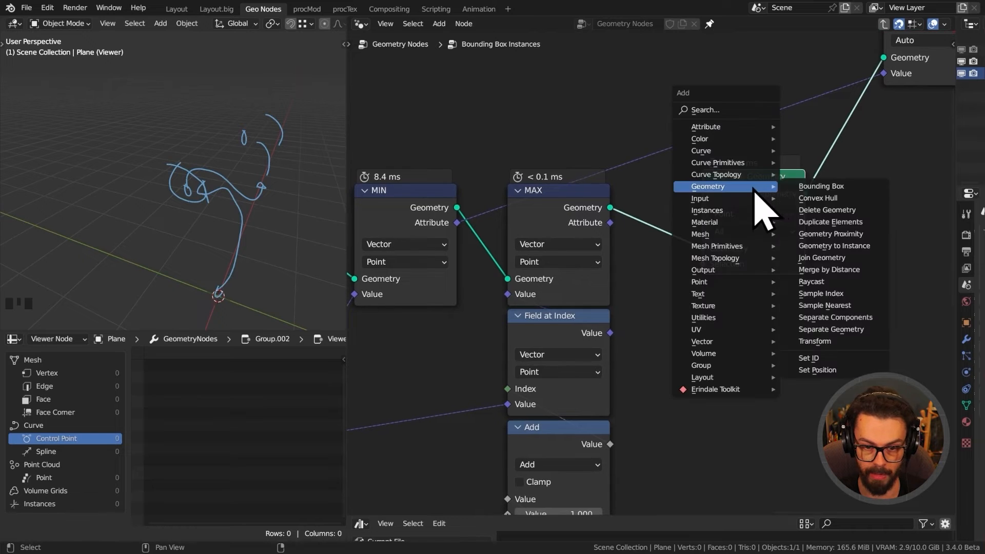
{"action": "mouse_move", "coordinate": [718, 150]}
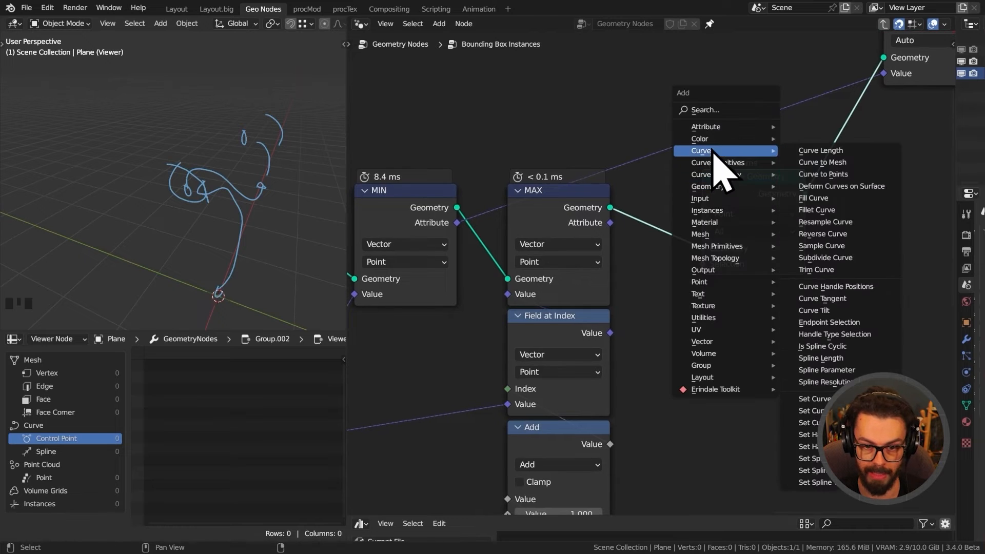
{"action": "left_click", "coordinate": [846, 328]}
{"action": "left_click", "coordinate": [708, 292]}
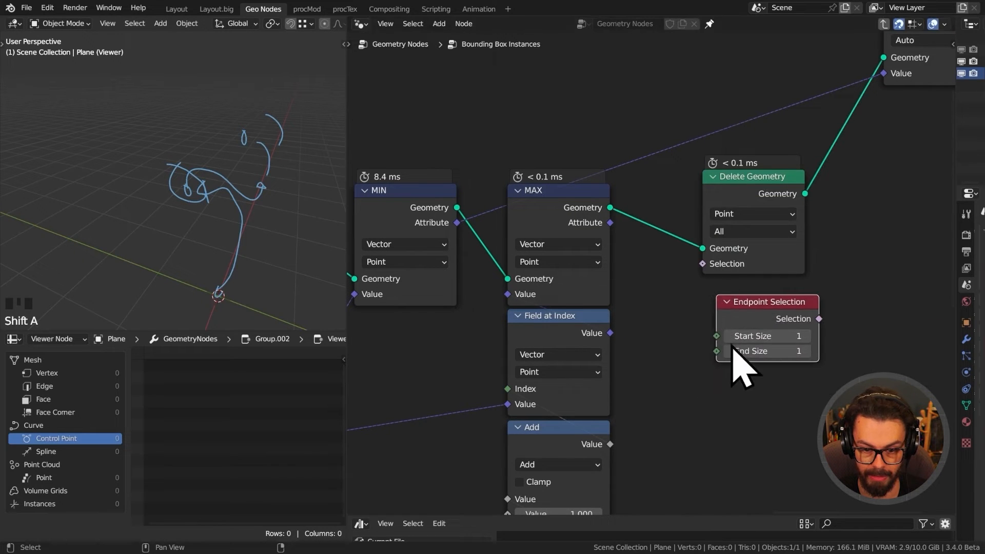
{"action": "left_click", "coordinate": [750, 294]}
{"action": "left_click_drag", "start_coordinate": [804, 304], "coordinate": [702, 263]}
{"action": "middle_click_drag", "start_coordinate": [802, 251], "coordinate": [736, 269]}
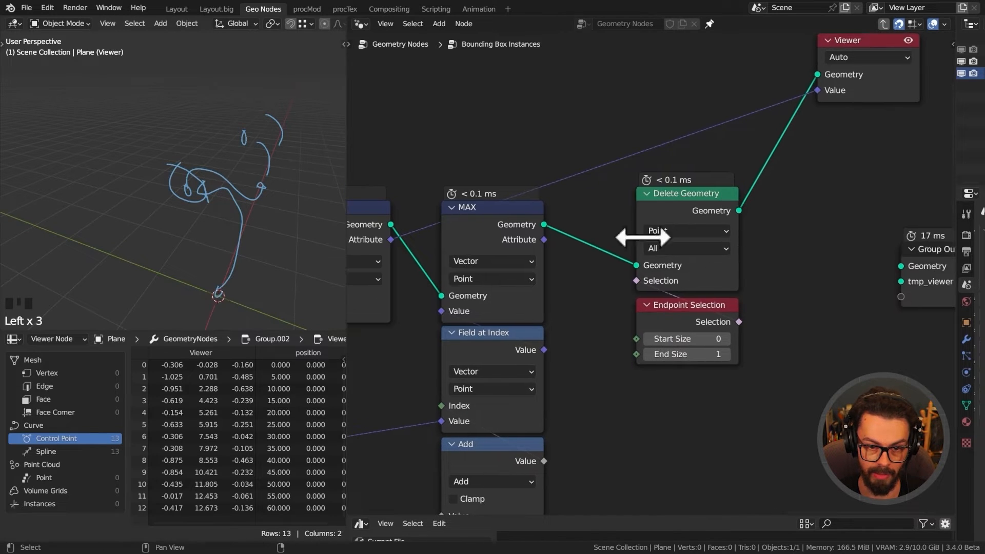
Move the Delete Geometry and Endpoint Selection nodes together closer to MAX and level with it.
{"action": "left_click_drag", "start_coordinate": [672, 160], "coordinate": [754, 360]}
{"action": "key", "text": "g"}
{"action": "left_click", "coordinate": [743, 293]}
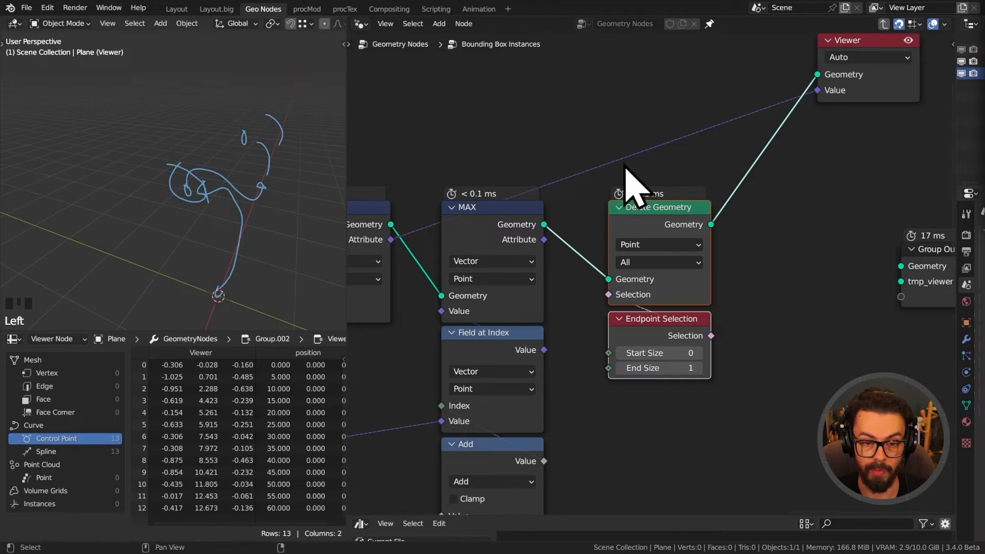
{"action": "left_click_drag", "start_coordinate": [626, 164], "coordinate": [748, 348]}
{"action": "key", "text": "g"}
{"action": "left_click", "coordinate": [774, 282]}
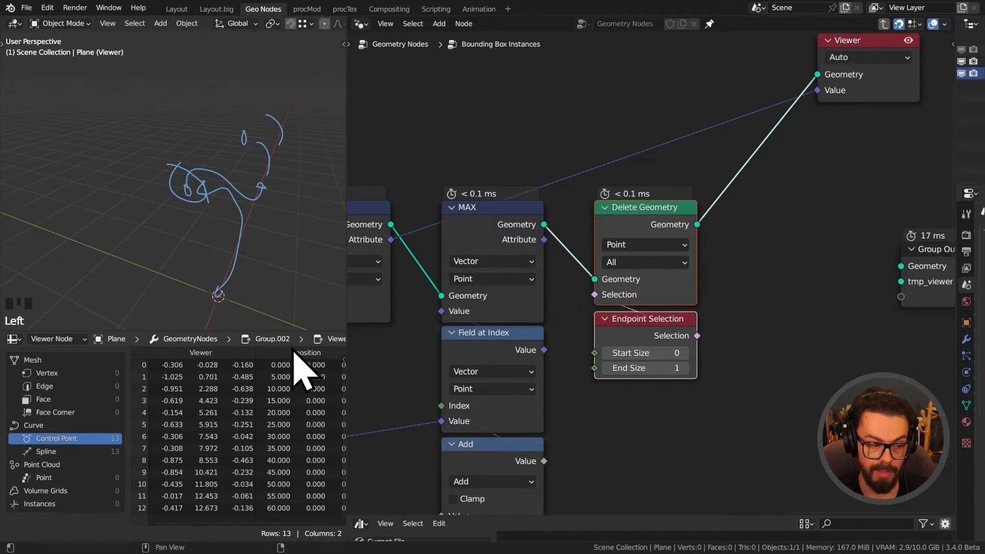
Insert a Curve to Mesh node between Delete Geometry and the Viewer.
{"action": "key", "text": "shift+a"}
{"action": "mouse_move", "coordinate": [773, 221]}
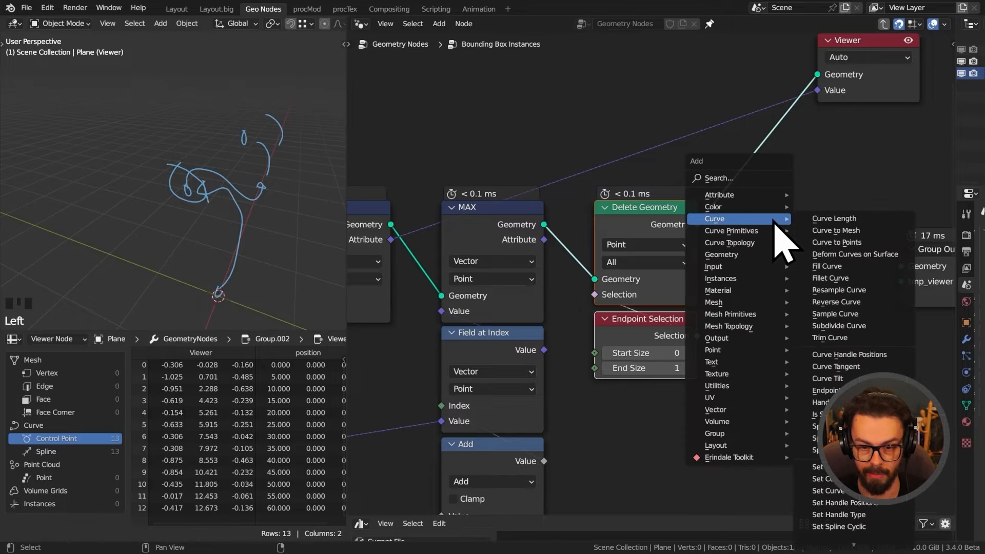
{"action": "left_click", "coordinate": [830, 230]}
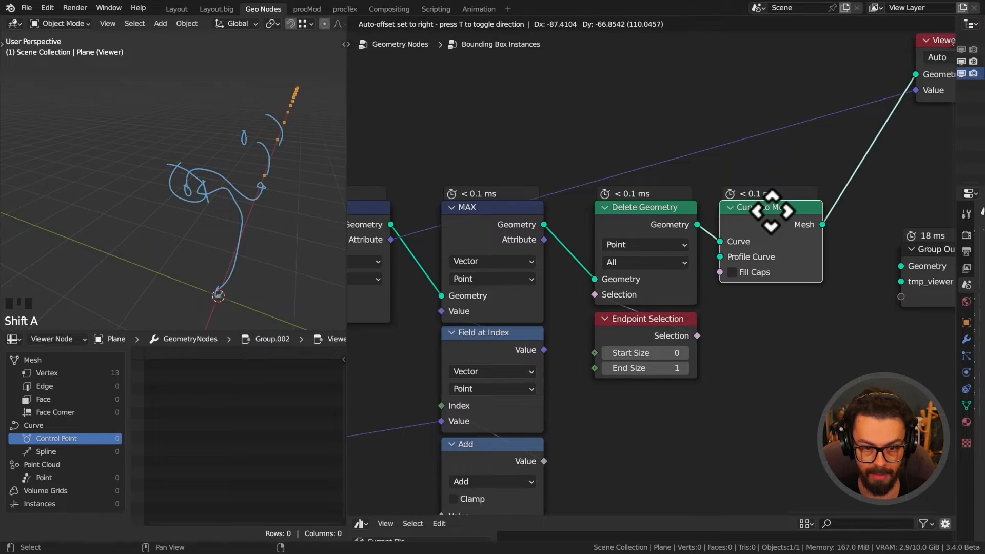
{"action": "left_click", "coordinate": [772, 211]}
Erase the freehand annotations from the 3D viewport and show the mesh vertex data in the spreadsheet.
{"action": "scroll", "coordinate": [268, 231], "scroll_direction": "down", "scroll_amount": 2}
{"action": "middle_click_drag", "start_coordinate": [269, 231], "coordinate": [220, 218], "text": "shift"}
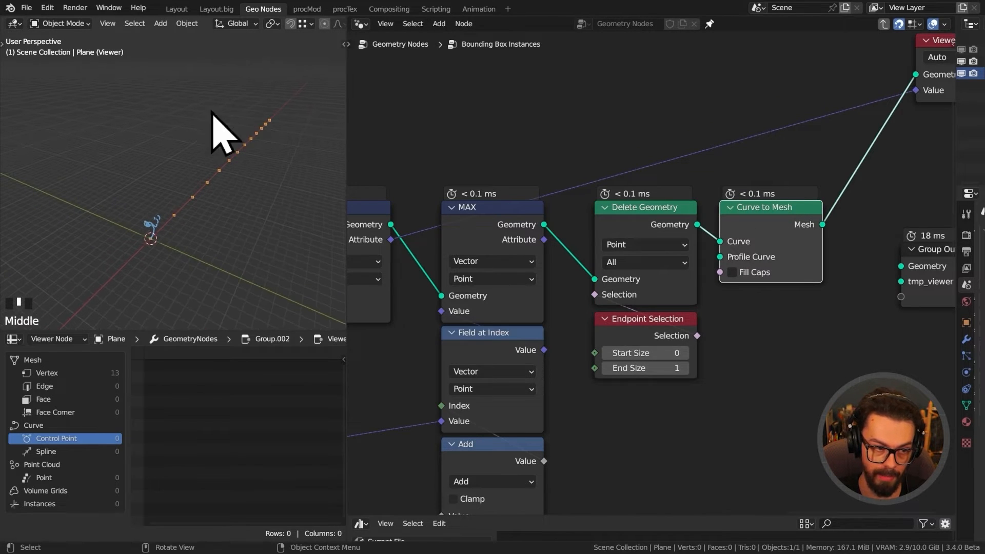
{"action": "right_click", "coordinate": [151, 235]}
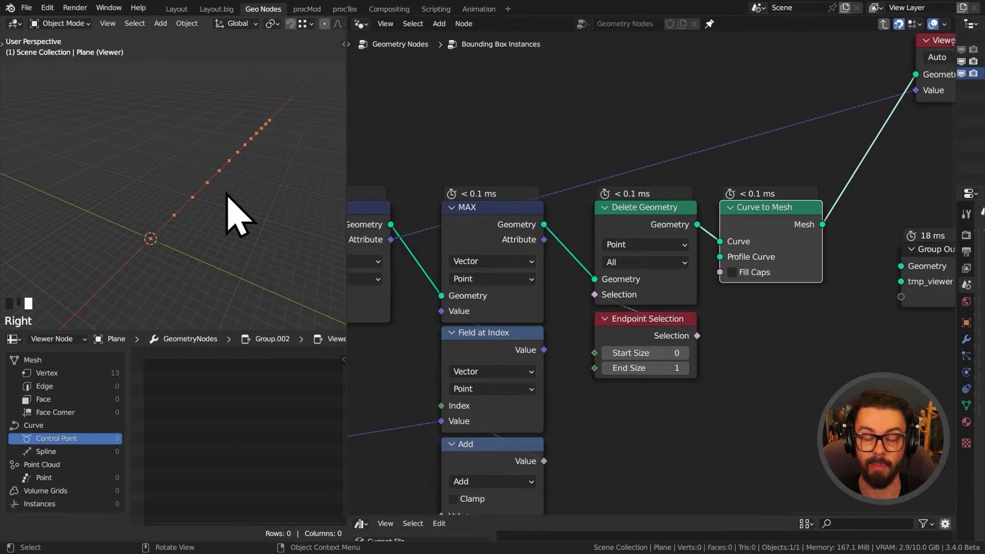
{"action": "left_click", "coordinate": [80, 373]}
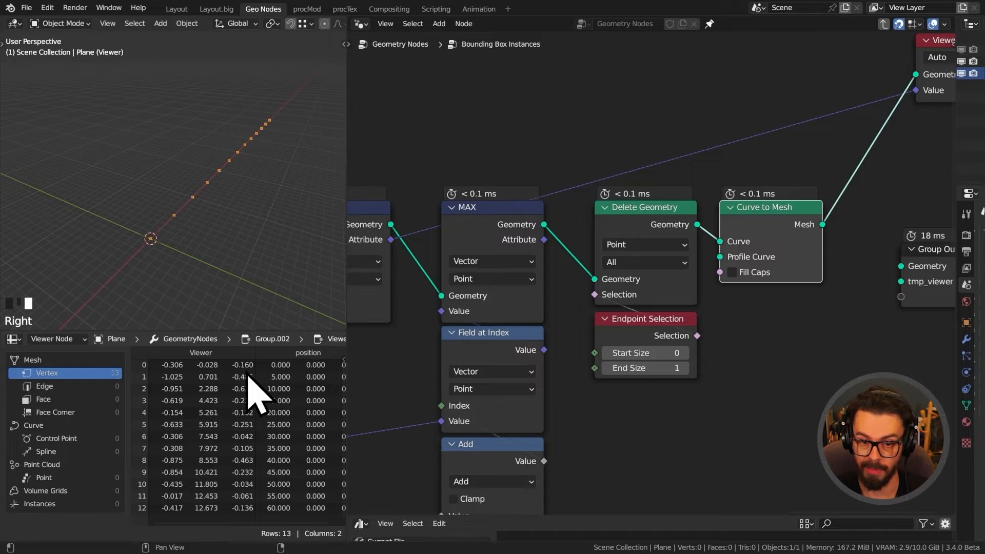
Shift Delete Geometry, Endpoint Selection and Curve to Mesh together slightly closer to MAX.
{"action": "left_click_drag", "start_coordinate": [655, 135], "coordinate": [805, 394]}
{"action": "key", "text": "g"}
{"action": "left_click", "coordinate": [792, 381]}
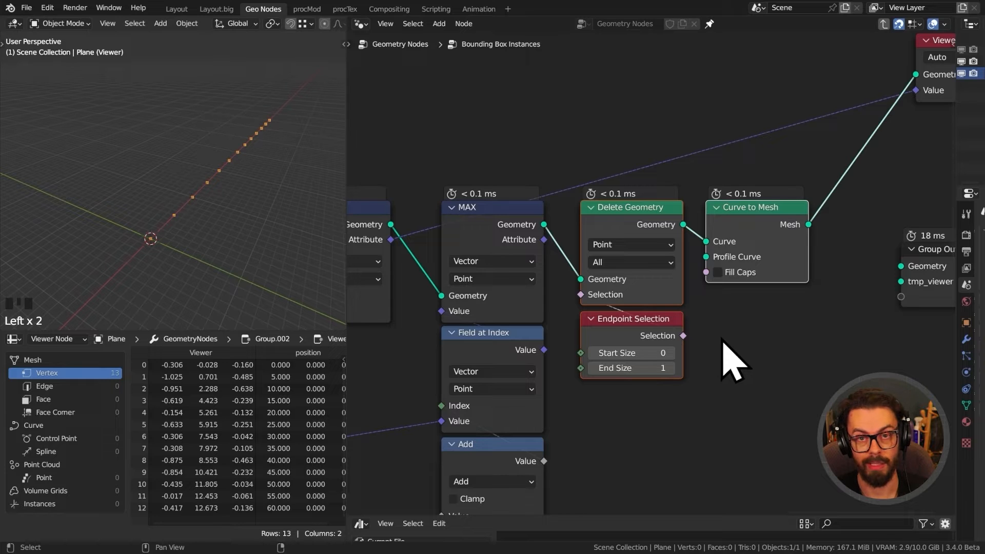
Join all axis sampling nodes, from Realize Instances through Combine XYZ and including the NORMALIZE AXIS frame, into a new frame.
{"action": "scroll", "coordinate": [731, 359], "scroll_direction": "down", "scroll_amount": 6}
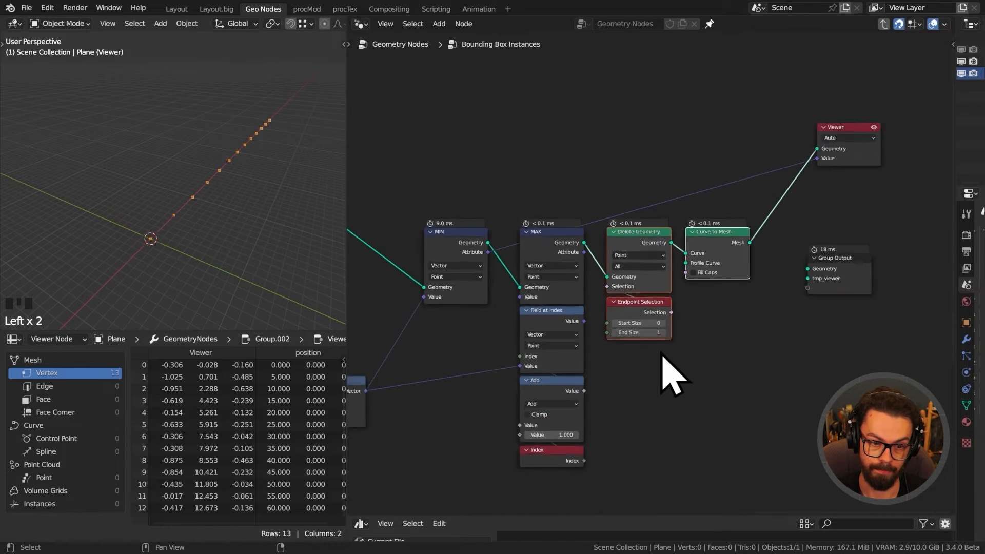
{"action": "middle_click_drag", "start_coordinate": [439, 347], "coordinate": [724, 271]}
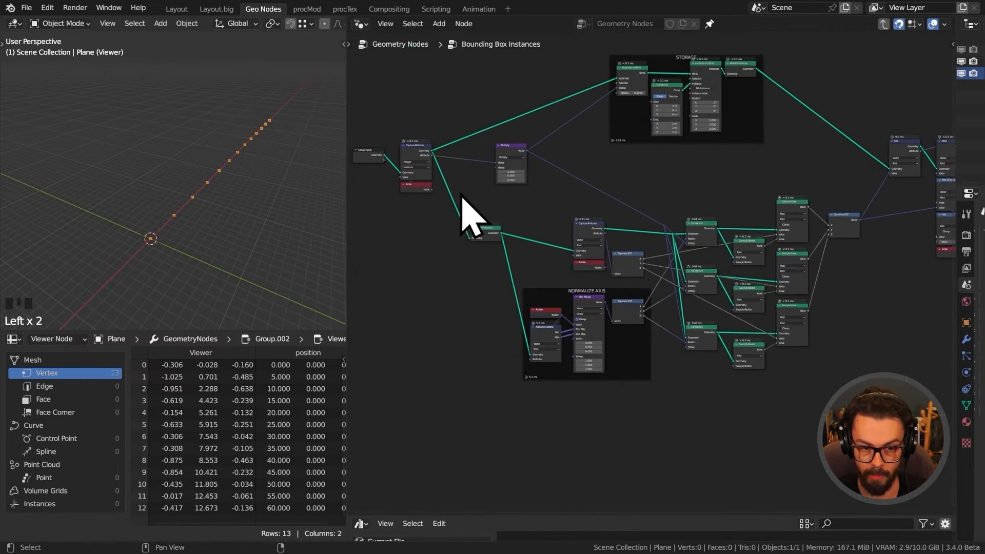
{"action": "left_click_drag", "start_coordinate": [461, 194], "coordinate": [884, 429]}
{"action": "key", "text": "ctrl+j"}
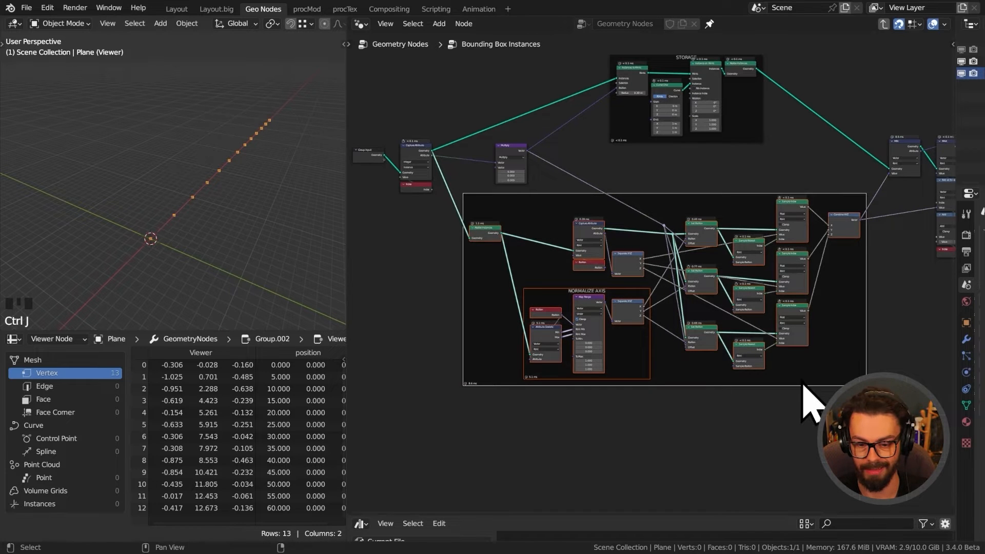
{"action": "left_click", "coordinate": [802, 382]}
Label the new frame around the axis sampling nodes TRANSFORM MESHES TO AXIS DATA.
{"action": "scroll", "coordinate": [671, 234], "scroll_direction": "up", "scroll_amount": 2}
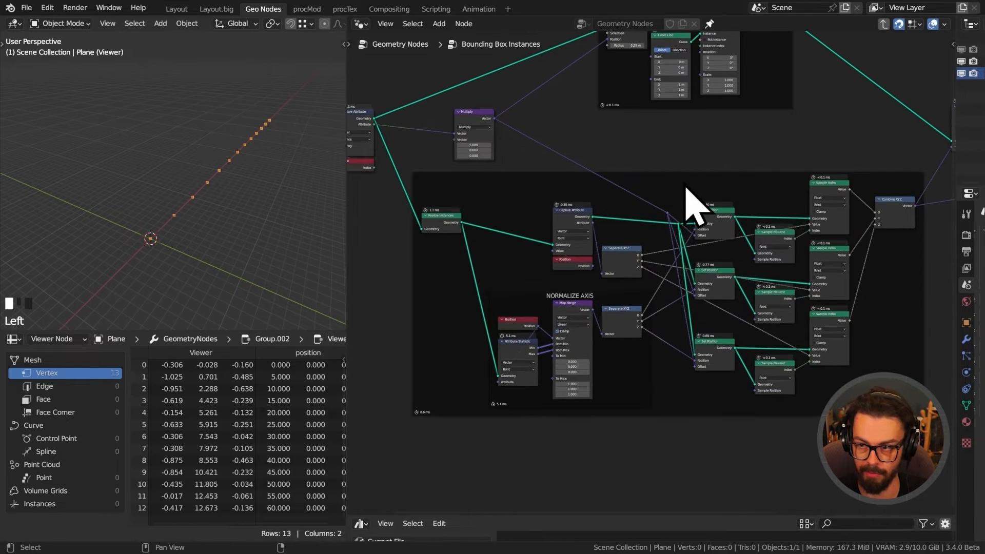
{"action": "left_click", "coordinate": [655, 195]}
{"action": "key", "text": "F2"}
{"action": "type", "text": "TRANSFORM MESHES TO AC"}
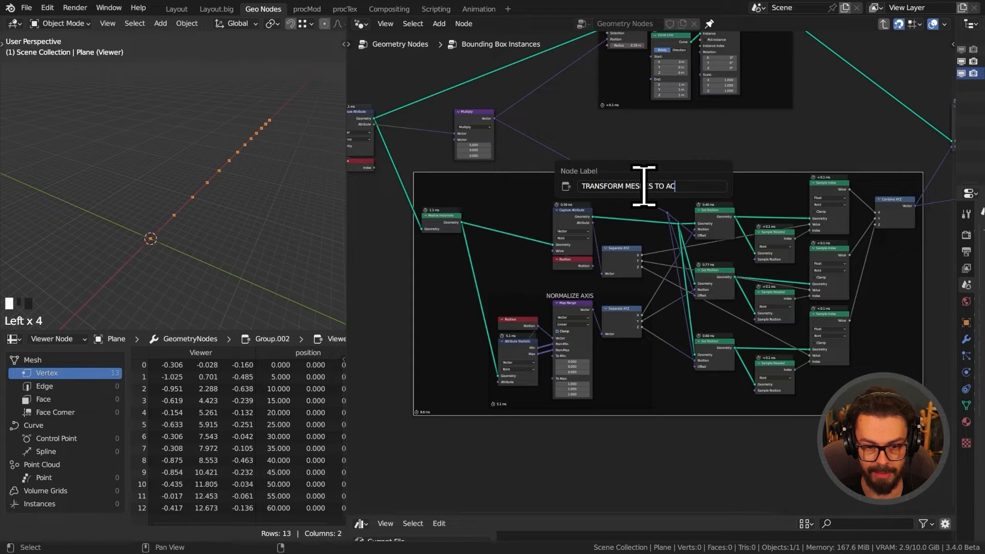
{"action": "key", "text": "BackSpace"}
{"action": "type", "text": "XIS DAT"}
{"action": "key", "text": "Return"}
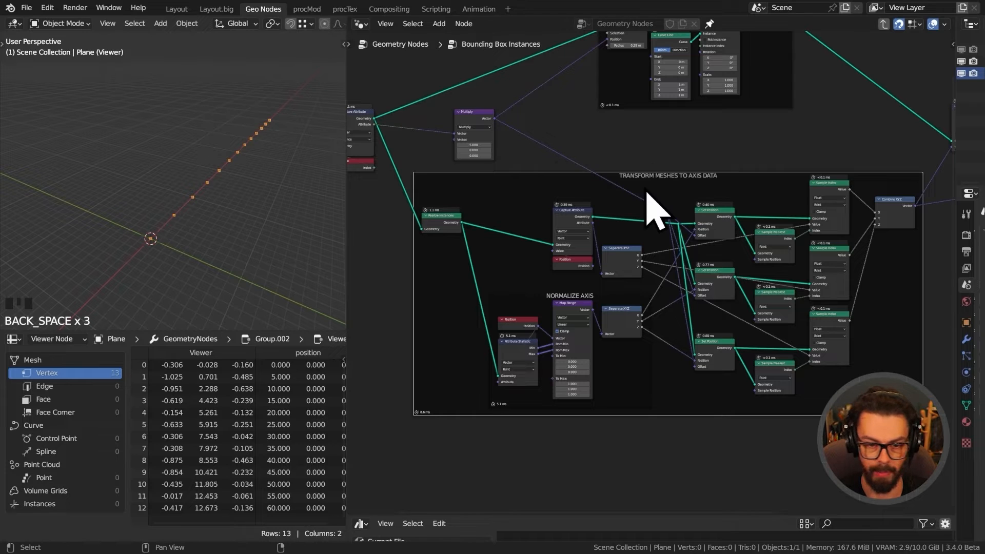
{"action": "left_click", "coordinate": [659, 174]}
Frame the MIN, MAX, Delete Geometry and Curve to Mesh nodes with their helper nodes, and label the frame FIND MIN AND MAX.
{"action": "middle_click_drag", "start_coordinate": [630, 153], "coordinate": [665, 211]}
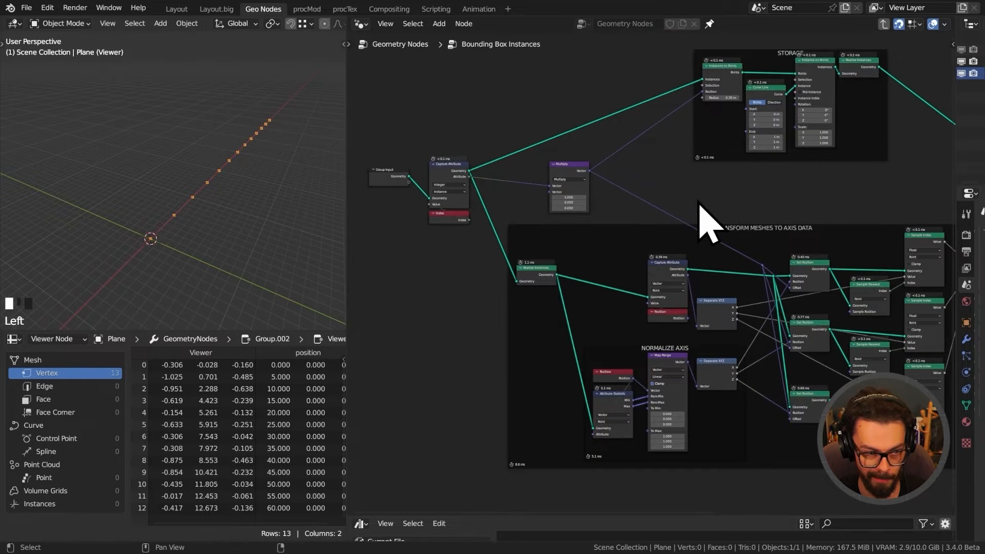
{"action": "left_click_drag", "start_coordinate": [501, 110], "coordinate": [751, 400]}
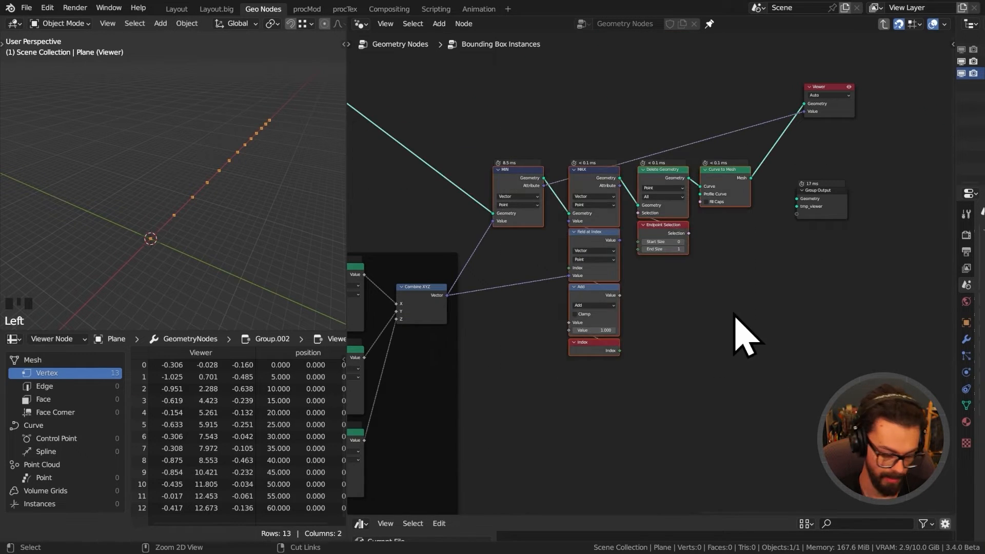
{"action": "key", "text": "ctrl+j"}
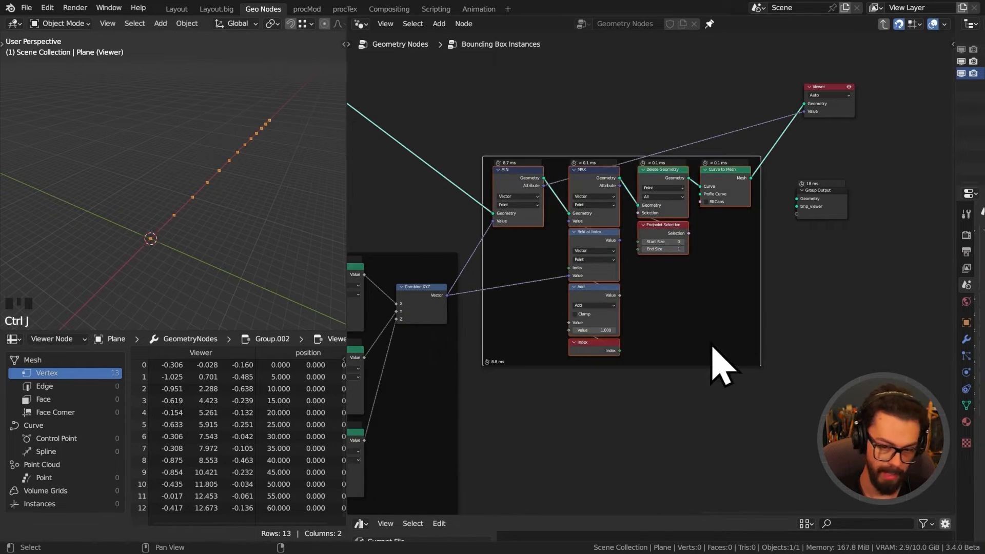
{"action": "double_click", "coordinate": [700, 359]}
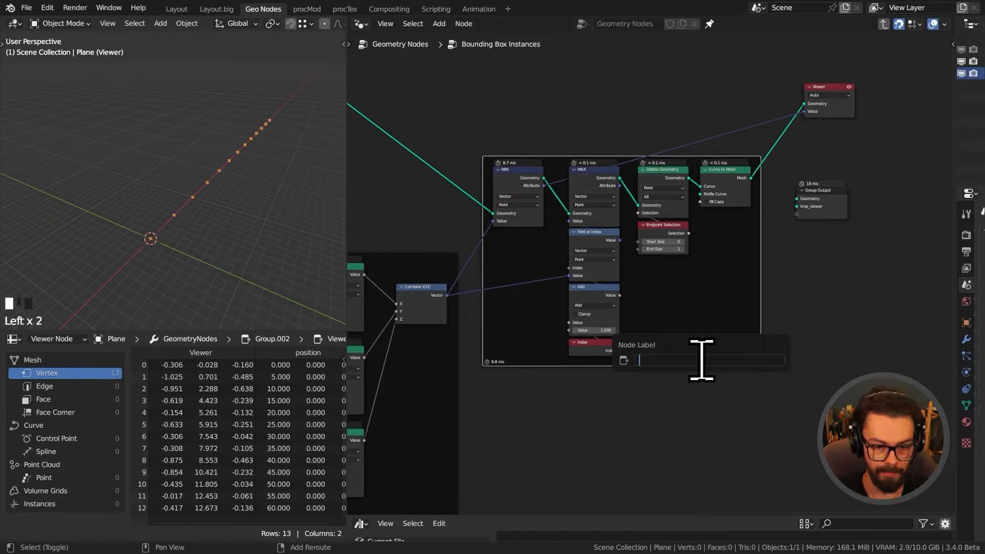
{"action": "type", "text": "FIND MIN AND MAX"}
{"action": "key", "text": "Return"}
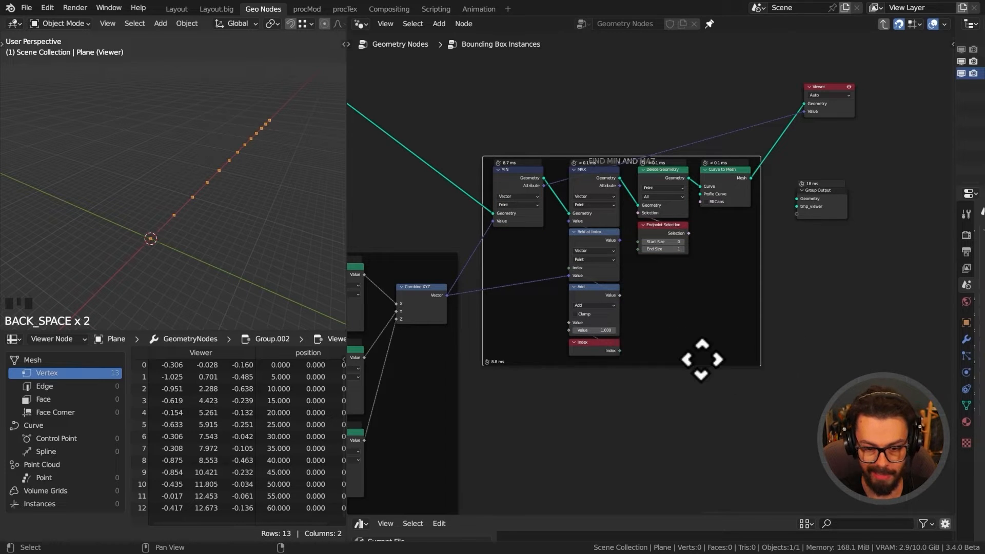
Turn off the Timings overlay in the node editor.
{"action": "left_click", "coordinate": [933, 23]}
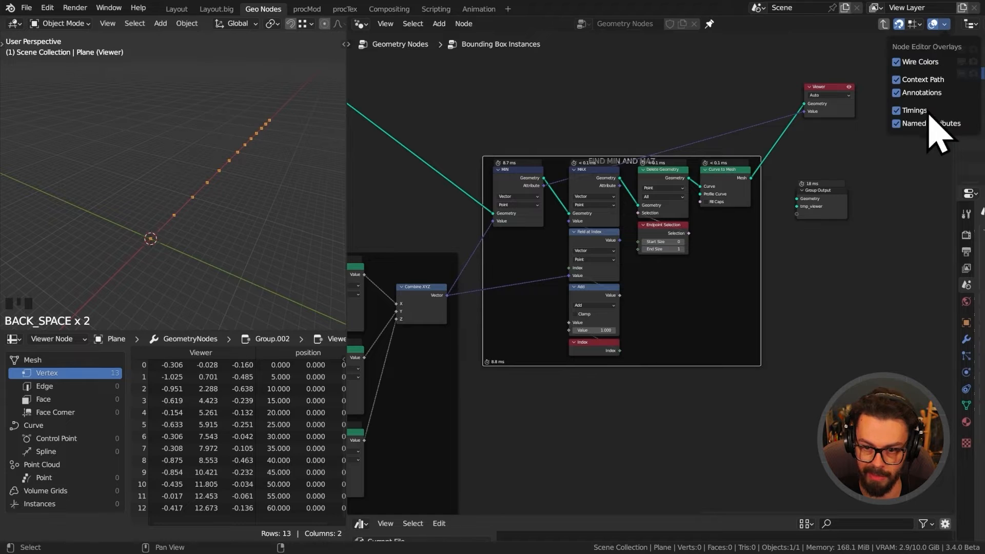
{"action": "left_click", "coordinate": [904, 109]}
{"action": "middle_click_drag", "start_coordinate": [743, 253], "coordinate": [583, 268]}
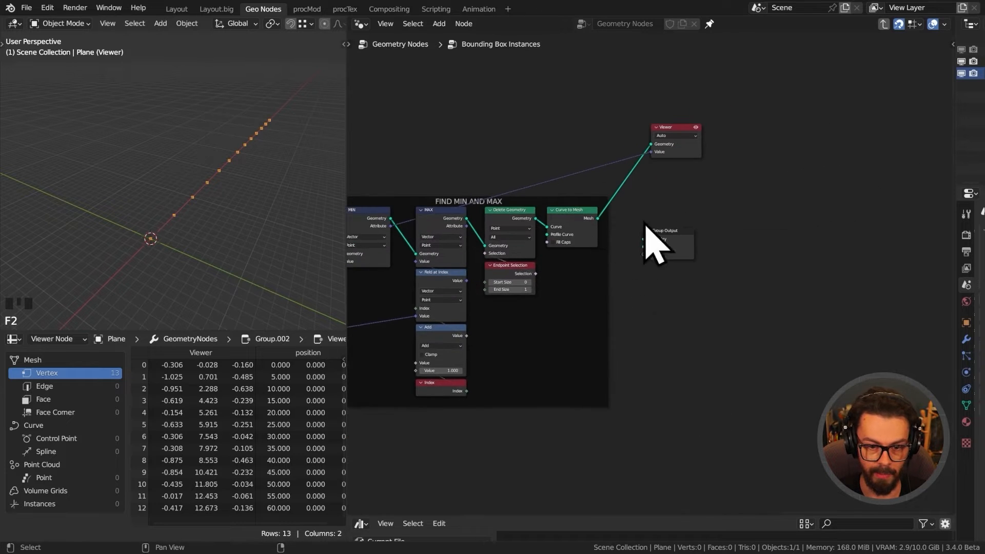
Move the Group Output node farther away from the FIND MIN AND MAX frame, past the Viewer, to make room.
{"action": "middle_click_drag", "start_coordinate": [644, 224], "coordinate": [606, 259]}
{"action": "left_click_drag", "start_coordinate": [598, 242], "coordinate": [661, 317]}
{"action": "left_click_drag", "start_coordinate": [650, 281], "coordinate": [830, 205]}
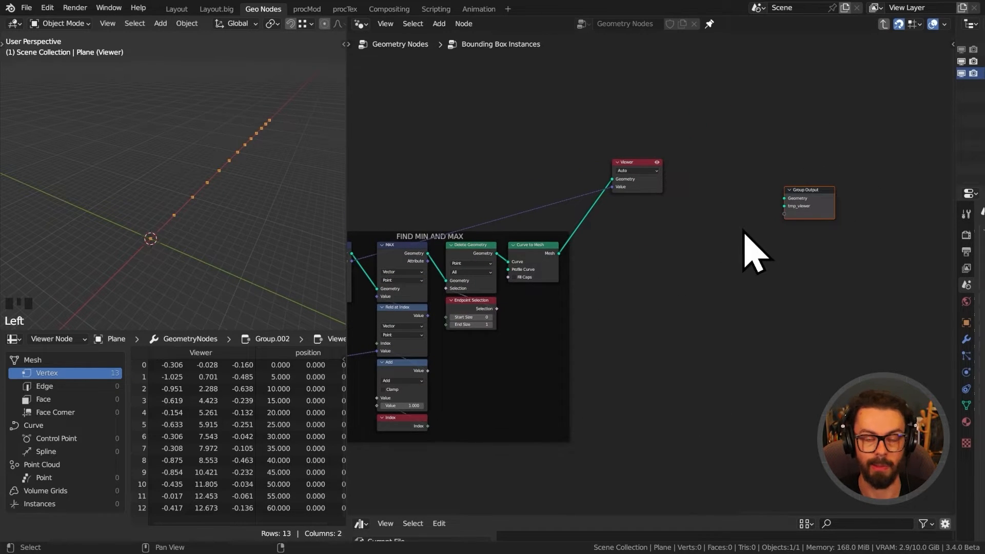
{"action": "middle_click_drag", "start_coordinate": [633, 165], "coordinate": [684, 221]}
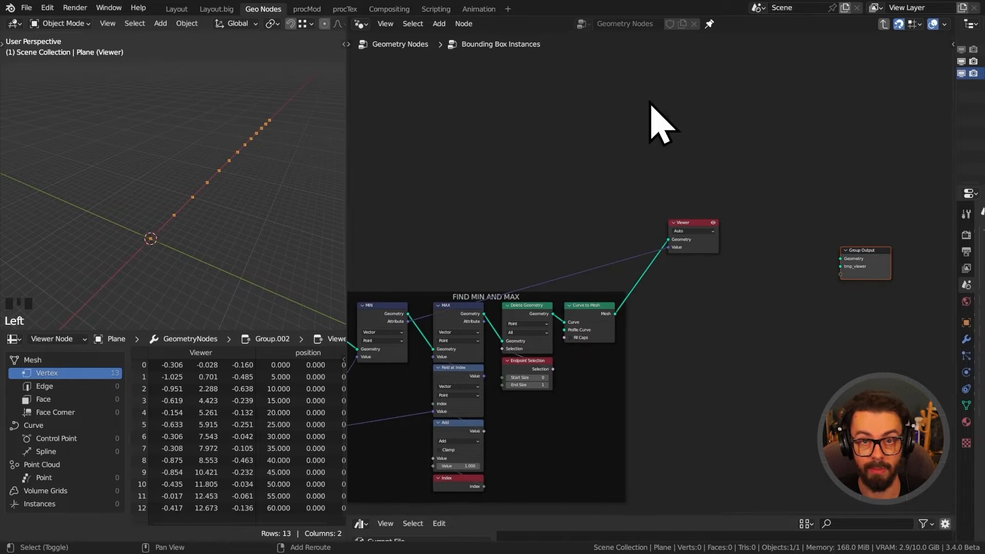
Add a Group Input node above the FIND MIN AND MAX frame and preview its geometry through the Group Output.
{"action": "key", "text": "shift+a"}
{"action": "mouse_move", "coordinate": [609, 315]}
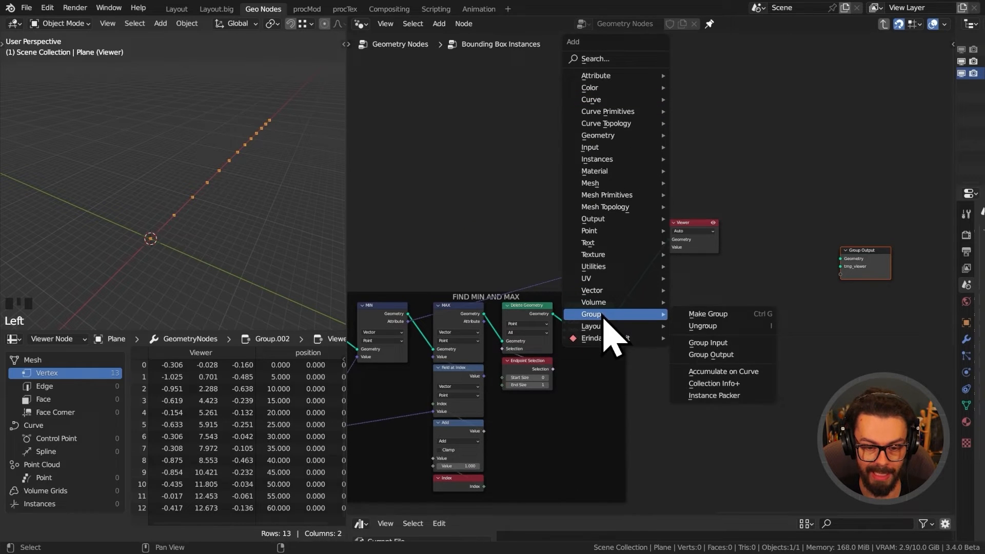
{"action": "left_click", "coordinate": [719, 339]}
{"action": "left_click", "coordinate": [569, 148], "text": "alt+shift"}
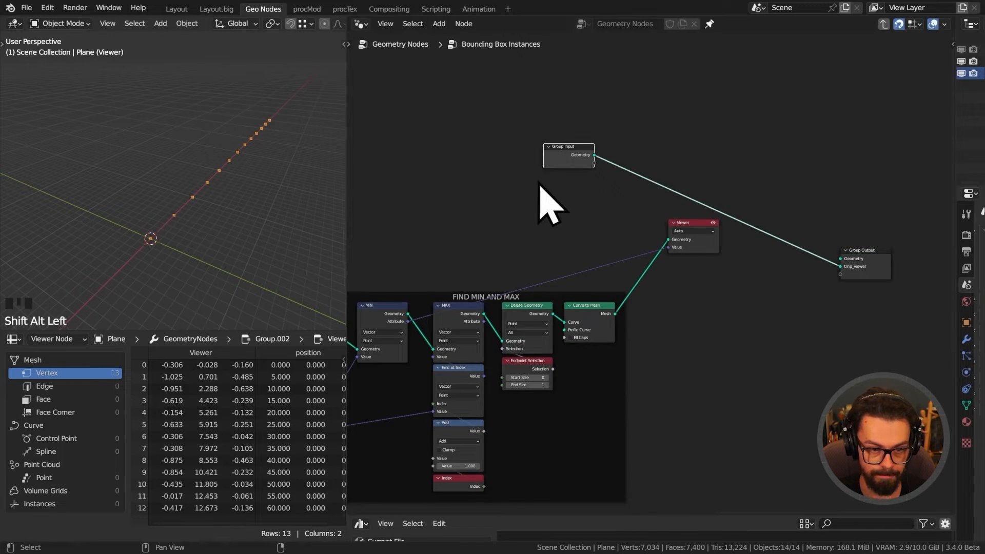
Delete the Viewer node and bring the previewed instances into view in the 3D viewport.
{"action": "scroll", "coordinate": [679, 204], "scroll_direction": "up", "scroll_amount": 1}
{"action": "left_click_drag", "start_coordinate": [679, 205], "coordinate": [703, 259]}
{"action": "key", "text": "x"}
{"action": "scroll", "coordinate": [158, 253], "scroll_direction": "up", "scroll_amount": 5}
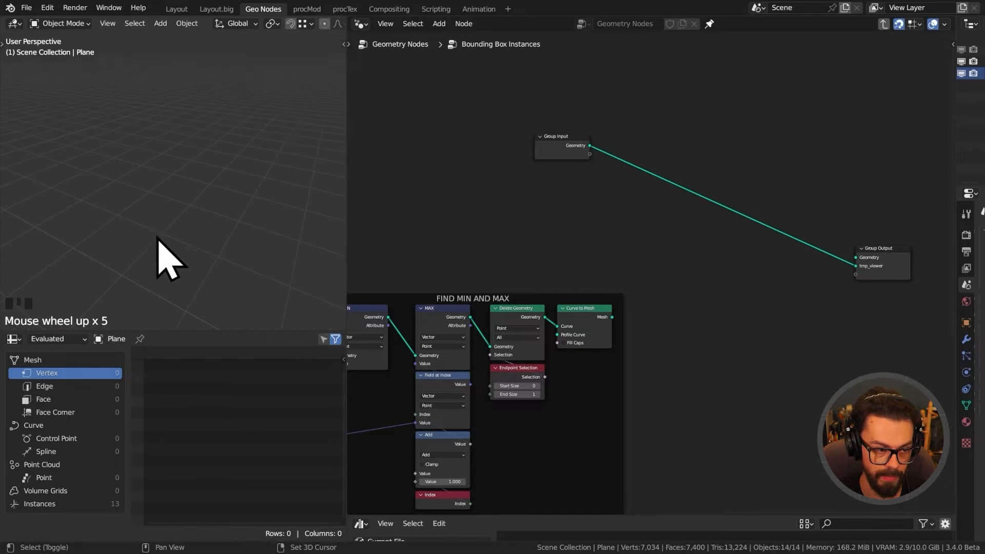
{"action": "scroll", "coordinate": [189, 209], "scroll_direction": "down", "scroll_amount": 4}
{"action": "middle_click_drag", "start_coordinate": [200, 215], "coordinate": [204, 217], "text": "shift"}
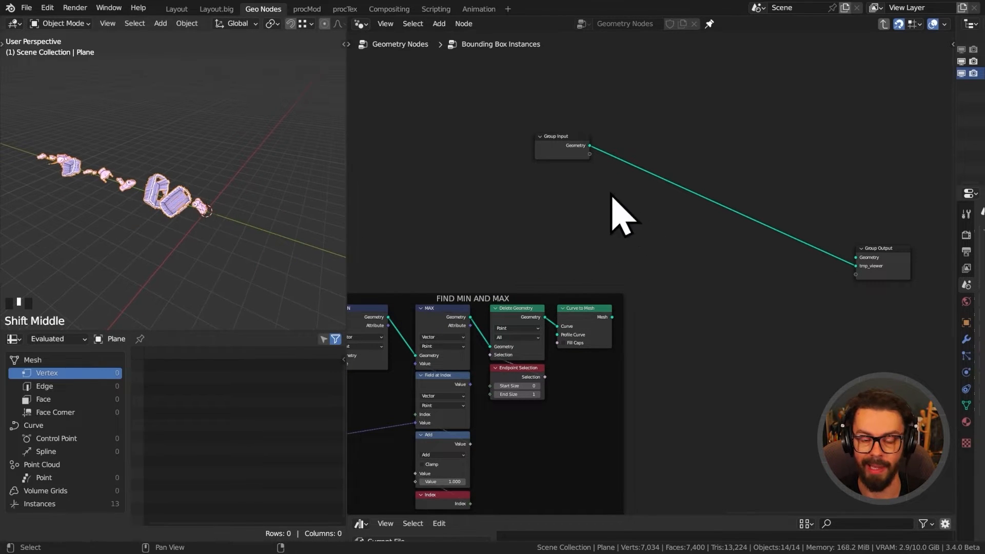
Insert a Capture Attribute node on the link between Group Input and Group Output.
{"action": "left_click_drag", "start_coordinate": [589, 140], "coordinate": [637, 175]}
{"action": "scroll", "coordinate": [633, 179], "scroll_direction": "up", "scroll_amount": 4}
{"action": "key", "text": "shift+a"}
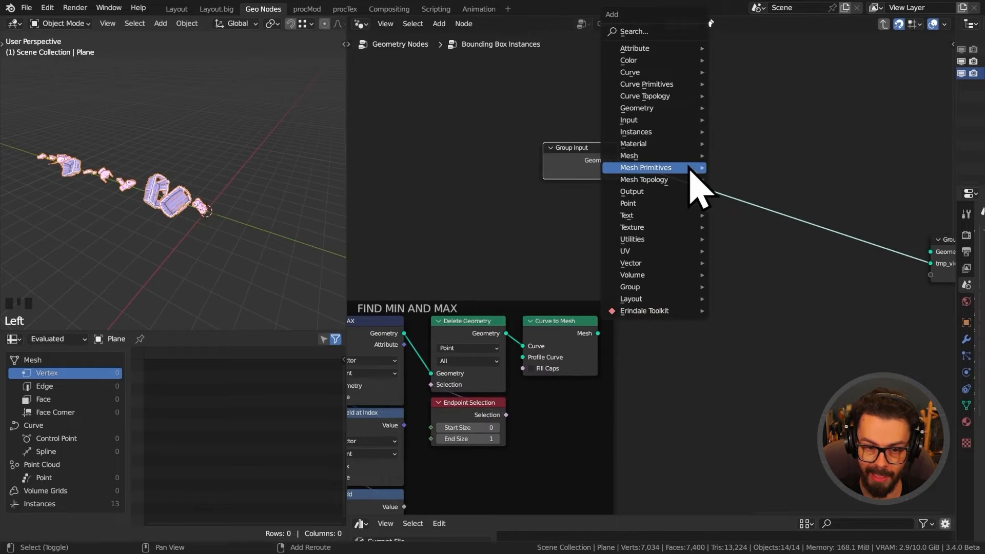
{"action": "mouse_move", "coordinate": [664, 50]}
{"action": "left_click", "coordinate": [766, 61]}
{"action": "left_click", "coordinate": [685, 122]}
Set the new Capture Attribute node to the Vector data type and the Instance domain.
{"action": "scroll", "coordinate": [690, 204], "scroll_direction": "up", "scroll_amount": 4}
{"action": "middle_click_drag", "start_coordinate": [687, 204], "coordinate": [599, 300]}
{"action": "scroll", "coordinate": [601, 300], "scroll_direction": "up", "scroll_amount": 2}
{"action": "left_click", "coordinate": [662, 221]}
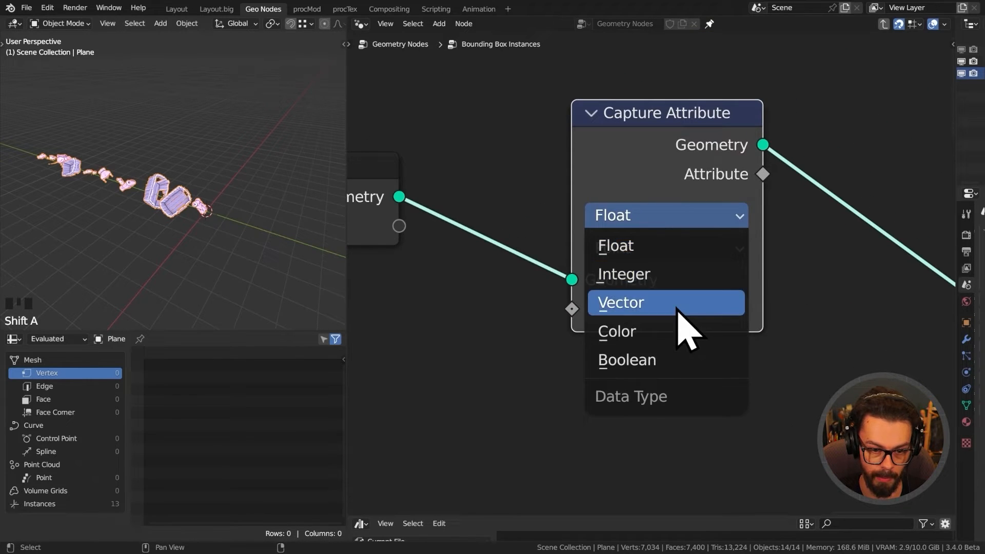
{"action": "left_click", "coordinate": [678, 306]}
{"action": "left_click", "coordinate": [666, 249]}
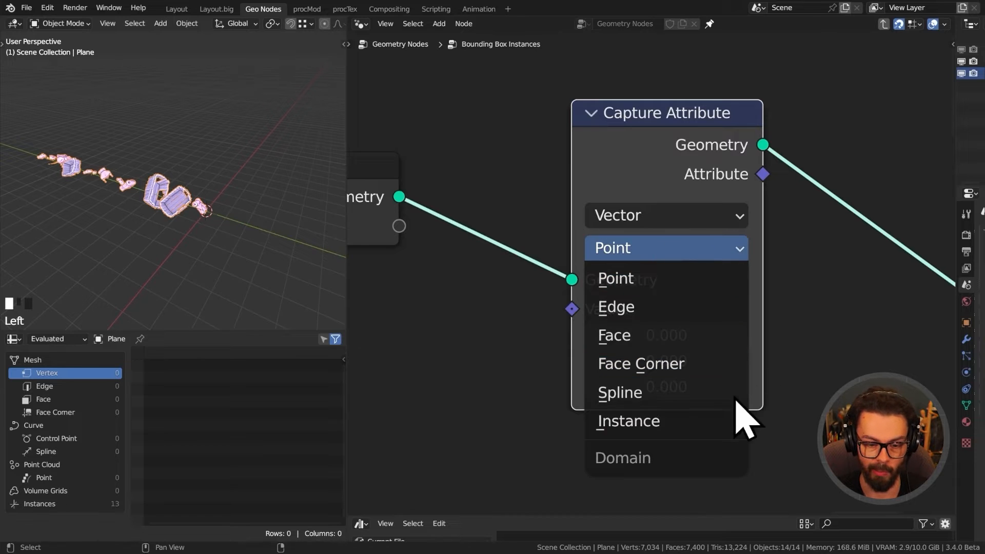
{"action": "left_click", "coordinate": [708, 420]}
Label the instance Capture Attribute node MIN.
{"action": "scroll", "coordinate": [705, 225], "scroll_direction": "down", "scroll_amount": 3}
{"action": "key", "text": "F2"}
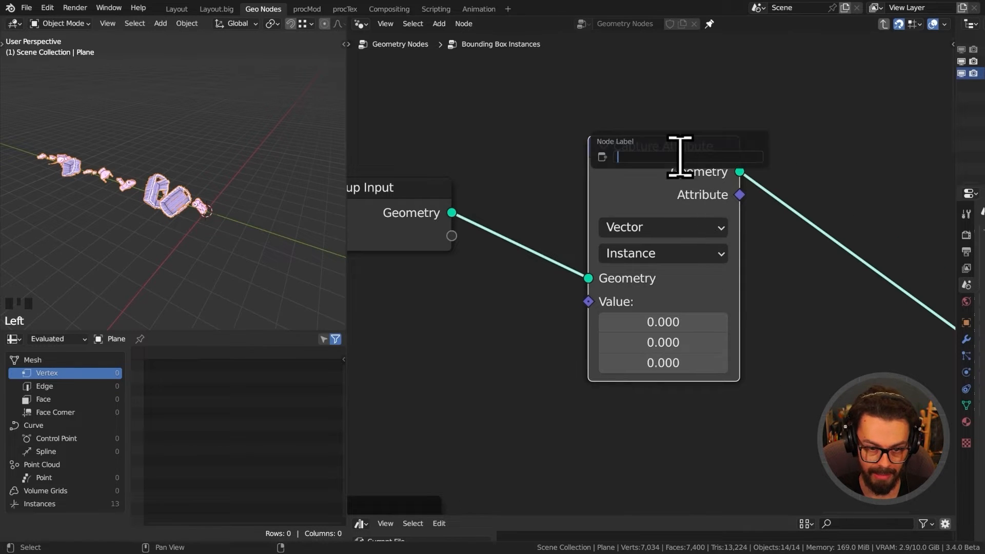
{"action": "type", "text": "MIN"}
{"action": "key", "text": "Return"}
Duplicate the instance MIN node, insert the copy on the link after it, and label the copy MAX.
{"action": "key", "text": "shift+d"}
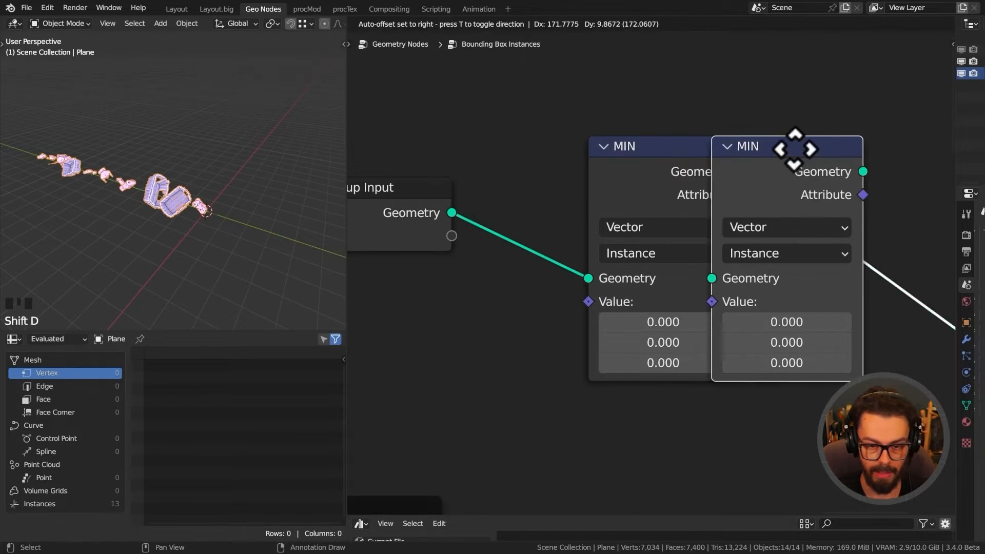
{"action": "left_click", "coordinate": [705, 139]}
{"action": "key", "text": "F2"}
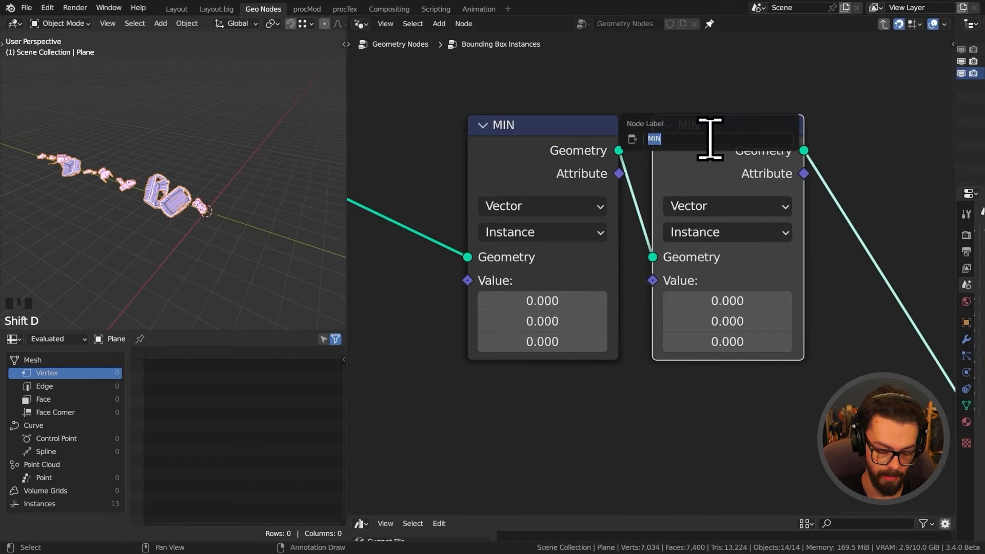
{"action": "key", "text": "Return"}
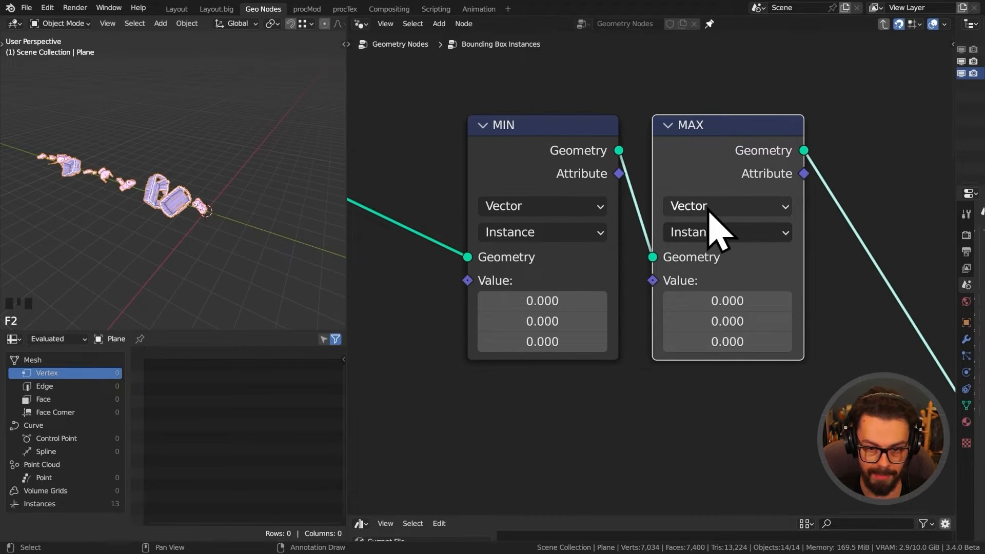
Add a Sample Index node fed by the Curve to Mesh output, place it below the instance MIN node, and set its data type to Vector.
{"action": "scroll", "coordinate": [708, 215], "scroll_direction": "down", "scroll_amount": 3}
{"action": "middle_click_drag", "start_coordinate": [653, 275], "coordinate": [547, 275]}
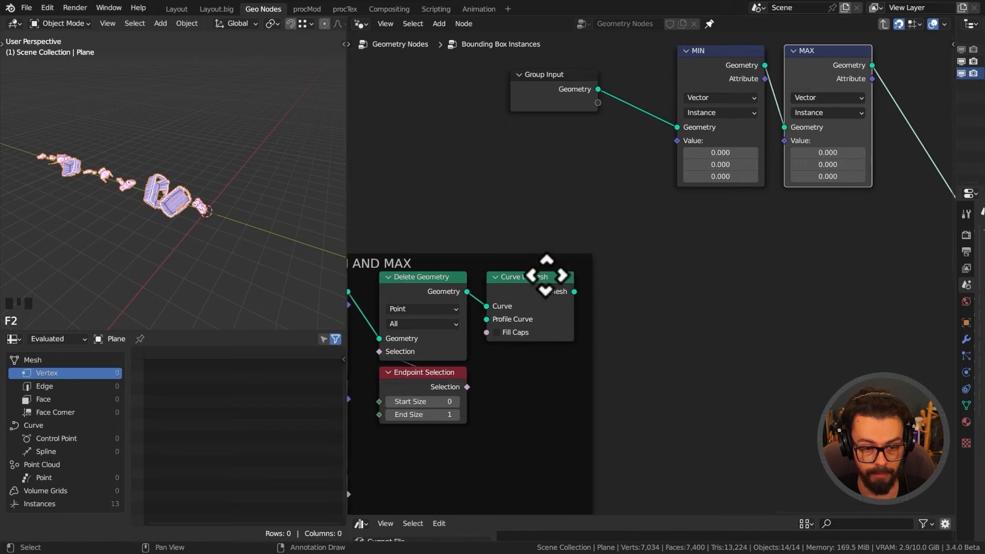
{"action": "middle_click_drag", "start_coordinate": [568, 309], "coordinate": [583, 279]}
{"action": "key", "text": "shift+a"}
{"action": "type", "text": "SA"}
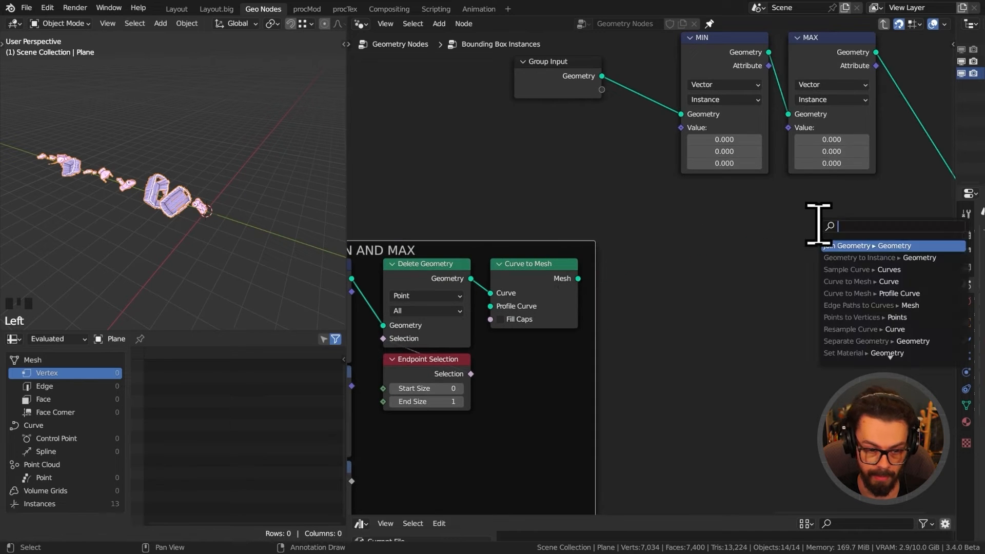
{"action": "type", "text": "mple"}
{"action": "key", "text": "Down"}
{"action": "key", "text": "Return"}
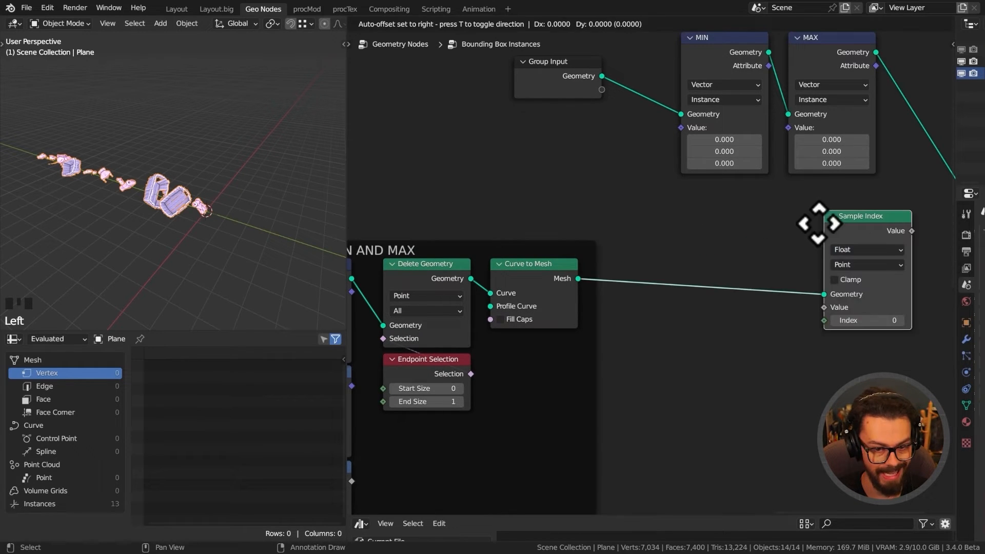
{"action": "left_click", "coordinate": [675, 202]}
{"action": "scroll", "coordinate": [754, 213], "scroll_direction": "down", "scroll_amount": 2}
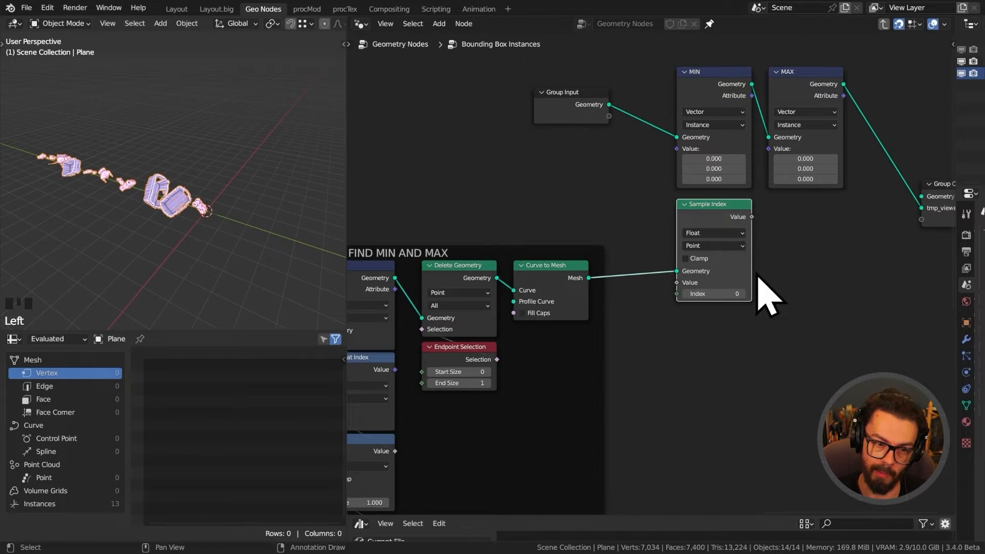
{"action": "left_click", "coordinate": [733, 235]}
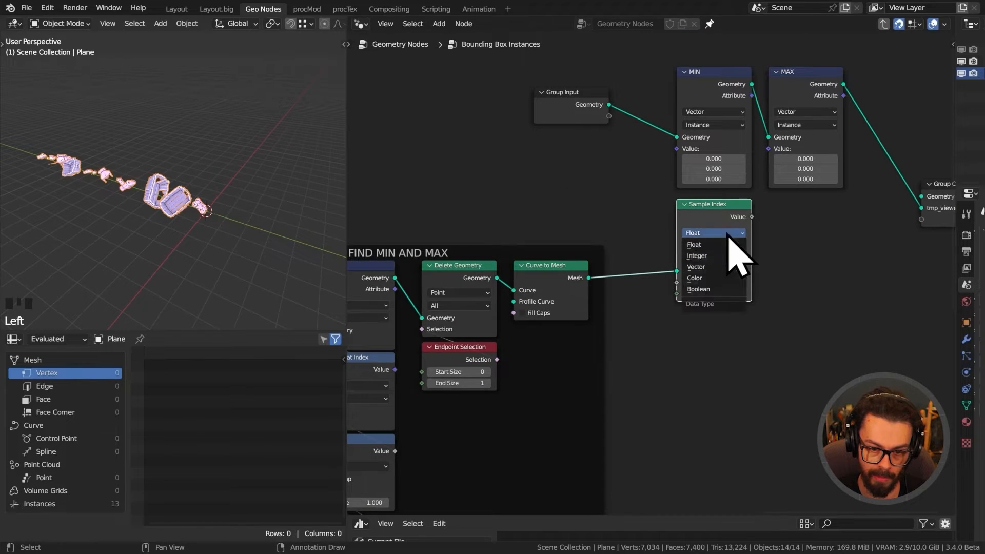
{"action": "left_click", "coordinate": [720, 267]}
Move the Group Input, MIN, MAX, Group Output and Sample Index nodes farther away from the FIND MIN AND MAX frame.
{"action": "left_click_drag", "start_coordinate": [573, 70], "coordinate": [966, 237]}
{"action": "key", "text": "g"}
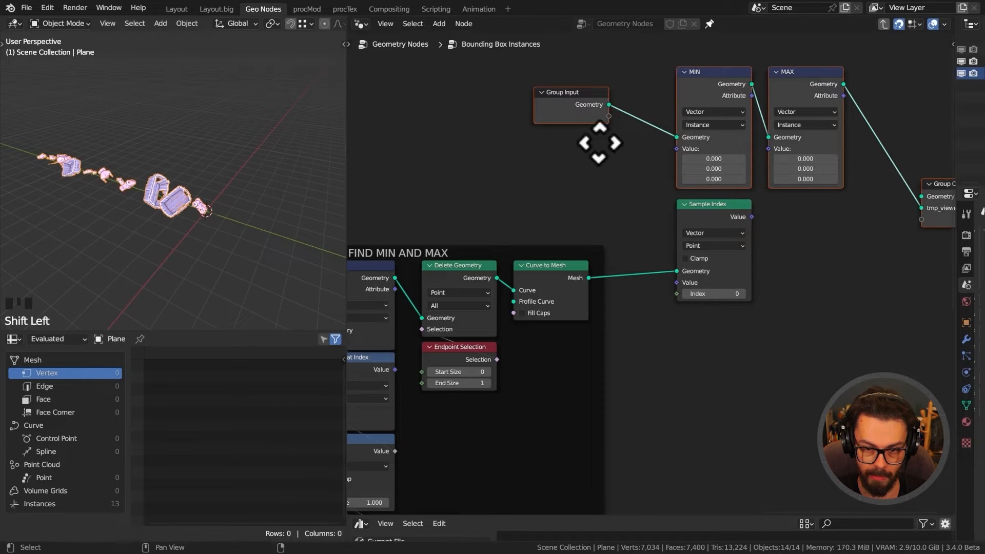
{"action": "left_click", "coordinate": [812, 110]}
{"action": "left_click", "coordinate": [722, 204]}
{"action": "key", "text": "g"}
{"action": "left_click", "coordinate": [786, 197]}
Connect the framed MIN node's Attribute to the Sample Index Value and route the link above the frame with two reroutes.
{"action": "middle_click_drag", "start_coordinate": [588, 192], "coordinate": [737, 201]}
{"action": "left_click_drag", "start_coordinate": [432, 298], "coordinate": [836, 247]}
{"action": "right_click_drag", "start_coordinate": [800, 236], "coordinate": [790, 255], "text": "shift"}
{"action": "key", "text": "g"}
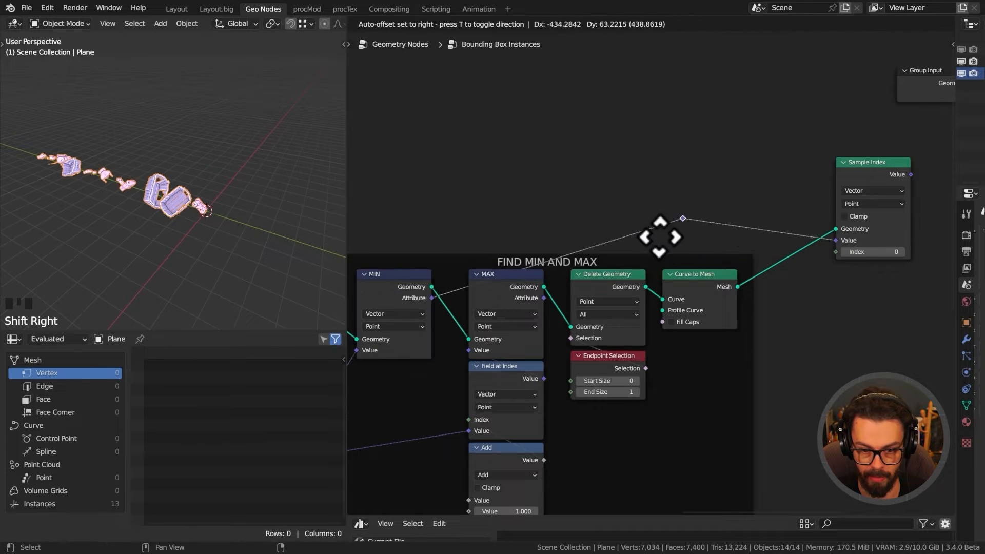
{"action": "left_click", "coordinate": [457, 232]}
{"action": "left_click_drag", "start_coordinate": [880, 163], "coordinate": [881, 142]}
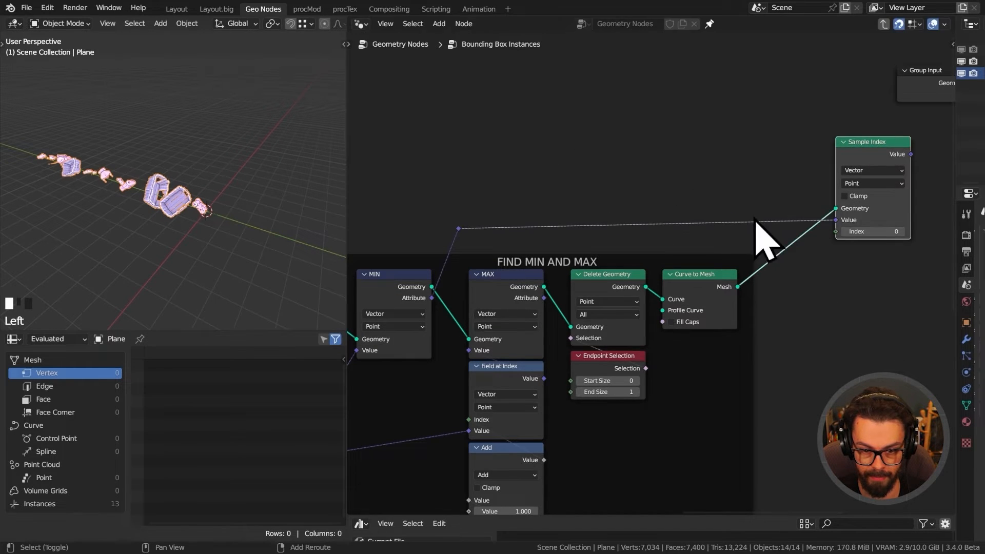
{"action": "right_click_drag", "start_coordinate": [756, 218], "coordinate": [753, 237], "text": "shift"}
{"action": "key", "text": "g"}
{"action": "left_click", "coordinate": [756, 237]}
{"action": "left_click", "coordinate": [829, 273]}
Feed the Sample Index node's Index input from a new Index node placed directly beneath it.
{"action": "middle_click_drag", "start_coordinate": [836, 264], "coordinate": [641, 260]}
{"action": "scroll", "coordinate": [659, 252], "scroll_direction": "up", "scroll_amount": 4}
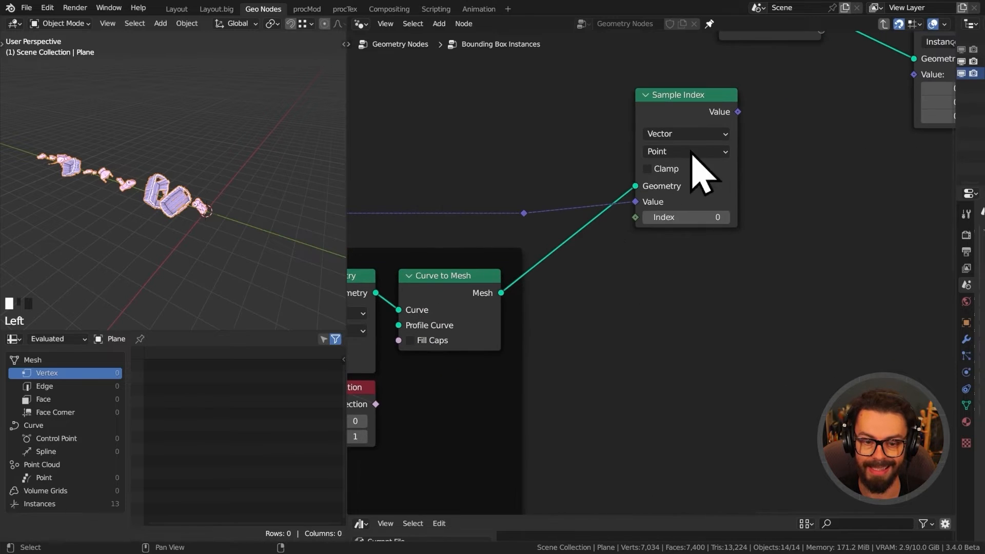
{"action": "left_click_drag", "start_coordinate": [691, 153], "coordinate": [718, 134]}
{"action": "left_click_drag", "start_coordinate": [676, 221], "coordinate": [635, 265]}
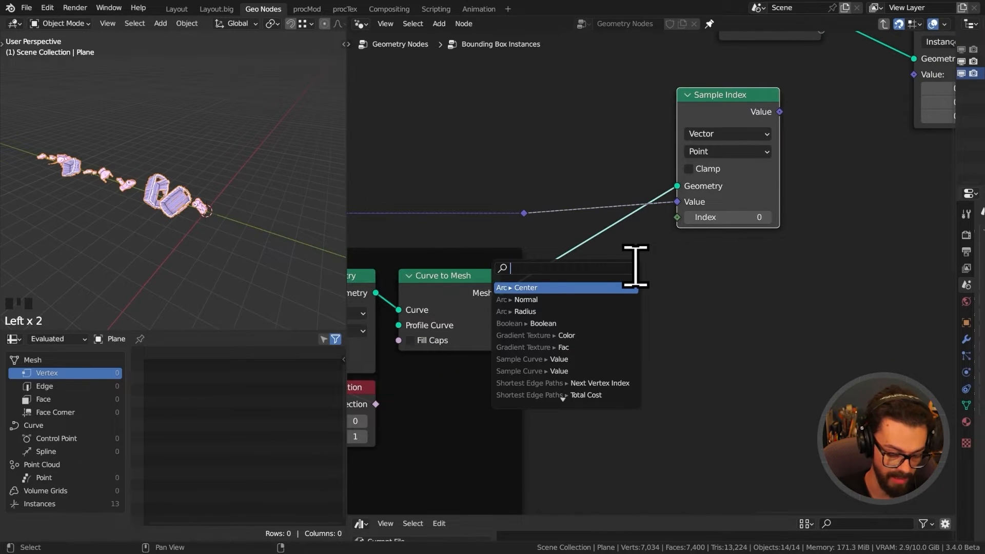
{"action": "type", "text": "index"}
{"action": "key", "text": "Return"}
{"action": "left_click", "coordinate": [636, 300]}
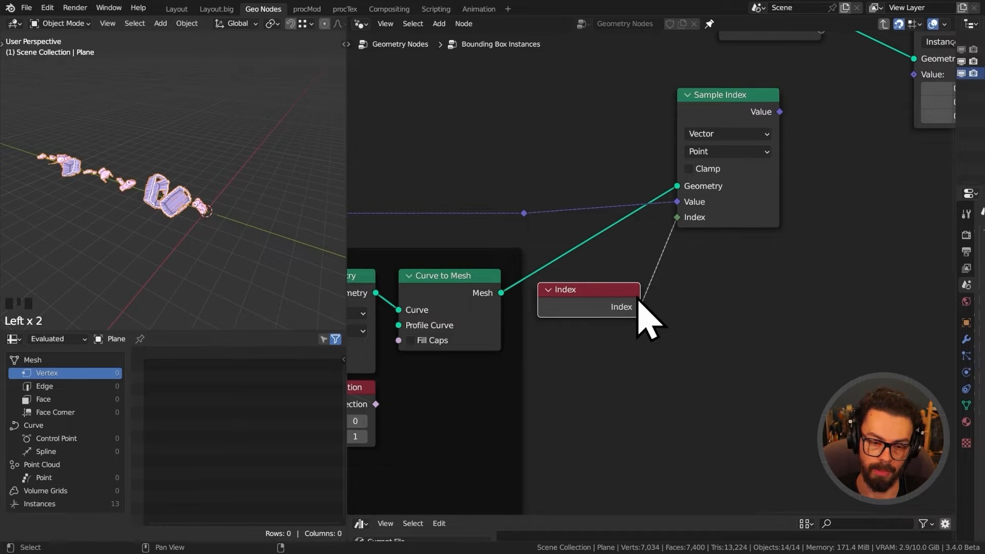
{"action": "left_click_drag", "start_coordinate": [587, 302], "coordinate": [725, 249]}
{"action": "left_click", "coordinate": [703, 303]}
Connect the Sample Index Value output to the Value input of the instance MIN node.
{"action": "scroll", "coordinate": [784, 214], "scroll_direction": "down", "scroll_amount": 2}
{"action": "middle_click_drag", "start_coordinate": [785, 213], "coordinate": [666, 290]}
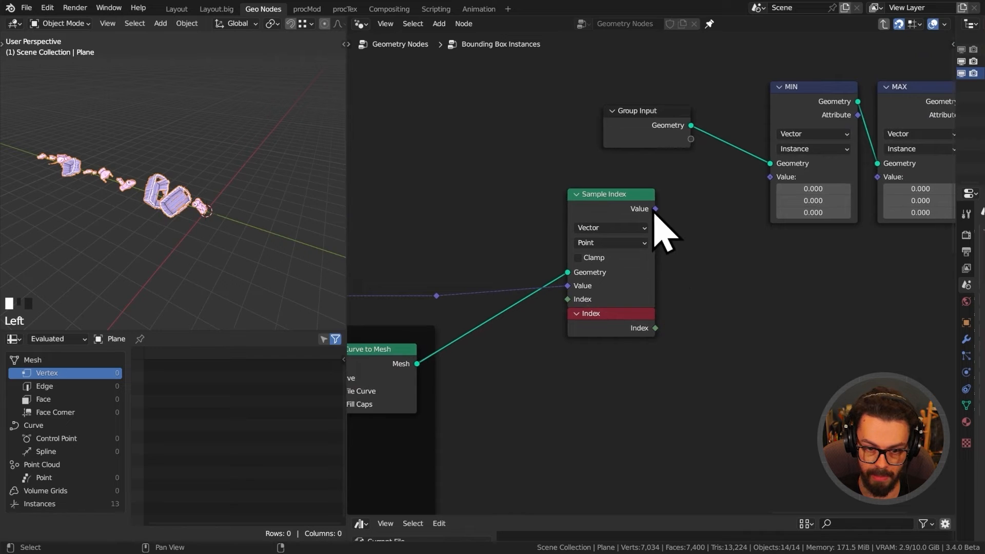
{"action": "left_click_drag", "start_coordinate": [656, 209], "coordinate": [769, 177]}
Align the Group Input above the Sample Index node and move the instance MIN node closer beside them.
{"action": "left_click_drag", "start_coordinate": [644, 57], "coordinate": [829, 127]}
{"action": "key", "text": "g"}
{"action": "left_click", "coordinate": [792, 123]}
{"action": "left_click_drag", "start_coordinate": [747, 50], "coordinate": [804, 154]}
{"action": "key", "text": "g"}
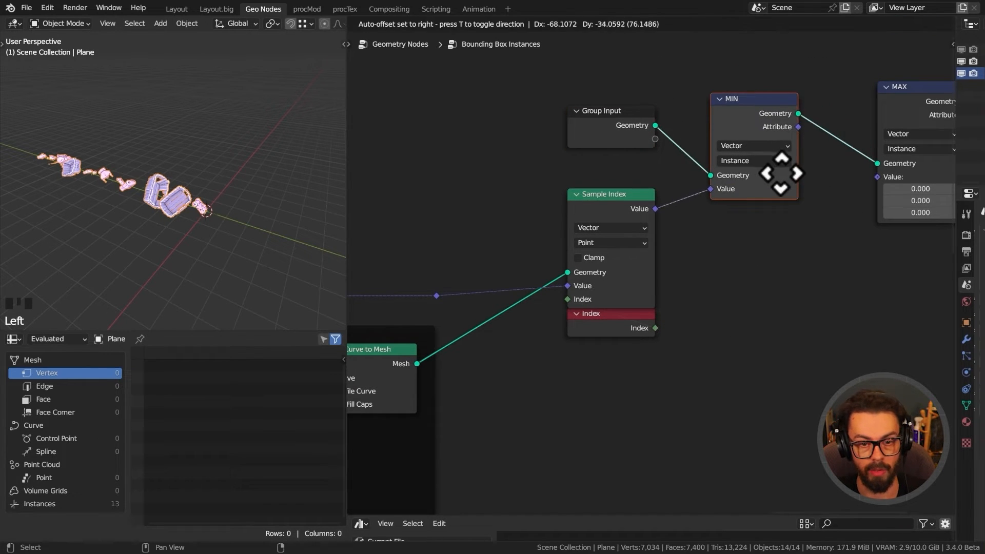
{"action": "left_click", "coordinate": [780, 182]}
{"action": "left_click", "coordinate": [762, 244]}
Duplicate the Sample Index and Index nodes below the originals with their incoming links, and cut the copied Value link.
{"action": "middle_click_drag", "start_coordinate": [707, 249], "coordinate": [861, 199]}
{"action": "left_click_drag", "start_coordinate": [852, 316], "coordinate": [741, 186]}
{"action": "middle_click_drag", "start_coordinate": [860, 241], "coordinate": [833, 176]}
{"action": "key", "text": "ctrl+shift+d"}
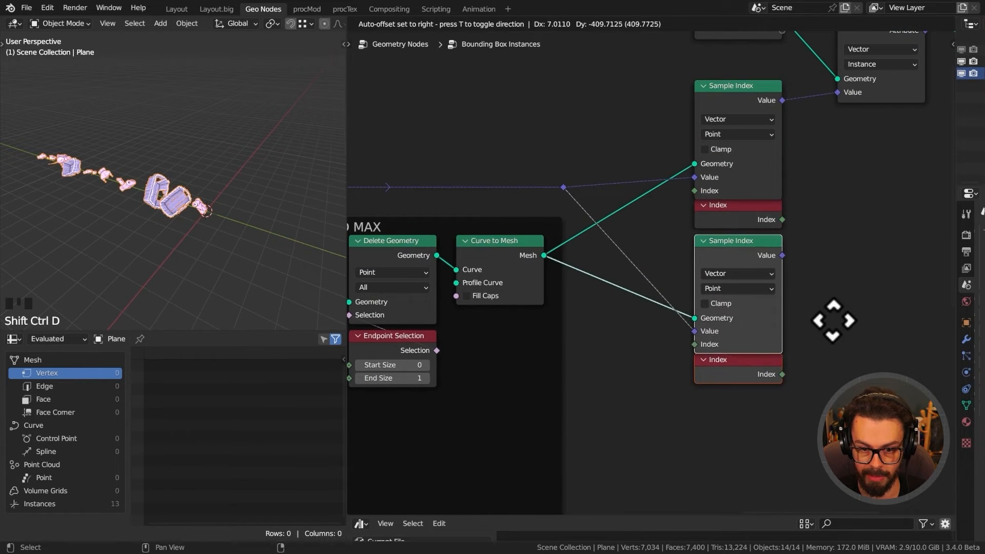
{"action": "left_click", "coordinate": [832, 317]}
{"action": "right_click_drag", "start_coordinate": [637, 263], "coordinate": [644, 288], "text": "ctrl"}
{"action": "mouse_move", "coordinate": [669, 321]}
{"action": "right_mouse_down", "text": "ctrl"}
{"action": "mouse_move", "coordinate": [638, 231]}
{"action": "mouse_move", "coordinate": [610, 209]}
{"action": "right_mouse_up", "text": "ctrl"}
Delete the duplicated Index node and connect the original Index node to the lower Sample Index instead.
{"action": "left_click", "coordinate": [739, 371]}
{"action": "key", "text": "x"}
{"action": "left_click_drag", "start_coordinate": [794, 217], "coordinate": [702, 343]}
Connect the framed MAX node's Attribute to the lower Sample Index Value and route the link above the frame with two reroutes.
{"action": "middle_click_drag", "start_coordinate": [644, 242], "coordinate": [832, 252]}
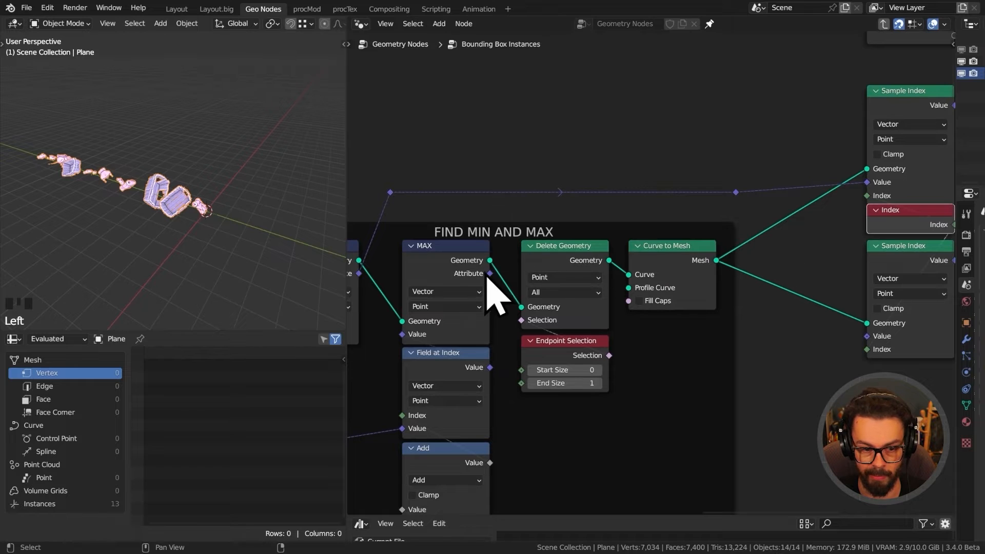
{"action": "left_click_drag", "start_coordinate": [489, 275], "coordinate": [526, 188]}
{"action": "right_click_drag", "start_coordinate": [794, 336], "coordinate": [801, 314], "text": "shift"}
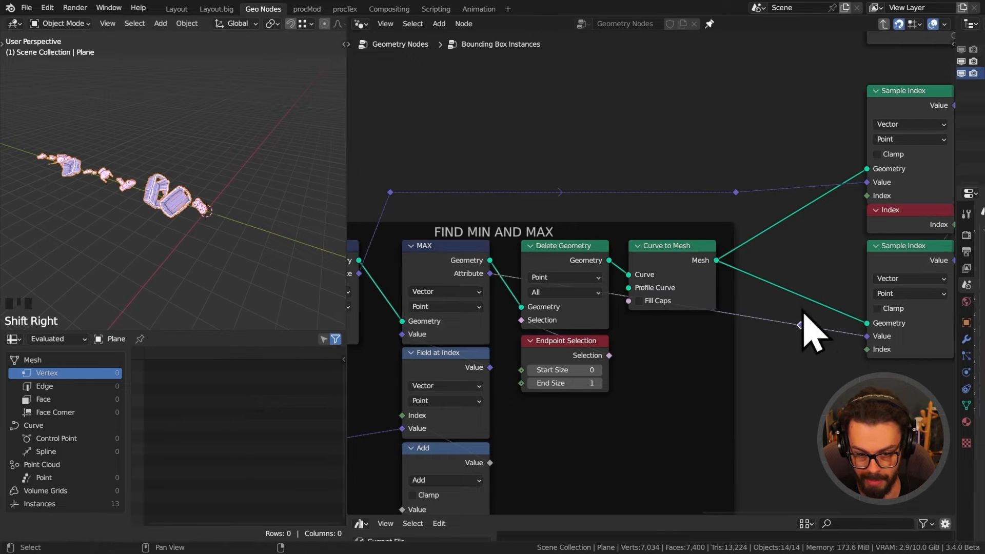
{"action": "key", "text": "g"}
{"action": "left_click", "coordinate": [732, 190]}
{"action": "key", "text": "g"}
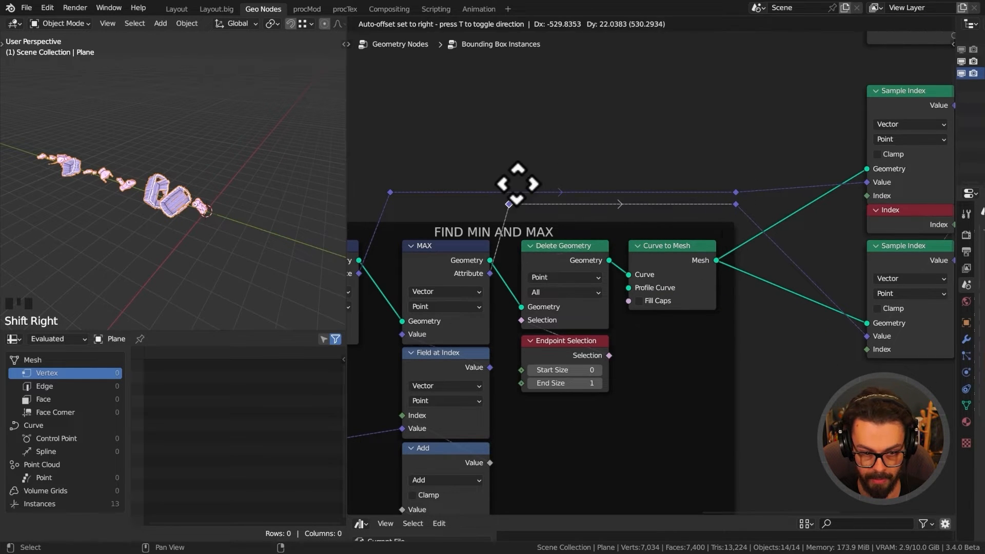
{"action": "left_click", "coordinate": [536, 188]}
Connect the lower Sample Index Value to the instance MAX node's Value and align MAX beside MIN.
{"action": "middle_click_drag", "start_coordinate": [733, 200], "coordinate": [618, 338]}
{"action": "left_click_drag", "start_coordinate": [784, 171], "coordinate": [784, 170]}
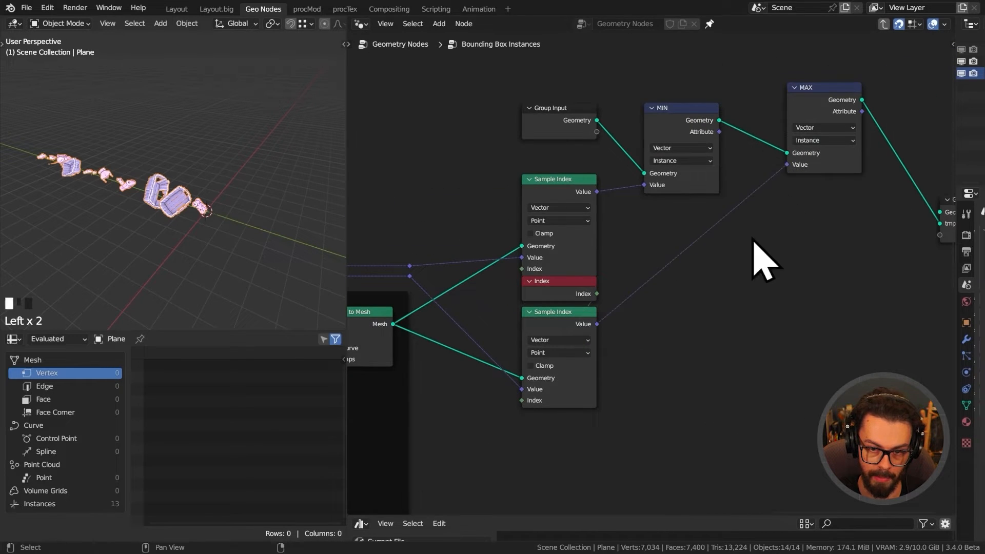
{"action": "left_click_drag", "start_coordinate": [852, 93], "coordinate": [845, 137]}
{"action": "middle_click_drag", "start_coordinate": [826, 216], "coordinate": [696, 234]}
{"action": "scroll", "coordinate": [797, 249], "scroll_direction": "up", "scroll_amount": 2}
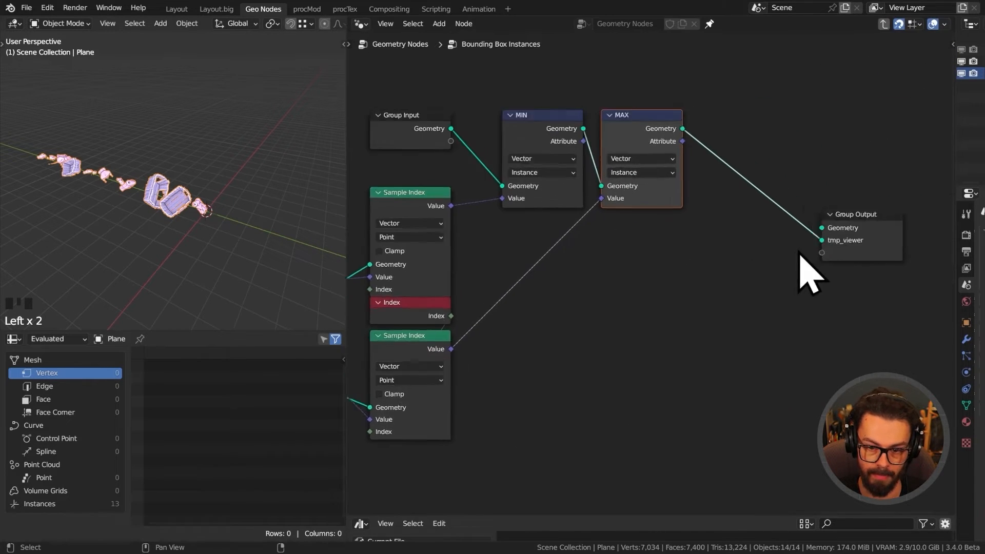
Move the Group Output closer to the instance MAX node and connect the MIN and MAX Attributes to it as new group outputs.
{"action": "left_click_drag", "start_coordinate": [805, 143], "coordinate": [918, 287]}
{"action": "key", "text": "g"}
{"action": "left_click", "coordinate": [900, 252]}
{"action": "scroll", "coordinate": [728, 144], "scroll_direction": "up", "scroll_amount": 2}
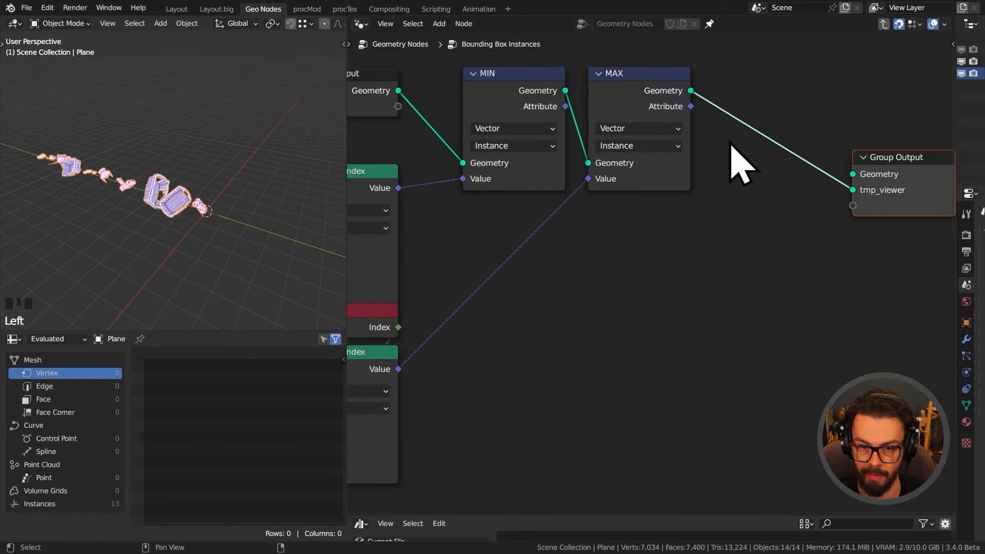
{"action": "middle_click_drag", "start_coordinate": [729, 145], "coordinate": [688, 157]}
{"action": "left_click_drag", "start_coordinate": [526, 119], "coordinate": [812, 217]}
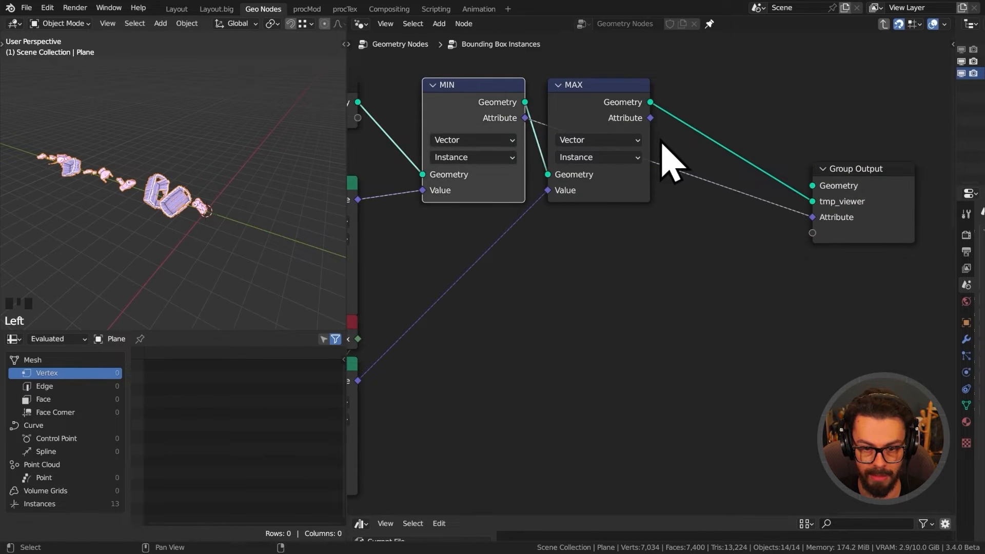
{"action": "left_click_drag", "start_coordinate": [650, 118], "coordinate": [663, 132]}
{"action": "left_click_drag", "start_coordinate": [812, 232], "coordinate": [813, 233]}
Rename the two new Attribute outputs of the node group as Min and Max.
{"action": "key", "text": "n"}
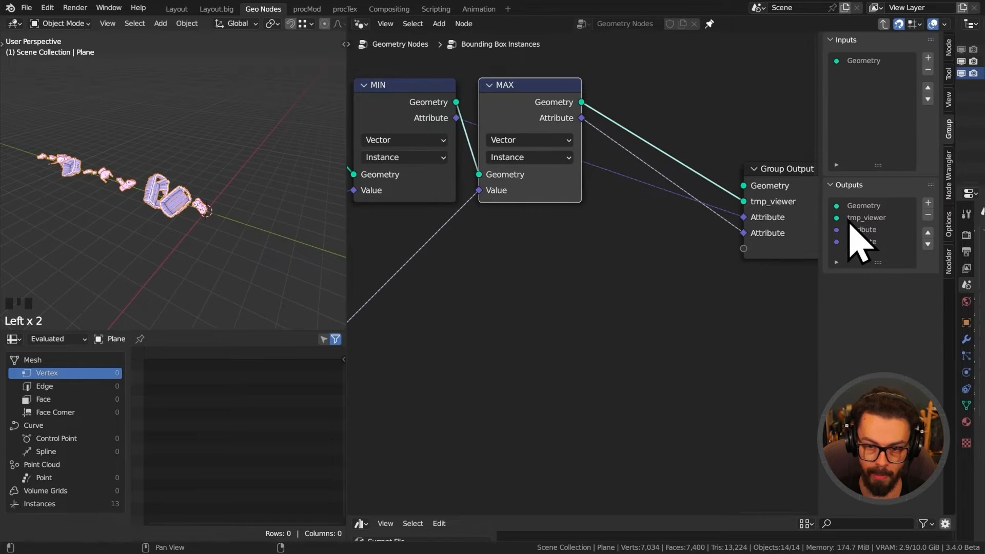
{"action": "key", "text": "Caps_Lock"}
{"action": "type", "text": "m"}
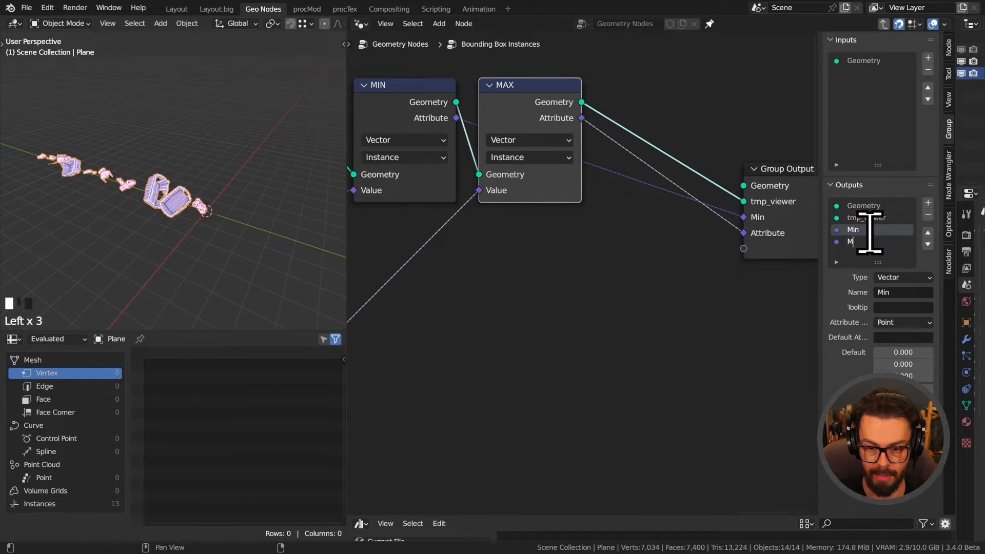
{"action": "middle_click_drag", "start_coordinate": [617, 131], "coordinate": [594, 152]}
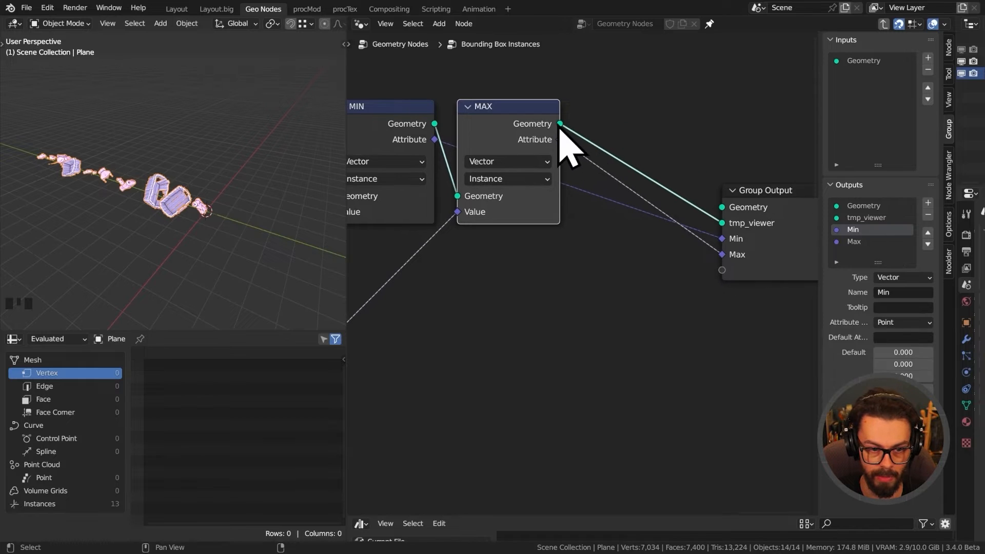
Remove the tmp_viewer output from the node group.
{"action": "mouse_move", "coordinate": [747, 225]}
{"action": "middle_mouse_down"}
{"action": "mouse_move", "coordinate": [733, 221]}
{"action": "mouse_move", "coordinate": [733, 230]}
{"action": "middle_mouse_up"}
{"action": "left_click", "coordinate": [872, 218]}
{"action": "left_click", "coordinate": [926, 215]}
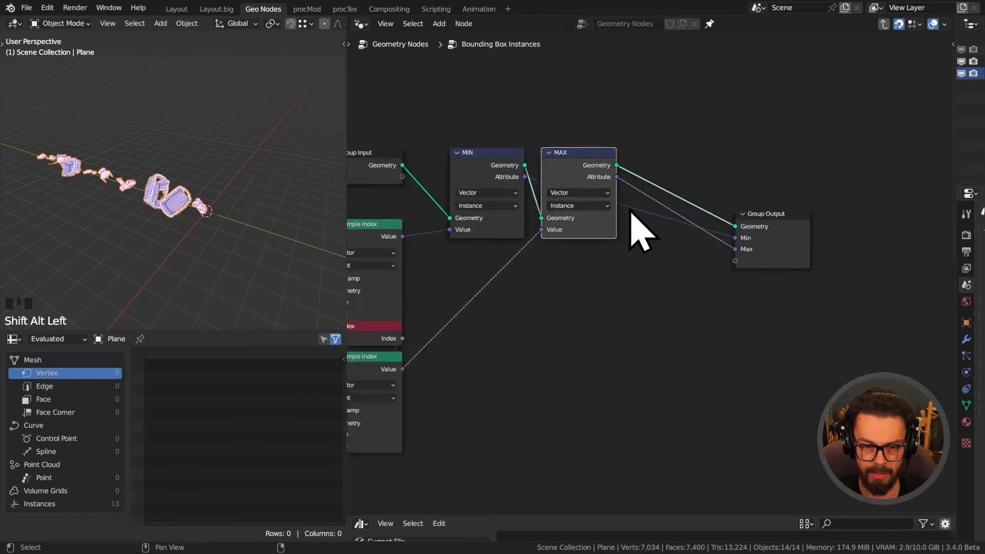
Frame the Group Input, MIN, MAX, Index and both Sample Index nodes and label the frame STORE ON INSTANCES.
{"action": "scroll", "coordinate": [637, 220], "scroll_direction": "down", "scroll_amount": 2}
{"action": "middle_click_drag", "start_coordinate": [600, 302], "coordinate": [707, 270]}
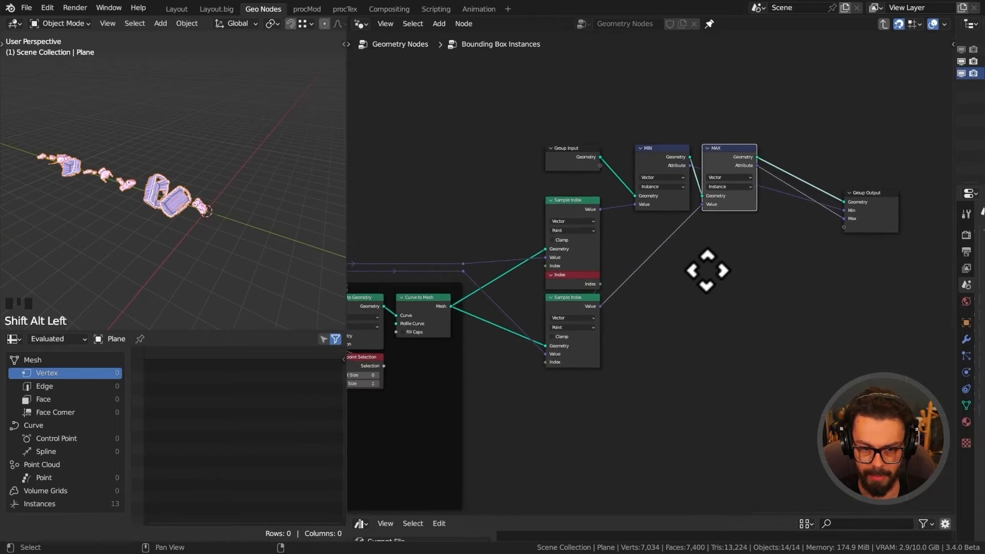
{"action": "left_click_drag", "start_coordinate": [497, 88], "coordinate": [777, 389]}
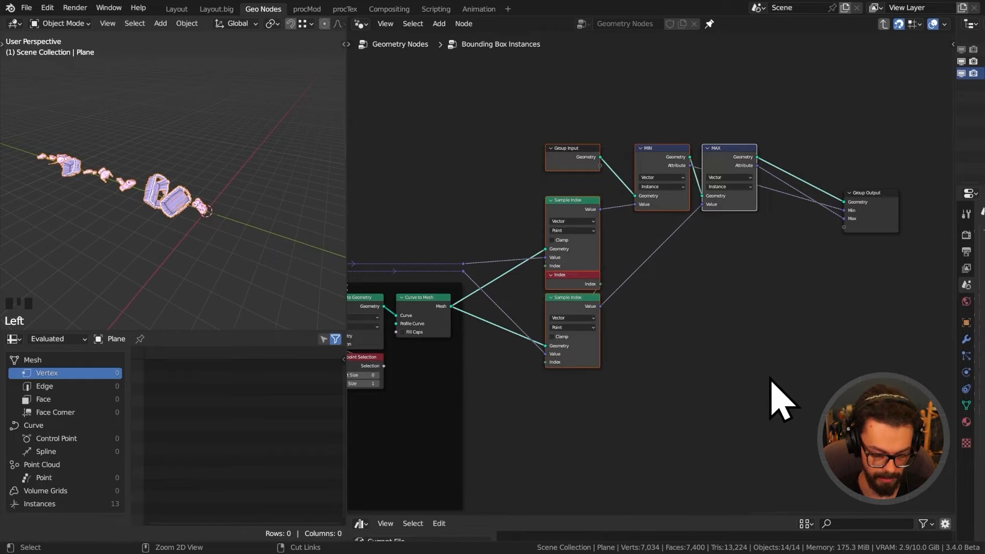
{"action": "key", "text": "ctrl+j"}
{"action": "key", "text": "F2"}
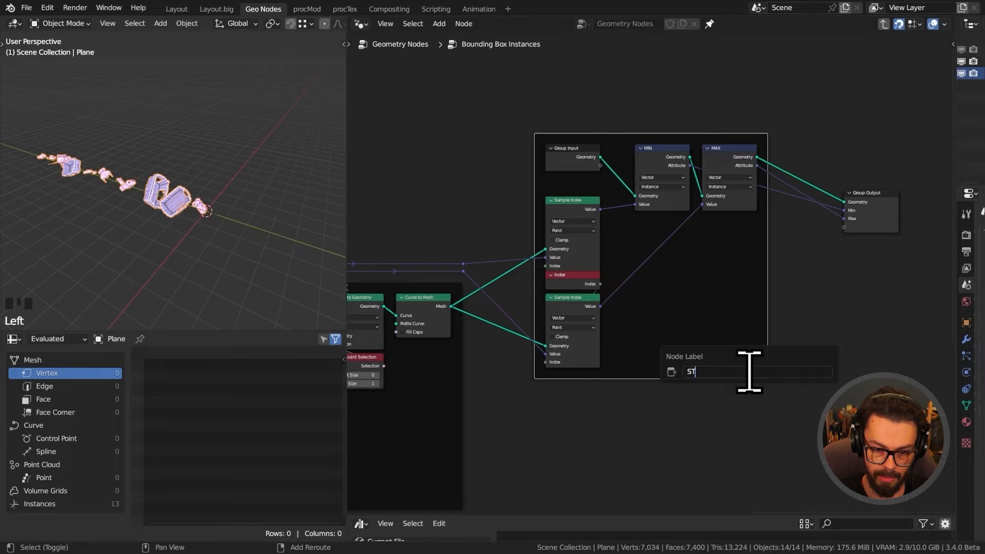
{"action": "key", "text": "Return"}
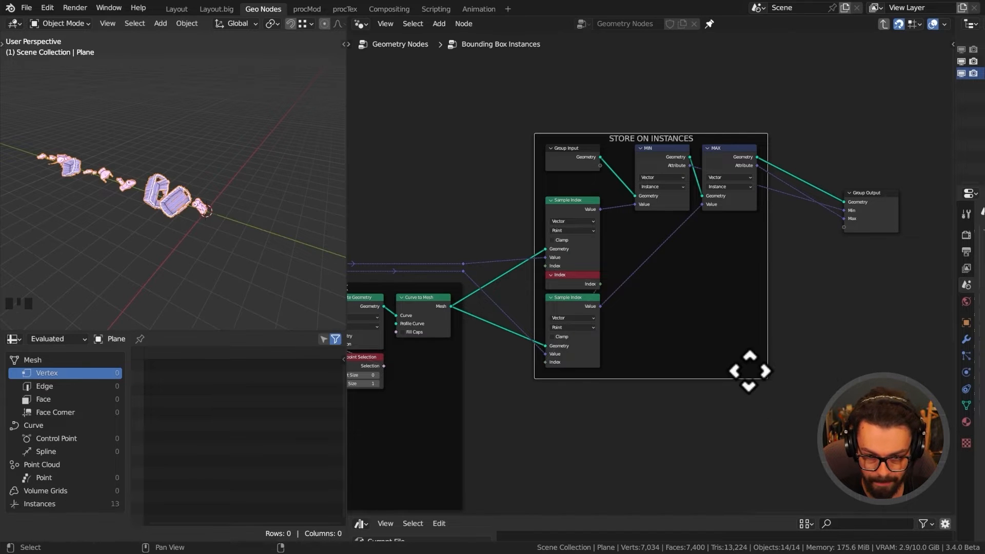
Move the STORE ON INSTANCES frame's nodes and the Group Output up to free space below them.
{"action": "scroll", "coordinate": [764, 336], "scroll_direction": "down", "scroll_amount": 1}
{"action": "left_click_drag", "start_coordinate": [548, 106], "coordinate": [805, 326]}
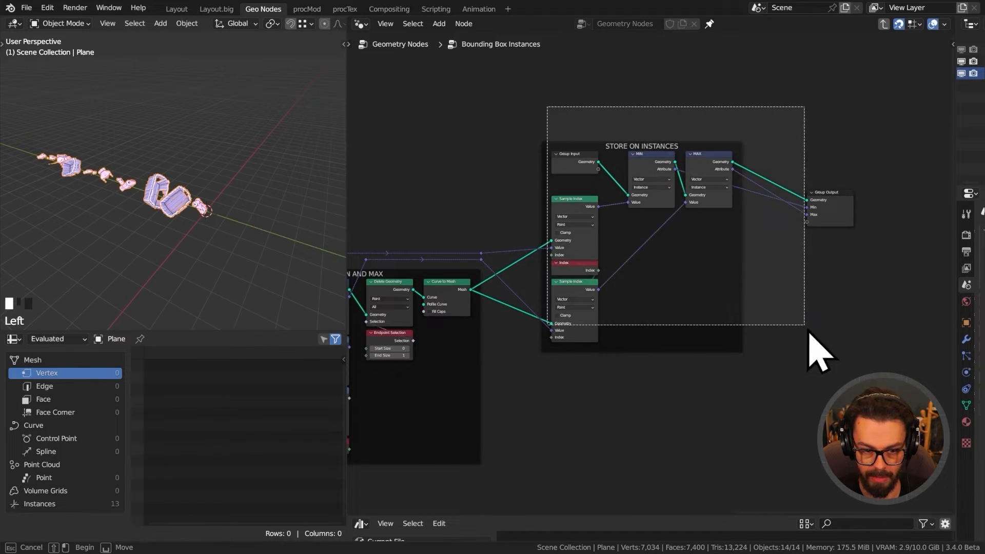
{"action": "key", "text": "g"}
{"action": "left_click", "coordinate": [843, 259]}
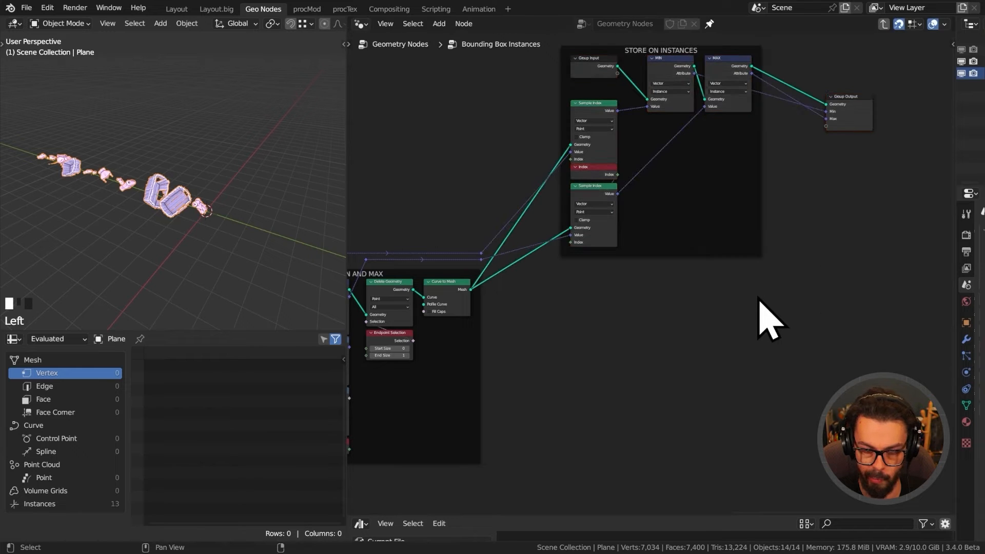
Preview the Curve to Mesh output and insert a Set Position node on its viewer link below the STORE ON INSTANCES frame.
{"action": "scroll", "coordinate": [720, 288], "scroll_direction": "up", "scroll_amount": 1}
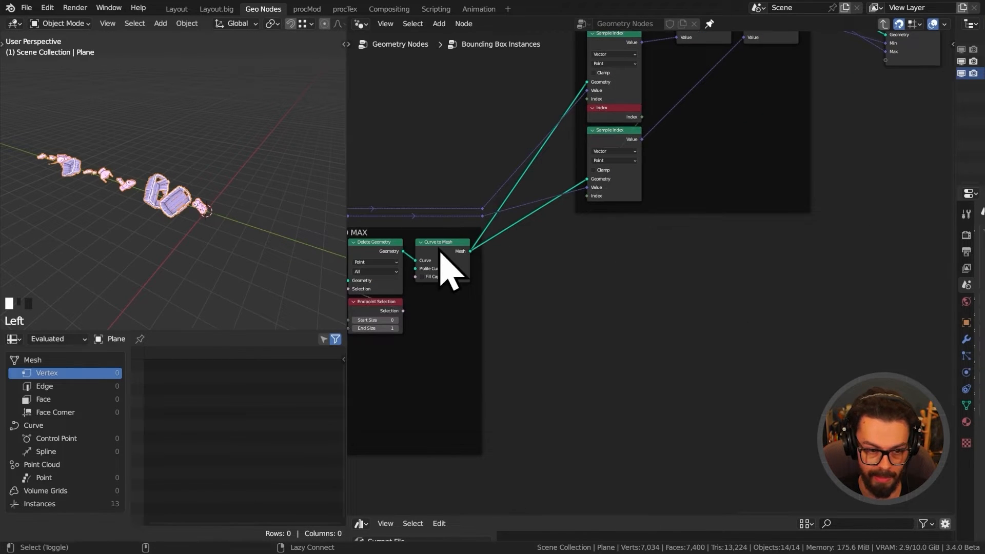
{"action": "left_click", "coordinate": [440, 251], "text": "alt+shift"}
{"action": "left_click_drag", "start_coordinate": [775, 313], "coordinate": [774, 311]}
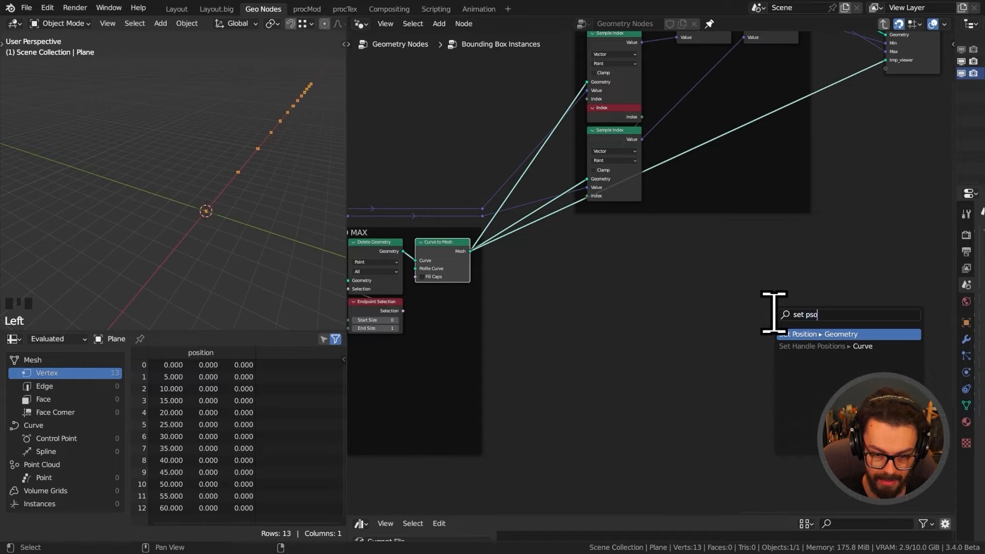
{"action": "key", "text": "Return"}
{"action": "left_click", "coordinate": [707, 281]}
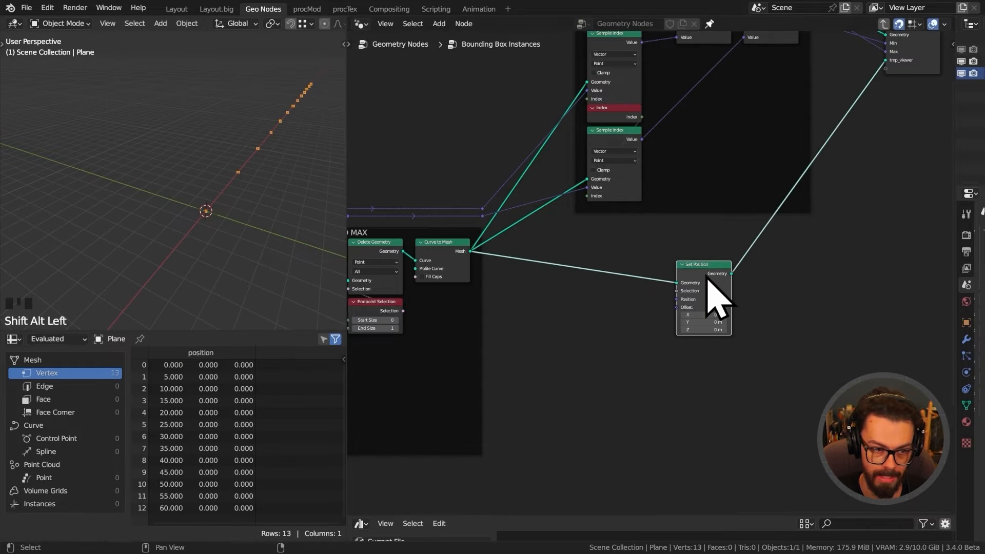
Connect the MIN attribute's reroute to the Position input of Set Position.
{"action": "middle_click_drag", "start_coordinate": [673, 300], "coordinate": [750, 304]}
{"action": "scroll", "coordinate": [622, 315], "scroll_direction": "up", "scroll_amount": 2}
{"action": "middle_click_drag", "start_coordinate": [626, 307], "coordinate": [757, 271]}
{"action": "middle_click_drag", "start_coordinate": [411, 219], "coordinate": [445, 218]}
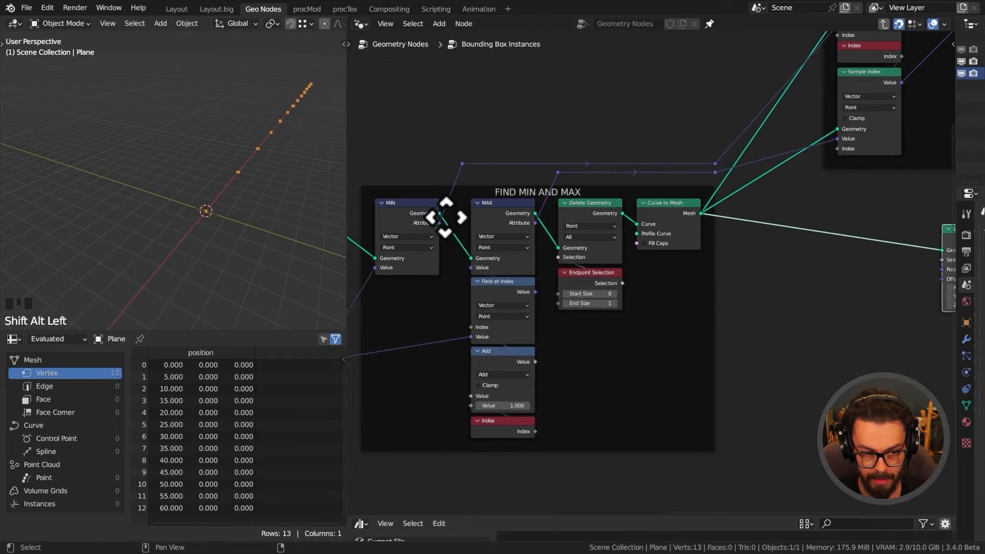
{"action": "middle_click_drag", "start_coordinate": [760, 175], "coordinate": [616, 173]}
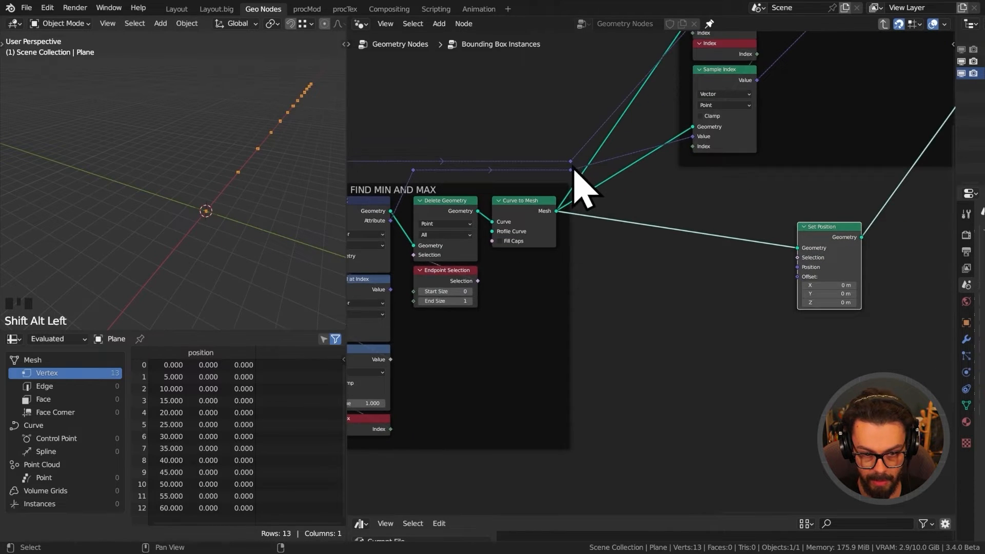
{"action": "left_click_drag", "start_coordinate": [573, 169], "coordinate": [796, 267]}
Insert an Instance on Points node after Set Position on the viewer link.
{"action": "middle_click_drag", "start_coordinate": [209, 246], "coordinate": [3, 165], "text": "shift"}
{"action": "middle_click_drag", "start_coordinate": [761, 239], "coordinate": [651, 239], "text": "shift"}
{"action": "scroll", "coordinate": [648, 240], "scroll_direction": "up", "scroll_amount": 3}
{"action": "left_click_drag", "start_coordinate": [733, 235], "coordinate": [633, 230]}
{"action": "key", "text": "shift+a"}
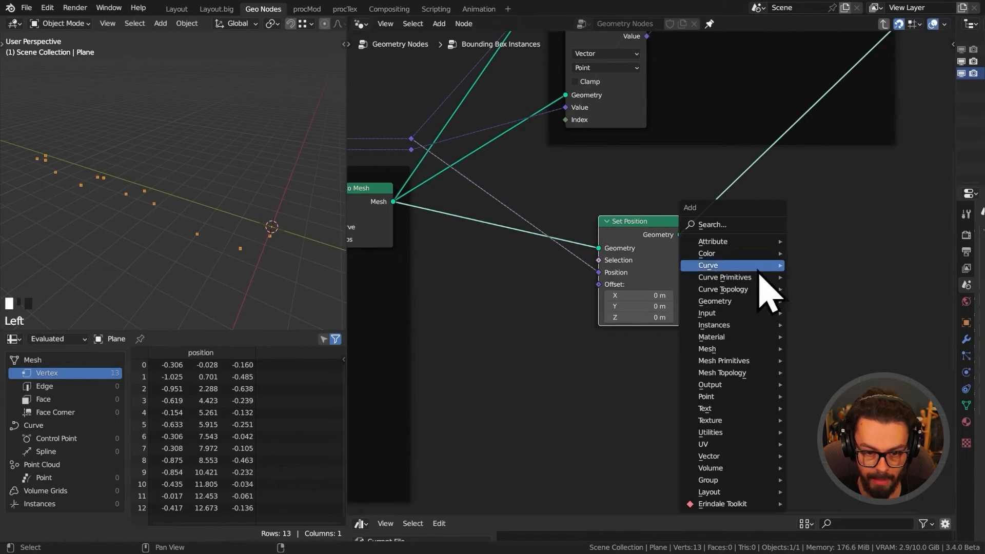
{"action": "mouse_move", "coordinate": [757, 328]}
{"action": "left_click", "coordinate": [851, 324]}
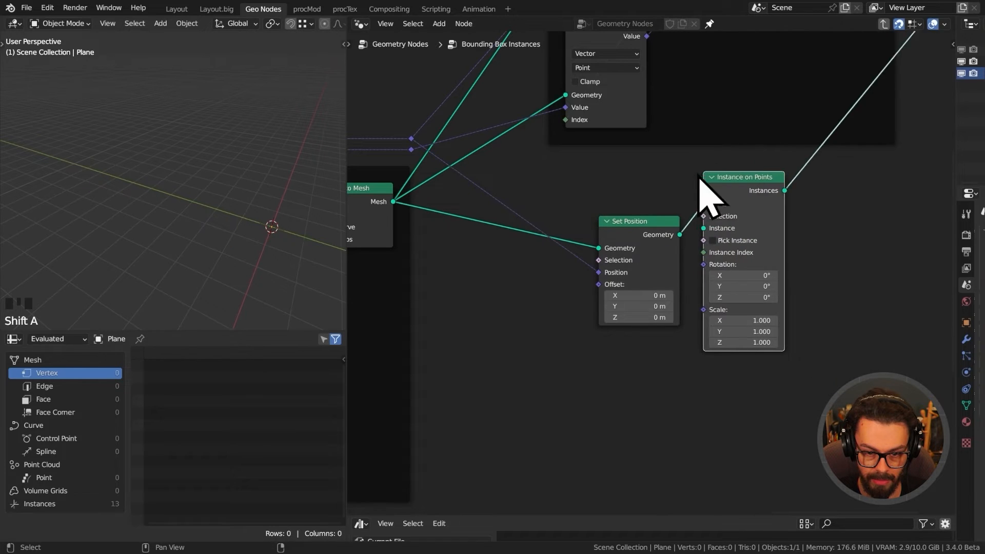
{"action": "left_click", "coordinate": [744, 226]}
Add a Cube mesh node connected to the Instance input of Instance on Points.
{"action": "left_click_drag", "start_coordinate": [710, 274], "coordinate": [589, 401]}
{"action": "type", "text": "cube"}
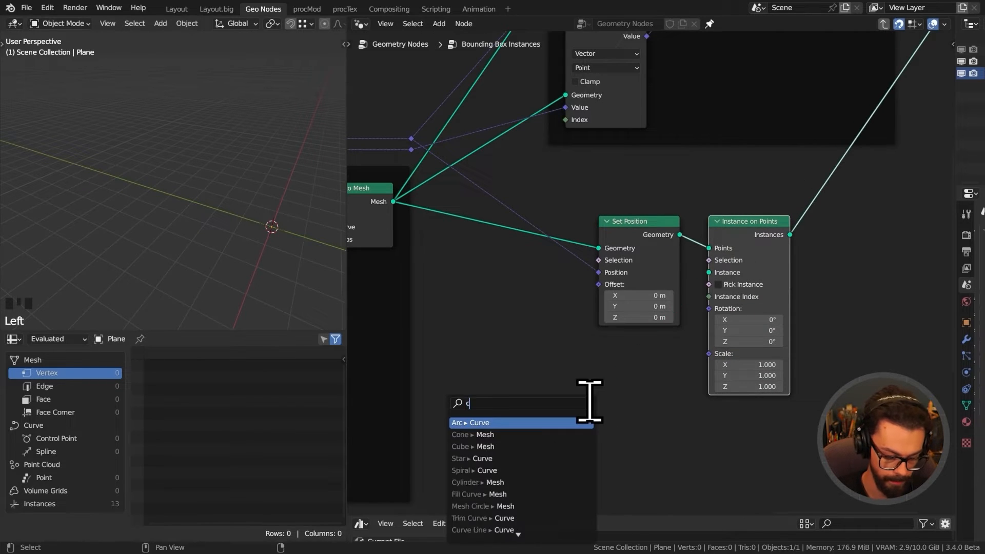
{"action": "key", "text": "Return"}
{"action": "left_click", "coordinate": [654, 355]}
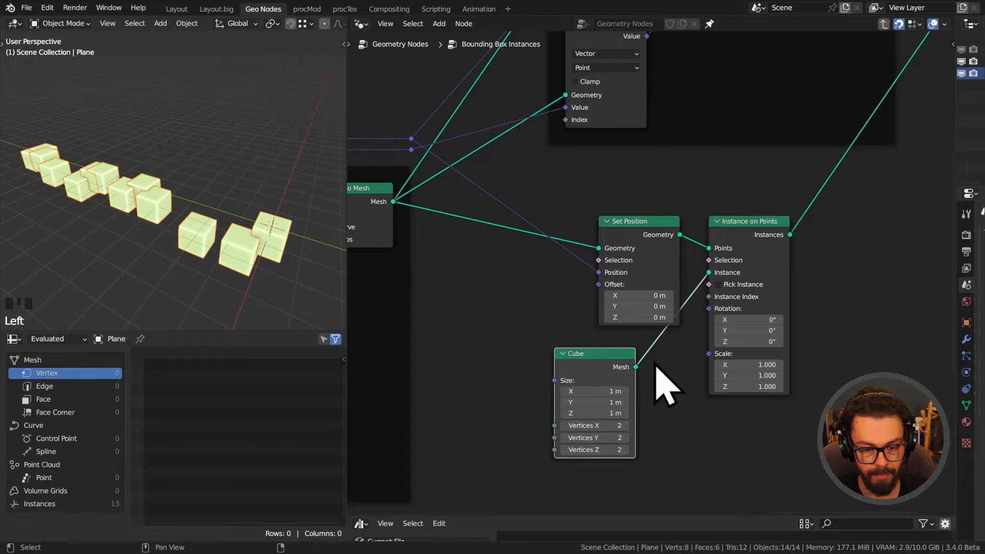
Move Set Position and Instance on Points farther right and insert a Transform node between Cube and Instance on Points.
{"action": "left_click_drag", "start_coordinate": [615, 156], "coordinate": [819, 241]}
{"action": "key", "text": "g"}
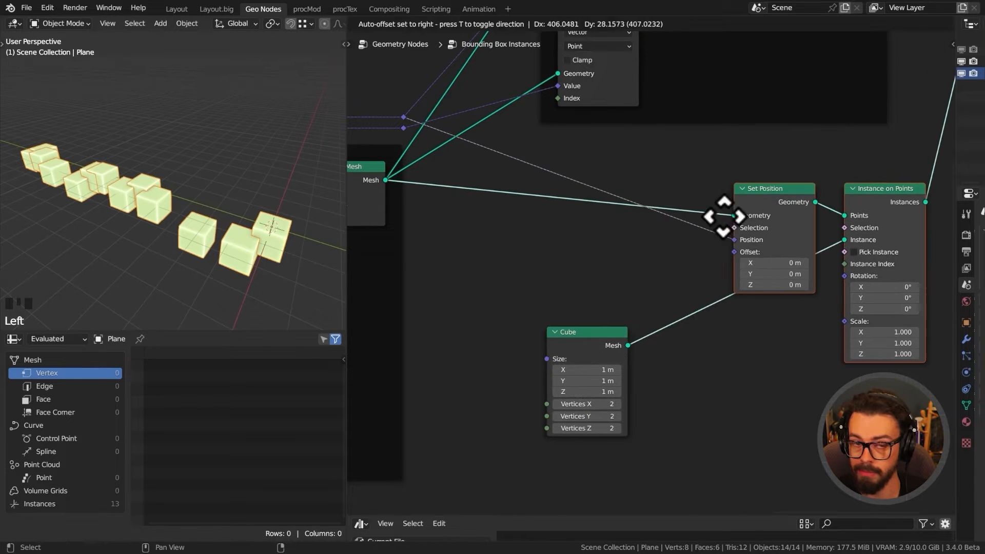
{"action": "left_click", "coordinate": [724, 222]}
{"action": "middle_click_drag", "start_coordinate": [723, 272], "coordinate": [713, 247]}
{"action": "key", "text": "q"}
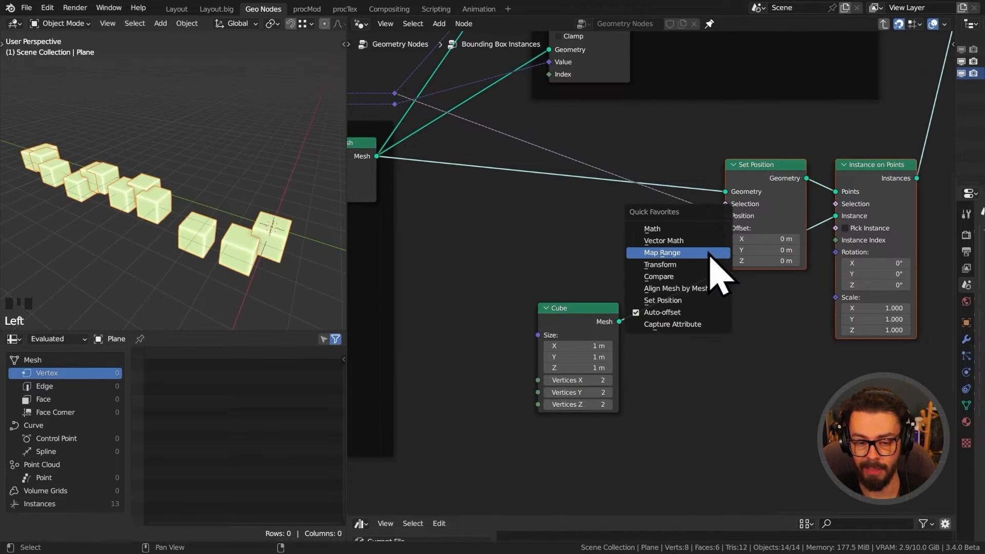
{"action": "left_click", "coordinate": [687, 267]}
{"action": "left_click", "coordinate": [674, 276]}
{"action": "left_click_drag", "start_coordinate": [705, 281], "coordinate": [675, 318]}
{"action": "middle_click_drag", "start_coordinate": [719, 323], "coordinate": [738, 298]}
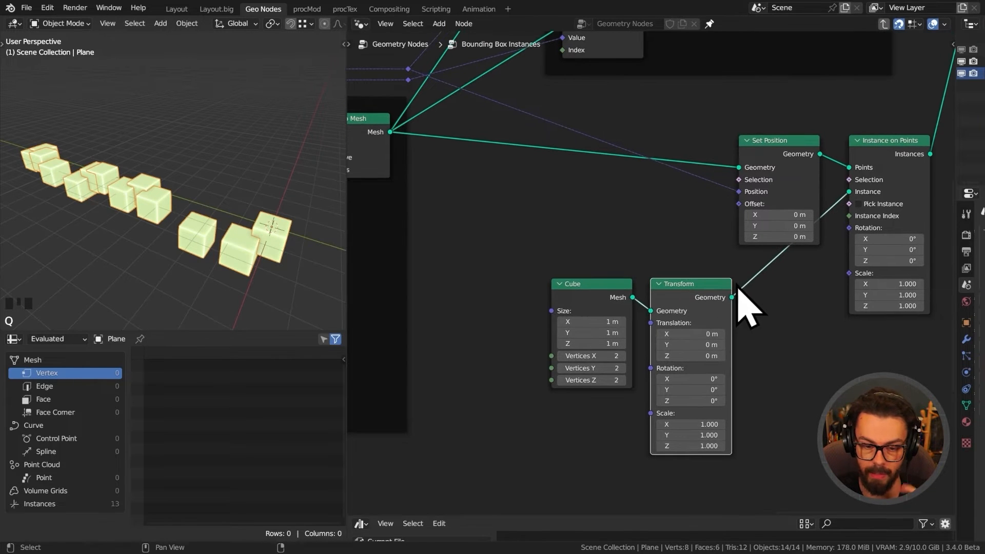
Preview the Cube and Transform outputs and set the Transform's Translation to 0.5 m on X, Y and Z.
{"action": "left_click", "coordinate": [560, 307], "text": "ctrl+shift"}
{"action": "middle_click_drag", "start_coordinate": [277, 241], "coordinate": [220, 231]}
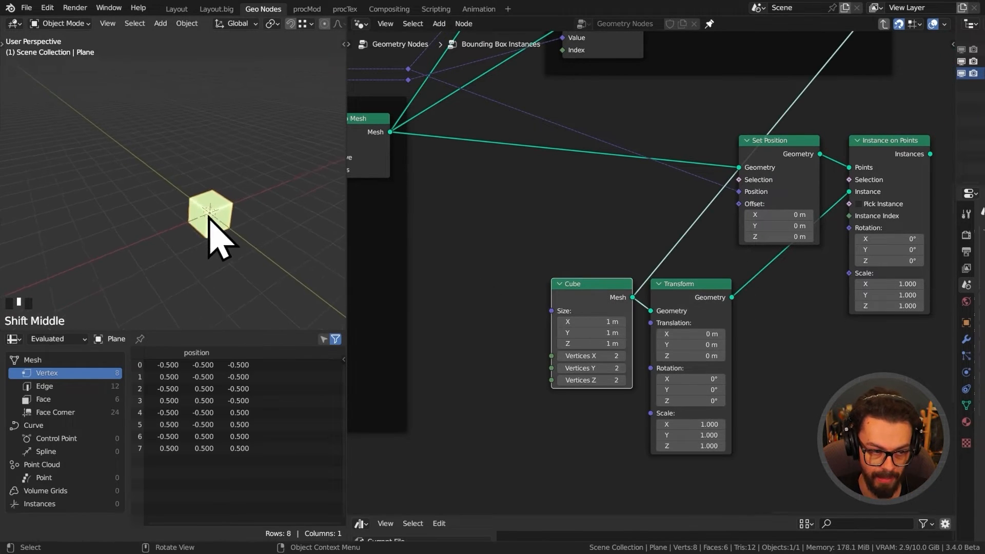
{"action": "scroll", "coordinate": [220, 231], "scroll_direction": "up", "scroll_amount": 5}
{"action": "left_click", "coordinate": [708, 296], "text": "alt+shift"}
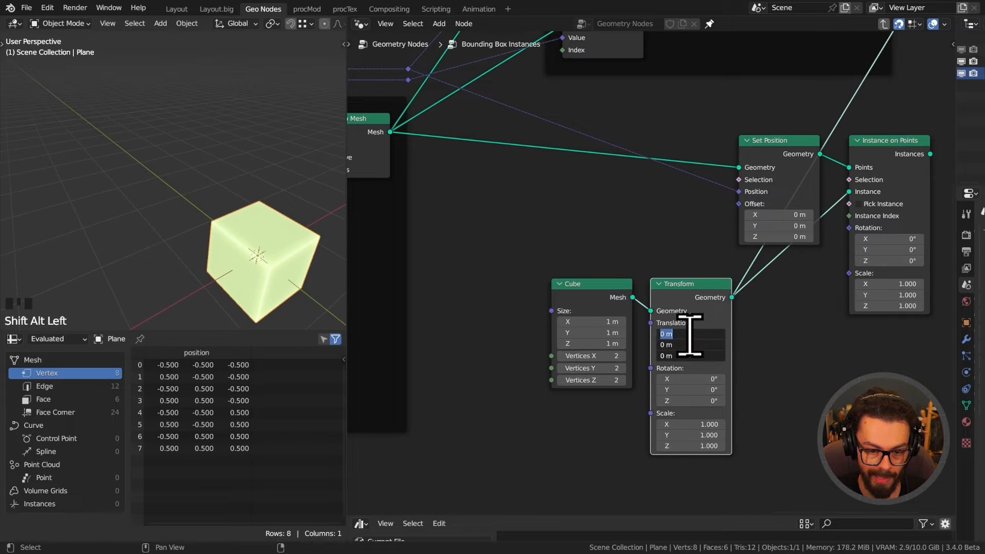
{"action": "type", "text": "5"}
{"action": "key", "text": "Return"}
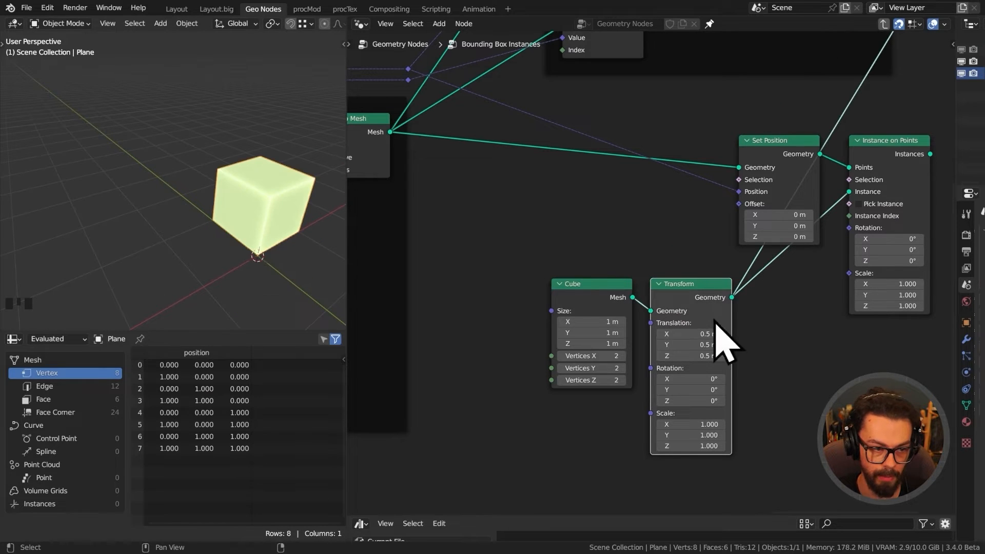
Align the Cube and Transform nodes beneath Set Position and preview the Instance on Points output.
{"action": "middle_click_drag", "start_coordinate": [587, 311], "coordinate": [558, 318]}
{"action": "middle_click_drag", "start_coordinate": [308, 228], "coordinate": [165, 220]}
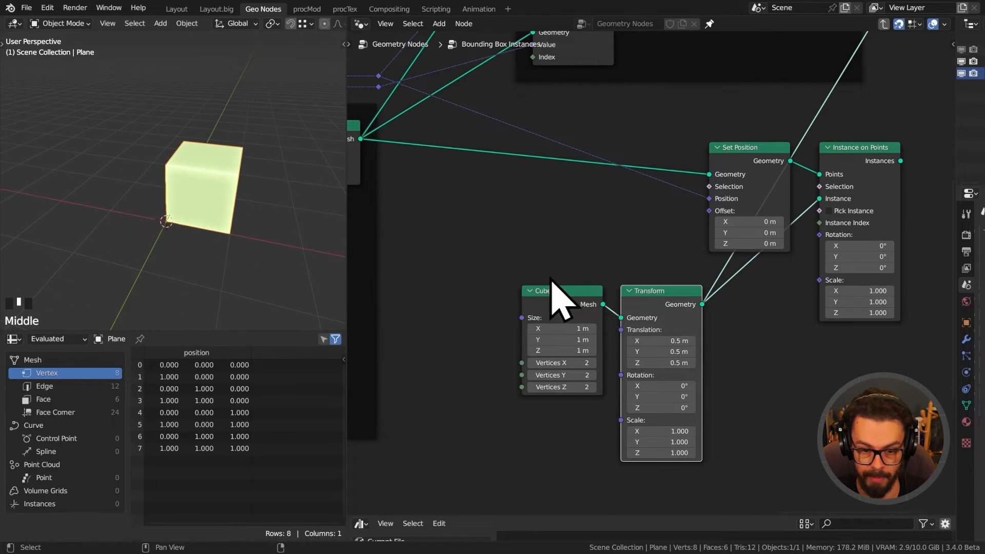
{"action": "left_click_drag", "start_coordinate": [538, 265], "coordinate": [770, 308]}
{"action": "middle_click_drag", "start_coordinate": [848, 275], "coordinate": [725, 335]}
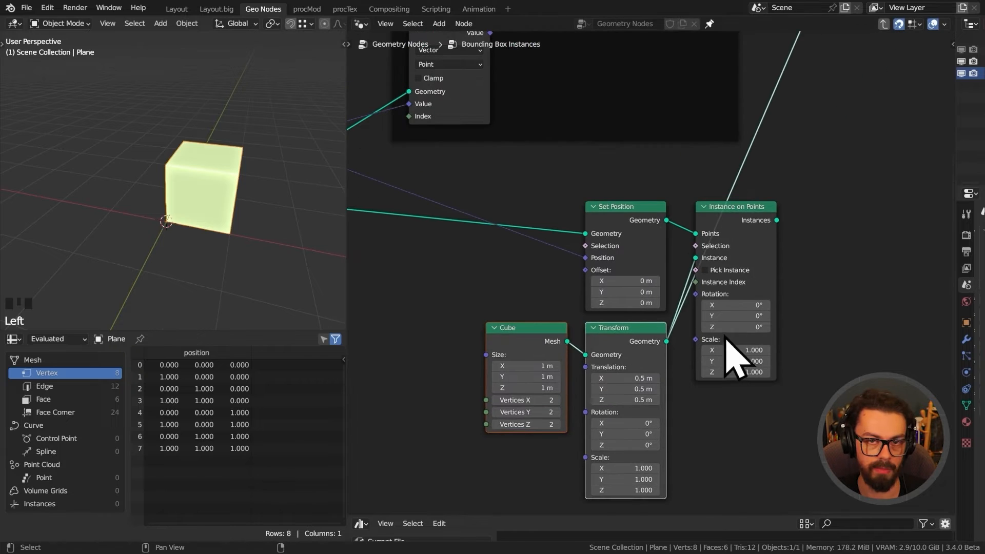
{"action": "left_click", "coordinate": [732, 359], "text": "alt+shift"}
{"action": "middle_click_drag", "start_coordinate": [340, 275], "coordinate": [225, 228]}
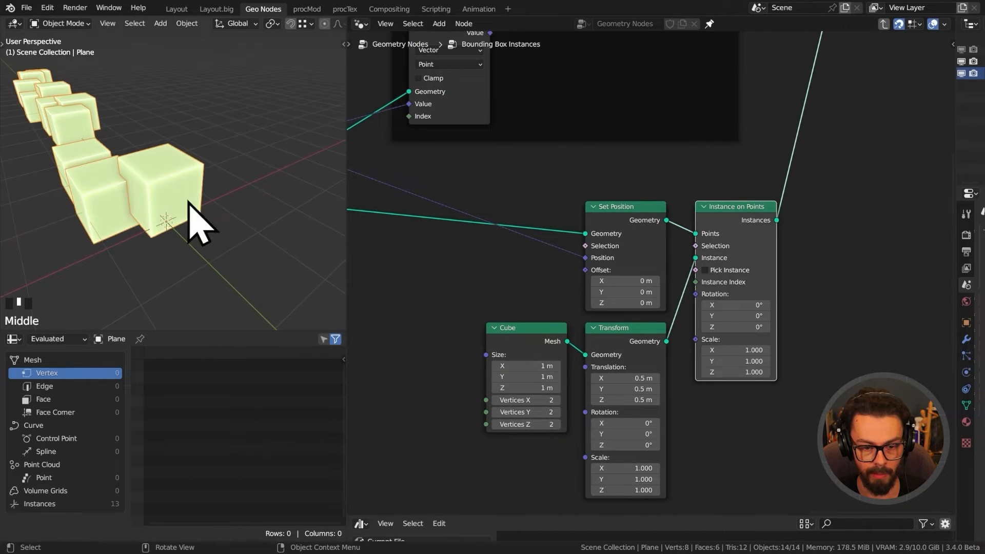
Add a Vector Math node set to Subtract and connect the MAX attribute's reroute to its first Vector input.
{"action": "scroll", "coordinate": [557, 266], "scroll_direction": "down", "scroll_amount": 2}
{"action": "middle_click_drag", "start_coordinate": [501, 281], "coordinate": [677, 269]}
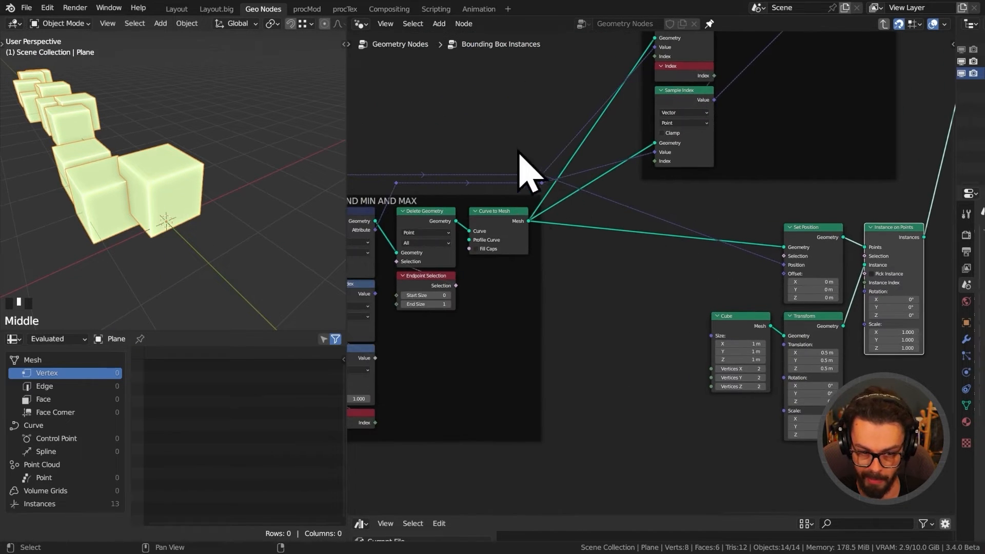
{"action": "scroll", "coordinate": [579, 220], "scroll_direction": "up", "scroll_amount": 2}
{"action": "key", "text": "q"}
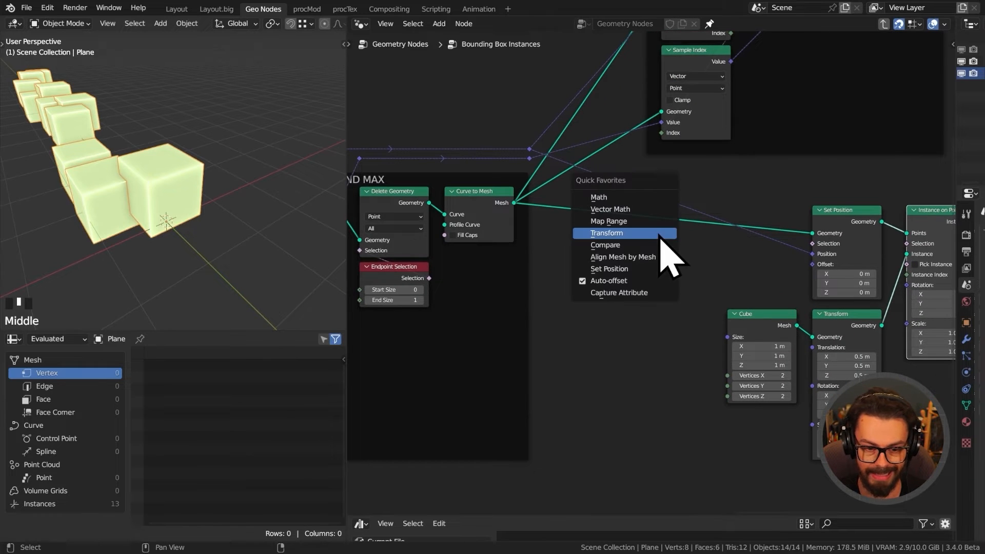
{"action": "left_click", "coordinate": [642, 211]}
{"action": "left_click", "coordinate": [631, 246]}
{"action": "scroll", "coordinate": [567, 208], "scroll_direction": "up", "scroll_amount": 3}
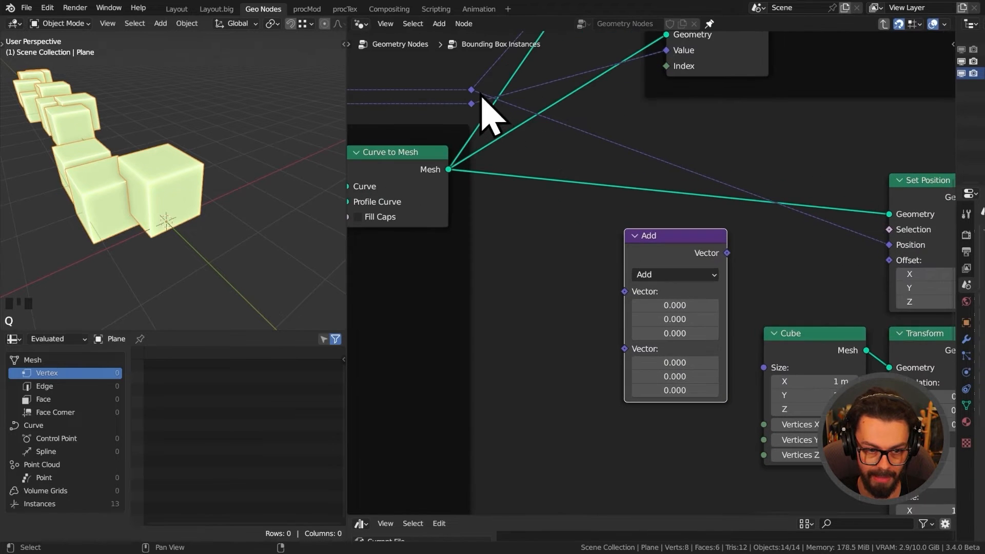
{"action": "left_click", "coordinate": [471, 104]}
{"action": "left_click_drag", "start_coordinate": [624, 290], "coordinate": [624, 291]}
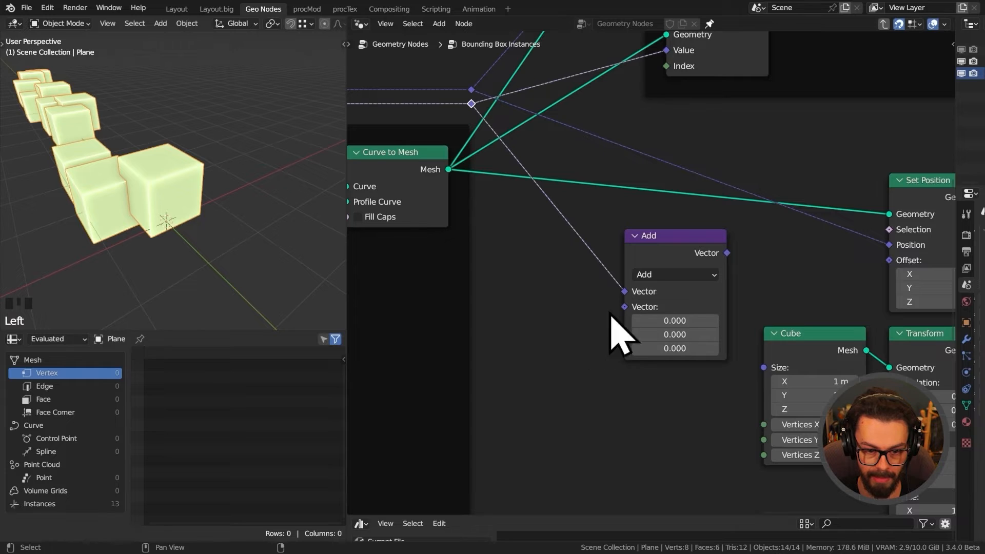
{"action": "left_click", "coordinate": [674, 274]}
{"action": "left_click", "coordinate": [667, 304]}
Connect the MIN attribute's reroute to Subtract's second Vector input and the Subtract result to the Scale of Instance on Points.
{"action": "left_click_drag", "start_coordinate": [471, 90], "coordinate": [566, 98]}
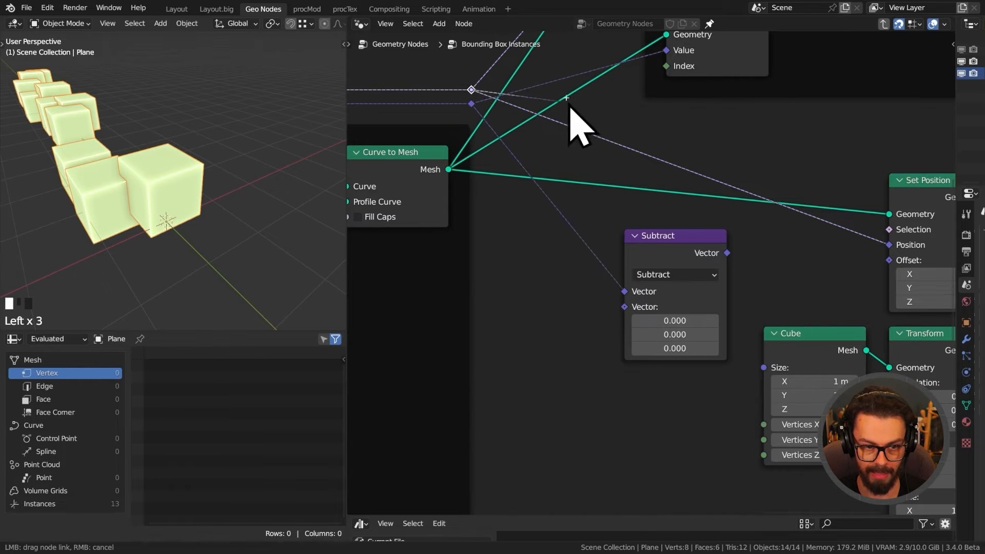
{"action": "left_click_drag", "start_coordinate": [627, 316], "coordinate": [626, 318]}
{"action": "middle_click_drag", "start_coordinate": [751, 325], "coordinate": [551, 245]}
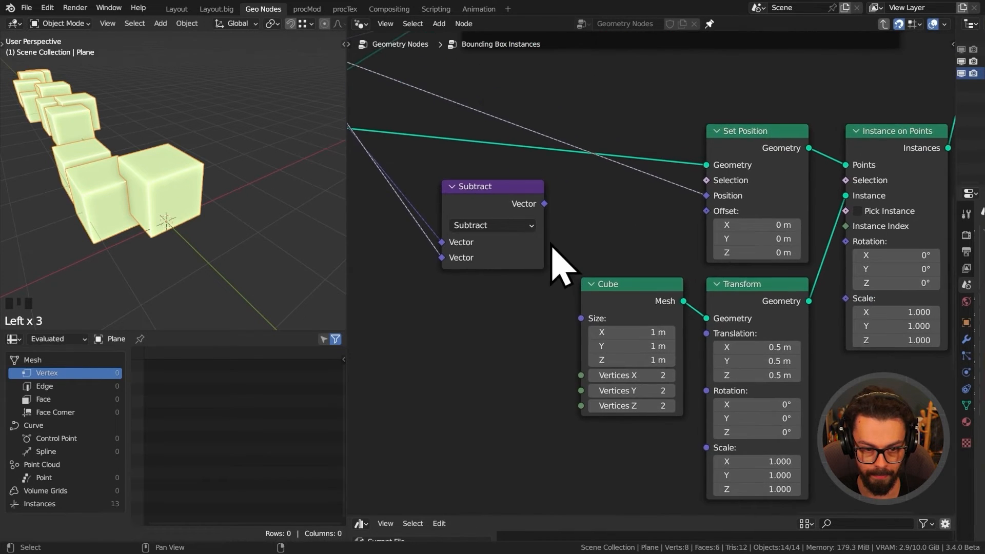
{"action": "left_click_drag", "start_coordinate": [544, 204], "coordinate": [860, 334]}
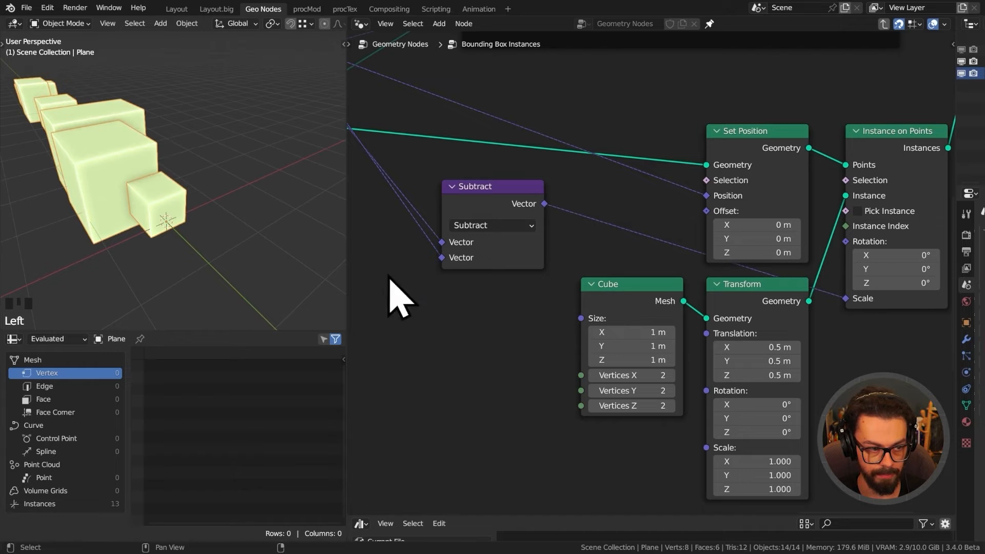
Move the Subtract node directly beneath Instance on Points.
{"action": "middle_click_drag", "start_coordinate": [190, 223], "coordinate": [164, 219], "text": "shift"}
{"action": "scroll", "coordinate": [405, 234], "scroll_direction": "down", "scroll_amount": 4}
{"action": "left_click_drag", "start_coordinate": [443, 222], "coordinate": [744, 322]}
Frame the Set Position, Instance on Points, Cube, Transform and Subtract nodes and label the frame BB.
{"action": "left_click_drag", "start_coordinate": [838, 196], "coordinate": [548, 353]}
{"action": "key", "text": "ctrl+j"}
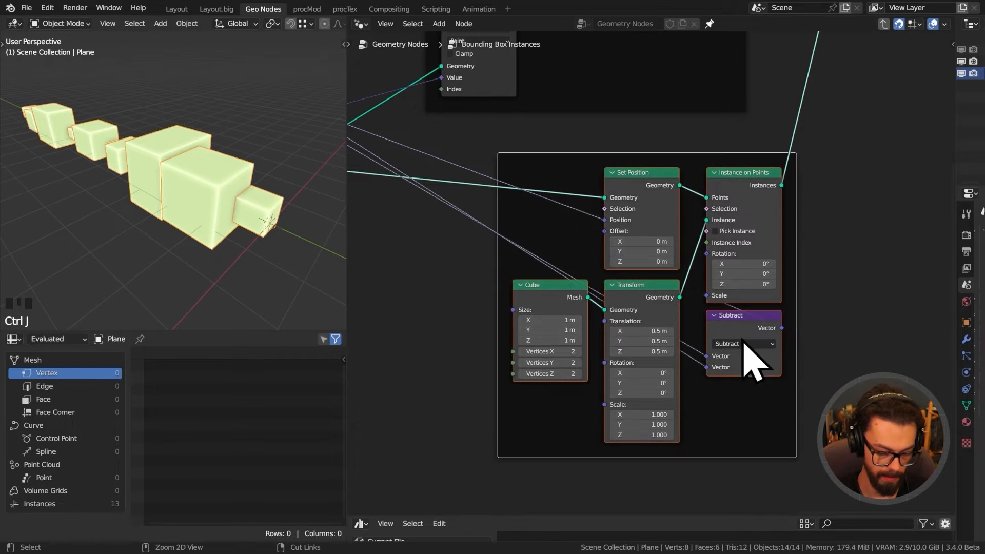
{"action": "left_click_drag", "start_coordinate": [795, 272], "coordinate": [752, 312]}
{"action": "double_click", "coordinate": [749, 312]}
{"action": "type", "text": "B"}
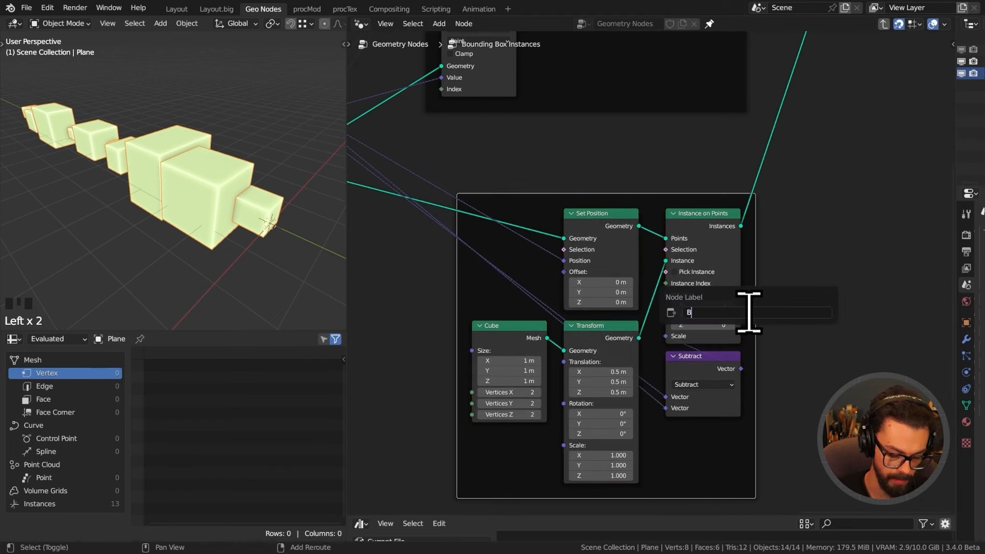
{"action": "type", "text": "B"}
{"action": "key", "text": "Return"}
{"action": "scroll", "coordinate": [790, 169], "scroll_direction": "down", "scroll_amount": 1}
{"action": "middle_click_drag", "start_coordinate": [775, 155], "coordinate": [627, 361]}
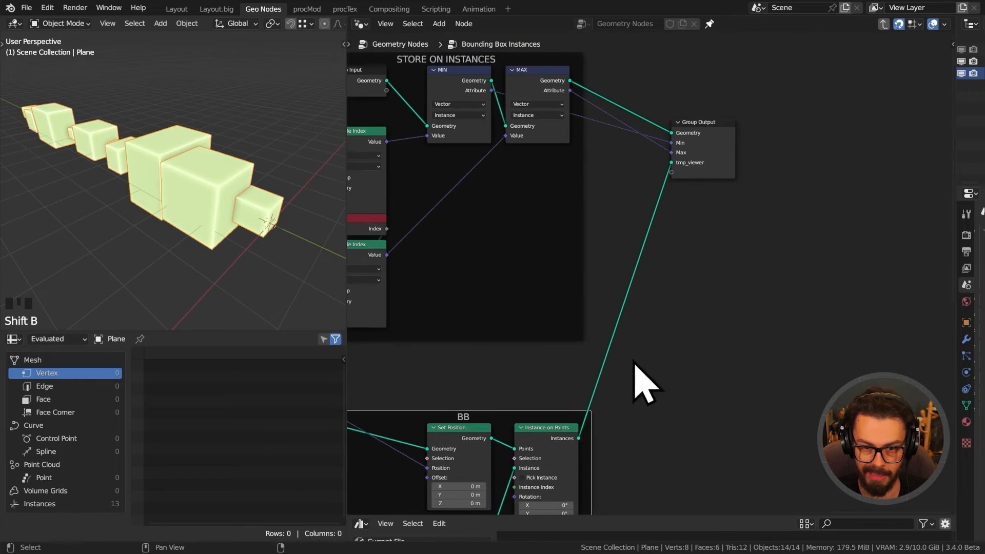
Connect the BB frame's instances to a new group output and rename that output Bounding Boxes.
{"action": "left_click_drag", "start_coordinate": [728, 170], "coordinate": [701, 310]}
{"action": "scroll", "coordinate": [661, 328], "scroll_direction": "up", "scroll_amount": 3}
{"action": "key", "text": "n"}
{"action": "double_click", "coordinate": [864, 253]}
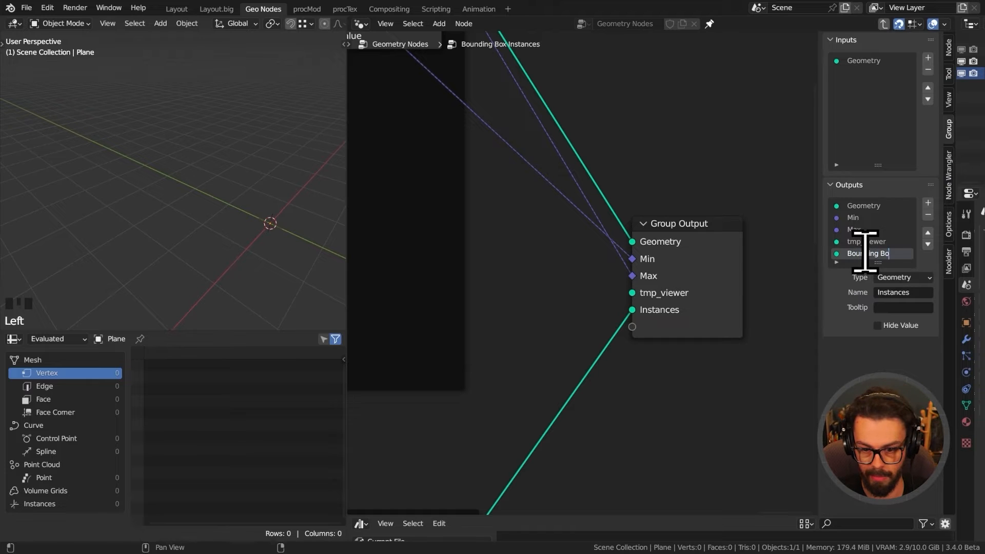
{"action": "scroll", "coordinate": [717, 277], "scroll_direction": "down", "scroll_amount": 3}
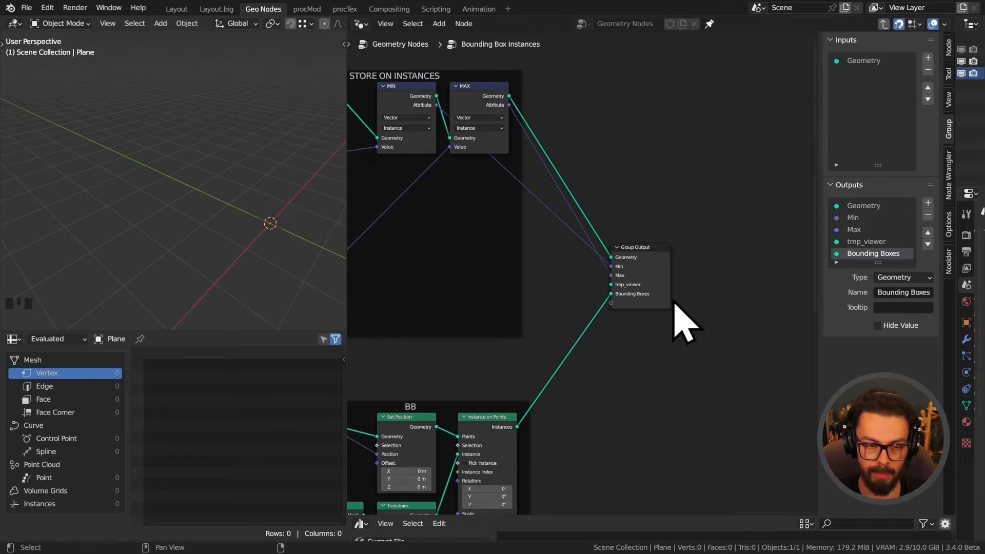
Move the Group Output node farther from the frames to make room for more nodes.
{"action": "middle_click_drag", "start_coordinate": [601, 283], "coordinate": [597, 274]}
{"action": "left_click_drag", "start_coordinate": [589, 215], "coordinate": [680, 310]}
{"action": "key", "text": "g"}
{"action": "left_click", "coordinate": [660, 283]}
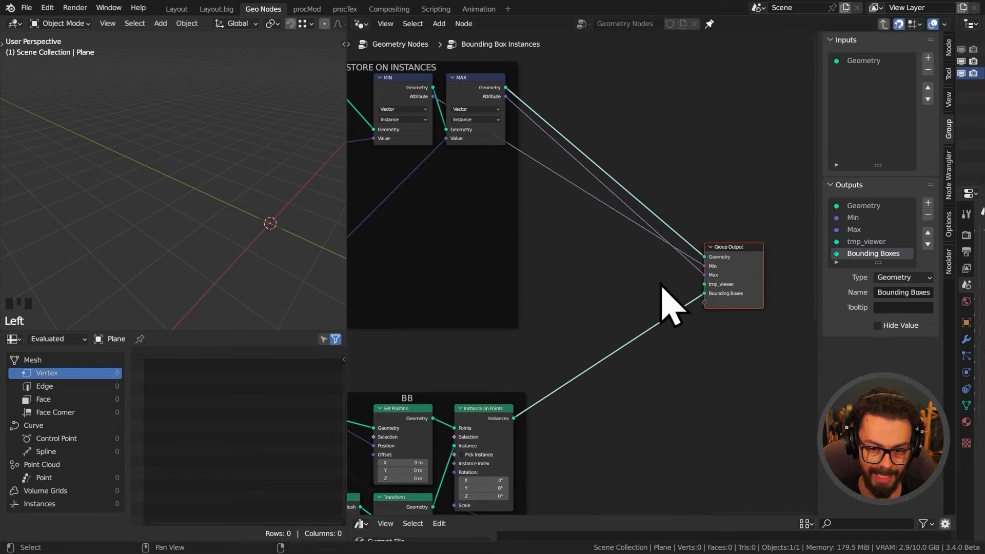
{"action": "key", "text": "n"}
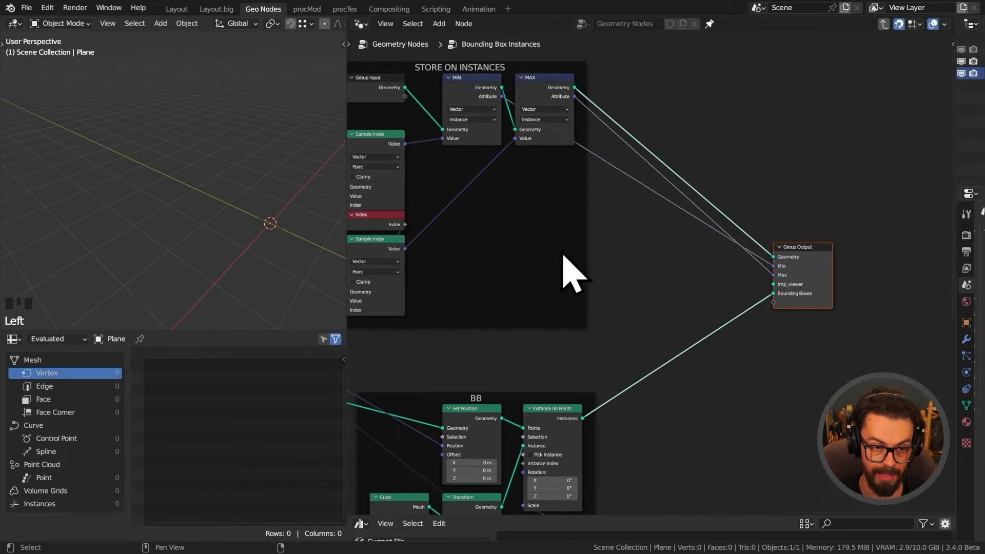
Insert a Vector Math Add node on the Min output link and connect the MIN attribute's reroute to its second Vector input.
{"action": "middle_click_drag", "start_coordinate": [619, 284], "coordinate": [739, 274]}
{"action": "key", "text": "shift+a"}
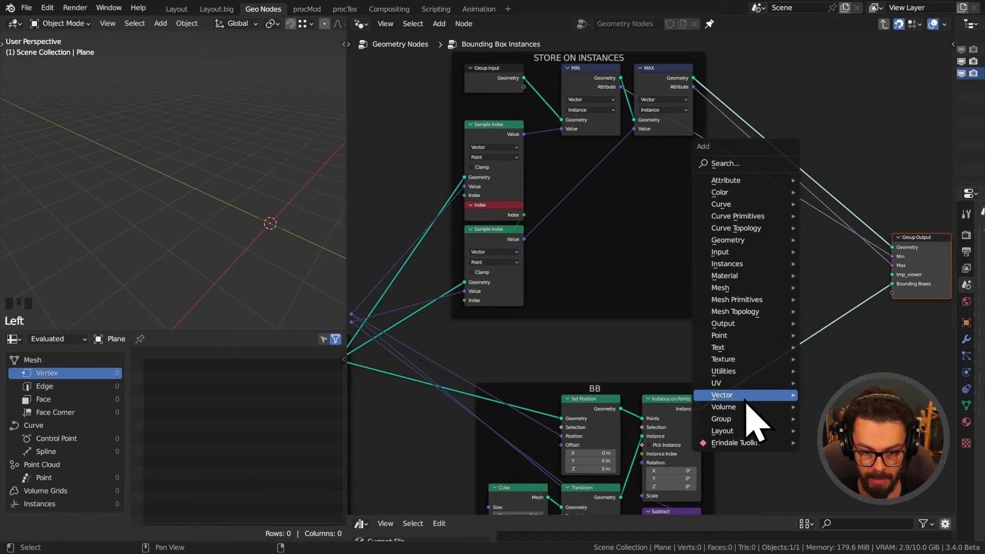
{"action": "left_click", "coordinate": [810, 418]}
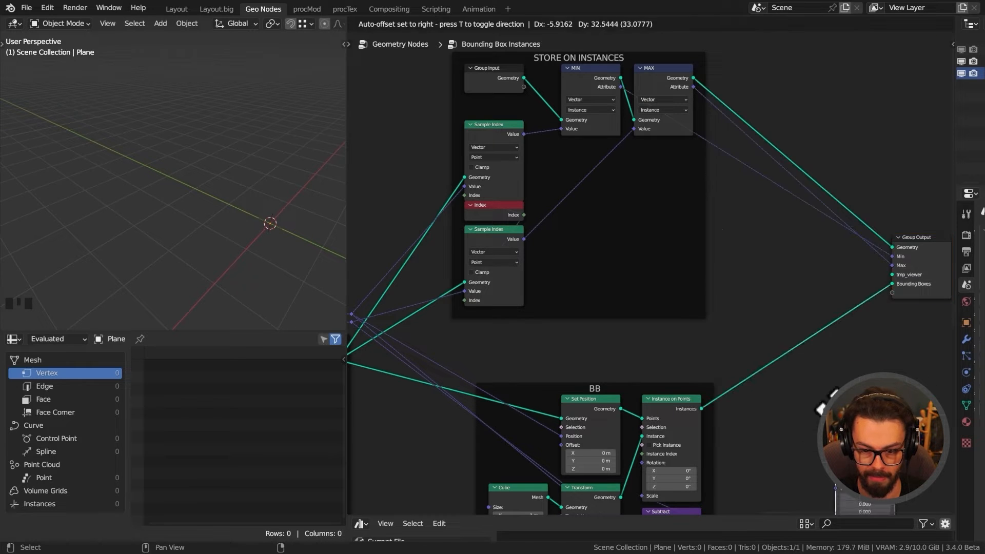
{"action": "left_click", "coordinate": [756, 211]}
{"action": "middle_click_drag", "start_coordinate": [631, 220], "coordinate": [661, 135]}
{"action": "left_click_drag", "start_coordinate": [429, 302], "coordinate": [464, 251]}
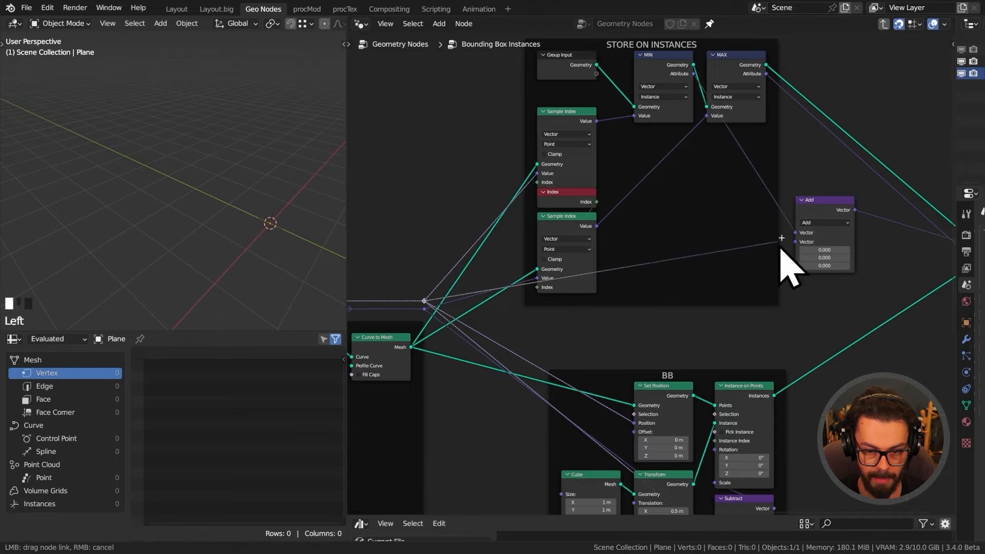
{"action": "left_click_drag", "start_coordinate": [780, 241], "coordinate": [796, 241]}
Collapse the Add node, duplicate it onto the Max output link beneath the original, and connect the MAX reroute to its second input.
{"action": "middle_click_drag", "start_coordinate": [404, 308], "coordinate": [621, 271]}
{"action": "middle_click_drag", "start_coordinate": [482, 328], "coordinate": [612, 306]}
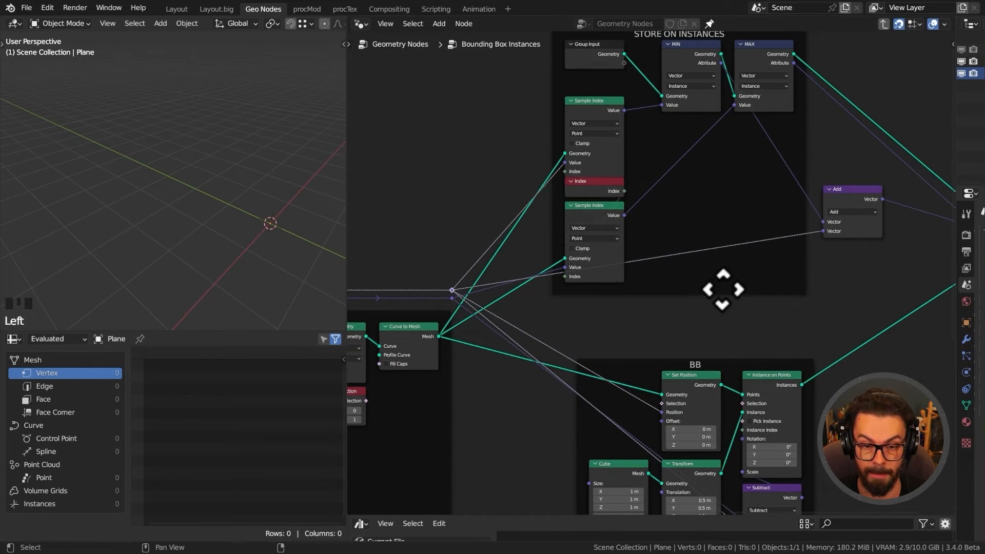
{"action": "left_click_drag", "start_coordinate": [723, 290], "coordinate": [724, 248]}
{"action": "middle_click_drag", "start_coordinate": [760, 243], "coordinate": [710, 263]}
{"action": "left_click", "coordinate": [824, 243]}
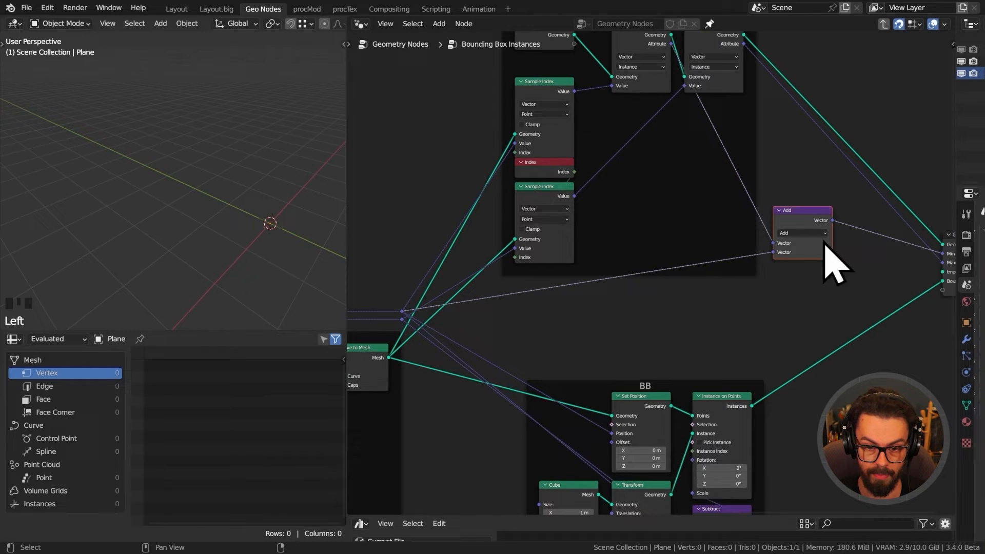
{"action": "left_click", "coordinate": [778, 211]}
{"action": "key", "text": "shift+d"}
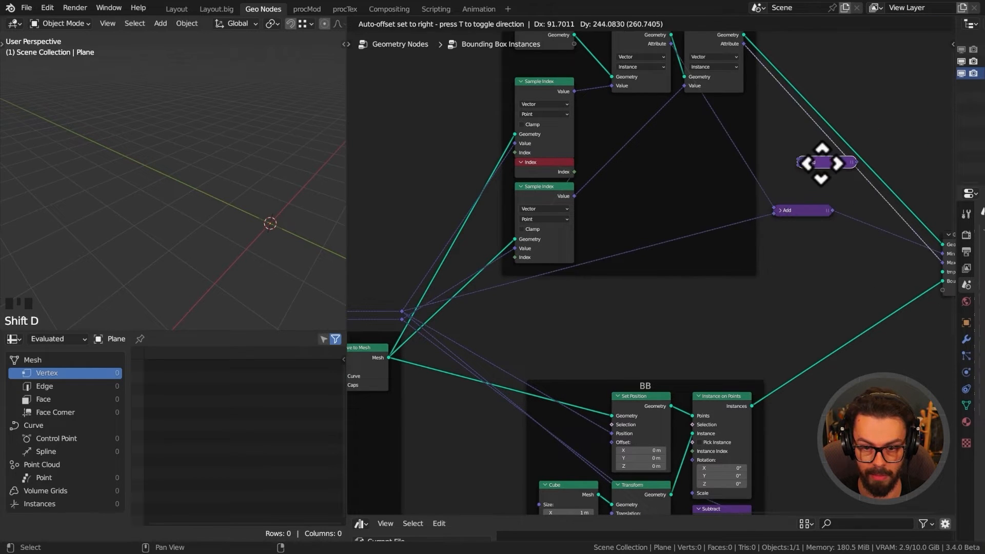
{"action": "left_click", "coordinate": [822, 163]}
{"action": "key", "text": "g"}
{"action": "left_click", "coordinate": [795, 232]}
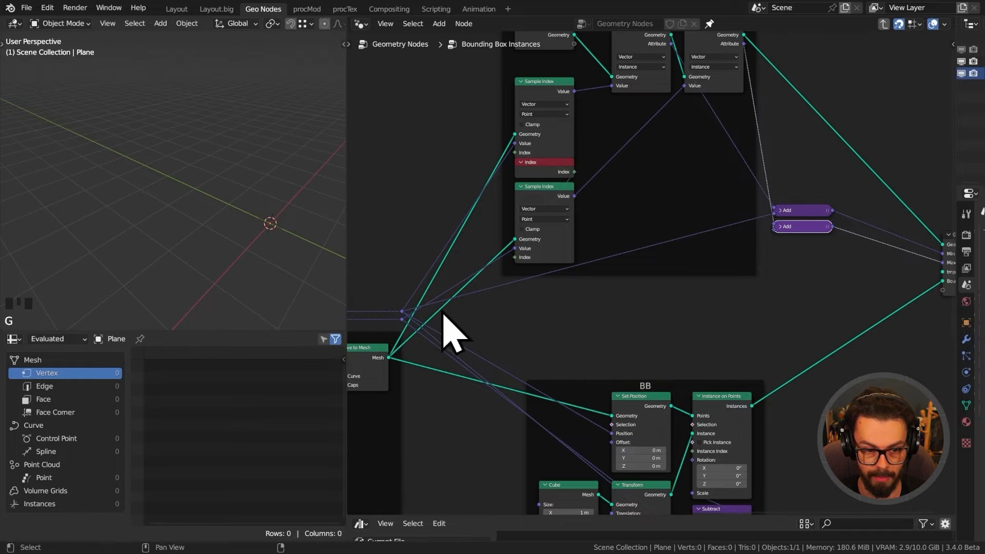
{"action": "left_click_drag", "start_coordinate": [402, 320], "coordinate": [738, 311]}
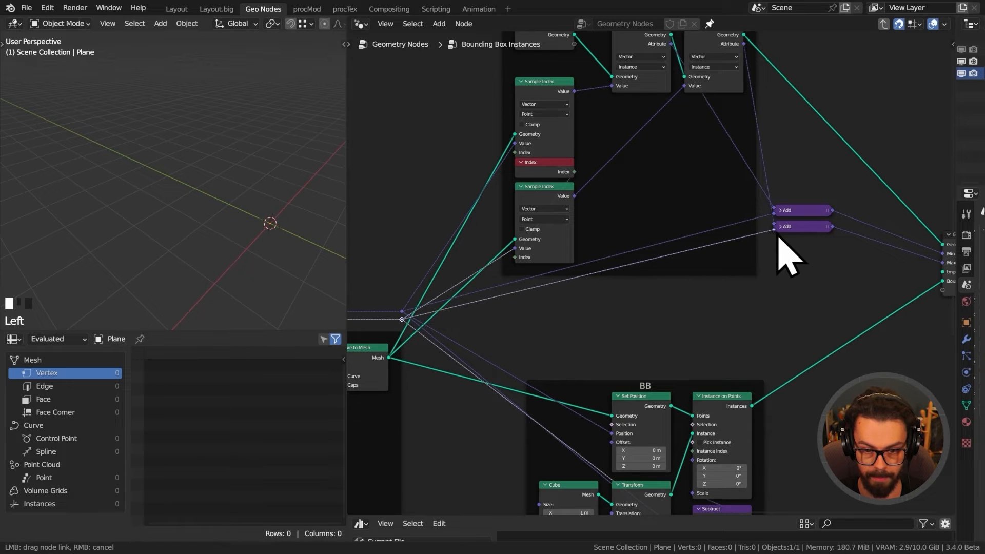
Move both collapsed Add nodes together closer to the Group Output.
{"action": "middle_click_drag", "start_coordinate": [821, 279], "coordinate": [710, 281]}
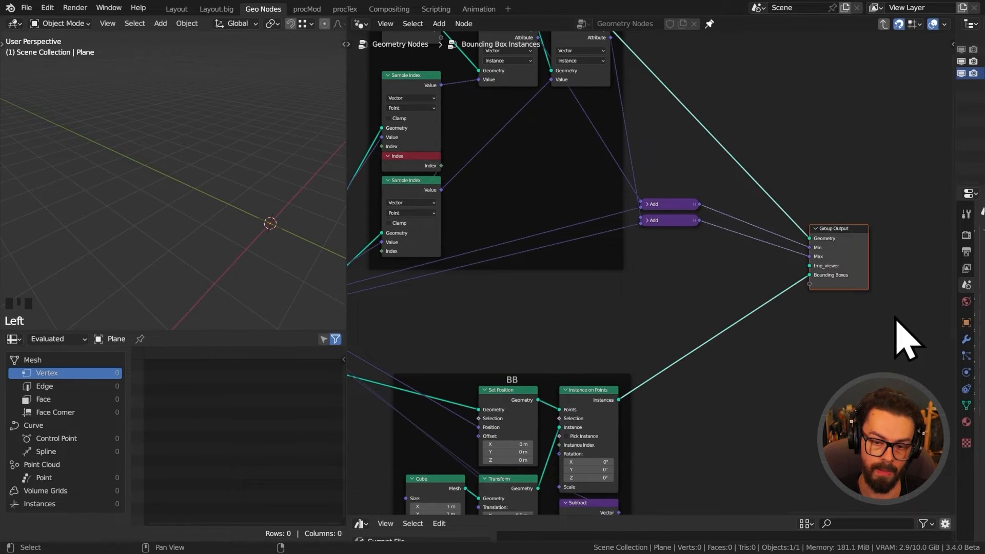
{"action": "left_click_drag", "start_coordinate": [632, 242], "coordinate": [705, 168]}
{"action": "key", "text": "g"}
{"action": "left_click", "coordinate": [723, 215]}
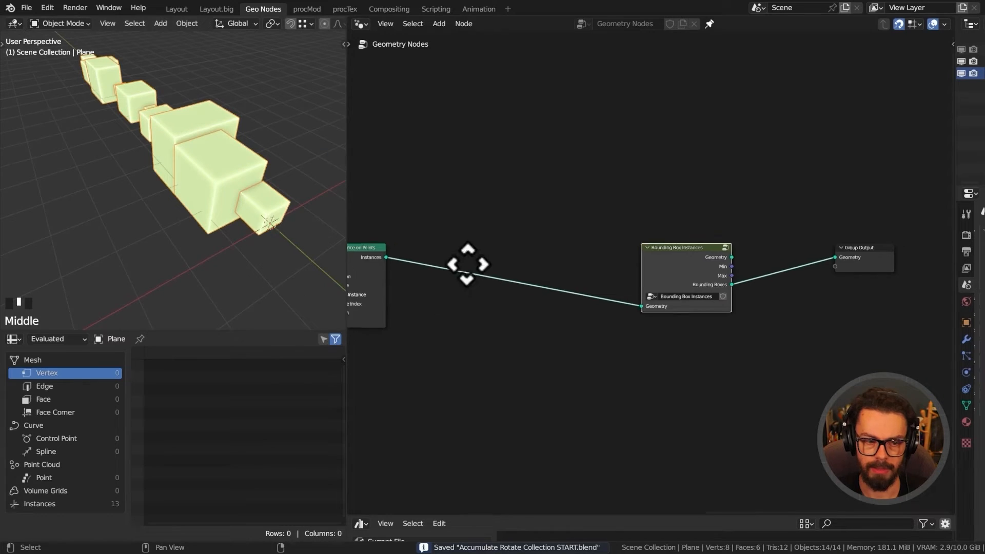
Move the Bounding Box Instances and Group Output nodes closer to Instance on Points.
{"action": "middle_click_drag", "start_coordinate": [466, 264], "coordinate": [515, 252]}
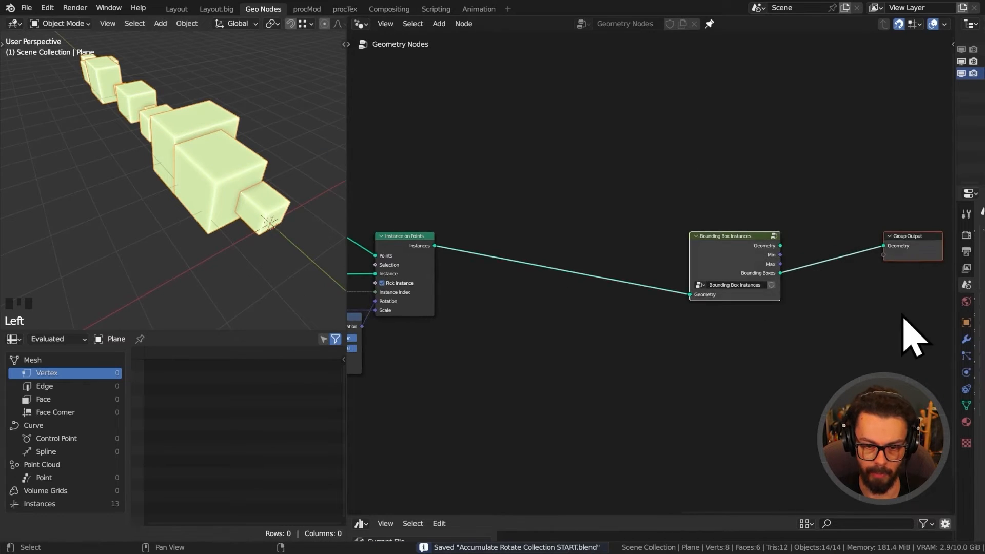
{"action": "key", "text": "g"}
{"action": "left_click", "coordinate": [700, 328]}
{"action": "scroll", "coordinate": [700, 328], "scroll_direction": "up", "scroll_amount": 2}
{"action": "middle_click_drag", "start_coordinate": [545, 251], "coordinate": [572, 251]}
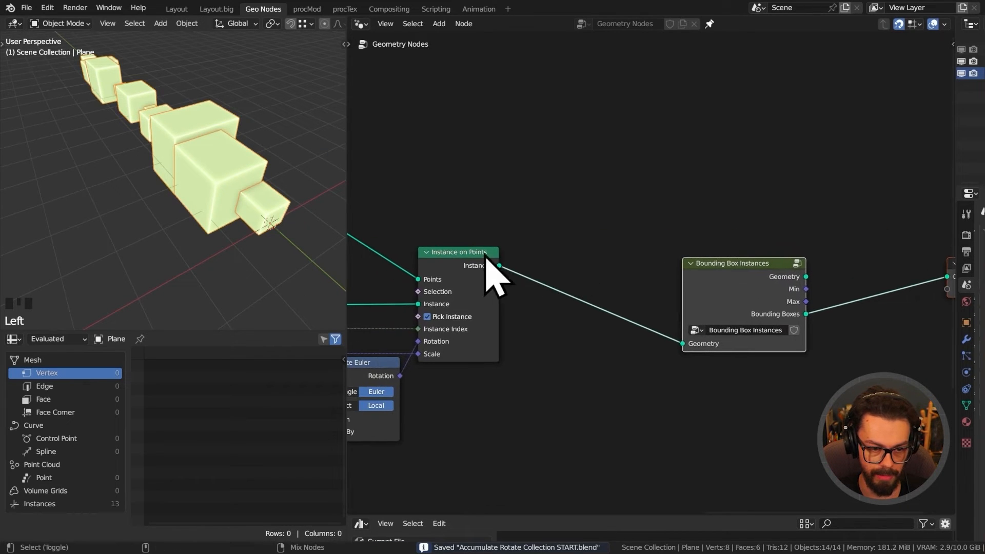
Send Instance on Points to the Group Output, join it with Bounding Box Instances through Join Geometry, and tidy the node positions.
{"action": "left_click", "coordinate": [469, 256], "text": "alt+shift"}
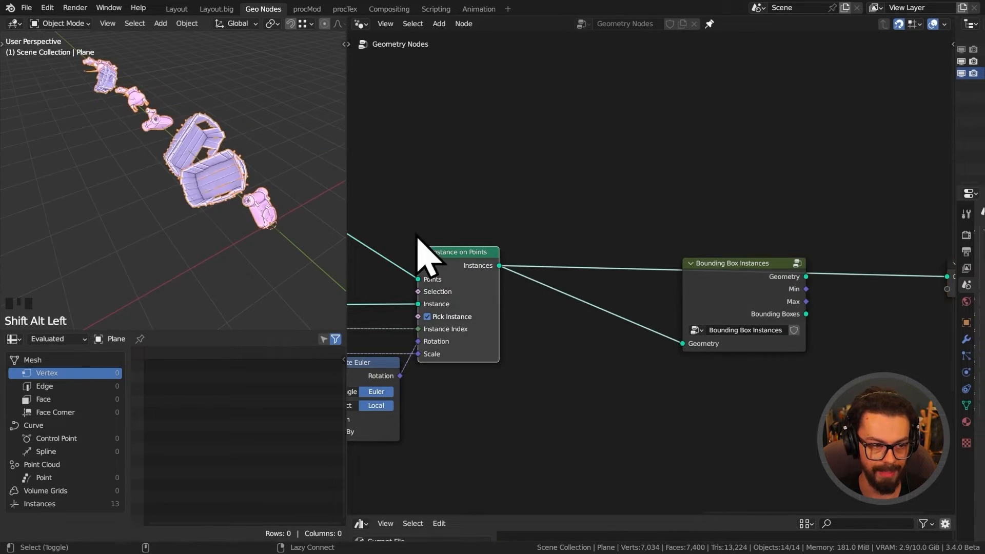
{"action": "right_click_drag", "start_coordinate": [467, 249], "coordinate": [728, 276], "text": "ctrl+shift"}
{"action": "middle_click_drag", "start_coordinate": [794, 244], "coordinate": [724, 232]}
{"action": "left_click_drag", "start_coordinate": [648, 208], "coordinate": [687, 288]}
{"action": "left_click_drag", "start_coordinate": [688, 286], "coordinate": [545, 319]}
{"action": "left_click_drag", "start_coordinate": [868, 252], "coordinate": [639, 265]}
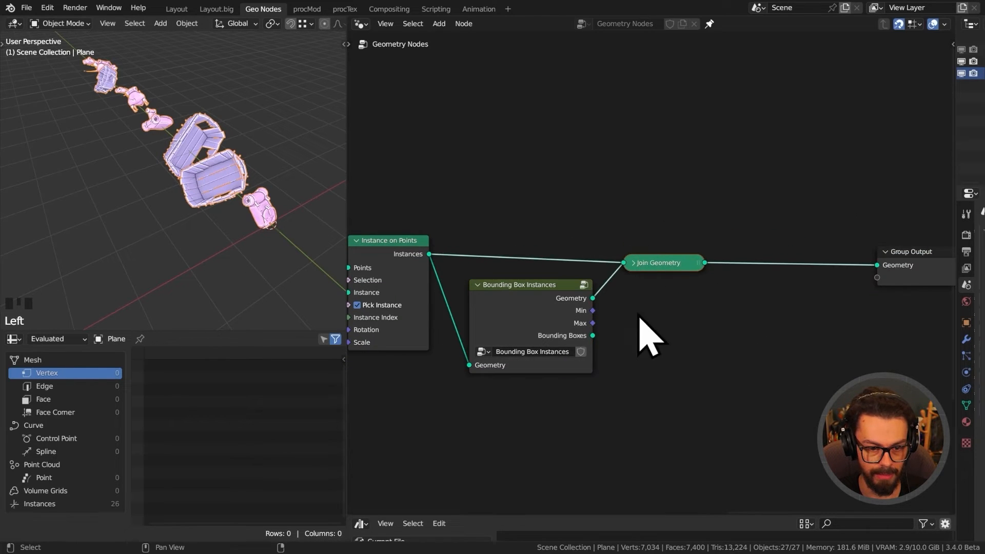
Replace the Geometry link into Join Geometry with the Bounding Boxes output of Bounding Box Instances.
{"action": "scroll", "coordinate": [638, 316], "scroll_direction": "up", "scroll_amount": 1}
{"action": "right_click_drag", "start_coordinate": [609, 290], "coordinate": [589, 278], "text": "ctrl"}
{"action": "left_click_drag", "start_coordinate": [583, 346], "coordinate": [631, 272]}
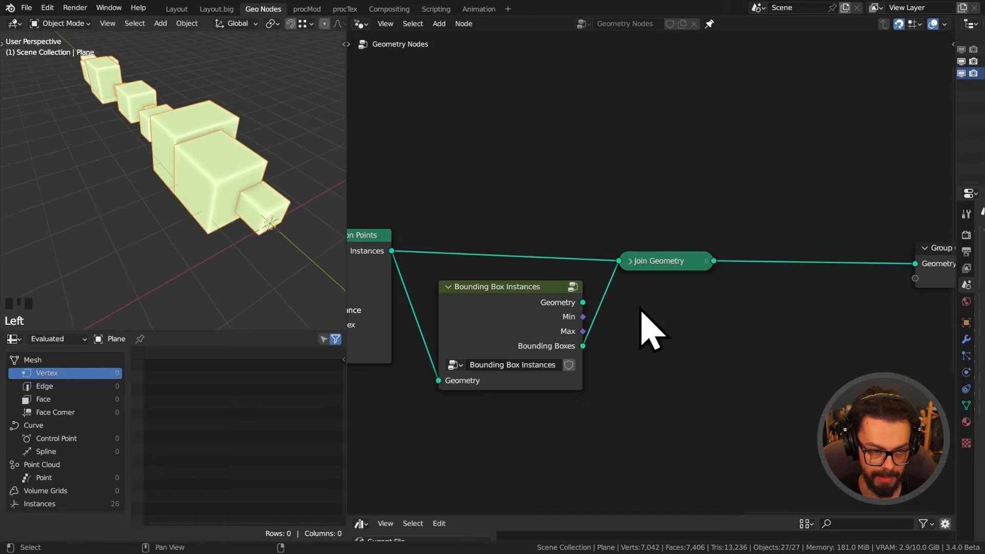
Show the instances with their bounding boxes in wireframe from the top view, in a taller 3D viewport.
{"action": "key", "text": "z"}
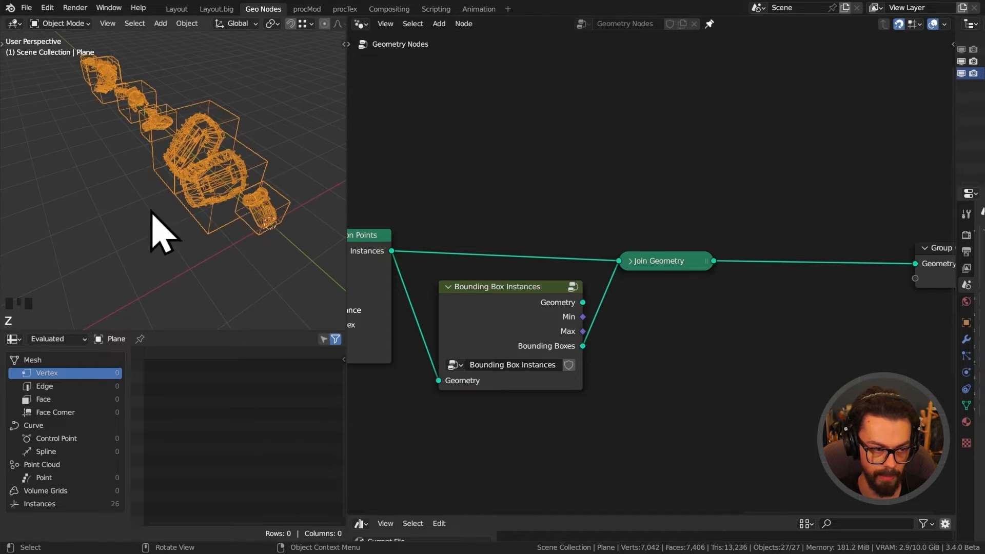
{"action": "key", "text": "KP_7"}
{"action": "middle_click_drag", "start_coordinate": [268, 194], "coordinate": [226, 213], "text": "shift"}
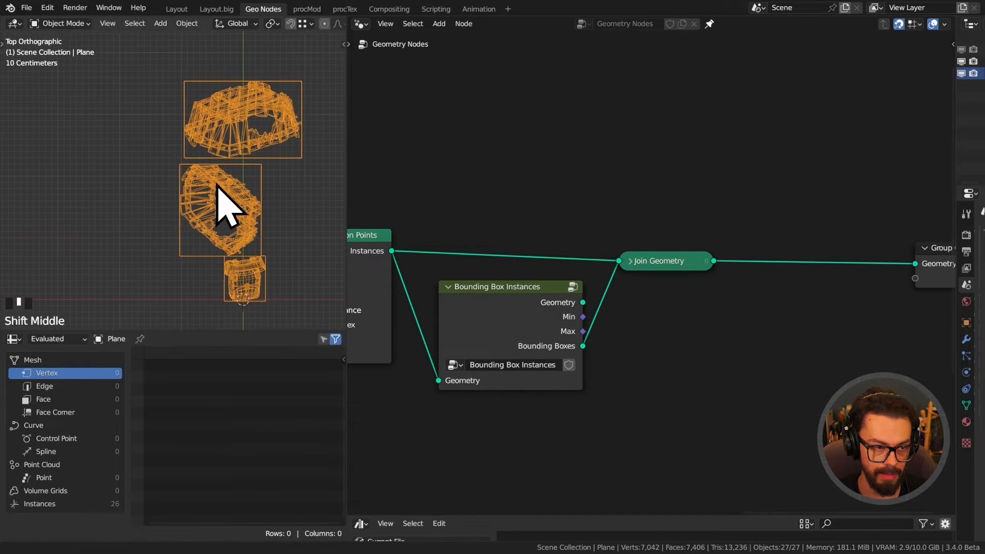
{"action": "left_click_drag", "start_coordinate": [281, 330], "coordinate": [273, 476]}
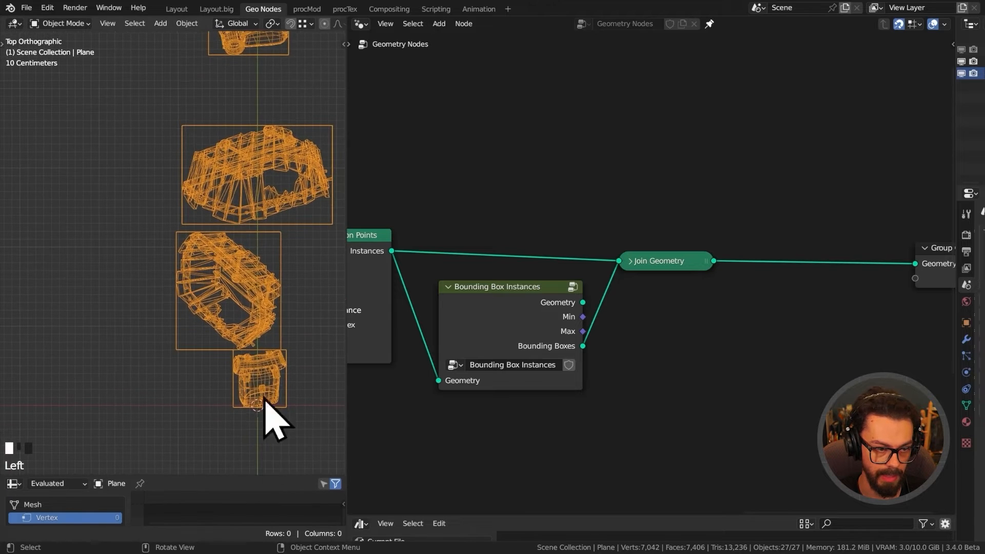
{"action": "scroll", "coordinate": [246, 267], "scroll_direction": "down", "scroll_amount": 1}
{"action": "middle_click_drag", "start_coordinate": [235, 218], "coordinate": [187, 287], "text": "shift"}
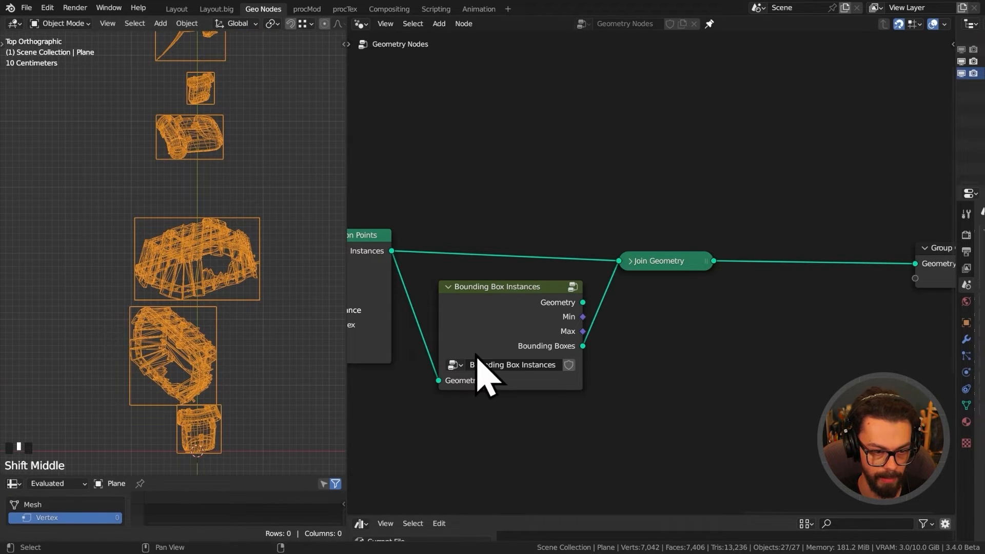
Set the Max Z of the vector Random Value feeding Rotate Euler to 2.060.
{"action": "middle_click_drag", "start_coordinate": [479, 369], "coordinate": [593, 263]}
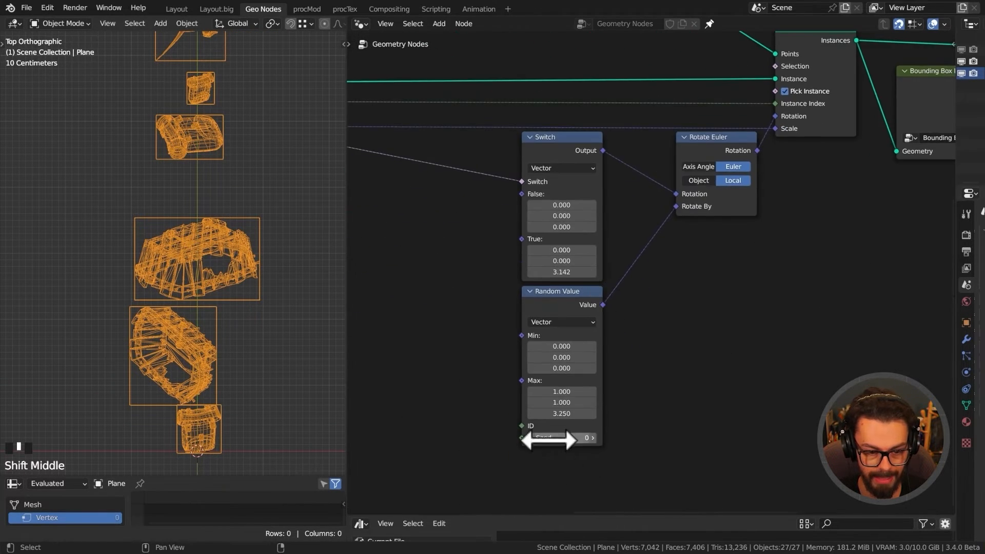
{"action": "left_click_drag", "start_coordinate": [564, 413], "coordinate": [585, 413], "text": "shift"}
{"action": "middle_click_drag", "start_coordinate": [697, 338], "coordinate": [682, 305]}
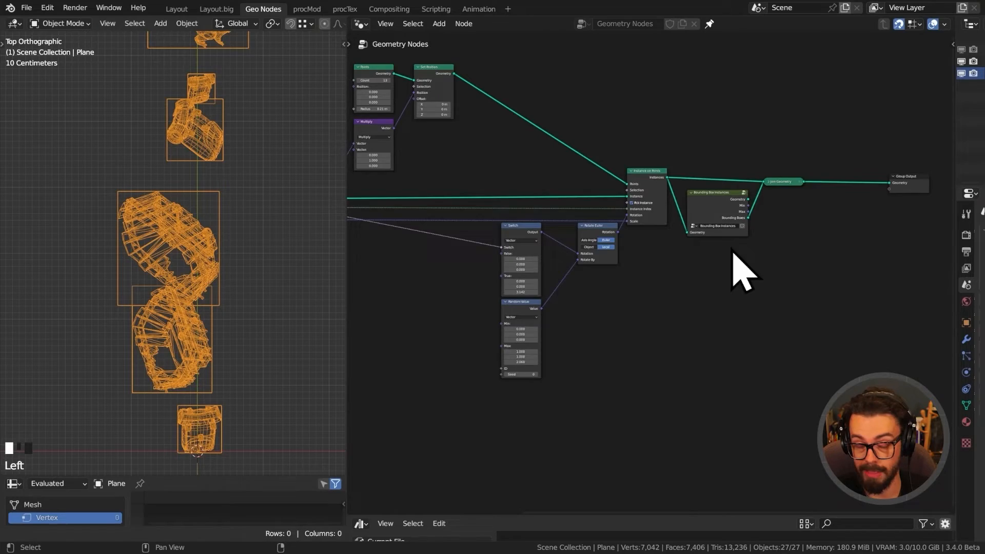
Detach the Bounding Box Instances node from its links and remove Join Geometry, keeping Instance on Points linked to the Group Output.
{"action": "middle_click_drag", "start_coordinate": [672, 255], "coordinate": [760, 259]}
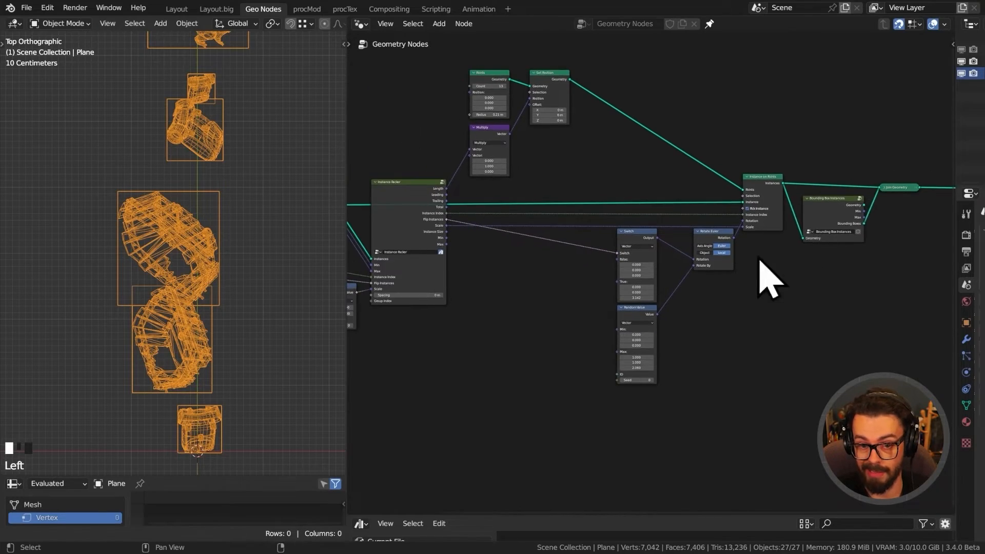
{"action": "middle_click_drag", "start_coordinate": [500, 236], "coordinate": [697, 253]}
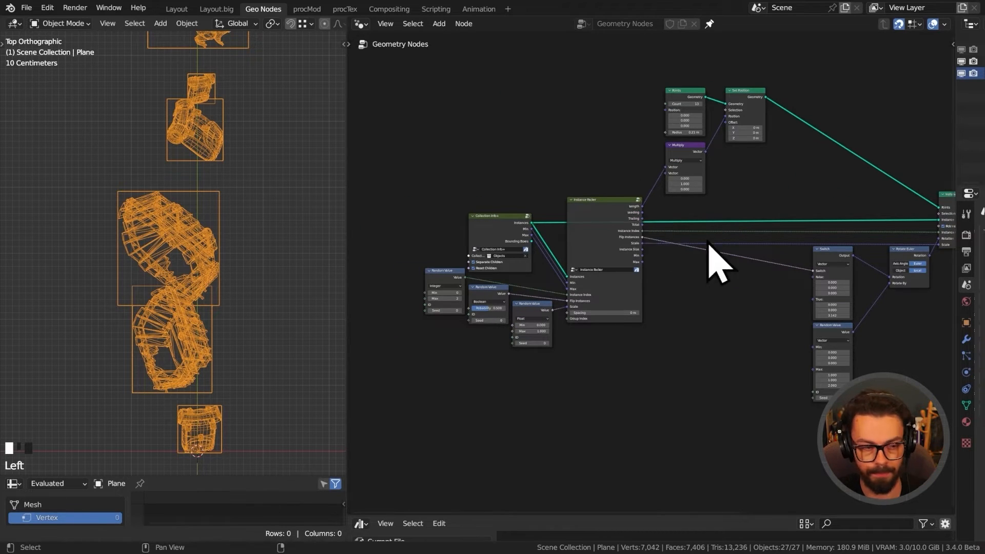
{"action": "middle_click_drag", "start_coordinate": [794, 245], "coordinate": [561, 240]}
{"action": "middle_click_drag", "start_coordinate": [742, 248], "coordinate": [594, 249]}
{"action": "scroll", "coordinate": [599, 252], "scroll_direction": "up", "scroll_amount": 6}
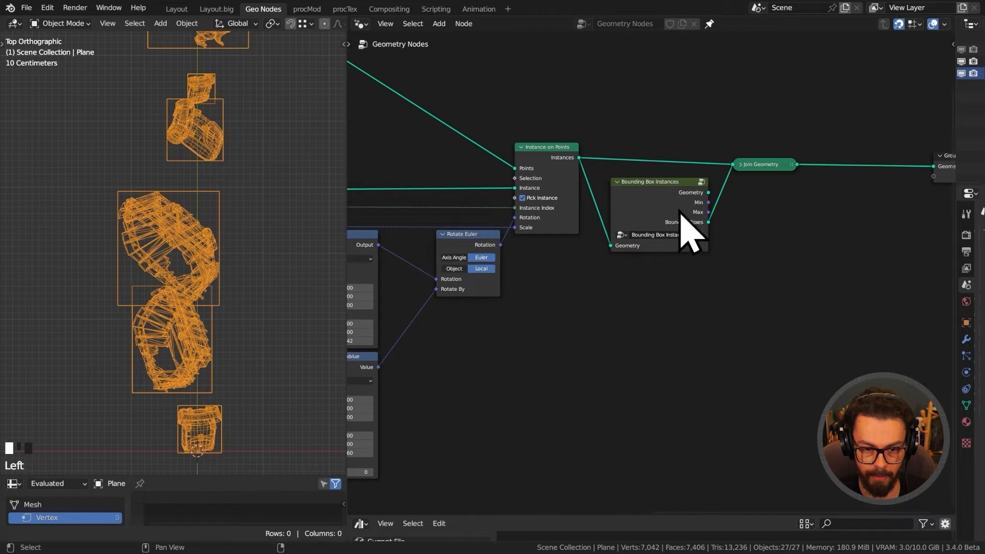
{"action": "left_click_drag", "start_coordinate": [642, 194], "coordinate": [644, 303], "text": "alt"}
{"action": "key", "text": "ctrl+x"}
Move the Group Output node next to Instance on Points.
{"action": "left_click_drag", "start_coordinate": [809, 111], "coordinate": [932, 209]}
{"action": "left_click_drag", "start_coordinate": [872, 121], "coordinate": [943, 209]}
{"action": "key", "text": "g"}
{"action": "left_click", "coordinate": [657, 192]}
Remove the vector Random Value and Rotate Euler nodes, keeping the Switch linked to the Rotation of Instance on Points.
{"action": "middle_click_drag", "start_coordinate": [535, 238], "coordinate": [774, 160]}
{"action": "left_click", "coordinate": [575, 285]}
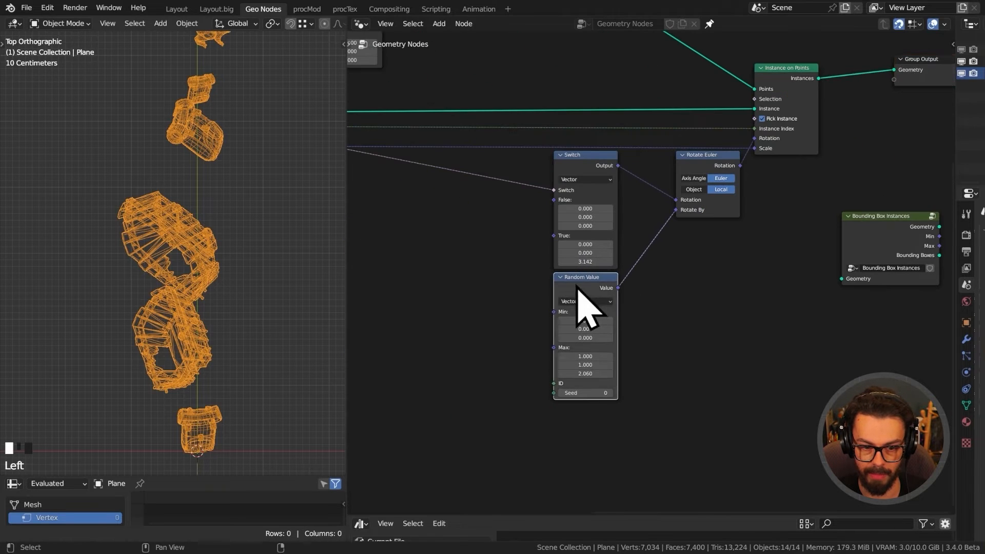
{"action": "middle_click_drag", "start_coordinate": [641, 334], "coordinate": [655, 281]}
{"action": "key", "text": "ctrl+x"}
{"action": "middle_click_drag", "start_coordinate": [710, 325], "coordinate": [677, 257]}
{"action": "left_click", "coordinate": [920, 266]}
{"action": "scroll", "coordinate": [879, 279], "scroll_direction": "down", "scroll_amount": 2}
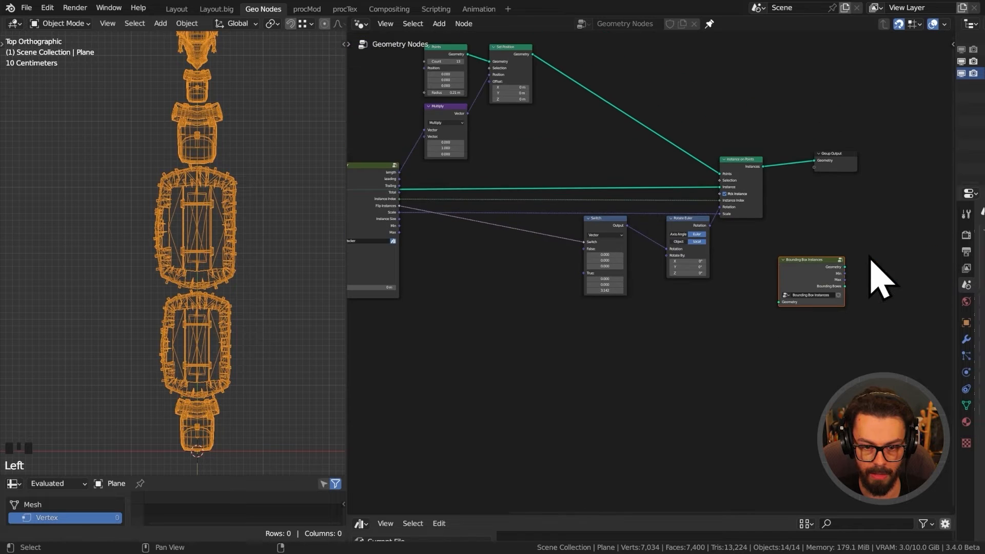
{"action": "left_click", "coordinate": [691, 223]}
{"action": "key", "text": "ctrl+x"}
Move Bounding Box Instances beneath the Switch, and shift the Points, Set Position and Multiply nodes closer to Instance on Points.
{"action": "left_click", "coordinate": [816, 264]}
{"action": "left_click_drag", "start_coordinate": [829, 262], "coordinate": [609, 362]}
{"action": "middle_click_drag", "start_coordinate": [553, 186], "coordinate": [759, 250]}
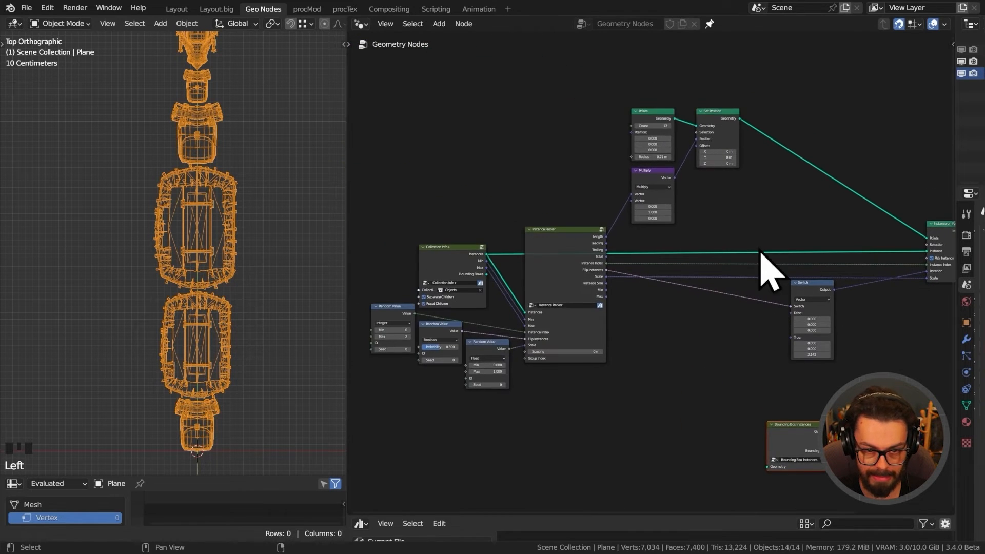
{"action": "left_click_drag", "start_coordinate": [746, 217], "coordinate": [605, 138]}
{"action": "left_click_drag", "start_coordinate": [637, 111], "coordinate": [754, 147]}
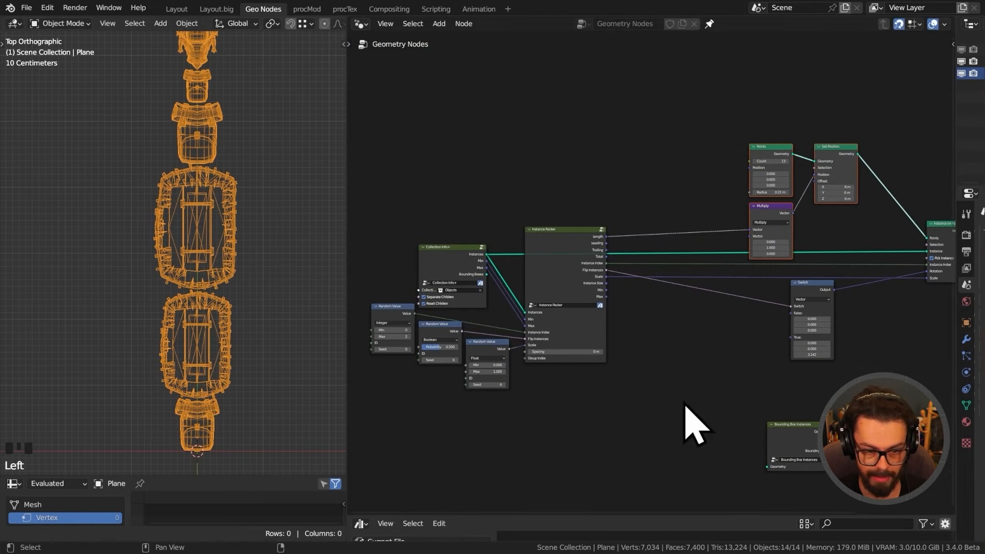
Move the Bounding Box Instances node to the start of the tree, before Collection Info+.
{"action": "left_click_drag", "start_coordinate": [732, 438], "coordinate": [839, 482]}
{"action": "middle_click_drag", "start_coordinate": [737, 420], "coordinate": [801, 400]}
{"action": "key", "text": "g"}
{"action": "left_click", "coordinate": [485, 400]}
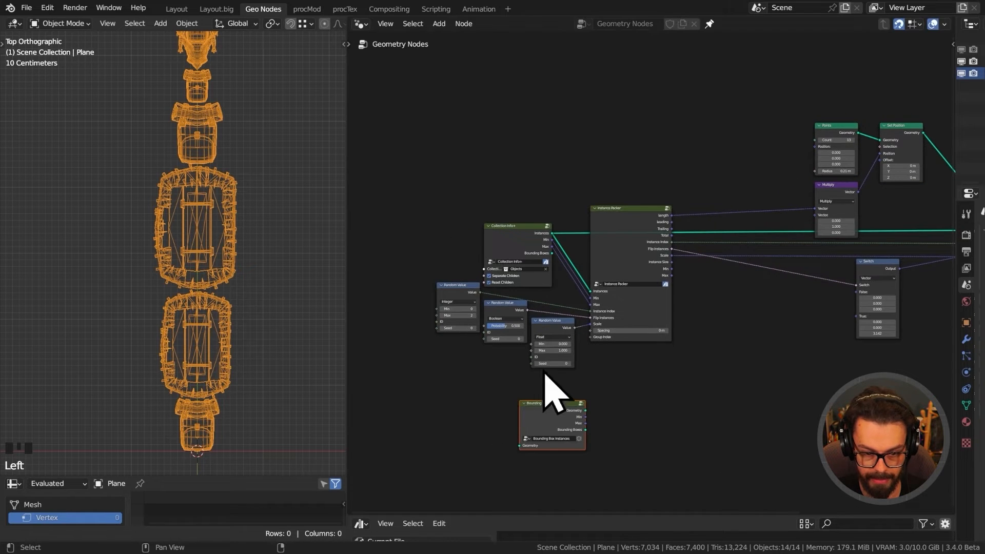
{"action": "middle_click_drag", "start_coordinate": [543, 370], "coordinate": [711, 376]}
{"action": "key", "text": "g"}
{"action": "left_click", "coordinate": [526, 171]}
{"action": "scroll", "coordinate": [660, 183], "scroll_direction": "up", "scroll_amount": 6}
{"action": "middle_click_drag", "start_coordinate": [683, 187], "coordinate": [670, 226]}
Delete the Collection Info+ node.
{"action": "left_click_drag", "start_coordinate": [685, 258], "coordinate": [630, 152]}
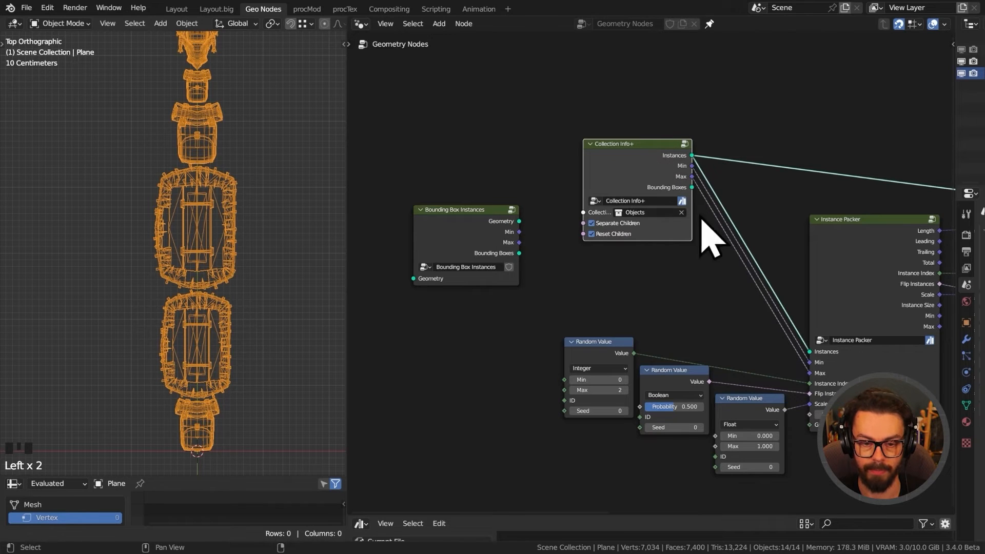
{"action": "scroll", "coordinate": [688, 213], "scroll_direction": "up", "scroll_amount": 1}
{"action": "key", "text": "x"}
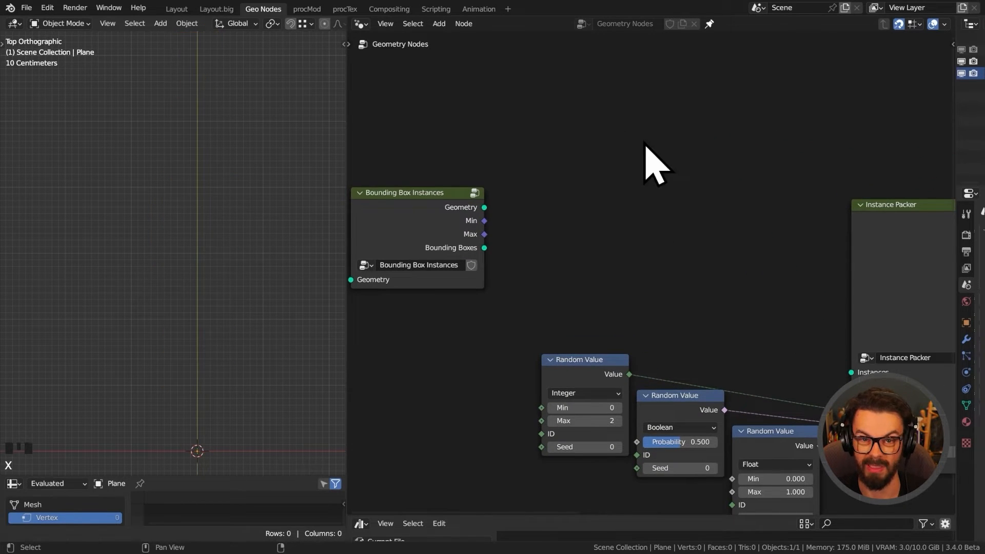
Mark the Bounding Box Instances node group as an asset and save the file.
{"action": "middle_click_drag", "start_coordinate": [551, 179], "coordinate": [633, 153]}
{"action": "scroll", "coordinate": [572, 250], "scroll_direction": "up", "scroll_amount": 3}
{"action": "middle_click_drag", "start_coordinate": [573, 251], "coordinate": [642, 257]}
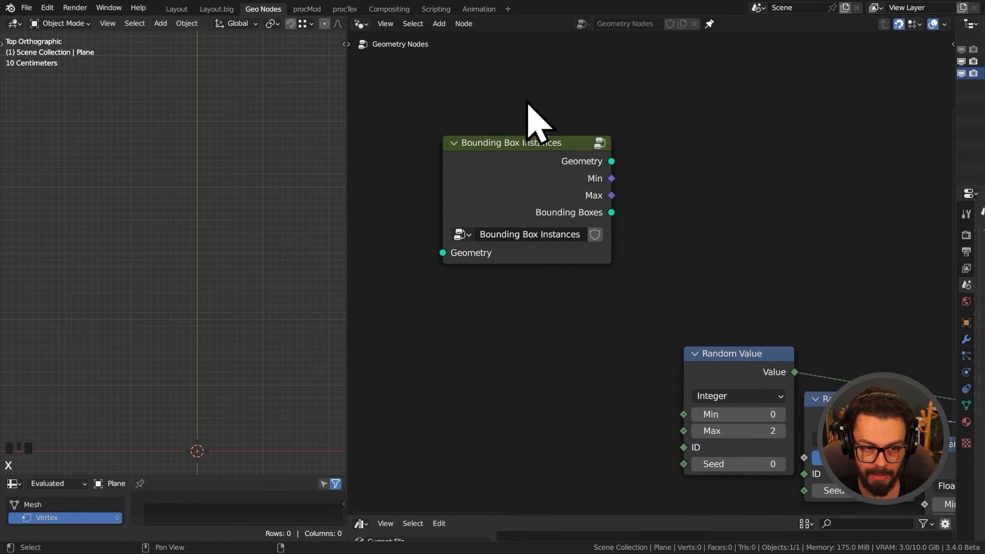
{"action": "right_click", "coordinate": [607, 244]}
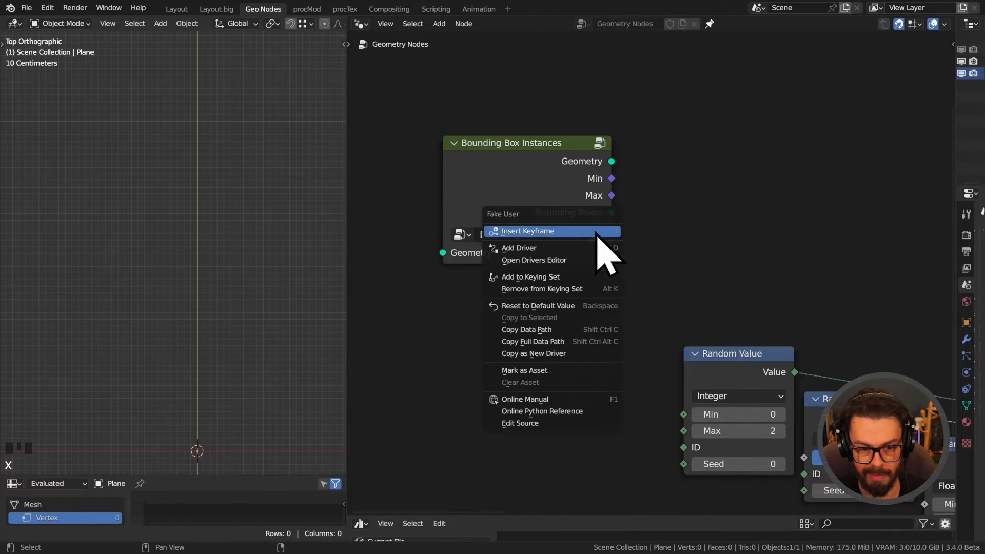
{"action": "left_click", "coordinate": [601, 364]}
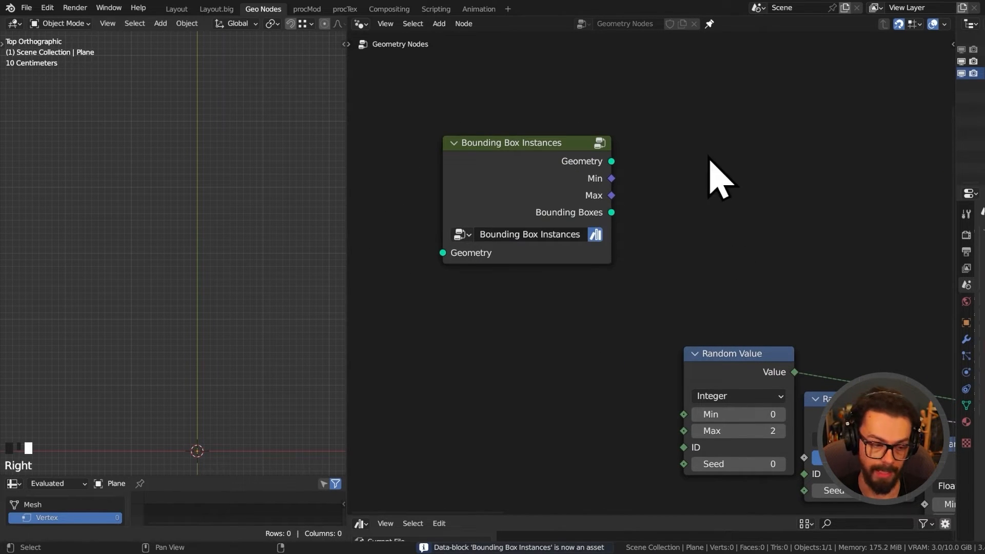
{"action": "key", "text": "ctrl+s"}
Move the group of Random Value nodes further below the Bounding Box Instances node.
{"action": "scroll", "coordinate": [632, 209], "scroll_direction": "down", "scroll_amount": 6}
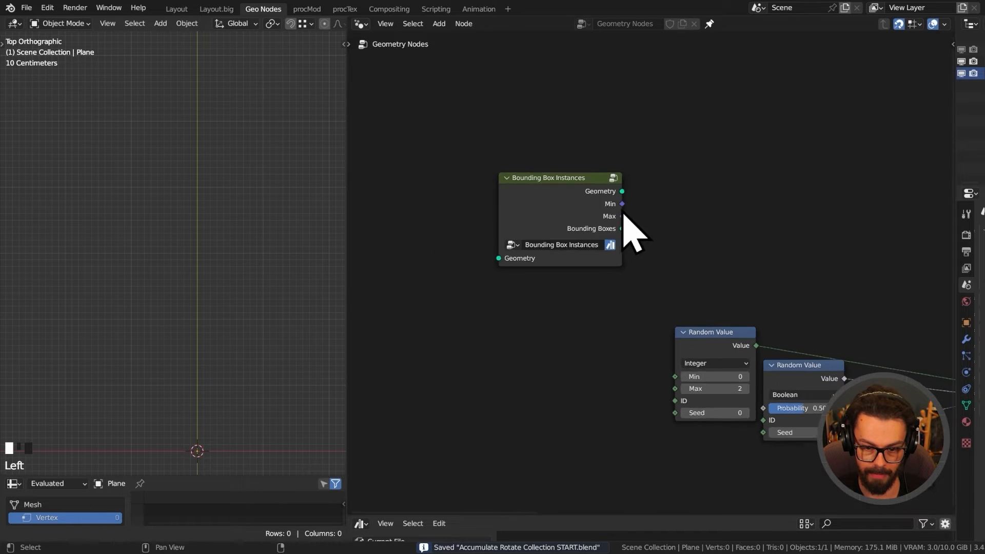
{"action": "middle_click_drag", "start_coordinate": [697, 274], "coordinate": [689, 209]}
{"action": "left_click_drag", "start_coordinate": [674, 203], "coordinate": [870, 427]}
{"action": "key", "text": "g"}
{"action": "left_click", "coordinate": [595, 274]}
{"action": "middle_click_drag", "start_coordinate": [579, 216], "coordinate": [741, 252]}
{"action": "scroll", "coordinate": [670, 275], "scroll_direction": "up", "scroll_amount": 2}
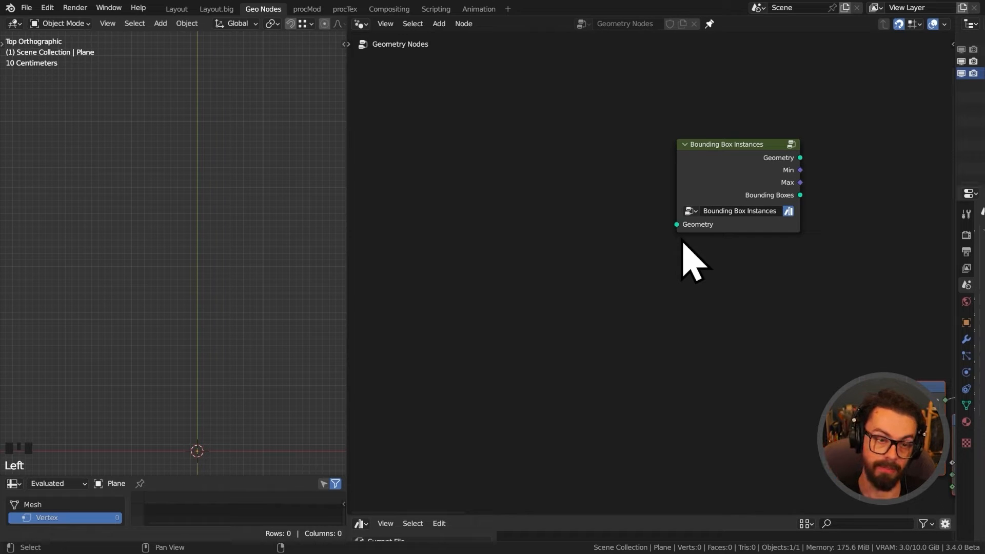
Add a Collection Info node using the Objects collection with Separate Children and Reset Children enabled, and preview it at the output.
{"action": "key", "text": "shift+a"}
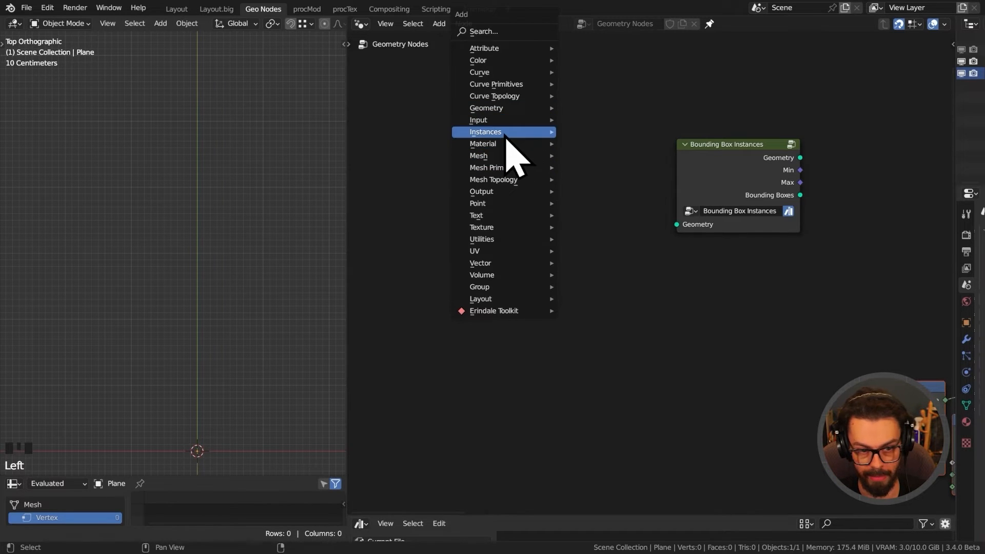
{"action": "mouse_move", "coordinate": [488, 119]}
{"action": "left_click", "coordinate": [618, 131]}
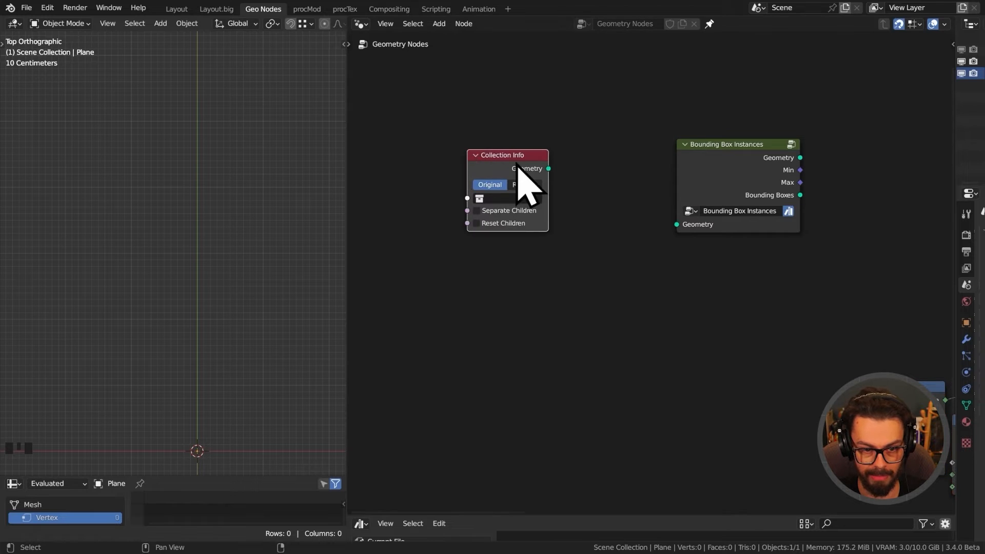
{"action": "left_click", "coordinate": [516, 165], "text": "alt+shift"}
{"action": "left_click", "coordinate": [506, 198]}
{"action": "left_click", "coordinate": [512, 225]}
{"action": "left_click_drag", "start_coordinate": [513, 210], "coordinate": [512, 232]}
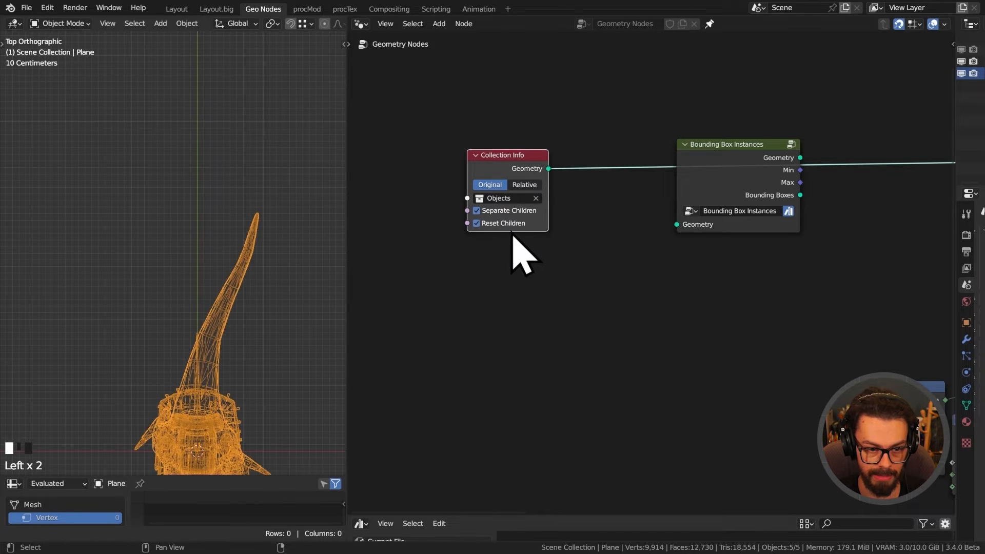
Examine from several angles how the Objects collection's instances sit at the world origin.
{"action": "scroll", "coordinate": [196, 365], "scroll_direction": "down", "scroll_amount": 2, "text": "shift"}
{"action": "middle_click_drag", "start_coordinate": [196, 365], "coordinate": [232, 249], "text": "shift"}
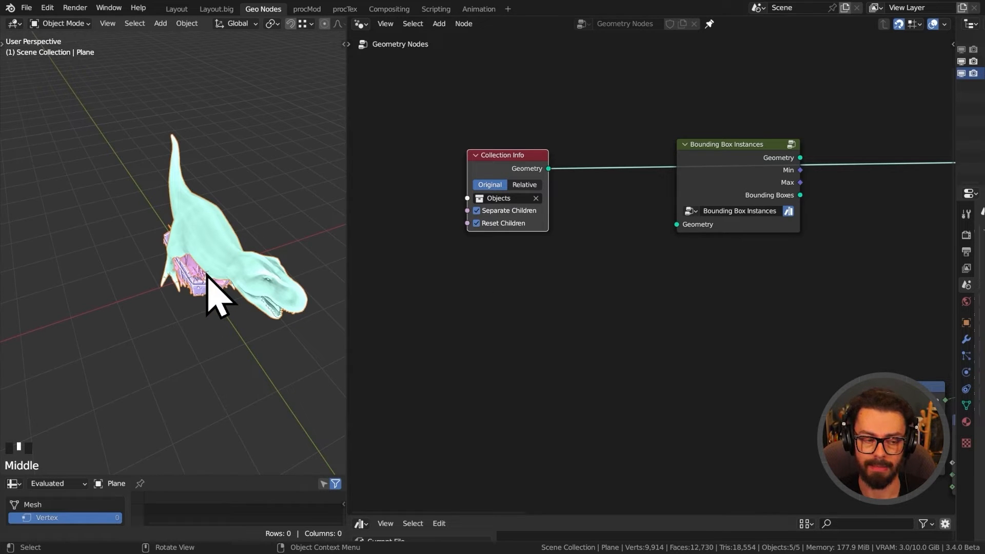
{"action": "middle_click_drag", "start_coordinate": [207, 276], "coordinate": [228, 249]}
{"action": "scroll", "coordinate": [224, 282], "scroll_direction": "up", "scroll_amount": 4}
{"action": "middle_click_drag", "start_coordinate": [224, 281], "coordinate": [176, 255], "text": "shift"}
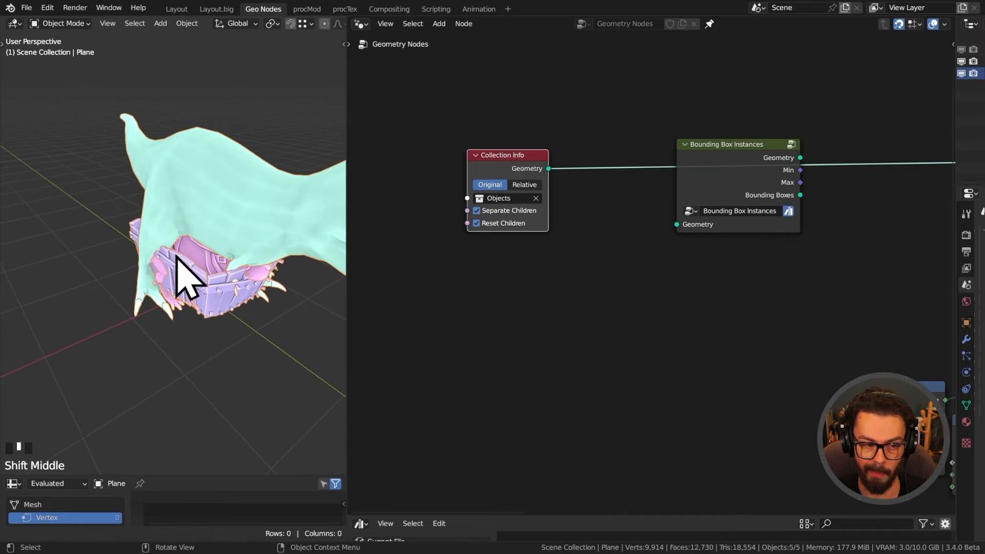
{"action": "middle_click_drag", "start_coordinate": [250, 303], "coordinate": [209, 285]}
{"action": "middle_click_drag", "start_coordinate": [209, 285], "coordinate": [187, 301], "text": "shift"}
{"action": "middle_click_drag", "start_coordinate": [187, 302], "coordinate": [190, 291]}
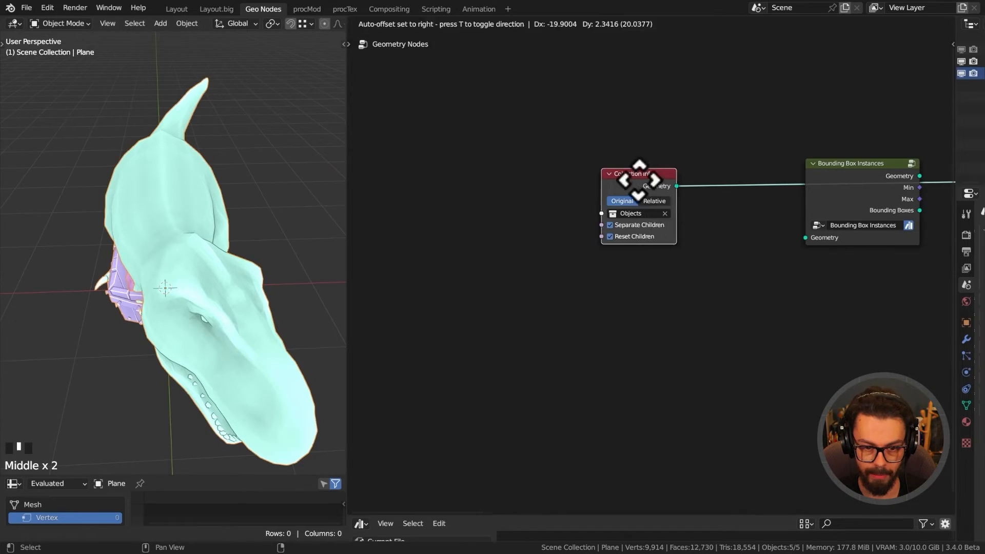
Insert an Instance on Points node after Collection Info, with the collection's Geometry feeding its Instance input.
{"action": "right_click", "coordinate": [639, 215]}
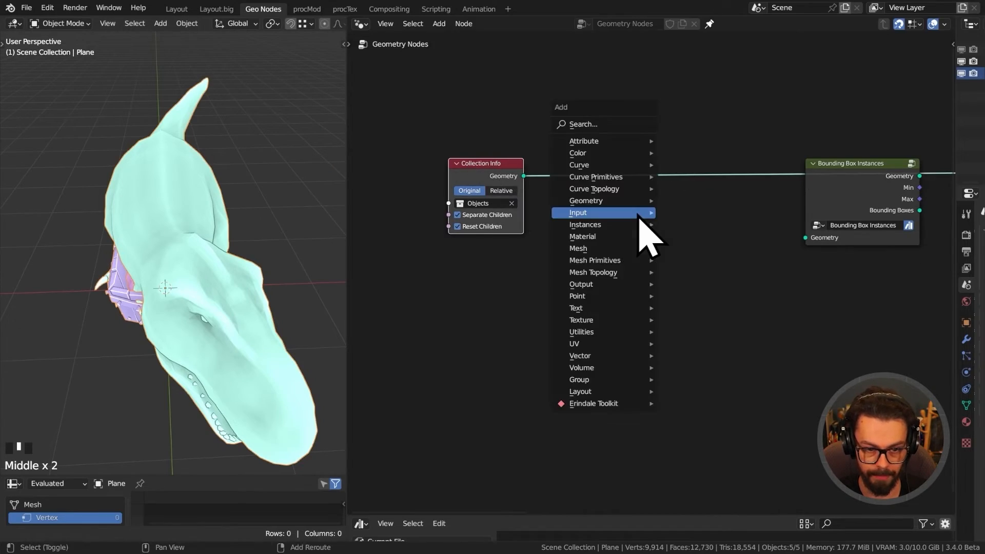
{"action": "mouse_move", "coordinate": [641, 225]}
{"action": "left_click", "coordinate": [723, 222]}
{"action": "left_click", "coordinate": [610, 321]}
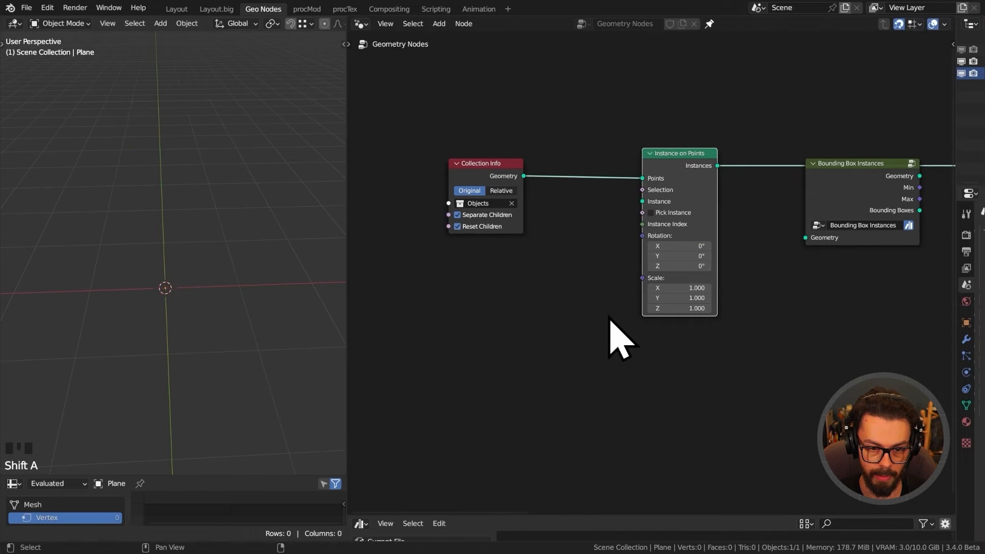
{"action": "left_click_drag", "start_coordinate": [490, 170], "coordinate": [576, 234]}
{"action": "scroll", "coordinate": [591, 191], "scroll_direction": "up", "scroll_amount": 6}
{"action": "middle_click_drag", "start_coordinate": [597, 188], "coordinate": [698, 298]}
Add a Points node feeding the Points input of Instance on Points, and enable Pick Instance.
{"action": "key", "text": "shift+a"}
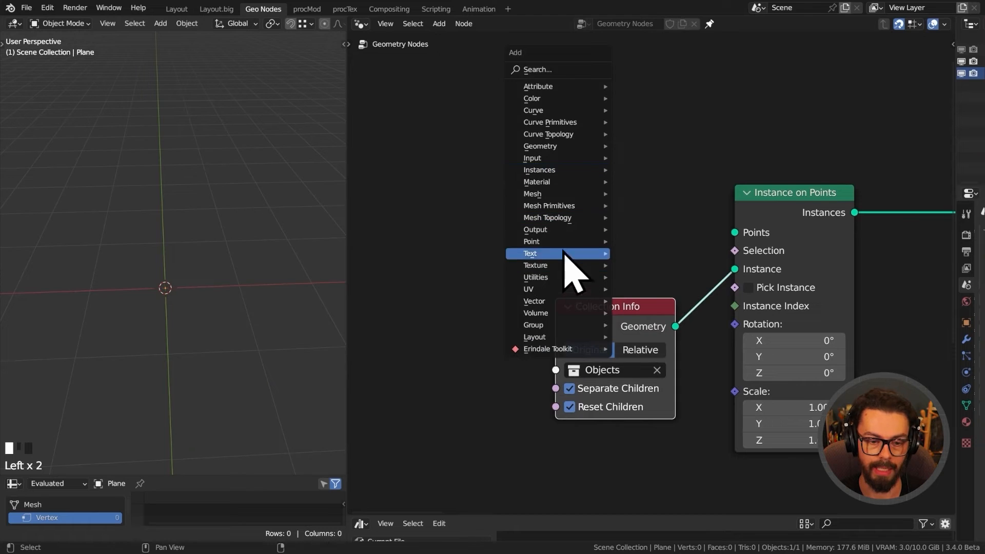
{"action": "mouse_move", "coordinate": [580, 241]}
{"action": "left_click", "coordinate": [654, 256]}
{"action": "left_click", "coordinate": [547, 139]}
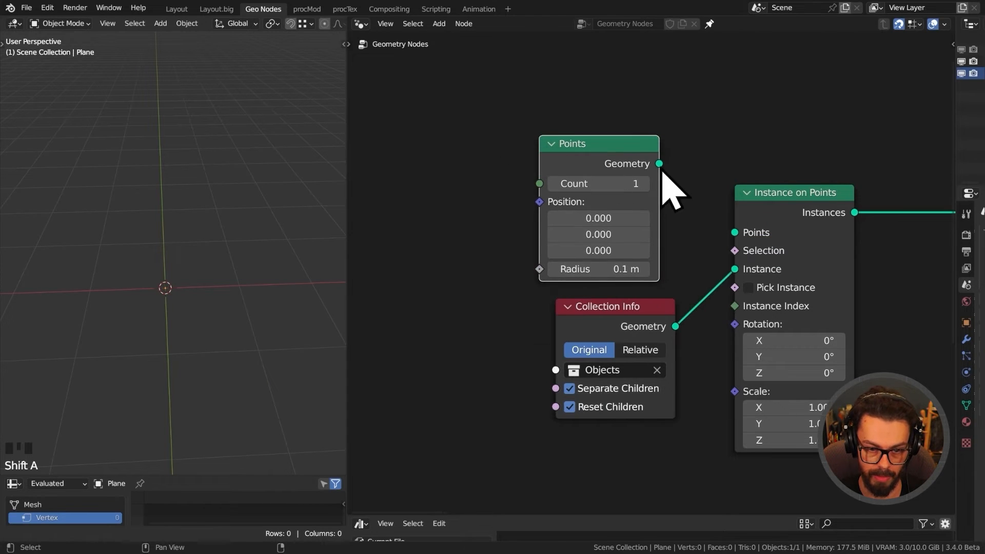
{"action": "left_click_drag", "start_coordinate": [661, 163], "coordinate": [739, 235]}
{"action": "key", "text": "g"}
{"action": "left_click", "coordinate": [615, 161]}
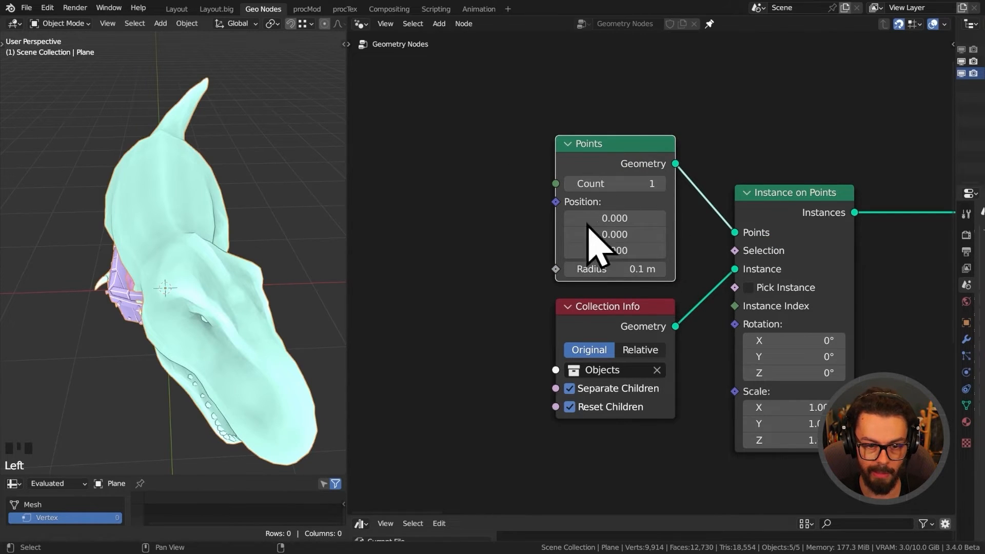
{"action": "left_click", "coordinate": [747, 288]}
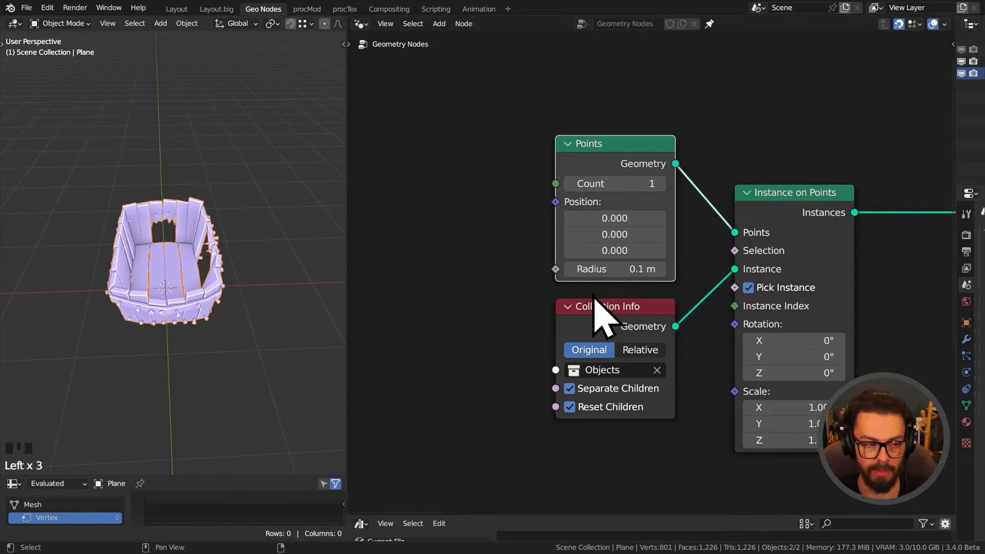
{"action": "middle_click_drag", "start_coordinate": [246, 279], "coordinate": [253, 275]}
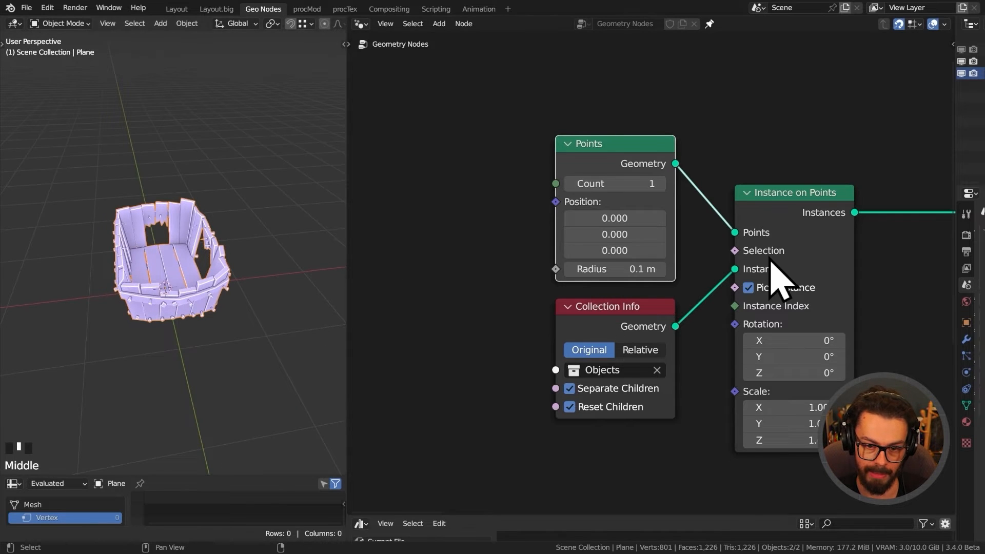
Move Bounding Box Instances close beside Instance on Points, below its output link, and move Collection Info well ahead of the Points node.
{"action": "scroll", "coordinate": [725, 271], "scroll_direction": "down", "scroll_amount": 2}
{"action": "middle_click_drag", "start_coordinate": [775, 277], "coordinate": [667, 349]}
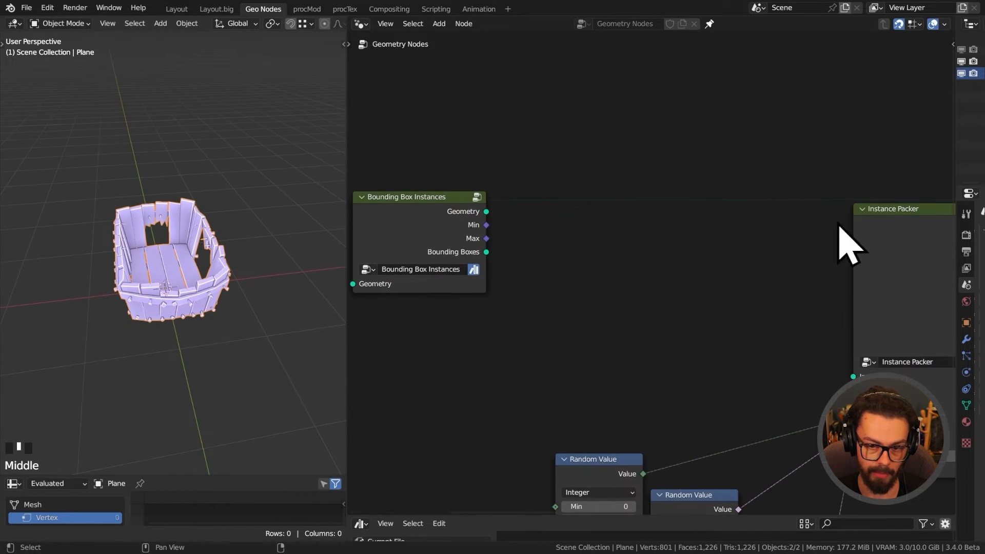
{"action": "middle_click_drag", "start_coordinate": [574, 275], "coordinate": [686, 289]}
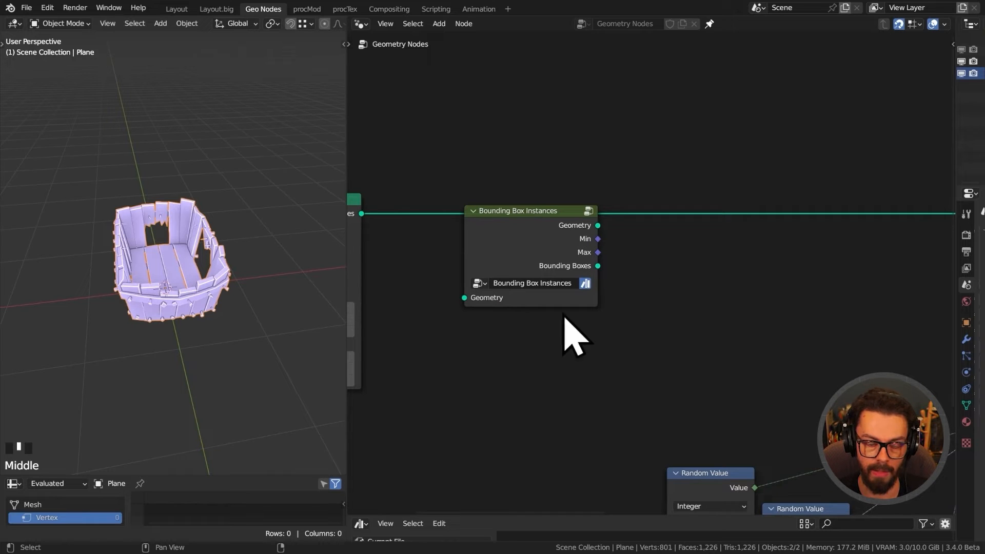
{"action": "middle_click_drag", "start_coordinate": [564, 317], "coordinate": [607, 246]}
{"action": "middle_click_drag", "start_coordinate": [523, 249], "coordinate": [654, 225]}
{"action": "scroll", "coordinate": [651, 226], "scroll_direction": "down", "scroll_amount": 2}
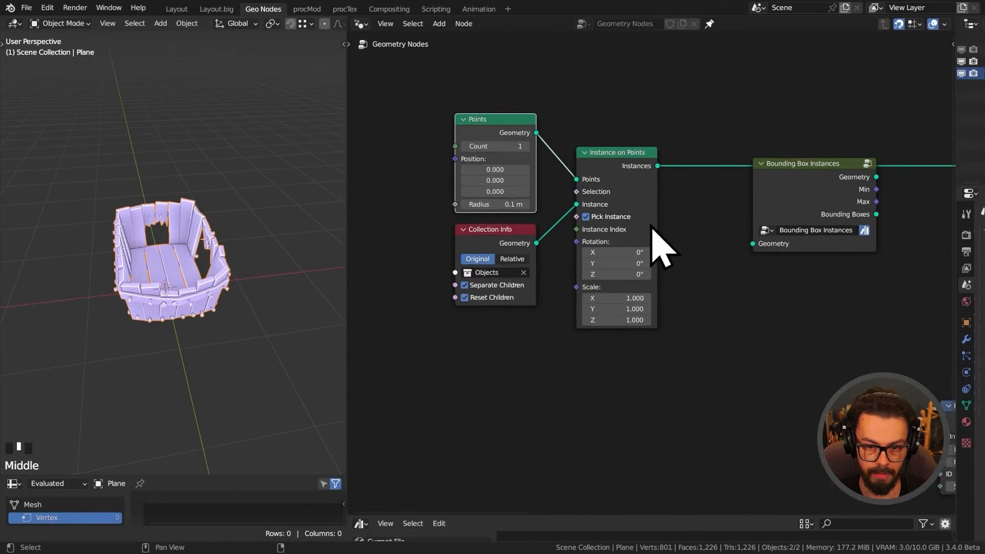
{"action": "left_click_drag", "start_coordinate": [801, 183], "coordinate": [742, 215]}
{"action": "left_click_drag", "start_coordinate": [435, 71], "coordinate": [846, 420]}
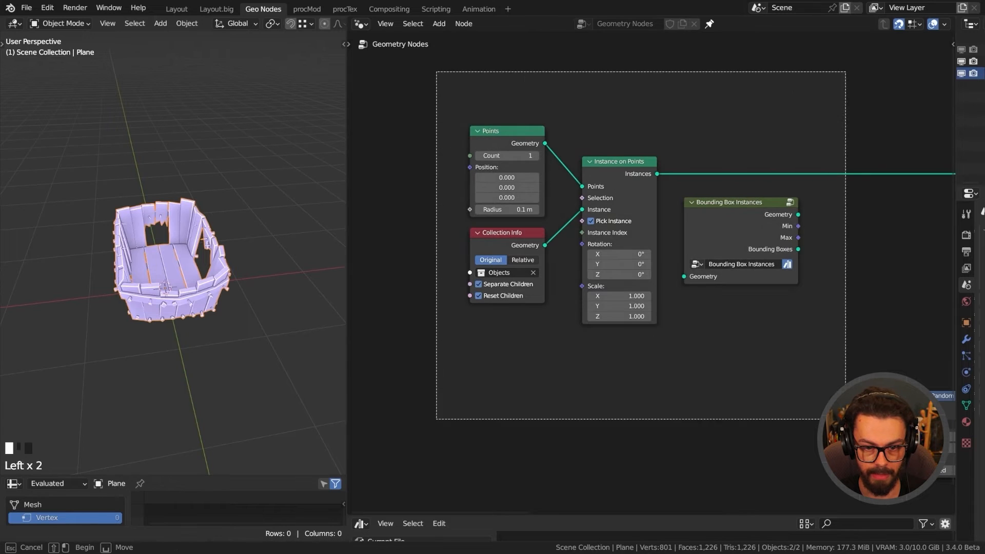
{"action": "scroll", "coordinate": [747, 330], "scroll_direction": "up", "scroll_amount": 1}
{"action": "left_click", "coordinate": [497, 247]}
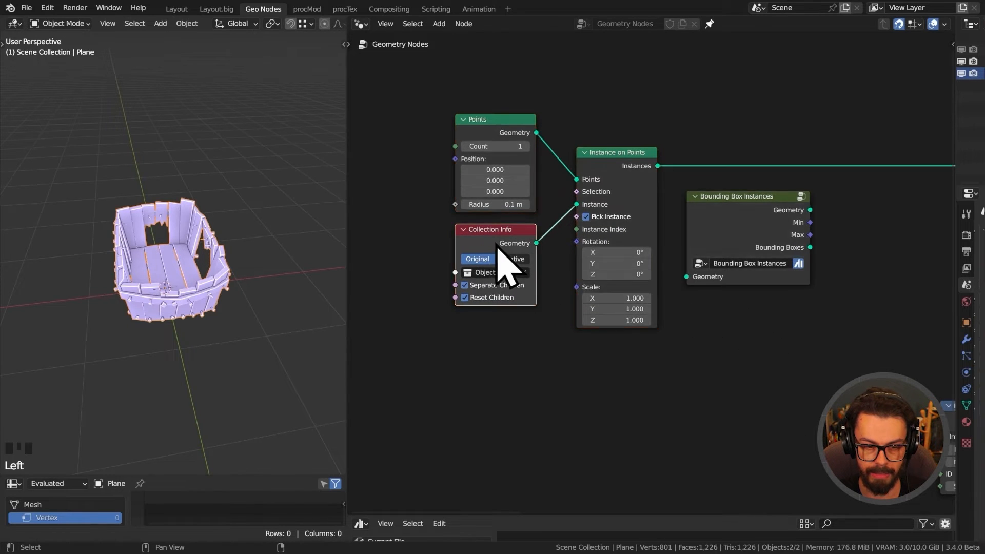
{"action": "middle_click_drag", "start_coordinate": [497, 246], "coordinate": [627, 264]}
{"action": "left_click_drag", "start_coordinate": [627, 261], "coordinate": [398, 227]}
{"action": "middle_click_drag", "start_coordinate": [557, 227], "coordinate": [548, 228]}
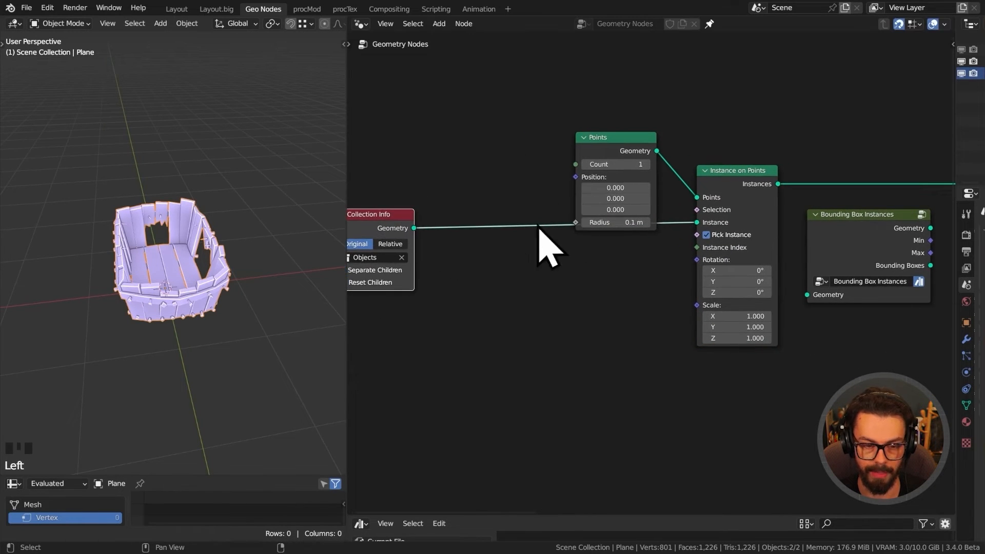
Group the Points, Instance on Points and Bounding Box Instances nodes into a new node group.
{"action": "left_click_drag", "start_coordinate": [518, 55], "coordinate": [865, 369]}
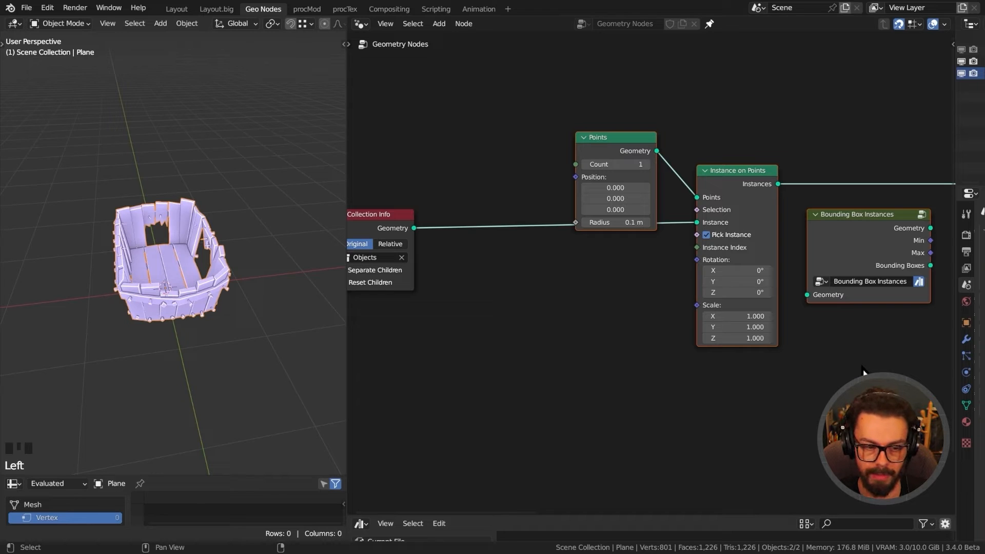
{"action": "left_click_drag", "start_coordinate": [875, 383], "coordinate": [614, 123]}
{"action": "middle_click_drag", "start_coordinate": [698, 168], "coordinate": [643, 170]}
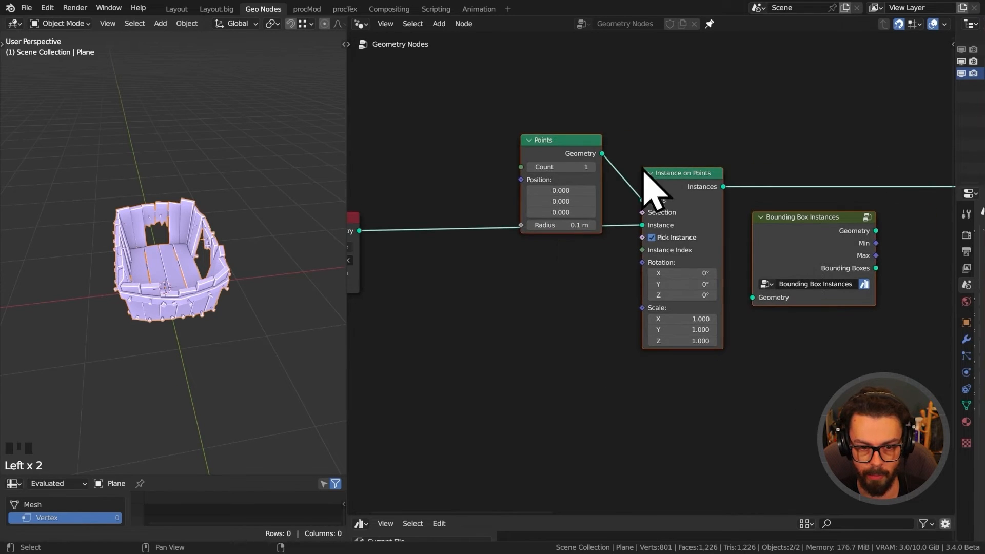
{"action": "left_click", "coordinate": [802, 232]}
{"action": "left_click_drag", "start_coordinate": [563, 89], "coordinate": [800, 336]}
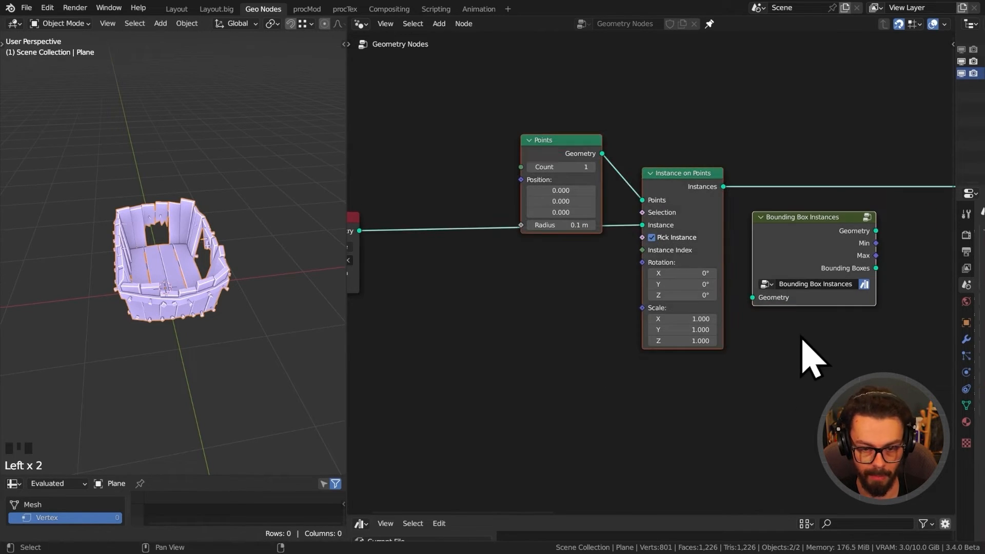
{"action": "key", "text": "ctrl+g"}
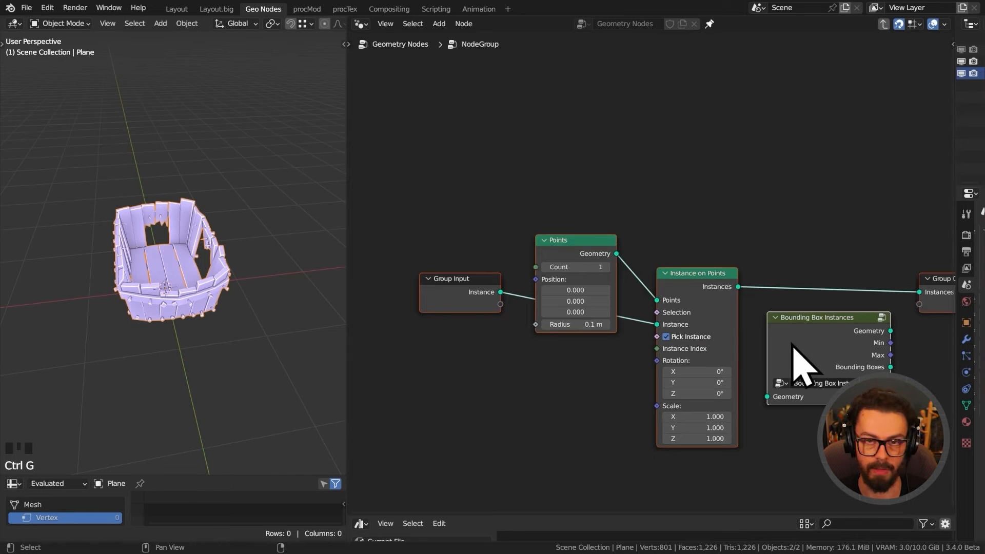
Move the Group Input node below Points and rename the group's Instance input to Instances.
{"action": "left_click_drag", "start_coordinate": [438, 232], "coordinate": [433, 310]}
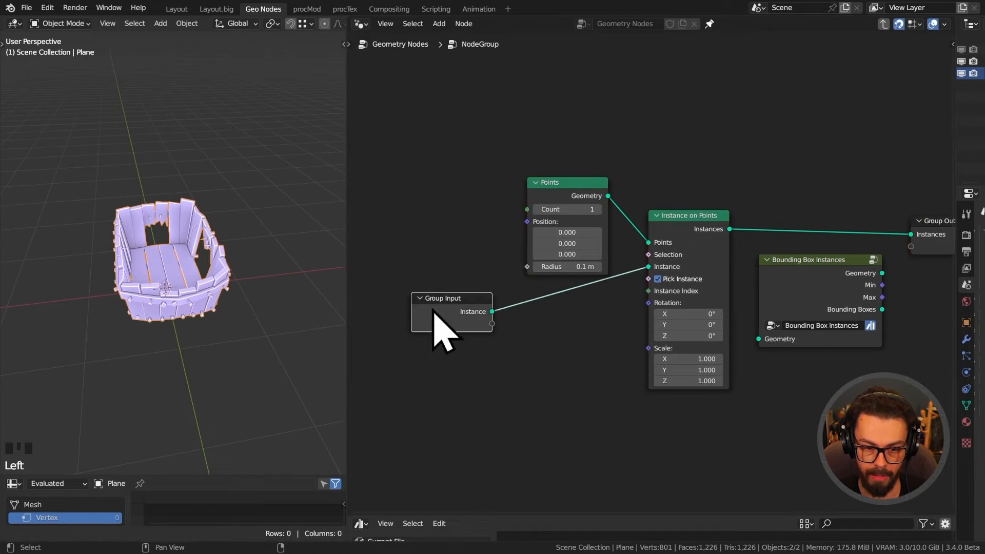
{"action": "middle_click_drag", "start_coordinate": [533, 296], "coordinate": [572, 277]}
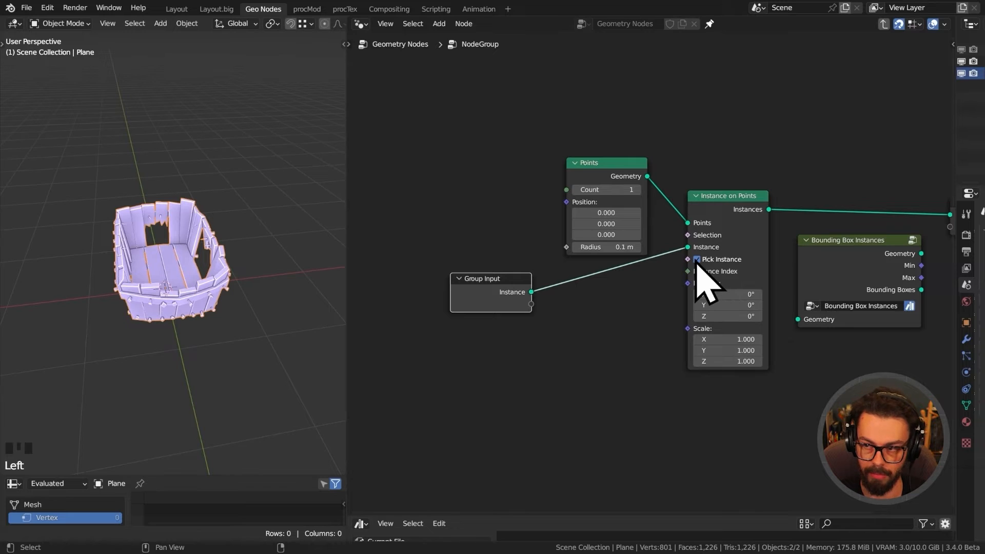
{"action": "key", "text": "n"}
{"action": "double_click", "coordinate": [892, 60]}
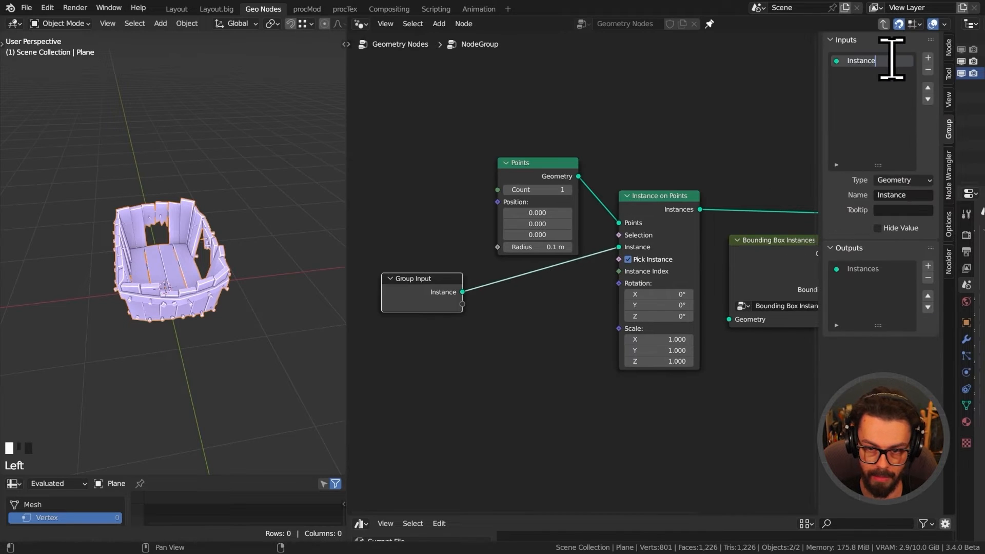
Expose the Points node's Count as the first group input, and expose Pick Instance as another group input.
{"action": "middle_click_drag", "start_coordinate": [565, 248], "coordinate": [592, 229]}
{"action": "left_click_drag", "start_coordinate": [457, 265], "coordinate": [524, 170]}
{"action": "left_click", "coordinate": [892, 72]}
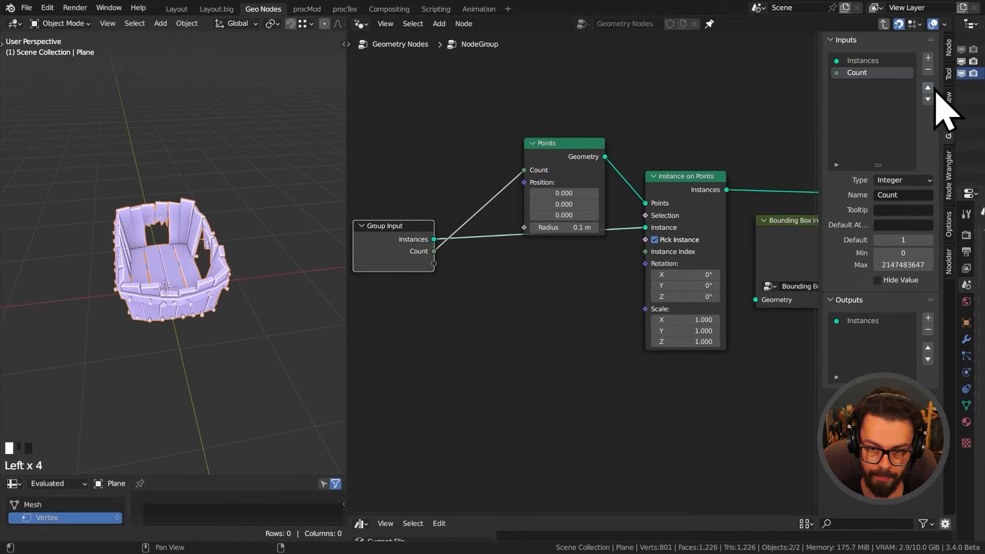
{"action": "left_click", "coordinate": [928, 87]}
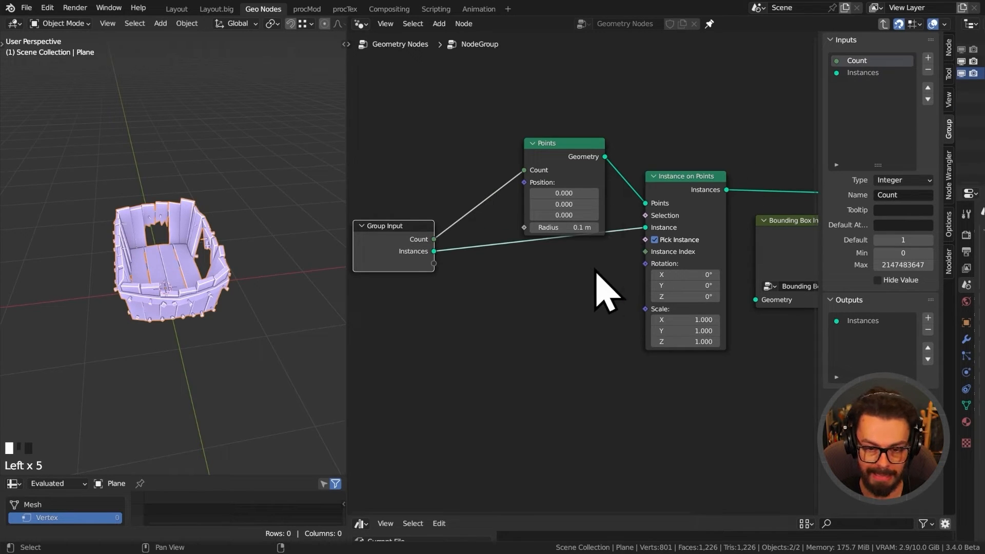
{"action": "middle_click_drag", "start_coordinate": [567, 262], "coordinate": [613, 217]}
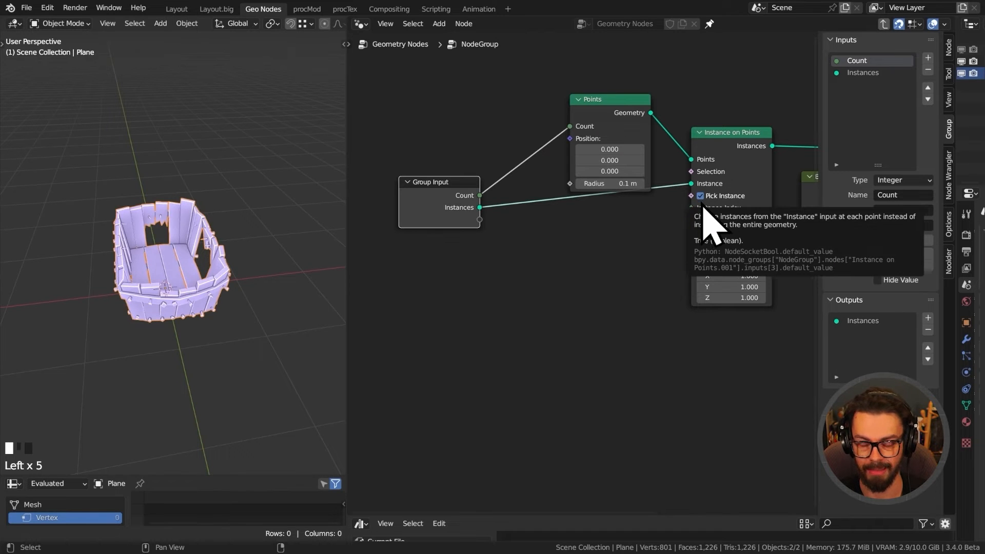
{"action": "left_click_drag", "start_coordinate": [695, 222], "coordinate": [693, 195]}
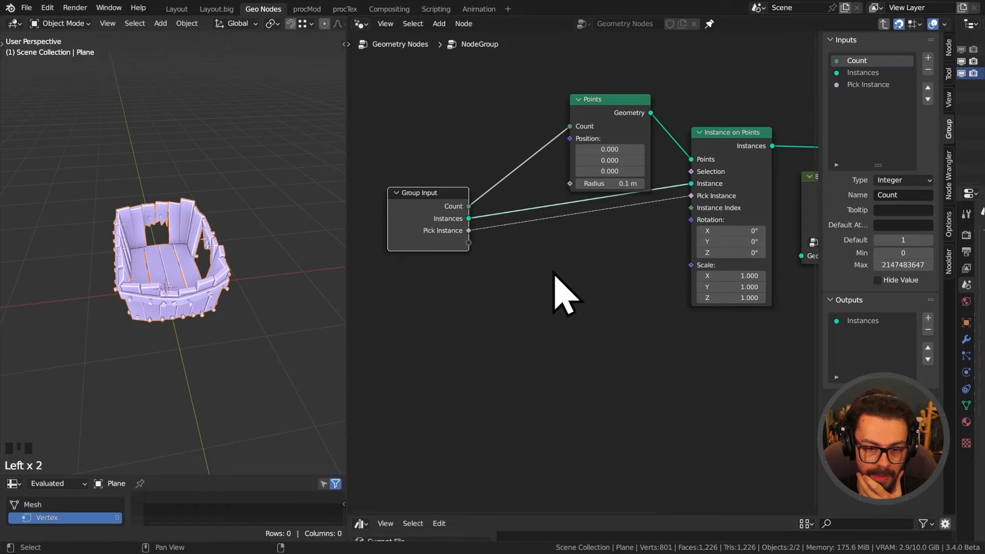
Expose Instance Index, Rotation and Scale of the Instance on Points node as additional group inputs.
{"action": "left_click_drag", "start_coordinate": [468, 242], "coordinate": [705, 210]}
{"action": "left_click_drag", "start_coordinate": [476, 257], "coordinate": [693, 219]}
{"action": "left_click_drag", "start_coordinate": [469, 267], "coordinate": [693, 233]}
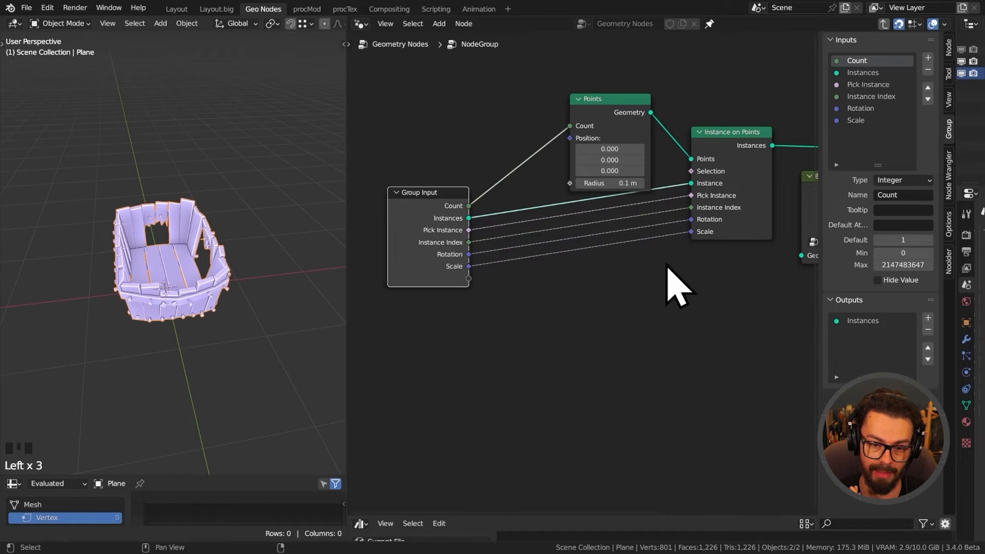
Insert Bounding Box Instances between Instance on Points and Group Output, aligning these three nodes in a row.
{"action": "left_click_drag", "start_coordinate": [728, 136], "coordinate": [726, 183]}
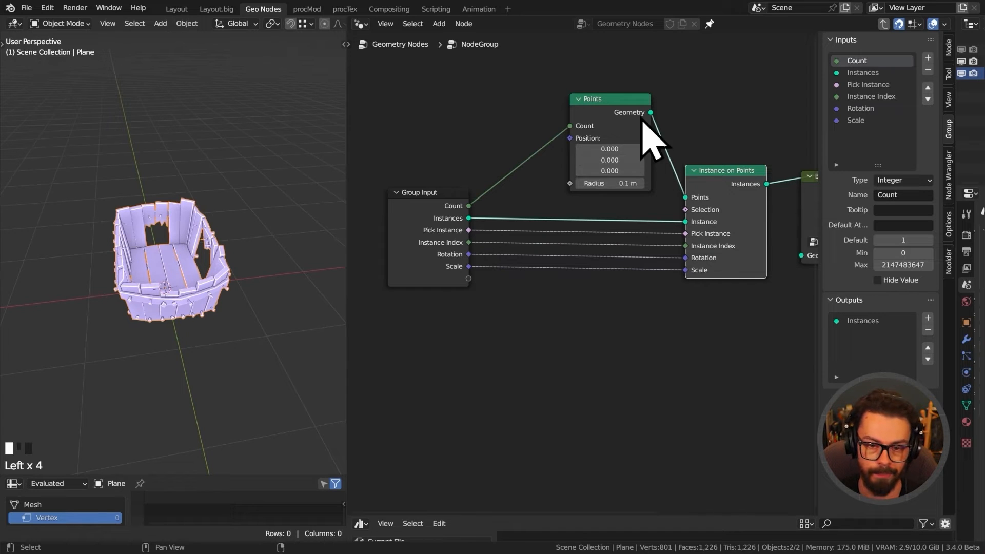
{"action": "middle_click_drag", "start_coordinate": [662, 118], "coordinate": [452, 108]}
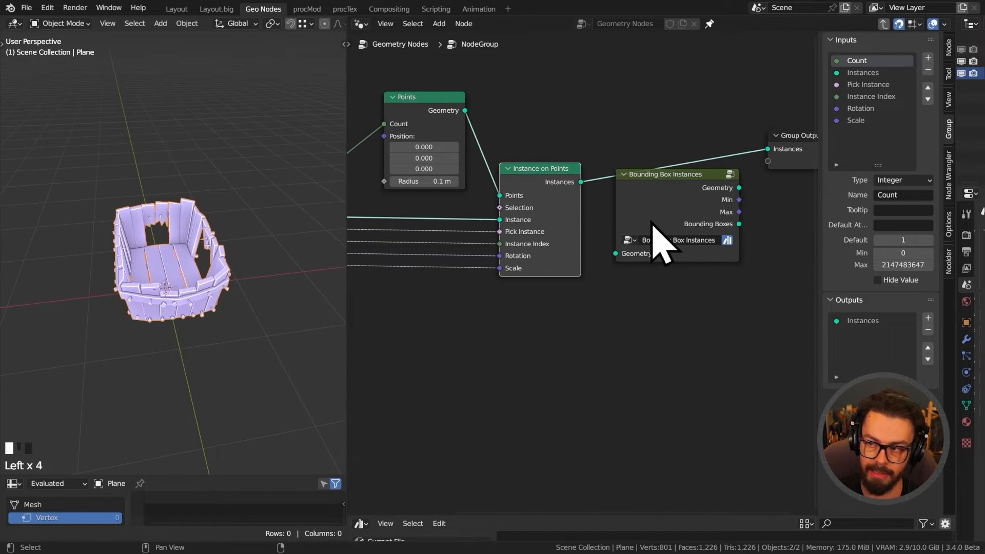
{"action": "left_click_drag", "start_coordinate": [659, 216], "coordinate": [647, 180]}
{"action": "middle_click_drag", "start_coordinate": [700, 181], "coordinate": [552, 177]}
{"action": "left_click_drag", "start_coordinate": [709, 145], "coordinate": [707, 178]}
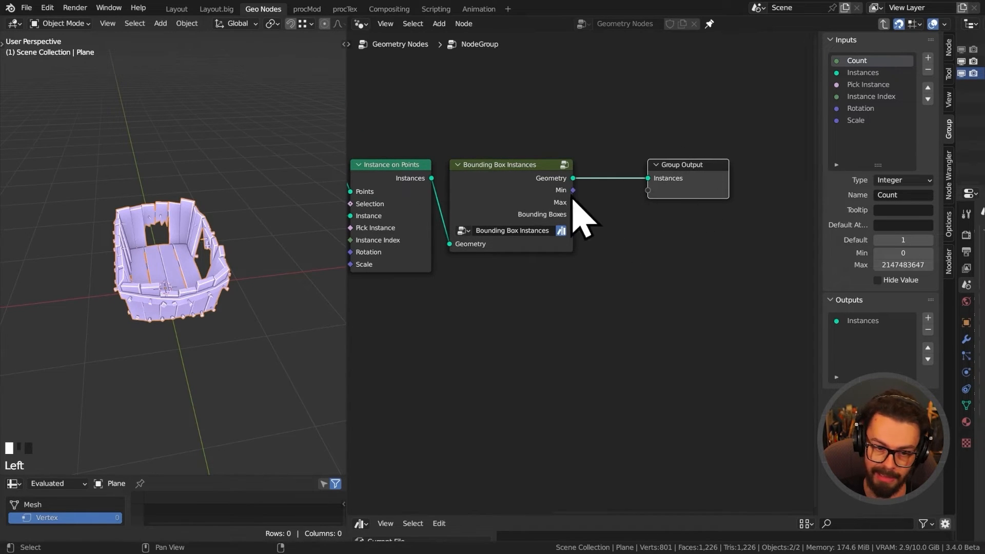
Expose Min, Max and Bounding Boxes of Bounding Box Instances as additional group outputs.
{"action": "left_click_drag", "start_coordinate": [573, 189], "coordinate": [648, 199]}
{"action": "left_click_drag", "start_coordinate": [573, 202], "coordinate": [648, 204]}
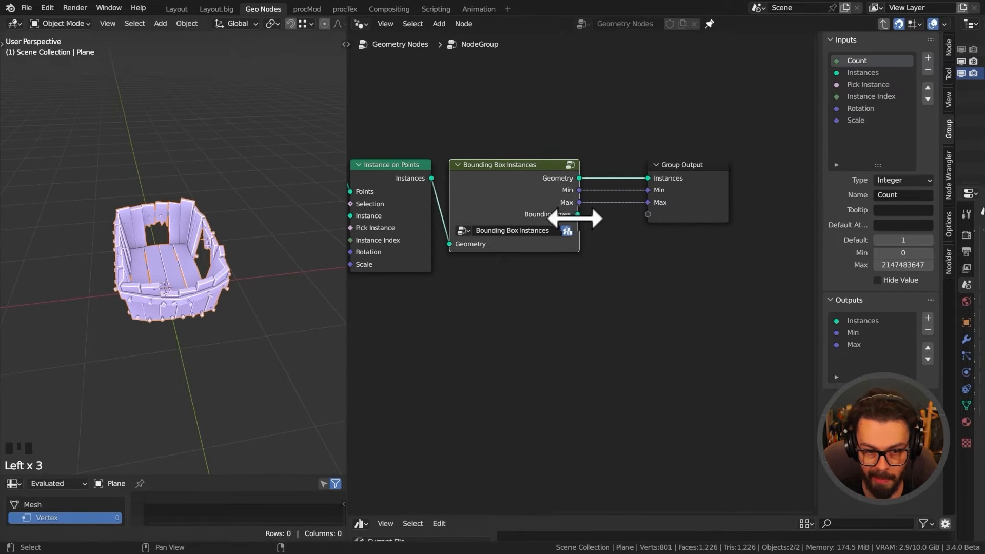
{"action": "left_click_drag", "start_coordinate": [573, 214], "coordinate": [648, 215]}
Route Count to a new group output through a duplicate Group Input below Bounding Box Instances, and hide the duplicate's unused sockets.
{"action": "scroll", "coordinate": [648, 215], "scroll_direction": "down", "scroll_amount": 2}
{"action": "middle_click_drag", "start_coordinate": [488, 176], "coordinate": [626, 139]}
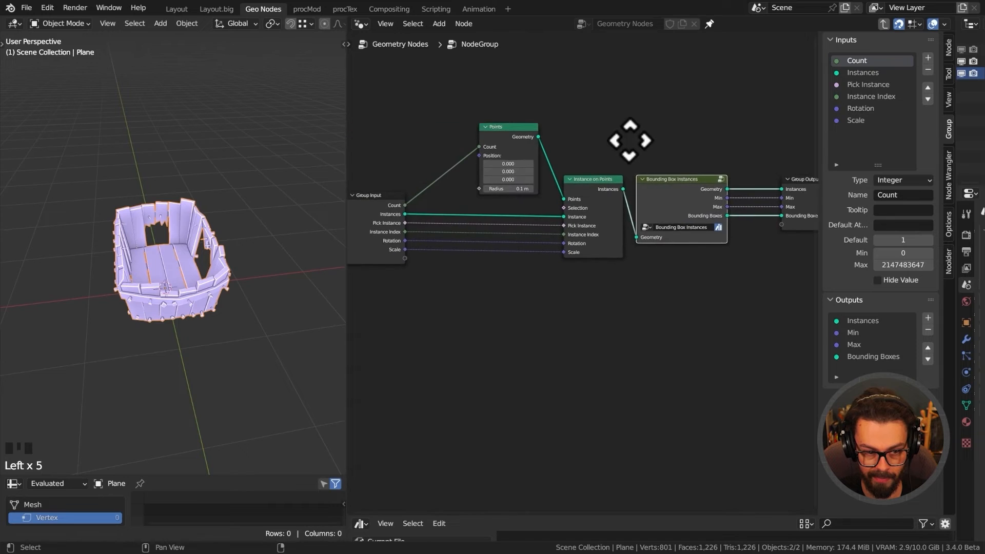
{"action": "left_click", "coordinate": [390, 214]}
{"action": "key", "text": "shift+d"}
{"action": "left_click", "coordinate": [712, 268]}
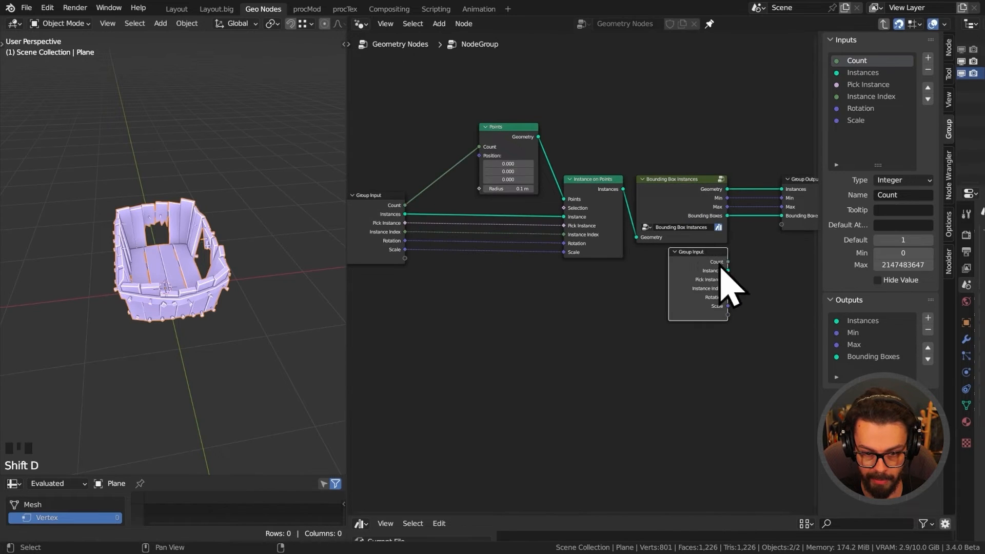
{"action": "middle_click_drag", "start_coordinate": [722, 266], "coordinate": [600, 241]}
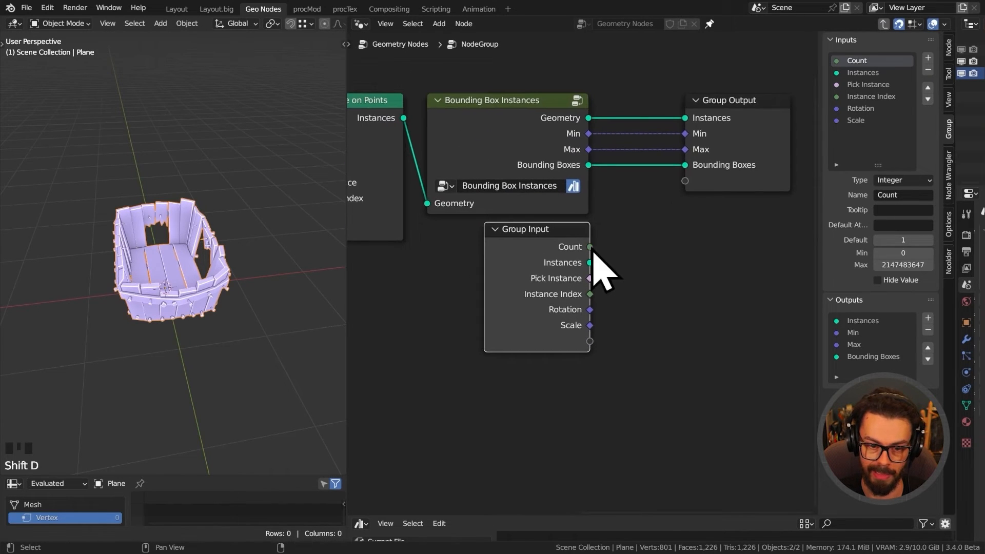
{"action": "left_click_drag", "start_coordinate": [590, 247], "coordinate": [686, 180]}
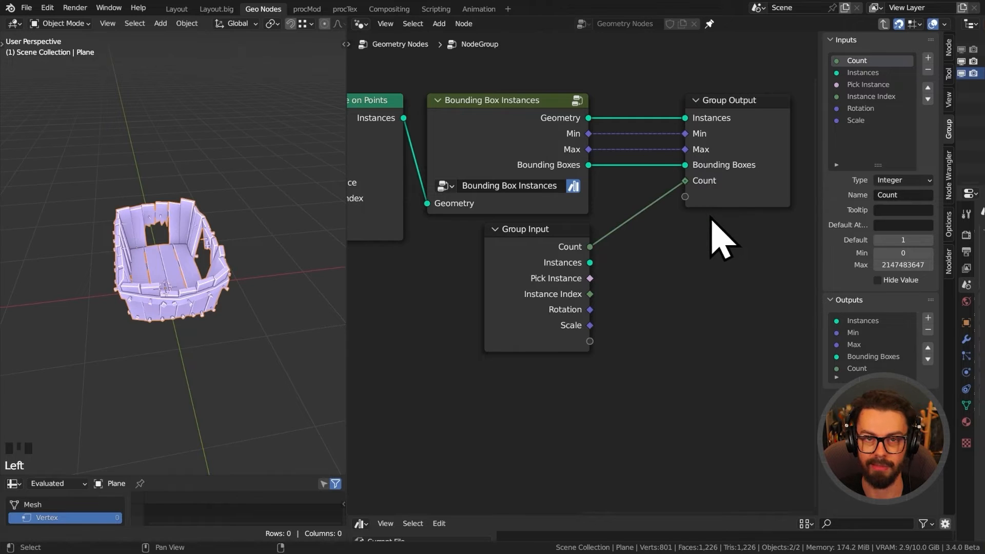
{"action": "left_click", "coordinate": [542, 276]}
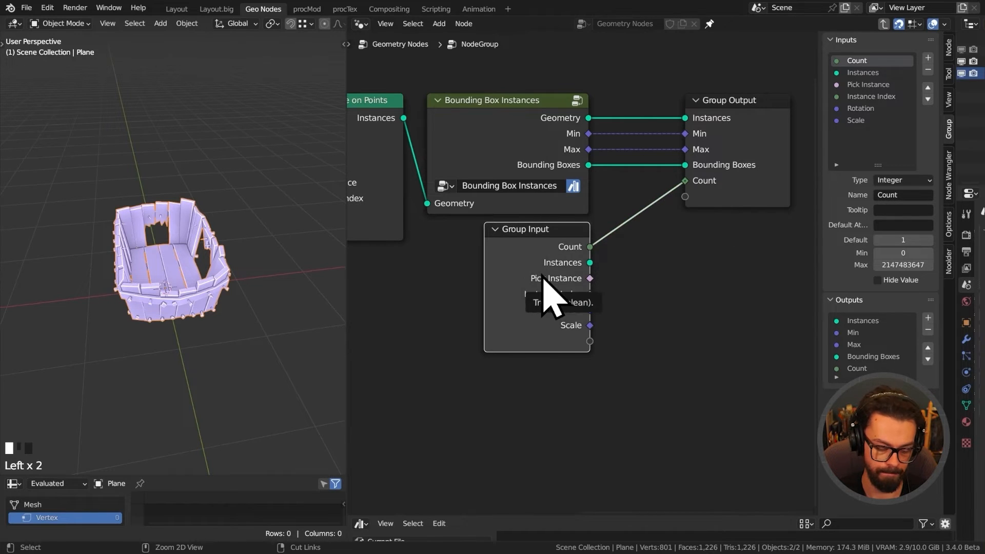
{"action": "key", "text": "ctrl+h"}
Rename the Geometry output of the nested Bounding Box Instances group to Instances.
{"action": "middle_click_drag", "start_coordinate": [598, 237], "coordinate": [666, 286]}
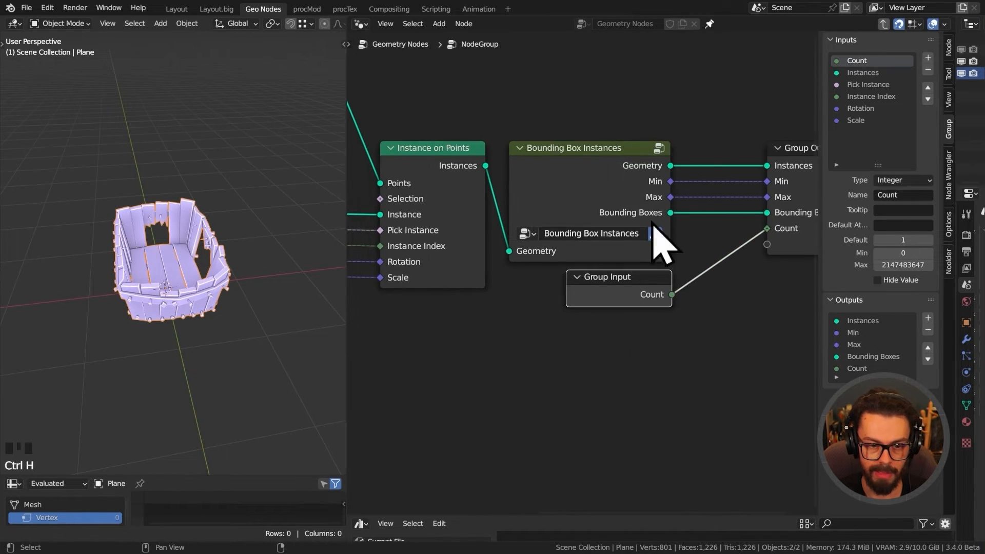
{"action": "left_click", "coordinate": [589, 153]}
{"action": "key", "text": "Tab"}
{"action": "double_click", "coordinate": [867, 205]}
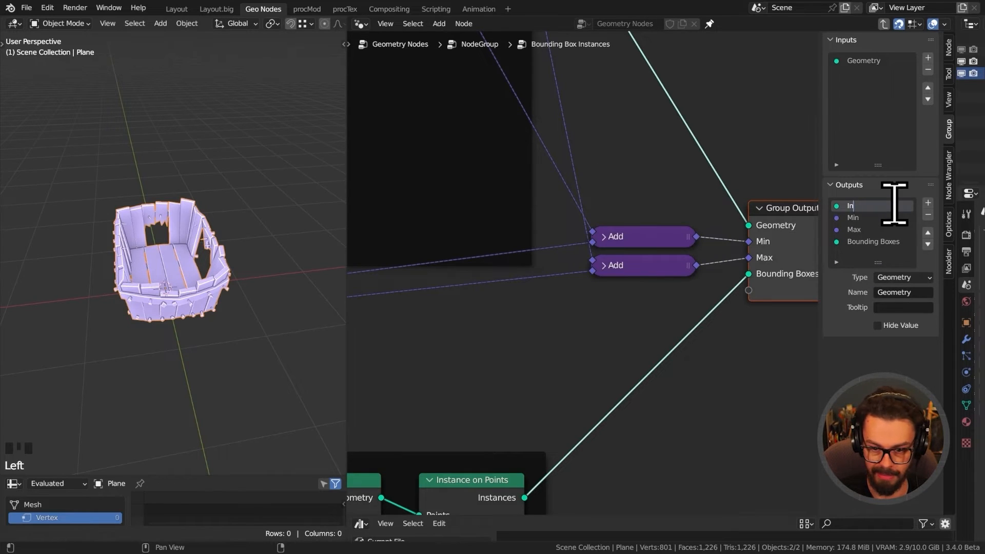
{"action": "type", "text": "Instances"}
{"action": "key", "text": "Return"}
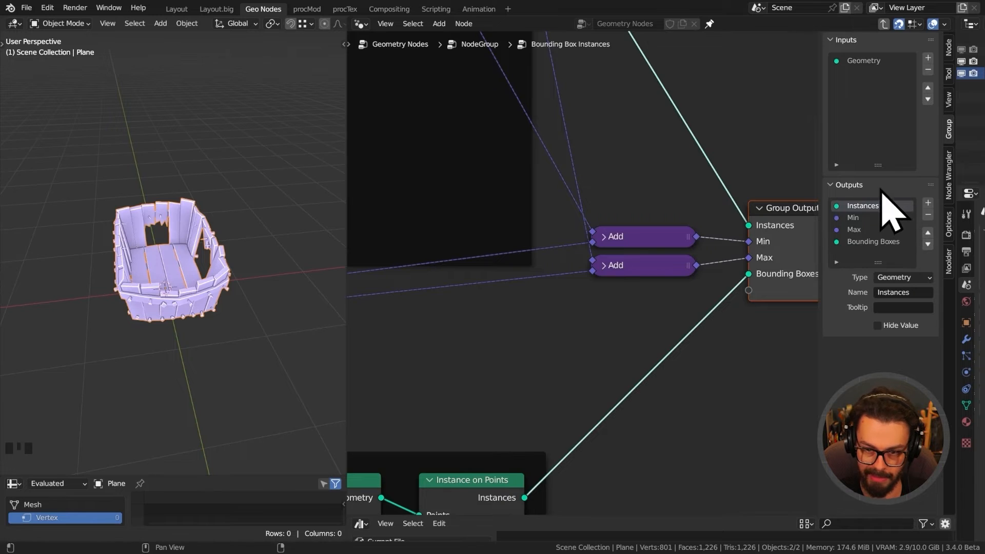
{"action": "key", "text": "Tab"}
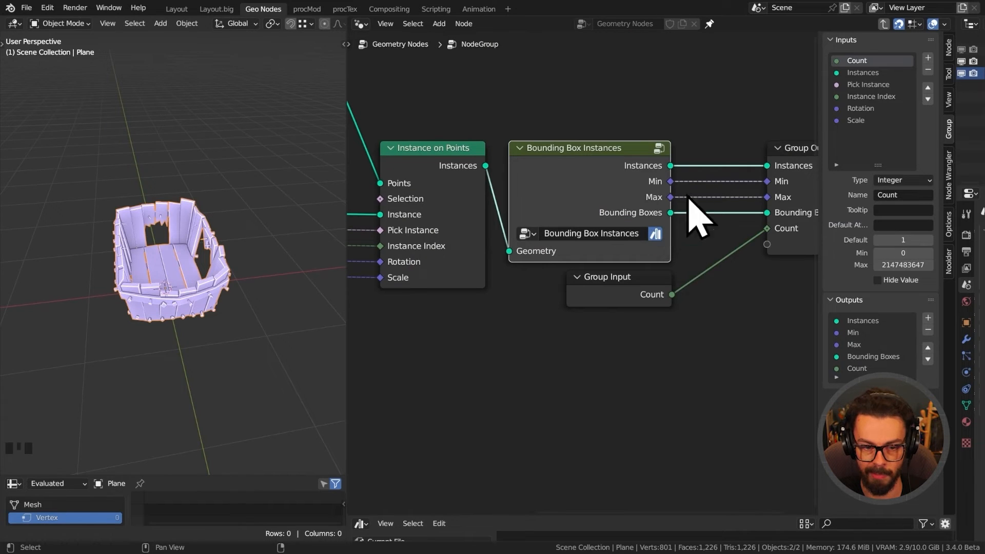
Rename the Geometry input of the nested Bounding Box Instances group to Instances.
{"action": "left_click", "coordinate": [579, 159]}
{"action": "key", "text": "Tab"}
{"action": "double_click", "coordinate": [864, 61]}
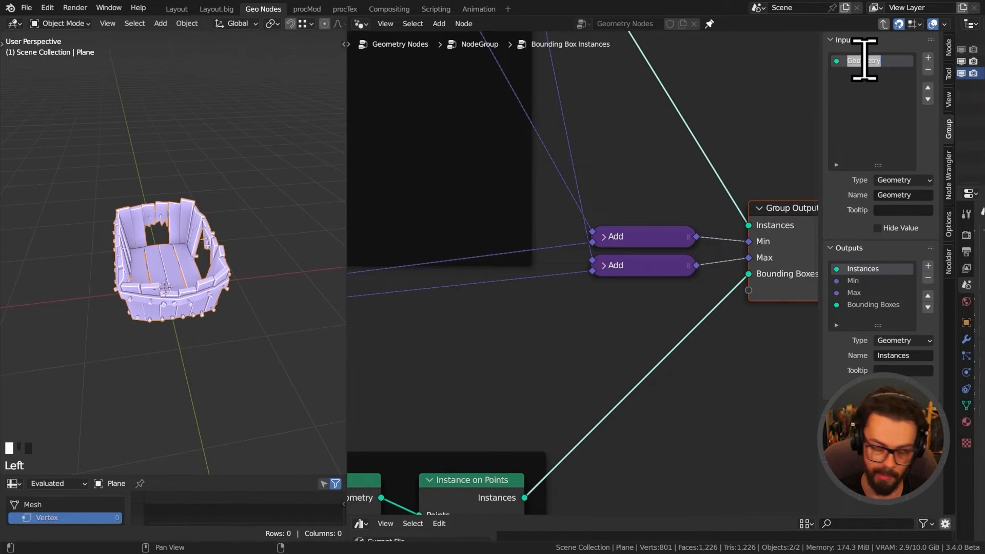
{"action": "type", "text": "Instances"}
{"action": "key", "text": "Return"}
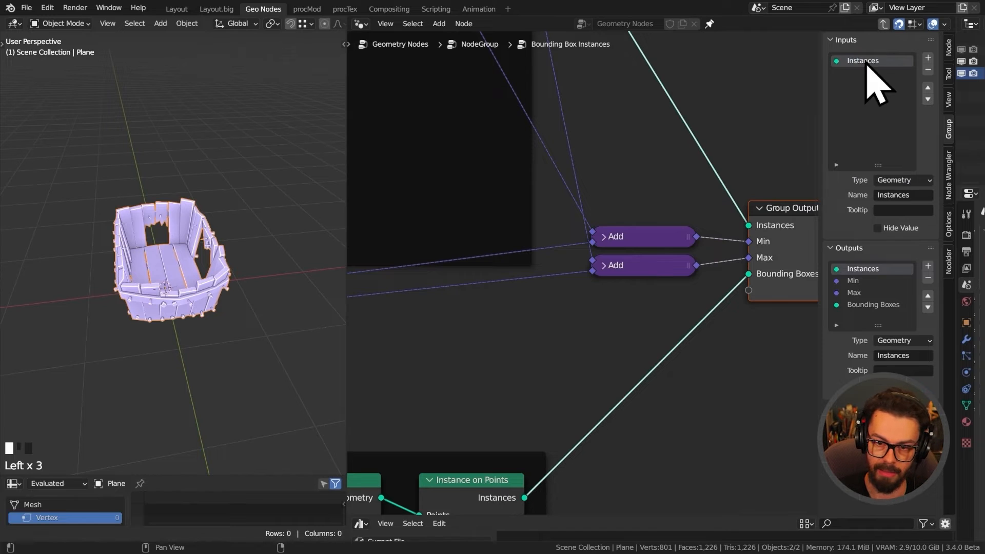
{"action": "key", "text": "Tab"}
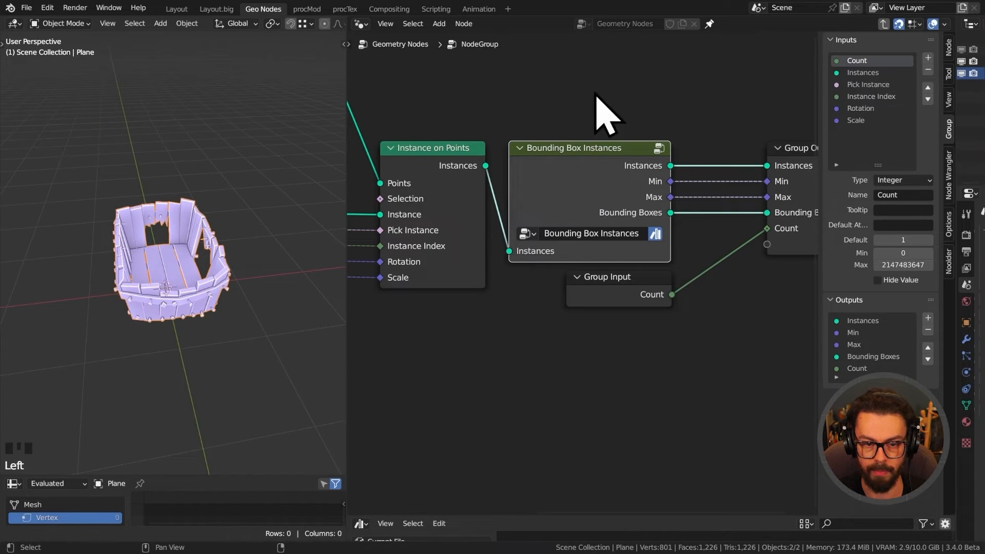
Save the file and leave the new group for the top-level Geometry Nodes tree.
{"action": "key", "text": "ctrl+s"}
{"action": "key", "text": "n"}
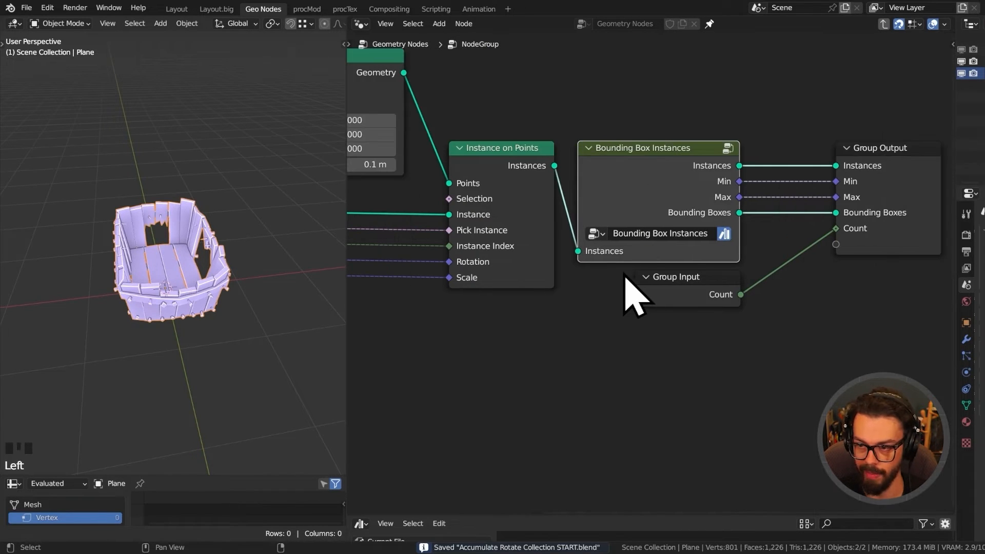
{"action": "middle_click_drag", "start_coordinate": [589, 258], "coordinate": [453, 210], "text": "ctrl"}
{"action": "middle_click_drag", "start_coordinate": [450, 209], "coordinate": [673, 209]}
{"action": "key", "text": "Tab"}
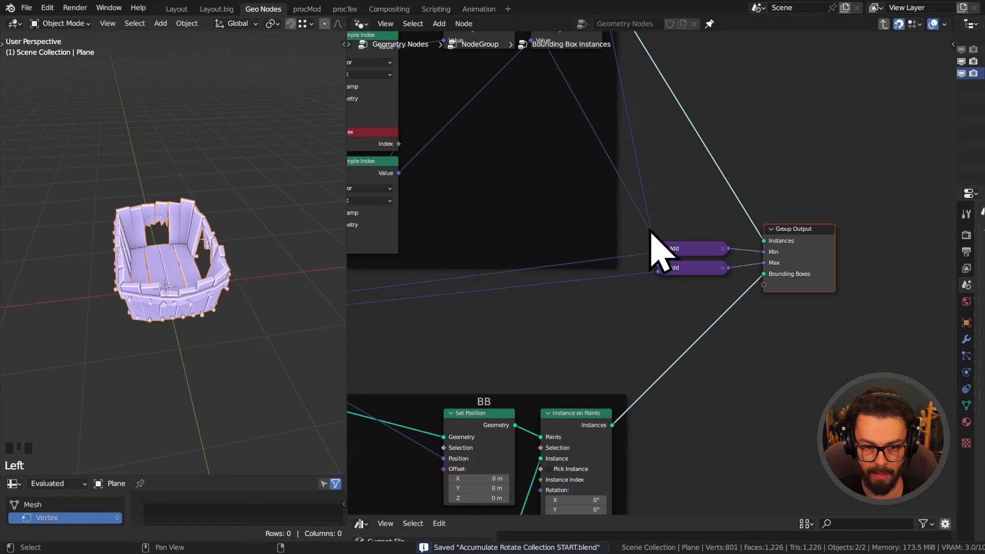
{"action": "key", "text": "Tab"}
{"action": "key", "text": "Tab"}
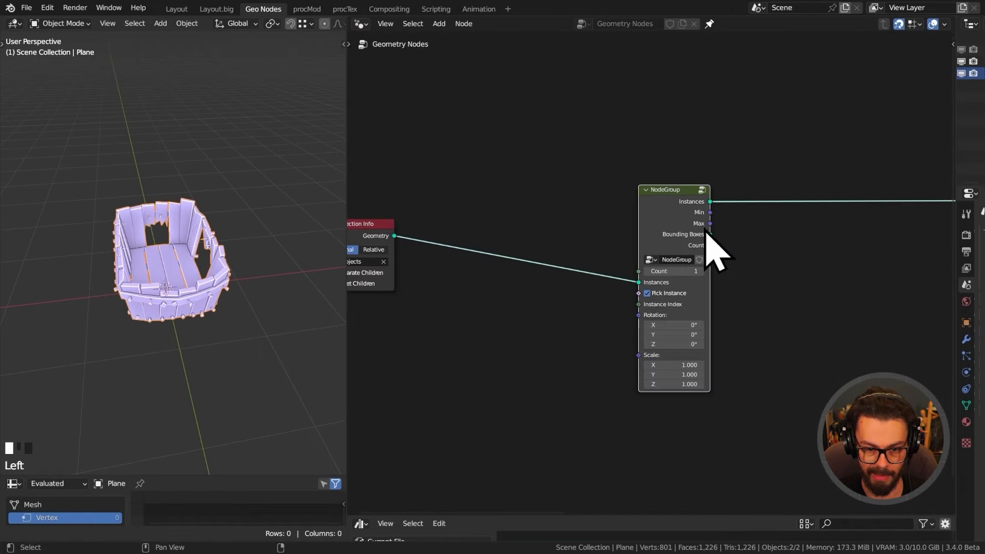
Widen the new group node to rename it Bounding Box Instances Rotated, and mark the group as an asset.
{"action": "left_click_drag", "start_coordinate": [638, 224], "coordinate": [536, 222]}
{"action": "scroll", "coordinate": [644, 275], "scroll_direction": "up", "scroll_amount": 5}
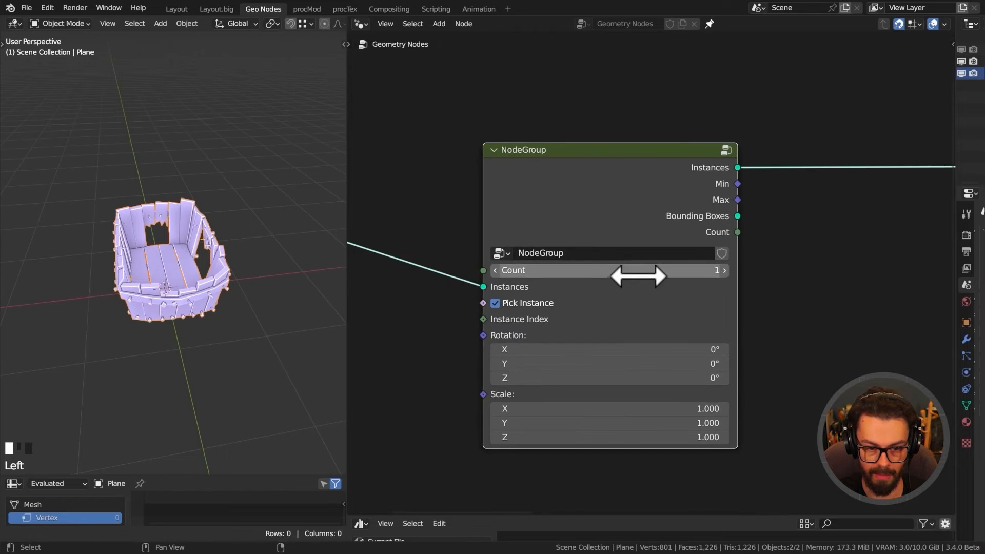
{"action": "left_click", "coordinate": [598, 253]}
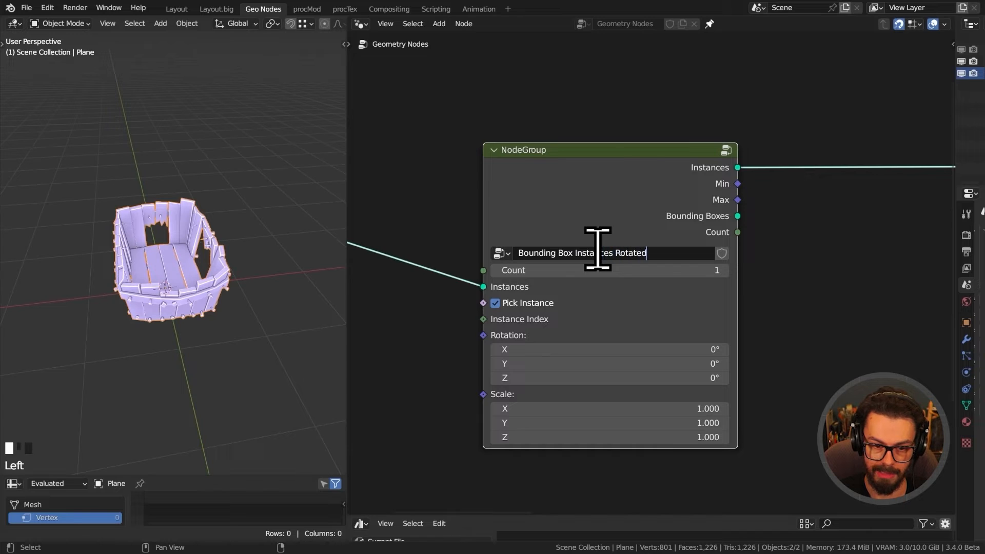
{"action": "key", "text": "Return"}
{"action": "right_click", "coordinate": [721, 253]}
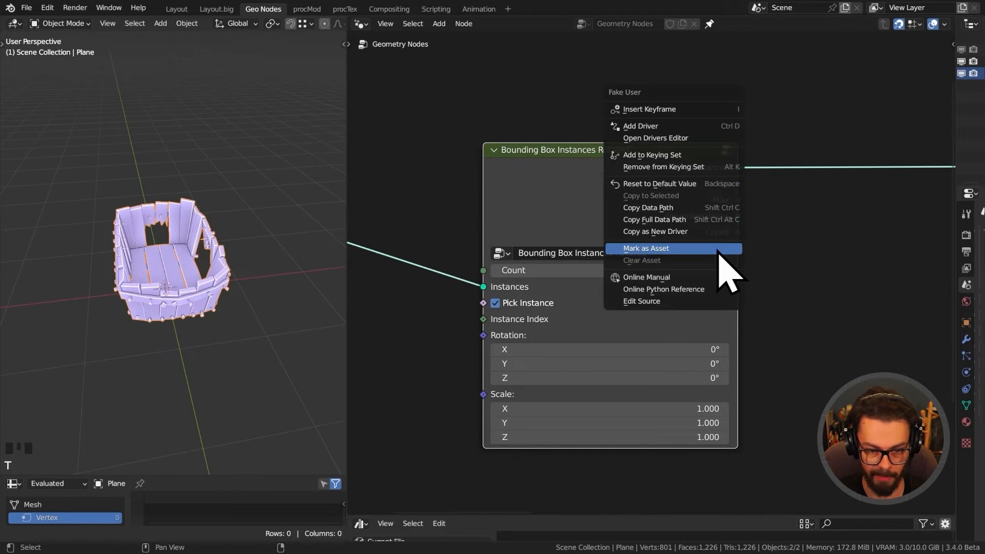
{"action": "right_click", "coordinate": [718, 252]}
Set the Count of Bounding Box Instances Rotated to 57 and move Collection Info close beside its Instances input.
{"action": "middle_click_drag", "start_coordinate": [735, 302], "coordinate": [835, 253]}
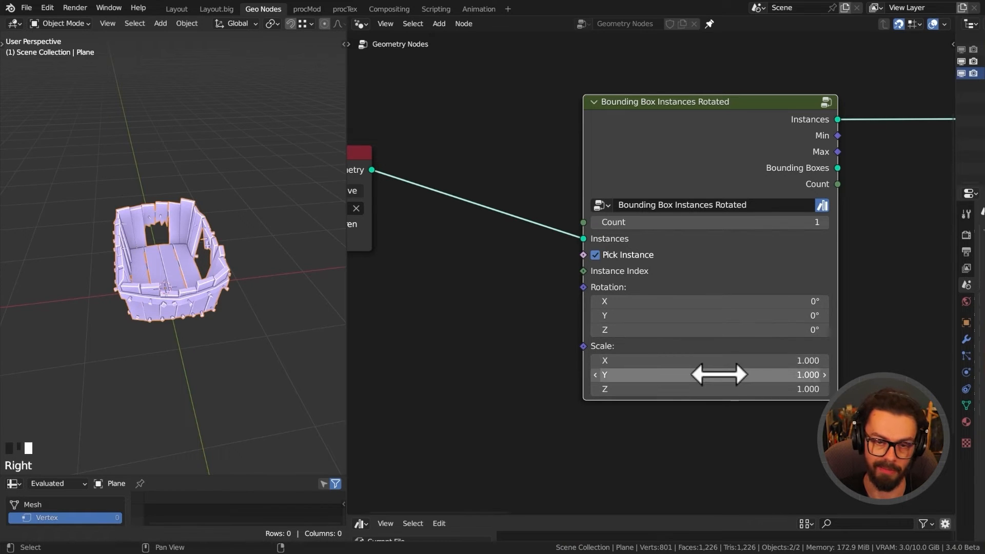
{"action": "middle_click_drag", "start_coordinate": [529, 291], "coordinate": [530, 291]}
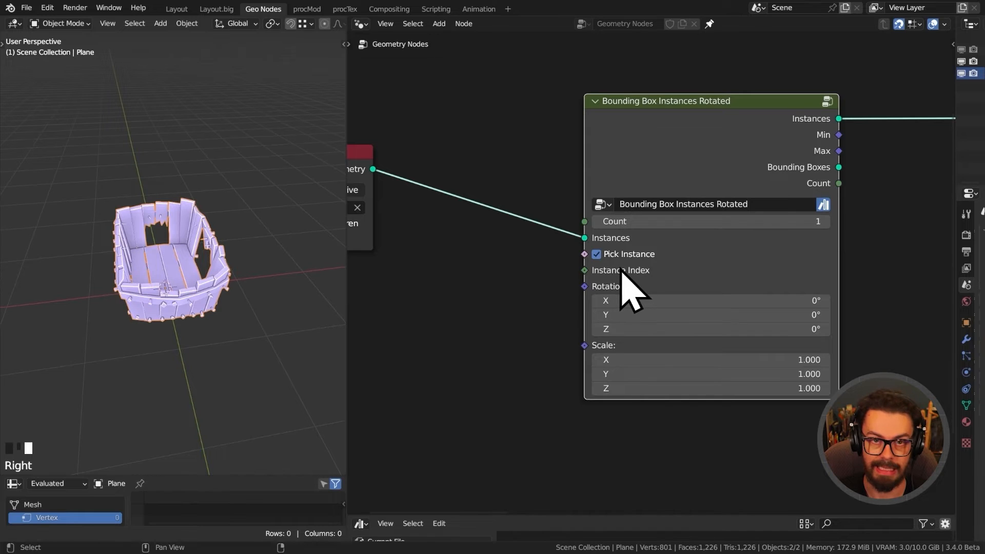
{"action": "left_click_drag", "start_coordinate": [682, 221], "coordinate": [736, 303], "text": "shift"}
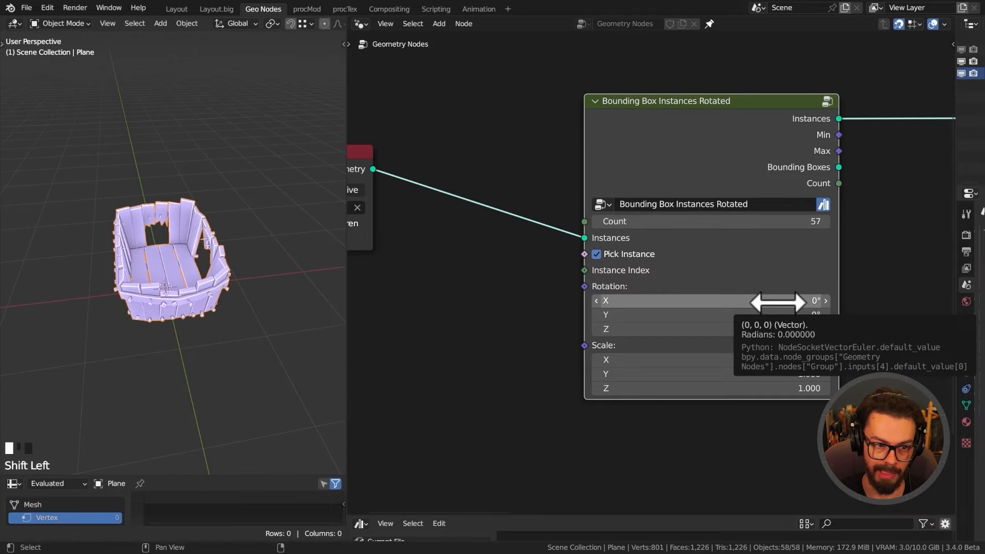
{"action": "middle_click_drag", "start_coordinate": [510, 220], "coordinate": [585, 233]}
{"action": "left_click_drag", "start_coordinate": [389, 174], "coordinate": [548, 221]}
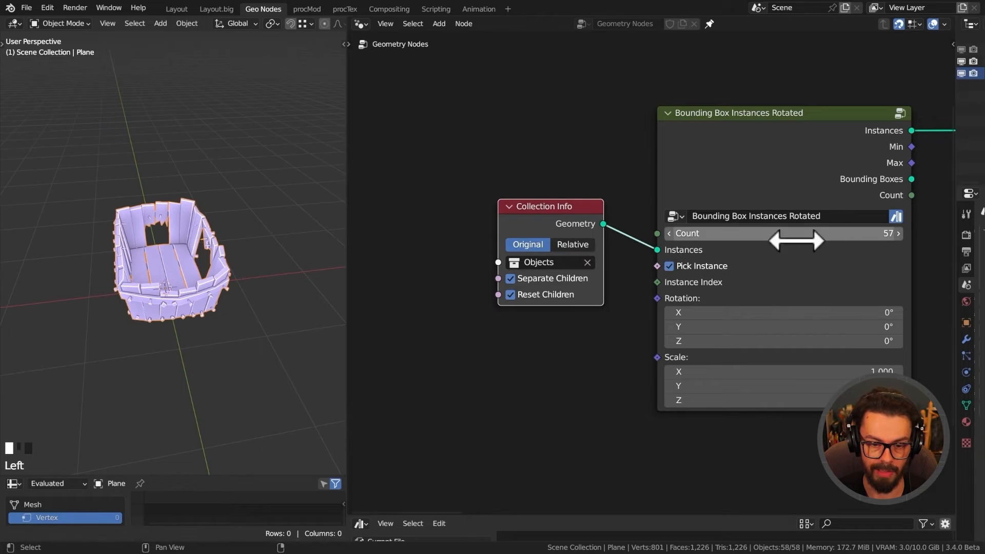
Inside Bounding Box Instances Rotated, cut the Instance Index link into Instance on Points and inspect the instances in the viewport.
{"action": "left_click", "coordinate": [764, 176]}
{"action": "key", "text": "Tab"}
{"action": "middle_click_drag", "start_coordinate": [698, 269], "coordinate": [744, 273]}
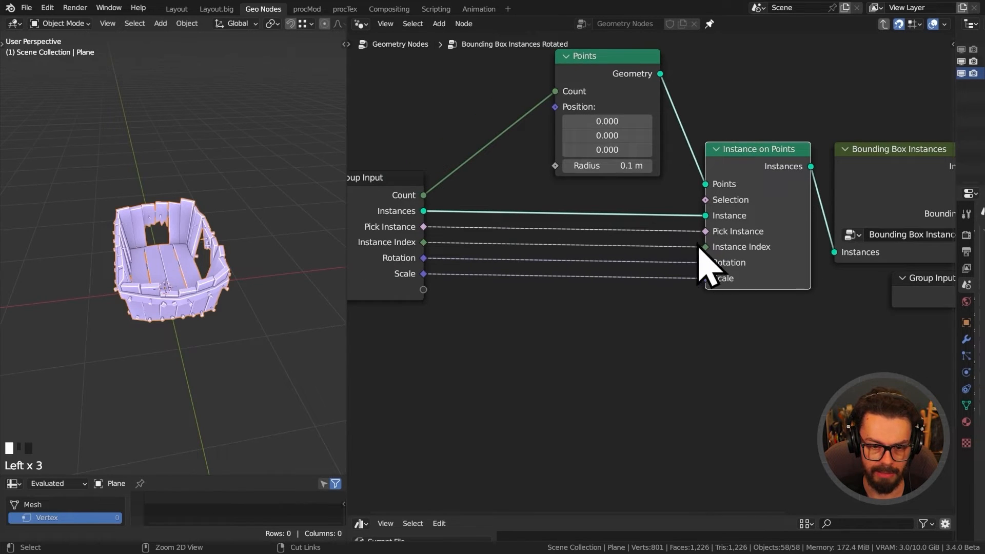
{"action": "right_click_drag", "start_coordinate": [696, 246], "coordinate": [740, 275], "text": "ctrl"}
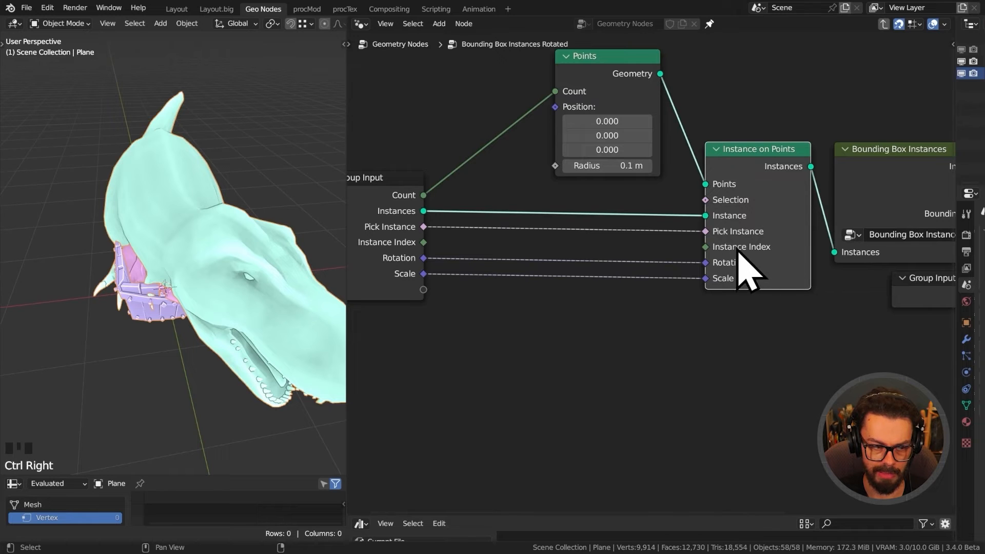
{"action": "middle_click_drag", "start_coordinate": [215, 210], "coordinate": [198, 260]}
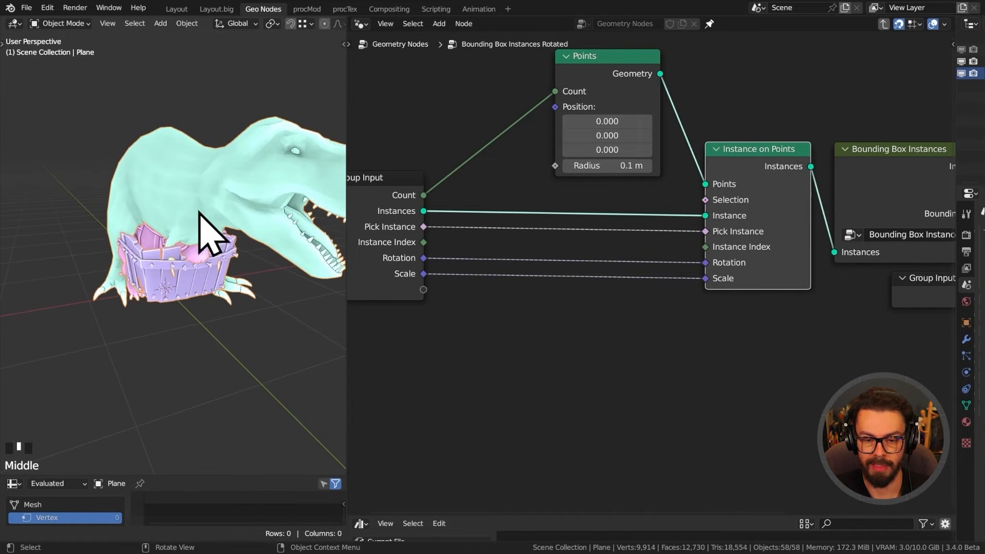
{"action": "middle_click_drag", "start_coordinate": [564, 278], "coordinate": [644, 288]}
{"action": "scroll", "coordinate": [666, 288], "scroll_direction": "down", "scroll_amount": 6}
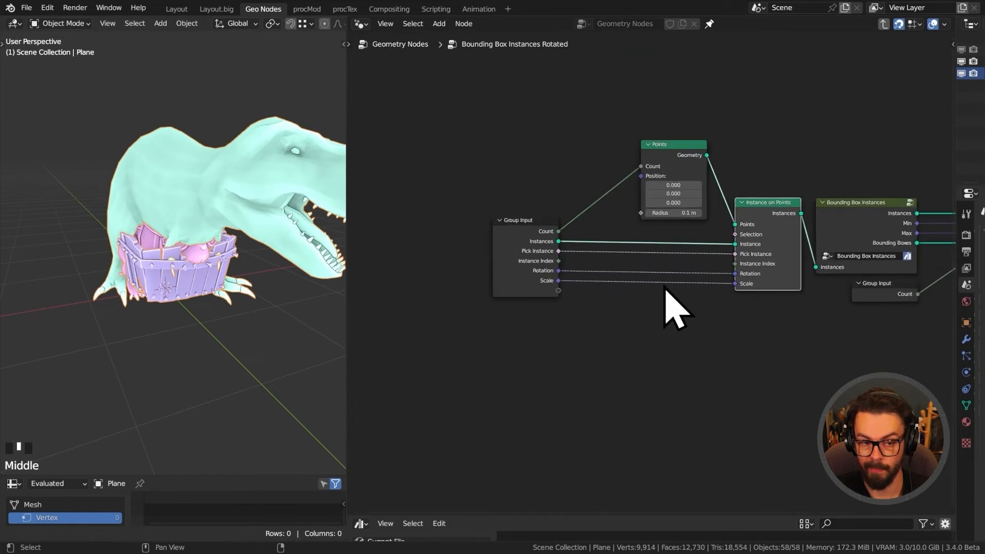
Reconnect Group Input's Instance Index to Instance on Points and display the settings of the Instance Index group input.
{"action": "scroll", "coordinate": [664, 288], "scroll_direction": "up", "scroll_amount": 6}
{"action": "left_click_drag", "start_coordinate": [503, 254], "coordinate": [787, 258]}
{"action": "key", "text": "n"}
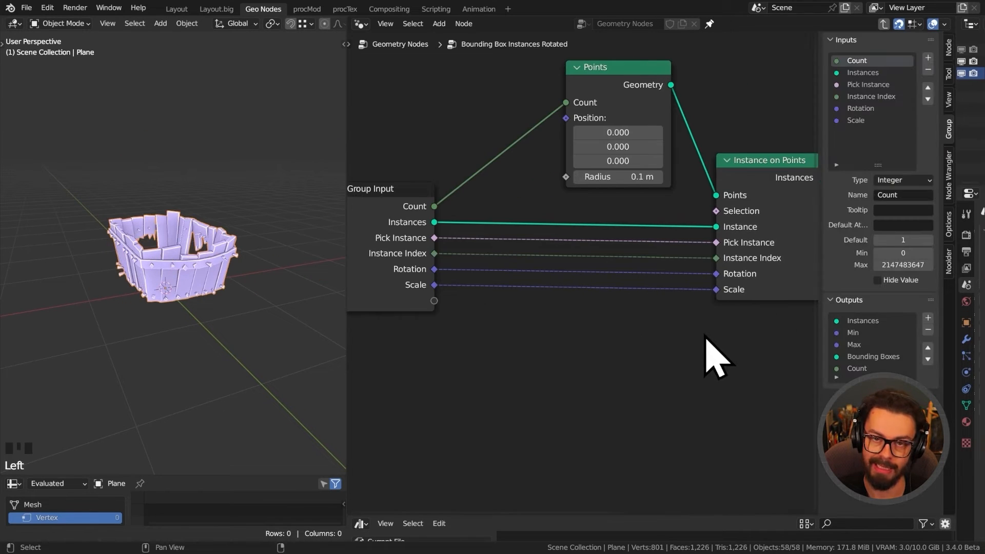
{"action": "left_click", "coordinate": [874, 96]}
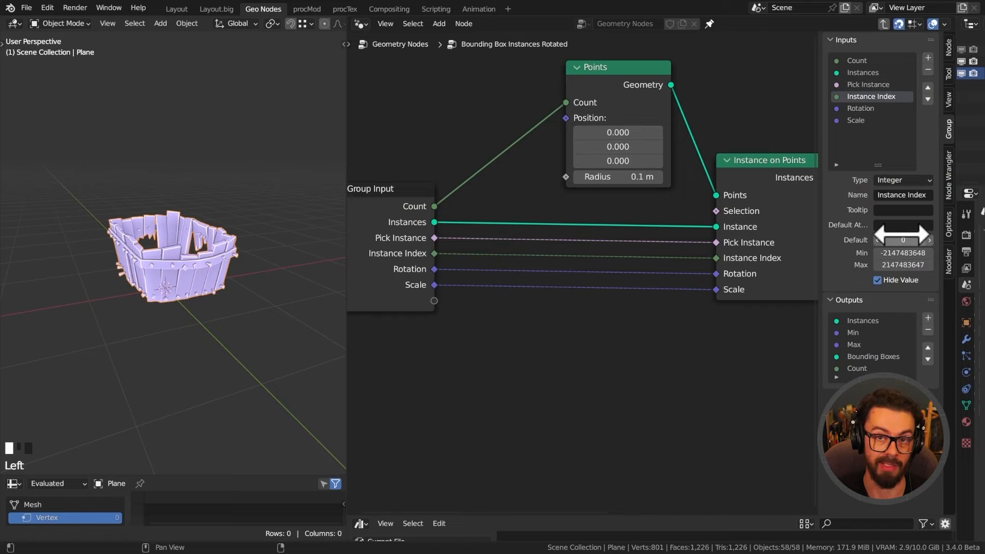
{"action": "scroll", "coordinate": [731, 280], "scroll_direction": "up", "scroll_amount": 2}
Cut the reconnected Instance Index link again and examine the unconnected socket on Instance on Points.
{"action": "right_click_drag", "start_coordinate": [722, 248], "coordinate": [734, 265], "text": "ctrl"}
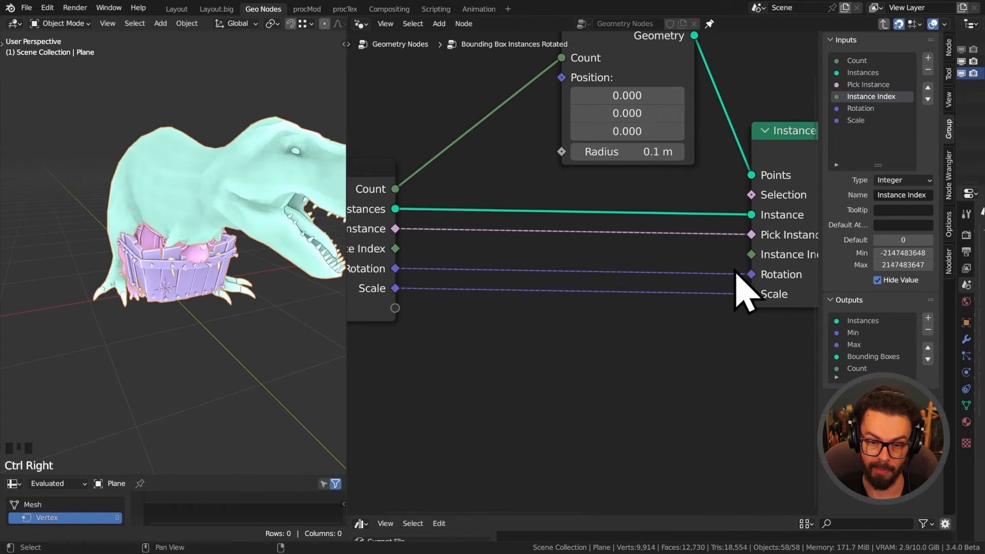
{"action": "middle_click_drag", "start_coordinate": [738, 266], "coordinate": [643, 263]}
{"action": "scroll", "coordinate": [653, 259], "scroll_direction": "up", "scroll_amount": 4}
{"action": "mouse_move", "coordinate": [679, 247]}
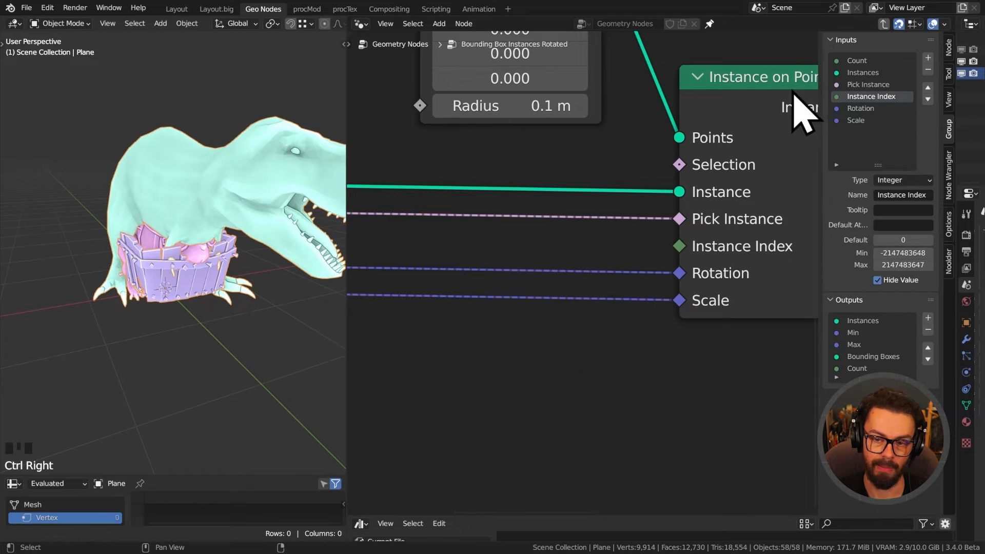
Turn off Hide Value for the Instance Index group input of Bounding Box Instances Rotated.
{"action": "scroll", "coordinate": [576, 234], "scroll_direction": "down", "scroll_amount": 1}
{"action": "scroll", "coordinate": [574, 241], "scroll_direction": "down", "scroll_amount": 1}
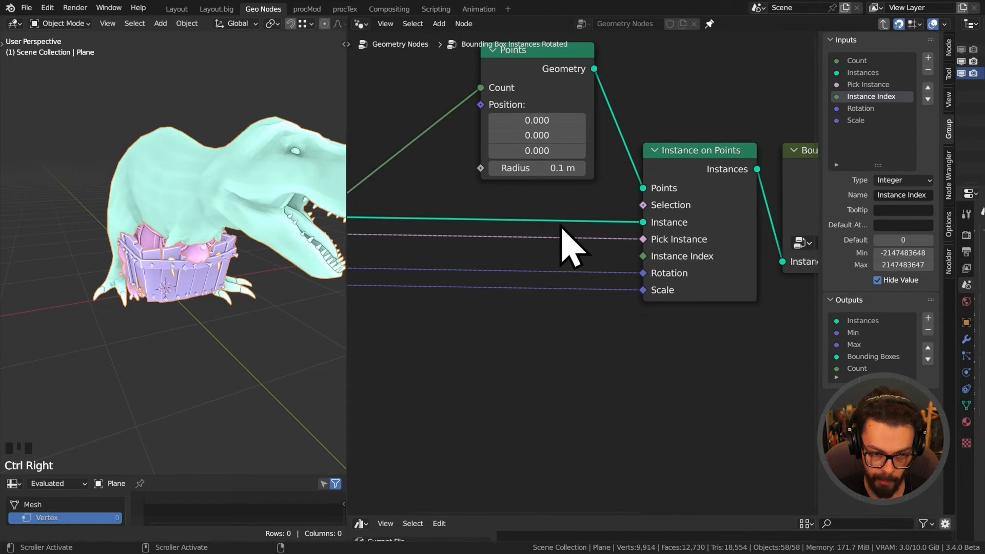
{"action": "middle_click_drag", "start_coordinate": [567, 242], "coordinate": [659, 253]}
{"action": "left_click", "coordinate": [889, 283]}
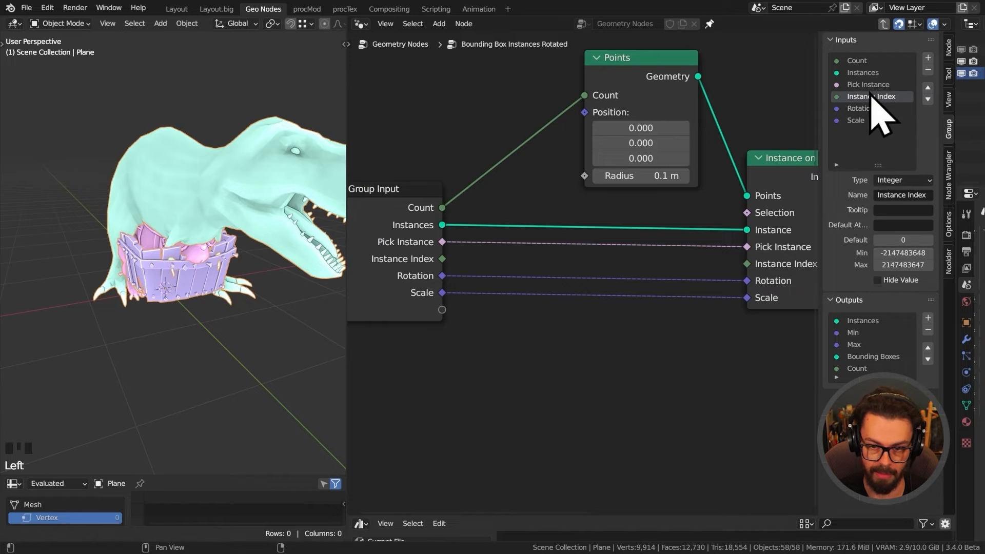
Leave the group and set Instance Index on the Bounding Box Instances Rotated node to -90000.
{"action": "key", "text": "Tab"}
{"action": "middle_click_drag", "start_coordinate": [667, 286], "coordinate": [554, 242]}
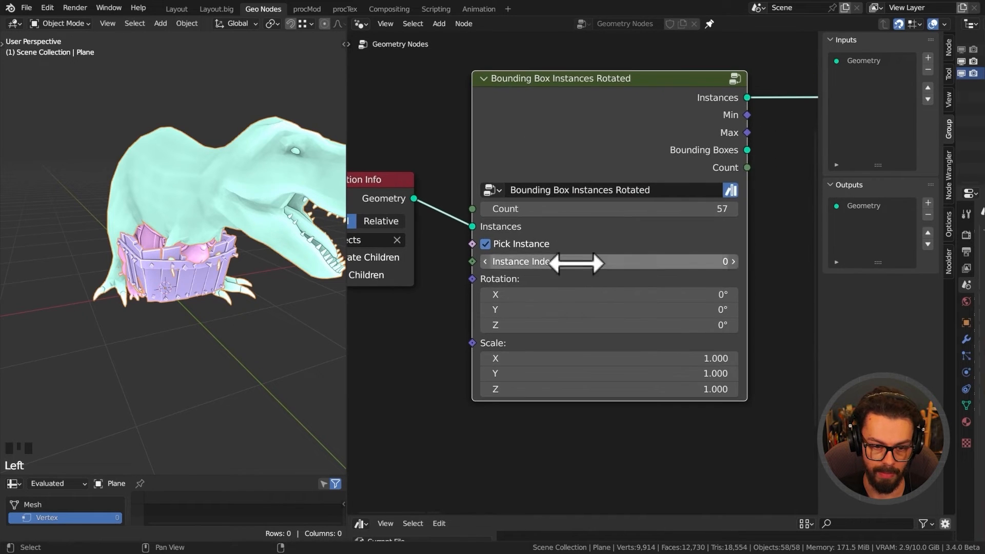
{"action": "left_click", "coordinate": [591, 263]}
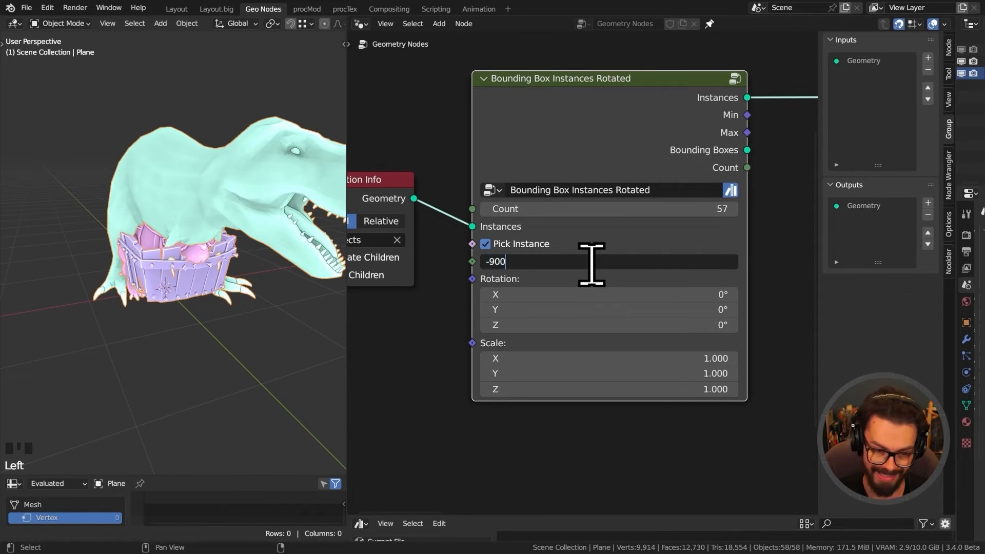
{"action": "type", "text": "-90000"}
{"action": "key", "text": "Return"}
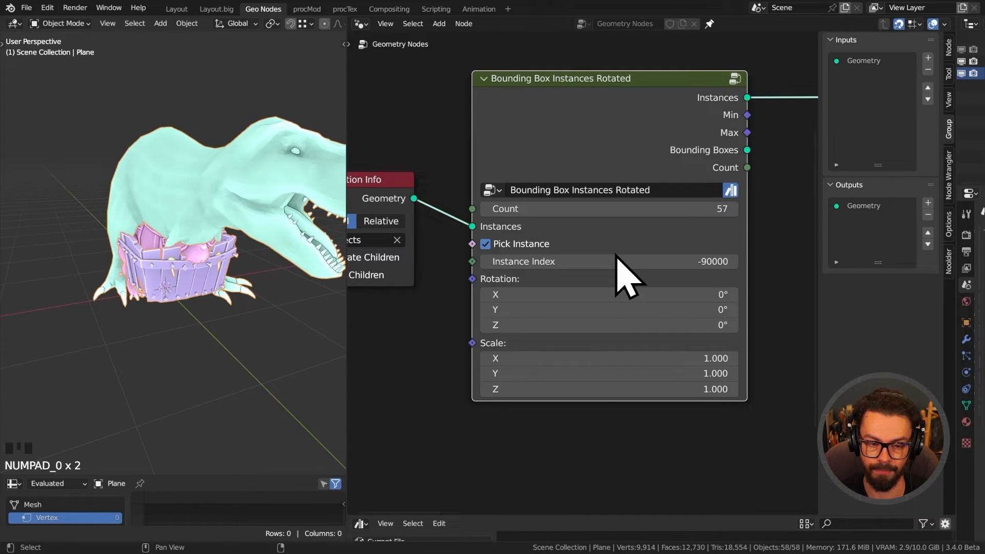
Enter Bounding Box Instances Rotated again and set the default of its Instance Index input to -90000.
{"action": "left_click", "coordinate": [583, 110]}
{"action": "key", "text": "Tab"}
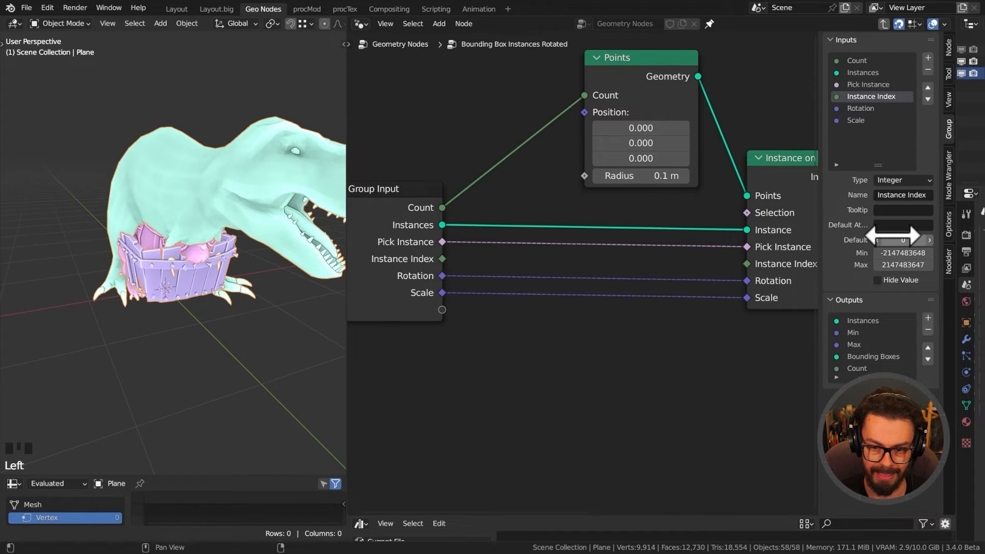
{"action": "type", "text": "-10000"}
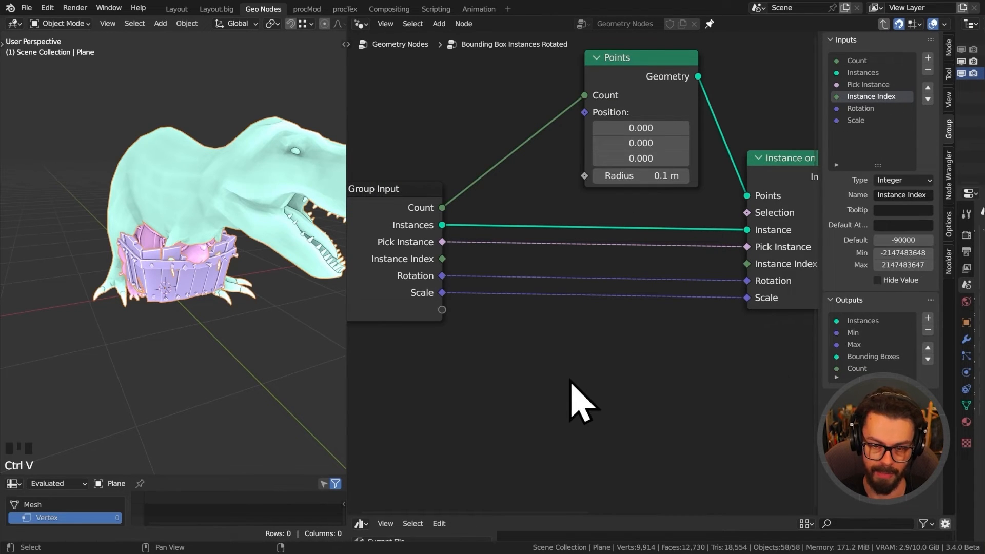
Add an integer Equal comparison fed by Group Input's Instance Index, set B to -90000 and place it below the existing links.
{"action": "middle_click_drag", "start_coordinate": [577, 374], "coordinate": [571, 337]}
{"action": "scroll", "coordinate": [514, 282], "scroll_direction": "down", "scroll_amount": 1}
{"action": "middle_click_drag", "start_coordinate": [499, 272], "coordinate": [487, 244]}
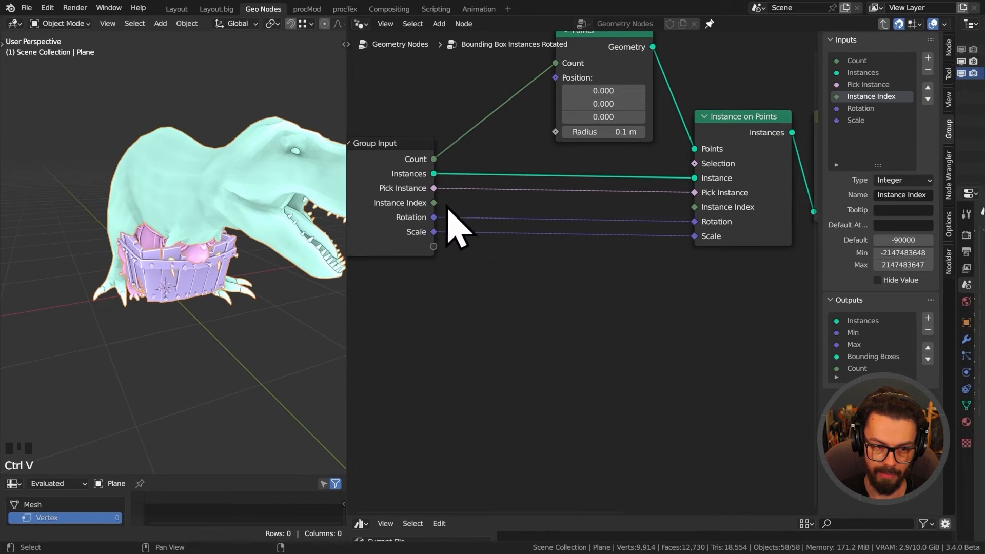
{"action": "left_click_drag", "start_coordinate": [435, 203], "coordinate": [541, 310]}
{"action": "type", "text": "eq"}
{"action": "key", "text": "Return"}
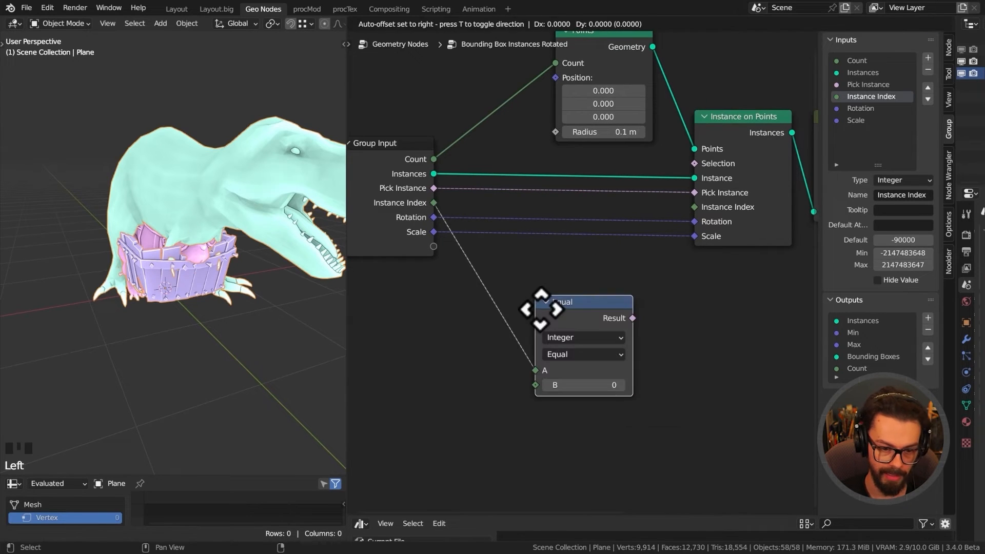
{"action": "left_click", "coordinate": [513, 287]}
{"action": "type", "text": "-90000"}
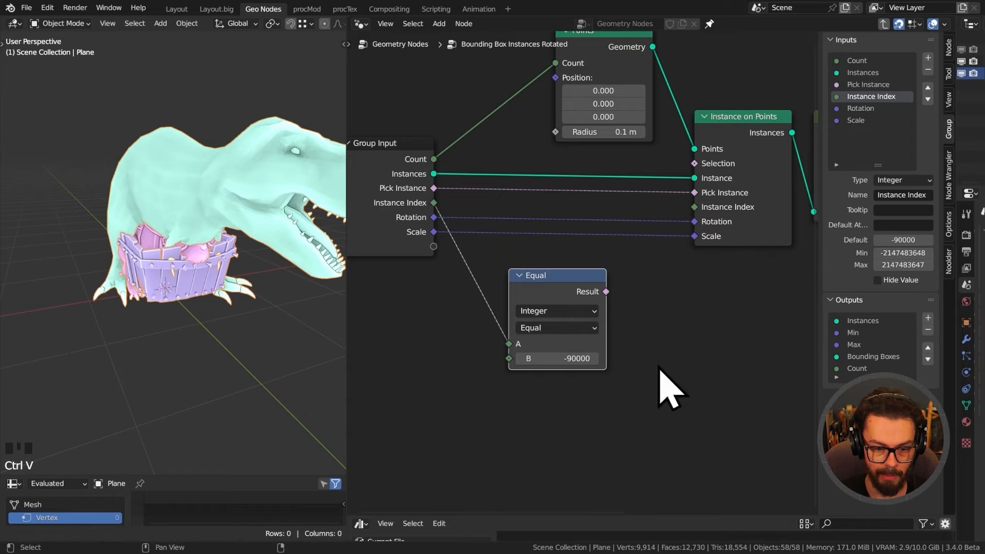
{"action": "scroll", "coordinate": [605, 433], "scroll_direction": "up", "scroll_amount": 2}
{"action": "middle_click_drag", "start_coordinate": [637, 433], "coordinate": [644, 334]}
{"action": "left_click_drag", "start_coordinate": [586, 239], "coordinate": [604, 219]}
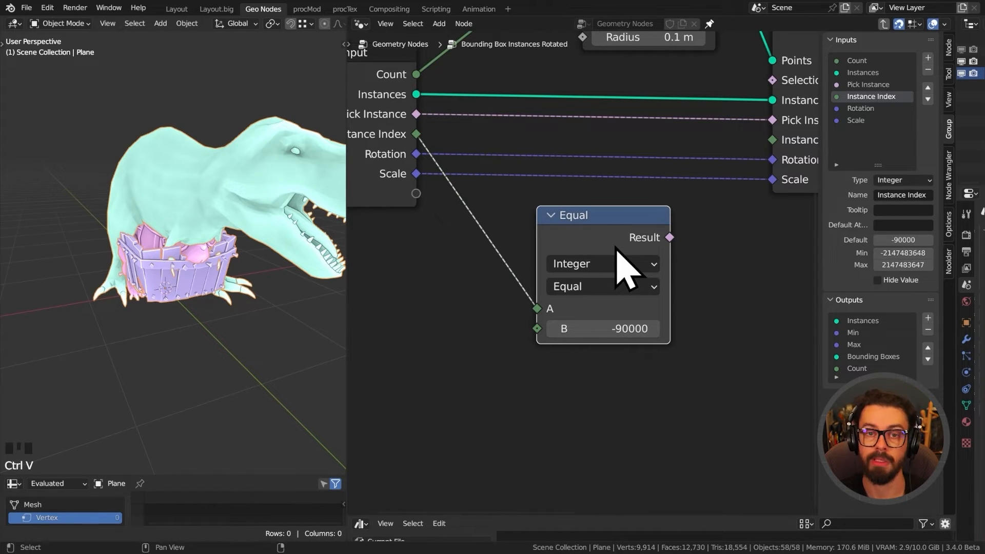
Add a Switch node beside Equal, set its type to Integer and connect Equal's Result to its Switch input.
{"action": "middle_click_drag", "start_coordinate": [620, 269], "coordinate": [630, 226]}
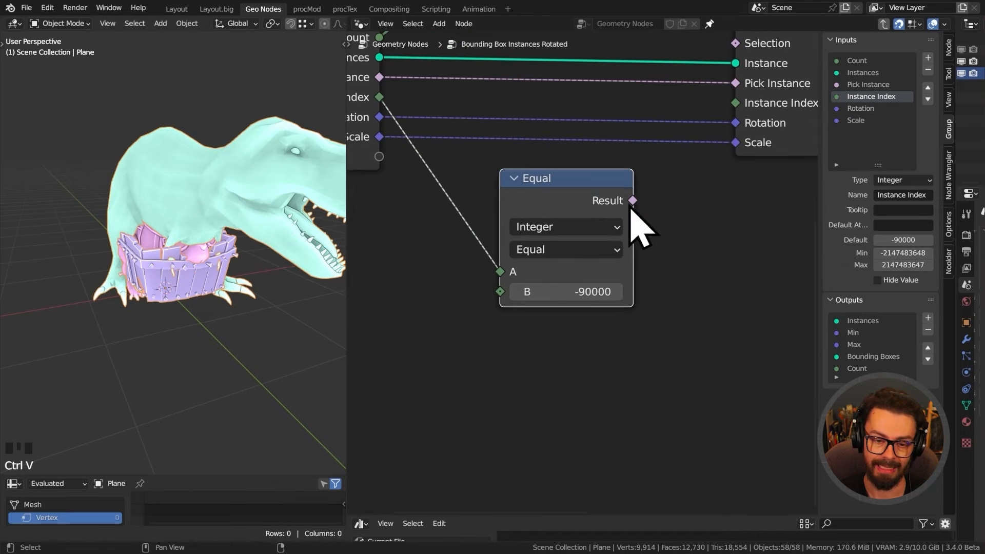
{"action": "left_click_drag", "start_coordinate": [632, 201], "coordinate": [708, 227]}
{"action": "type", "text": "sw"}
{"action": "left_click", "coordinate": [749, 272]}
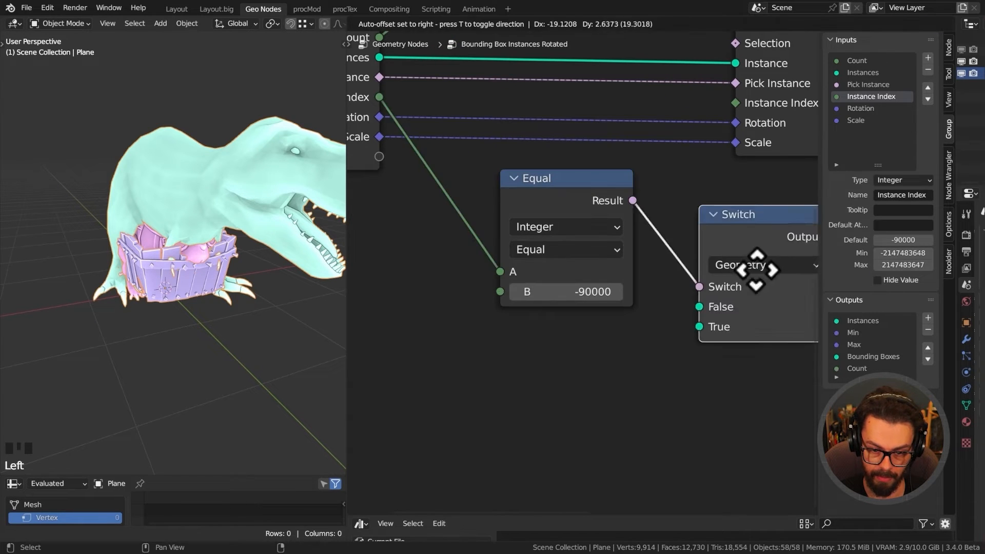
{"action": "left_click", "coordinate": [715, 220]}
{"action": "left_click", "coordinate": [749, 232]}
{"action": "left_click", "coordinate": [749, 232]}
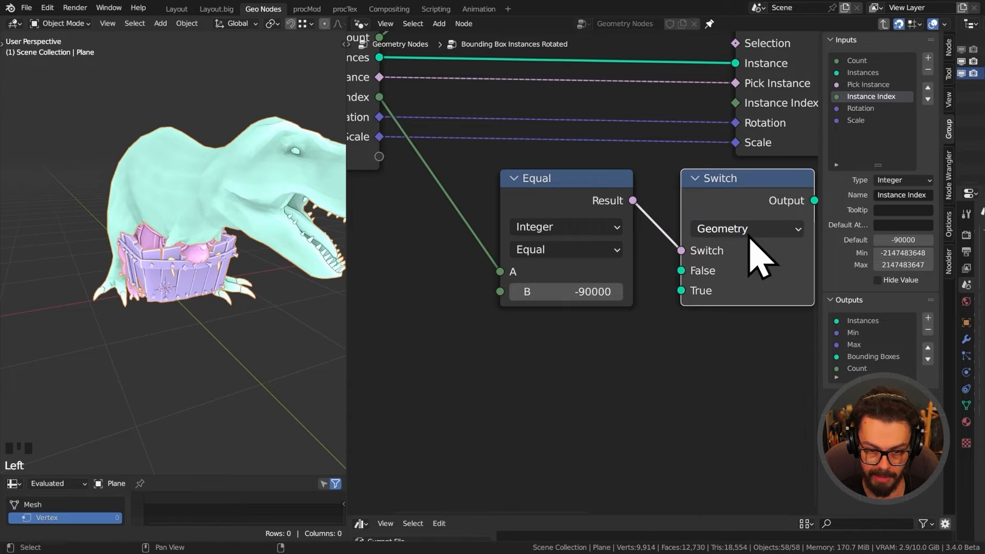
{"action": "left_click", "coordinate": [749, 232]}
{"action": "left_click", "coordinate": [746, 270]}
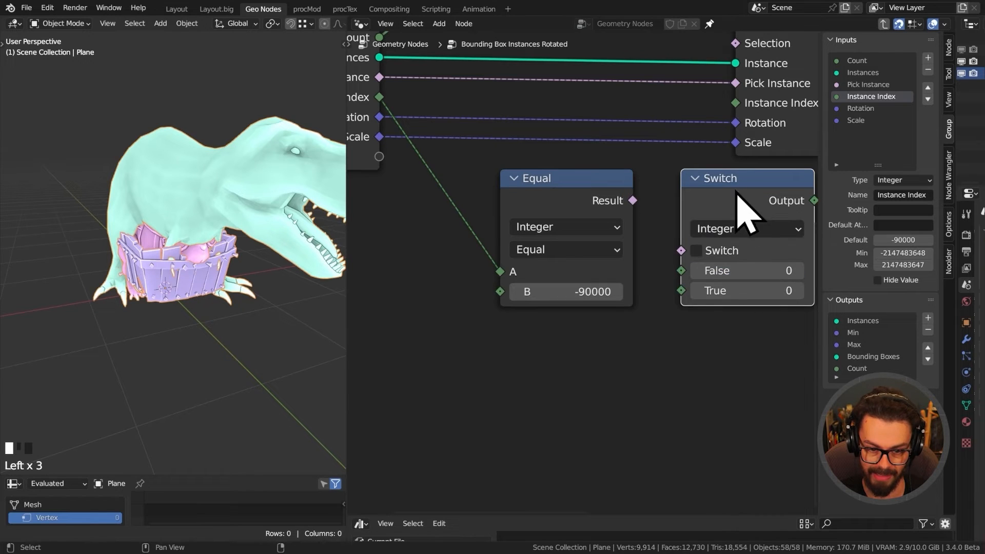
{"action": "left_click_drag", "start_coordinate": [633, 201], "coordinate": [681, 251]}
{"action": "scroll", "coordinate": [622, 362], "scroll_direction": "down", "scroll_amount": 1}
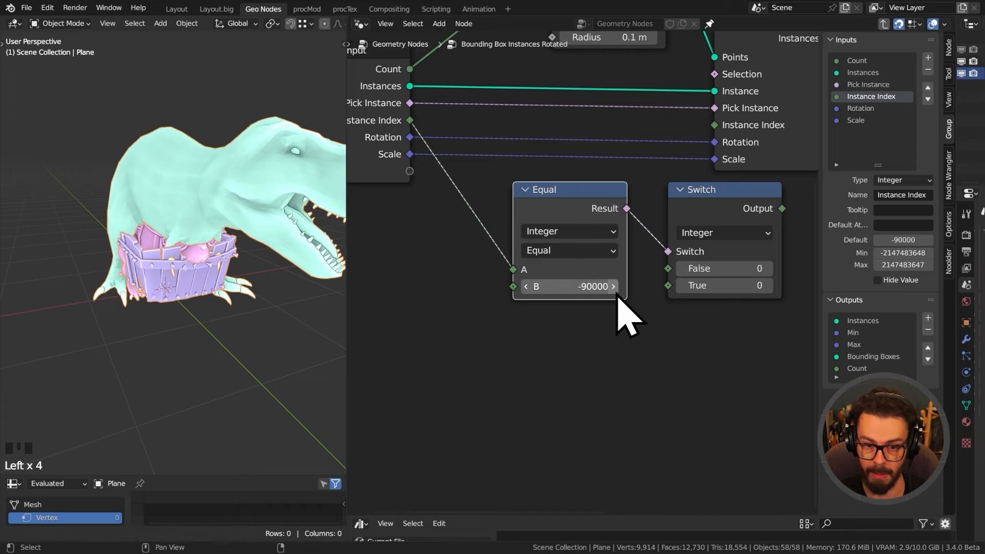
Add an Index node beneath Equal and connect it to the Switch node's True input.
{"action": "key", "text": "shift+a"}
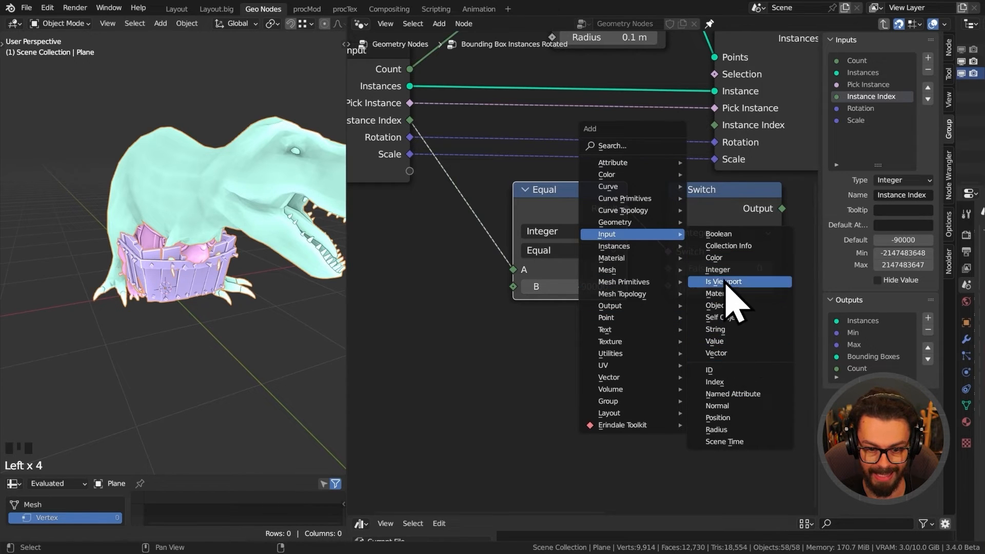
{"action": "left_click", "coordinate": [728, 382]}
{"action": "left_click", "coordinate": [513, 306]}
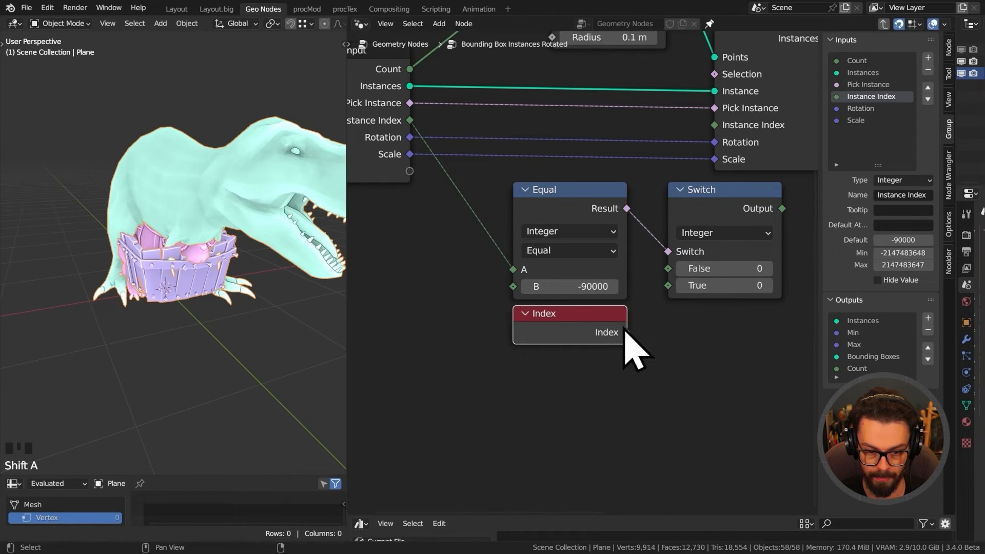
{"action": "left_click_drag", "start_coordinate": [627, 333], "coordinate": [667, 285]}
Connect Group Input's Instance Index to the Switch's False input and the Switch Output to Instance Index on Instance on Points.
{"action": "middle_click_drag", "start_coordinate": [678, 269], "coordinate": [623, 287]}
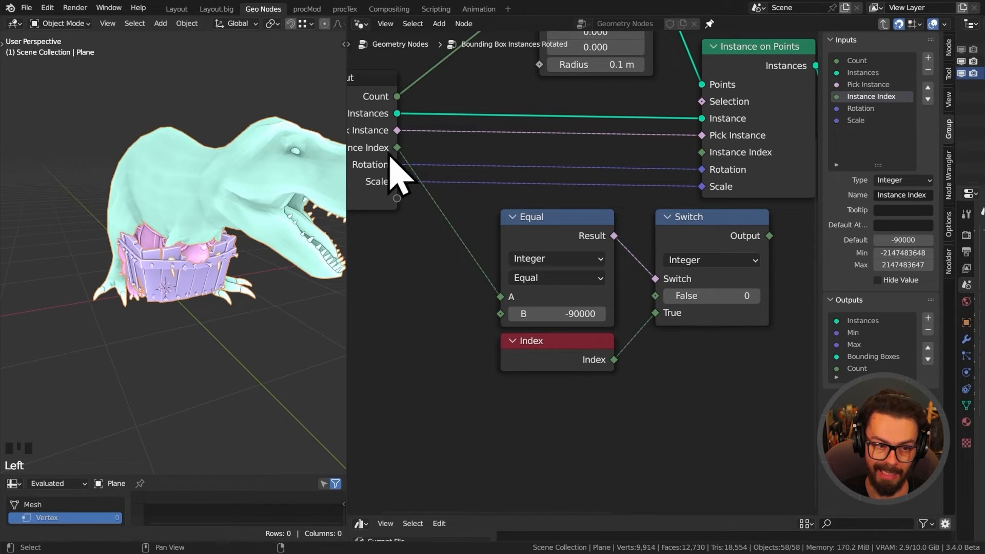
{"action": "left_click_drag", "start_coordinate": [397, 147], "coordinate": [399, 150]}
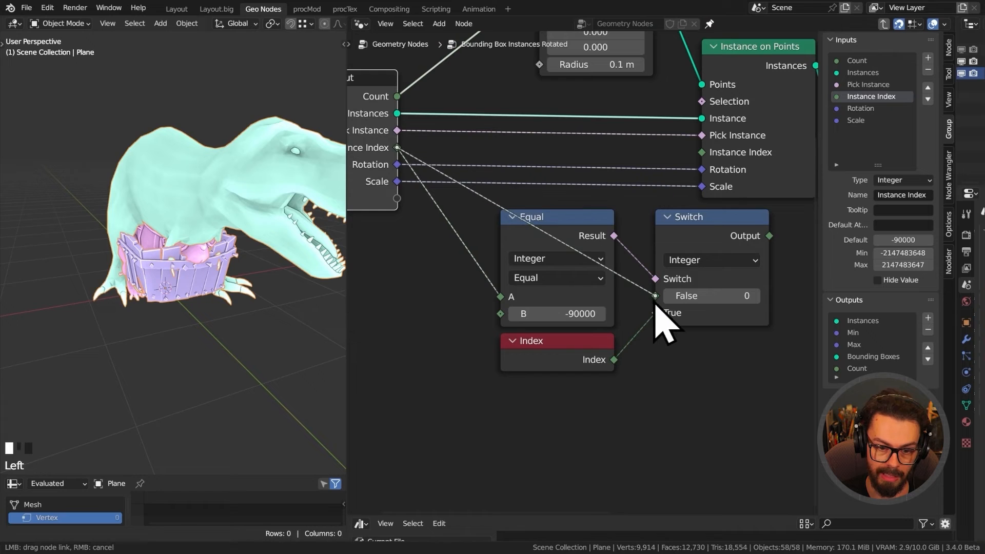
{"action": "left_click_drag", "start_coordinate": [654, 302], "coordinate": [656, 297]}
{"action": "left_click_drag", "start_coordinate": [682, 216], "coordinate": [666, 220]}
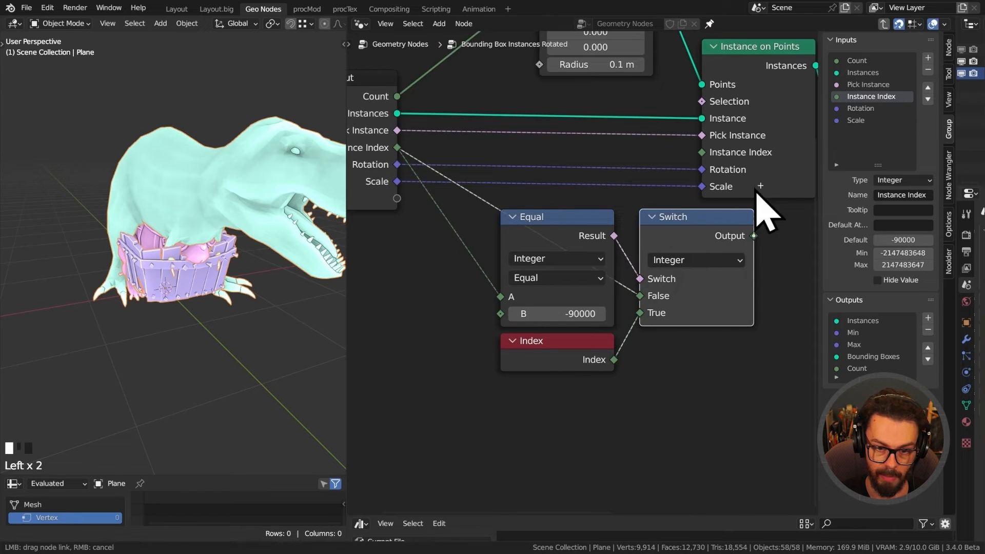
Reposition the Equal, Index and Switch nodes together below the main links and move Group Input farther away from them.
{"action": "left_click_drag", "start_coordinate": [569, 391], "coordinate": [748, 245]}
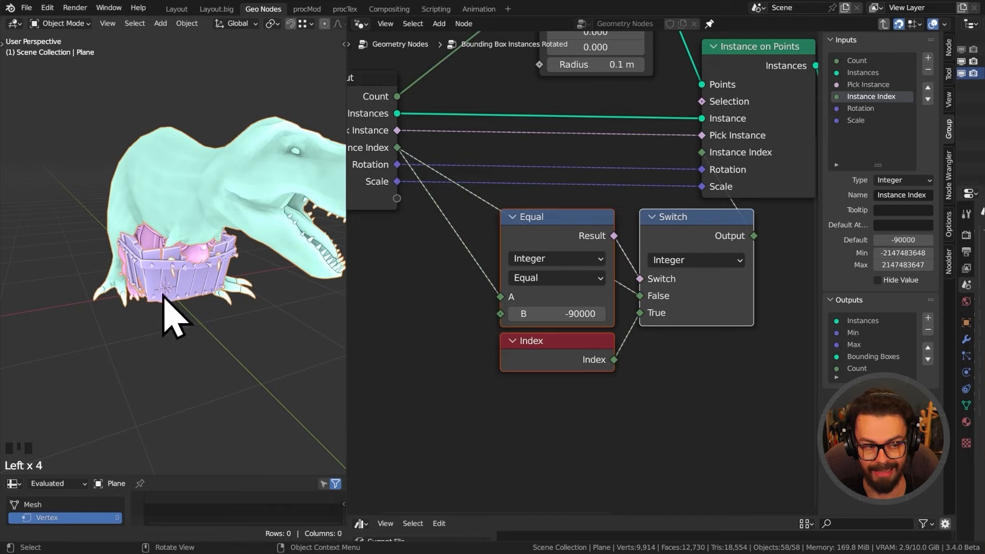
{"action": "middle_click_drag", "start_coordinate": [163, 296], "coordinate": [283, 240]}
{"action": "middle_click_drag", "start_coordinate": [537, 298], "coordinate": [591, 305]}
{"action": "left_click_drag", "start_coordinate": [484, 236], "coordinate": [773, 405]}
{"action": "key", "text": "g"}
{"action": "left_click", "coordinate": [682, 420]}
{"action": "scroll", "coordinate": [492, 269], "scroll_direction": "down", "scroll_amount": 3}
{"action": "middle_click_drag", "start_coordinate": [492, 267], "coordinate": [580, 272]}
{"action": "left_click_drag", "start_coordinate": [457, 246], "coordinate": [562, 153]}
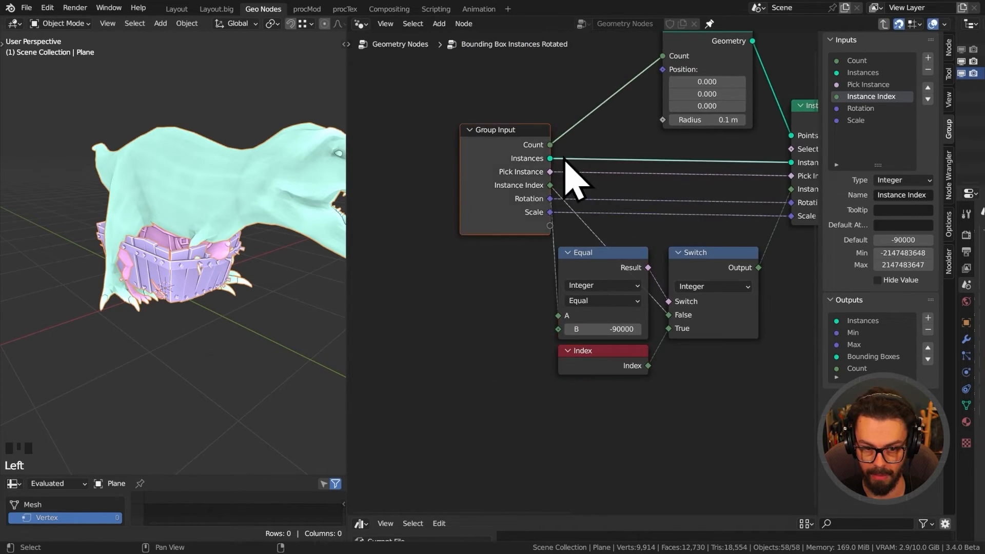
{"action": "key", "text": "g"}
{"action": "left_click", "coordinate": [466, 158]}
Join the Equal, Index and Switch nodes in a frame and label it INSTANCE IDX DEFAULT.
{"action": "left_click_drag", "start_coordinate": [514, 203], "coordinate": [752, 412]}
{"action": "key", "text": "g"}
{"action": "left_click", "coordinate": [732, 412]}
{"action": "key", "text": "ctrl+j"}
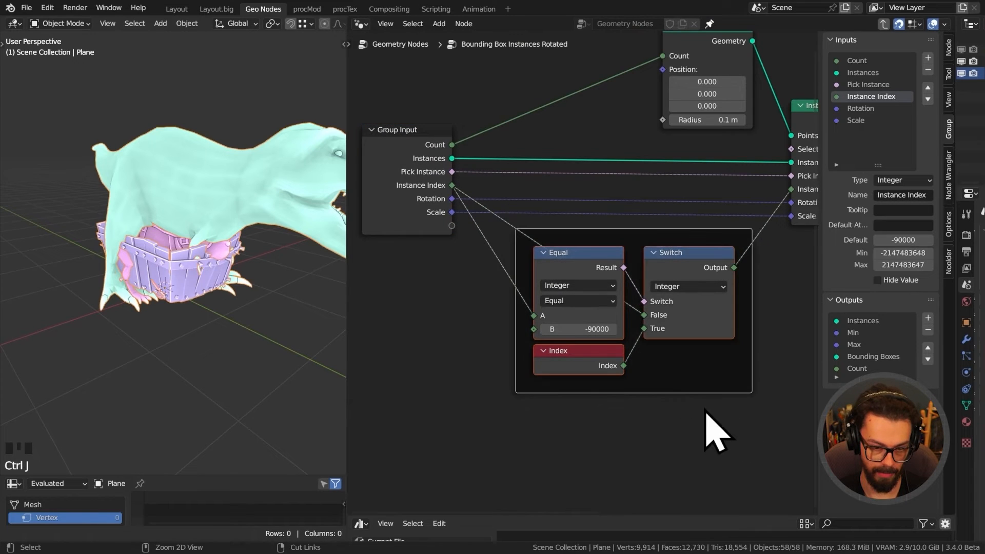
{"action": "left_click", "coordinate": [680, 388]}
{"action": "key", "text": "F2"}
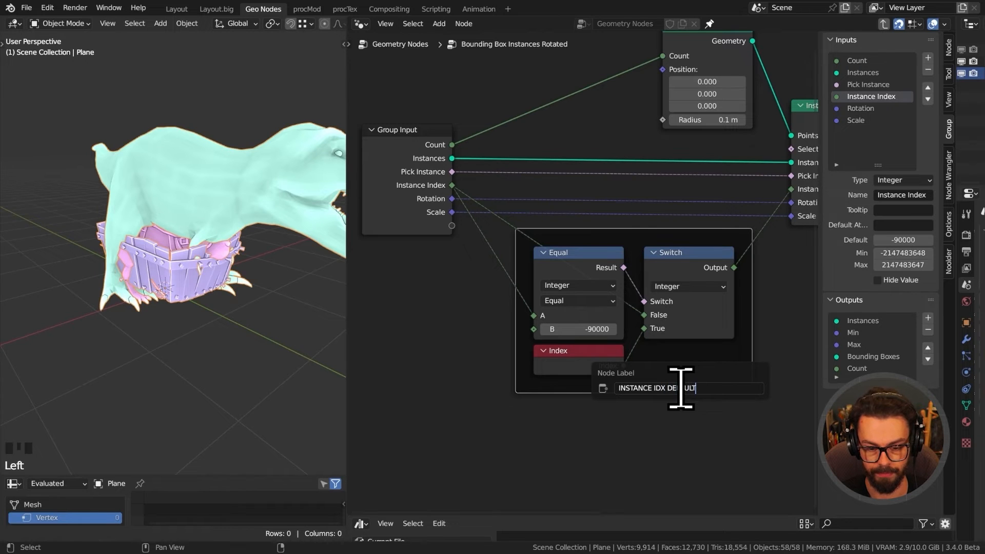
Label the frame around the Equal, Switch and Index nodes INSTANCE IDX DEFAULT and reposition the Group Output node beside Bounding Box Instances.
{"action": "key", "text": "Return"}
{"action": "scroll", "coordinate": [666, 260], "scroll_direction": "down", "scroll_amount": 2}
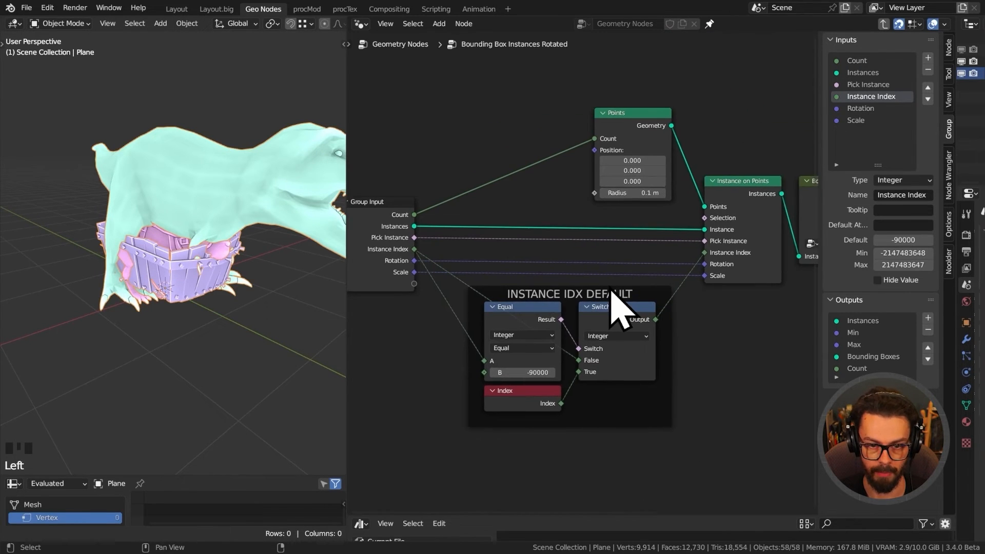
{"action": "middle_click_drag", "start_coordinate": [632, 226], "coordinate": [464, 222]}
{"action": "middle_click_drag", "start_coordinate": [656, 272], "coordinate": [486, 289]}
{"action": "left_click_drag", "start_coordinate": [643, 310], "coordinate": [742, 229]}
{"action": "key", "text": "g"}
{"action": "left_click", "coordinate": [694, 202]}
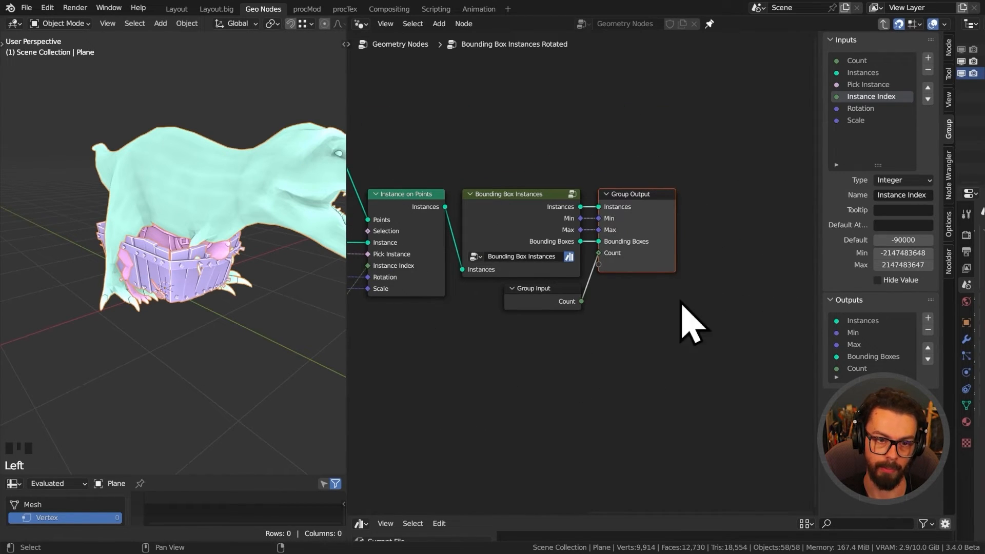
Exit the Bounding Box Instances Rotated group, save the file and hide the node editor's sidebar.
{"action": "key", "text": "Tab"}
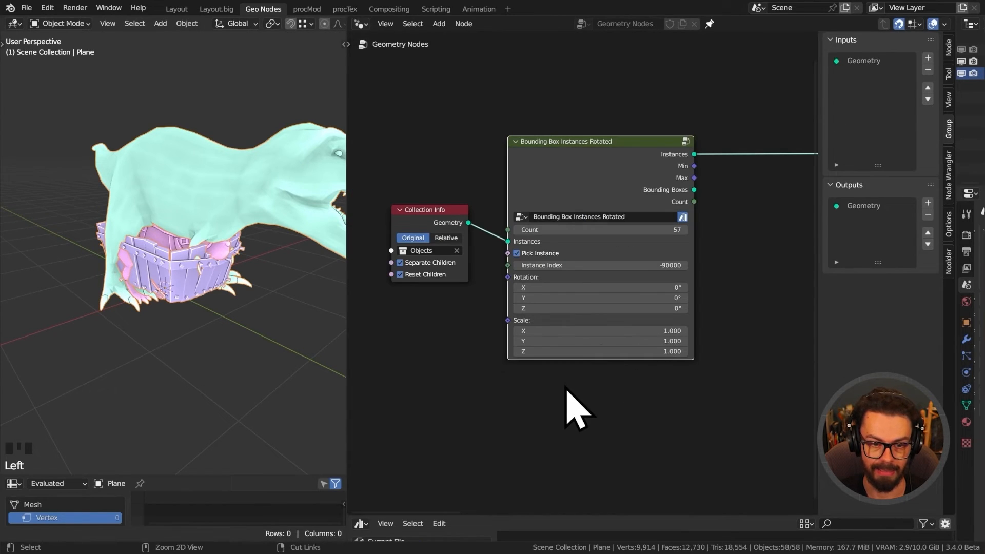
{"action": "key", "text": "ctrl+s"}
{"action": "middle_click_drag", "start_coordinate": [752, 311], "coordinate": [690, 311]}
{"action": "key", "text": "n"}
{"action": "scroll", "coordinate": [701, 319], "scroll_direction": "down", "scroll_amount": 2}
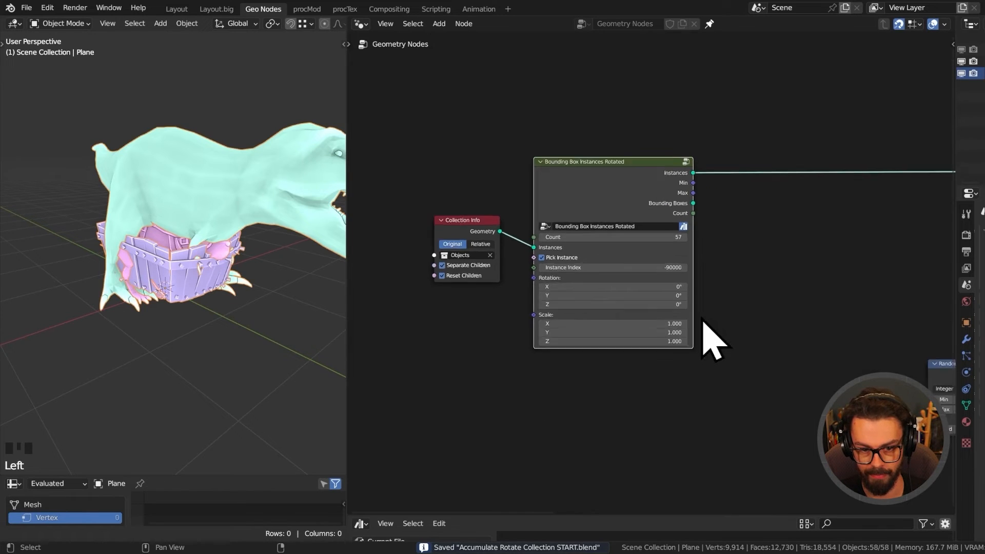
Move the Collection Info and Bounding Box Instances Rotated nodes closer to the Instance Packer node.
{"action": "scroll", "coordinate": [790, 300], "scroll_direction": "down", "scroll_amount": 2}
{"action": "middle_click_drag", "start_coordinate": [790, 301], "coordinate": [613, 270]}
{"action": "scroll", "coordinate": [612, 269], "scroll_direction": "down", "scroll_amount": 3}
{"action": "middle_click_drag", "start_coordinate": [612, 267], "coordinate": [646, 262]}
{"action": "left_click_drag", "start_coordinate": [367, 151], "coordinate": [764, 219]}
{"action": "middle_click_drag", "start_coordinate": [804, 255], "coordinate": [701, 254]}
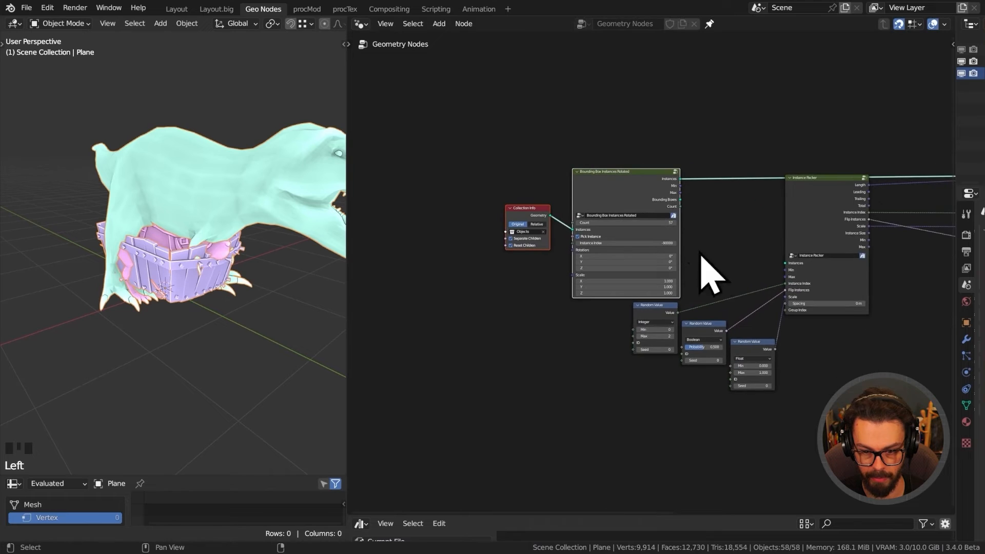
Reroute the Integer Random Value from Instance Packer to the Instance Index of Bounding Box Instances Rotated, placing it below Collection Info.
{"action": "scroll", "coordinate": [722, 245], "scroll_direction": "up", "scroll_amount": 2}
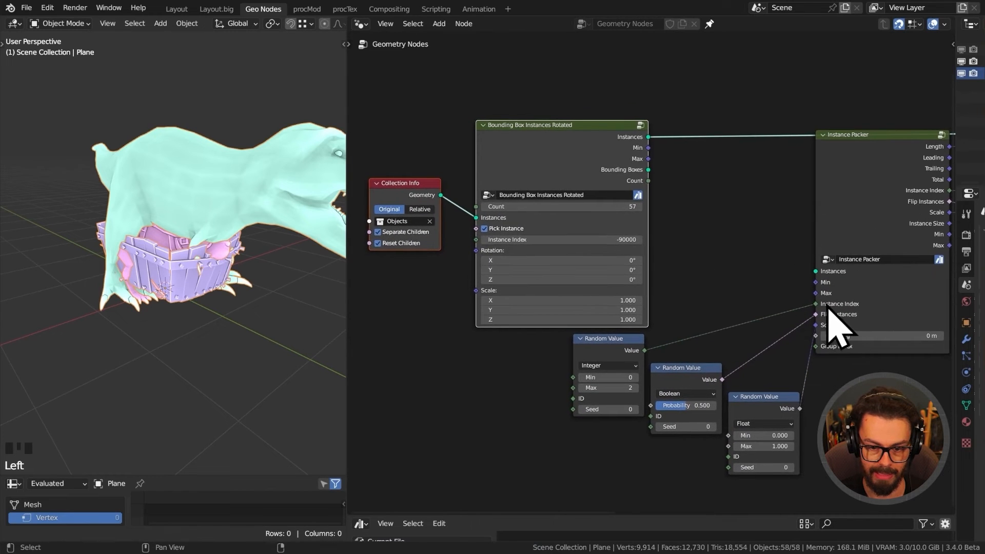
{"action": "left_click_drag", "start_coordinate": [816, 305], "coordinate": [739, 276]}
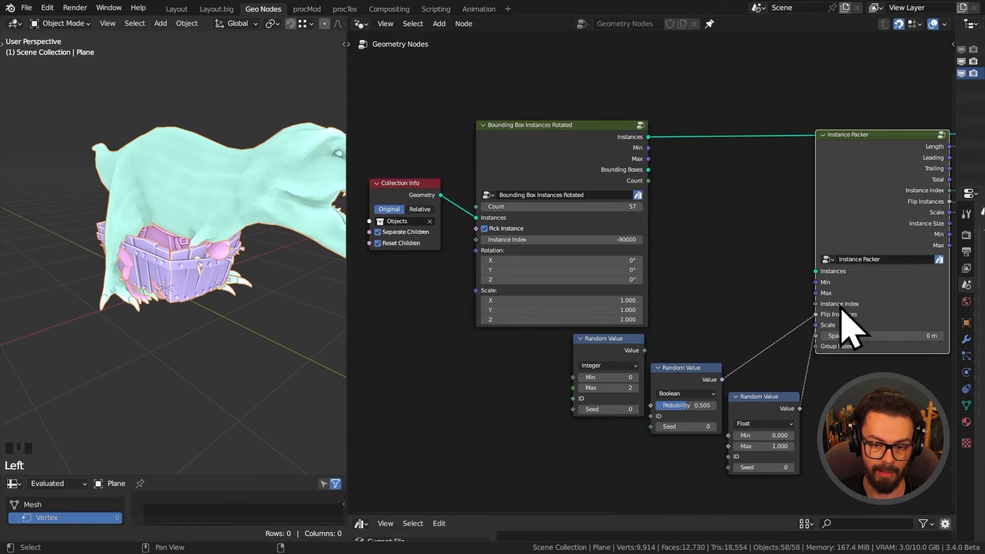
{"action": "left_click_drag", "start_coordinate": [604, 345], "coordinate": [400, 281]}
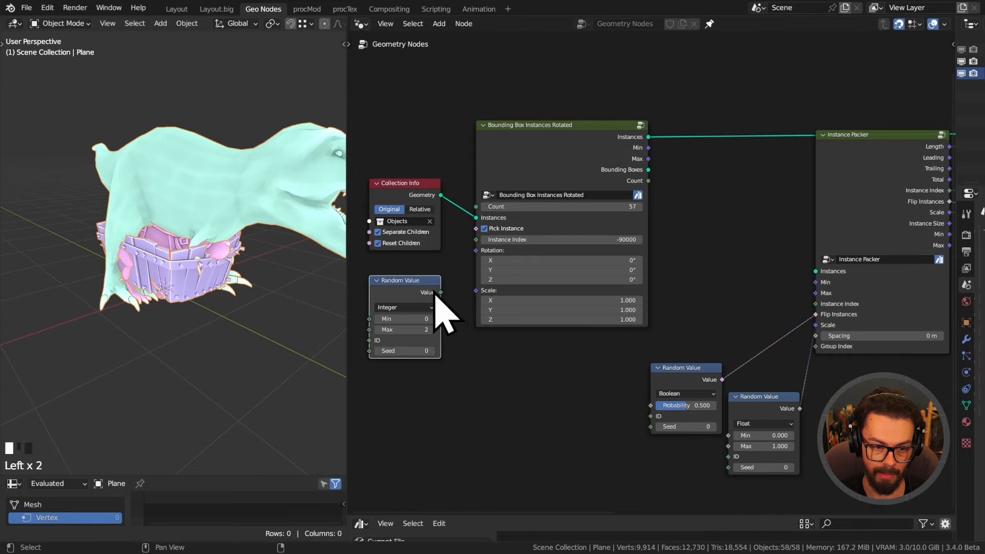
{"action": "left_click_drag", "start_coordinate": [479, 244], "coordinate": [477, 241]}
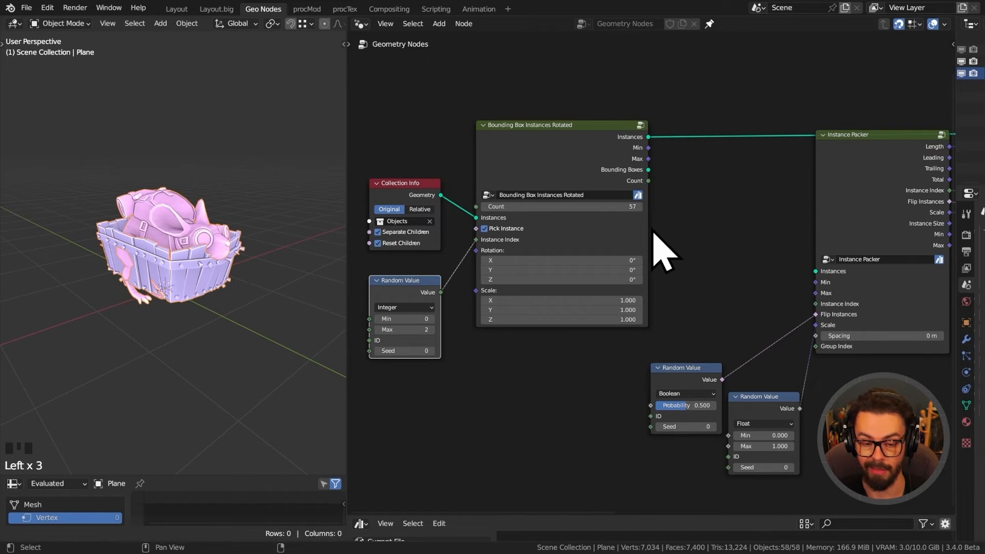
Stack the Boolean and Float Random Value nodes in one column below the Bounding Box Instances Rotated node.
{"action": "middle_click_drag", "start_coordinate": [702, 313], "coordinate": [705, 270]}
{"action": "middle_click_drag", "start_coordinate": [731, 308], "coordinate": [731, 288]}
{"action": "left_click_drag", "start_coordinate": [693, 281], "coordinate": [761, 402]}
{"action": "middle_click_drag", "start_coordinate": [773, 391], "coordinate": [788, 364]}
{"action": "key", "text": "g"}
{"action": "left_click", "coordinate": [711, 417]}
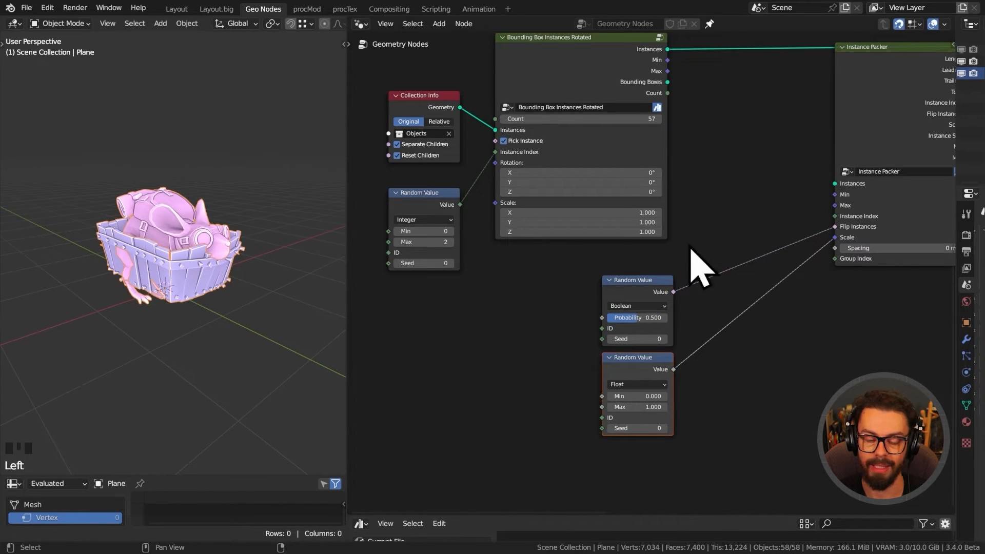
Place the Float Random Value below the Integer one and reroute it from Instance Packer to the Scale of Bounding Box Instances Rotated.
{"action": "left_click_drag", "start_coordinate": [662, 405], "coordinate": [413, 292]}
{"action": "right_click_drag", "start_coordinate": [494, 247], "coordinate": [460, 304], "text": "ctrl"}
{"action": "left_click_drag", "start_coordinate": [459, 294], "coordinate": [489, 246]}
{"action": "right_click", "coordinate": [490, 246]}
{"action": "left_click_drag", "start_coordinate": [498, 209], "coordinate": [496, 204]}
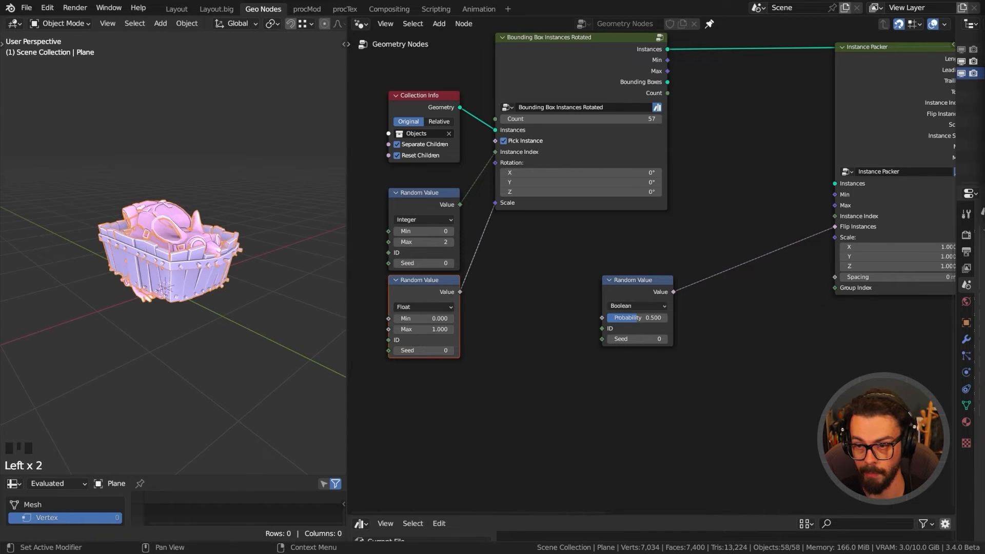
Connect the Instances, Min and Max outputs of Bounding Box Instances Rotated to the matching Instance Packer inputs.
{"action": "middle_click_drag", "start_coordinate": [708, 110], "coordinate": [575, 170]}
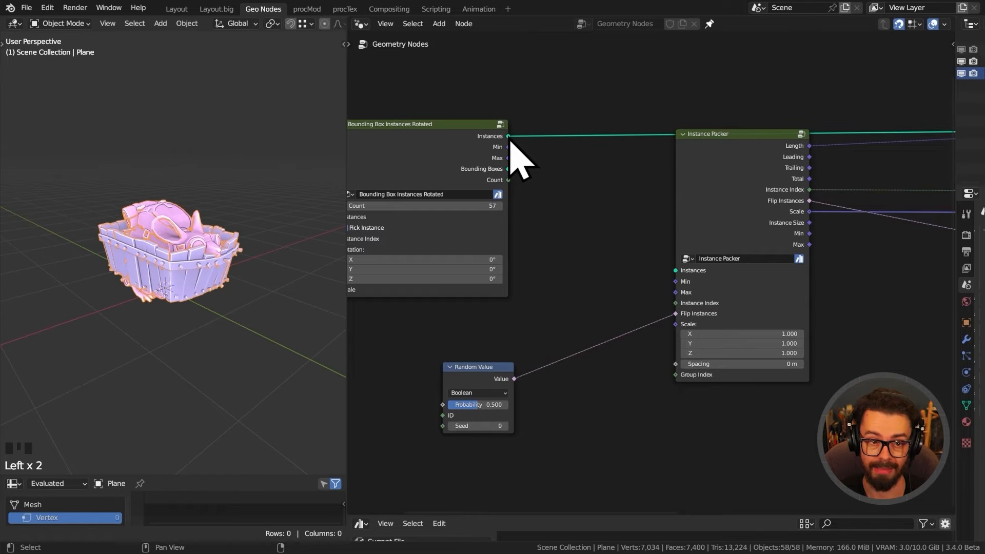
{"action": "left_click_drag", "start_coordinate": [508, 136], "coordinate": [686, 284]}
{"action": "left_click_drag", "start_coordinate": [675, 292], "coordinate": [514, 163]}
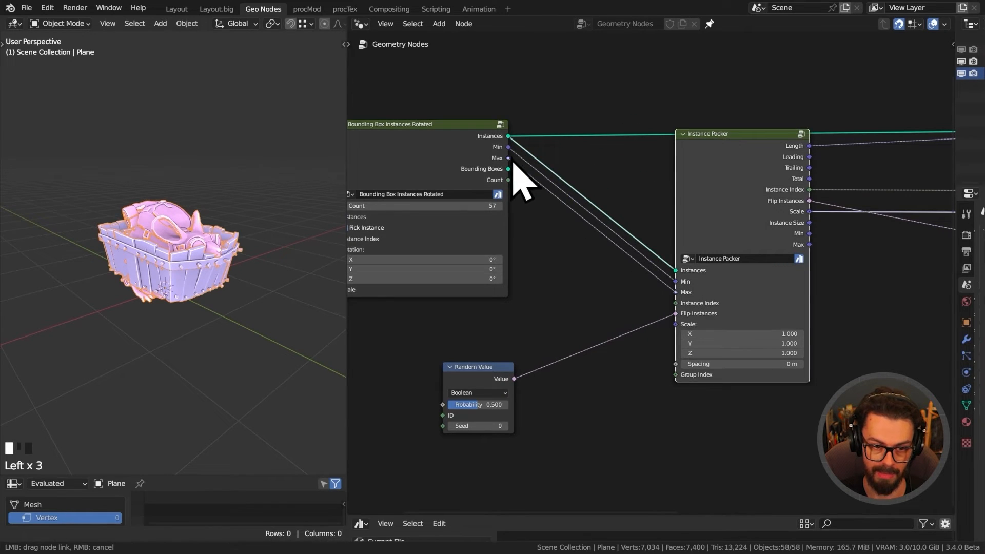
Link the Instances of Bounding Box Instances Rotated to Instance on Points' Instance input, and output the instanced row through Group Output.
{"action": "scroll", "coordinate": [666, 166], "scroll_direction": "down", "scroll_amount": 4}
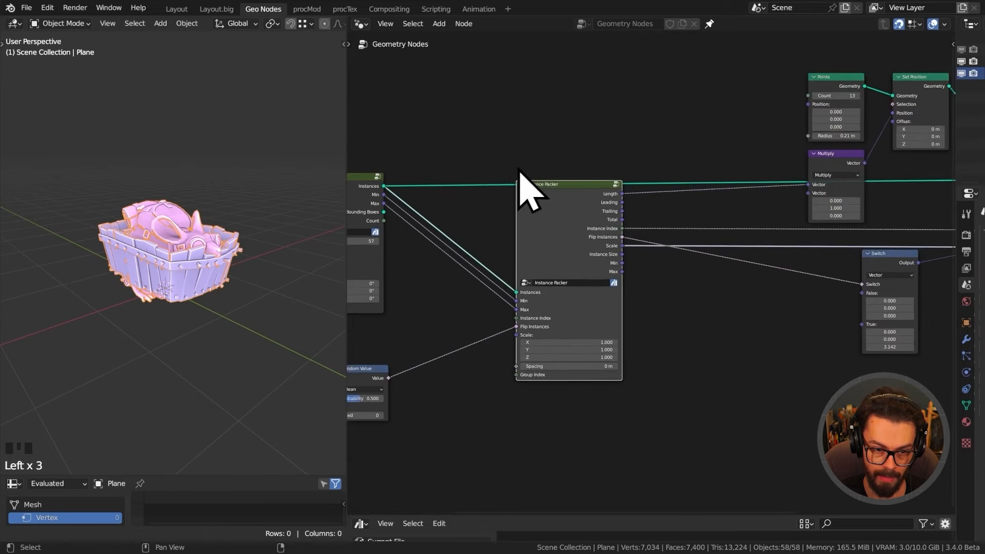
{"action": "middle_click_drag", "start_coordinate": [515, 218], "coordinate": [495, 223]}
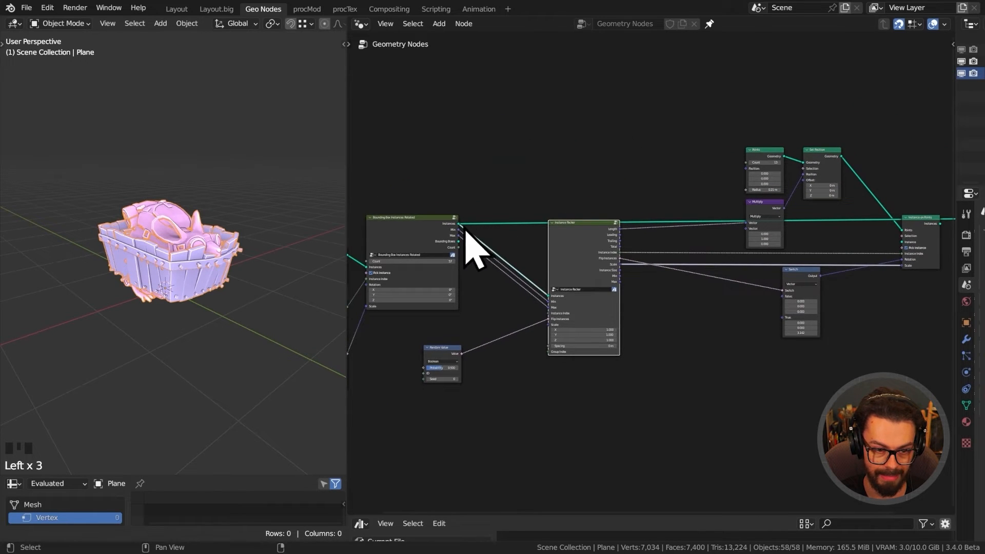
{"action": "left_click_drag", "start_coordinate": [464, 229], "coordinate": [902, 244]}
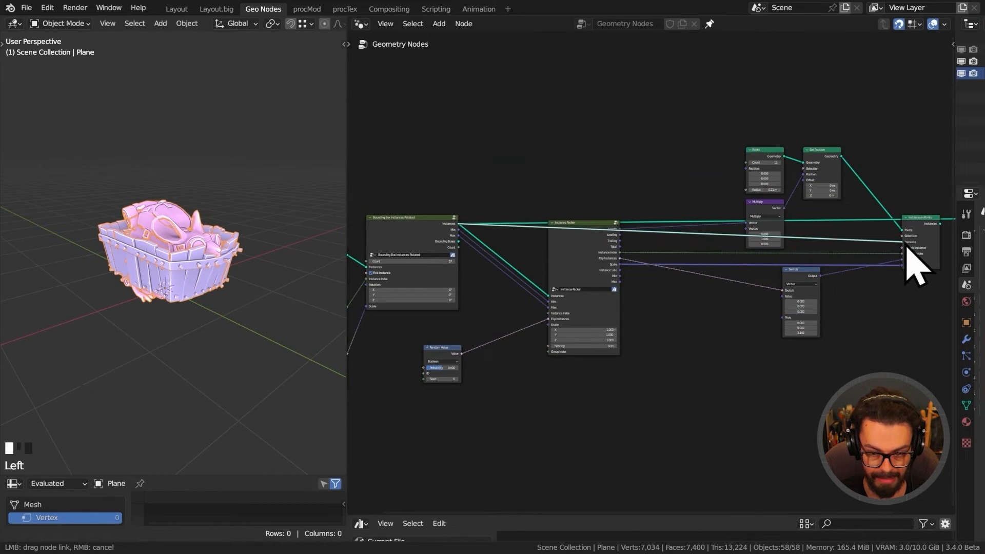
{"action": "middle_click_drag", "start_coordinate": [903, 241], "coordinate": [803, 235]}
{"action": "left_click", "coordinate": [823, 216], "text": "alt+shift"}
{"action": "middle_click_drag", "start_coordinate": [287, 182], "coordinate": [236, 218]}
{"action": "middle_click_drag", "start_coordinate": [227, 146], "coordinate": [246, 297], "text": "shift"}
{"action": "scroll", "coordinate": [240, 202], "scroll_direction": "down", "scroll_amount": 3}
{"action": "middle_click_drag", "start_coordinate": [239, 202], "coordinate": [178, 197], "text": "shift"}
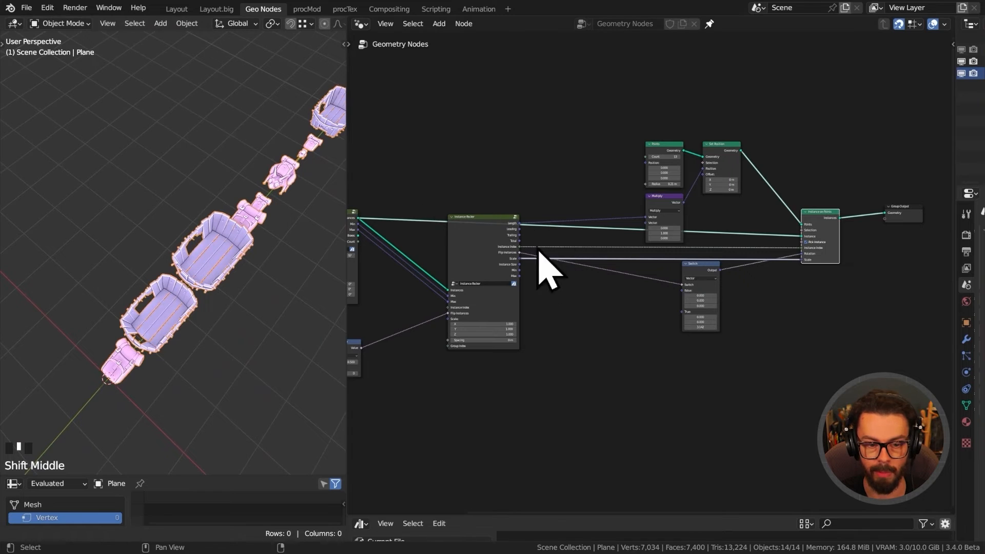
View the instance row from the top and set the Z rotation on Bounding Box Instances Rotated to 116°.
{"action": "middle_click_drag", "start_coordinate": [538, 251], "coordinate": [835, 246], "text": "shift"}
{"action": "scroll", "coordinate": [677, 176], "scroll_direction": "up", "scroll_amount": 4}
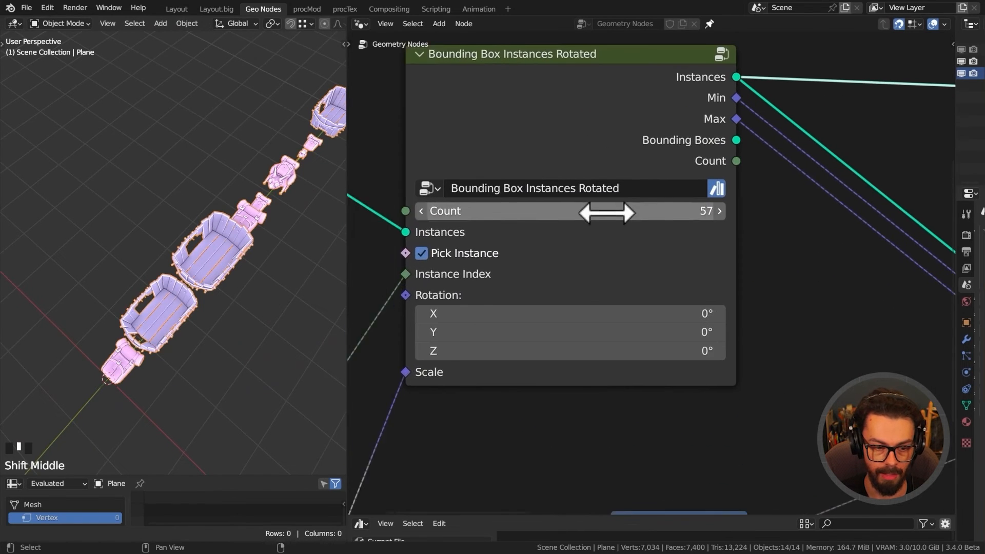
{"action": "middle_click_drag", "start_coordinate": [607, 211], "coordinate": [655, 212], "text": "shift"}
{"action": "key", "text": "KP_4"}
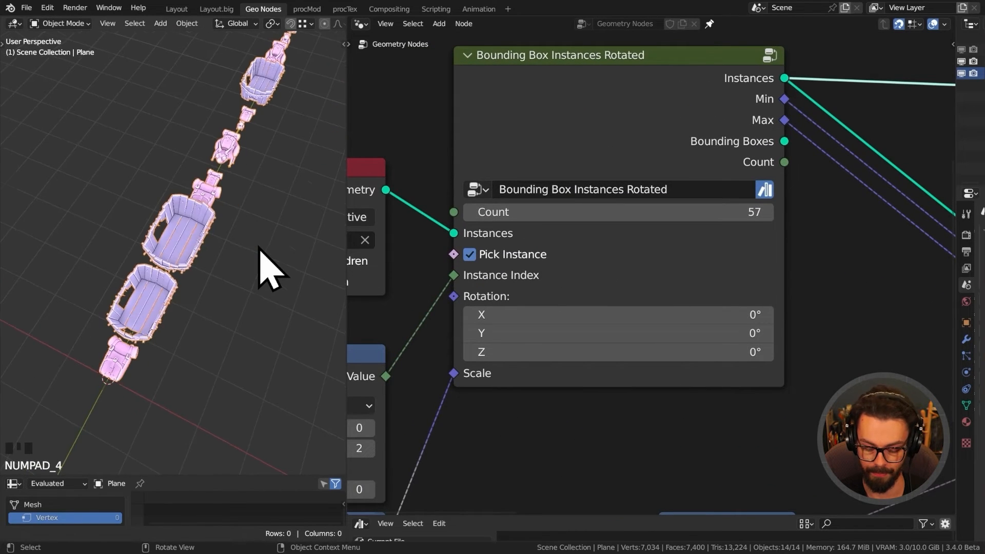
{"action": "key", "text": "KP_7"}
{"action": "middle_click_drag", "start_coordinate": [178, 248], "coordinate": [287, 314], "text": "shift"}
{"action": "left_click_drag", "start_coordinate": [575, 354], "coordinate": [619, 354], "text": "shift"}
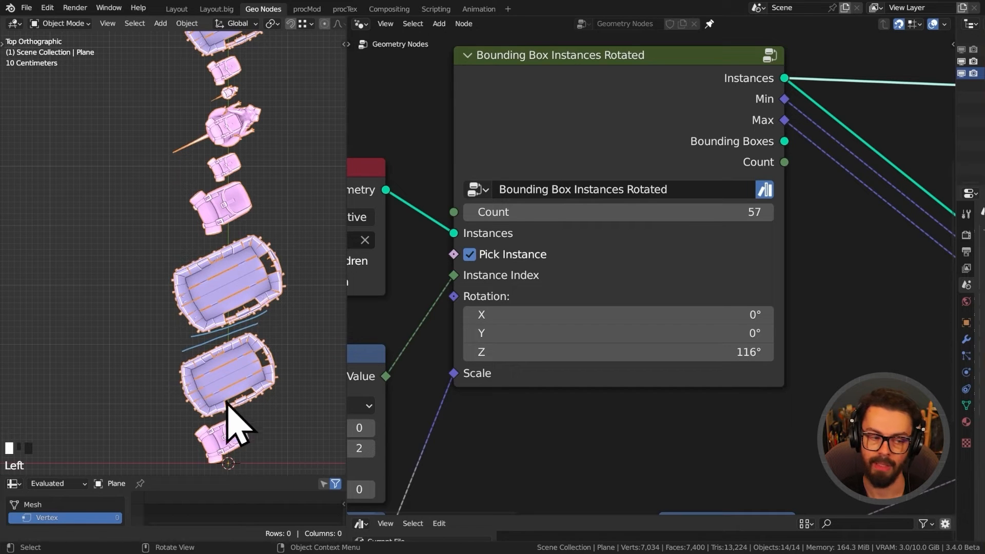
Vary the Z rotation on Bounding Box Instances Rotated through -31.8° to -177°.
{"action": "middle_click_drag", "start_coordinate": [229, 421], "coordinate": [234, 240], "text": "shift"}
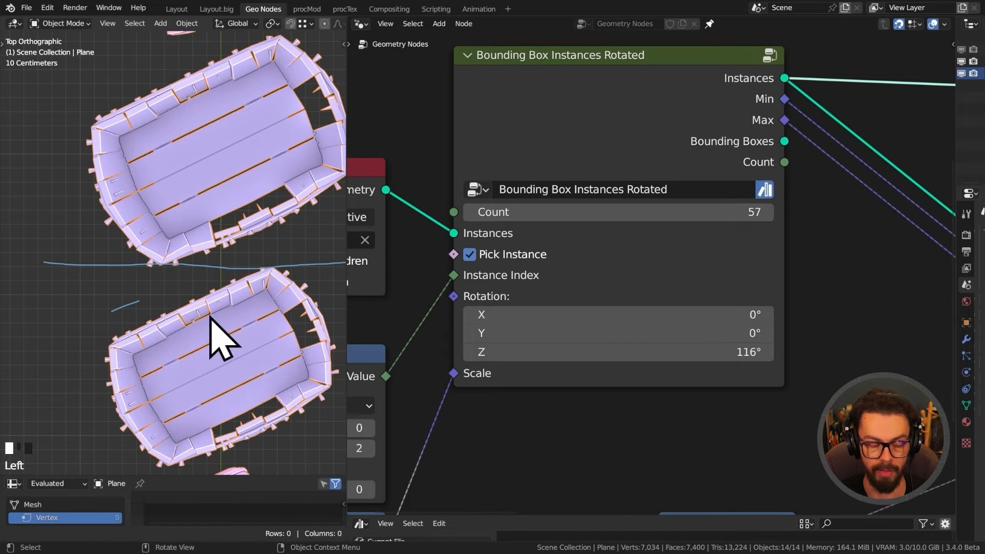
{"action": "left_click_drag", "start_coordinate": [587, 352], "coordinate": [421, 352]}
{"action": "scroll", "coordinate": [222, 196], "scroll_direction": "down", "scroll_amount": 3}
{"action": "middle_click_drag", "start_coordinate": [231, 247], "coordinate": [223, 308], "text": "shift"}
{"action": "middle_click_drag", "start_coordinate": [222, 175], "coordinate": [226, 322], "text": "shift"}
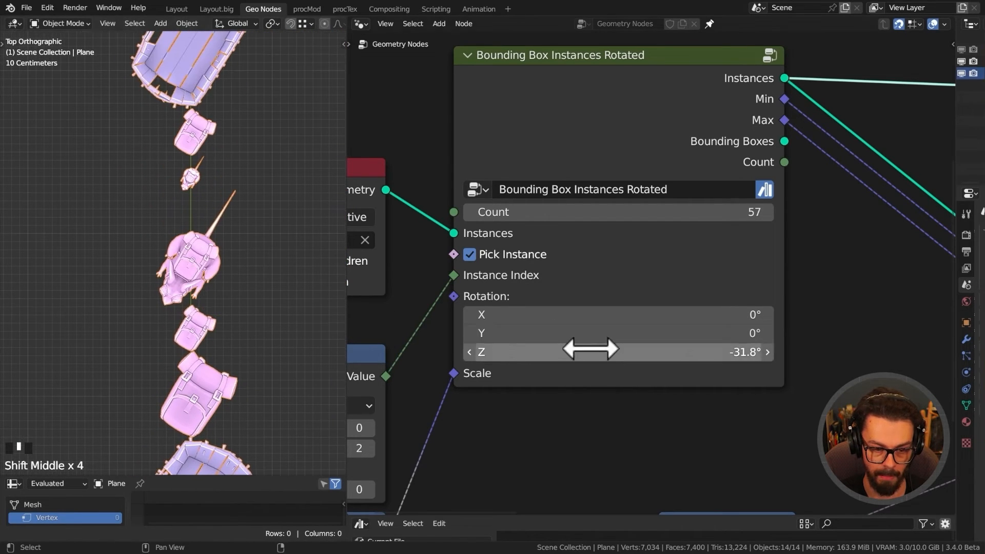
{"action": "left_click_drag", "start_coordinate": [567, 352], "coordinate": [413, 351]}
{"action": "scroll", "coordinate": [736, 297], "scroll_direction": "down", "scroll_amount": 2}
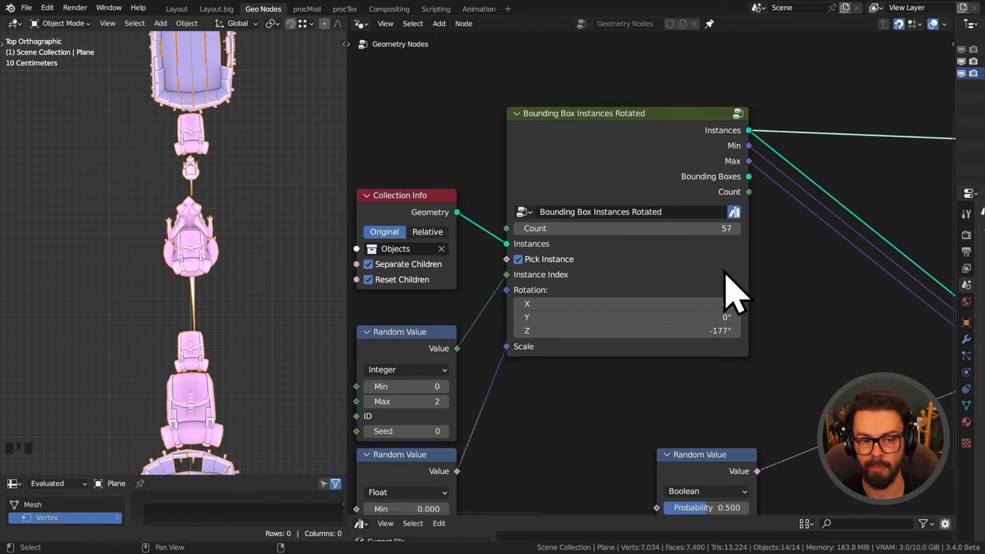
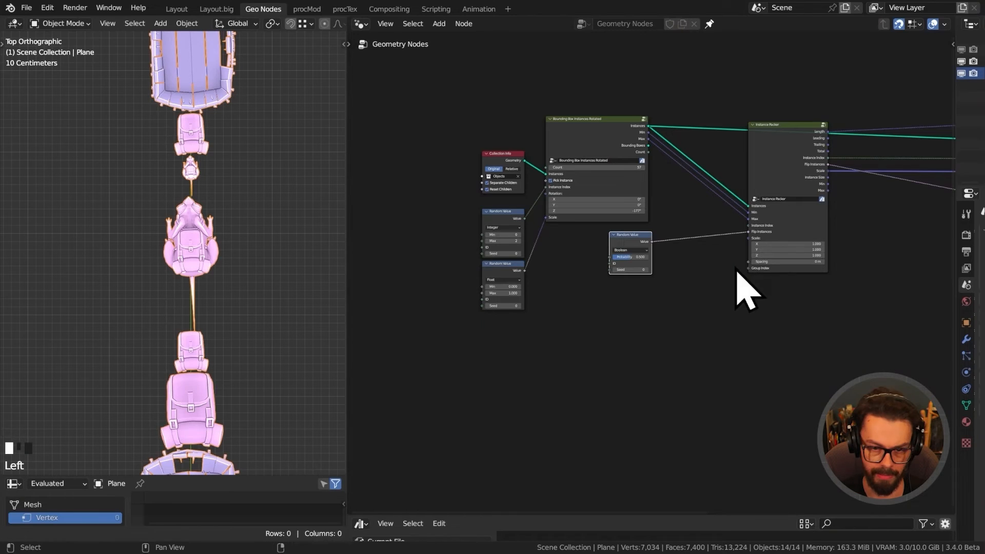
Add a Grid mesh primitive below the existing nodes, connect it to the Group Output and frame it in the viewport.
{"action": "middle_click_drag", "start_coordinate": [743, 284], "coordinate": [577, 281]}
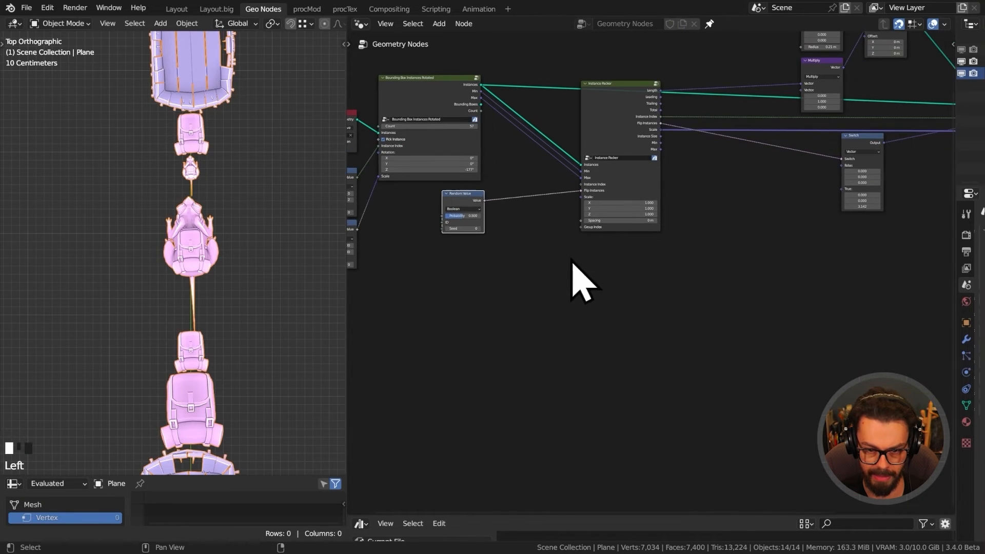
{"action": "middle_click_drag", "start_coordinate": [669, 297], "coordinate": [570, 267]}
{"action": "key", "text": "shift+a"}
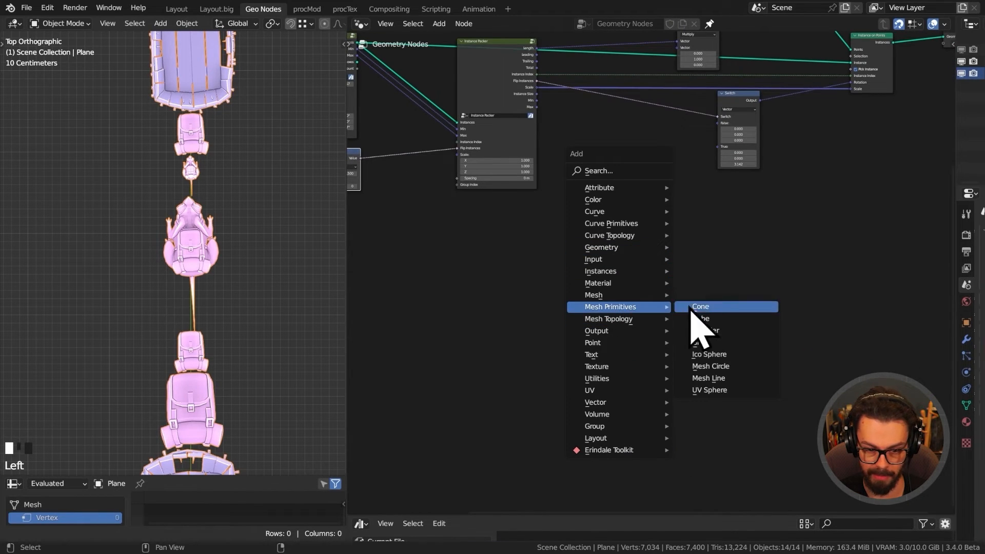
{"action": "left_click", "coordinate": [699, 342]}
{"action": "left_click", "coordinate": [487, 284]}
{"action": "scroll", "coordinate": [487, 285], "scroll_direction": "up", "scroll_amount": 2}
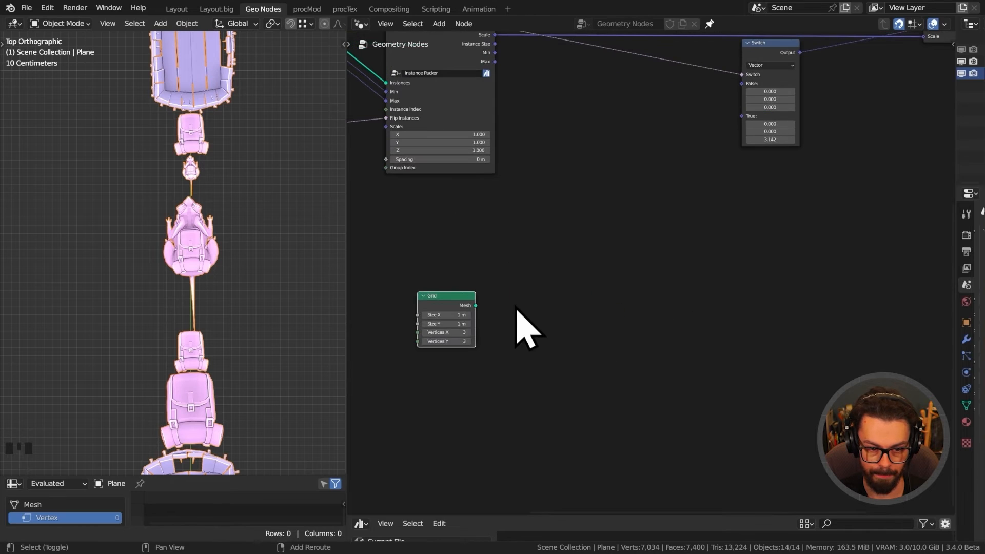
{"action": "left_click", "coordinate": [450, 302], "text": "alt+shift"}
{"action": "key", "text": "KP_Decimal"}
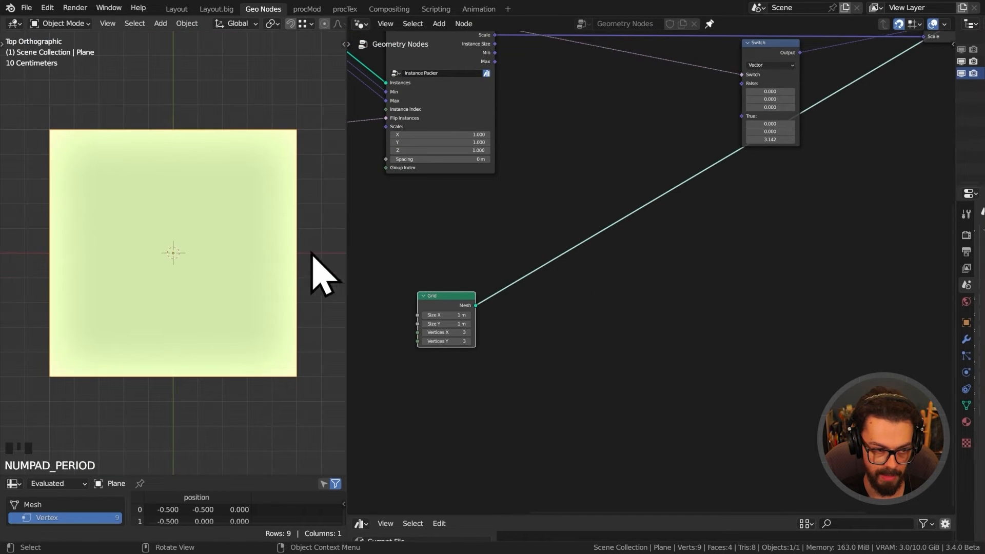
{"action": "key", "text": "KP_Decimal"}
Add a Position input node and place it directly below the Grid node.
{"action": "middle_click_drag", "start_coordinate": [705, 258], "coordinate": [699, 231]}
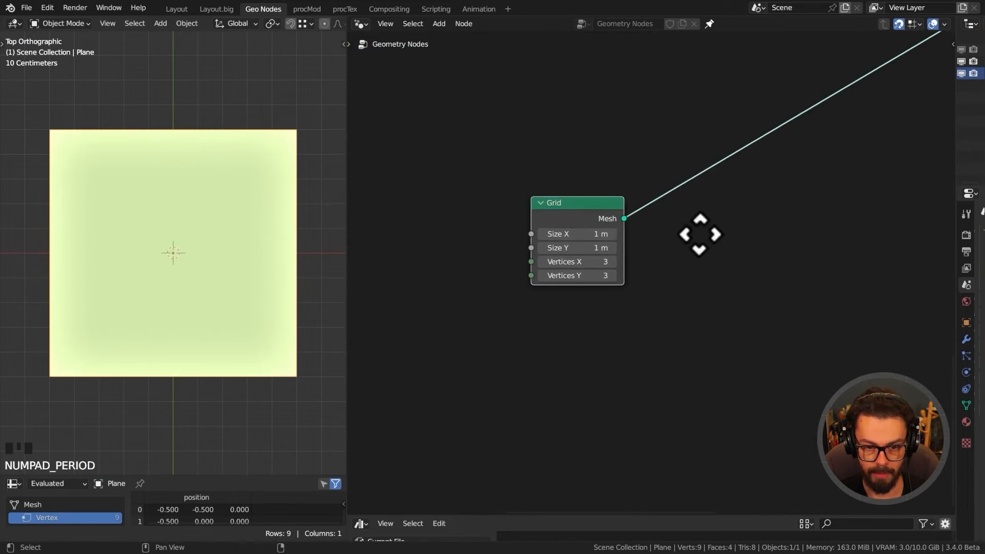
{"action": "key", "text": "shift+a"}
{"action": "mouse_move", "coordinate": [667, 186]}
{"action": "left_click", "coordinate": [770, 370]}
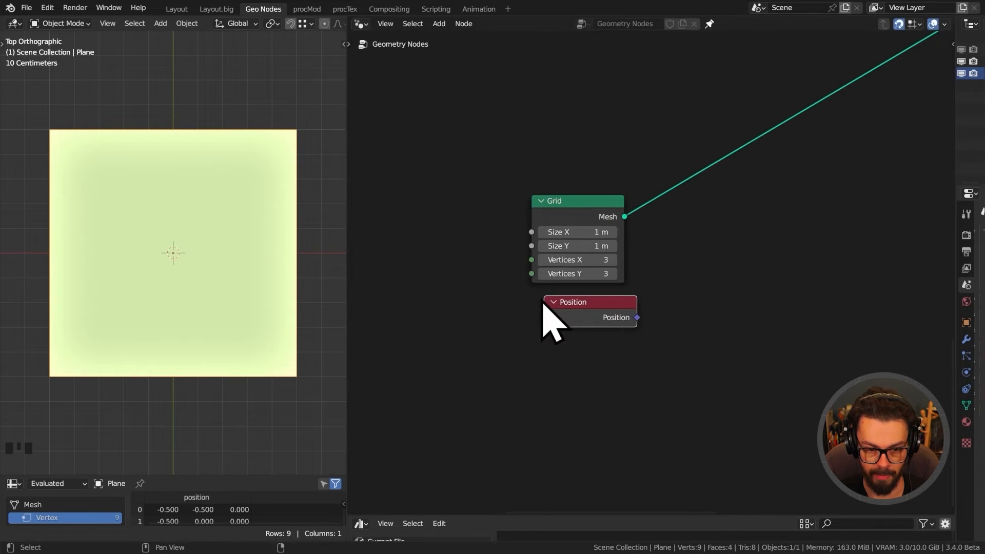
{"action": "left_click", "coordinate": [586, 311]}
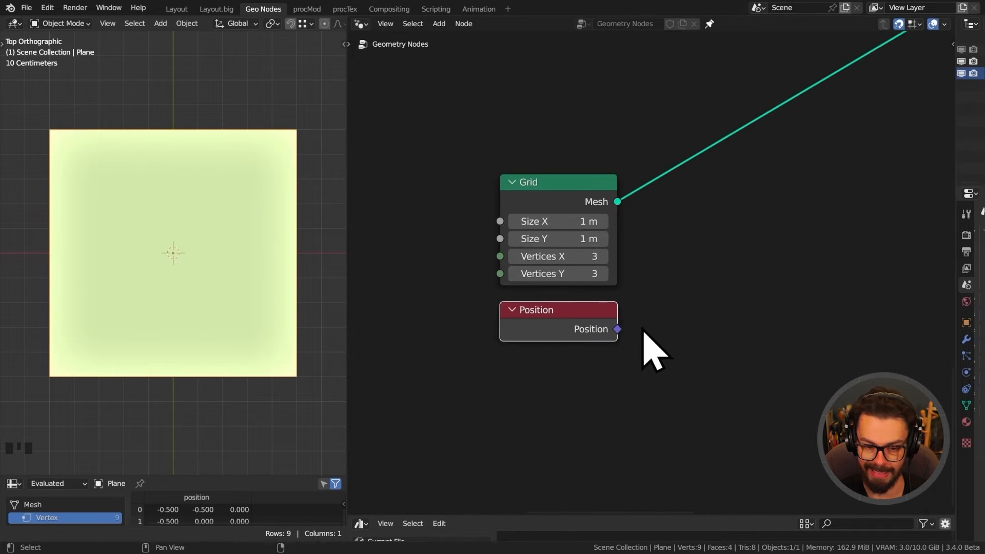
Add a Separate XYZ node fed by the Position output and place it below the Position node.
{"action": "scroll", "coordinate": [643, 334], "scroll_direction": "up", "scroll_amount": 1}
{"action": "left_click_drag", "start_coordinate": [601, 306], "coordinate": [764, 257]}
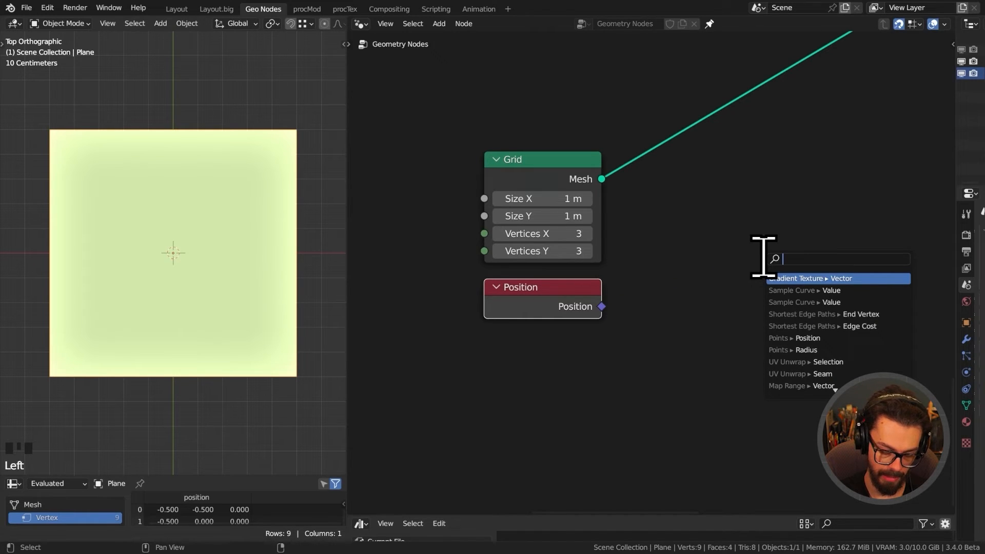
{"action": "type", "text": "sep"}
{"action": "key", "text": "Return"}
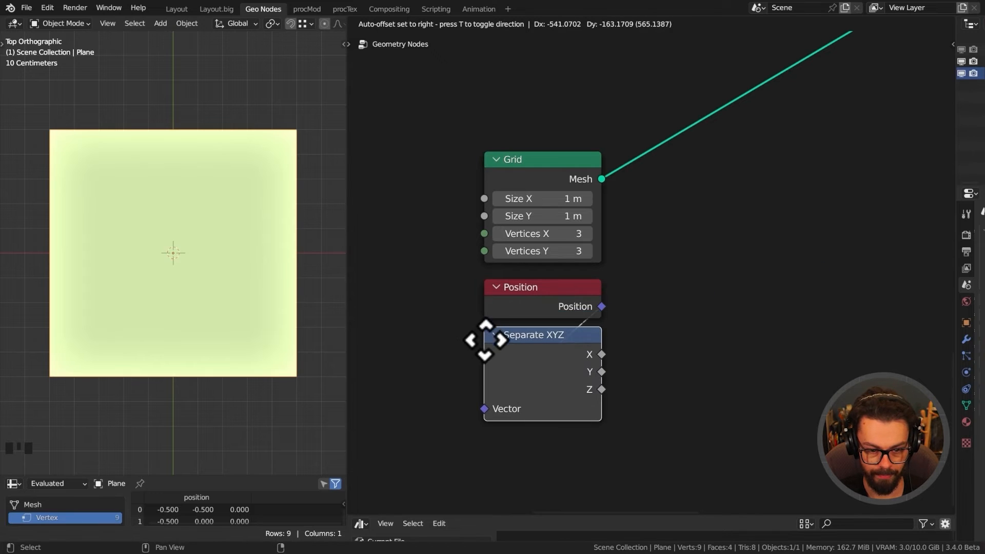
{"action": "left_click", "coordinate": [484, 339]}
Preview the Grid mesh with the Separate XYZ X value in a Viewer node, placing the Viewer beside them.
{"action": "left_click", "coordinate": [568, 180], "text": "ctrl+shift"}
{"action": "left_click", "coordinate": [544, 354], "text": "ctrl+shift"}
{"action": "left_click_drag", "start_coordinate": [762, 184], "coordinate": [856, 229]}
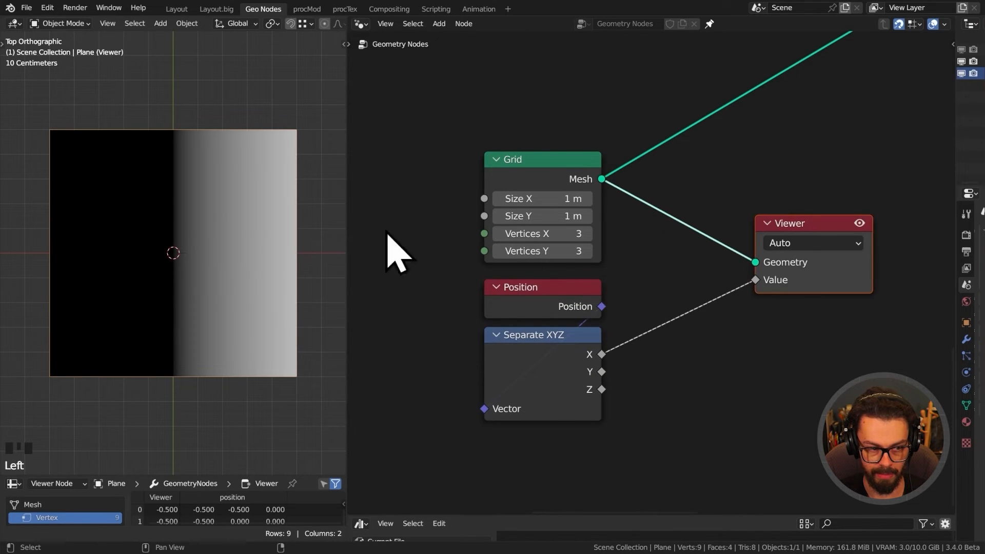
{"action": "middle_click_drag", "start_coordinate": [681, 286], "coordinate": [581, 274]}
{"action": "scroll", "coordinate": [585, 261], "scroll_direction": "down", "scroll_amount": 1}
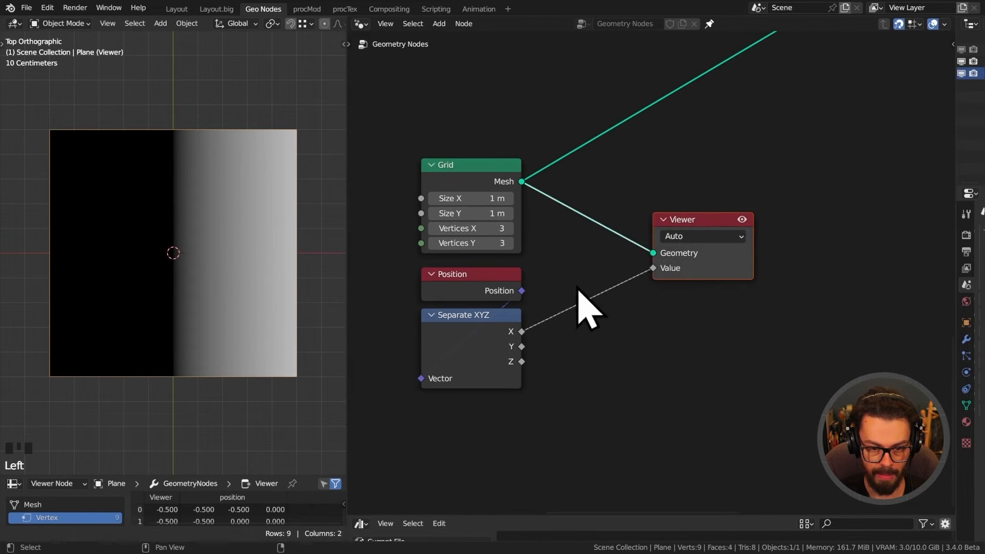
Move the Viewer farther from the Grid node and set the Grid's Vertices X and Vertices Y to 100.
{"action": "left_click_drag", "start_coordinate": [708, 221], "coordinate": [804, 220]}
{"action": "middle_click_drag", "start_coordinate": [619, 283], "coordinate": [650, 264]}
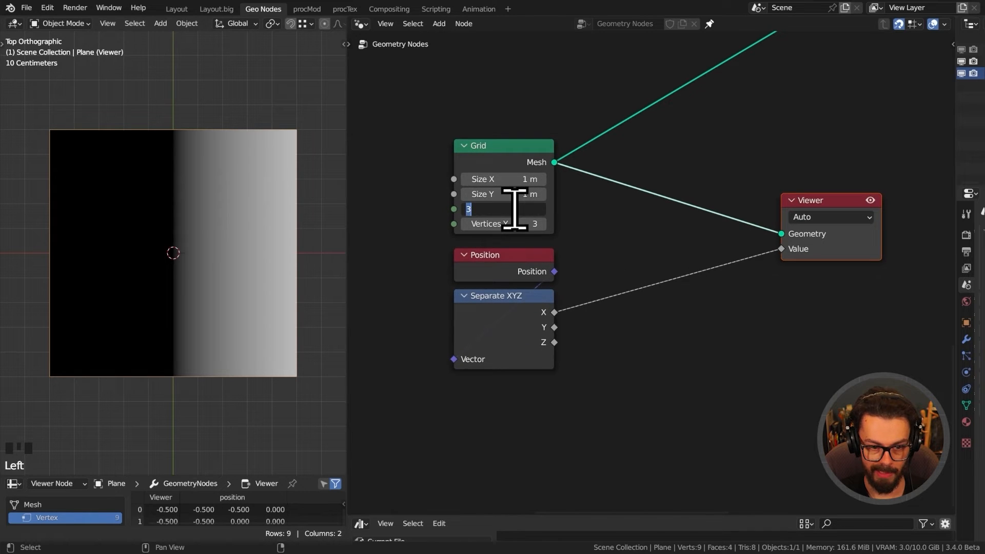
{"action": "key", "text": "Return"}
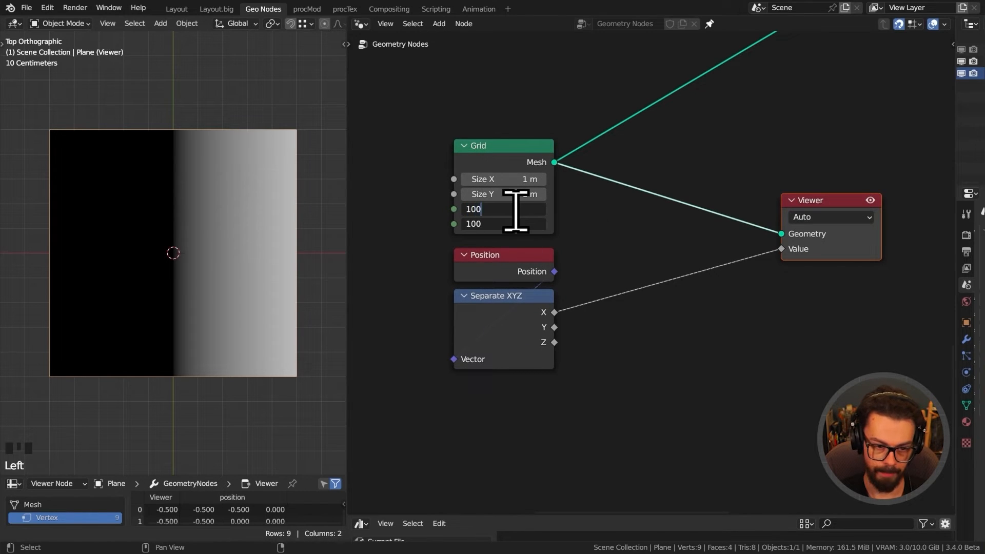
{"action": "key", "text": "Return"}
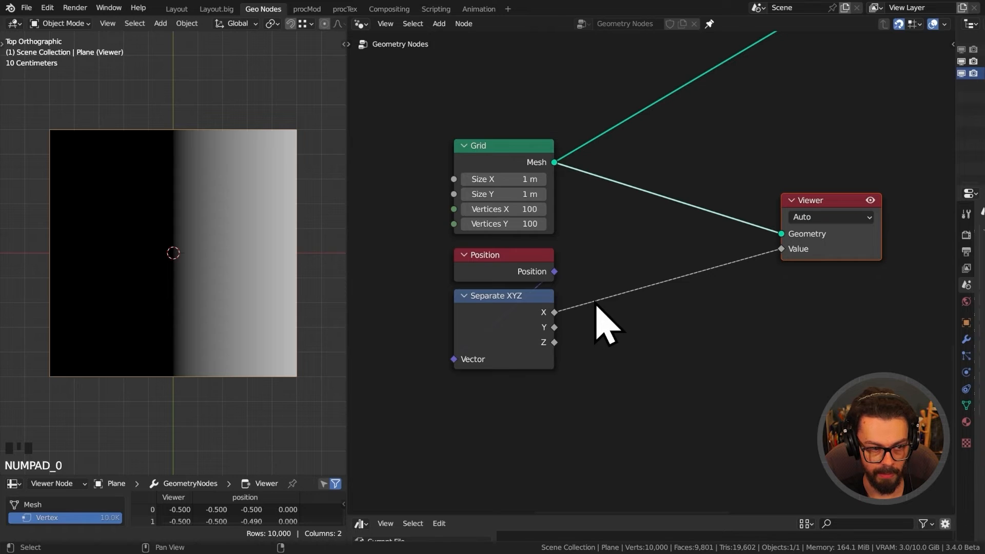
Add an Attribute Statistic node fed by the Grid mesh, using the Separate XYZ X value as its attribute.
{"action": "key", "text": "shift+a"}
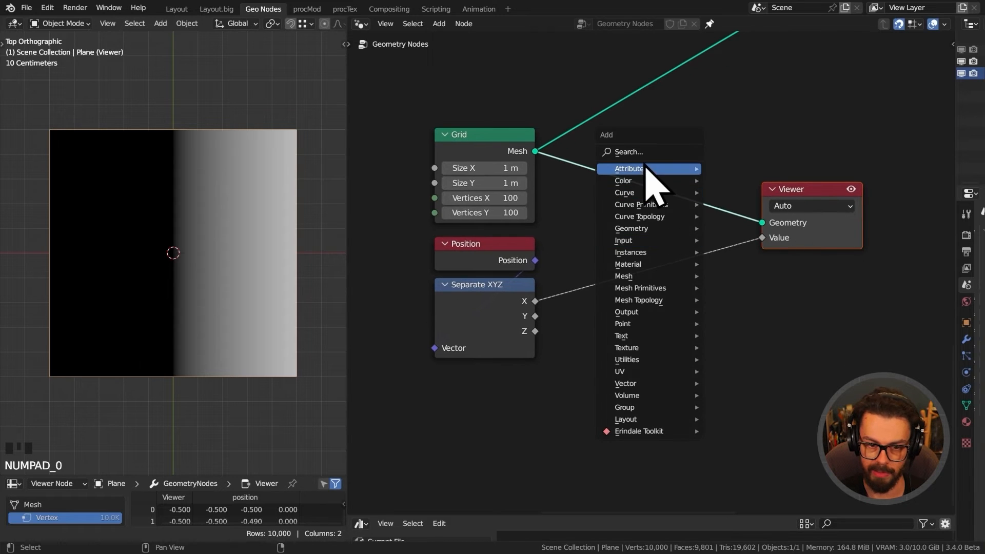
{"action": "mouse_move", "coordinate": [647, 170]}
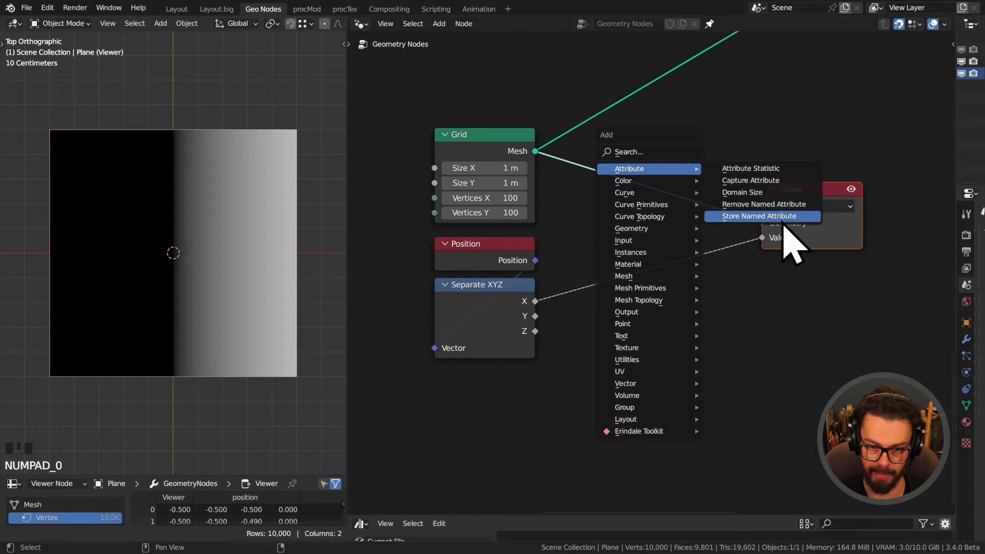
{"action": "left_click", "coordinate": [783, 170]}
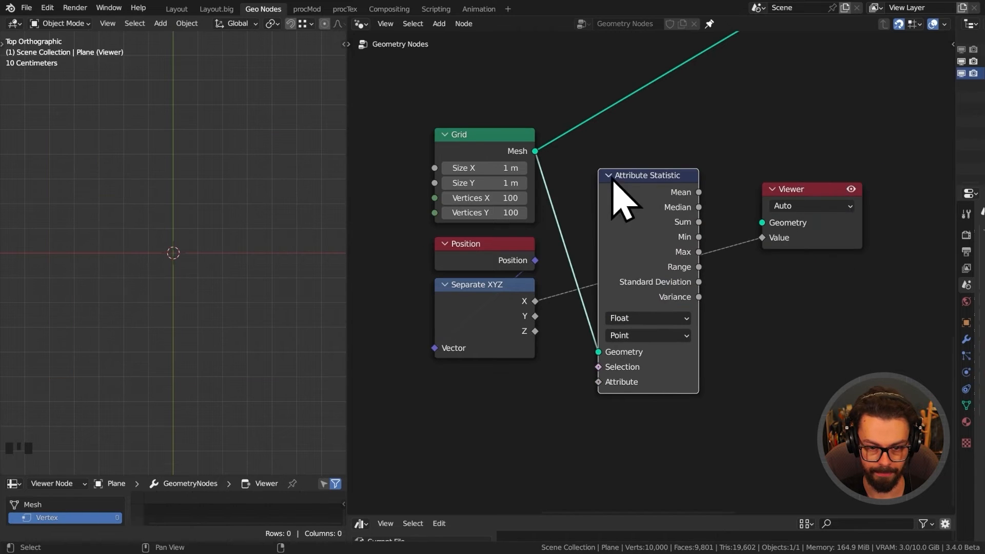
{"action": "left_click", "coordinate": [613, 180]}
{"action": "left_click_drag", "start_coordinate": [535, 301], "coordinate": [597, 381]}
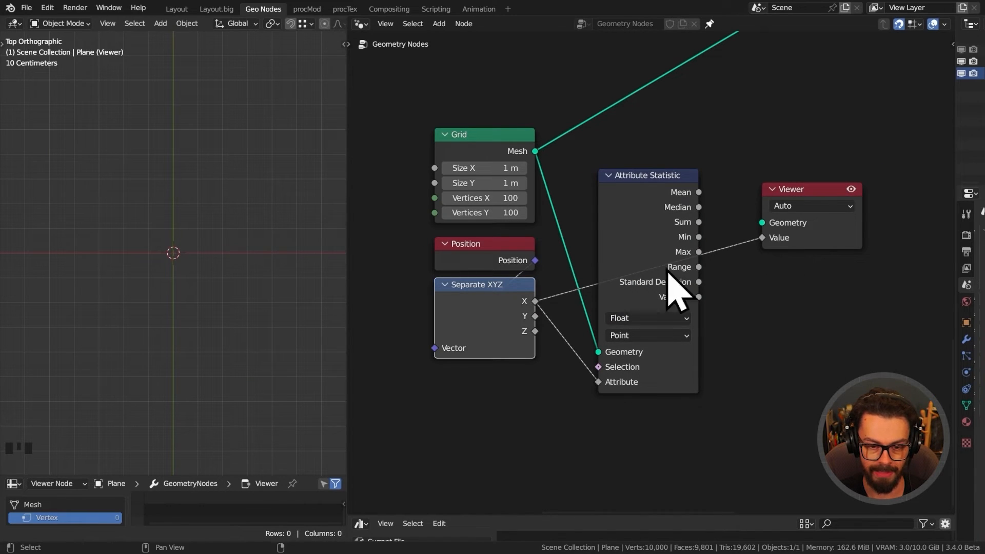
Make room before the Viewer and insert a Map Range node between the Separate XYZ X output and the Viewer's value.
{"action": "left_click_drag", "start_coordinate": [716, 179], "coordinate": [819, 280]}
{"action": "key", "text": "g"}
{"action": "left_click", "coordinate": [880, 290]}
{"action": "key", "text": "q"}
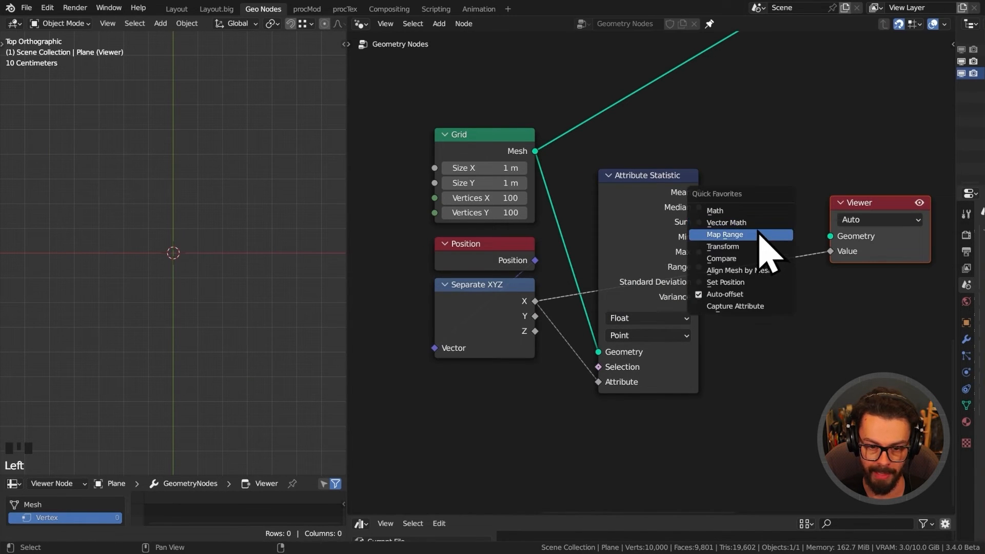
{"action": "left_click", "coordinate": [758, 234]}
{"action": "left_click", "coordinate": [653, 263]}
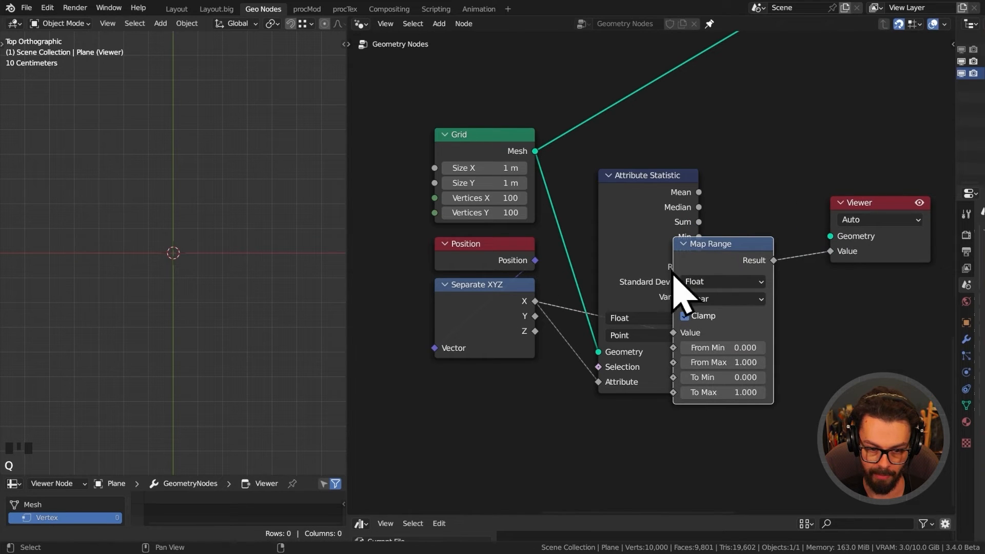
Connect the Attribute Statistic Min and Max to Map Range's From Min and From Max, and hide the statistic node's unused sockets.
{"action": "left_click_drag", "start_coordinate": [748, 188], "coordinate": [835, 279]}
{"action": "key", "text": "g"}
{"action": "left_click", "coordinate": [909, 255]}
{"action": "left_click_drag", "start_coordinate": [699, 238], "coordinate": [775, 335]}
{"action": "left_click", "coordinate": [644, 218]}
{"action": "key", "text": "ctrl+h"}
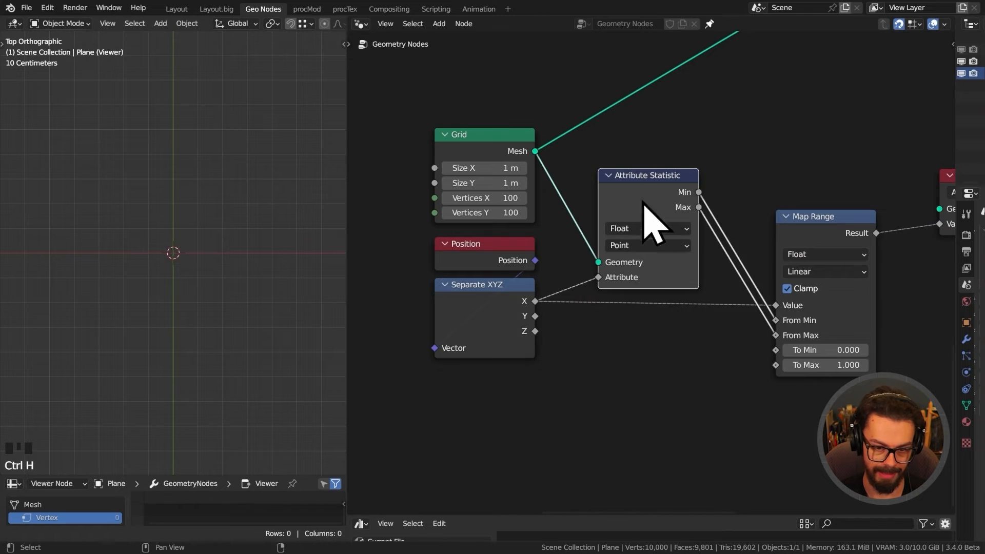
Lower the Attribute Statistic node below the X link and bring the Map Range node closer to it.
{"action": "key", "text": "g"}
{"action": "left_click", "coordinate": [637, 333]}
{"action": "left_click_drag", "start_coordinate": [741, 225], "coordinate": [868, 369]}
{"action": "key", "text": "g"}
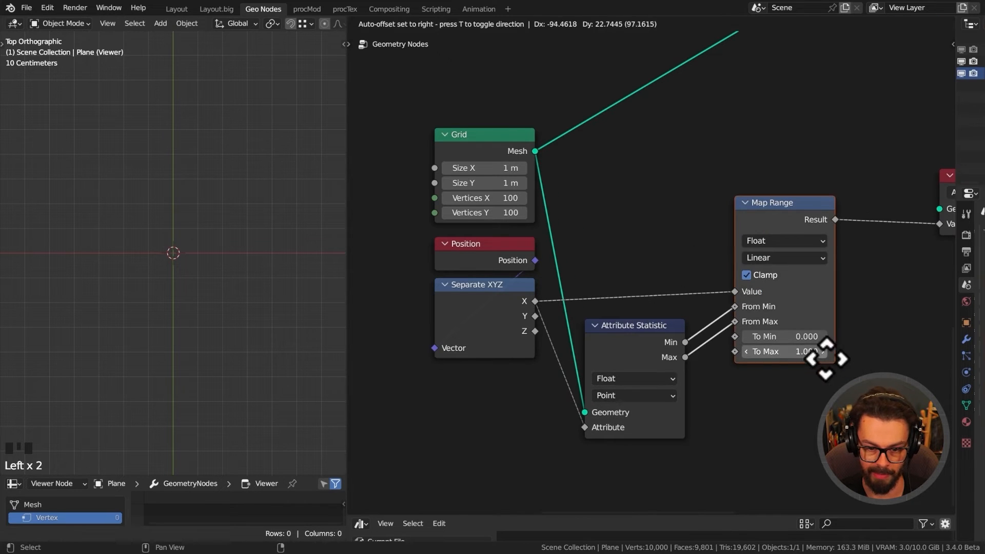
{"action": "left_click", "coordinate": [826, 359]}
Preview the Grid mesh with the Map Range result in the Viewer and set the Grid's Size X to 2 m.
{"action": "middle_click_drag", "start_coordinate": [736, 208], "coordinate": [676, 221]}
{"action": "left_click", "coordinate": [472, 148], "text": "ctrl+shift"}
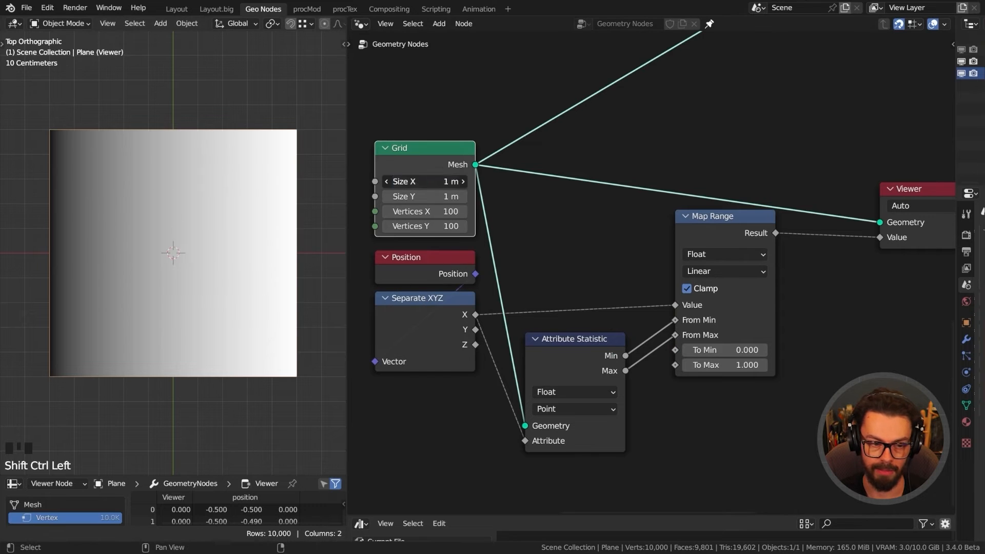
{"action": "type", "text": "2"}
{"action": "key", "text": "Return"}
{"action": "scroll", "coordinate": [99, 220], "scroll_direction": "down", "scroll_amount": 5}
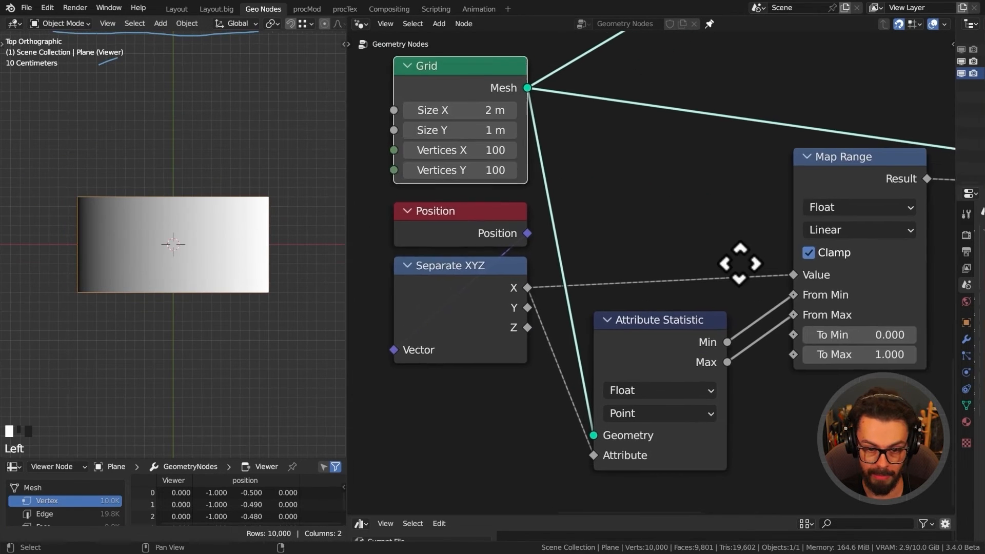
Change the Map Range node's interpolation type to Stepped Linear.
{"action": "middle_click_drag", "start_coordinate": [740, 264], "coordinate": [635, 274]}
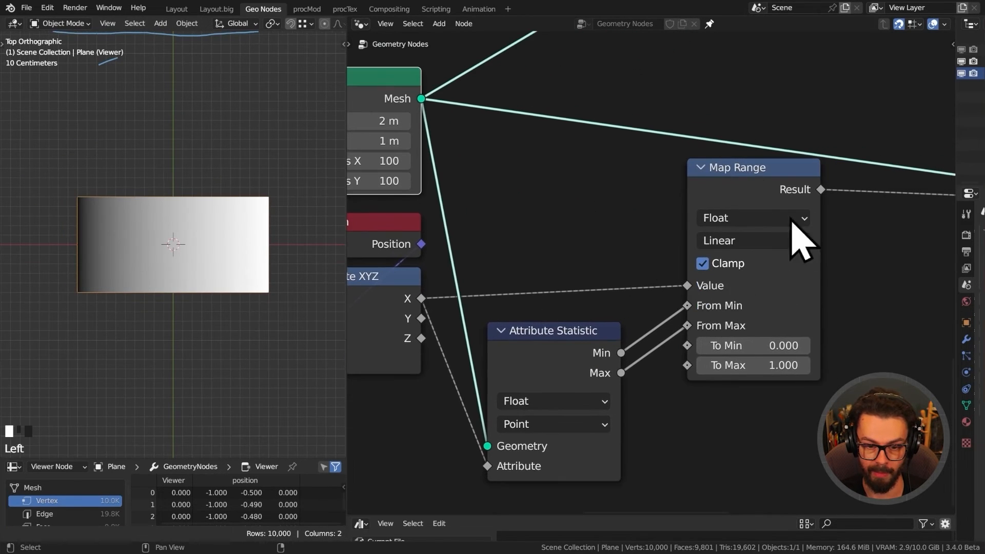
{"action": "middle_click_drag", "start_coordinate": [760, 267], "coordinate": [758, 267]}
{"action": "left_click", "coordinate": [758, 241]}
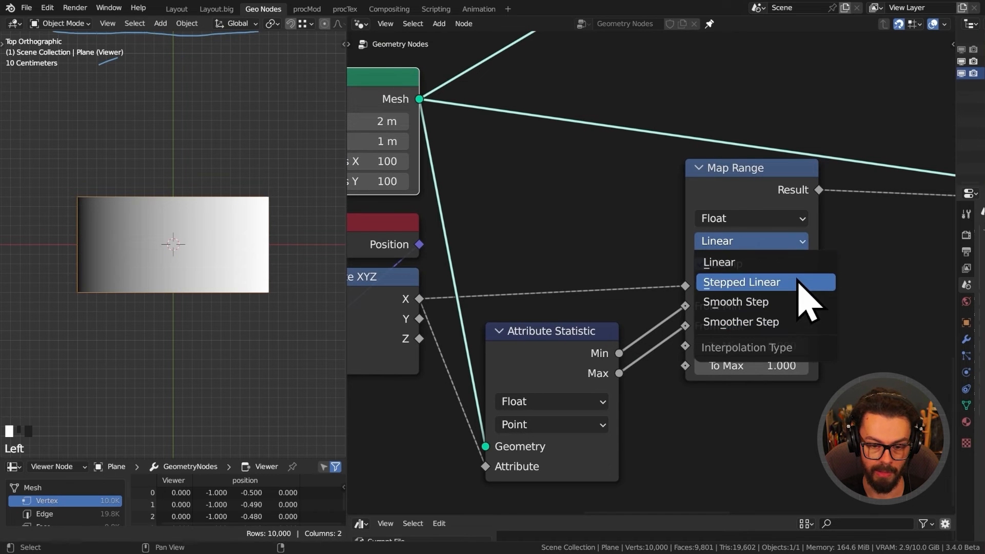
{"action": "left_click", "coordinate": [808, 303]}
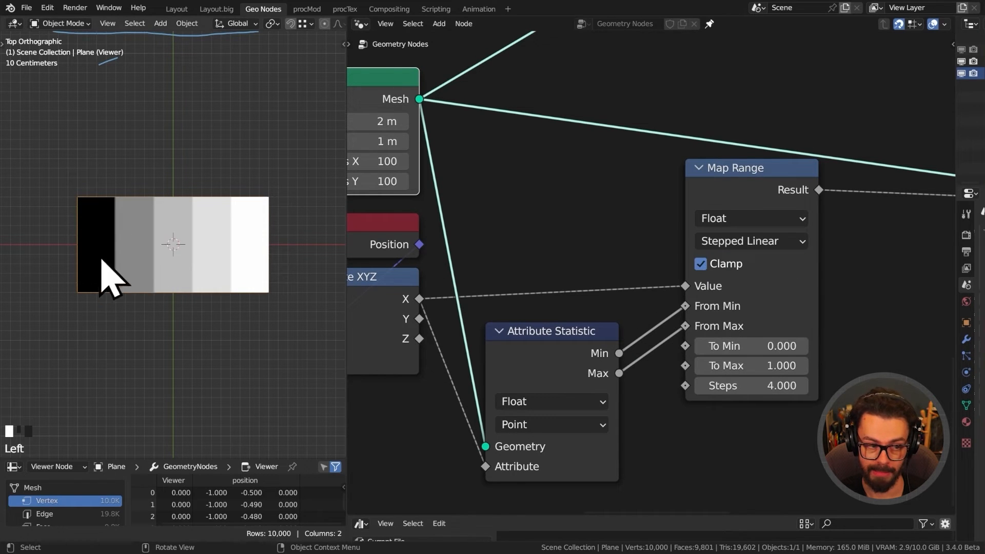
Set the Map Range node's To Max to 4.
{"action": "scroll", "coordinate": [145, 285], "scroll_direction": "up", "scroll_amount": 3}
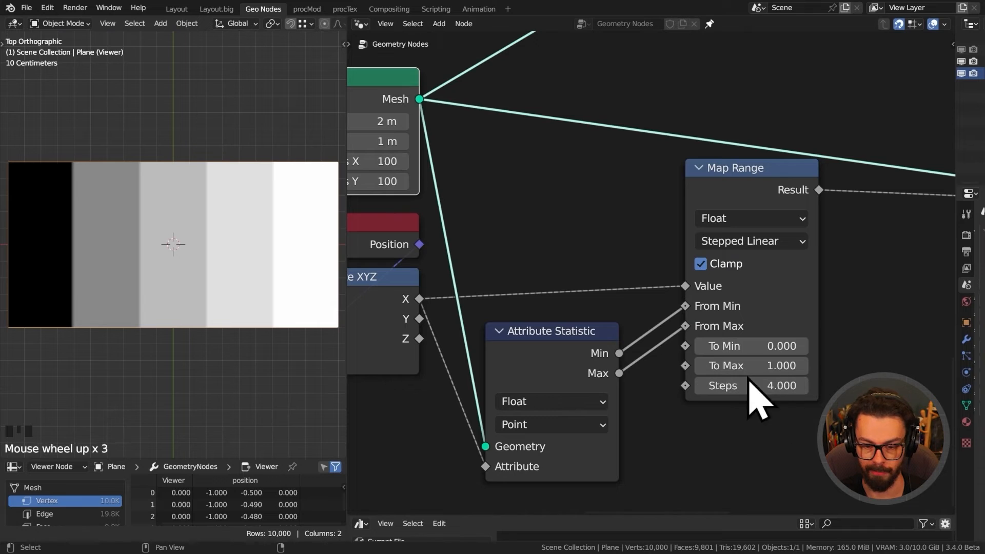
{"action": "double_click", "coordinate": [728, 365]}
{"action": "type", "text": "4"}
{"action": "left_click", "coordinate": [509, 226]}
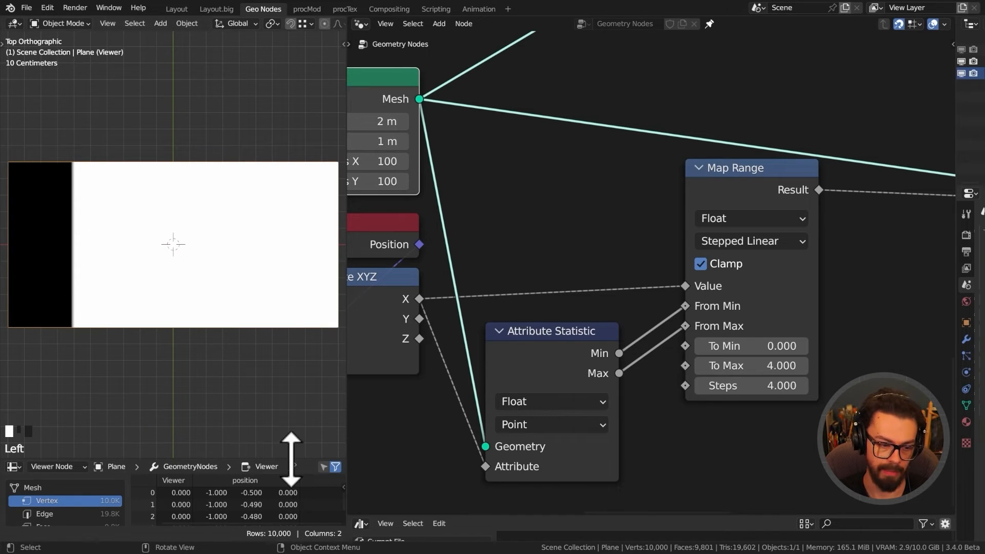
Enlarge the spreadsheet and inspect the Viewer values down to the last vertex row.
{"action": "left_click_drag", "start_coordinate": [291, 459], "coordinate": [270, 311]}
{"action": "scroll", "coordinate": [308, 377], "scroll_direction": "down", "scroll_amount": 10}
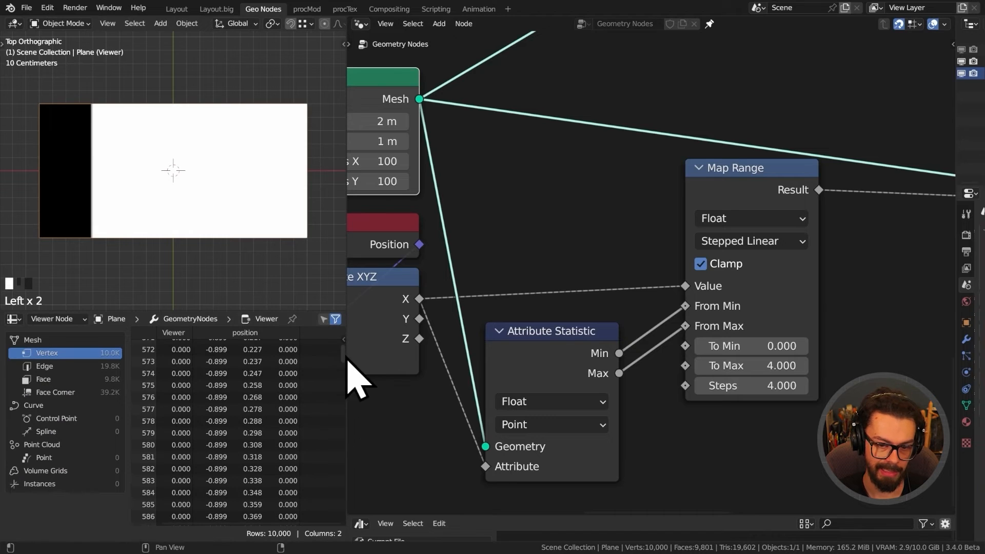
{"action": "left_click_drag", "start_coordinate": [346, 359], "coordinate": [351, 403]}
{"action": "left_click_drag", "start_coordinate": [347, 355], "coordinate": [341, 539]}
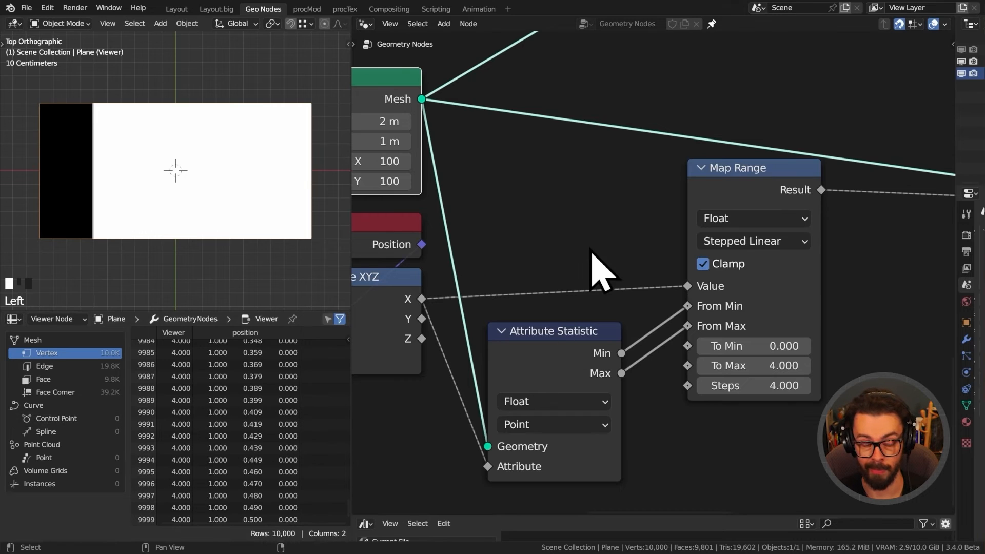
Rearrange the Map Range and Attribute Statistic nodes compactly below the link from the Grid to the Viewer.
{"action": "scroll", "coordinate": [570, 320], "scroll_direction": "down", "scroll_amount": 3}
{"action": "left_click_drag", "start_coordinate": [550, 236], "coordinate": [700, 278]}
{"action": "key", "text": "g"}
{"action": "left_click", "coordinate": [685, 378]}
{"action": "key", "text": "g"}
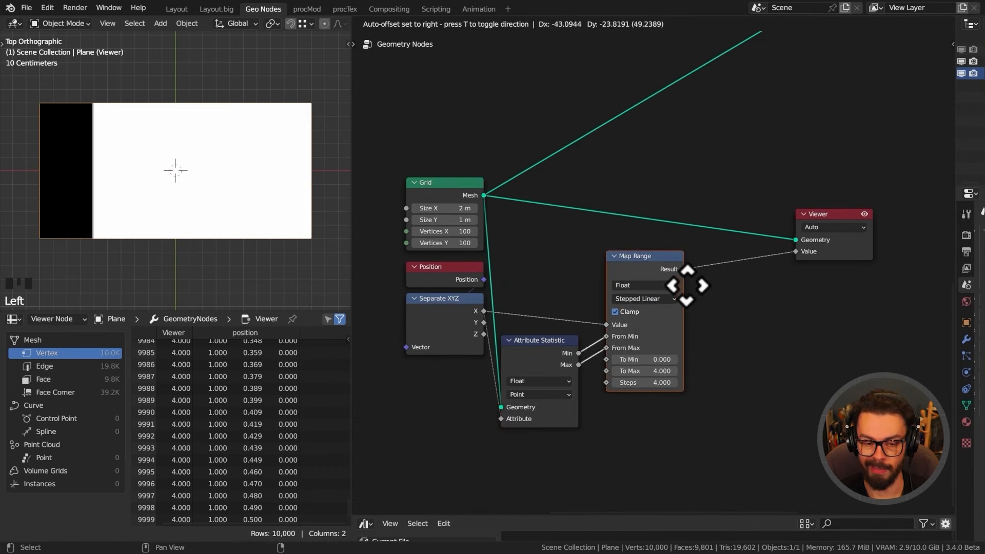
{"action": "left_click", "coordinate": [667, 274]}
{"action": "left_click_drag", "start_coordinate": [621, 252], "coordinate": [632, 254]}
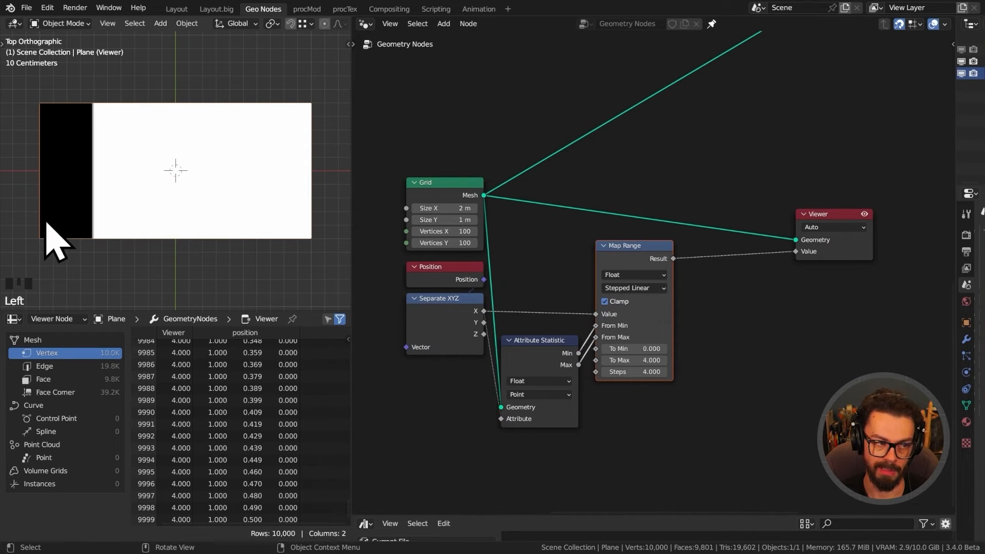
Add the Bounding Box Instances group node below the Viewer and widen it to show its full name.
{"action": "middle_click_drag", "start_coordinate": [48, 225], "coordinate": [15, 196]}
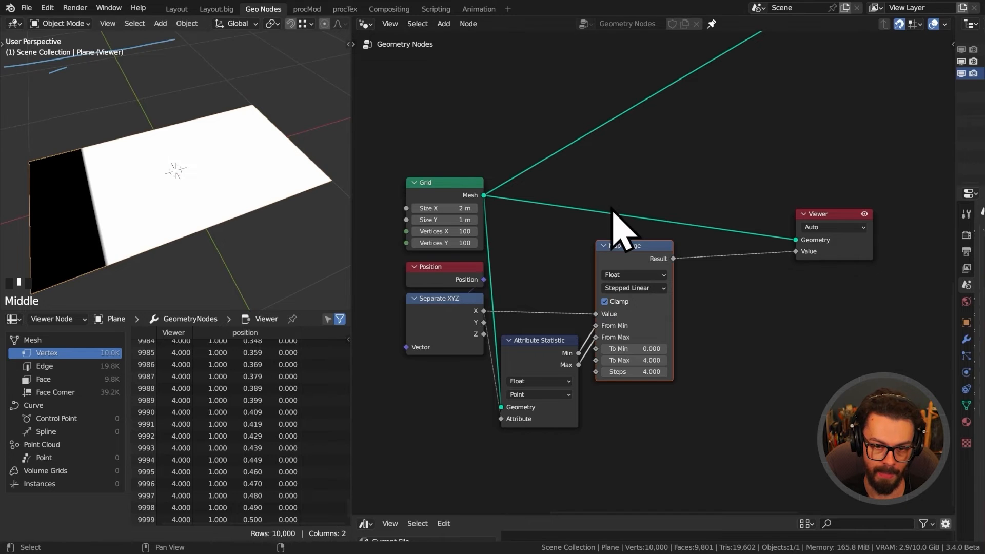
{"action": "middle_click_drag", "start_coordinate": [803, 190], "coordinate": [668, 183]}
{"action": "key", "text": "shift+a"}
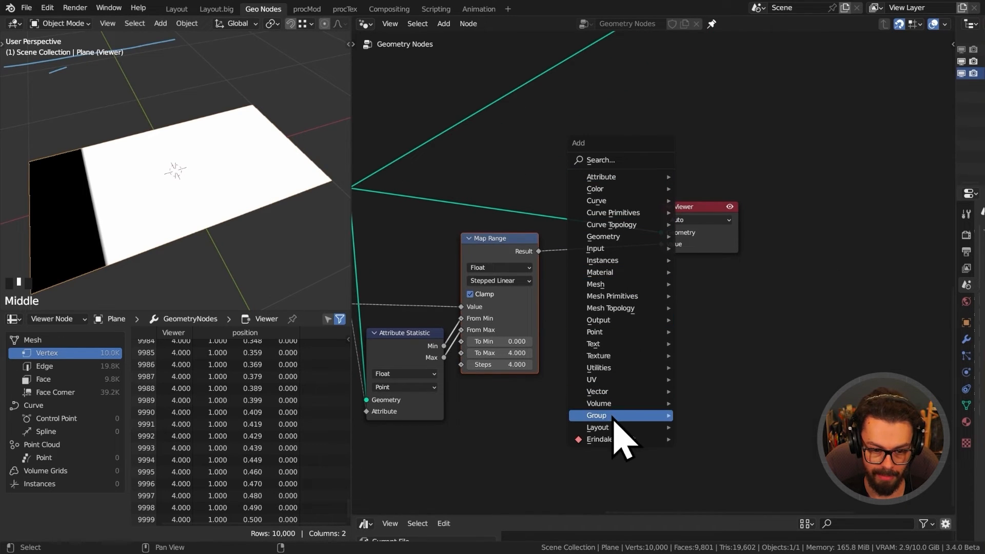
{"action": "mouse_move", "coordinate": [621, 417]}
{"action": "left_click", "coordinate": [789, 485]}
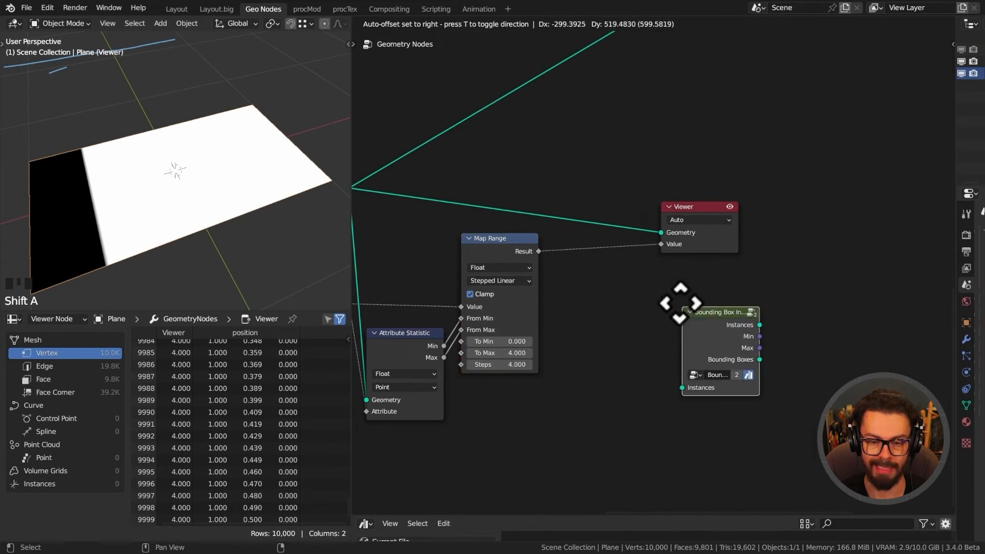
{"action": "left_click", "coordinate": [641, 338]}
{"action": "scroll", "coordinate": [656, 277], "scroll_direction": "up", "scroll_amount": 3}
{"action": "middle_click_drag", "start_coordinate": [745, 353], "coordinate": [659, 268]}
{"action": "left_click_drag", "start_coordinate": [657, 275], "coordinate": [836, 277]}
Make the Bounding Box Instances group a single-user copy and rename it Bounding Box Group Index.
{"action": "middle_click_drag", "start_coordinate": [771, 344], "coordinate": [733, 345]}
{"action": "scroll", "coordinate": [744, 367], "scroll_direction": "up", "scroll_amount": 1}
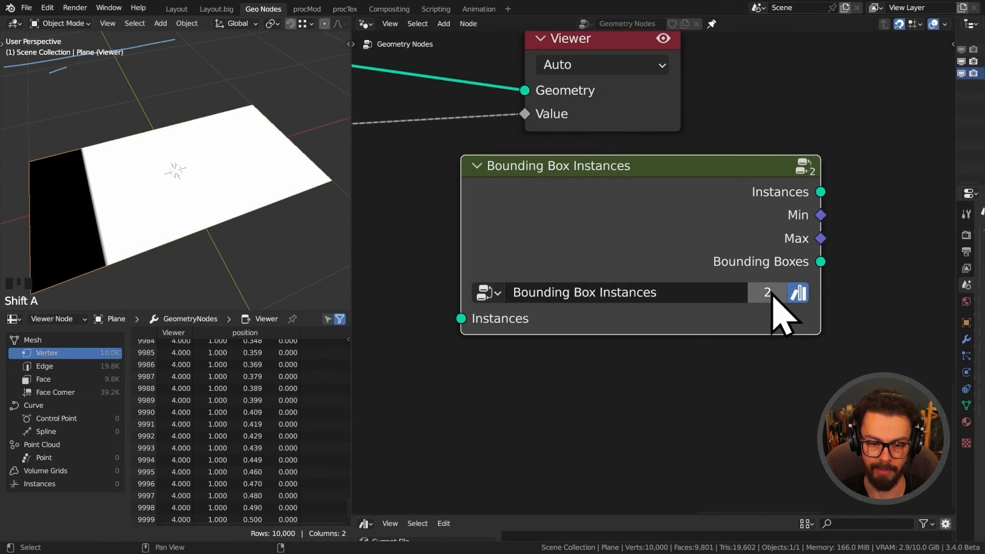
{"action": "left_click", "coordinate": [769, 293]}
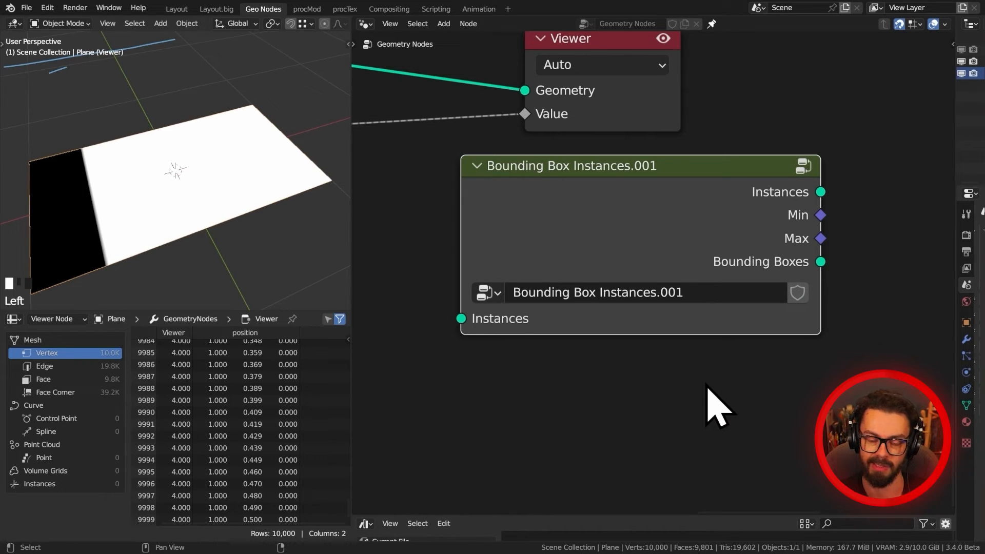
{"action": "left_click", "coordinate": [600, 295]}
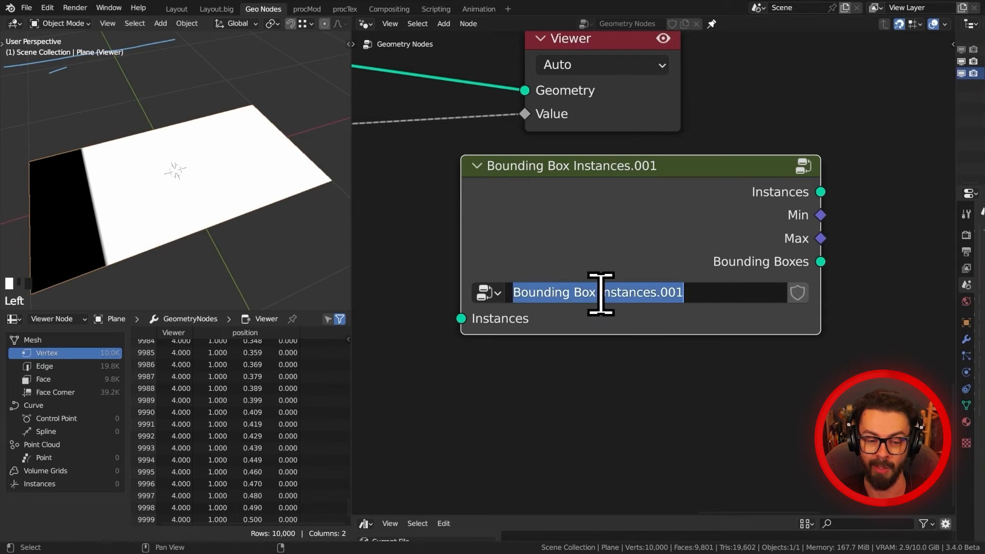
{"action": "left_click_drag", "start_coordinate": [600, 295], "coordinate": [769, 303]}
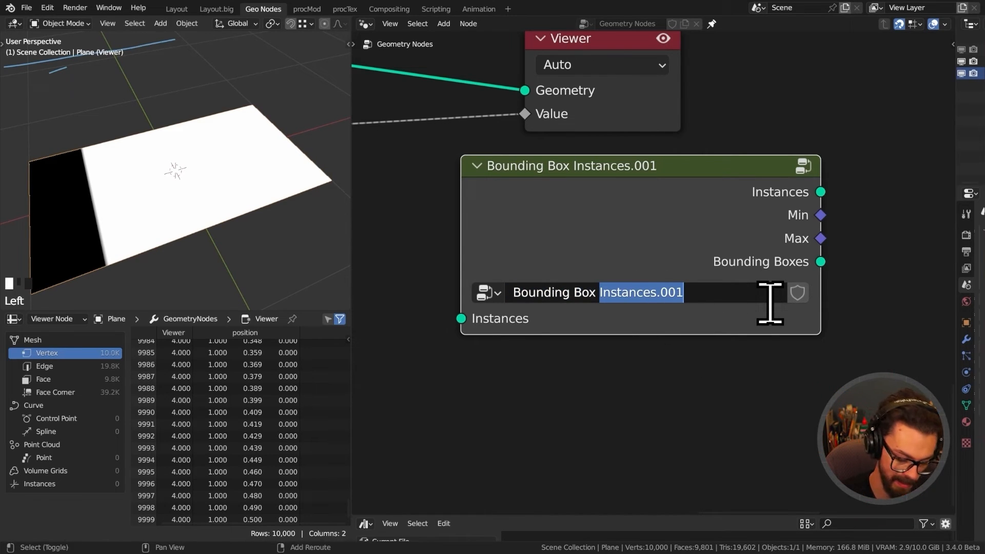
{"action": "type", "text": "Gr"}
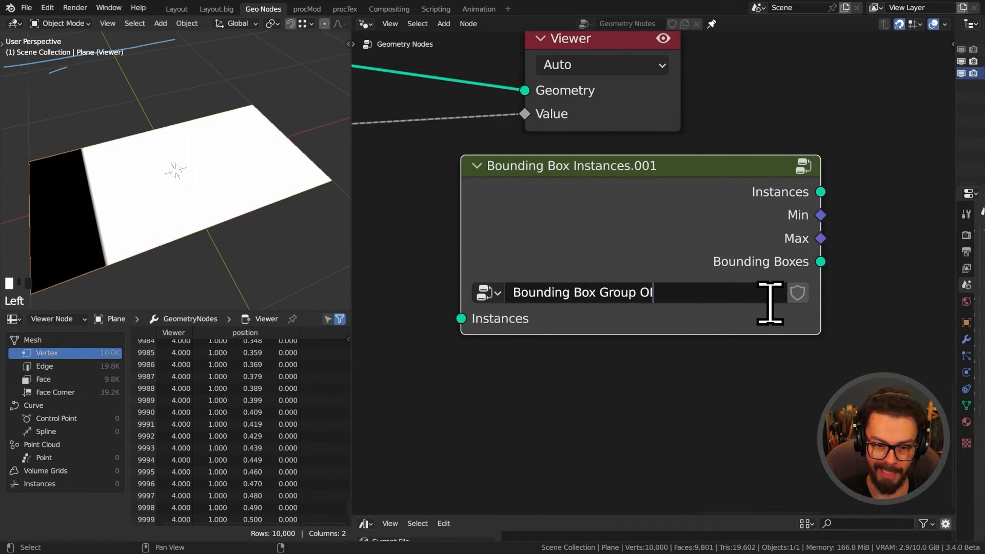
{"action": "type", "text": "oup Index"}
{"action": "key", "text": "Return"}
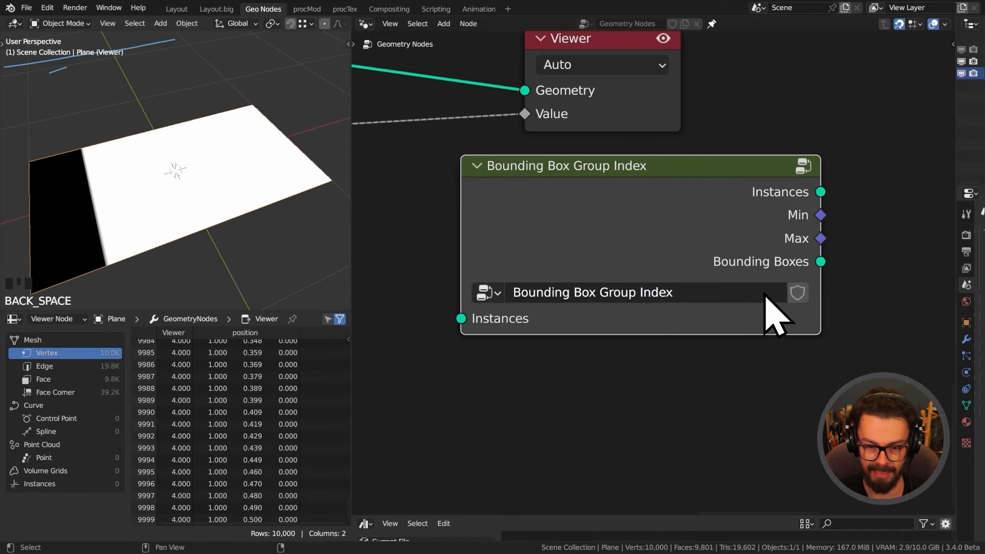
Mark the Bounding Box Group Index group as an asset and insert its node between the Grid mesh and the Viewer's geometry.
{"action": "right_click", "coordinate": [763, 292]}
{"action": "left_click", "coordinate": [749, 340]}
{"action": "scroll", "coordinate": [583, 215], "scroll_direction": "down", "scroll_amount": 3}
{"action": "middle_click_drag", "start_coordinate": [584, 216], "coordinate": [648, 305]}
{"action": "left_click_drag", "start_coordinate": [658, 167], "coordinate": [827, 151]}
{"action": "left_click_drag", "start_coordinate": [699, 300], "coordinate": [638, 147]}
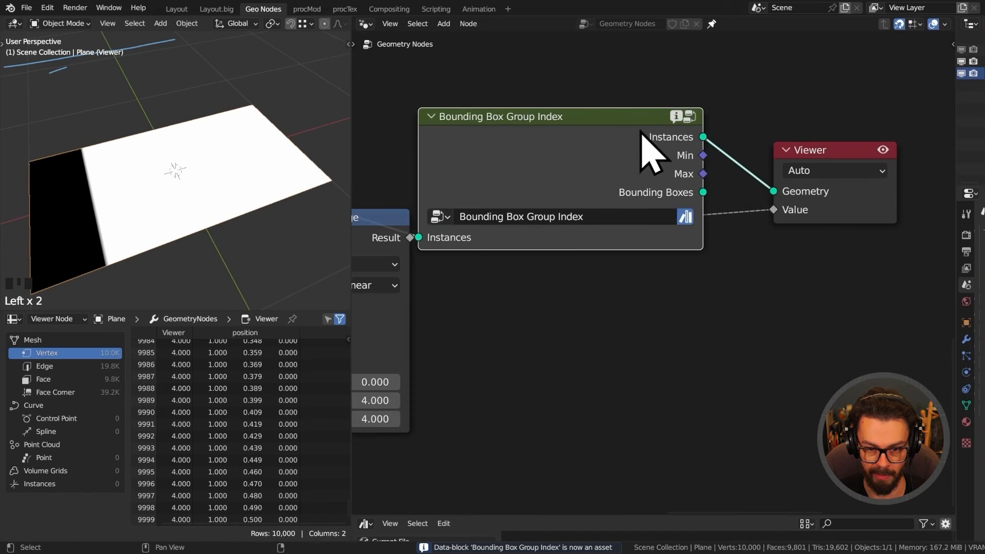
{"action": "middle_click_drag", "start_coordinate": [640, 131], "coordinate": [689, 226]}
{"action": "left_click_drag", "start_coordinate": [689, 221], "coordinate": [688, 141]}
{"action": "middle_click_drag", "start_coordinate": [560, 204], "coordinate": [612, 224]}
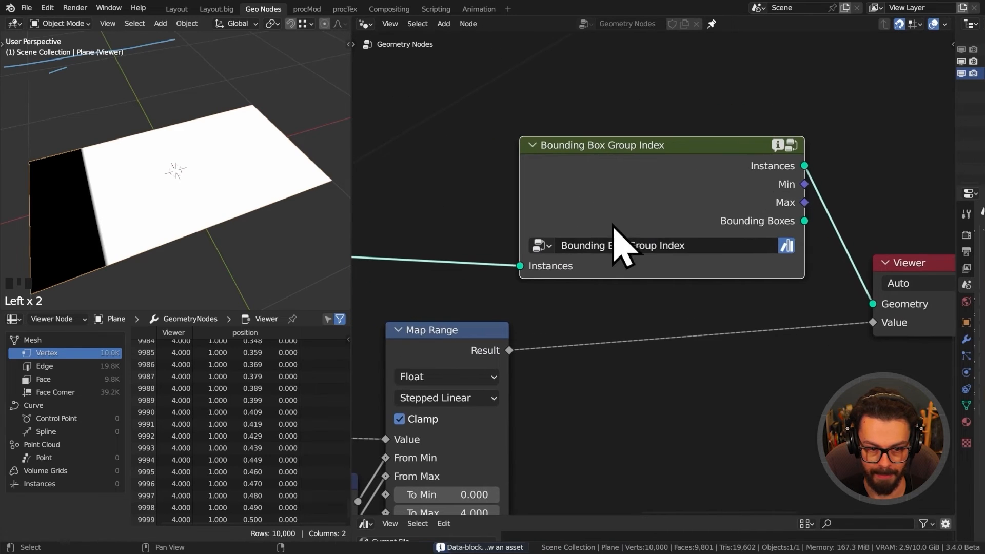
Open the Bounding Box Group Index group and rename its Instances input and Instances output to Geometry.
{"action": "key", "text": "Tab"}
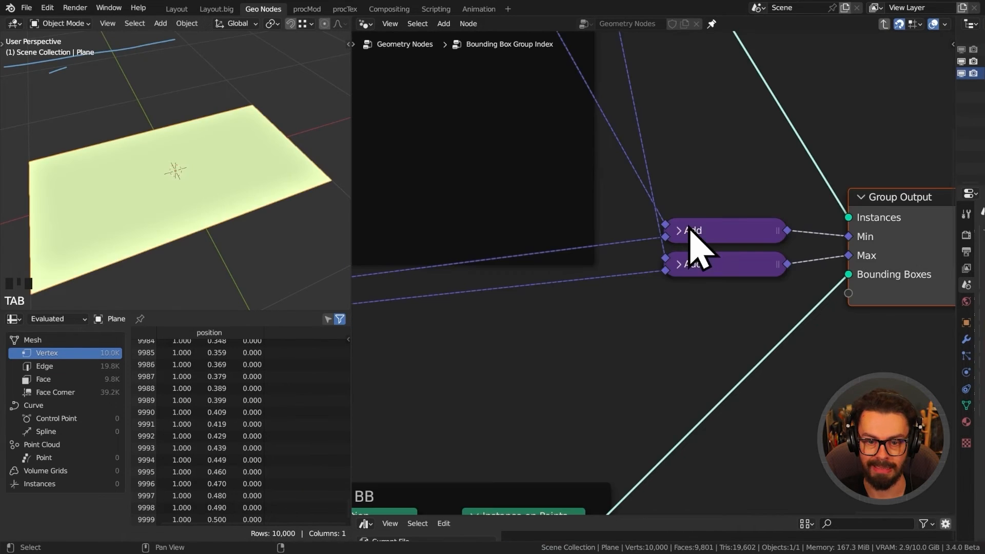
{"action": "key", "text": "n"}
{"action": "double_click", "coordinate": [881, 61]}
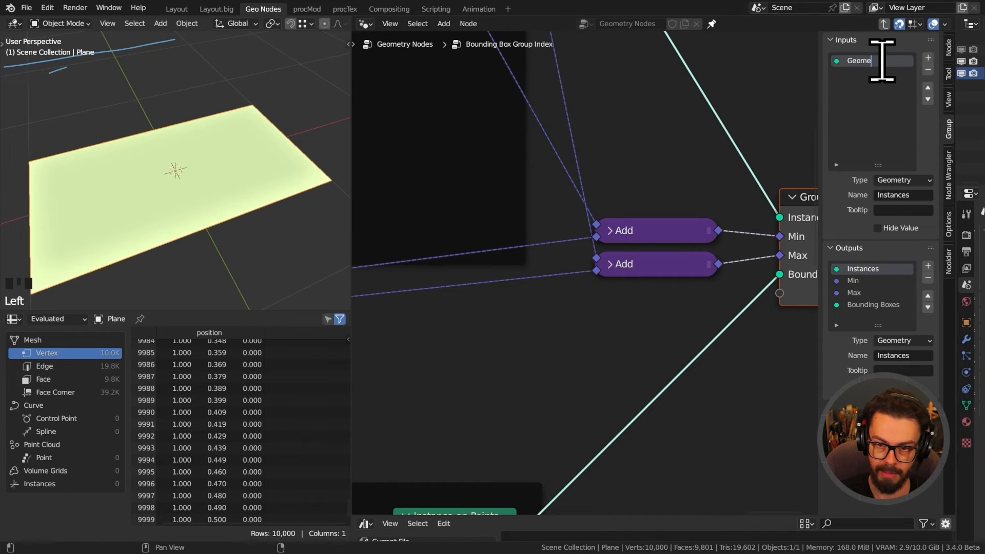
{"action": "key", "text": "Return"}
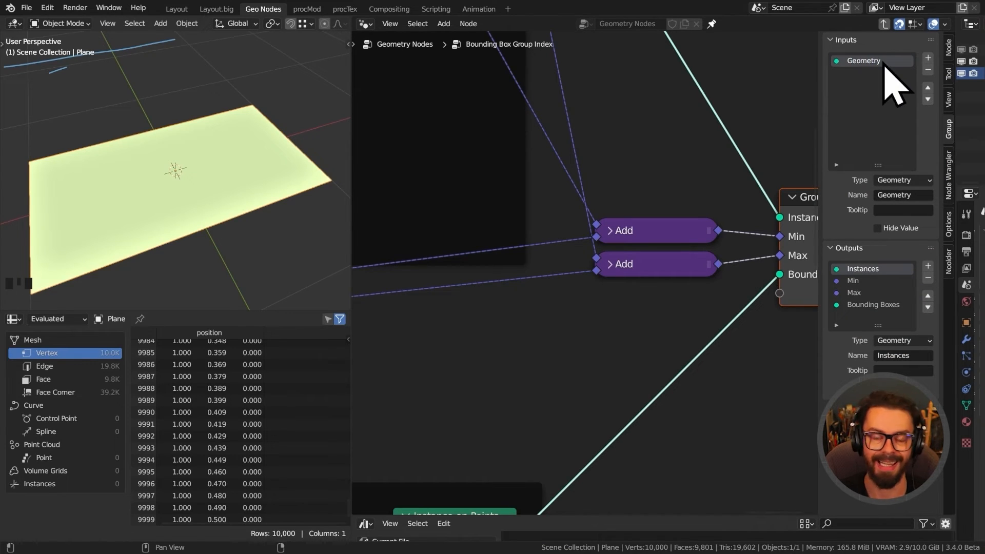
{"action": "double_click", "coordinate": [880, 269]}
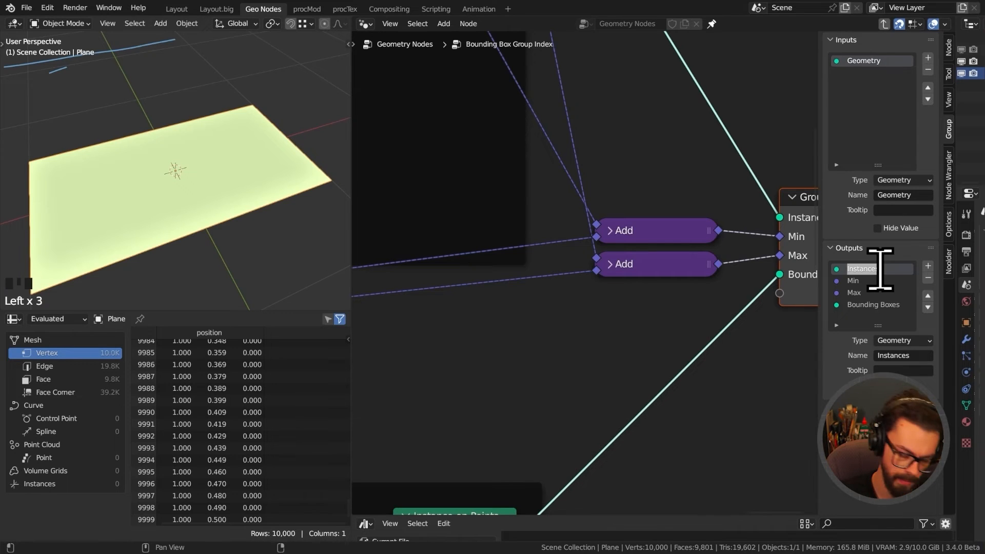
{"action": "type", "text": "Geometry"}
{"action": "key", "text": "Return"}
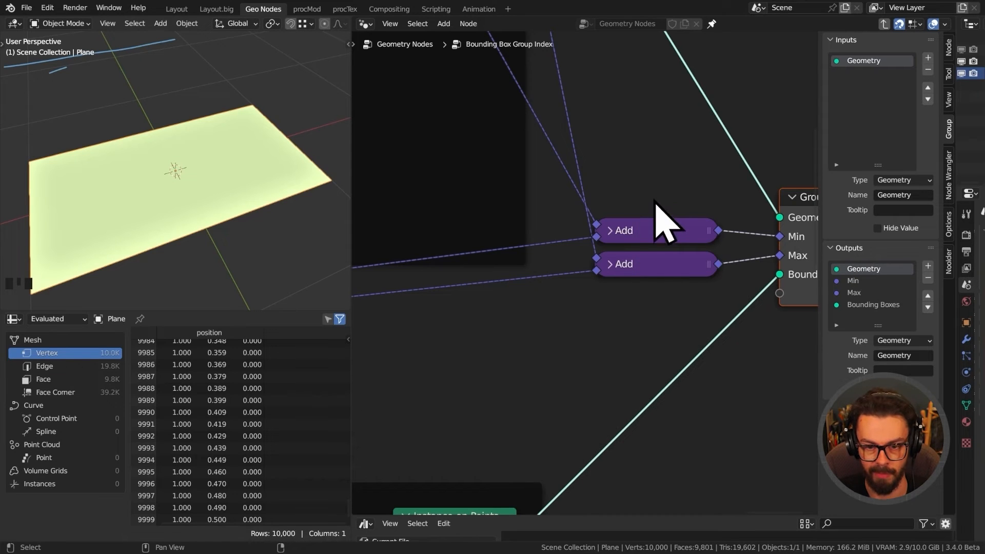
Delete the node cluster above the BB frame that feeds the Group Output's Geometry and the two Add nodes.
{"action": "key", "text": "n"}
{"action": "scroll", "coordinate": [641, 241], "scroll_direction": "down", "scroll_amount": 8}
{"action": "scroll", "coordinate": [576, 229], "scroll_direction": "down", "scroll_amount": 5}
{"action": "middle_click_drag", "start_coordinate": [536, 222], "coordinate": [594, 222]}
{"action": "left_click_drag", "start_coordinate": [674, 175], "coordinate": [776, 272]}
{"action": "left_click_drag", "start_coordinate": [698, 250], "coordinate": [765, 278]}
{"action": "middle_click_drag", "start_coordinate": [678, 222], "coordinate": [687, 275]}
{"action": "scroll", "coordinate": [682, 253], "scroll_direction": "up", "scroll_amount": 5}
{"action": "left_click_drag", "start_coordinate": [465, 65], "coordinate": [732, 301]}
{"action": "key", "text": "x"}
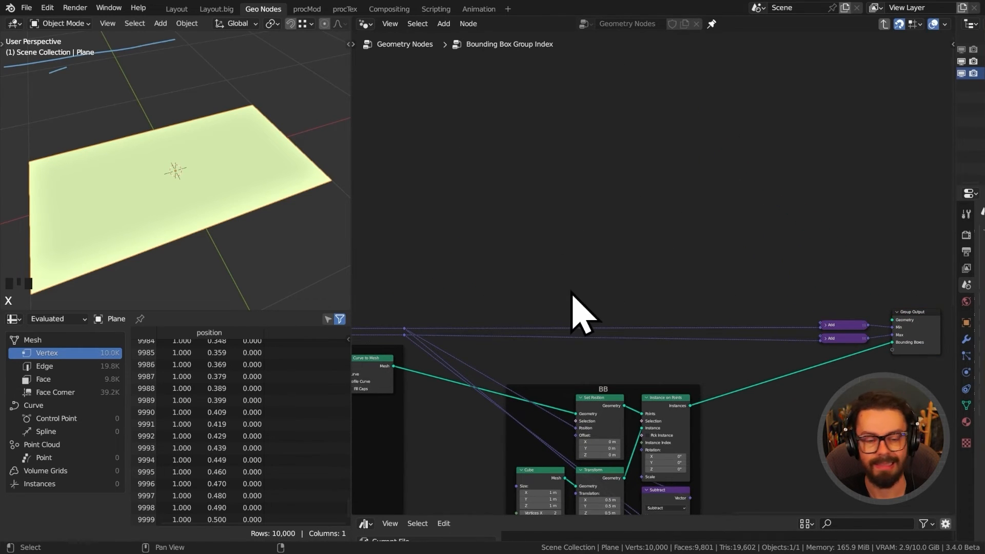
Remove the Realize Instances node from the Transform Meshes to Axis Data frame while keeping its geometry links connected.
{"action": "middle_click_drag", "start_coordinate": [577, 307], "coordinate": [687, 259]}
{"action": "scroll", "coordinate": [765, 220], "scroll_direction": "up", "scroll_amount": 2}
{"action": "middle_click_drag", "start_coordinate": [765, 220], "coordinate": [723, 187]}
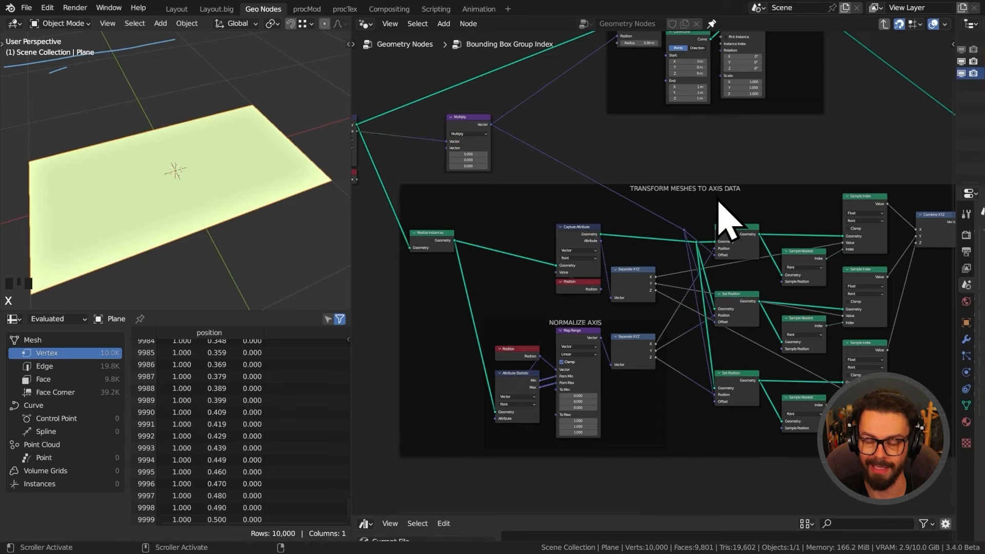
{"action": "middle_click_drag", "start_coordinate": [436, 230], "coordinate": [678, 215]}
{"action": "scroll", "coordinate": [677, 216], "scroll_direction": "up", "scroll_amount": 6}
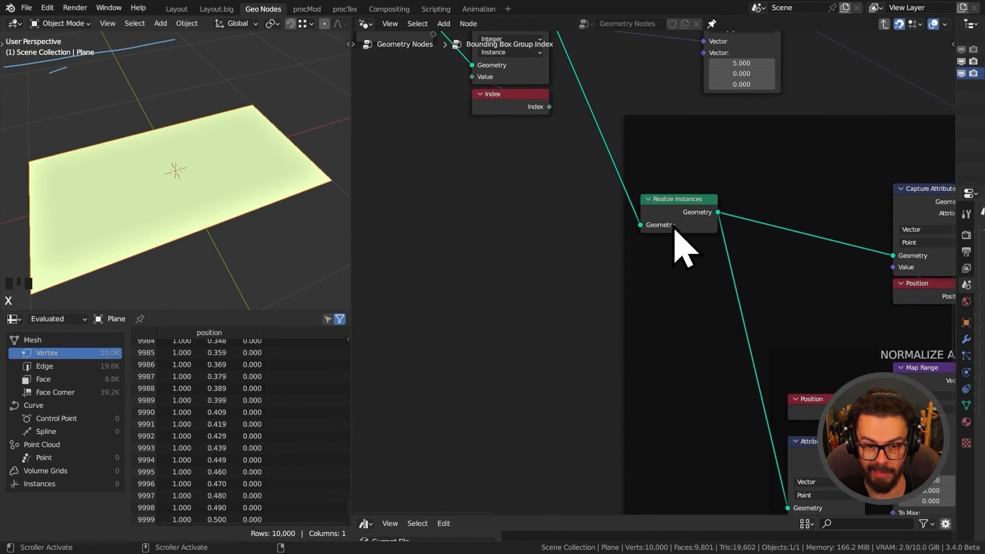
{"action": "left_click", "coordinate": [674, 229]}
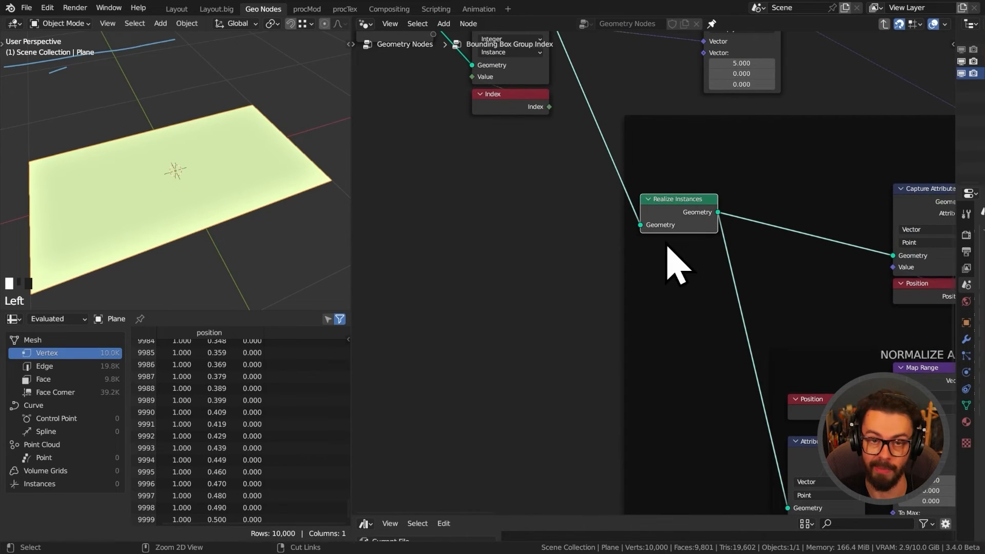
{"action": "key", "text": "ctrl+x"}
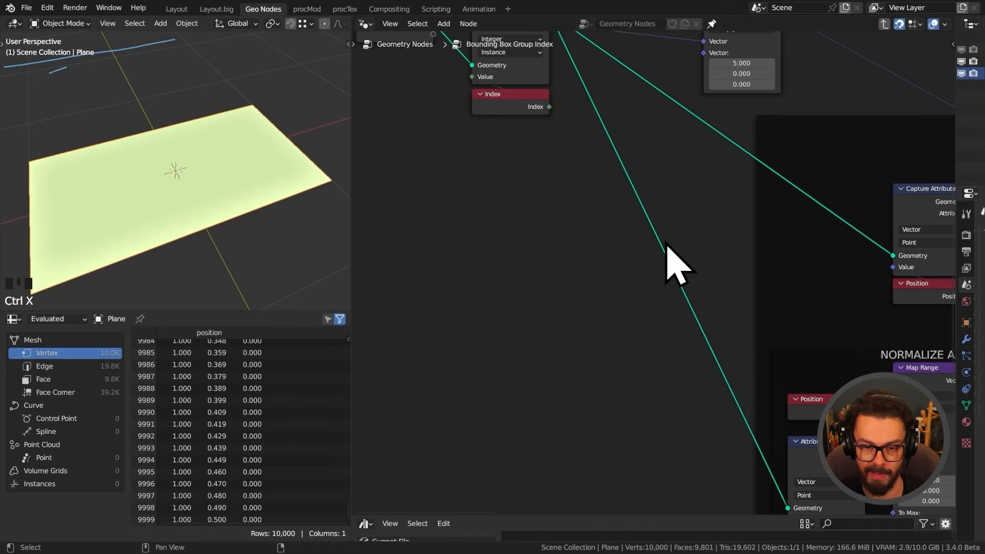
Merge the two geometry links into a reroute and place it left of the Capture Attribute node inside the frame.
{"action": "right_click_drag", "start_coordinate": [703, 136], "coordinate": [699, 214], "text": "shift"}
{"action": "key", "text": "g"}
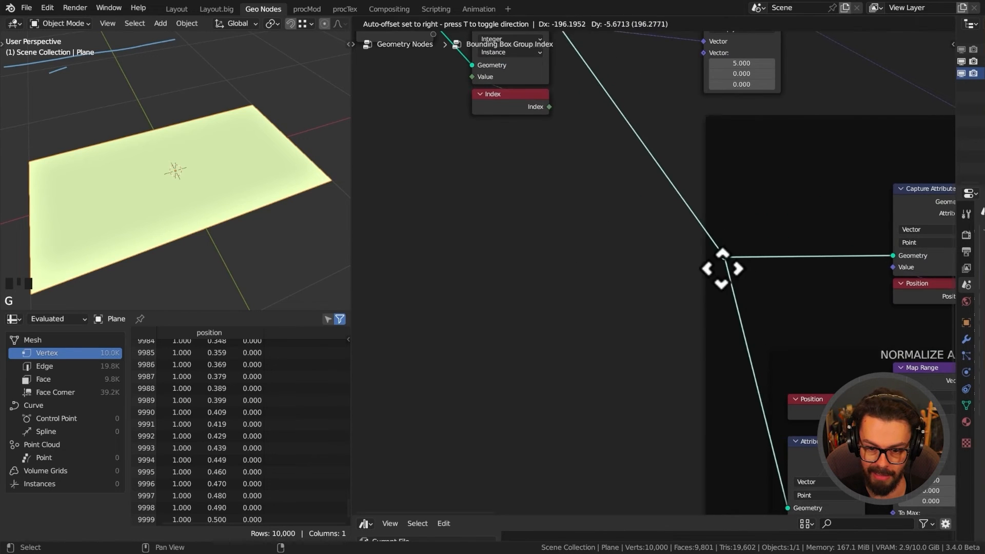
{"action": "left_click", "coordinate": [714, 269]}
{"action": "scroll", "coordinate": [764, 273], "scroll_direction": "down", "scroll_amount": 4}
{"action": "middle_click_drag", "start_coordinate": [887, 203], "coordinate": [693, 184]}
{"action": "mouse_move", "coordinate": [715, 160]}
{"action": "left_mouse_down"}
{"action": "mouse_move", "coordinate": [705, 170]}
{"action": "mouse_move", "coordinate": [723, 172]}
{"action": "left_mouse_up"}
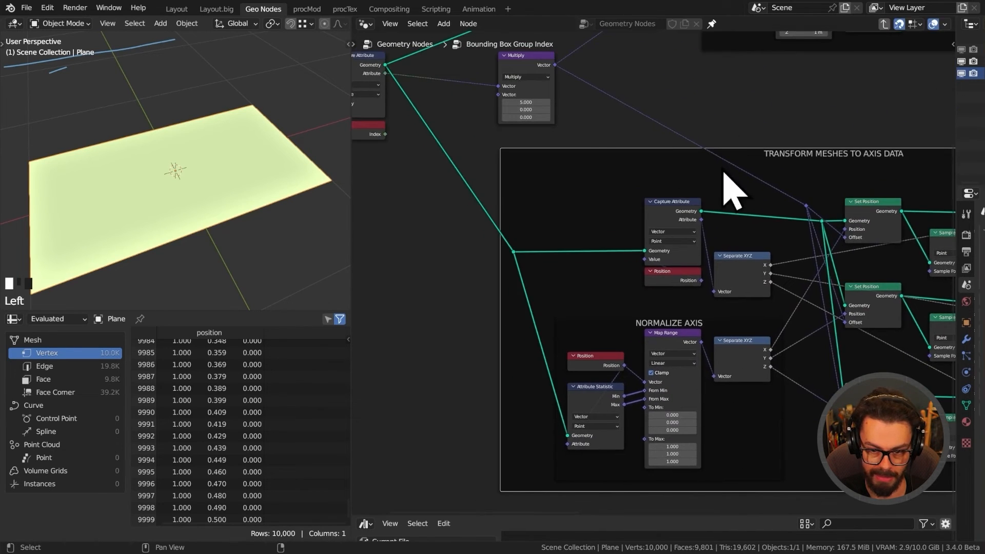
Remove the Capture Attribute and Index nodes after the Group Input while keeping the geometry links connected.
{"action": "middle_click_drag", "start_coordinate": [460, 182], "coordinate": [534, 292]}
{"action": "scroll", "coordinate": [559, 261], "scroll_direction": "up", "scroll_amount": 4}
{"action": "middle_click_drag", "start_coordinate": [561, 260], "coordinate": [606, 309]}
{"action": "left_click_drag", "start_coordinate": [667, 244], "coordinate": [666, 245]}
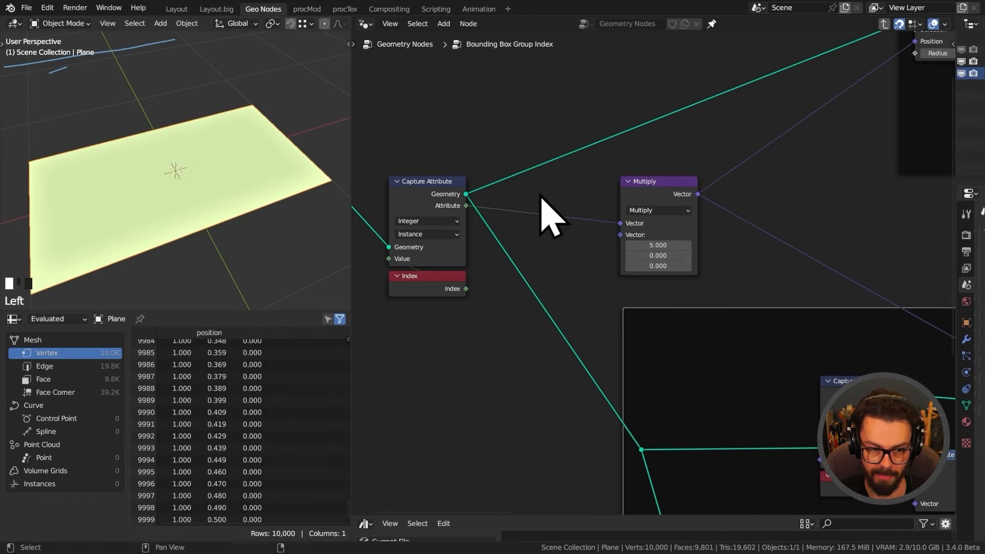
{"action": "middle_click_drag", "start_coordinate": [536, 197], "coordinate": [774, 229]}
{"action": "scroll", "coordinate": [743, 222], "scroll_direction": "up", "scroll_amount": 5}
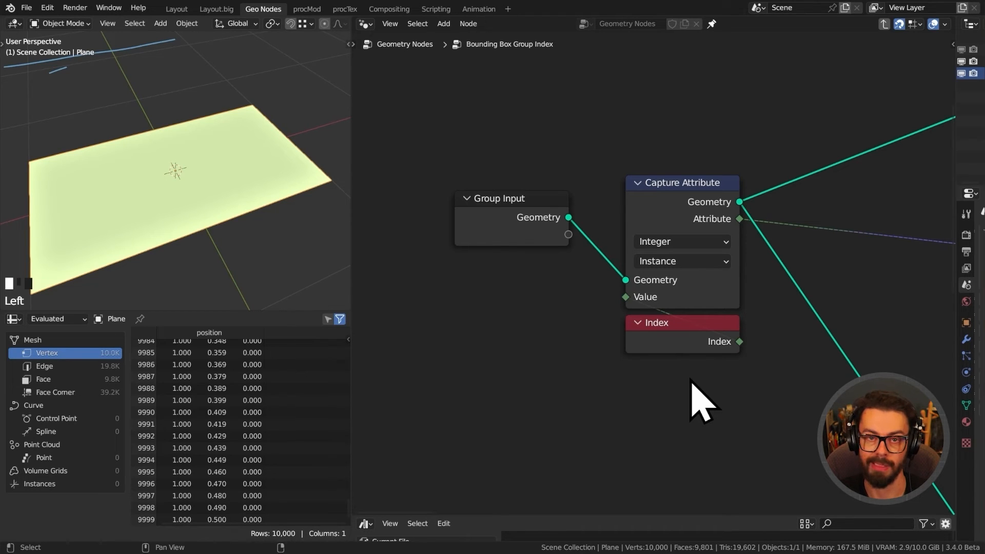
{"action": "scroll", "coordinate": [694, 349], "scroll_direction": "down", "scroll_amount": 1}
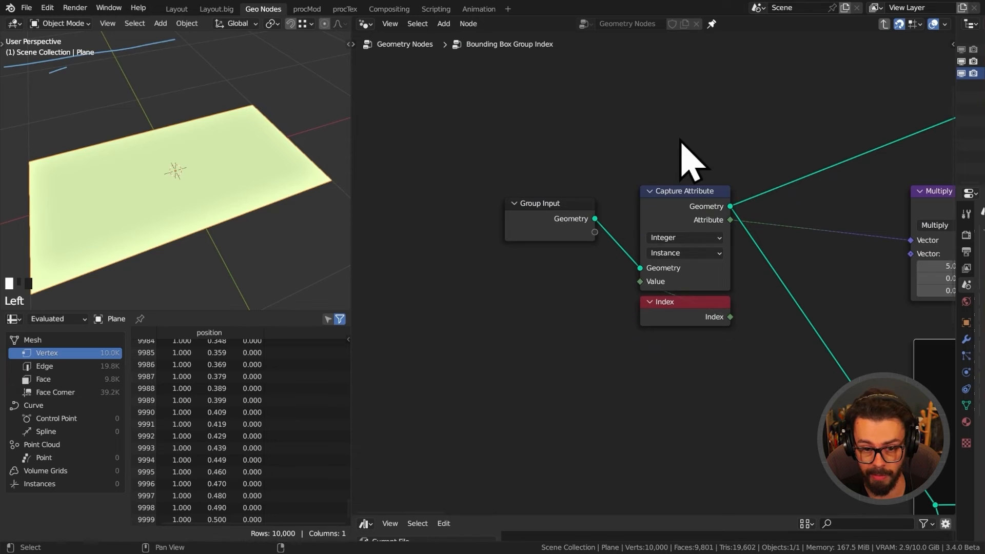
{"action": "left_click_drag", "start_coordinate": [626, 142], "coordinate": [728, 331]}
{"action": "key", "text": "ctrl+x"}
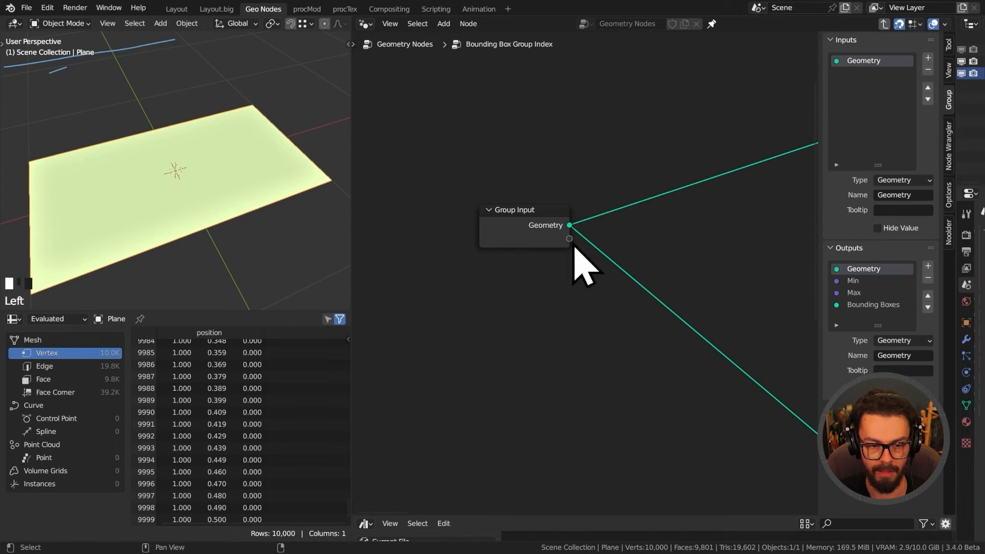
Add an Integer group input named Group Index with its value hidden.
{"action": "middle_click_drag", "start_coordinate": [575, 239], "coordinate": [622, 227]}
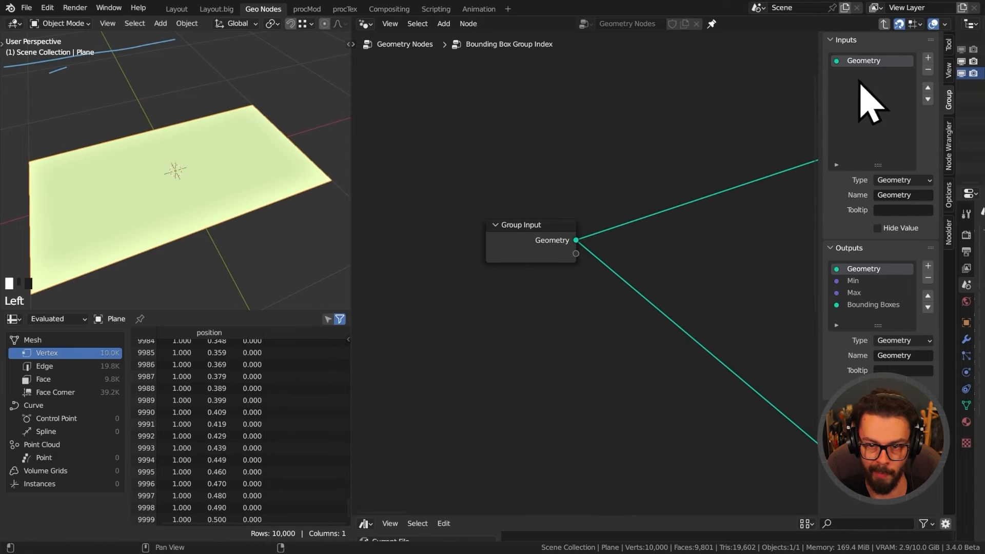
{"action": "left_click", "coordinate": [928, 57]}
{"action": "middle_click_drag", "start_coordinate": [866, 134], "coordinate": [866, 87], "text": "ctrl"}
{"action": "left_click_drag", "start_coordinate": [819, 97], "coordinate": [714, 97]}
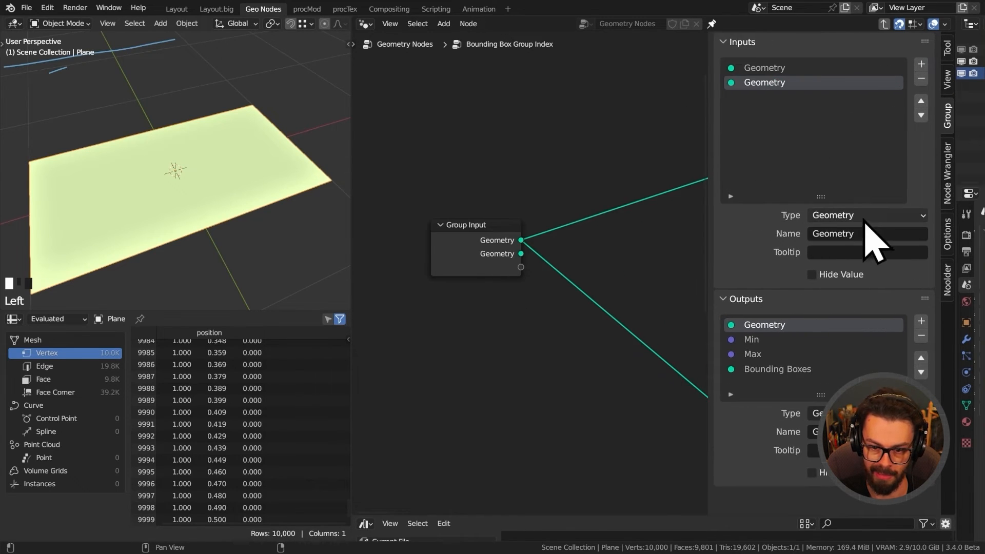
{"action": "left_click", "coordinate": [868, 216]}
{"action": "left_click", "coordinate": [844, 297]}
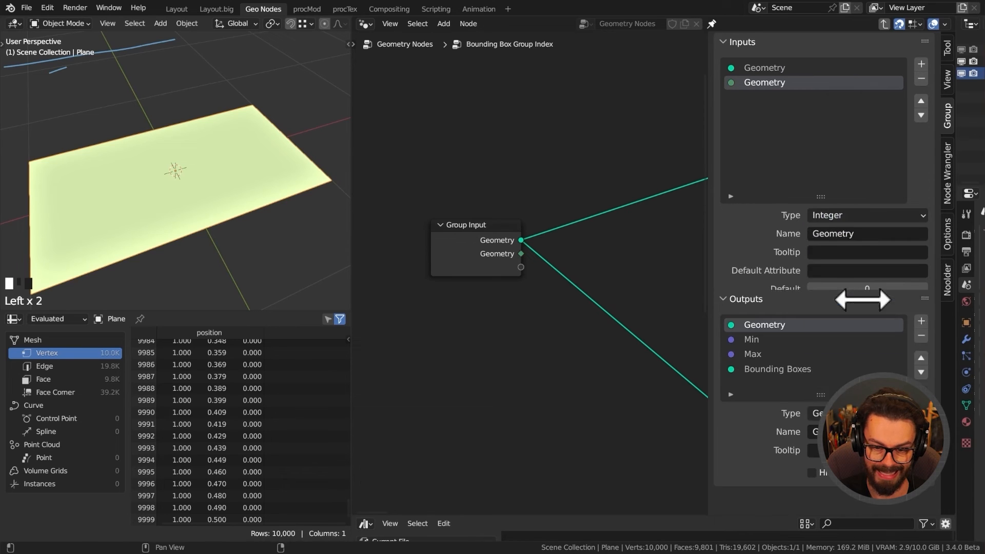
{"action": "left_click", "coordinate": [851, 233]}
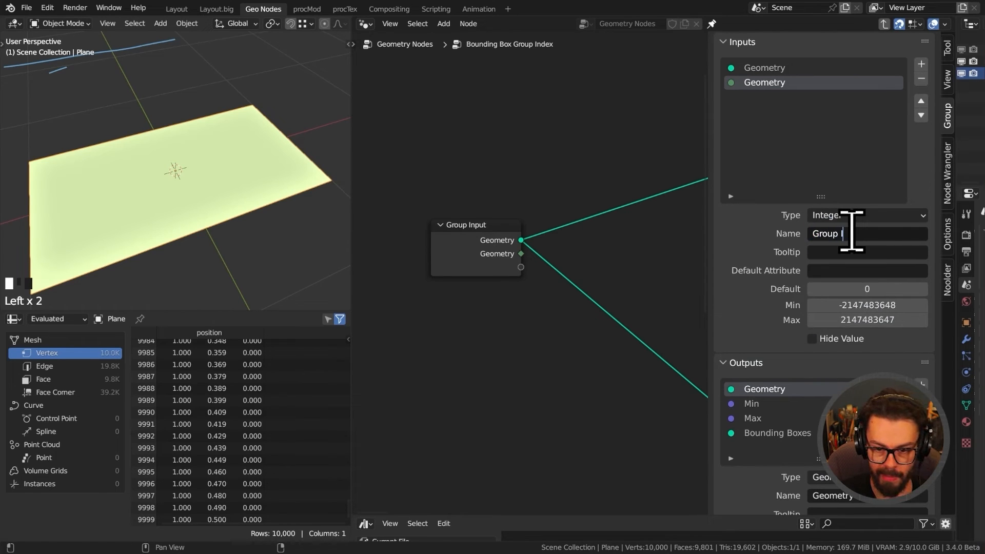
{"action": "type", "text": "Group Index"}
{"action": "left_click", "coordinate": [863, 248]}
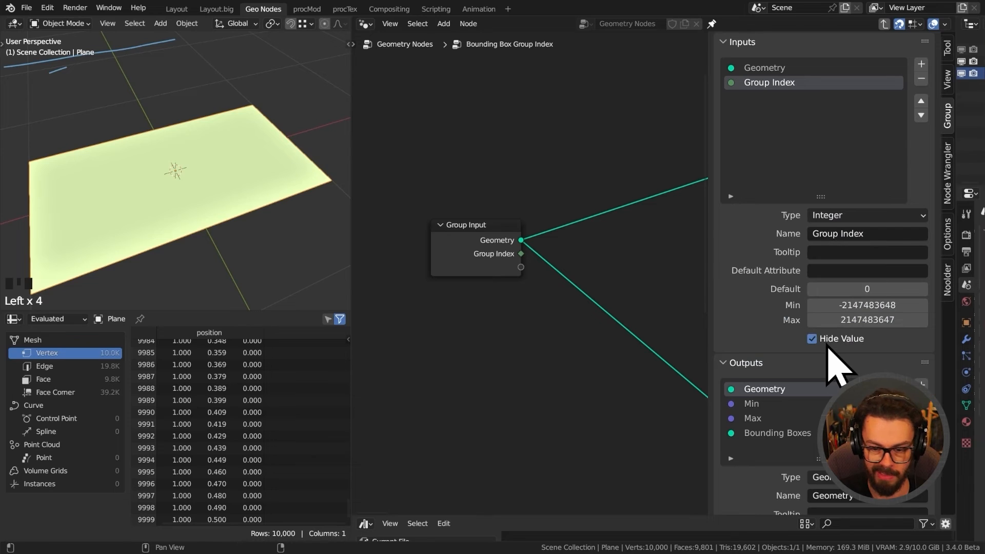
{"action": "key", "text": "n"}
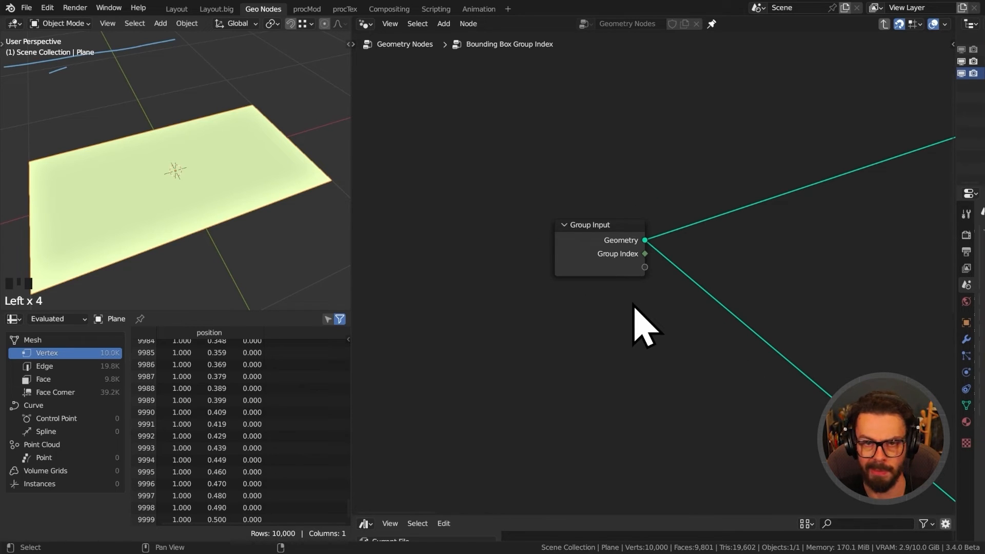
Connect the Group Input's Group Index to the first vector of the Multiply node.
{"action": "scroll", "coordinate": [642, 308], "scroll_direction": "down", "scroll_amount": 4}
{"action": "middle_click_drag", "start_coordinate": [643, 308], "coordinate": [523, 287]}
{"action": "scroll", "coordinate": [520, 284], "scroll_direction": "up", "scroll_amount": 2}
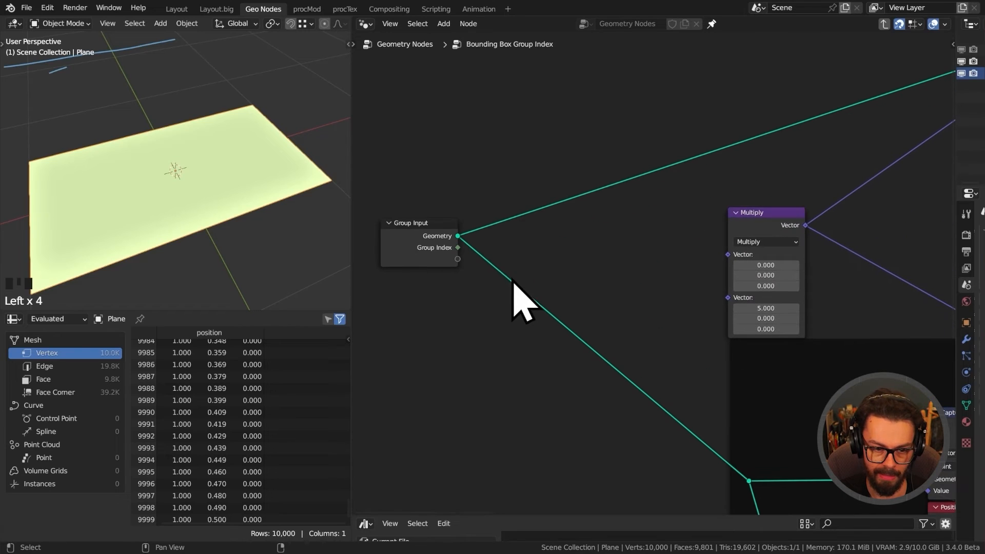
{"action": "left_click", "coordinate": [455, 251]}
{"action": "left_click_drag", "start_coordinate": [456, 252], "coordinate": [728, 255]}
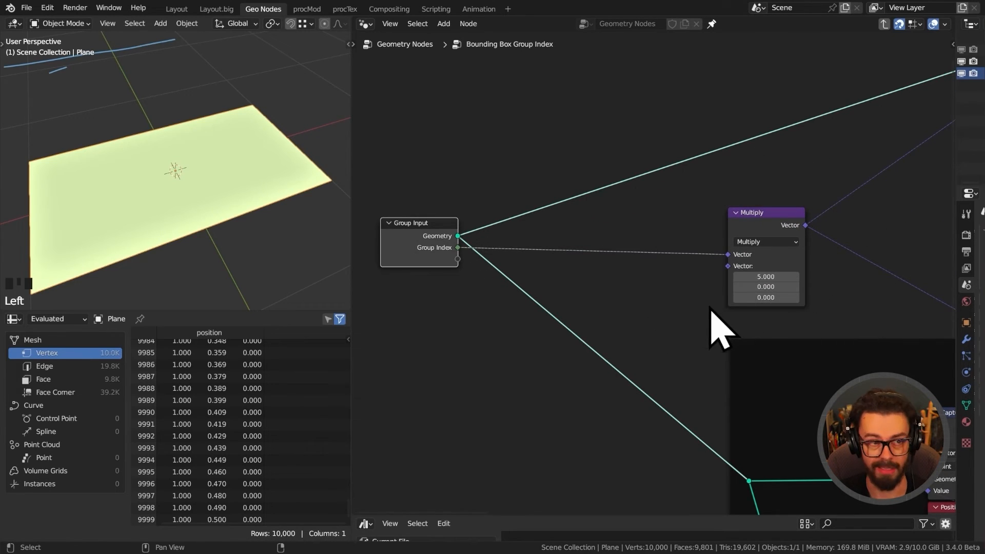
Preview the Group Input's Geometry and Group Index through a Viewer node, placed above and to the right of the Group Input.
{"action": "scroll", "coordinate": [705, 311], "scroll_direction": "down", "scroll_amount": 2}
{"action": "middle_click_drag", "start_coordinate": [705, 310], "coordinate": [519, 324]}
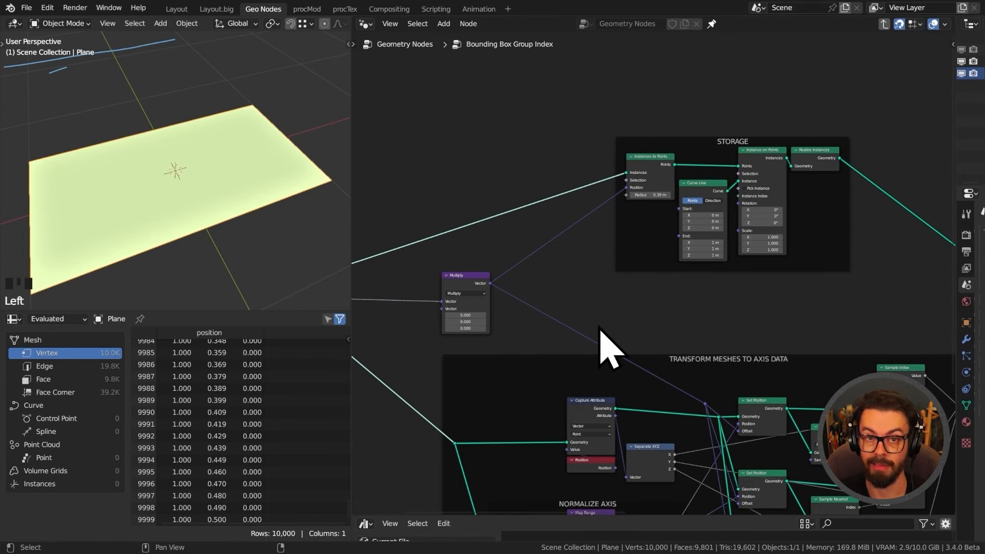
{"action": "middle_click_drag", "start_coordinate": [524, 209], "coordinate": [684, 208]}
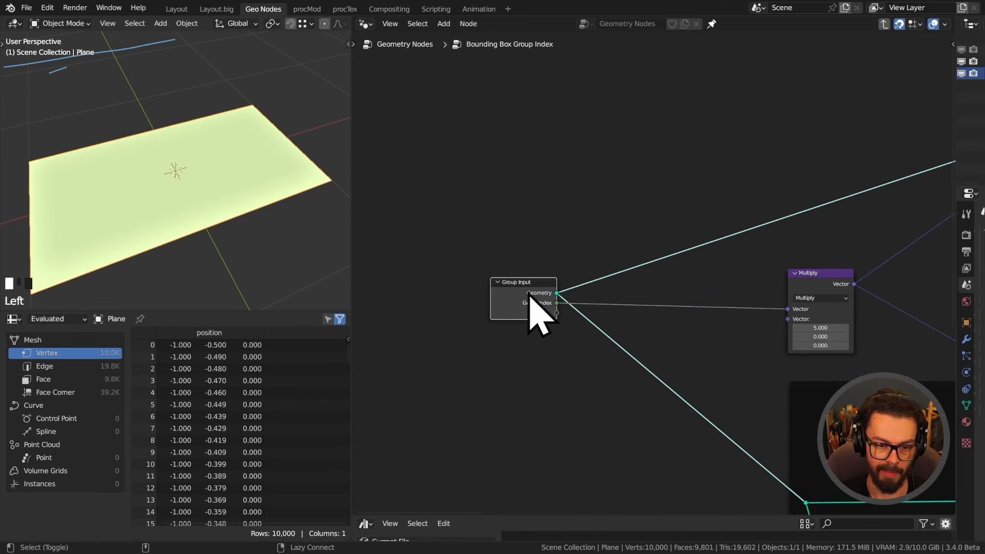
{"action": "left_click", "coordinate": [528, 294], "text": "alt+shift"}
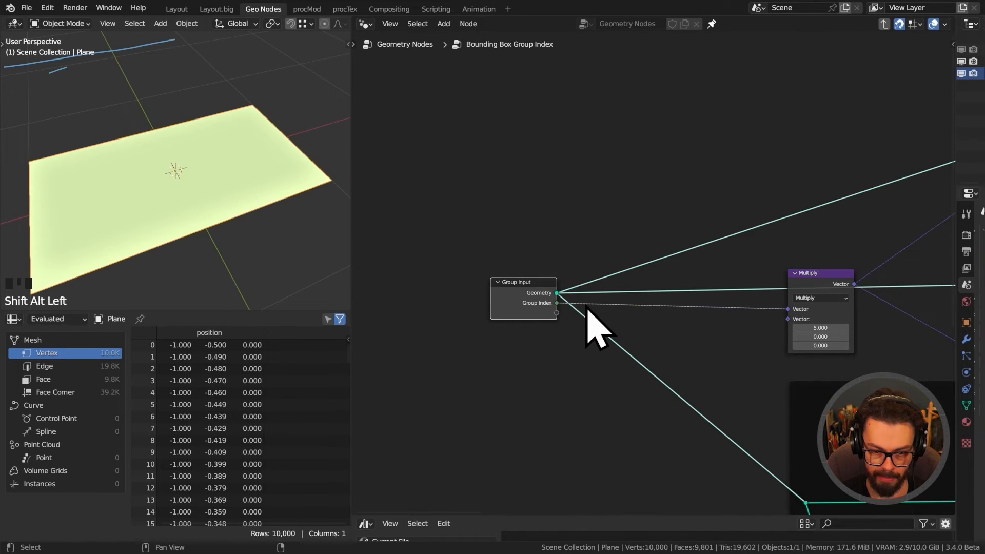
{"action": "middle_click_drag", "start_coordinate": [664, 308], "coordinate": [578, 313]}
{"action": "middle_click_drag", "start_coordinate": [580, 331], "coordinate": [544, 332]}
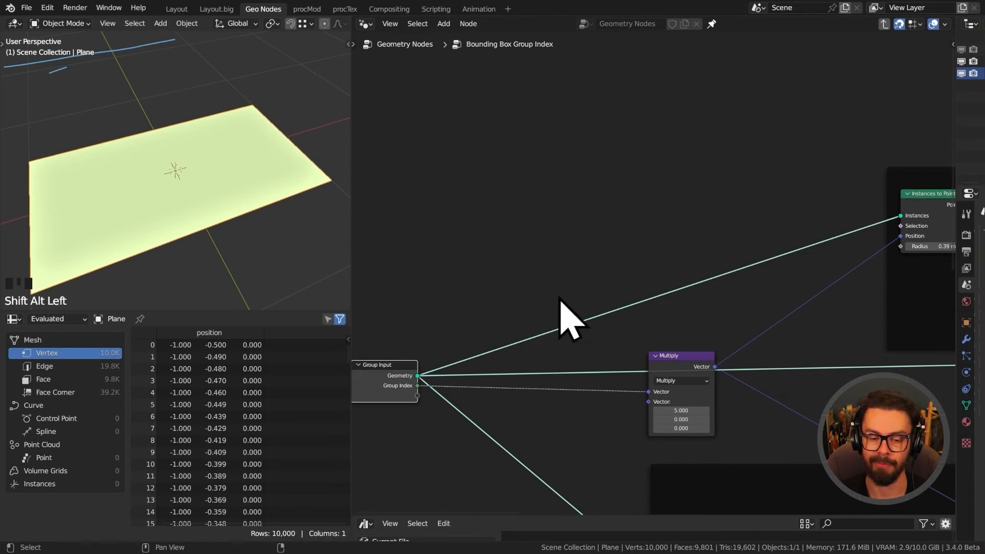
{"action": "left_click", "coordinate": [397, 380], "text": "ctrl+shift"}
{"action": "left_click", "coordinate": [395, 379], "text": "ctrl+shift"}
{"action": "left_click", "coordinate": [394, 378], "text": "ctrl+shift"}
{"action": "left_click_drag", "start_coordinate": [477, 380], "coordinate": [582, 289]}
Feed the Map Range result into the group node's Group Index input and activate the Viewer inside the group.
{"action": "key", "text": "Tab"}
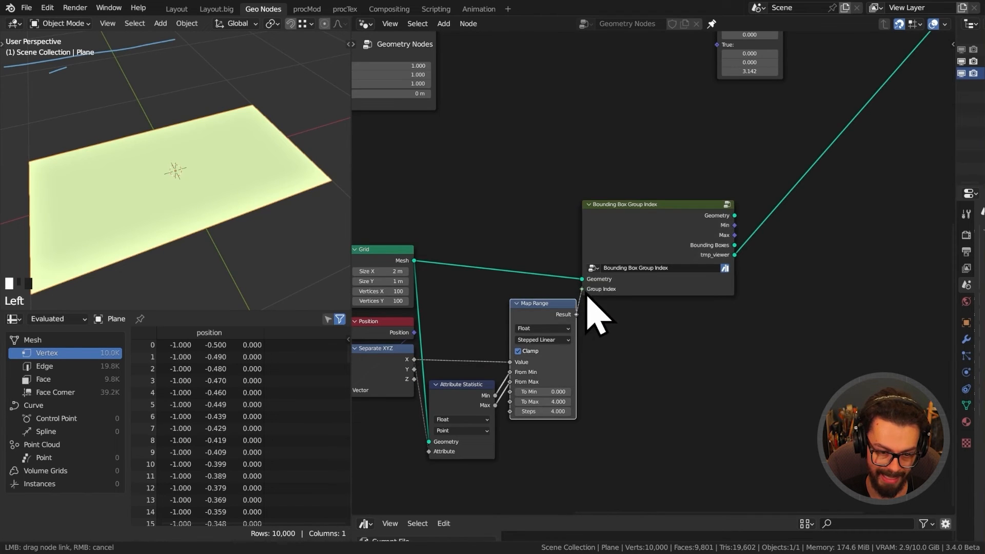
{"action": "left_click_drag", "start_coordinate": [659, 254], "coordinate": [685, 263]}
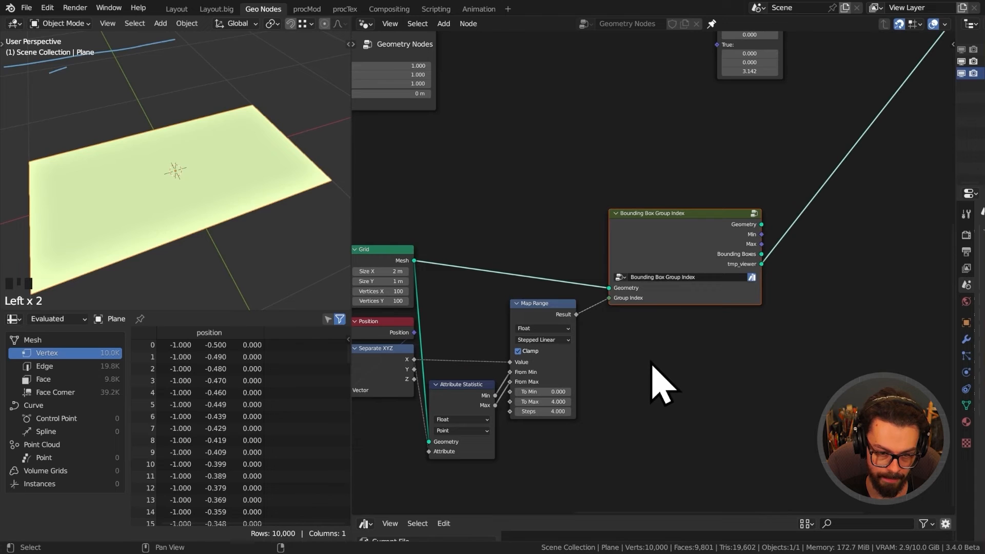
{"action": "key", "text": "Tab"}
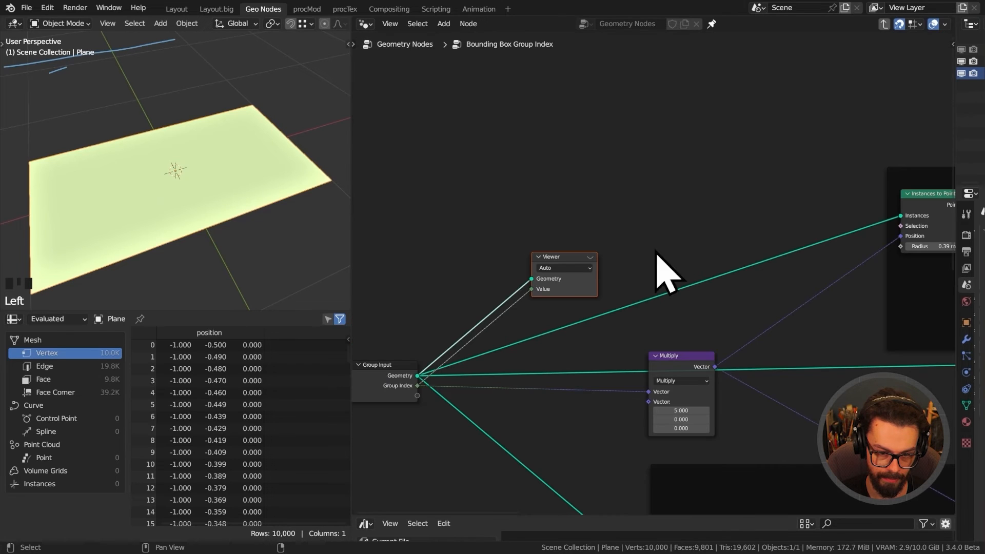
{"action": "left_click", "coordinate": [590, 257]}
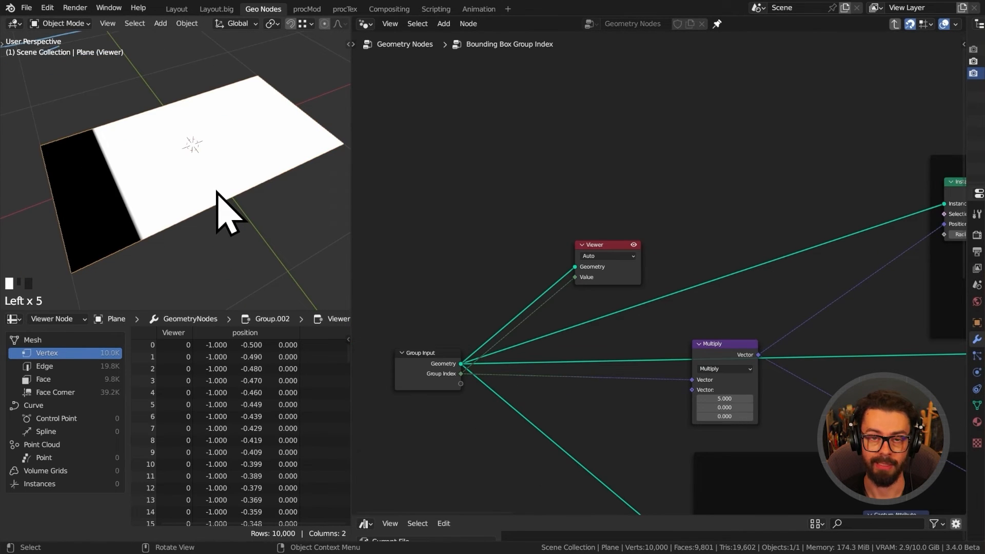
{"action": "scroll", "coordinate": [539, 346], "scroll_direction": "up", "scroll_amount": 2}
{"action": "middle_click_drag", "start_coordinate": [538, 345], "coordinate": [643, 305]}
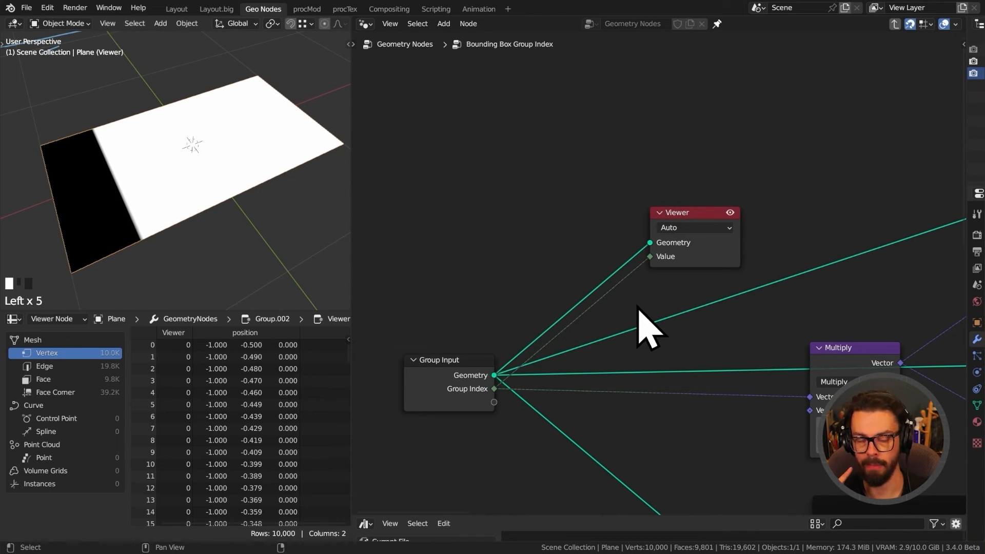
{"action": "scroll", "coordinate": [737, 262], "scroll_direction": "down", "scroll_amount": 5}
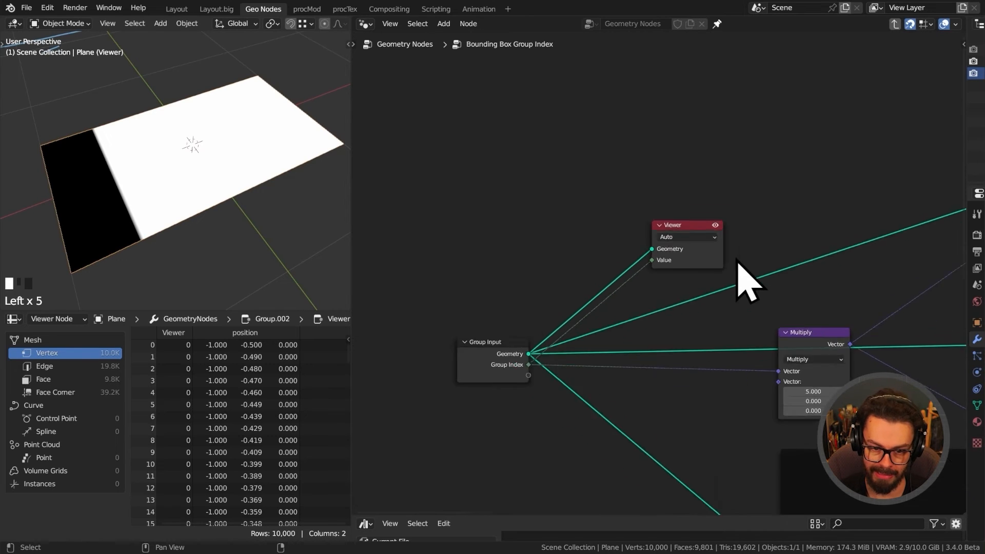
{"action": "middle_click_drag", "start_coordinate": [723, 258], "coordinate": [534, 282]}
{"action": "middle_click_drag", "start_coordinate": [661, 261], "coordinate": [745, 237]}
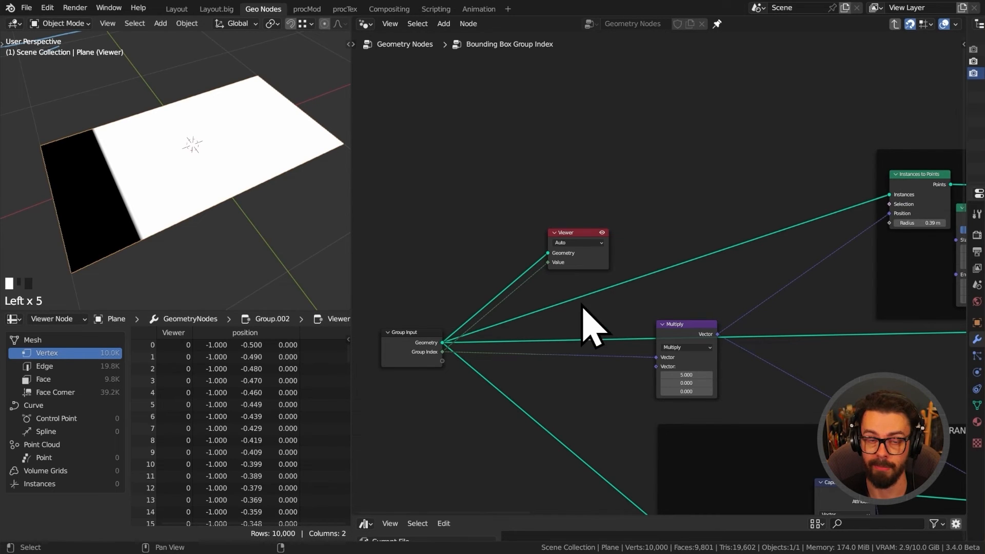
Move the Viewer node up out of the way and delete the Instances to Points node.
{"action": "scroll", "coordinate": [580, 306], "scroll_direction": "up", "scroll_amount": 4}
{"action": "middle_click_drag", "start_coordinate": [563, 298], "coordinate": [659, 295]}
{"action": "left_click_drag", "start_coordinate": [643, 219], "coordinate": [631, 97]}
{"action": "middle_click_drag", "start_coordinate": [789, 199], "coordinate": [645, 229]}
{"action": "middle_click_drag", "start_coordinate": [717, 196], "coordinate": [718, 188]}
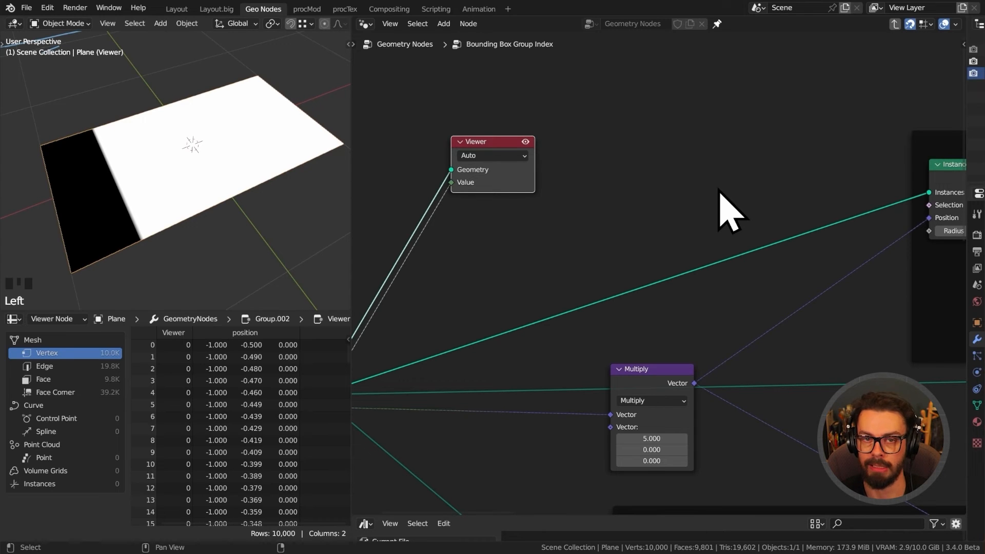
{"action": "middle_click_drag", "start_coordinate": [717, 190], "coordinate": [547, 187]}
{"action": "left_click", "coordinate": [834, 160]}
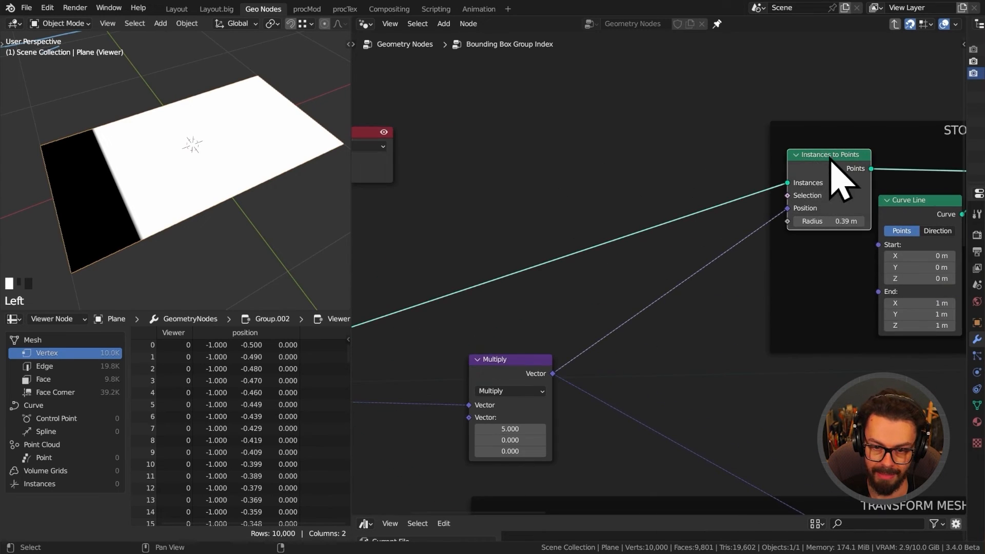
{"action": "key", "text": "x"}
Add a Set Position node fed by the Group Input's Geometry, placed above and to the right of the Multiply node.
{"action": "middle_click_drag", "start_coordinate": [585, 246], "coordinate": [620, 228]}
{"action": "left_click_drag", "start_coordinate": [415, 330], "coordinate": [737, 186]}
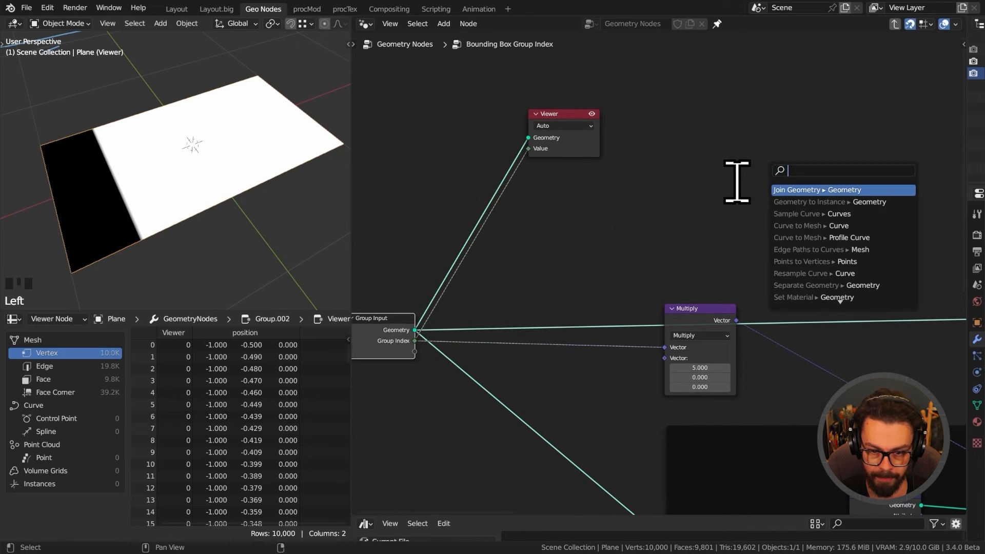
{"action": "type", "text": "set po"}
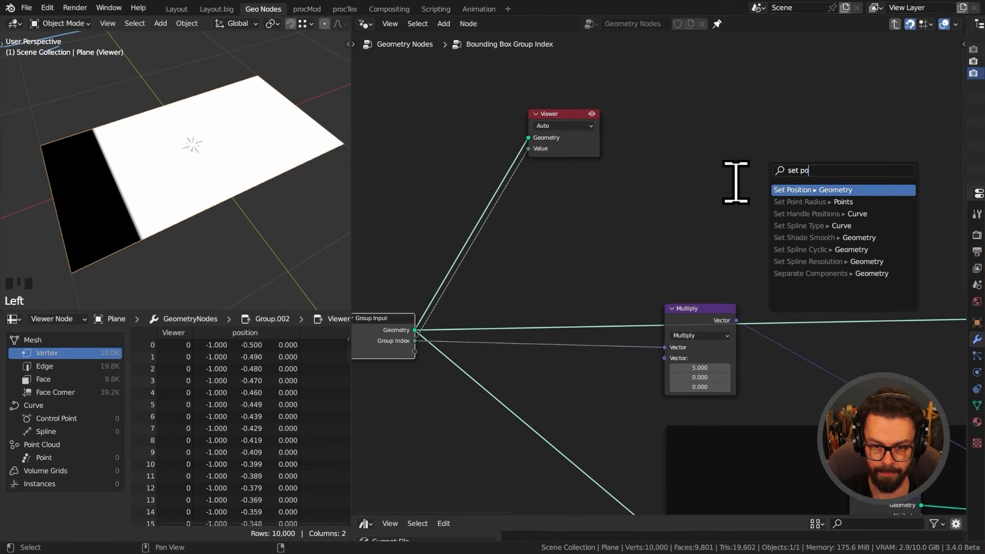
{"action": "key", "text": "Return"}
{"action": "left_click", "coordinate": [795, 194]}
{"action": "middle_click_drag", "start_coordinate": [795, 193], "coordinate": [602, 208]}
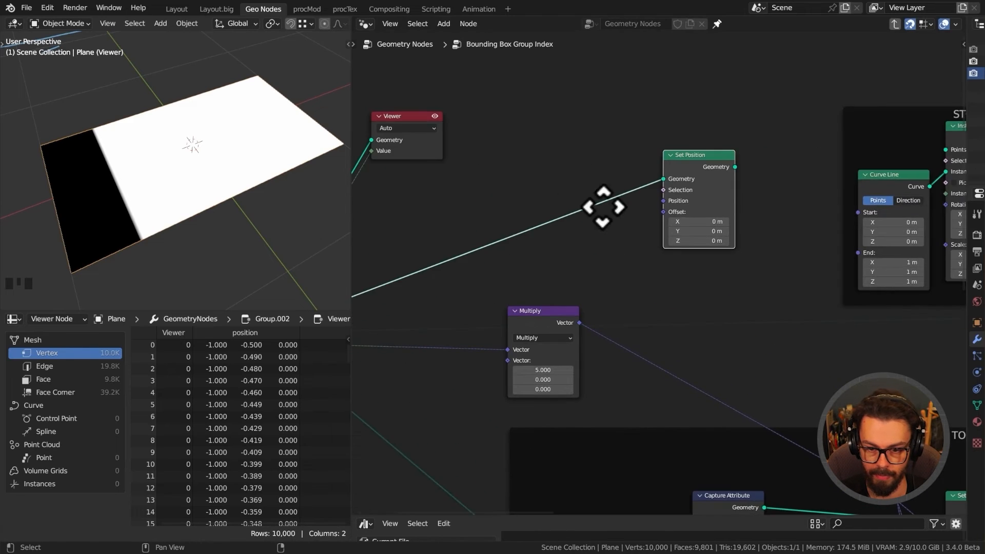
Connect the Multiply node's Vector to Set Position's Position and preview the Set Position output.
{"action": "scroll", "coordinate": [597, 272], "scroll_direction": "up", "scroll_amount": 2}
{"action": "left_click_drag", "start_coordinate": [565, 350], "coordinate": [685, 199]}
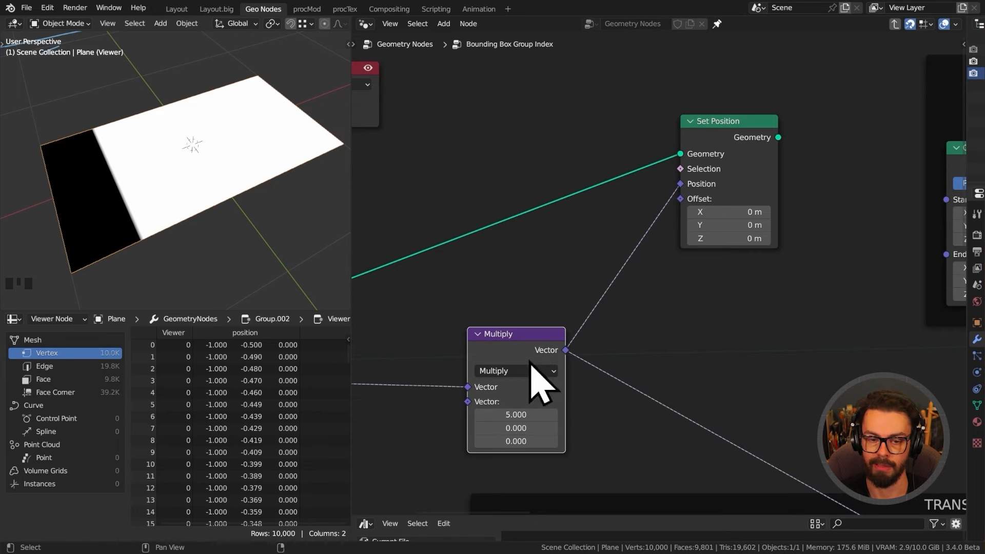
{"action": "left_click", "coordinate": [708, 135], "text": "alt+shift"}
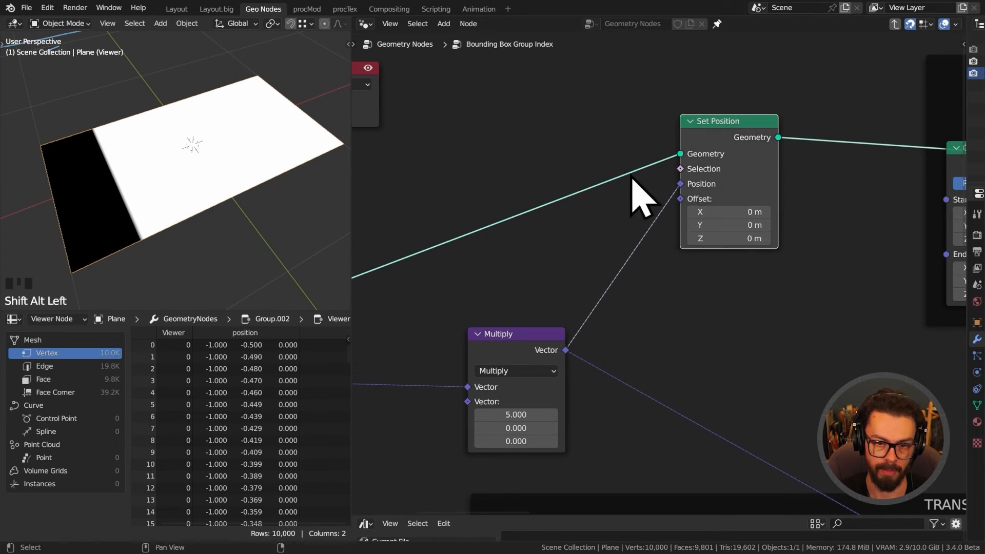
Route Set Position's Geometry into the Viewer, place the Viewer beside that node, and examine the geometry in the viewport.
{"action": "left_click", "coordinate": [672, 159], "text": "ctrl+shift"}
{"action": "left_click_drag", "start_coordinate": [357, 98], "coordinate": [860, 83]}
{"action": "scroll", "coordinate": [242, 202], "scroll_direction": "down", "scroll_amount": 2}
{"action": "middle_click_drag", "start_coordinate": [242, 202], "coordinate": [220, 186]}
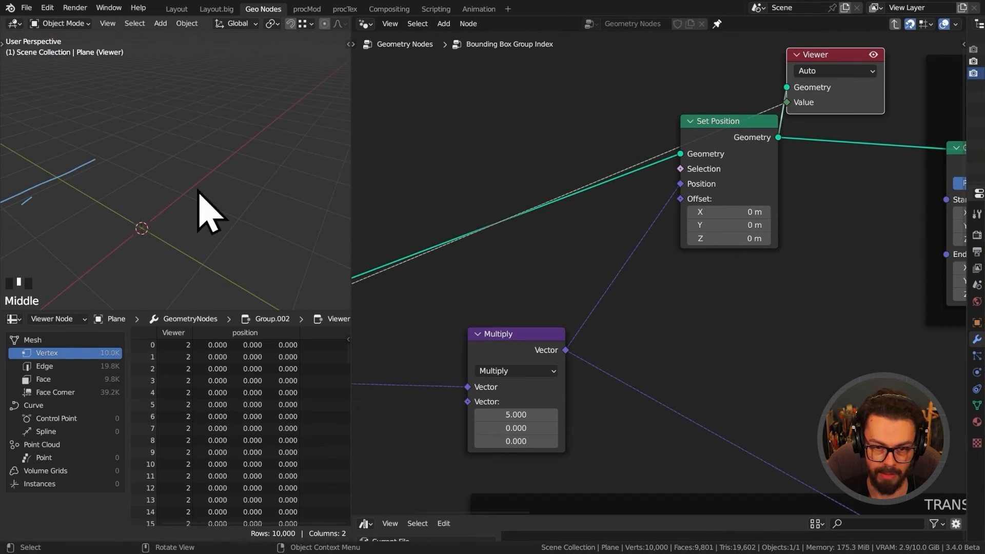
{"action": "right_click_drag", "start_coordinate": [66, 168], "coordinate": [36, 192]}
Shift Set Position to make room and insert a Mesh to Points node between it and the Viewer.
{"action": "left_click_drag", "start_coordinate": [657, 101], "coordinate": [740, 193]}
{"action": "key", "text": "g"}
{"action": "left_click", "coordinate": [634, 207]}
{"action": "left_click", "coordinate": [811, 256]}
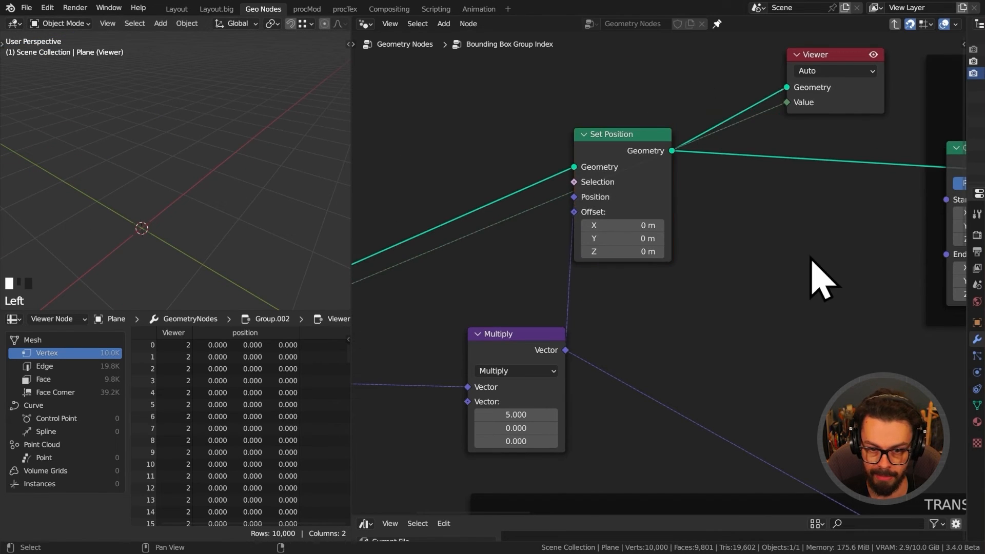
{"action": "key", "text": "shift+a"}
{"action": "mouse_move", "coordinate": [793, 252]}
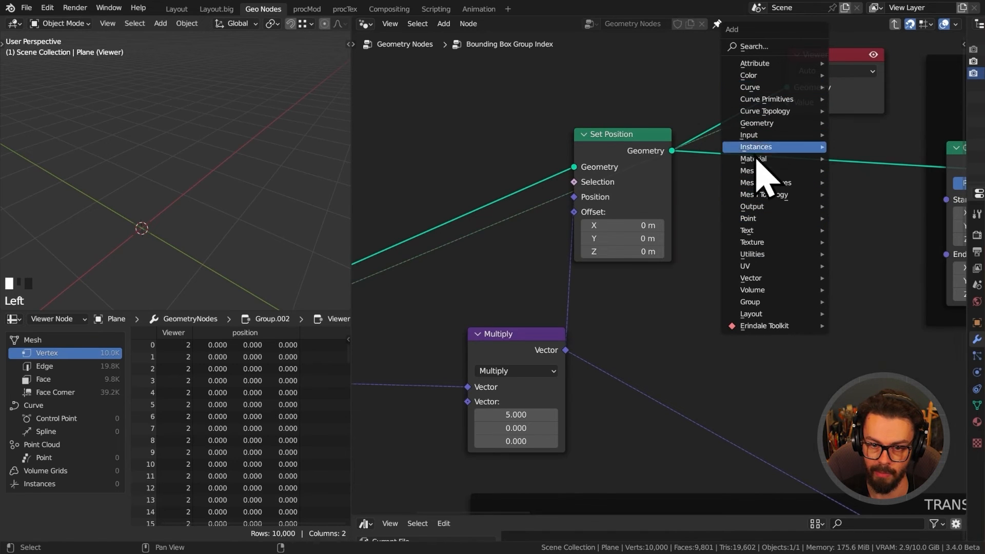
{"action": "mouse_move", "coordinate": [756, 171]}
{"action": "left_click", "coordinate": [871, 253]}
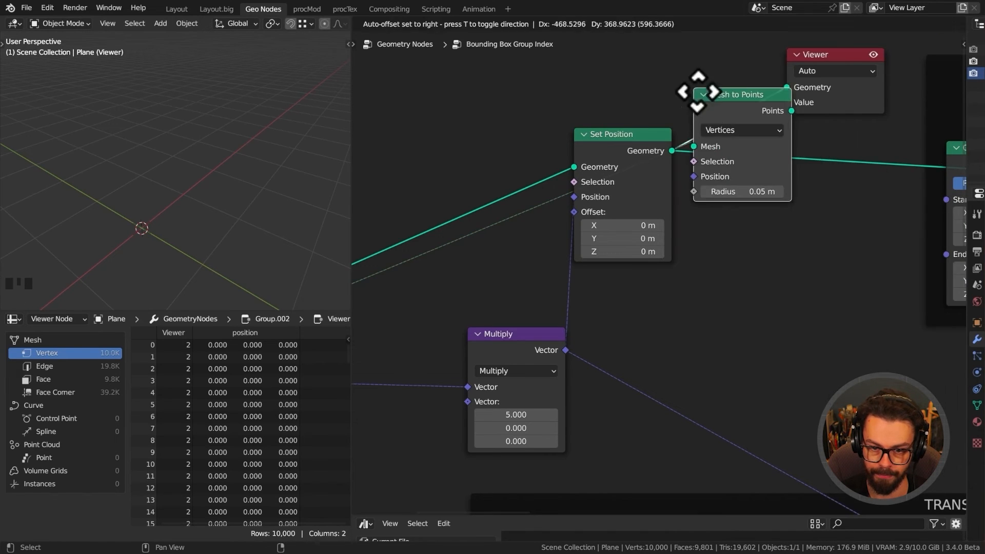
{"action": "left_click", "coordinate": [723, 93]}
Examine the generated points in the viewport and show the Point Cloud's Point data in the spreadsheet.
{"action": "scroll", "coordinate": [257, 176], "scroll_direction": "down", "scroll_amount": 2}
{"action": "middle_click_drag", "start_coordinate": [257, 175], "coordinate": [214, 182], "text": "shift"}
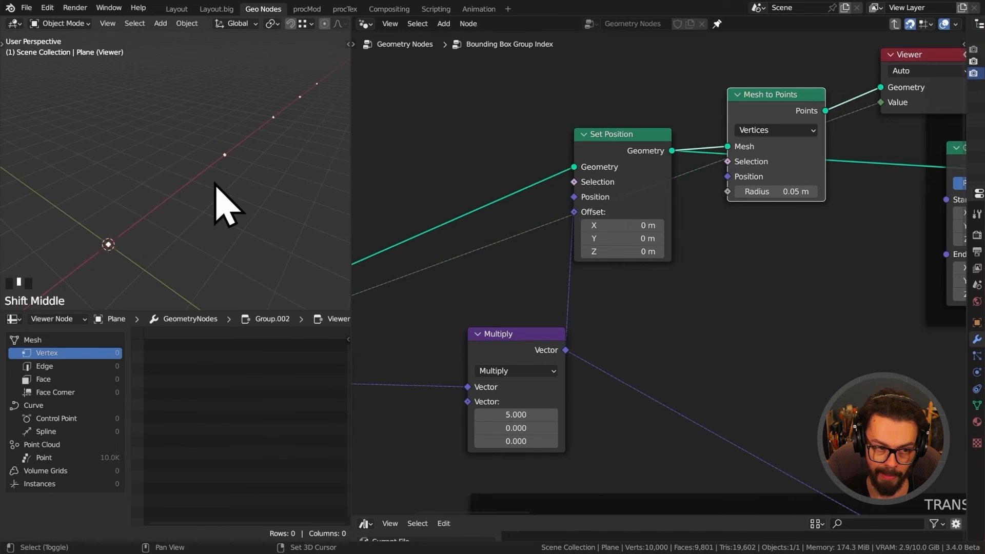
{"action": "left_click", "coordinate": [59, 457]}
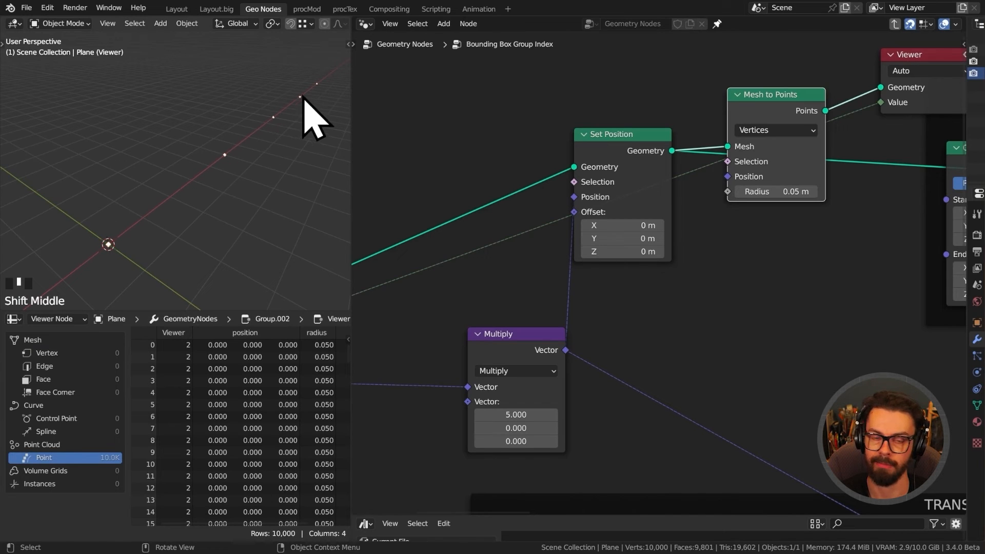
Move the Multiply and Set Position nodes further left to open space before Mesh to Points.
{"action": "left_click_drag", "start_coordinate": [480, 288], "coordinate": [624, 396]}
{"action": "key", "text": "g"}
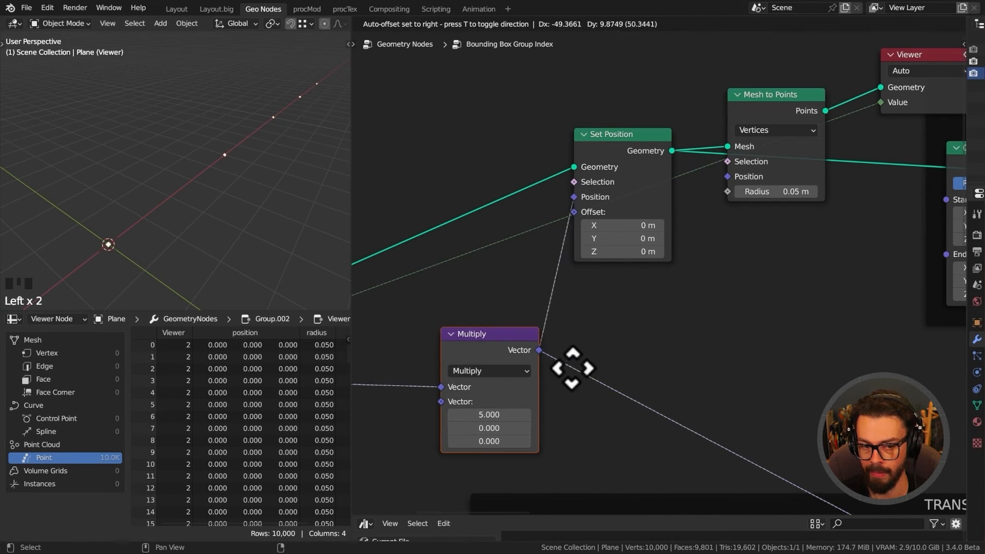
{"action": "left_click", "coordinate": [525, 368]}
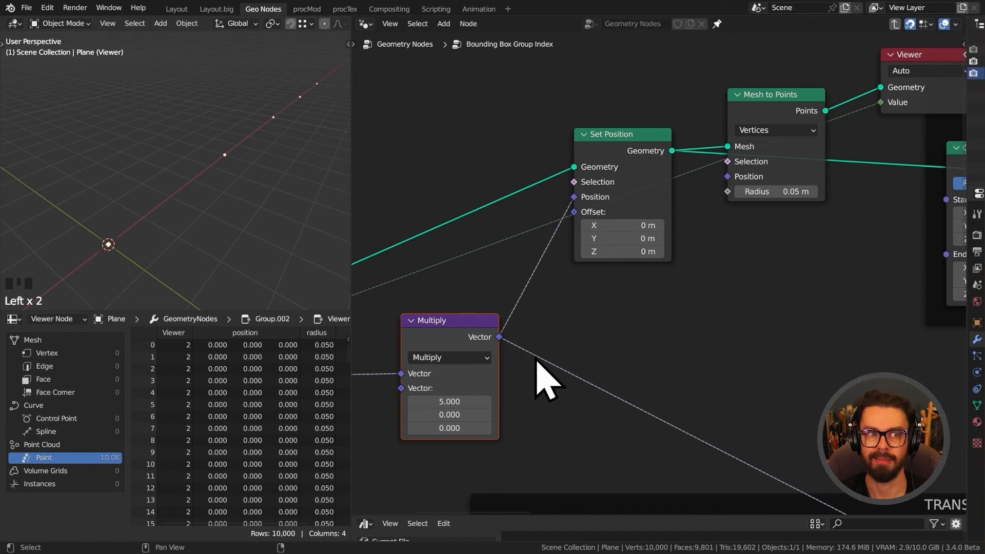
{"action": "left_click_drag", "start_coordinate": [625, 83], "coordinate": [683, 188]}
{"action": "key", "text": "g"}
{"action": "left_click", "coordinate": [632, 209]}
Insert a Merge by Distance node between Set Position and Mesh to Points.
{"action": "left_click_drag", "start_coordinate": [718, 236], "coordinate": [815, 135]}
{"action": "key", "text": "shift+a"}
{"action": "mouse_move", "coordinate": [705, 105]}
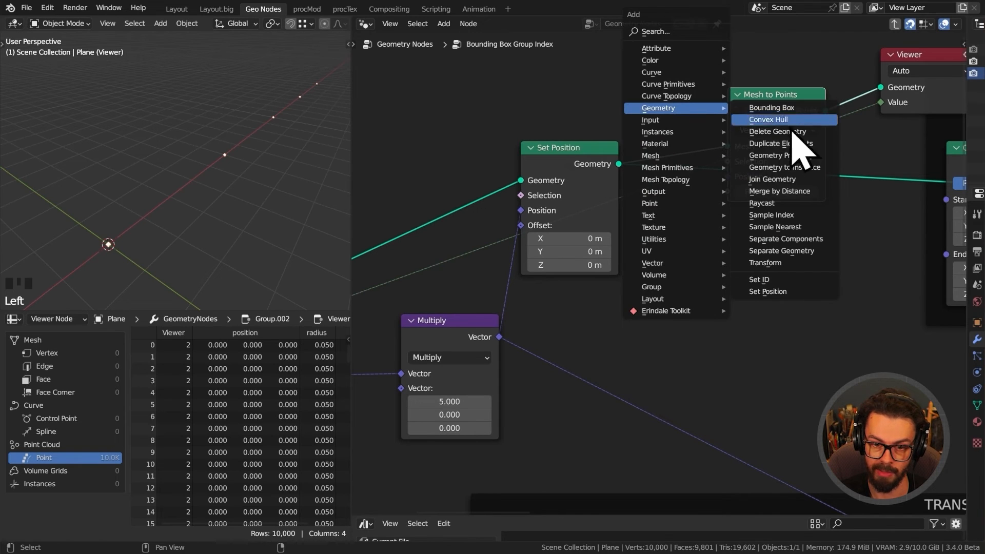
{"action": "left_click", "coordinate": [792, 188]}
{"action": "left_click", "coordinate": [724, 134]}
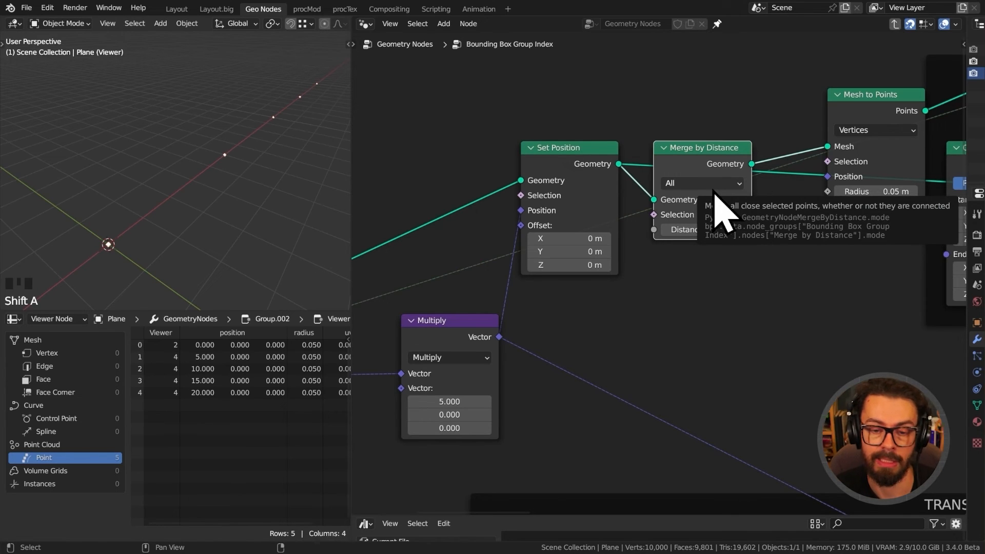
Connect Merge by Distance directly to the STORAGE frame's Instance on Points, removing the Mesh to Points and Viewer nodes.
{"action": "left_click", "coordinate": [575, 159]}
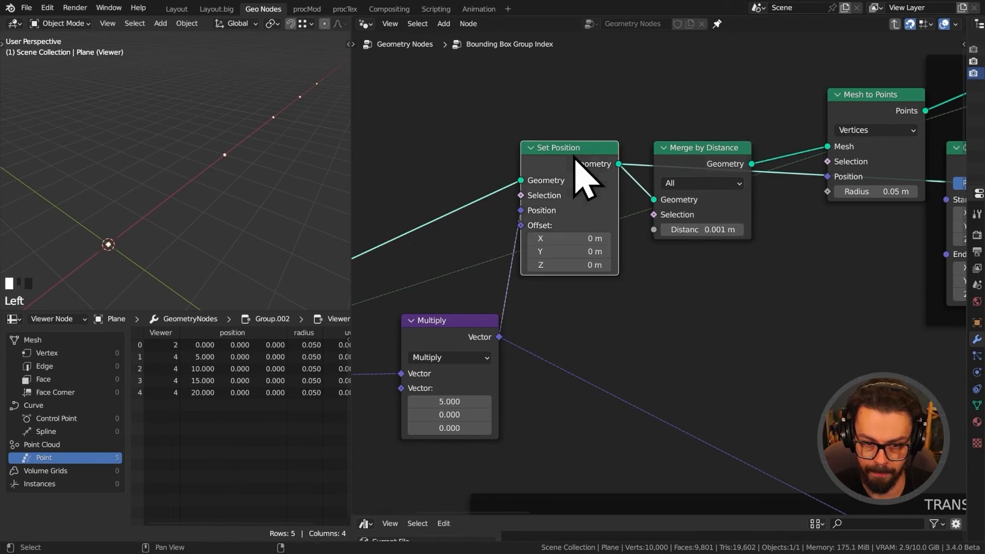
{"action": "left_click", "coordinate": [731, 161]}
{"action": "scroll", "coordinate": [729, 184], "scroll_direction": "down", "scroll_amount": 1}
{"action": "middle_click_drag", "start_coordinate": [722, 215], "coordinate": [553, 223]}
{"action": "left_click", "coordinate": [685, 194]}
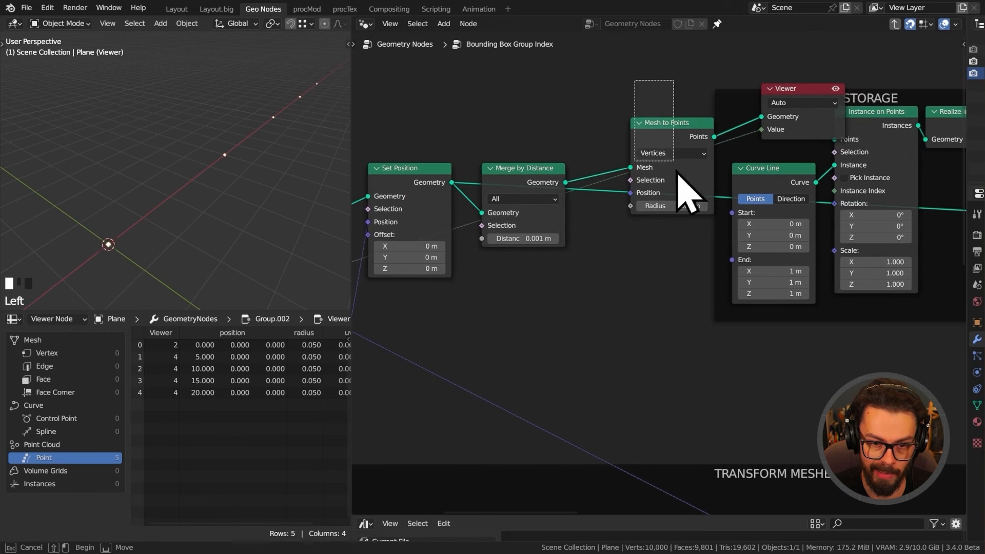
{"action": "key", "text": "x"}
{"action": "left_click_drag", "start_coordinate": [565, 182], "coordinate": [841, 136]}
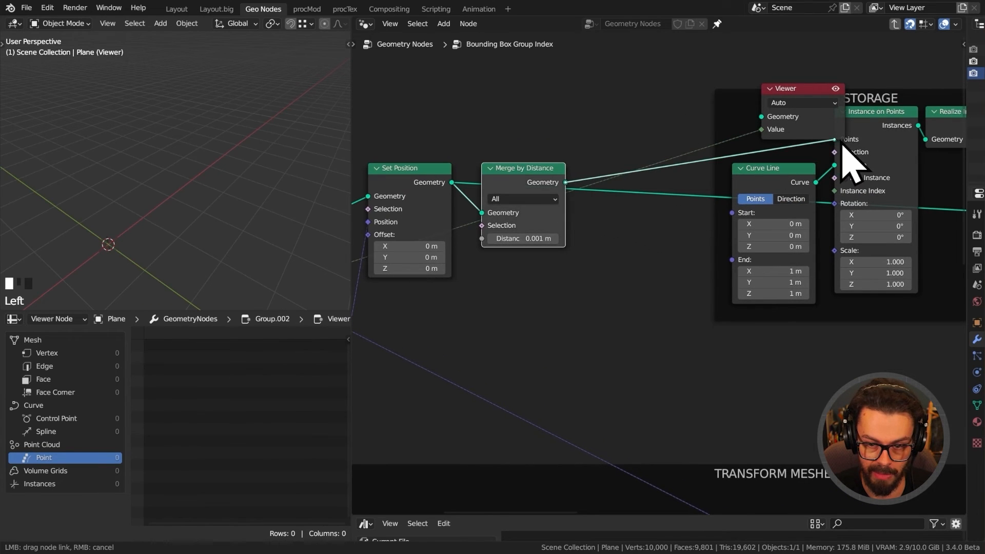
{"action": "left_click", "coordinate": [815, 89]}
{"action": "key", "text": "x"}
Preview the Realize Instances output of the STORAGE frame and show its Spline data in the spreadsheet.
{"action": "middle_click_drag", "start_coordinate": [835, 138], "coordinate": [696, 156]}
{"action": "scroll", "coordinate": [733, 128], "scroll_direction": "down", "scroll_amount": 3}
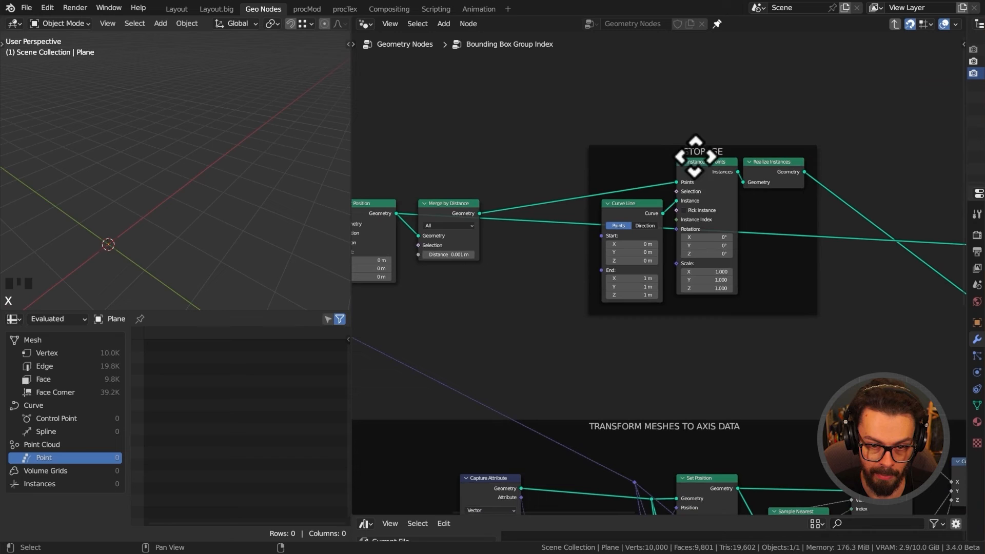
{"action": "left_click", "coordinate": [777, 177], "text": "alt+shift"}
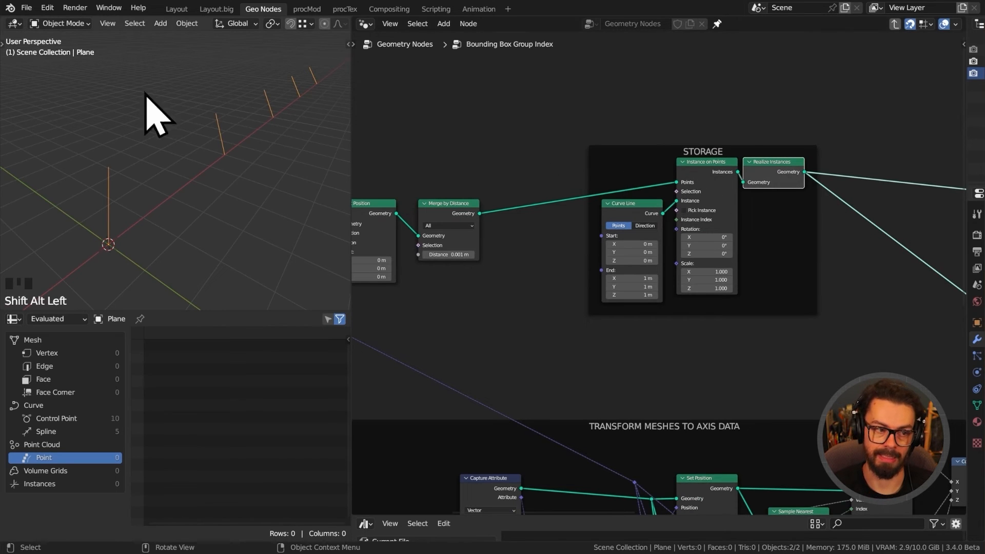
{"action": "left_click", "coordinate": [61, 434]}
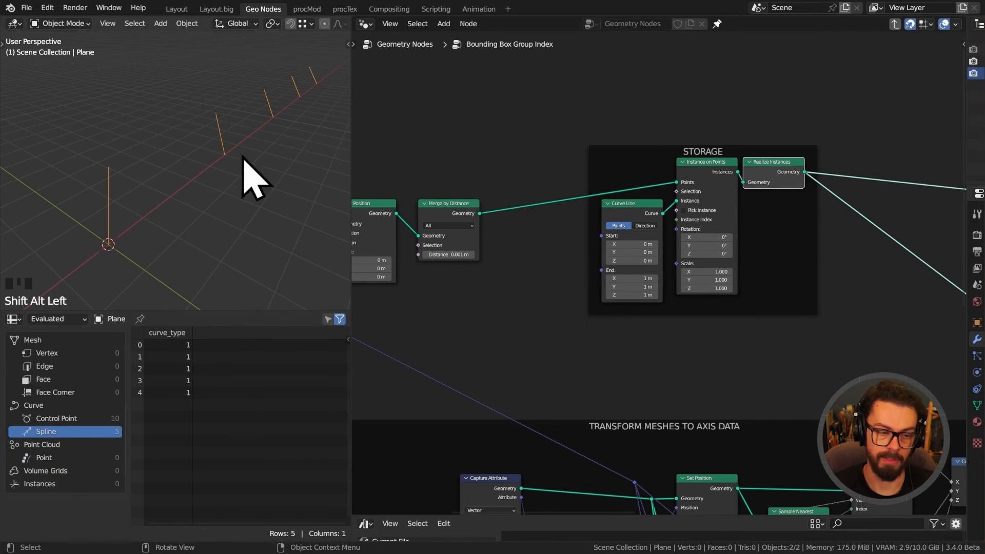
Move the Merge by Distance and Set Position nodes into the STORAGE frame.
{"action": "scroll", "coordinate": [512, 287], "scroll_direction": "down", "scroll_amount": 2}
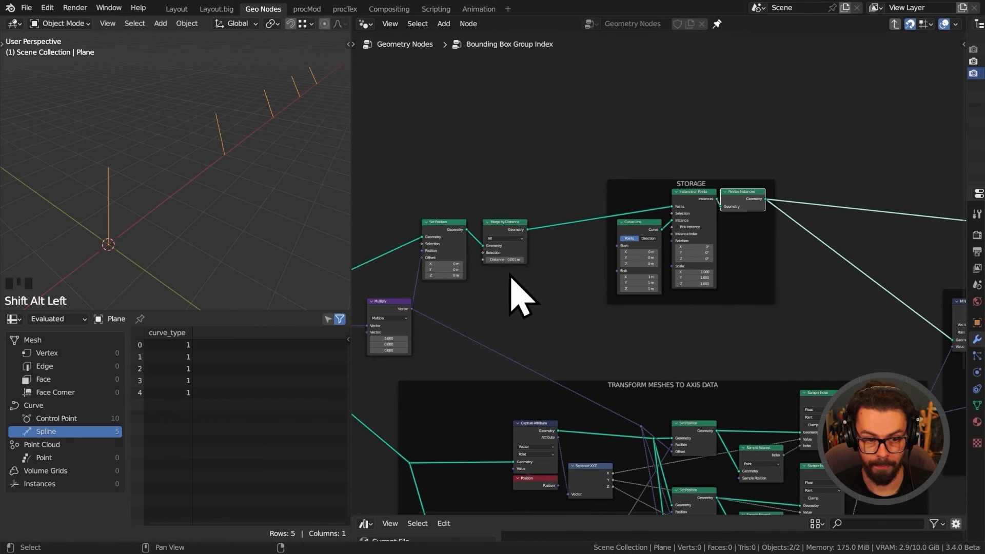
{"action": "left_click_drag", "start_coordinate": [425, 193], "coordinate": [554, 201]}
{"action": "left_click", "coordinate": [532, 198]}
{"action": "key", "text": "g"}
{"action": "left_click", "coordinate": [546, 202]}
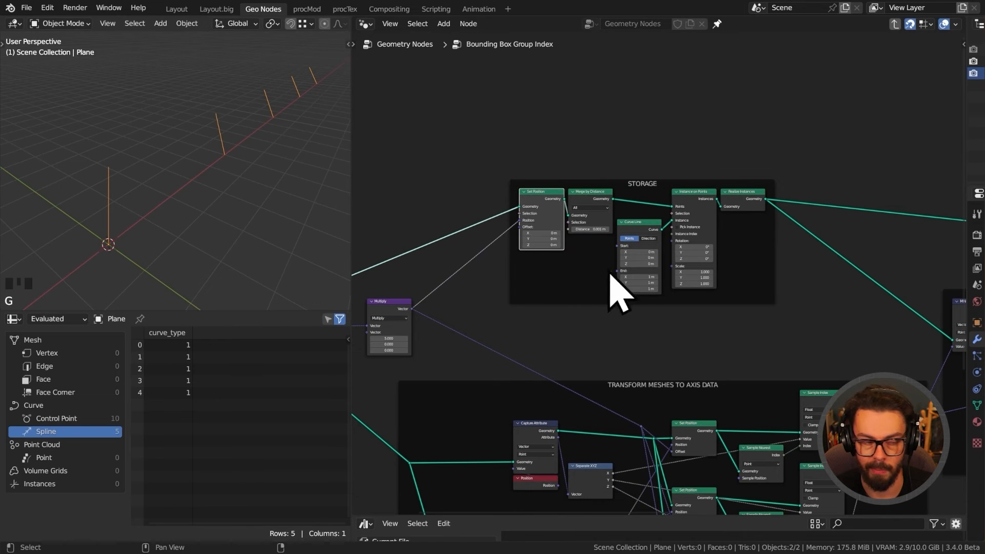
Preview the Instance on Points output of the BB frame and examine the bounding boxes in the viewport.
{"action": "middle_click_drag", "start_coordinate": [716, 323], "coordinate": [691, 442]}
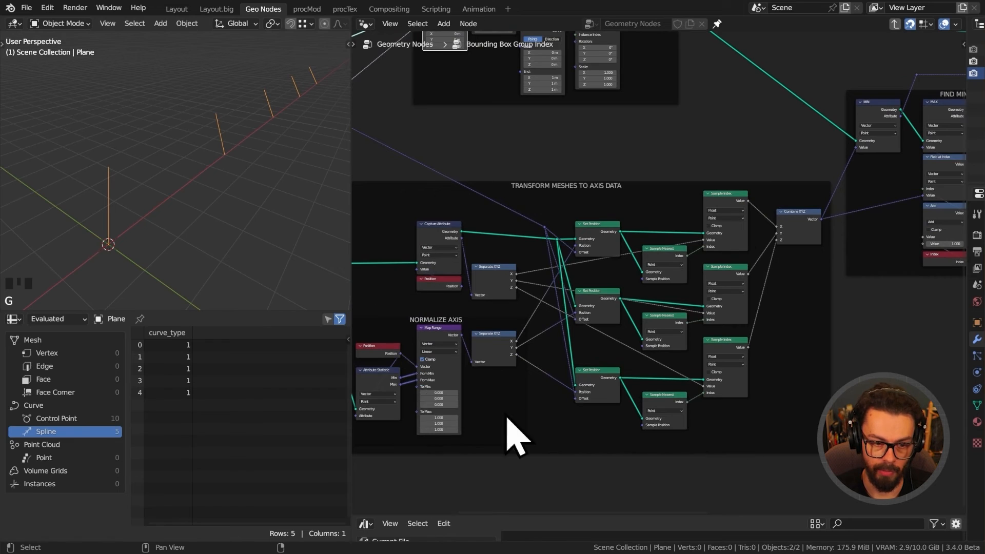
{"action": "middle_click_drag", "start_coordinate": [544, 382], "coordinate": [553, 375]}
{"action": "middle_click_drag", "start_coordinate": [581, 349], "coordinate": [672, 269], "text": "ctrl"}
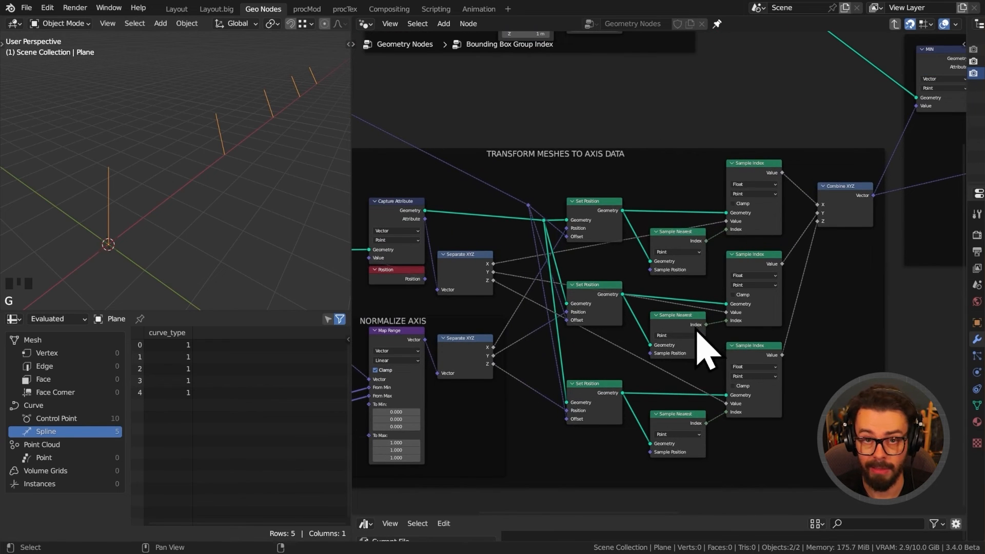
{"action": "middle_click_drag", "start_coordinate": [705, 351], "coordinate": [549, 330]}
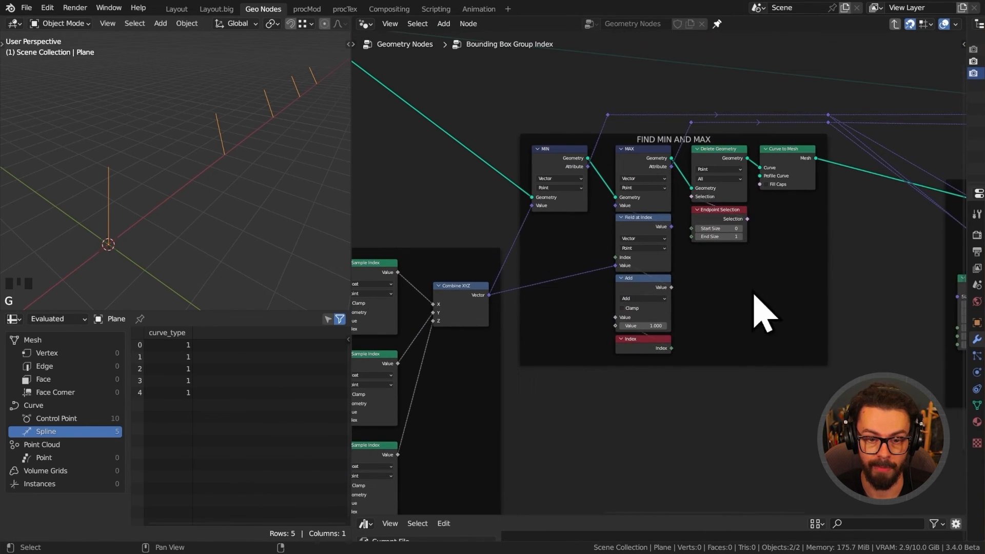
{"action": "middle_click_drag", "start_coordinate": [701, 218], "coordinate": [758, 257]}
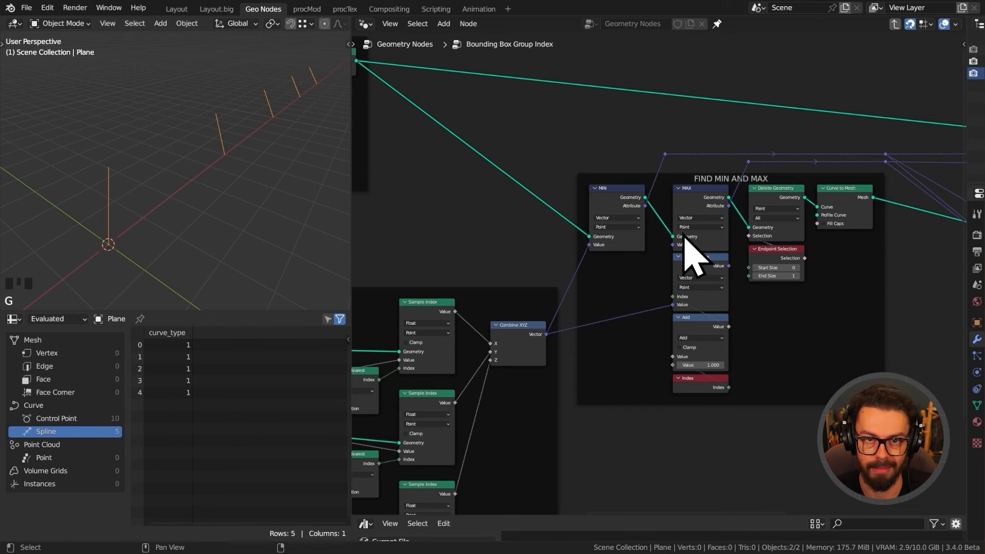
{"action": "middle_click_drag", "start_coordinate": [694, 239], "coordinate": [600, 262]}
{"action": "left_click", "coordinate": [687, 277], "text": "alt+shift"}
{"action": "middle_click_drag", "start_coordinate": [60, 274], "coordinate": [173, 220], "text": "shift"}
{"action": "scroll", "coordinate": [259, 180], "scroll_direction": "up", "scroll_amount": 3}
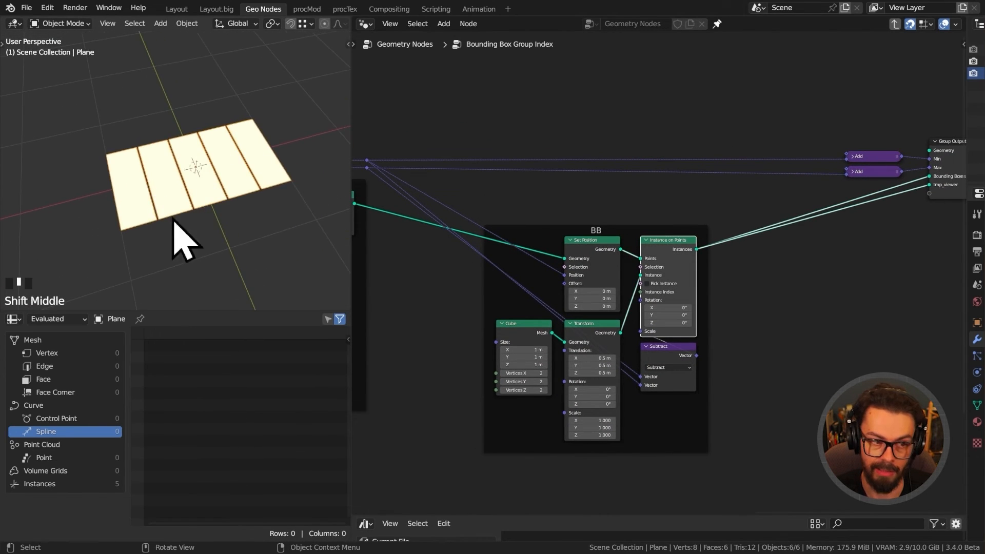
{"action": "scroll", "coordinate": [154, 211], "scroll_direction": "up", "scroll_amount": 3}
{"action": "scroll", "coordinate": [154, 198], "scroll_direction": "up", "scroll_amount": 1}
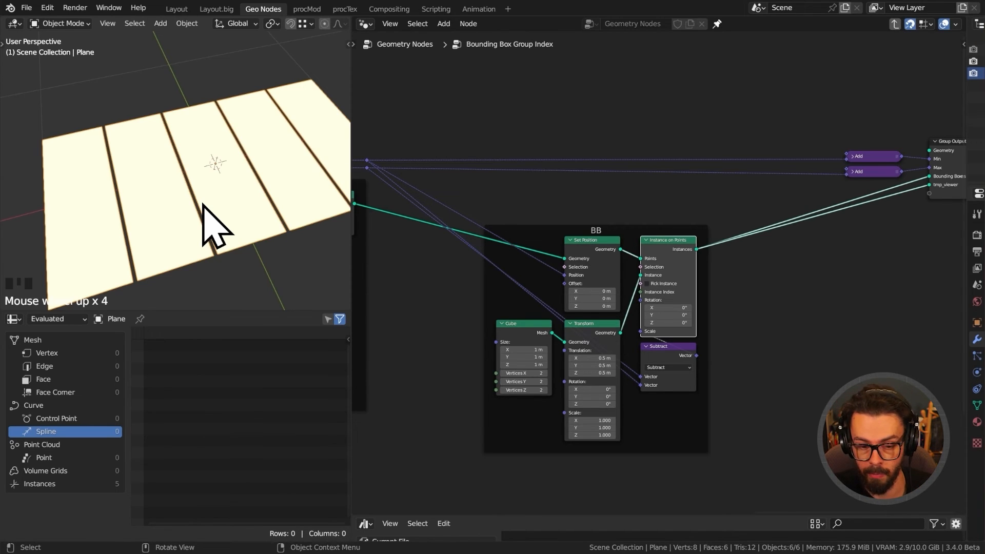
Insert a Capture Attribute node on the Group Input's upper Geometry link and reroute Group Index from Multiply into its Value.
{"action": "scroll", "coordinate": [446, 252], "scroll_direction": "down", "scroll_amount": 5}
{"action": "middle_click_drag", "start_coordinate": [385, 253], "coordinate": [914, 256]}
{"action": "middle_click_drag", "start_coordinate": [430, 260], "coordinate": [829, 224]}
{"action": "scroll", "coordinate": [594, 210], "scroll_direction": "up", "scroll_amount": 8}
{"action": "middle_click_drag", "start_coordinate": [594, 210], "coordinate": [511, 176]}
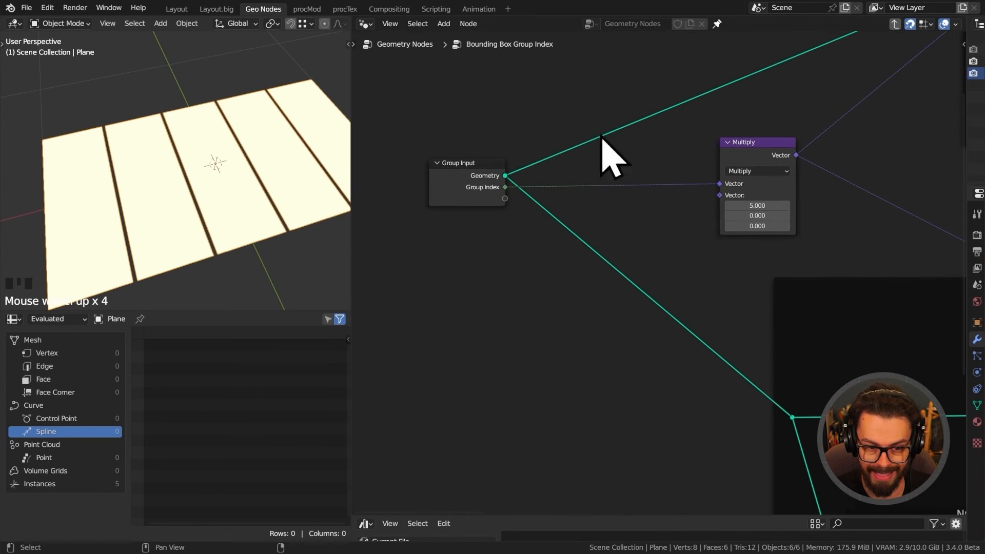
{"action": "key", "text": "shift+a"}
{"action": "mouse_move", "coordinate": [579, 131]}
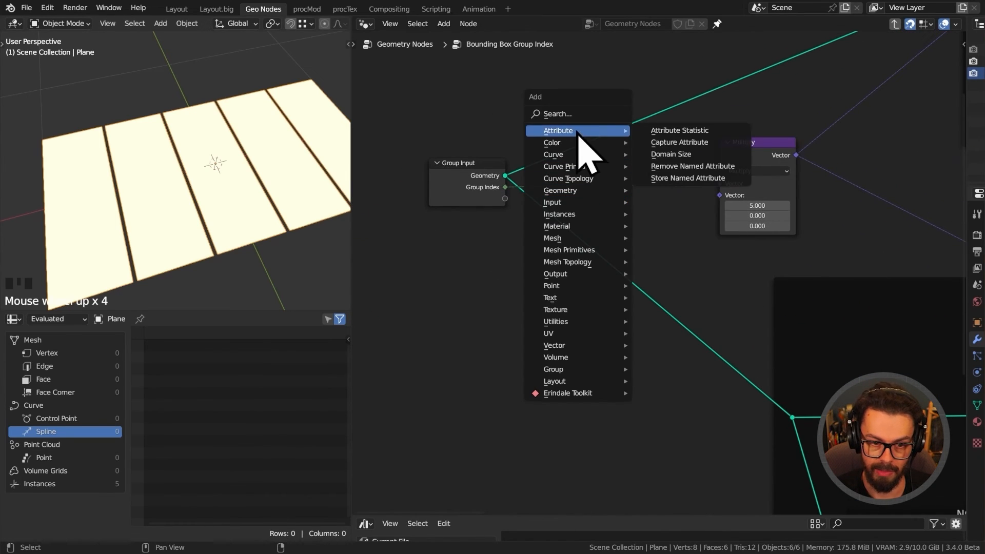
{"action": "left_click", "coordinate": [689, 143]}
{"action": "left_click", "coordinate": [583, 115]}
{"action": "scroll", "coordinate": [674, 180], "scroll_direction": "up", "scroll_amount": 2}
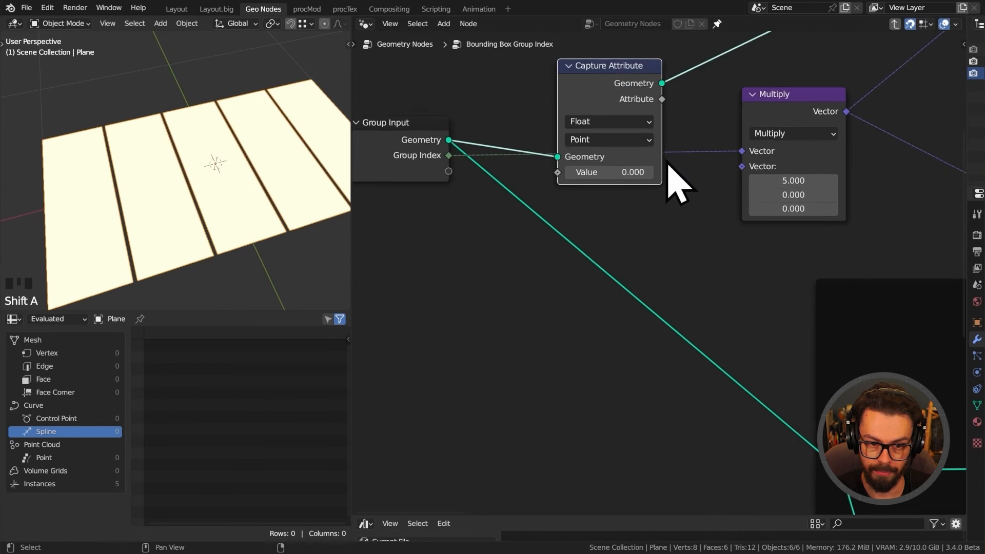
{"action": "middle_click_drag", "start_coordinate": [675, 180], "coordinate": [720, 218]}
{"action": "left_click_drag", "start_coordinate": [779, 211], "coordinate": [484, 220]}
Set the Capture Attribute node to Integer on the Face domain and connect its Attribute output to the Multiply node's first Vector input.
{"action": "left_click", "coordinate": [632, 181]}
{"action": "left_click", "coordinate": [621, 228]}
{"action": "left_click", "coordinate": [635, 181]}
{"action": "left_click", "coordinate": [633, 211]}
{"action": "left_click", "coordinate": [658, 204]}
{"action": "left_click", "coordinate": [653, 199]}
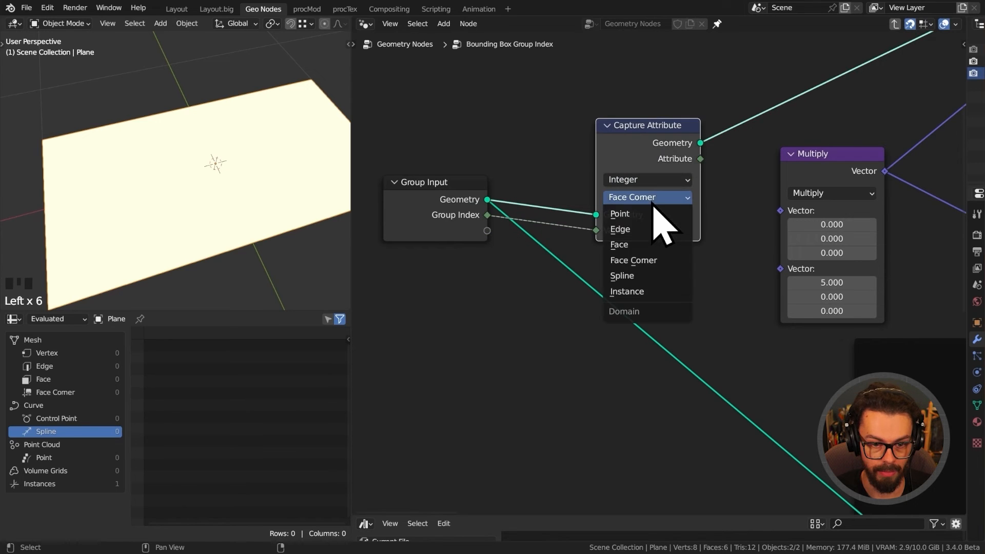
{"action": "left_click", "coordinate": [647, 245]}
{"action": "left_click_drag", "start_coordinate": [700, 159], "coordinate": [780, 211]}
Preview the Capture Attribute node's Attribute output in the viewport, followed by the STORAGE frame's Set Position output.
{"action": "left_click", "coordinate": [682, 159], "text": "ctrl+shift"}
{"action": "left_click", "coordinate": [682, 159], "text": "ctrl+shift"}
{"action": "left_click", "coordinate": [682, 159], "text": "ctrl+shift"}
{"action": "middle_click_drag", "start_coordinate": [118, 158], "coordinate": [119, 138]}
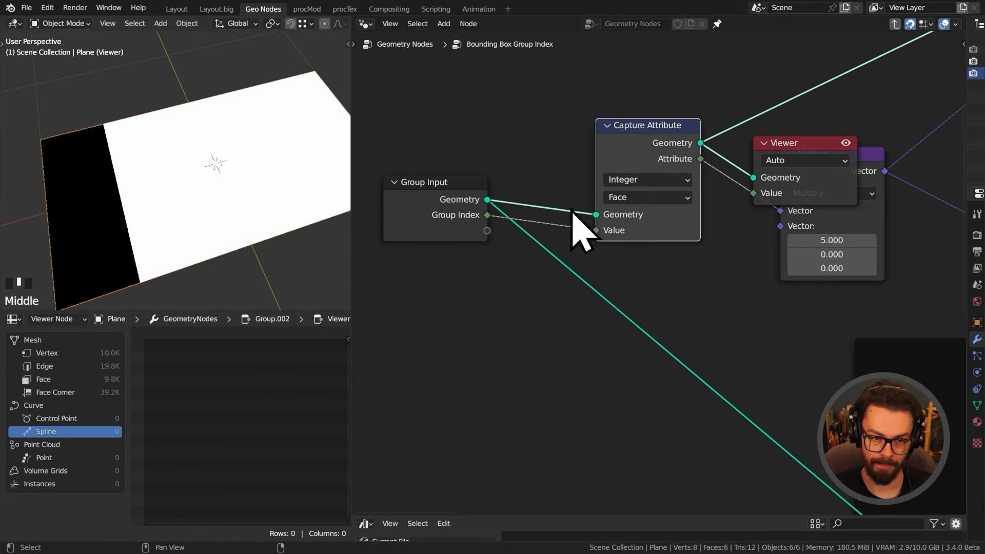
{"action": "scroll", "coordinate": [573, 210], "scroll_direction": "down", "scroll_amount": 5}
{"action": "middle_click_drag", "start_coordinate": [703, 215], "coordinate": [564, 264]}
{"action": "scroll", "coordinate": [570, 263], "scroll_direction": "down", "scroll_amount": 4}
{"action": "middle_click_drag", "start_coordinate": [619, 249], "coordinate": [595, 269]}
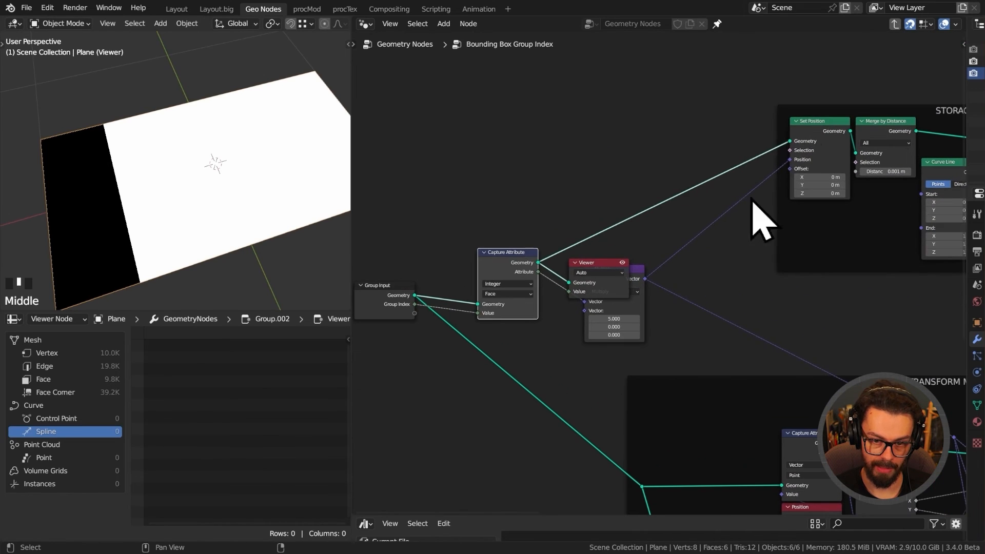
{"action": "scroll", "coordinate": [792, 154], "scroll_direction": "up", "scroll_amount": 1}
{"action": "left_click", "coordinate": [792, 154], "text": "alt+shift"}
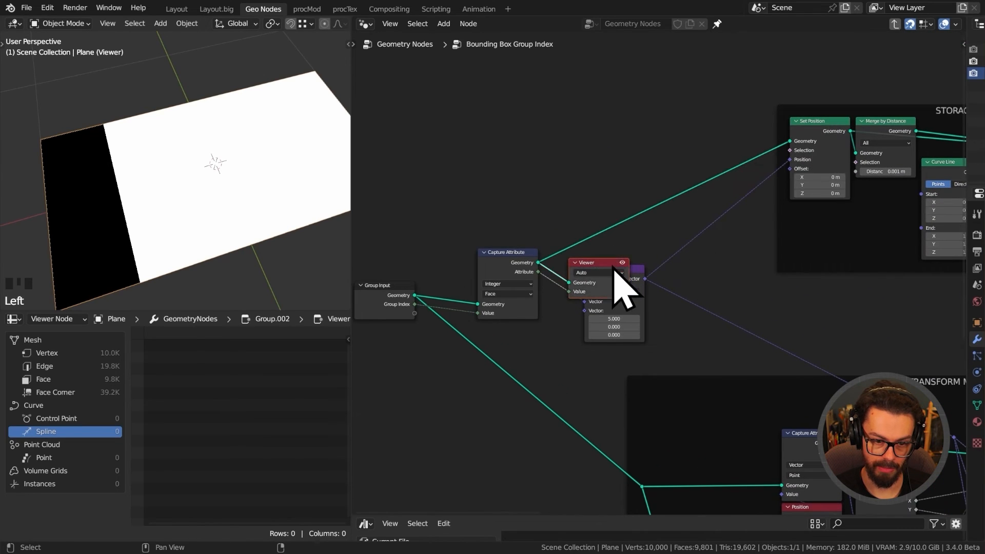
Move the Viewer node out of the way and insert a Mesh to Points node in Faces mode between Capture Attribute and Set Position.
{"action": "left_click_drag", "start_coordinate": [617, 281], "coordinate": [517, 148]}
{"action": "scroll", "coordinate": [675, 172], "scroll_direction": "up", "scroll_amount": 1}
{"action": "key", "text": "shift+a"}
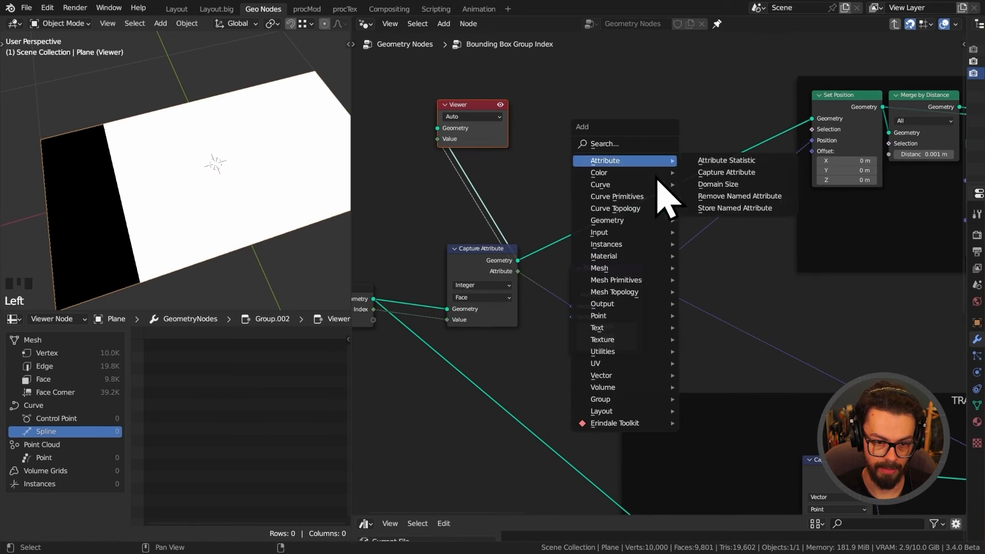
{"action": "mouse_move", "coordinate": [637, 268]}
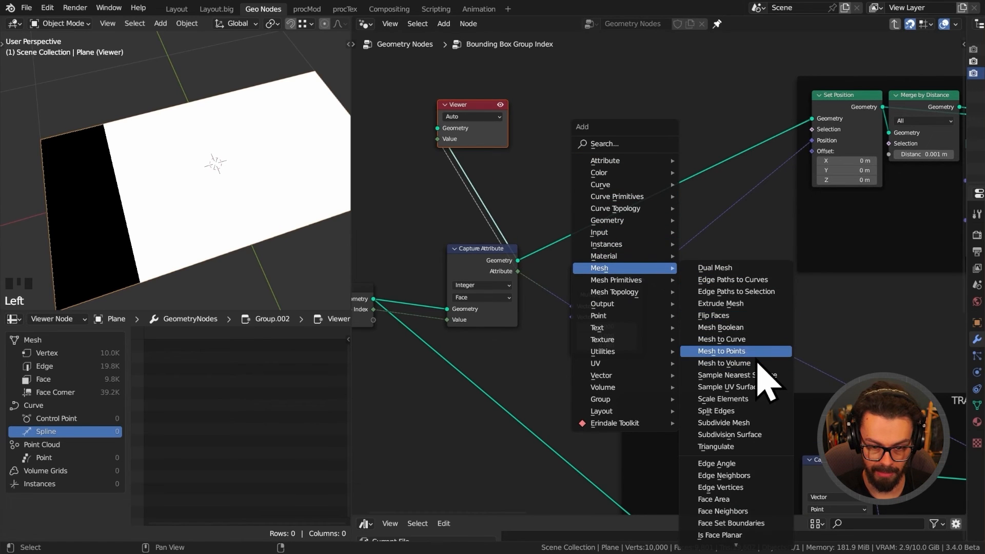
{"action": "left_click", "coordinate": [721, 351]}
{"action": "left_click", "coordinate": [658, 211]}
{"action": "left_click", "coordinate": [653, 179]}
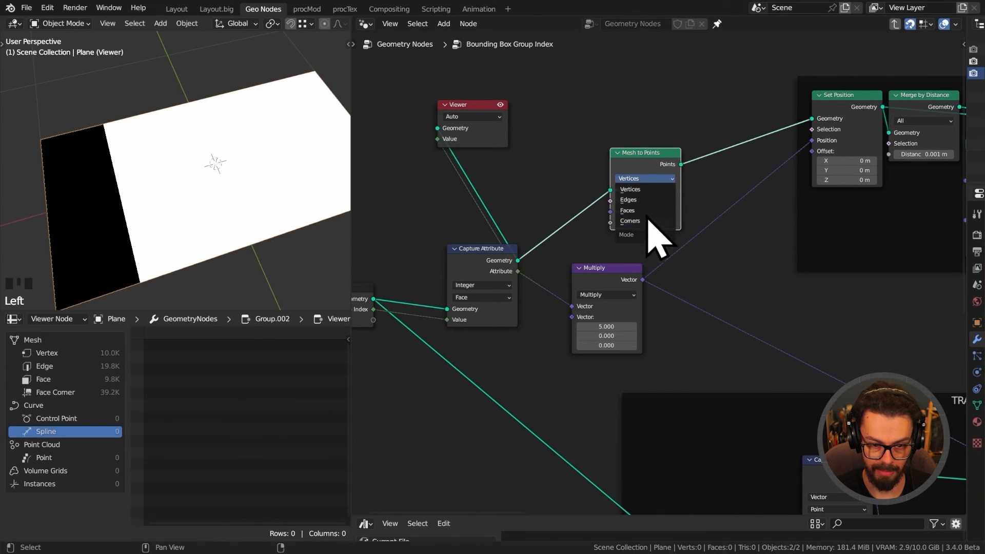
{"action": "left_click", "coordinate": [647, 212]}
Preview the outputs of Mesh to Points, Set Position and Merge by Distance in turn and examine the resulting points in the viewport.
{"action": "left_click", "coordinate": [606, 166], "text": "alt+shift"}
{"action": "middle_click_drag", "start_coordinate": [715, 177], "coordinate": [588, 176]}
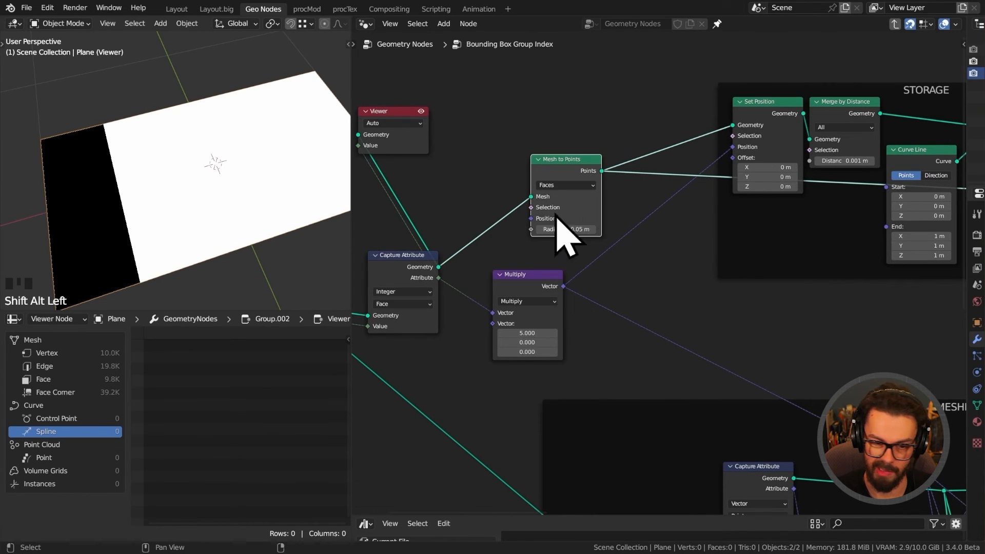
{"action": "middle_click_drag", "start_coordinate": [763, 114], "coordinate": [696, 156]}
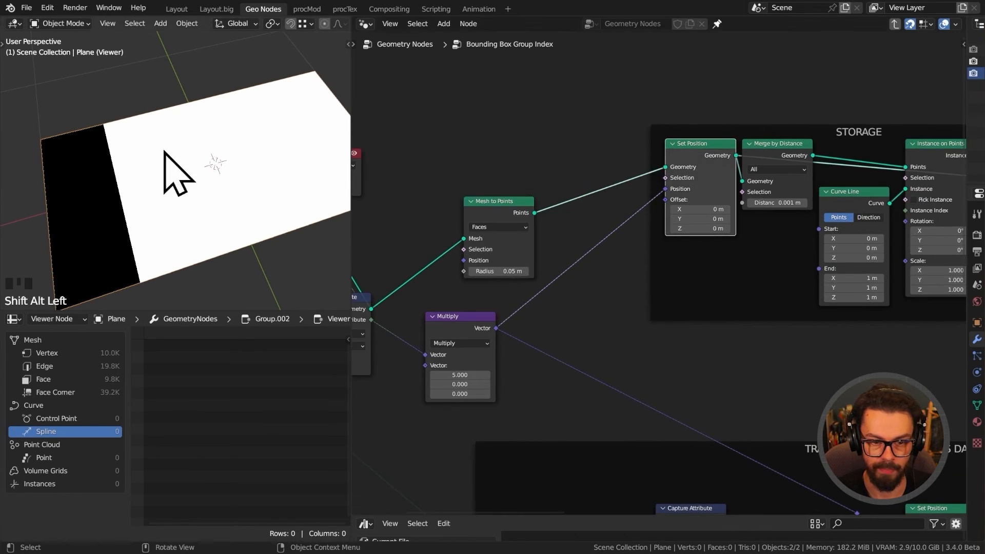
{"action": "left_click", "coordinate": [692, 176], "text": "ctrl+shift"}
{"action": "middle_click_drag", "start_coordinate": [207, 148], "coordinate": [290, 73]}
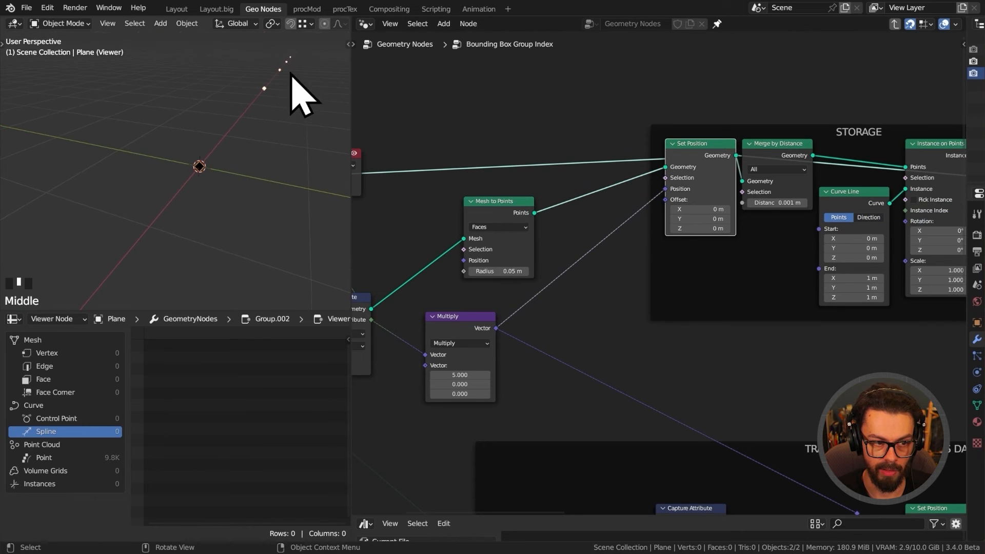
{"action": "left_click", "coordinate": [753, 152], "text": "ctrl+shift"}
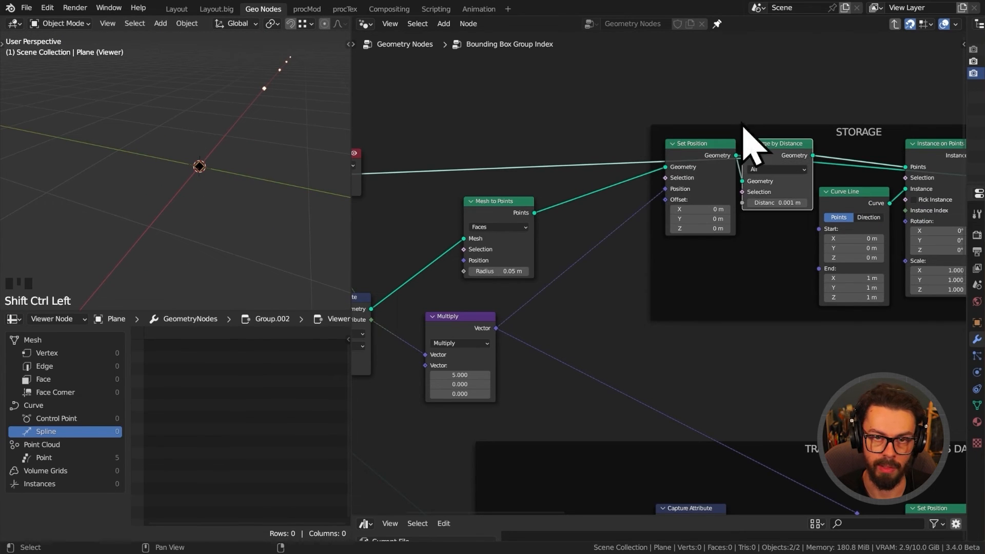
Preview the BB frame's final output and examine the bounding box result in the viewport.
{"action": "scroll", "coordinate": [449, 164], "scroll_direction": "down", "scroll_amount": 2}
{"action": "middle_click_drag", "start_coordinate": [693, 214], "coordinate": [600, 211]}
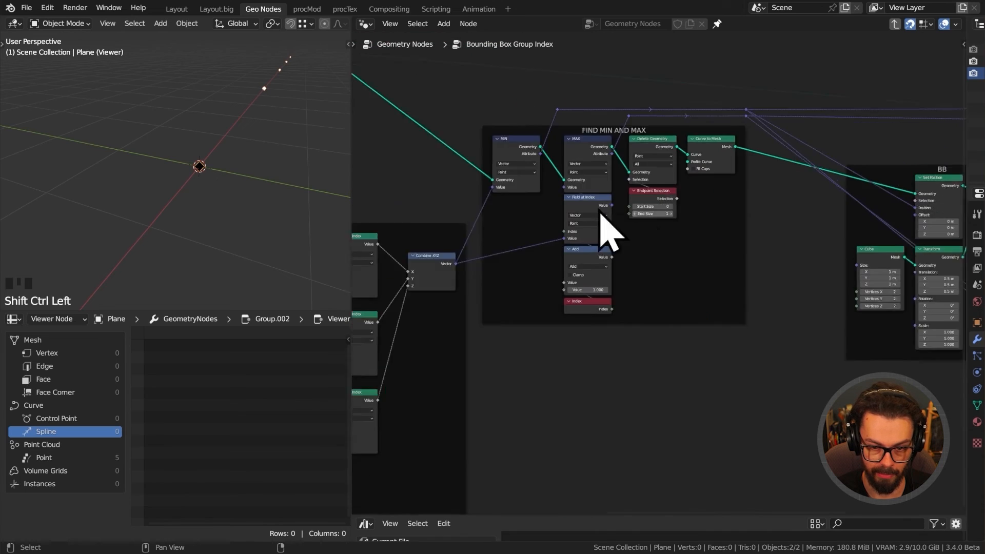
{"action": "mouse_move", "coordinate": [942, 233]}
{"action": "middle_mouse_down"}
{"action": "mouse_move", "coordinate": [636, 237]}
{"action": "mouse_move", "coordinate": [950, 246]}
{"action": "middle_mouse_up"}
{"action": "middle_click_drag", "start_coordinate": [248, 175], "coordinate": [226, 181]}
{"action": "middle_click_drag", "start_coordinate": [226, 181], "coordinate": [236, 150], "text": "shift"}
{"action": "scroll", "coordinate": [184, 166], "scroll_direction": "up", "scroll_amount": 3}
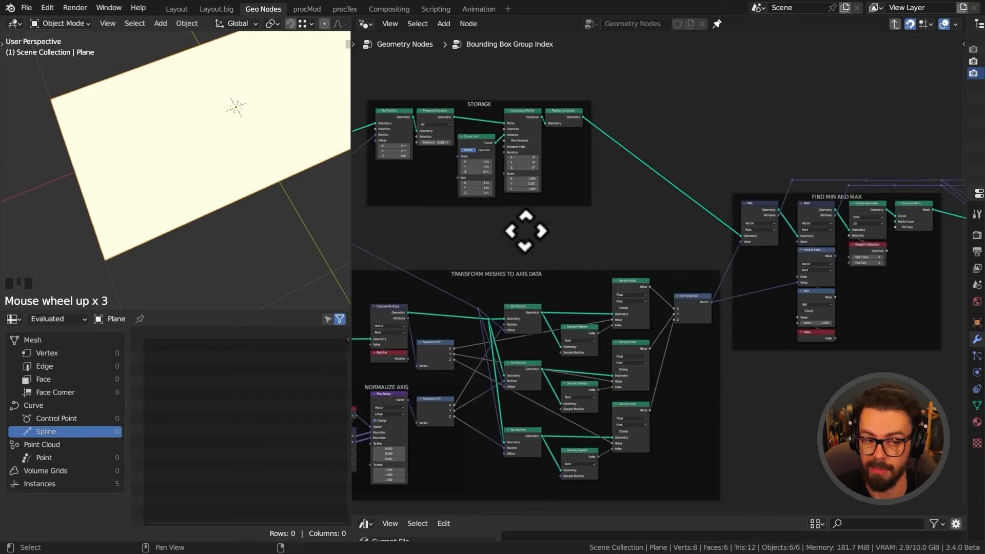
Delete the Mesh to Points and Capture Attribute nodes while keeping the Group Input links connected.
{"action": "middle_click_drag", "start_coordinate": [525, 229], "coordinate": [694, 241]}
{"action": "scroll", "coordinate": [531, 241], "scroll_direction": "up", "scroll_amount": 3}
{"action": "middle_click_drag", "start_coordinate": [531, 241], "coordinate": [664, 303]}
{"action": "left_click", "coordinate": [764, 169]}
{"action": "key", "text": "ctrl+x"}
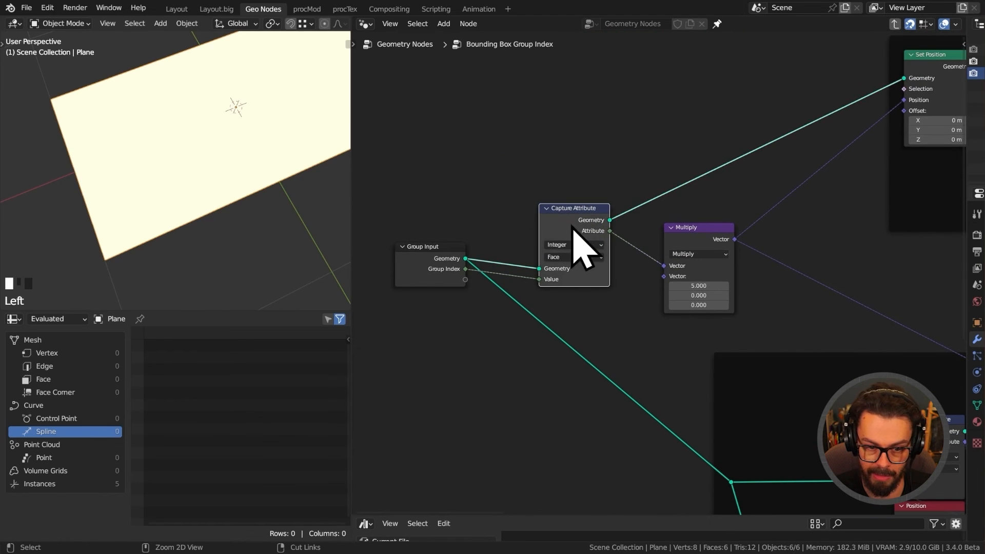
{"action": "key", "text": "ctrl+x"}
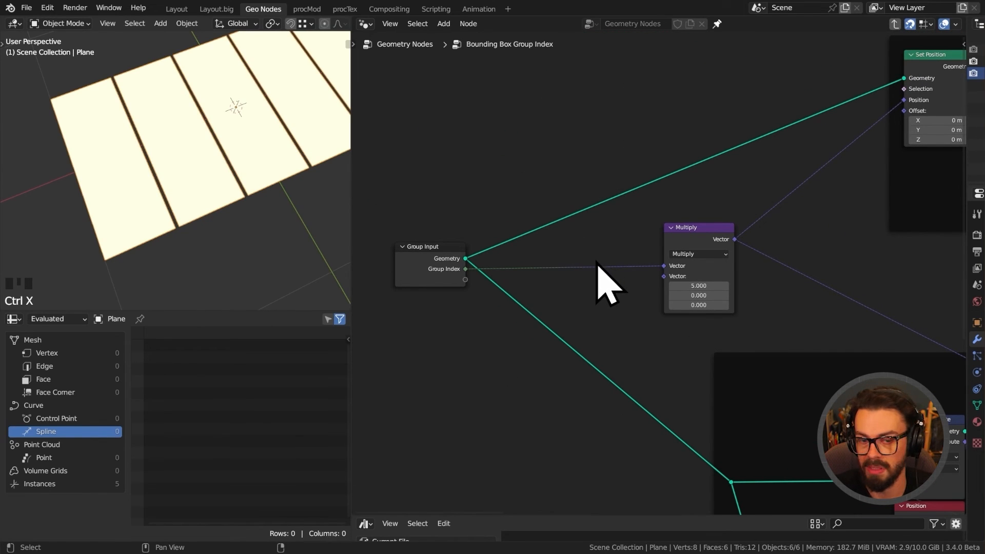
Move the Multiply and Group Input nodes closer to the STORAGE and TRANSFORM MESHES TO AXIS DATA frames.
{"action": "left_click_drag", "start_coordinate": [627, 181], "coordinate": [735, 258]}
{"action": "left_click_drag", "start_coordinate": [667, 229], "coordinate": [721, 265]}
{"action": "left_click_drag", "start_coordinate": [435, 211], "coordinate": [510, 320]}
{"action": "left_click_drag", "start_coordinate": [445, 284], "coordinate": [569, 319]}
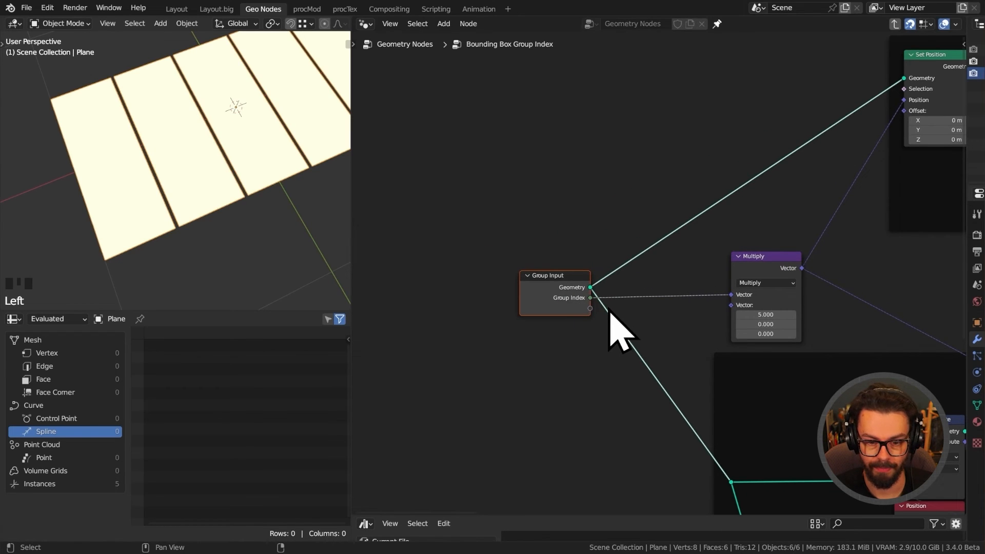
Add a second Group Input node above the BB frame and link its Geometry to the Group Output for preview.
{"action": "scroll", "coordinate": [609, 310], "scroll_direction": "down", "scroll_amount": 4}
{"action": "middle_click_drag", "start_coordinate": [691, 340], "coordinate": [634, 308]}
{"action": "middle_click_drag", "start_coordinate": [701, 291], "coordinate": [580, 253]}
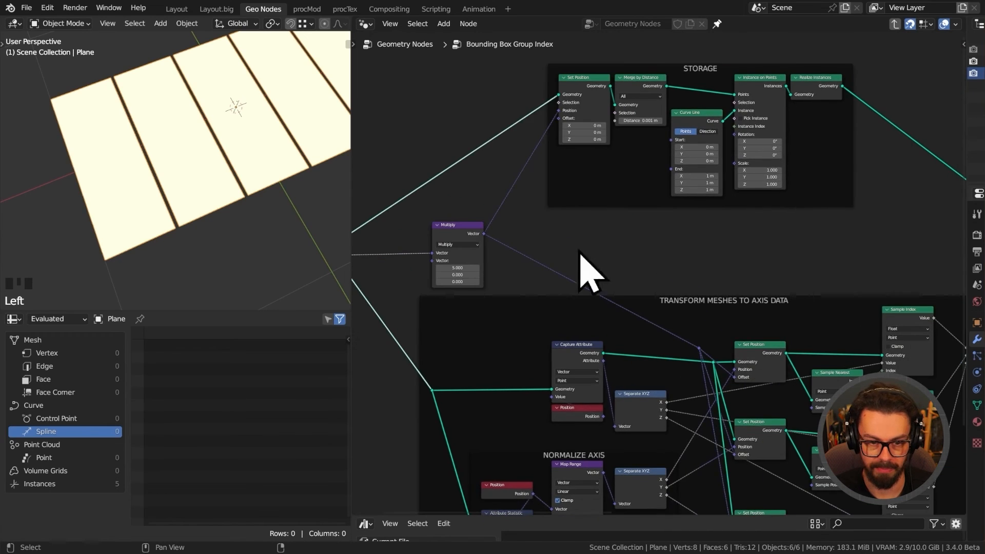
{"action": "scroll", "coordinate": [716, 318], "scroll_direction": "down", "scroll_amount": 4}
{"action": "middle_click_drag", "start_coordinate": [915, 341], "coordinate": [629, 292]}
{"action": "middle_click_drag", "start_coordinate": [907, 258], "coordinate": [641, 299]}
{"action": "middle_click_drag", "start_coordinate": [723, 275], "coordinate": [642, 294]}
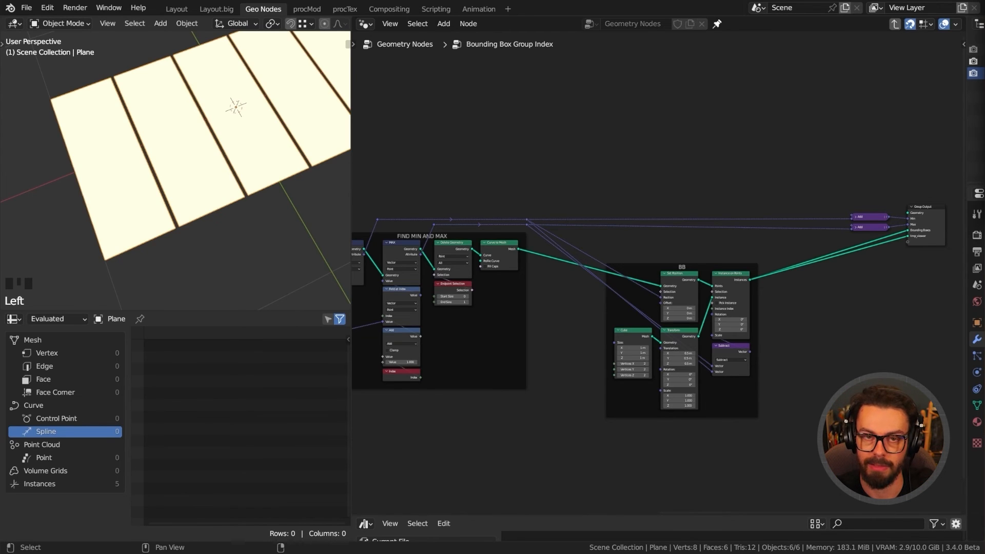
{"action": "scroll", "coordinate": [598, 176], "scroll_direction": "up", "scroll_amount": 4}
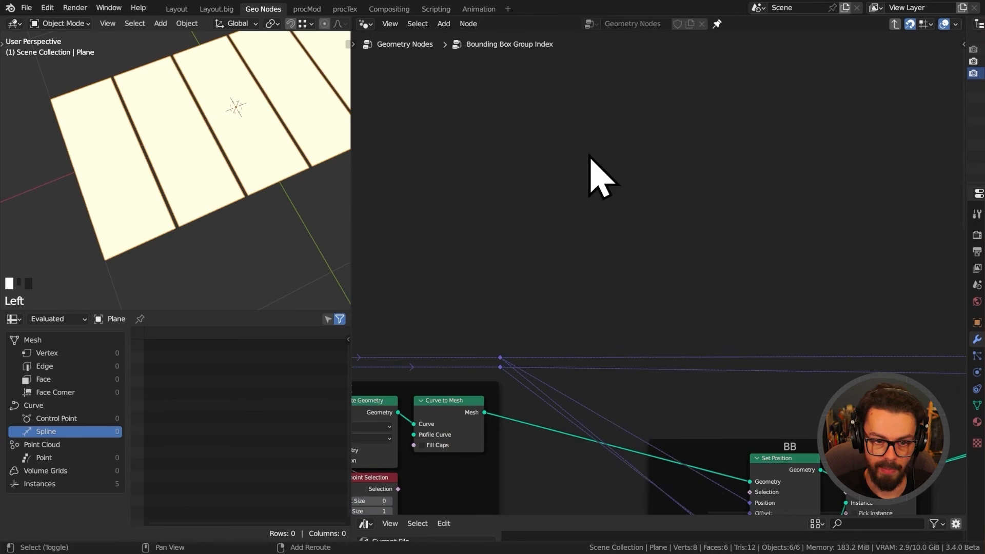
{"action": "key", "text": "shift+a"}
{"action": "mouse_move", "coordinate": [559, 286]}
{"action": "left_click", "coordinate": [647, 315]}
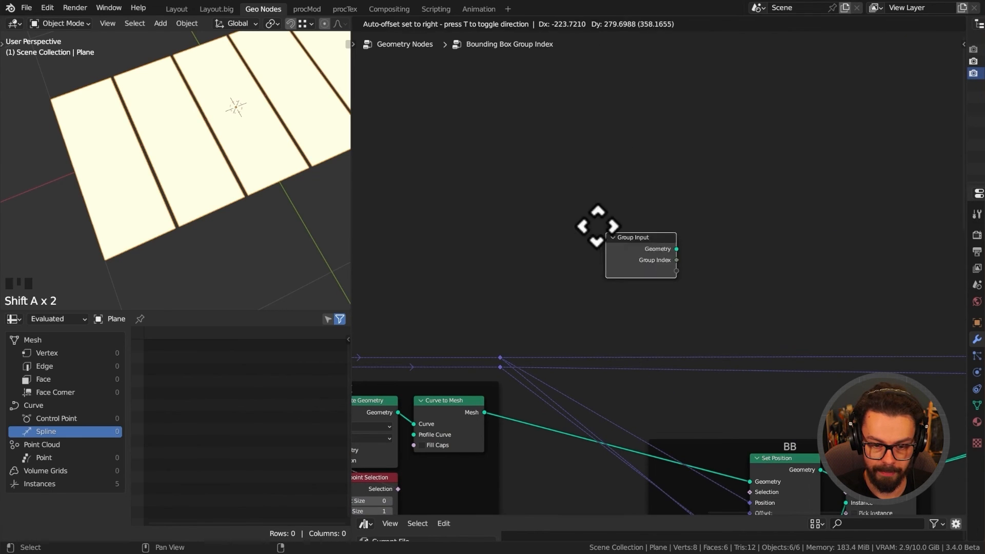
{"action": "left_click", "coordinate": [523, 159], "text": "alt+shift"}
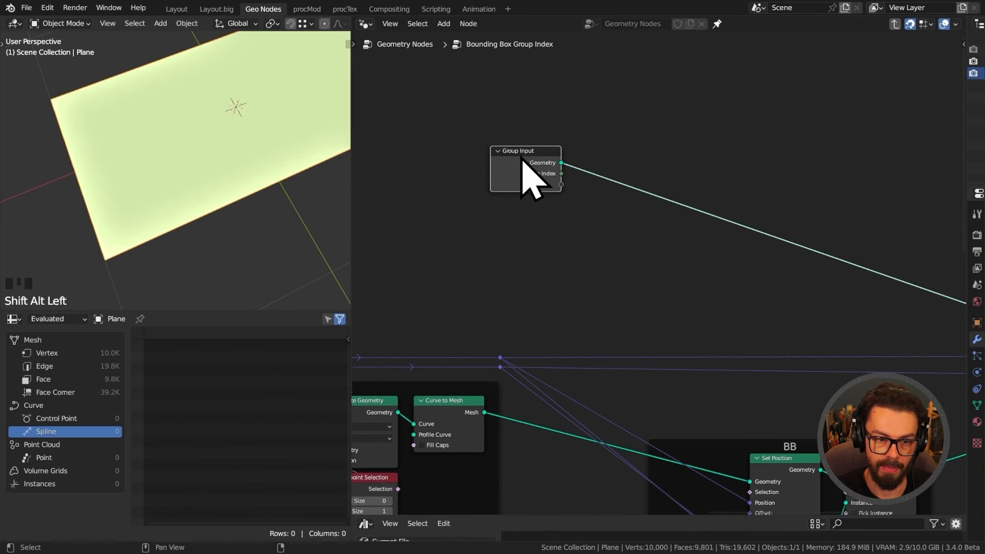
Insert a Capture Attribute node on the new Group Input's Geometry link and set its data type to Vector.
{"action": "middle_click_drag", "start_coordinate": [253, 154], "coordinate": [267, 120]}
{"action": "middle_click_drag", "start_coordinate": [533, 137], "coordinate": [547, 176]}
{"action": "scroll", "coordinate": [554, 163], "scroll_direction": "up", "scroll_amount": 5}
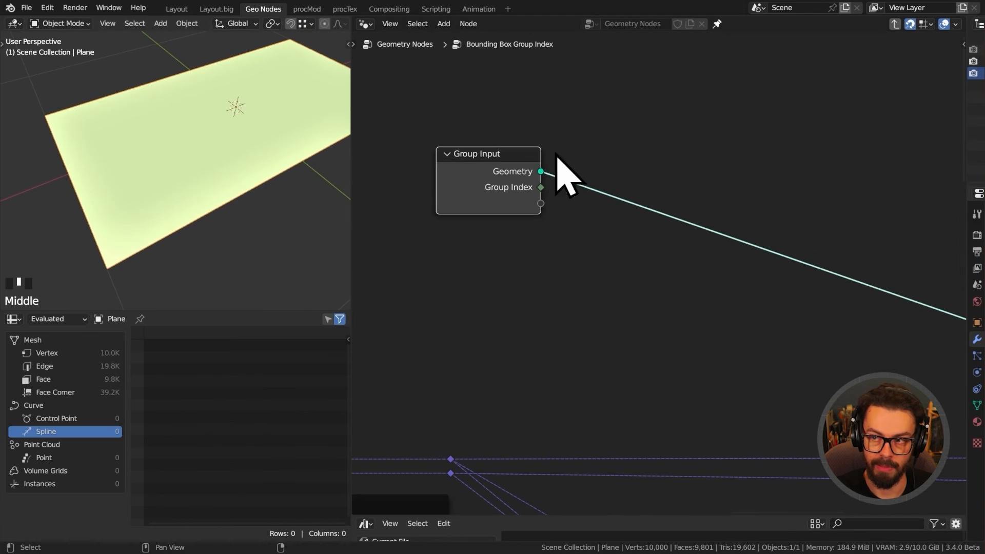
{"action": "key", "text": "shift+a"}
{"action": "mouse_move", "coordinate": [543, 50]}
{"action": "left_click", "coordinate": [636, 61]}
{"action": "left_click", "coordinate": [630, 183]}
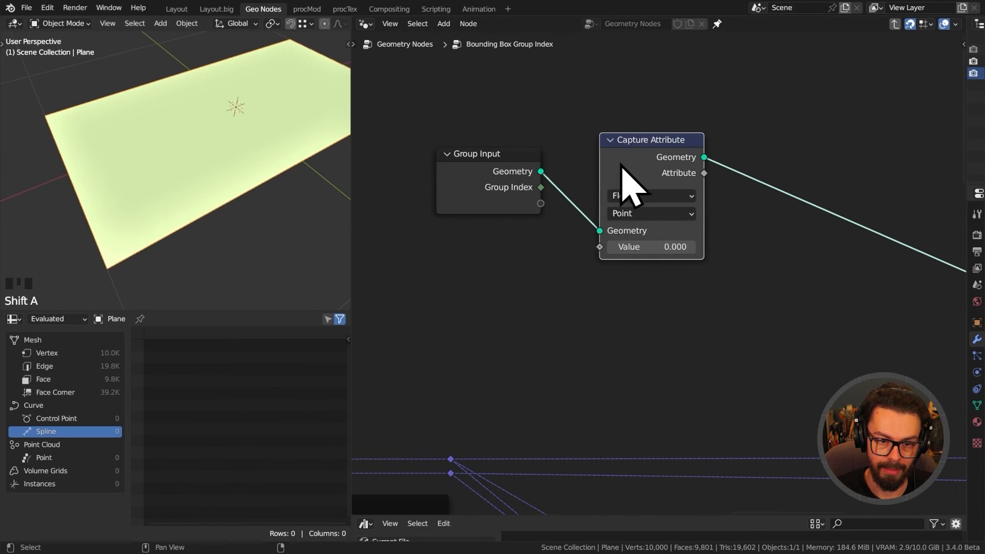
{"action": "left_click", "coordinate": [648, 196]}
{"action": "left_click", "coordinate": [647, 242]}
Feed a new Position node into the Capture Attribute's Value and place it directly beneath that node.
{"action": "left_click_drag", "start_coordinate": [600, 248], "coordinate": [513, 251]}
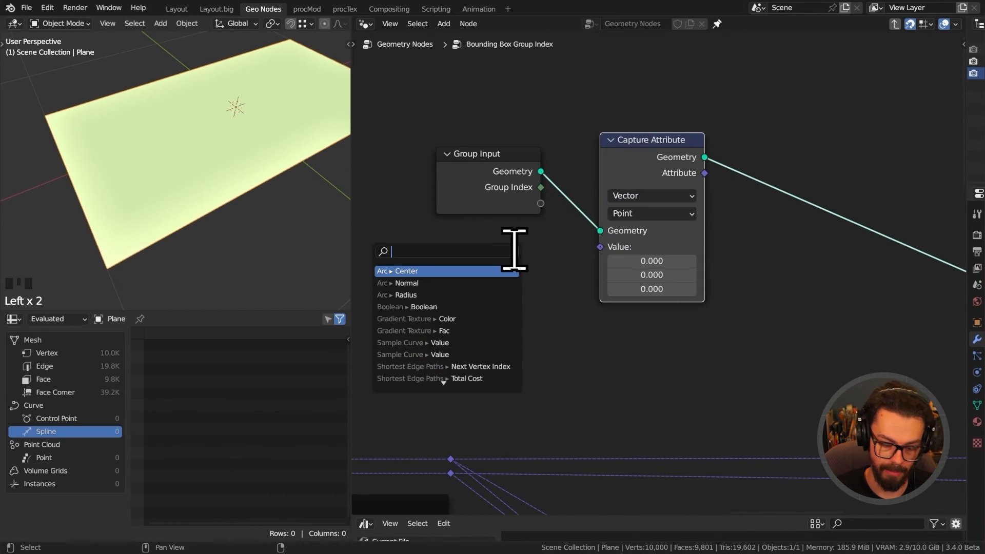
{"action": "type", "text": "pos"}
{"action": "key", "text": "Return"}
{"action": "left_click", "coordinate": [701, 275]}
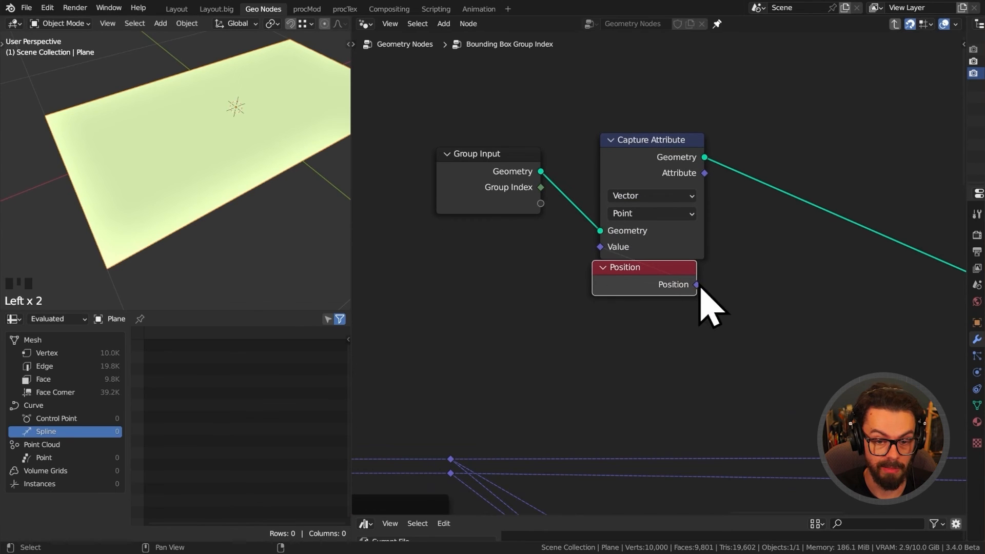
{"action": "left_click_drag", "start_coordinate": [634, 153], "coordinate": [626, 152]}
Insert a Set Position node on the Geometry link after the new Capture Attribute and align the two nodes.
{"action": "middle_click_drag", "start_coordinate": [754, 215], "coordinate": [738, 192]}
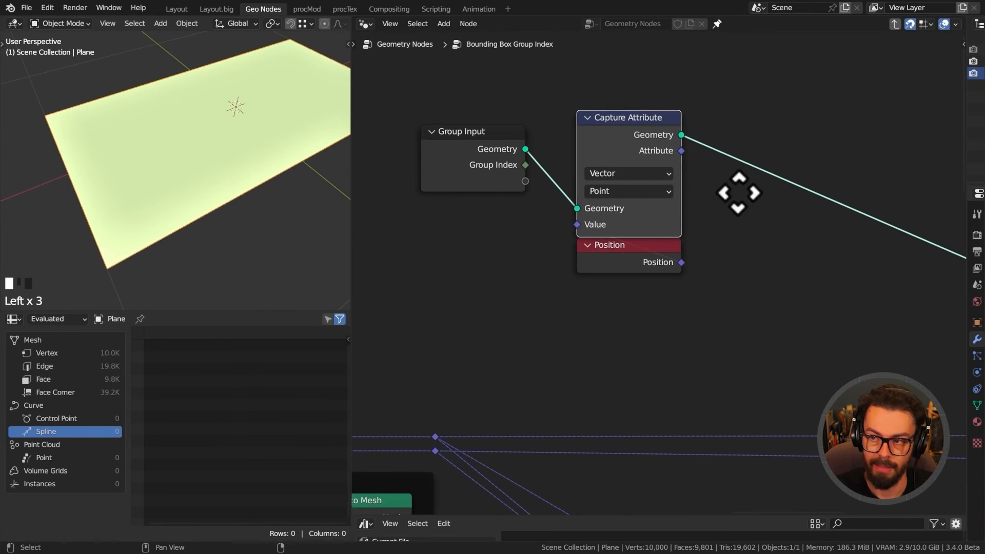
{"action": "key", "text": "shift+a"}
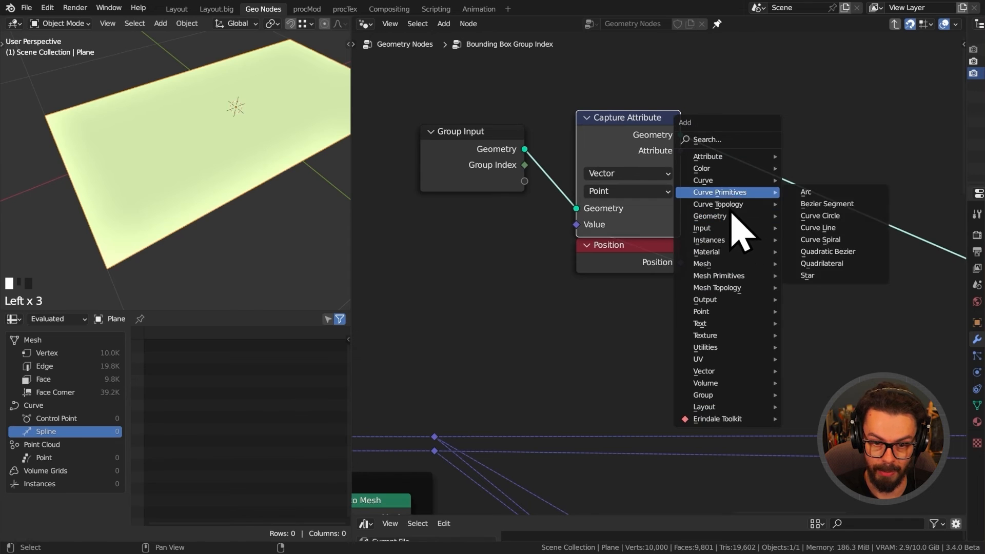
{"action": "mouse_move", "coordinate": [764, 216]}
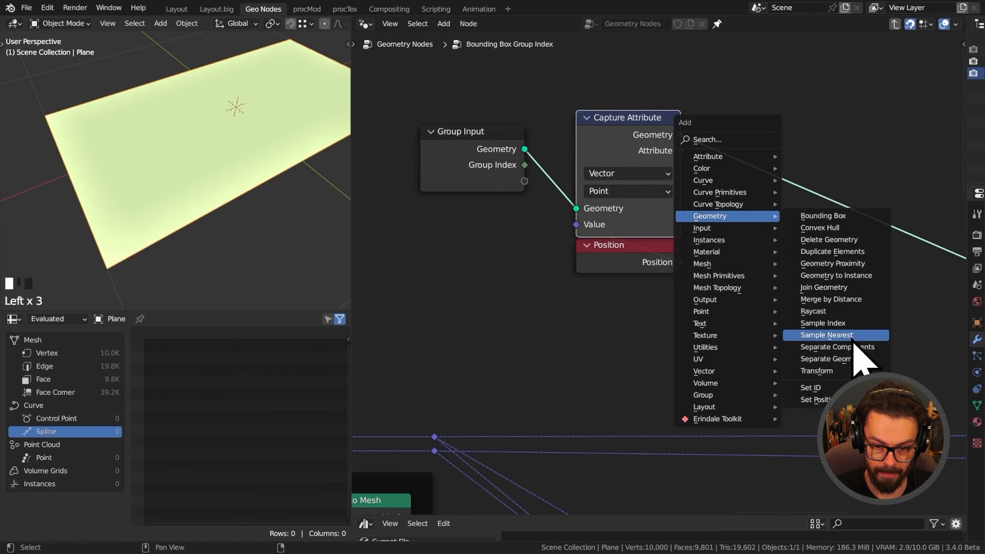
{"action": "left_click", "coordinate": [815, 400]}
{"action": "left_click", "coordinate": [777, 275]}
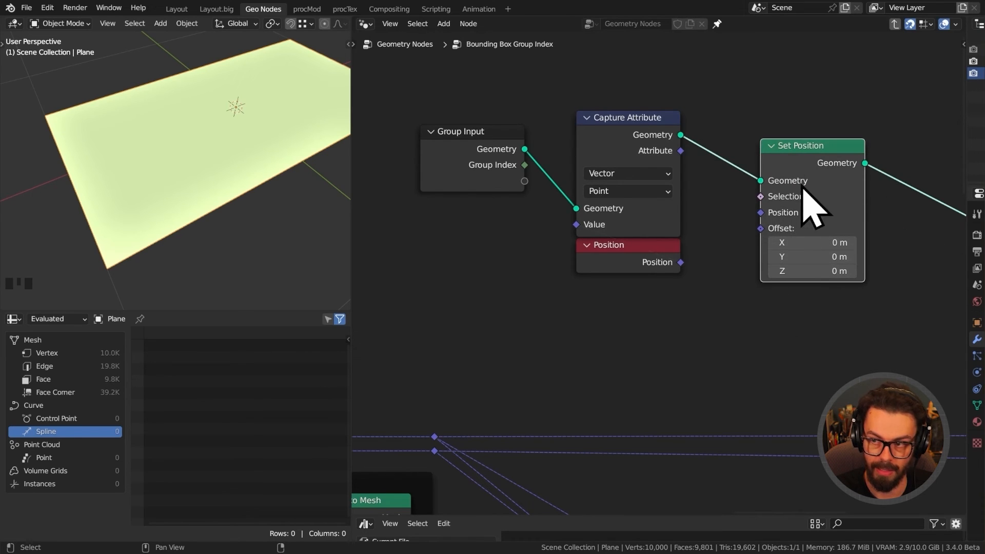
{"action": "left_click_drag", "start_coordinate": [804, 147], "coordinate": [802, 120]}
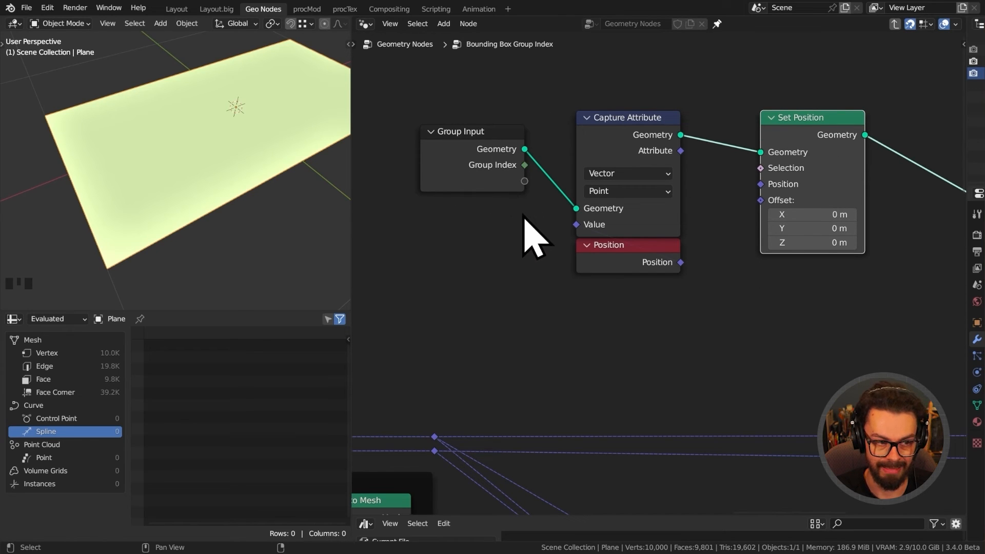
Duplicate the Multiply node near the STORAGE frame and place the copy beside the second Group Input.
{"action": "scroll", "coordinate": [590, 236], "scroll_direction": "down", "scroll_amount": 7}
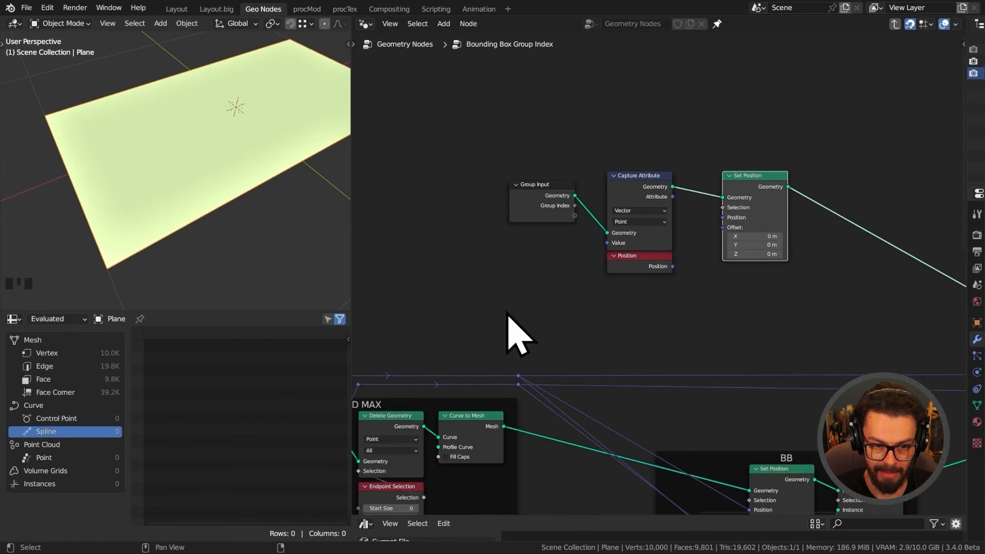
{"action": "middle_click_drag", "start_coordinate": [418, 322], "coordinate": [684, 231]}
{"action": "scroll", "coordinate": [641, 241], "scroll_direction": "down", "scroll_amount": 7}
{"action": "middle_click_drag", "start_coordinate": [529, 265], "coordinate": [761, 193]}
{"action": "scroll", "coordinate": [502, 243], "scroll_direction": "down", "scroll_amount": 3}
{"action": "middle_click_drag", "start_coordinate": [503, 229], "coordinate": [519, 222]}
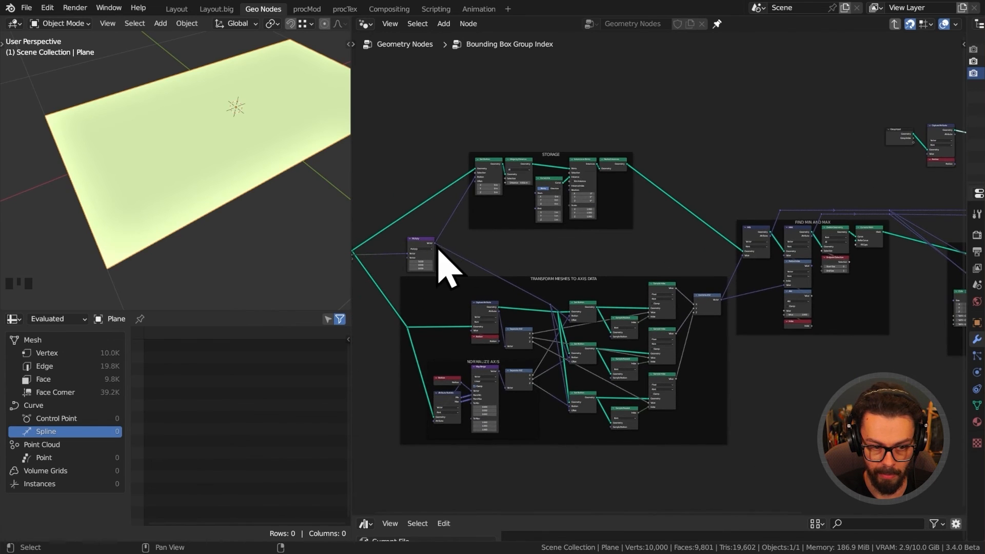
{"action": "key", "text": "shift+d"}
{"action": "left_click", "coordinate": [920, 176]}
{"action": "middle_click_drag", "start_coordinate": [919, 176], "coordinate": [671, 209]}
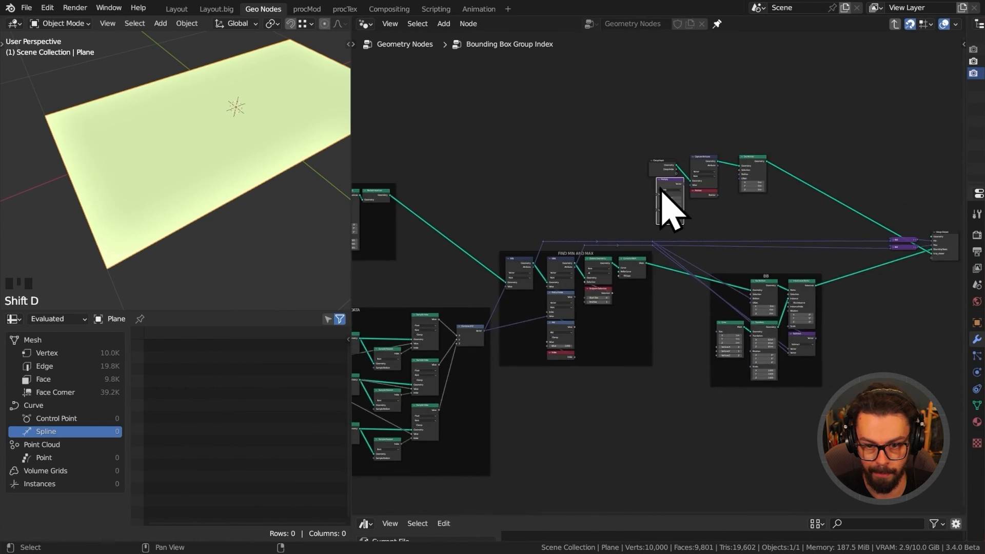
Move the Capture Attribute and Position nodes upward and place the duplicated Multiply node beneath them, between Group Input and Set Position.
{"action": "scroll", "coordinate": [723, 154], "scroll_direction": "up", "scroll_amount": 3}
{"action": "scroll", "coordinate": [600, 262], "scroll_direction": "up", "scroll_amount": 6}
{"action": "middle_click_drag", "start_coordinate": [713, 131], "coordinate": [615, 277]}
{"action": "left_click_drag", "start_coordinate": [612, 309], "coordinate": [666, 222]}
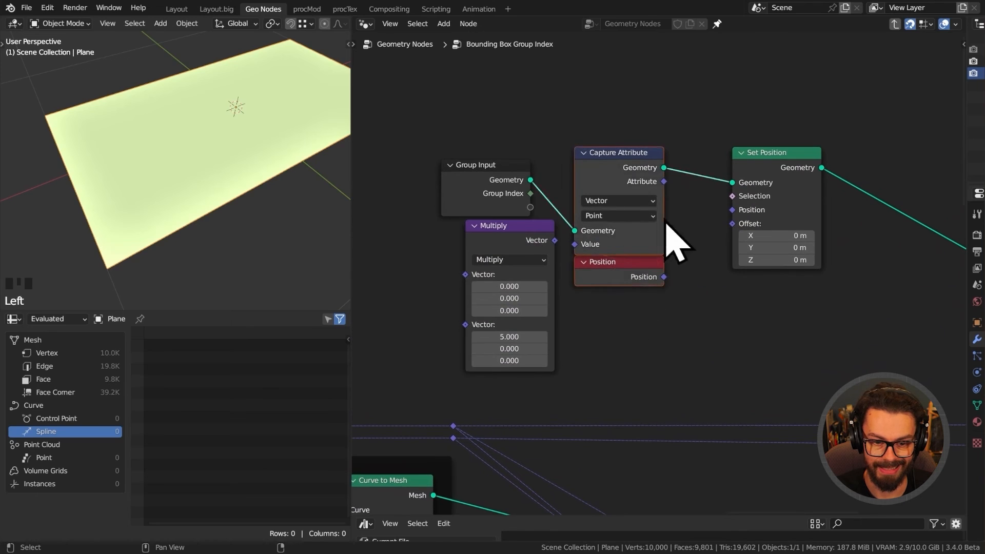
{"action": "left_click_drag", "start_coordinate": [597, 276], "coordinate": [619, 191]}
{"action": "left_click_drag", "start_coordinate": [518, 235], "coordinate": [651, 221]}
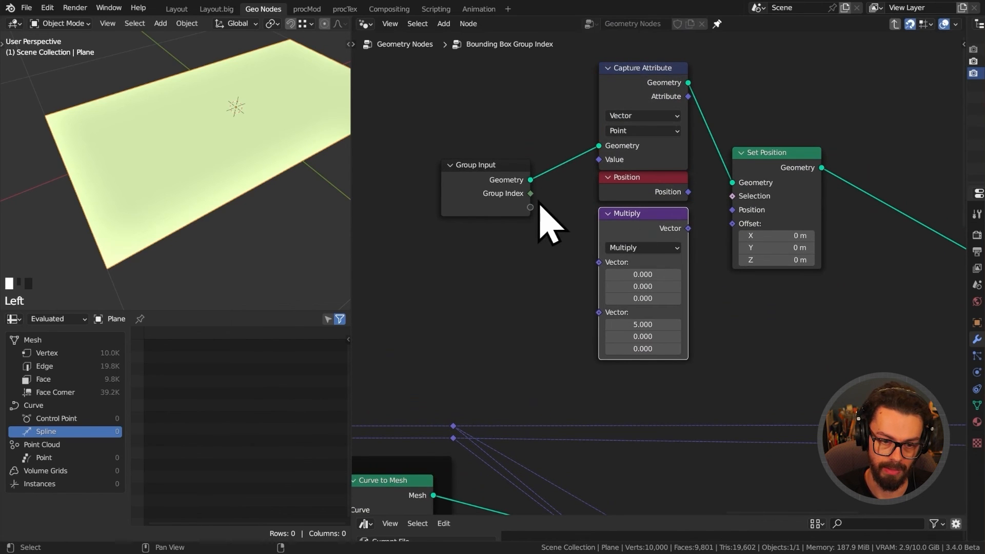
Connect Group Index to the duplicated Multiply's first Vector input and feed the result into Set Position's Position.
{"action": "left_click_drag", "start_coordinate": [530, 194], "coordinate": [609, 263]}
{"action": "left_click_drag", "start_coordinate": [688, 228], "coordinate": [732, 210]}
{"action": "scroll", "coordinate": [237, 164], "scroll_direction": "down", "scroll_amount": 3}
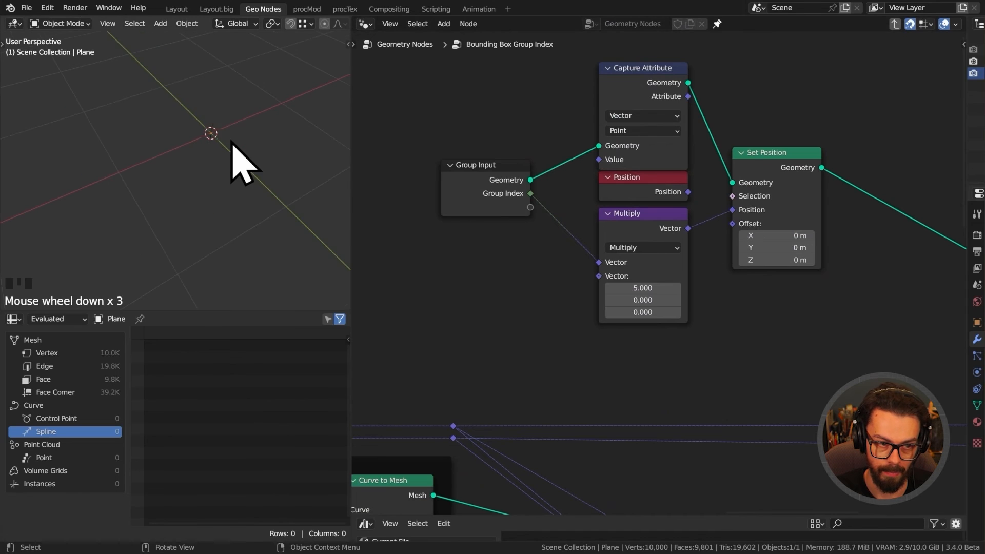
{"action": "middle_click_drag", "start_coordinate": [238, 165], "coordinate": [176, 159]}
{"action": "scroll", "coordinate": [180, 183], "scroll_direction": "down", "scroll_amount": 3}
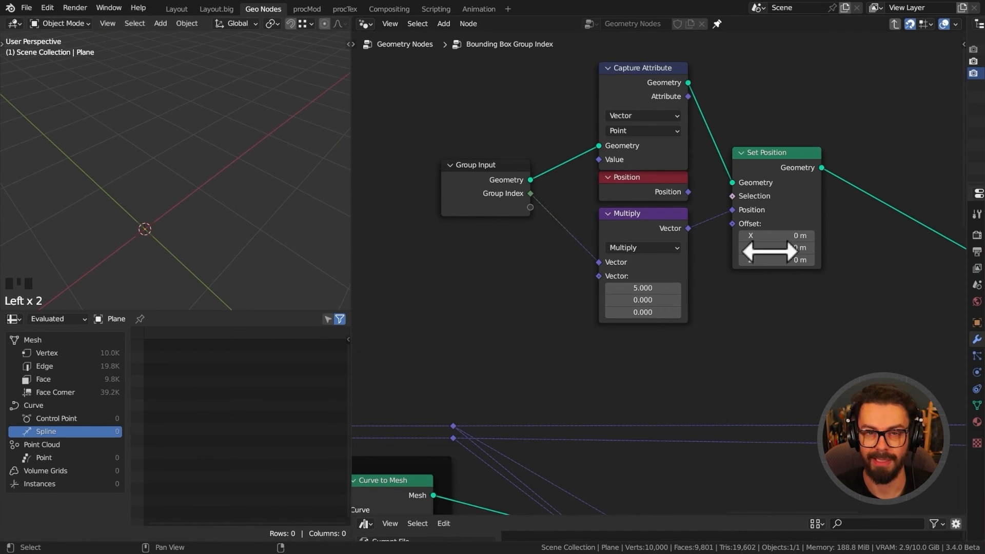
Insert a Mesh to Points node on the geometry link after Set Position and check the resulting points in the viewport.
{"action": "middle_click_drag", "start_coordinate": [913, 222], "coordinate": [783, 184]}
{"action": "key", "text": "shift+a"}
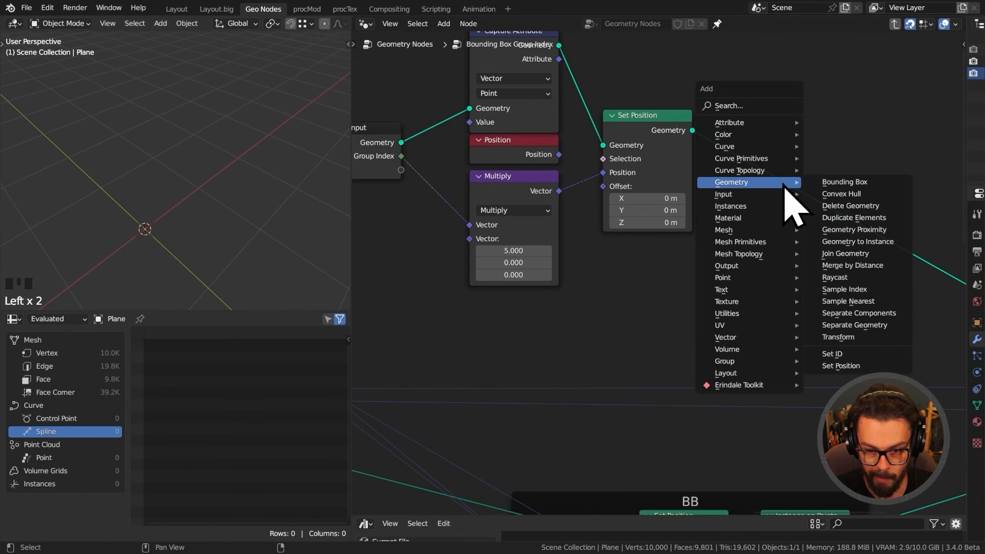
{"action": "mouse_move", "coordinate": [783, 236]}
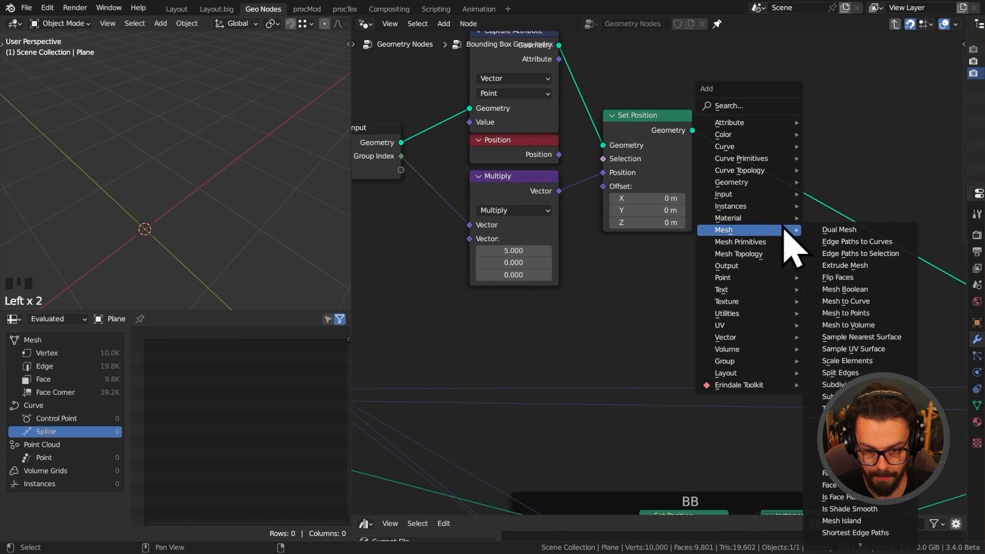
{"action": "left_click", "coordinate": [866, 312]}
{"action": "left_click", "coordinate": [851, 188]}
{"action": "middle_click", "coordinate": [222, 194]}
{"action": "middle_click_drag", "start_coordinate": [223, 194], "coordinate": [261, 160]}
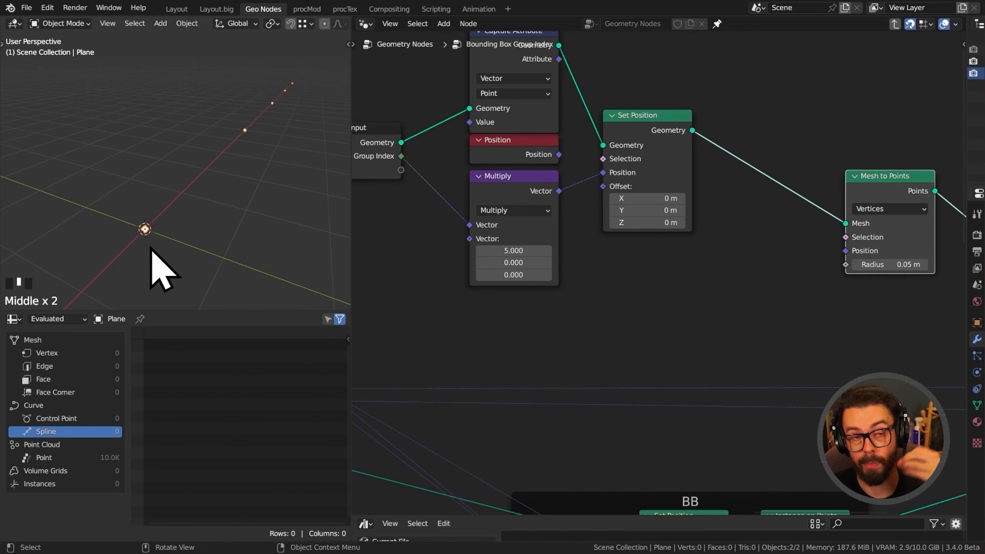
Examine how the FIND MIN AND MAX frame captures and passes on its minimum and maximum attributes.
{"action": "middle_click_drag", "start_coordinate": [362, 293], "coordinate": [828, 128]}
{"action": "scroll", "coordinate": [721, 227], "scroll_direction": "down", "scroll_amount": 3}
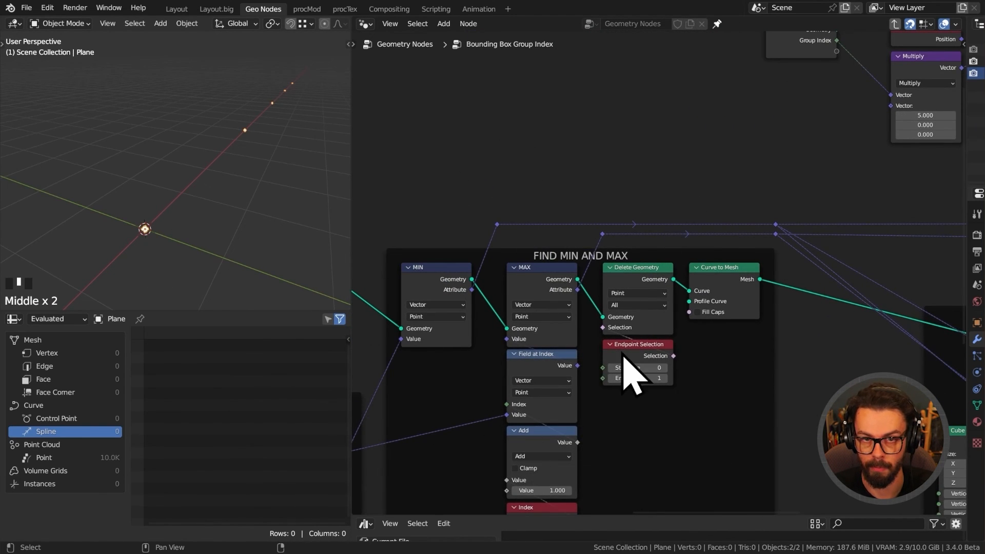
{"action": "scroll", "coordinate": [622, 354], "scroll_direction": "down", "scroll_amount": 5}
{"action": "middle_click_drag", "start_coordinate": [753, 317], "coordinate": [635, 301]}
{"action": "middle_click_drag", "start_coordinate": [711, 179], "coordinate": [524, 198]}
{"action": "scroll", "coordinate": [524, 198], "scroll_direction": "up", "scroll_amount": 3}
{"action": "scroll", "coordinate": [690, 123], "scroll_direction": "up", "scroll_amount": 1}
{"action": "middle_click_drag", "start_coordinate": [697, 99], "coordinate": [633, 174]}
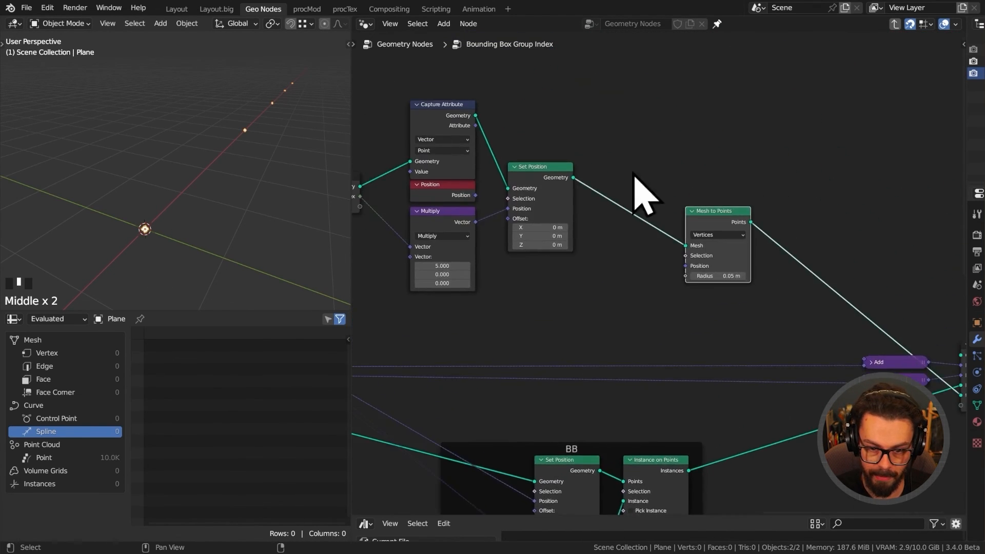
Move Mesh to Points farther along and insert a Capture Attribute node between it and Set Position.
{"action": "left_click_drag", "start_coordinate": [702, 248], "coordinate": [897, 213]}
{"action": "key", "text": "shift+a"}
{"action": "mouse_move", "coordinate": [660, 50]}
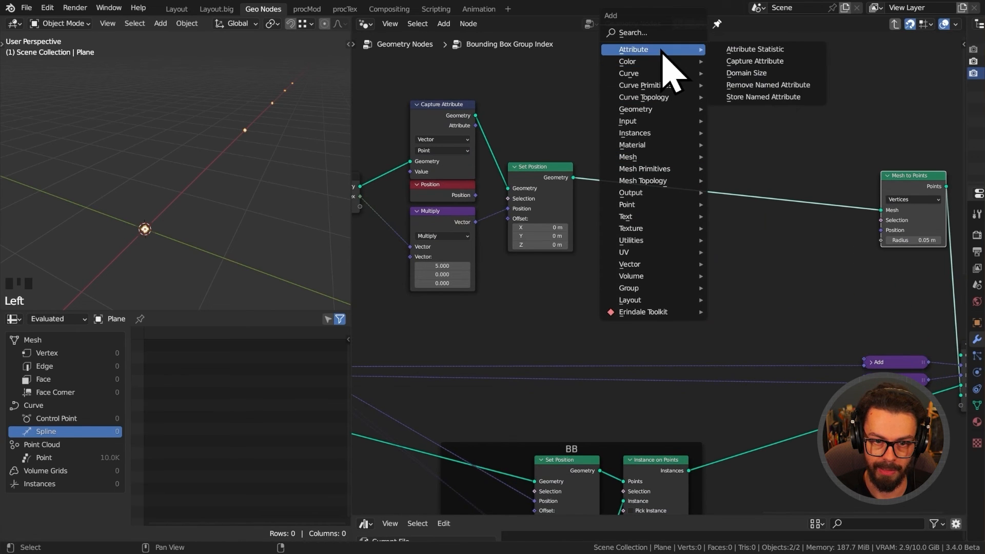
{"action": "left_click", "coordinate": [755, 61]}
{"action": "scroll", "coordinate": [671, 153], "scroll_direction": "up", "scroll_amount": 4}
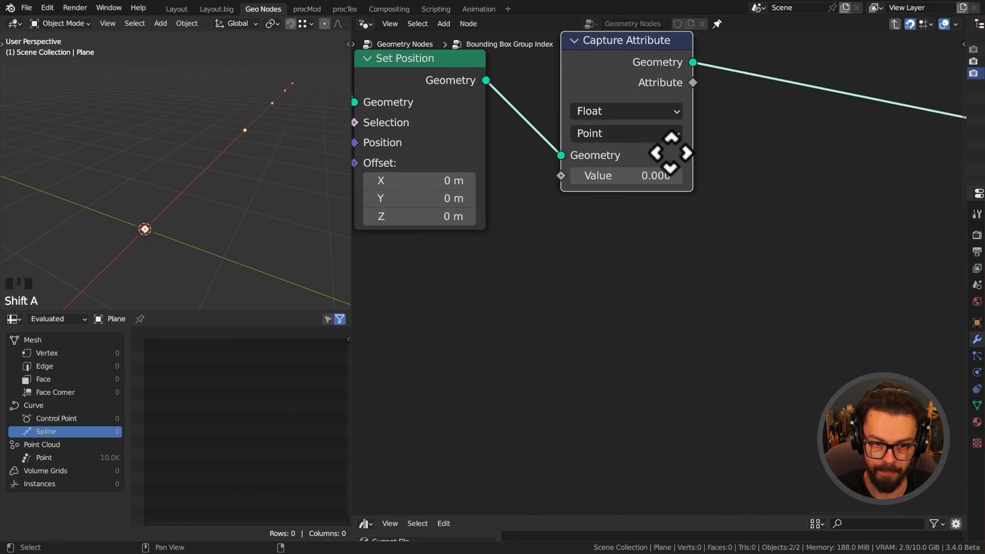
{"action": "left_click", "coordinate": [670, 153]}
Set the new Capture Attribute to the Vector type on the Point domain and align it with Set Position.
{"action": "middle_click_drag", "start_coordinate": [670, 153], "coordinate": [692, 264]}
{"action": "left_click", "coordinate": [667, 241]}
{"action": "left_click", "coordinate": [669, 302]}
{"action": "left_click", "coordinate": [658, 263]}
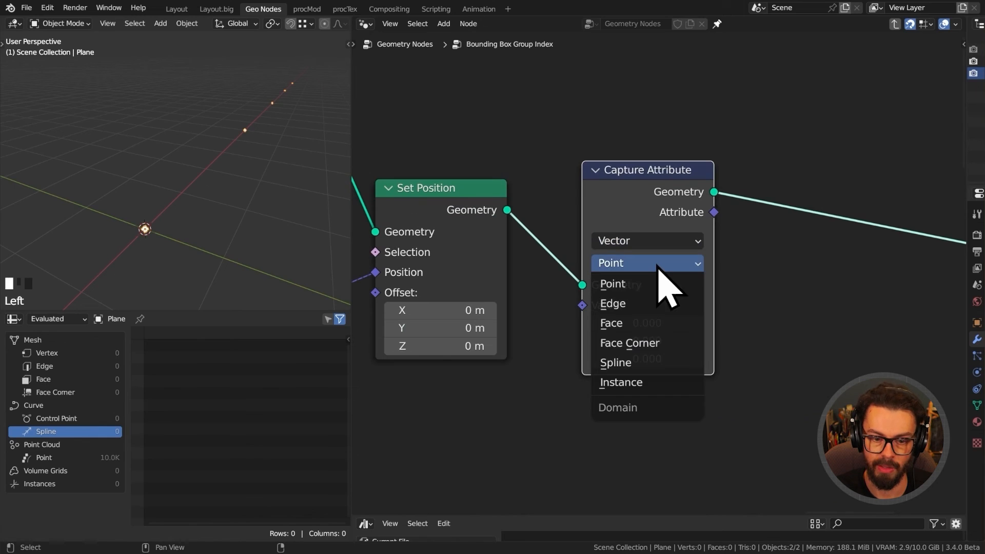
{"action": "left_click", "coordinate": [658, 285]}
{"action": "left_click_drag", "start_coordinate": [702, 190], "coordinate": [710, 209]}
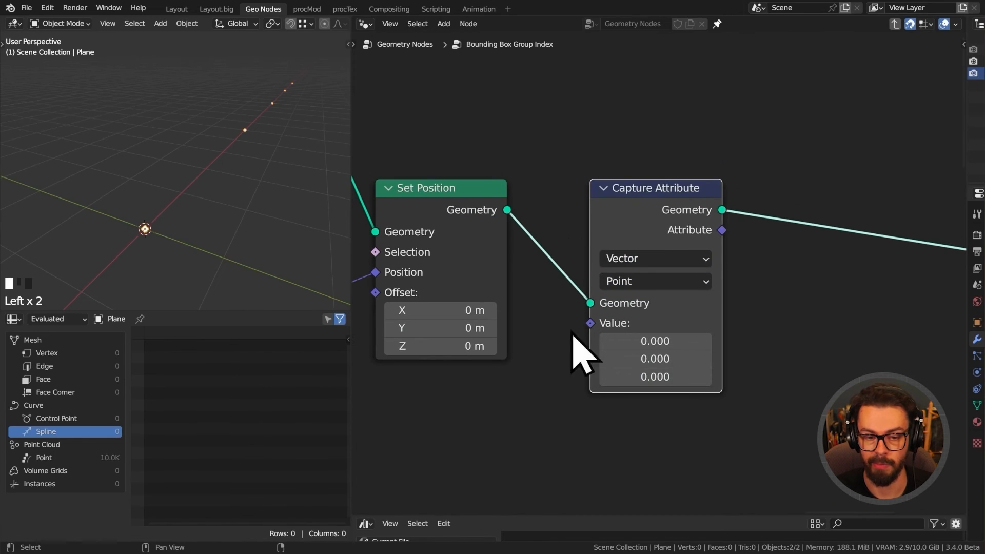
Label the new Capture Attribute MIN and insert a duplicate labelled MAX after it on the geometry link.
{"action": "key", "text": "F2"}
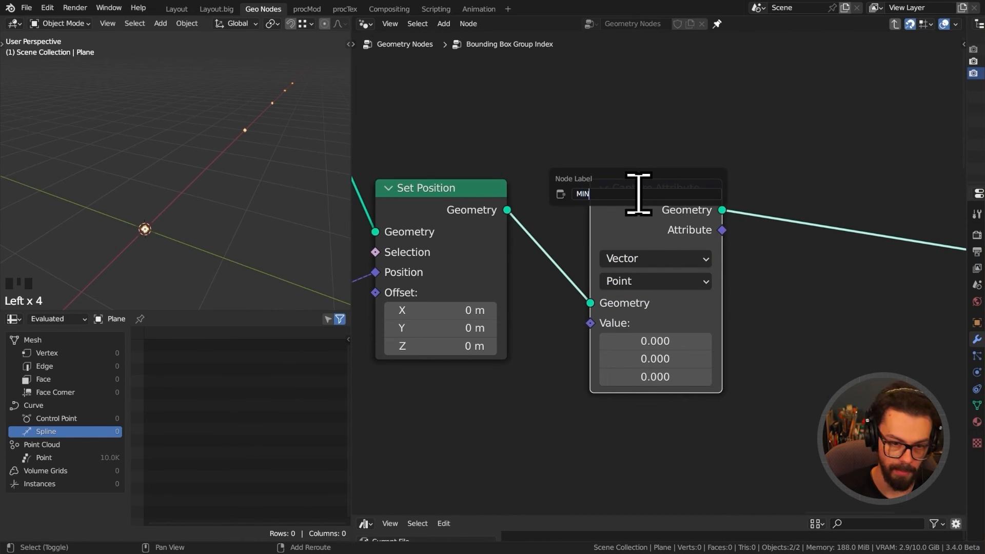
{"action": "type", "text": "MIN"}
{"action": "key", "text": "Return"}
{"action": "key", "text": "shift+d"}
{"action": "left_click", "coordinate": [851, 189]}
{"action": "key", "text": "F2"}
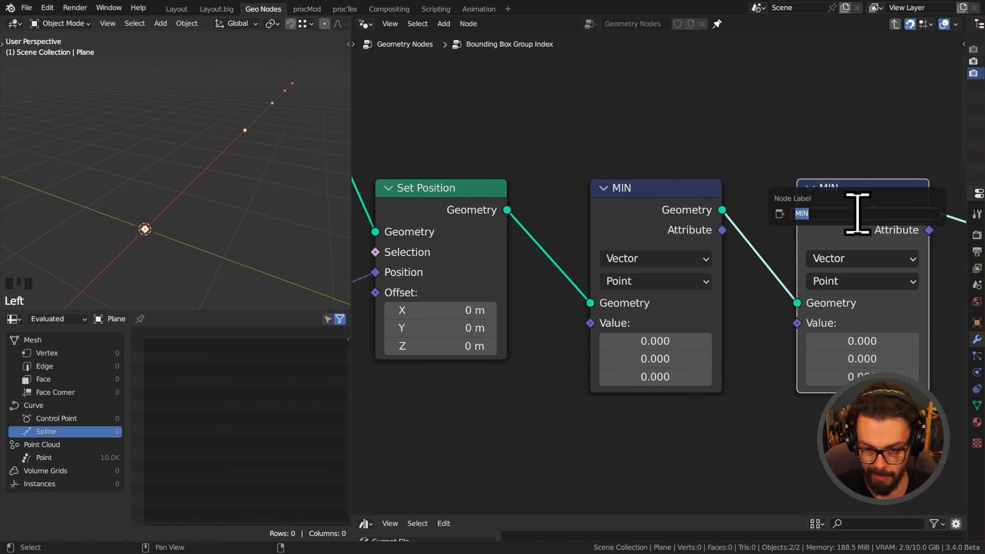
{"action": "key", "text": "Return"}
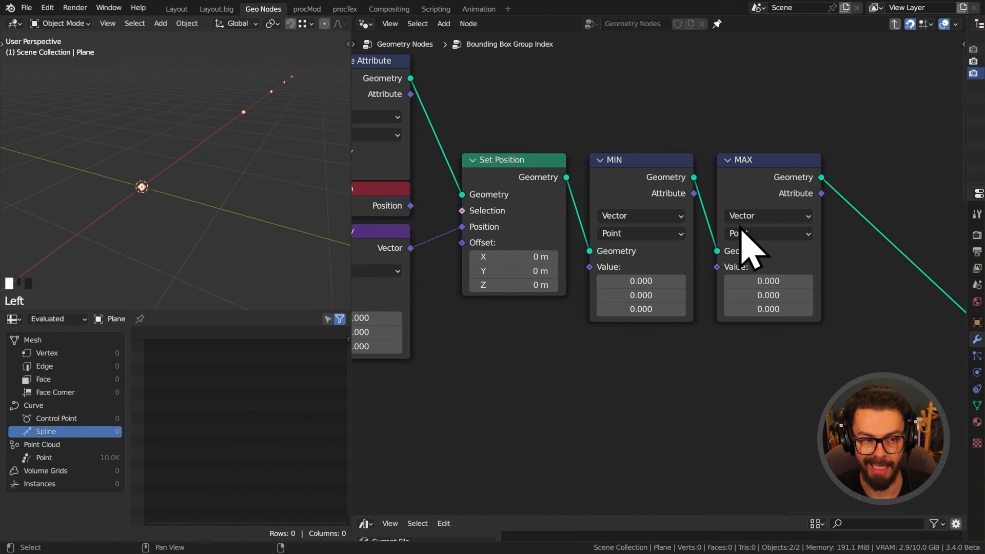
Route the Curve to Mesh output to the group output to preview its geometry.
{"action": "scroll", "coordinate": [577, 307], "scroll_direction": "down", "scroll_amount": 5}
{"action": "middle_click_drag", "start_coordinate": [551, 339], "coordinate": [760, 217]}
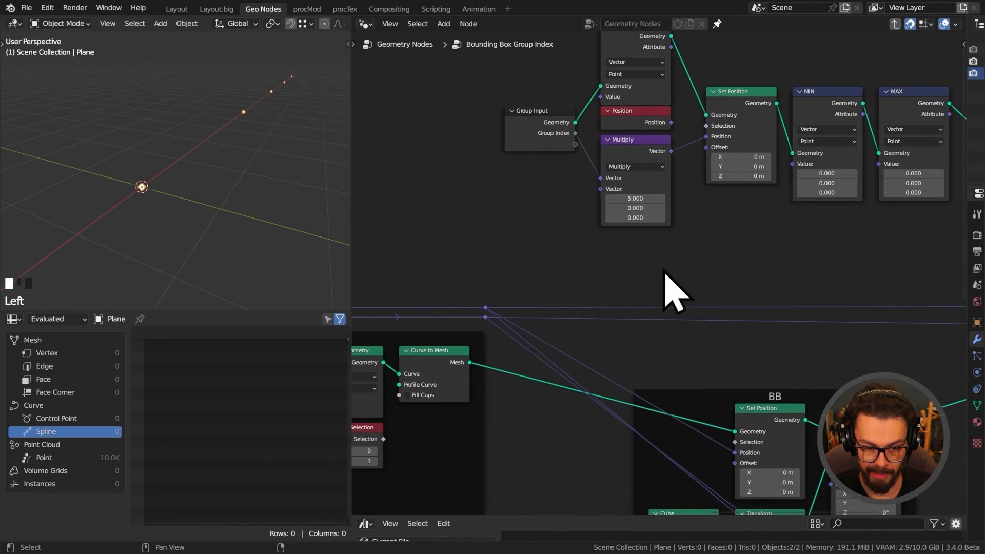
{"action": "middle_click_drag", "start_coordinate": [506, 355], "coordinate": [593, 336]}
{"action": "left_click", "coordinate": [551, 357], "text": "alt+shift"}
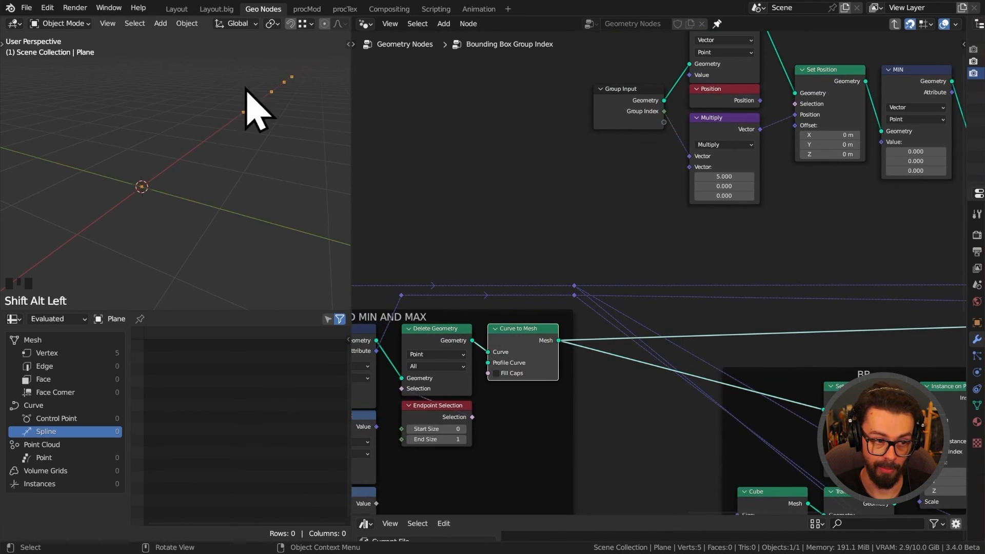
Move the BB frame downward to make room beside the FIND MIN AND MAX frame.
{"action": "middle_click_drag", "start_coordinate": [502, 301], "coordinate": [430, 306]}
{"action": "middle_click_drag", "start_coordinate": [612, 330], "coordinate": [530, 239]}
{"action": "left_click_drag", "start_coordinate": [719, 272], "coordinate": [714, 427]}
{"action": "middle_click_drag", "start_coordinate": [589, 272], "coordinate": [677, 315]}
{"action": "scroll", "coordinate": [580, 316], "scroll_direction": "up", "scroll_amount": 2}
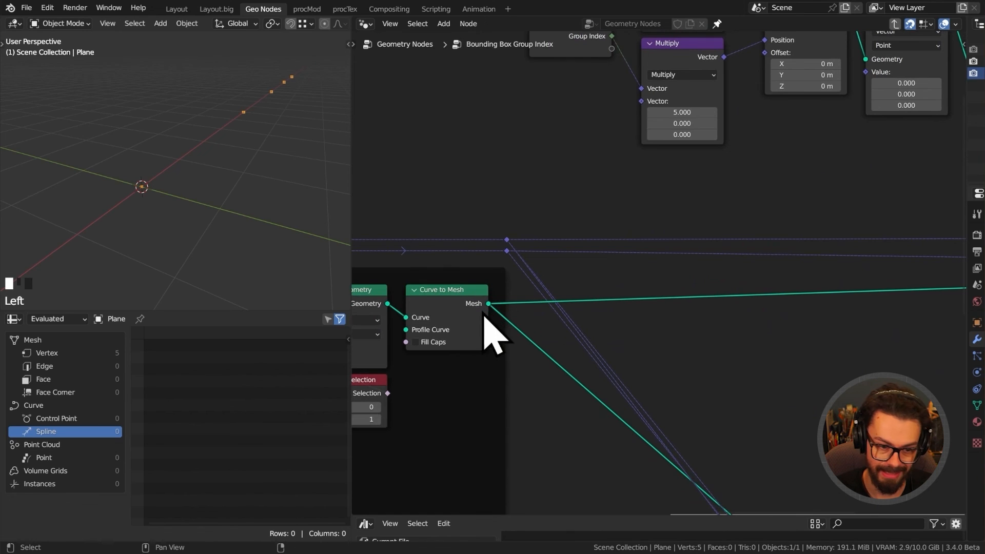
Add a Sample Index node fed by Curve to Mesh's Mesh output and set its data type to Vector.
{"action": "left_click_drag", "start_coordinate": [488, 305], "coordinate": [787, 171]}
{"action": "type", "text": "sam"}
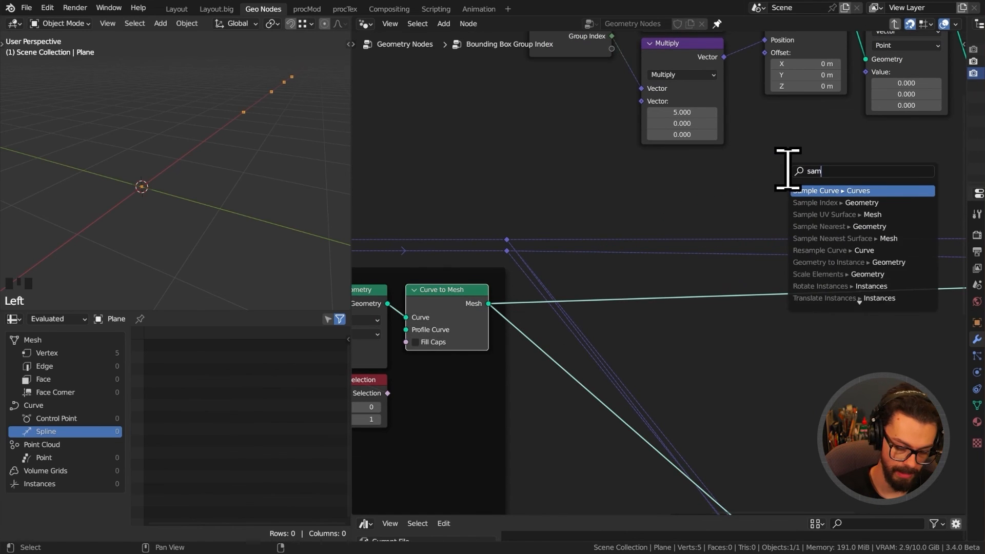
{"action": "type", "text": "pel"}
{"action": "key", "text": "Down"}
{"action": "key", "text": "Return"}
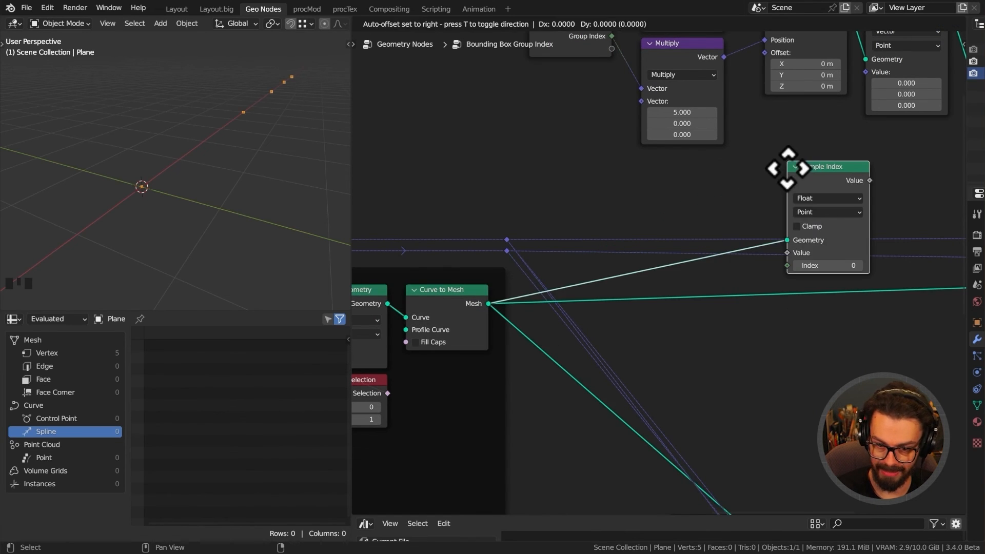
{"action": "left_click", "coordinate": [776, 134]}
{"action": "left_click", "coordinate": [813, 164]}
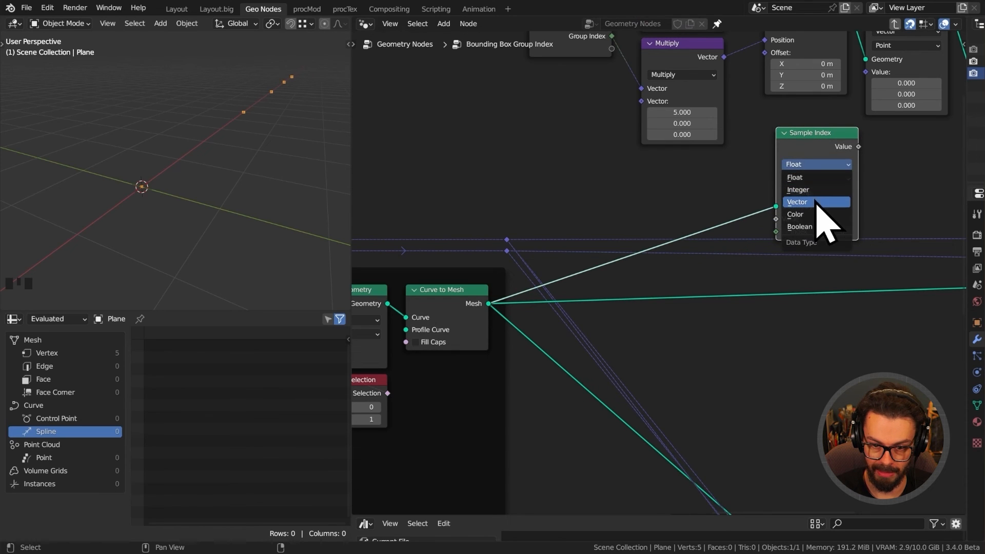
{"action": "left_click", "coordinate": [815, 202]}
Move the upper branch from Group Input through MAX upward to clear space around the Sample Index node.
{"action": "scroll", "coordinate": [740, 256], "scroll_direction": "down", "scroll_amount": 2}
{"action": "middle_click_drag", "start_coordinate": [742, 218], "coordinate": [637, 349]}
{"action": "left_click_drag", "start_coordinate": [489, 117], "coordinate": [954, 330]}
{"action": "key", "text": "g"}
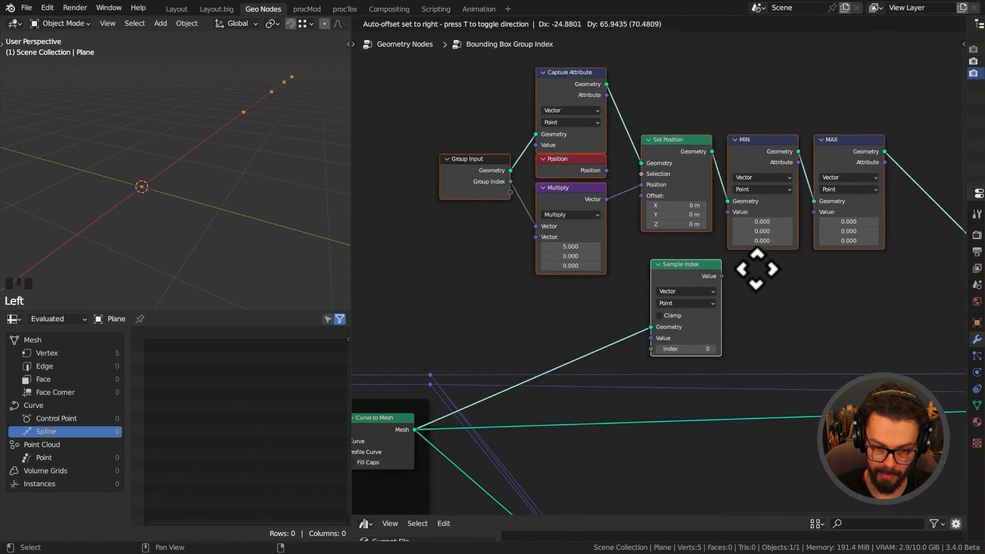
{"action": "left_click", "coordinate": [748, 202]}
{"action": "middle_click_drag", "start_coordinate": [715, 246], "coordinate": [794, 239]}
{"action": "scroll", "coordinate": [793, 240], "scroll_direction": "up", "scroll_amount": 1}
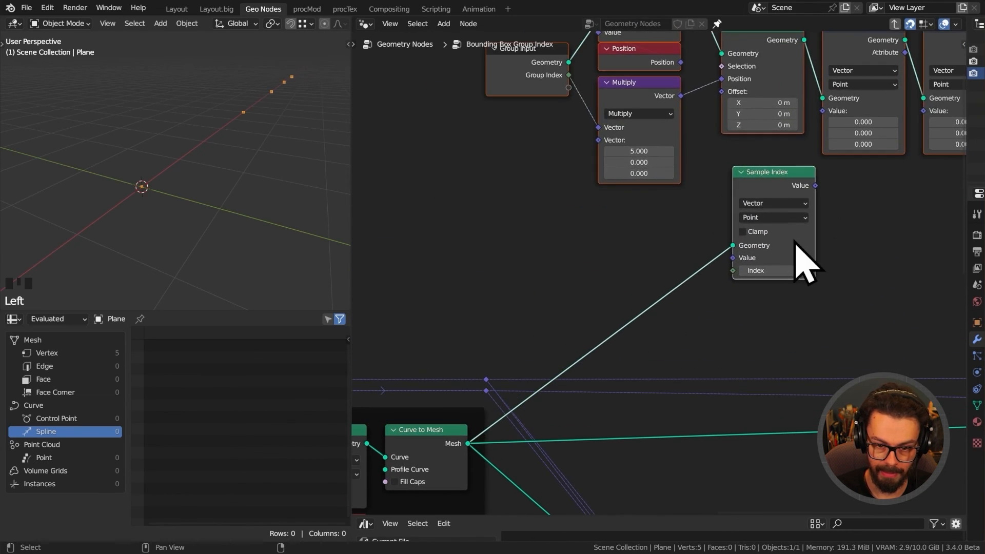
Lower the Sample Index node and feed its Value from the captured minimum's reroute above the FIND MIN AND MAX frame.
{"action": "left_click", "coordinate": [775, 185]}
{"action": "left_click_drag", "start_coordinate": [777, 187], "coordinate": [696, 237]}
{"action": "middle_click_drag", "start_coordinate": [585, 354], "coordinate": [622, 325]}
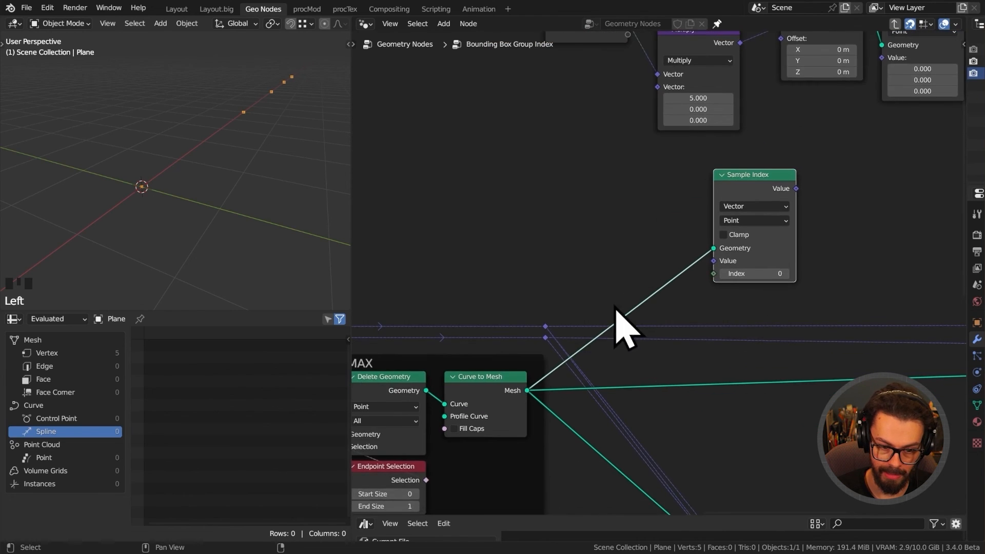
{"action": "scroll", "coordinate": [622, 326], "scroll_direction": "up", "scroll_amount": 1}
{"action": "left_click_drag", "start_coordinate": [527, 335], "coordinate": [727, 258]}
{"action": "middle_click_drag", "start_coordinate": [844, 157], "coordinate": [756, 245]}
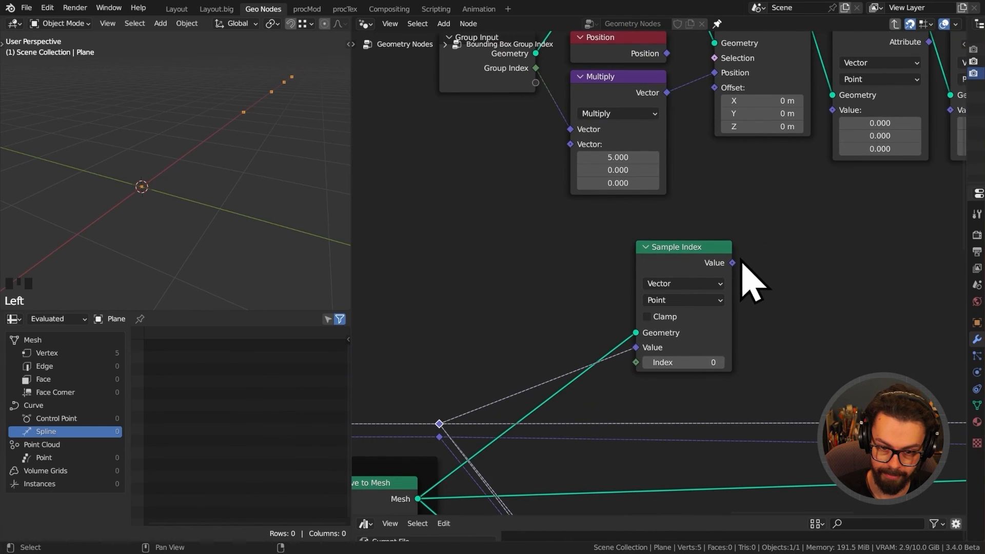
Connect Sample Index's Value output to the MIN node's Value and place Sample Index directly beneath Set Position.
{"action": "left_click_drag", "start_coordinate": [735, 263], "coordinate": [844, 116]}
{"action": "middle_click_drag", "start_coordinate": [847, 115], "coordinate": [756, 152]}
{"action": "scroll", "coordinate": [756, 152], "scroll_direction": "down", "scroll_amount": 1}
{"action": "left_click_drag", "start_coordinate": [636, 263], "coordinate": [698, 213]}
{"action": "middle_click_drag", "start_coordinate": [692, 222], "coordinate": [687, 165]}
Duplicate Sample Index with its links, feed the copy from the captured maximum's reroute, and connect it to the MAX node's Value.
{"action": "key", "text": "ctrl+shift+d"}
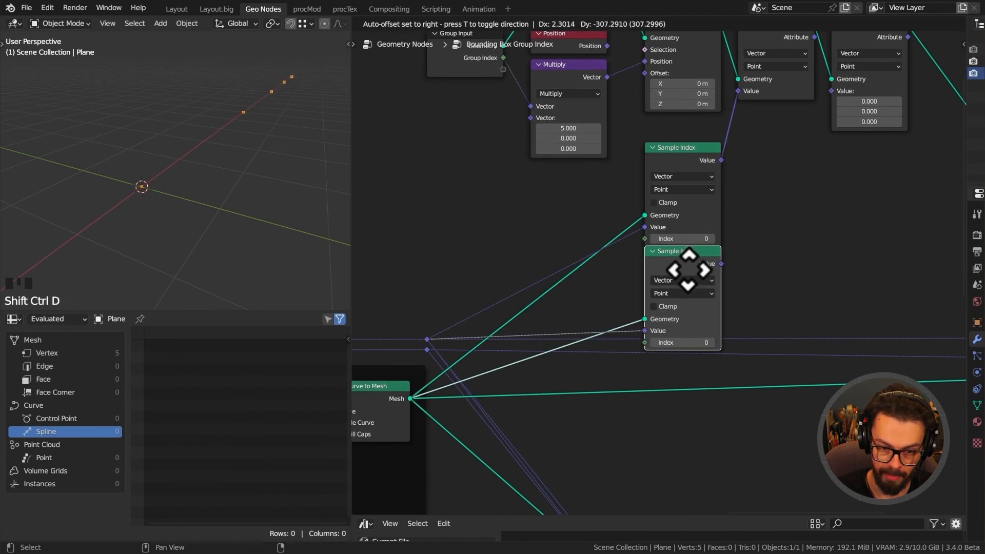
{"action": "left_click", "coordinate": [689, 270]}
{"action": "left_click_drag", "start_coordinate": [426, 350], "coordinate": [649, 328]}
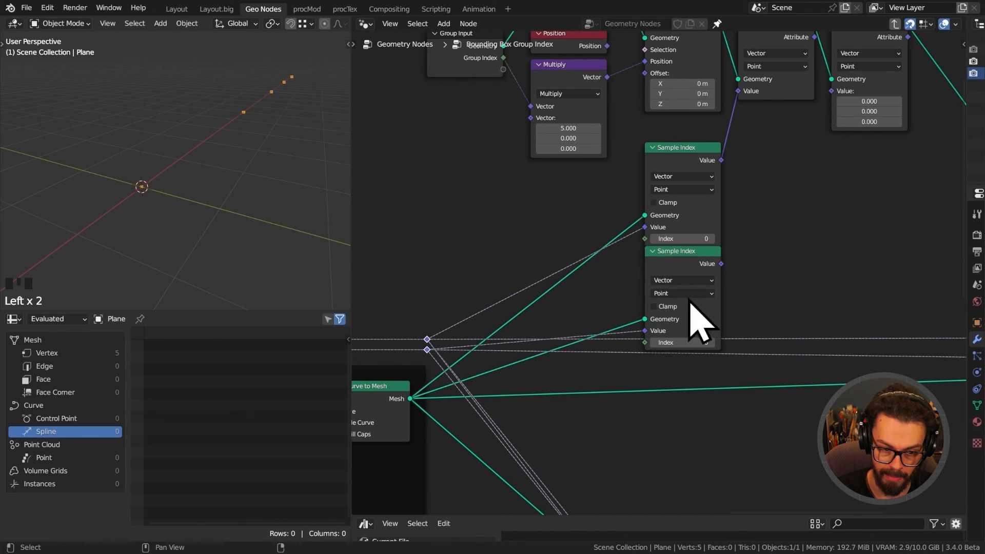
{"action": "left_click_drag", "start_coordinate": [721, 264], "coordinate": [833, 93]}
{"action": "scroll", "coordinate": [772, 150], "scroll_direction": "down", "scroll_amount": 1}
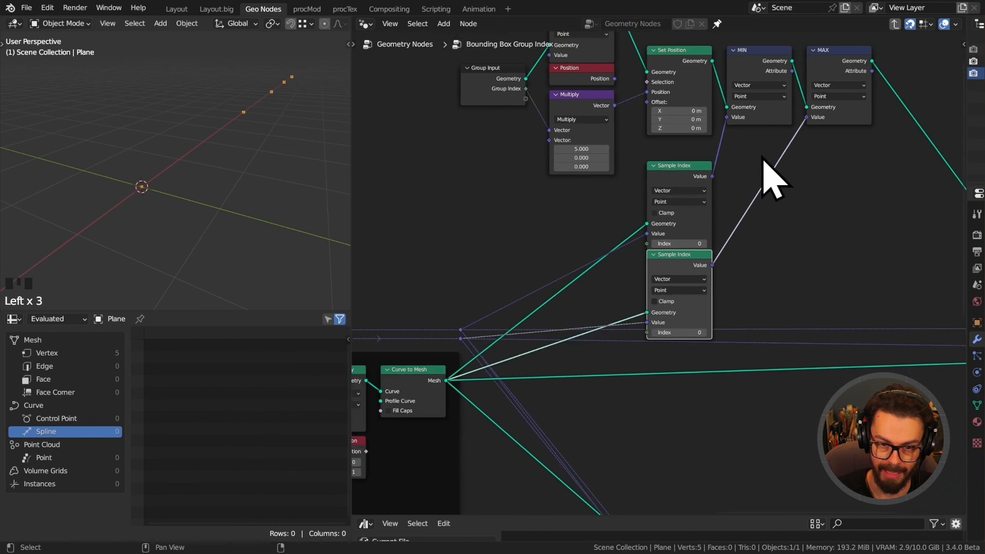
Move the upper branch together with both Sample Index nodes farther above the FIND MIN AND MAX frame.
{"action": "middle_click_drag", "start_coordinate": [742, 160], "coordinate": [711, 212]}
{"action": "left_click_drag", "start_coordinate": [421, 73], "coordinate": [866, 318]}
{"action": "key", "text": "g"}
{"action": "left_click", "coordinate": [848, 288]}
{"action": "left_click", "coordinate": [846, 299]}
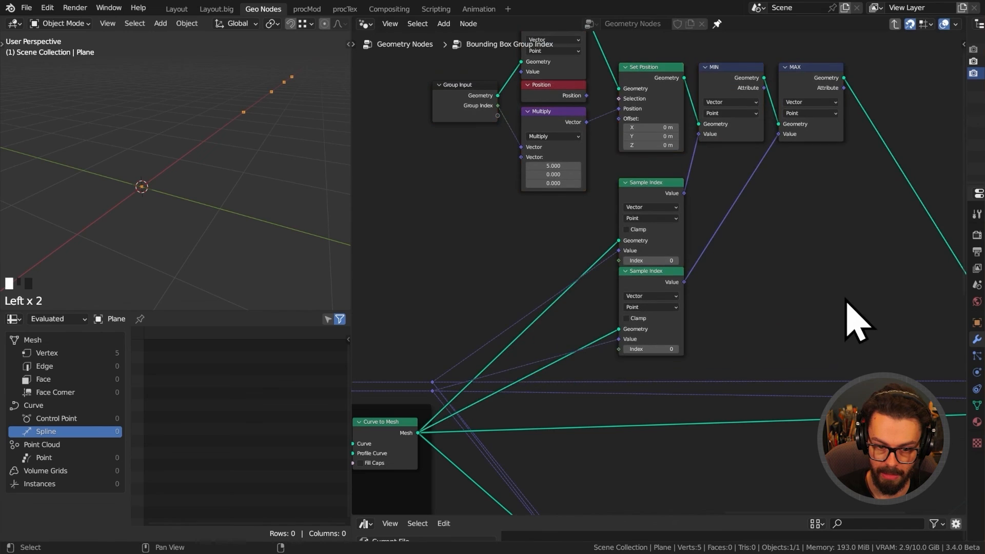
Add a Sample Nearest node and place it between the Multiply node and the two Sample Index nodes.
{"action": "middle_click_drag", "start_coordinate": [741, 290], "coordinate": [767, 273]}
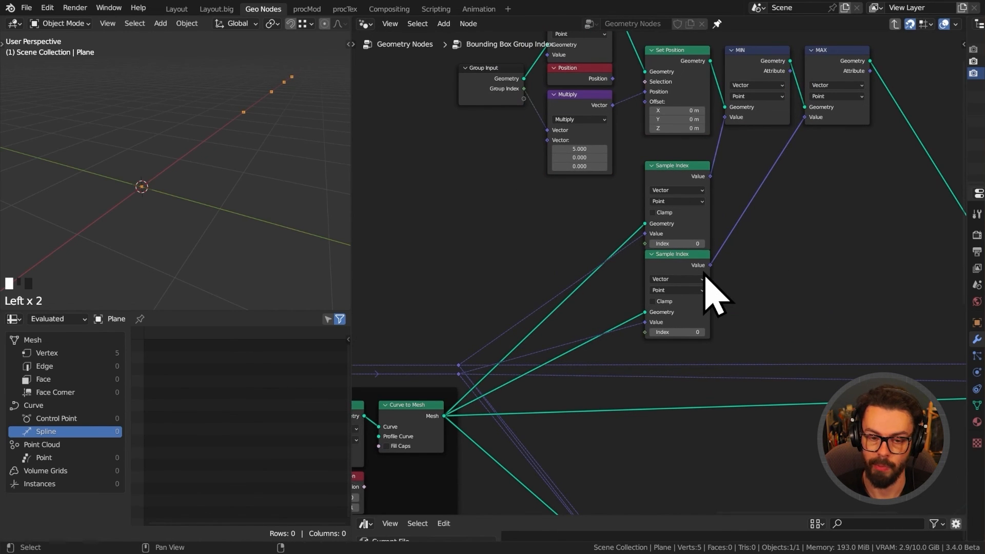
{"action": "scroll", "coordinate": [697, 279], "scroll_direction": "up", "scroll_amount": 2}
{"action": "key", "text": "shift+a"}
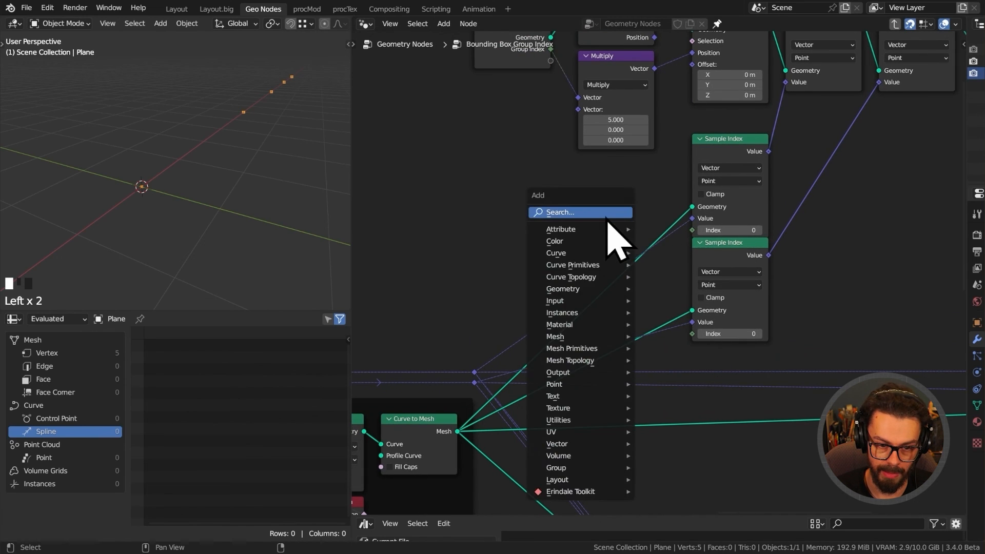
{"action": "type", "text": "sa"}
{"action": "key", "text": "Down"}
{"action": "key", "text": "Down"}
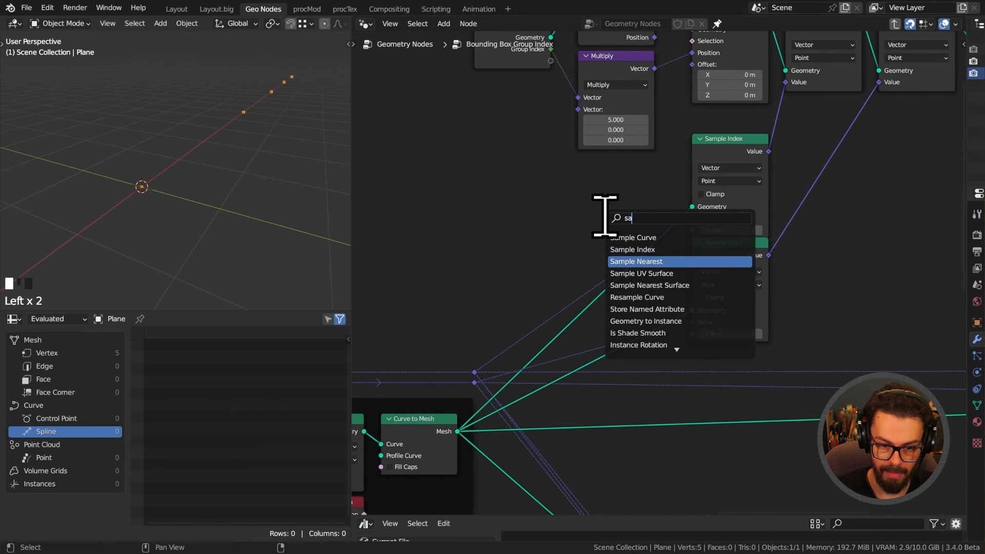
{"action": "key", "text": "Return"}
{"action": "left_click", "coordinate": [550, 193]}
Connect Curve to Mesh's Mesh output to the Geometry input of Sample Nearest.
{"action": "middle_click_drag", "start_coordinate": [553, 300], "coordinate": [592, 296]}
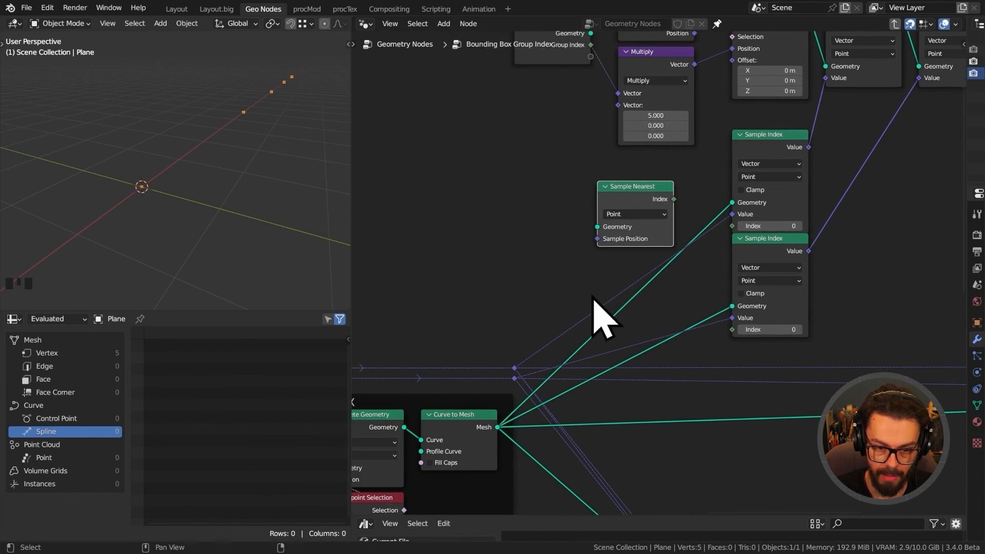
{"action": "middle_click_drag", "start_coordinate": [551, 331], "coordinate": [615, 308]}
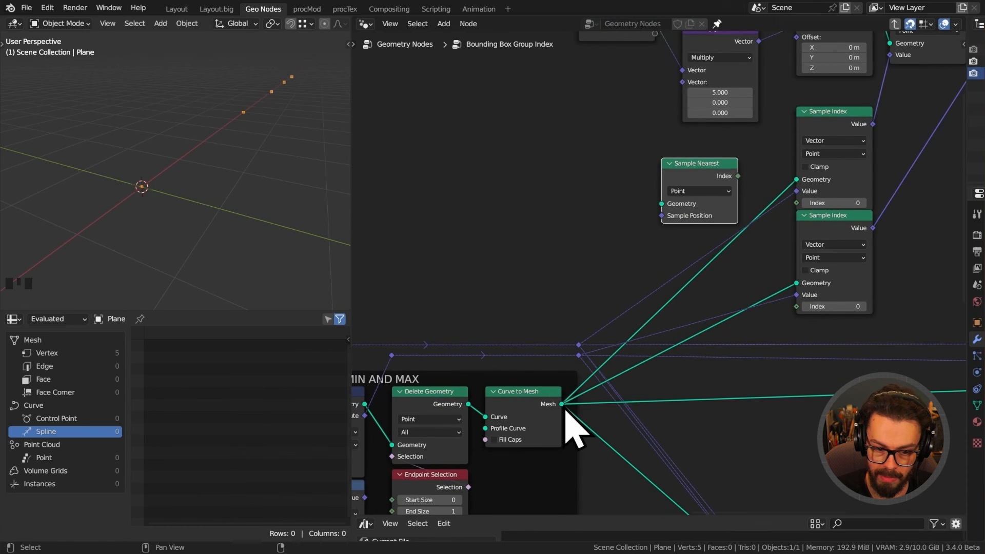
{"action": "left_click_drag", "start_coordinate": [562, 404], "coordinate": [661, 204]}
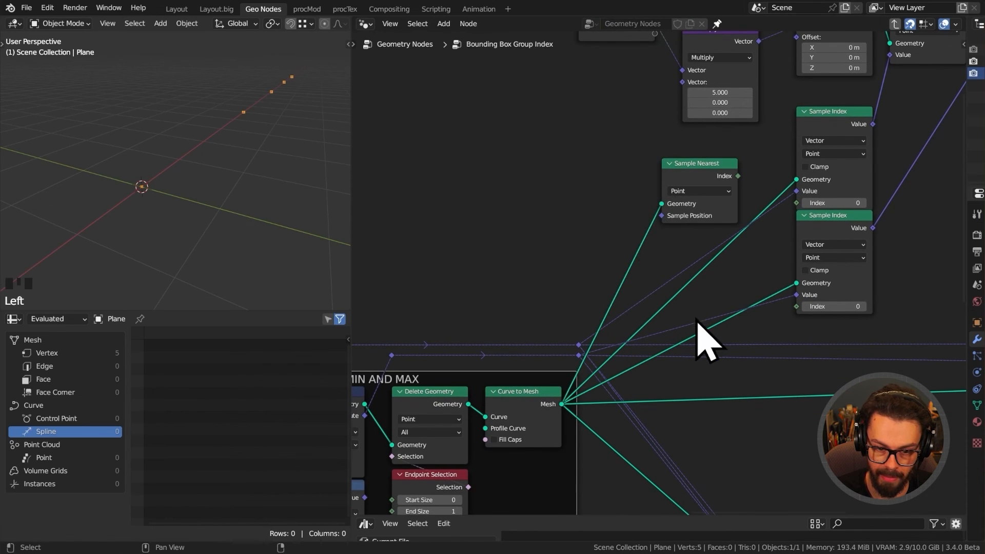
{"action": "middle_click_drag", "start_coordinate": [758, 238], "coordinate": [505, 164]}
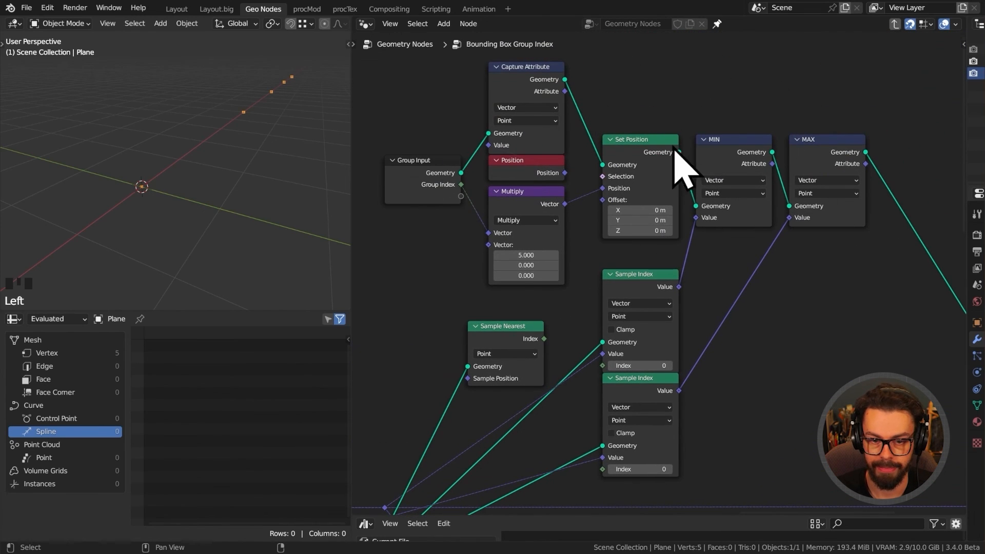
Place Sample Nearest directly beneath Multiply and connect its Index output to the Index inputs of both Sample Index nodes.
{"action": "left_click", "coordinate": [732, 146]}
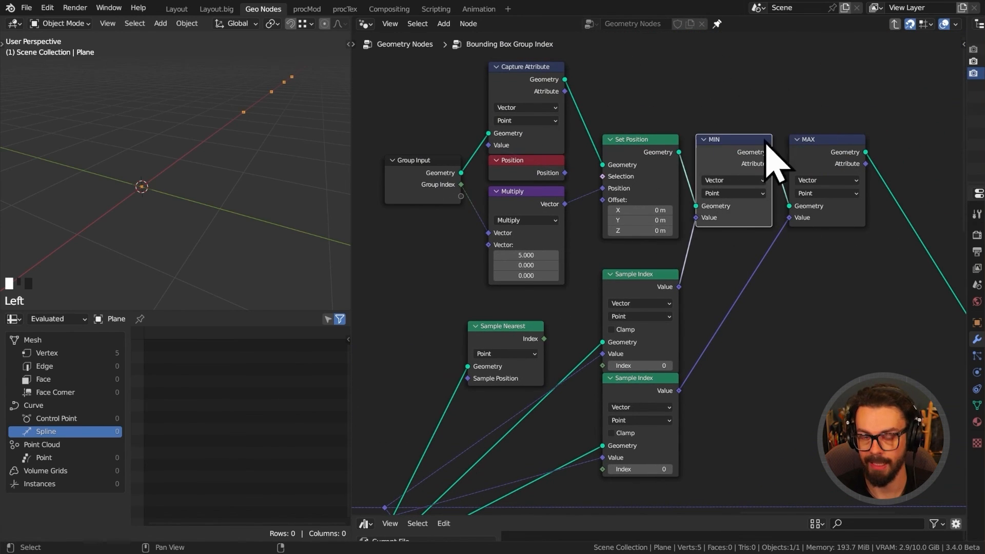
{"action": "middle_click_drag", "start_coordinate": [505, 353], "coordinate": [510, 334]}
{"action": "left_click_drag", "start_coordinate": [505, 322], "coordinate": [525, 300]}
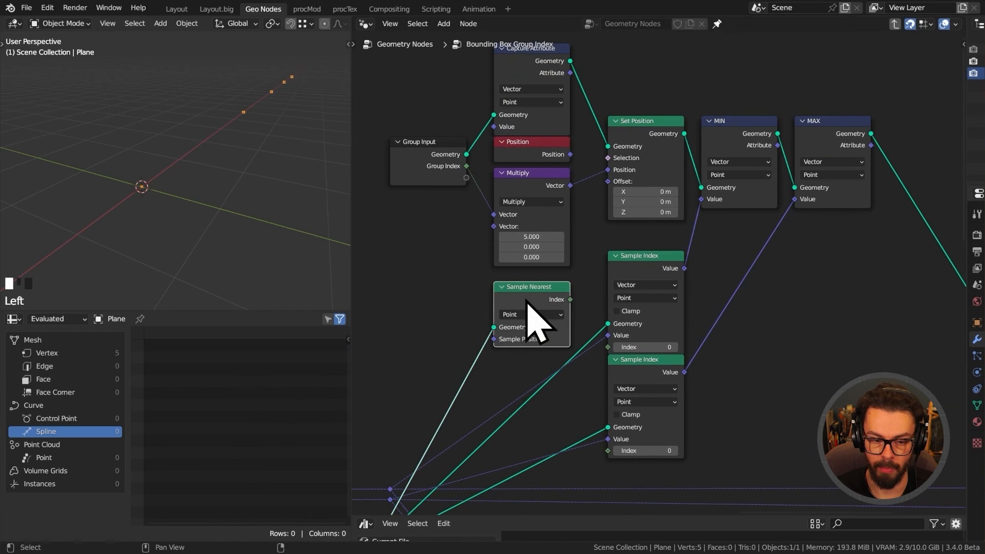
{"action": "middle_click_drag", "start_coordinate": [495, 372], "coordinate": [615, 254]}
{"action": "left_click", "coordinate": [451, 436]}
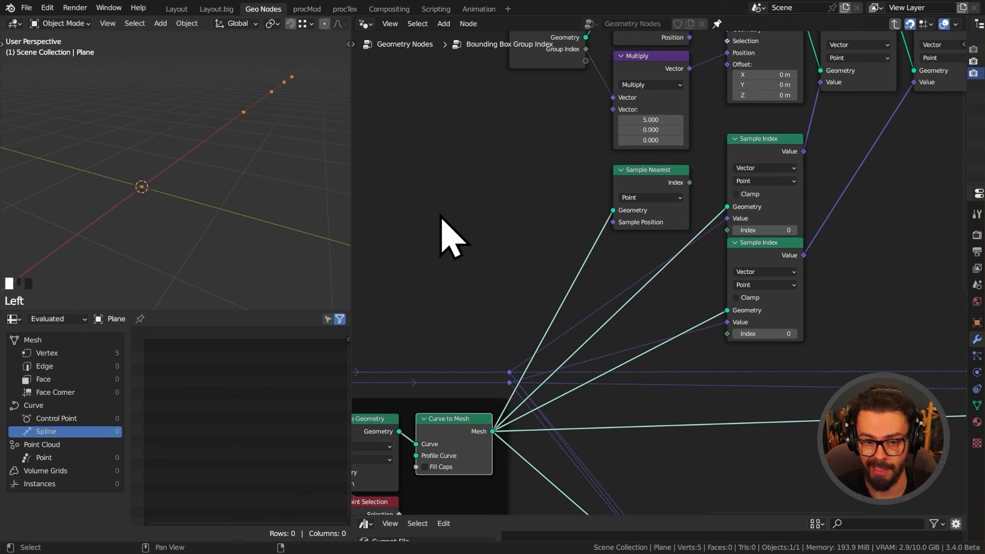
{"action": "left_click_drag", "start_coordinate": [689, 182], "coordinate": [726, 230]}
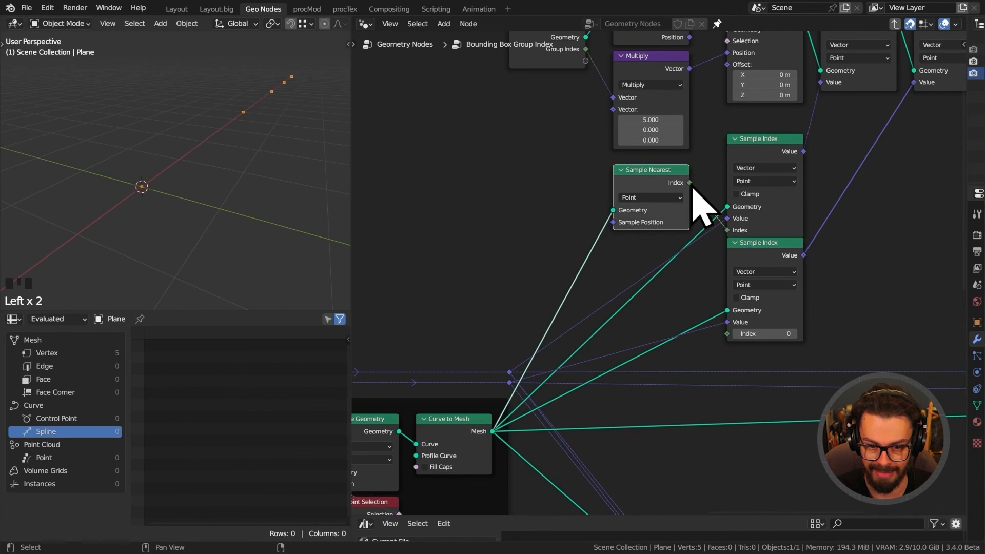
{"action": "left_click_drag", "start_coordinate": [689, 183], "coordinate": [727, 333]}
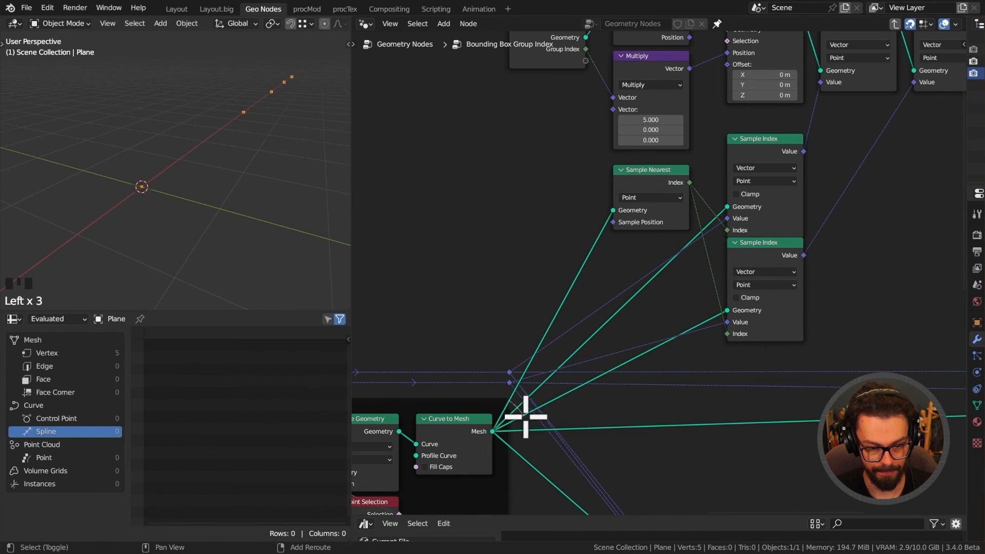
Merge the three Curve to Mesh links feeding the sampling nodes through one reroute, placed just below Sample Nearest.
{"action": "right_click_drag", "start_coordinate": [509, 400], "coordinate": [526, 416], "text": "shift"}
{"action": "key", "text": "g"}
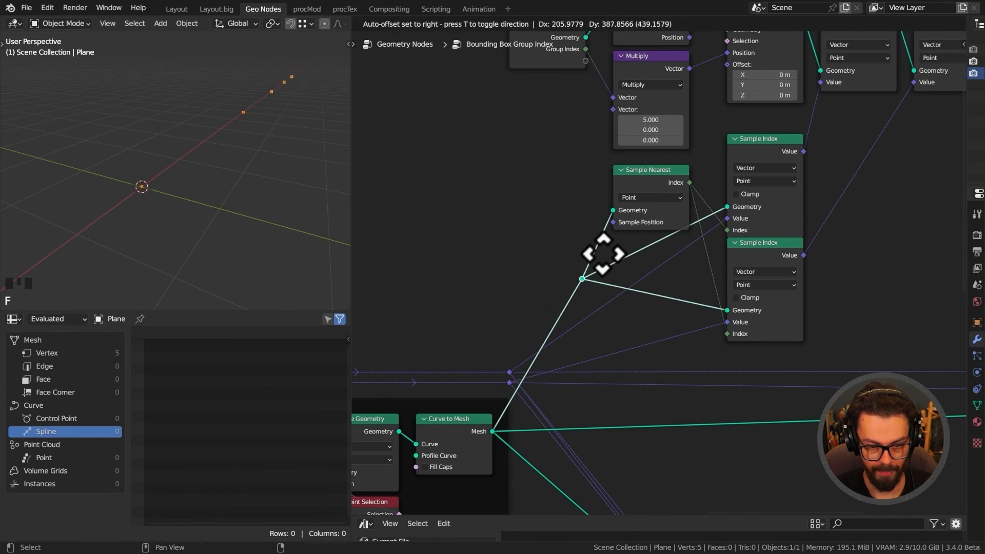
{"action": "left_click", "coordinate": [600, 253]}
{"action": "left_click_drag", "start_coordinate": [627, 169], "coordinate": [648, 159]}
Join the whole upper branch, from Group Input to MAX with the sampling nodes, in a frame labelled STORE ON MESH.
{"action": "middle_click_drag", "start_coordinate": [851, 251], "coordinate": [633, 238]}
{"action": "middle_click_drag", "start_coordinate": [712, 281], "coordinate": [844, 275]}
{"action": "scroll", "coordinate": [844, 274], "scroll_direction": "down", "scroll_amount": 1}
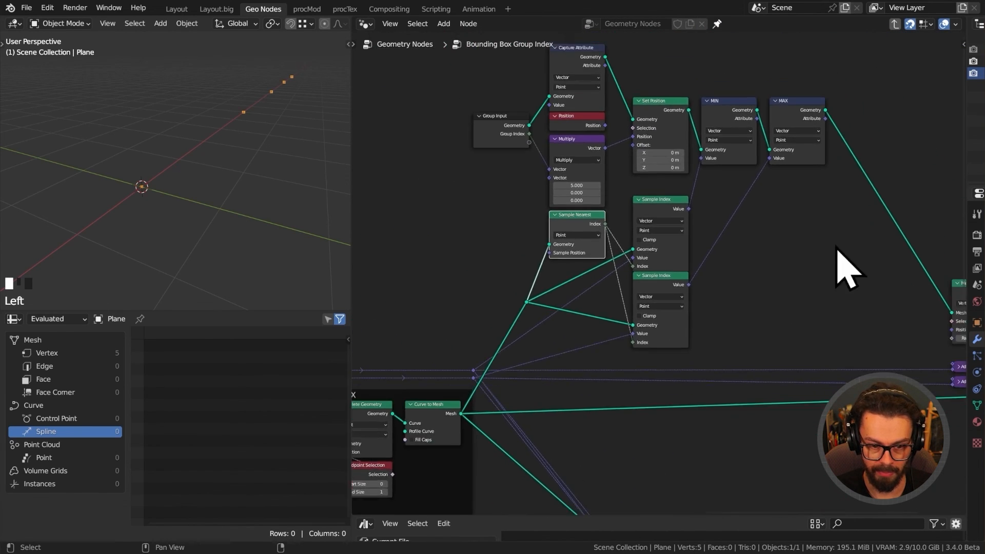
{"action": "middle_click_drag", "start_coordinate": [549, 139], "coordinate": [549, 194]}
{"action": "left_click_drag", "start_coordinate": [478, 91], "coordinate": [867, 372]}
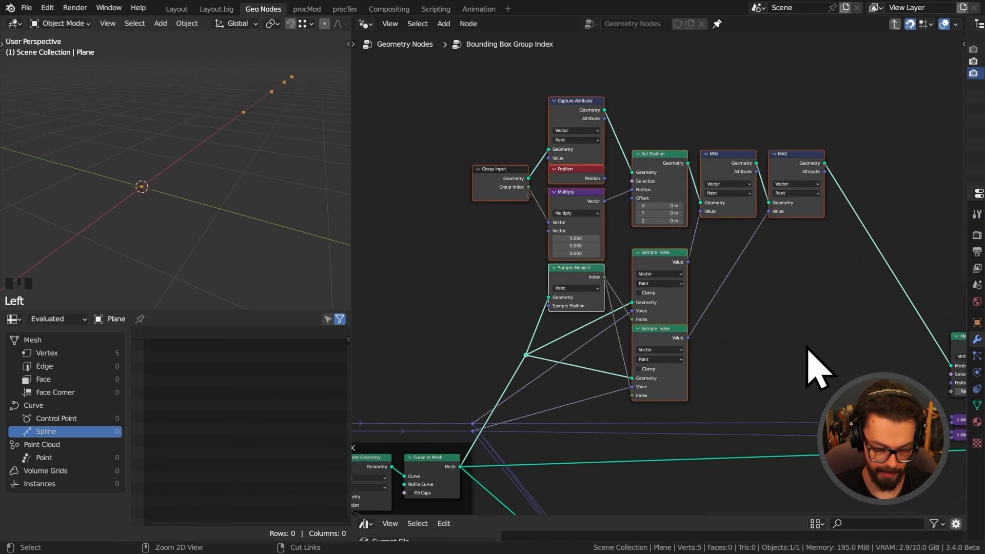
{"action": "key", "text": "ctrl+j"}
{"action": "left_click", "coordinate": [789, 401]}
{"action": "left_click_drag", "start_coordinate": [797, 402], "coordinate": [803, 392]}
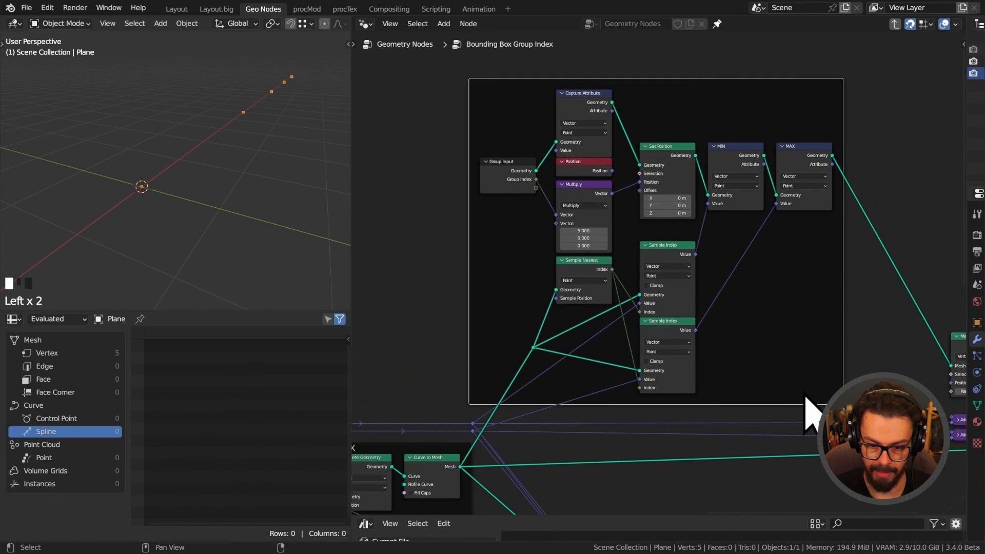
{"action": "left_click", "coordinate": [804, 393]}
{"action": "left_click", "coordinate": [800, 396]}
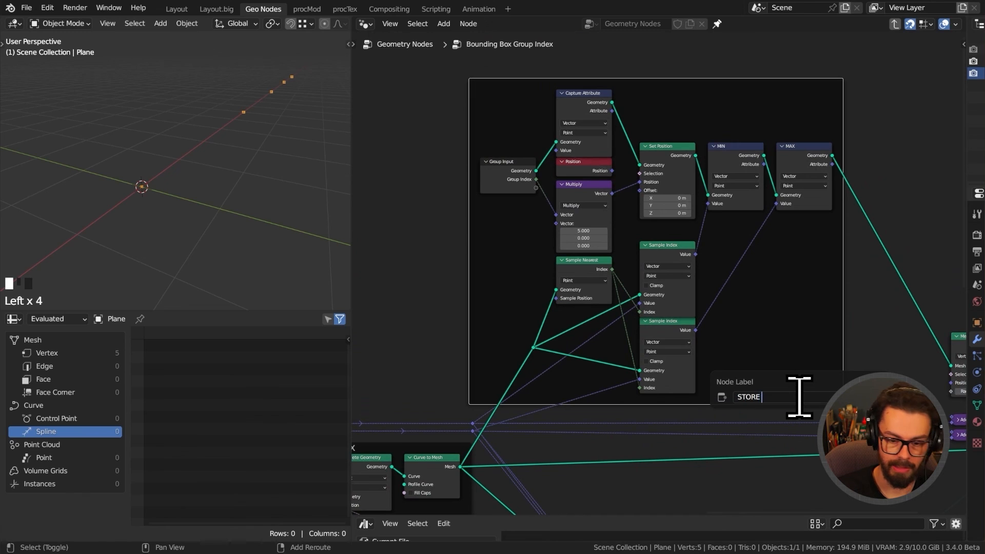
{"action": "key", "text": "Return"}
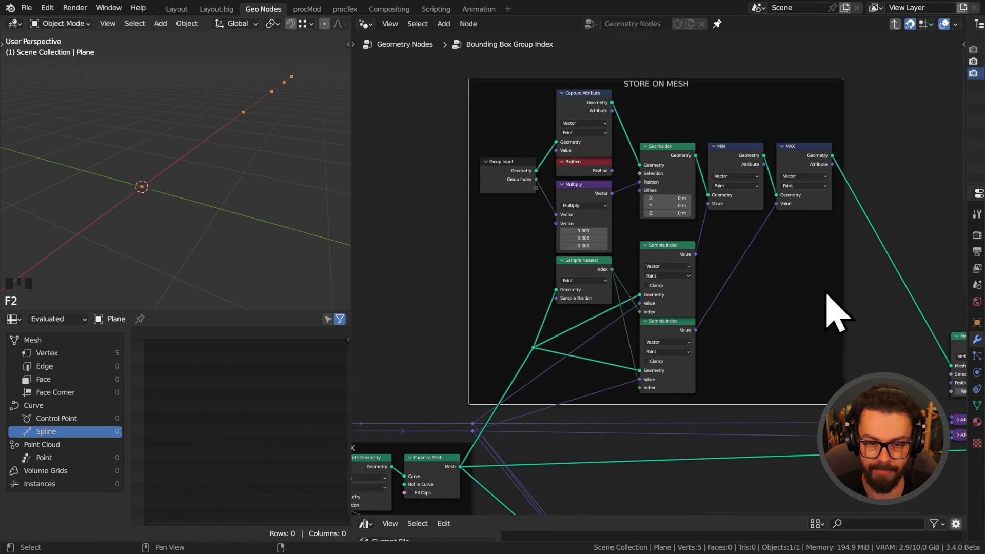
Move Mesh to Points, the two Add nodes and Group Output farther away from the STORE ON MESH frame.
{"action": "middle_click_drag", "start_coordinate": [825, 228], "coordinate": [660, 203]}
{"action": "left_click_drag", "start_coordinate": [731, 224], "coordinate": [880, 422]}
{"action": "left_click_drag", "start_coordinate": [793, 354], "coordinate": [868, 354]}
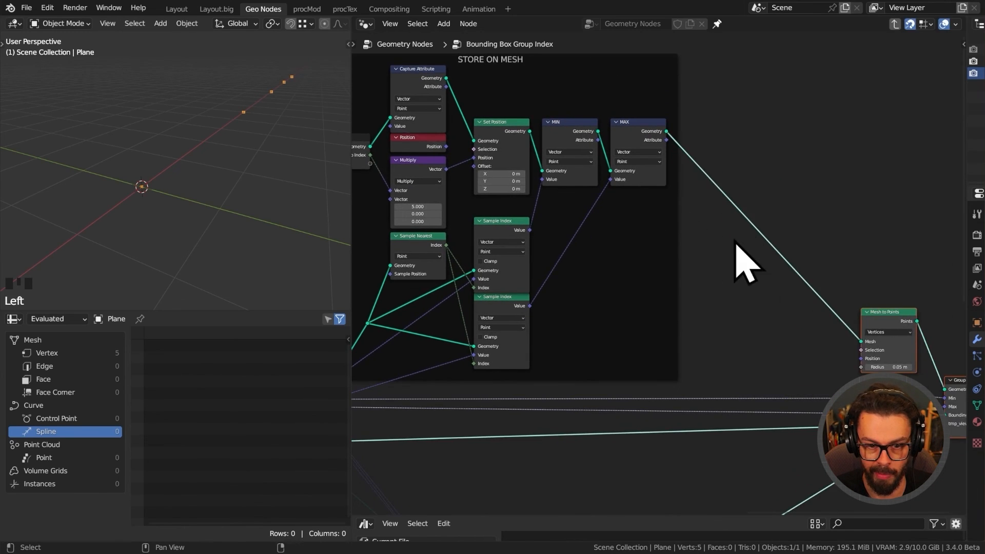
Preview the geometry coming out of MAX, followed by the points coming out of Mesh to Points.
{"action": "middle_click_drag", "start_coordinate": [736, 243], "coordinate": [761, 250]}
{"action": "left_click", "coordinate": [672, 140], "text": "alt+shift"}
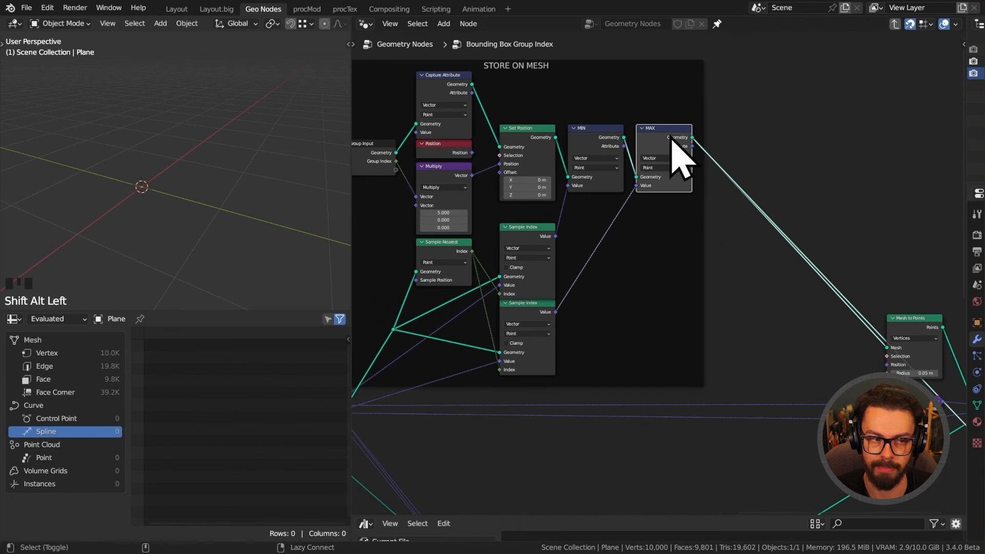
{"action": "left_click", "coordinate": [904, 329], "text": "alt+shift"}
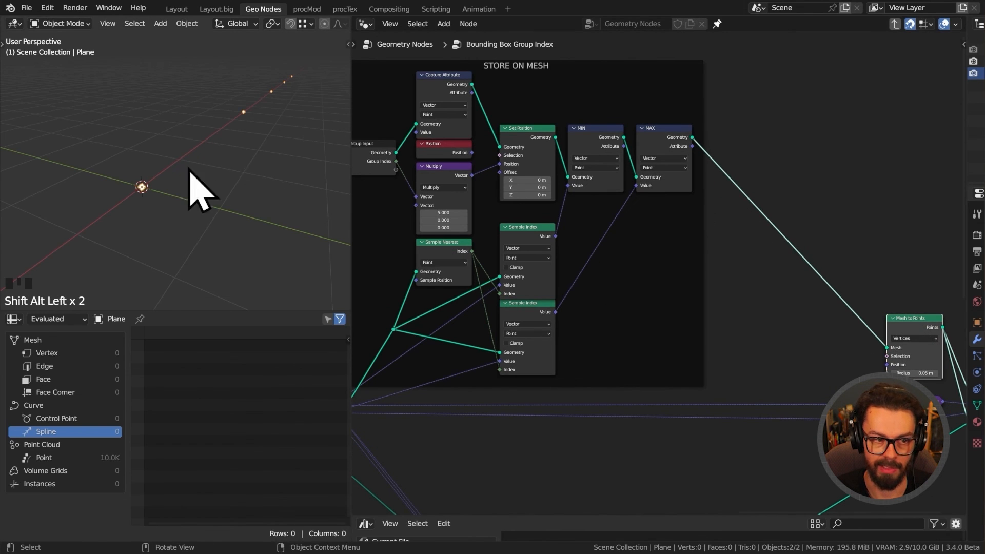
Insert a Set Position node after MAX and feed its Position from the Capture Attribute node's Attribute output.
{"action": "middle_click_drag", "start_coordinate": [753, 169], "coordinate": [768, 171]}
{"action": "key", "text": "shift+a"}
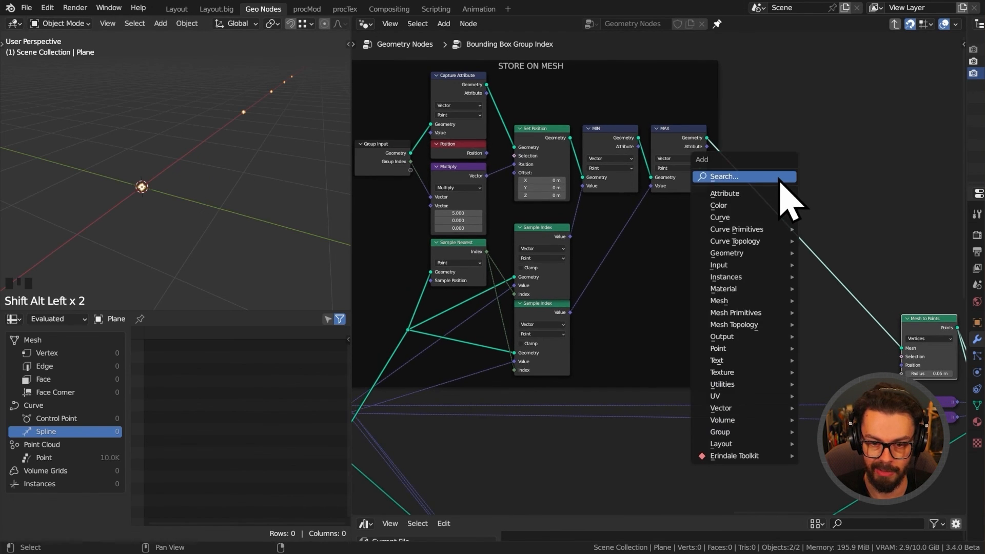
{"action": "left_click", "coordinate": [833, 437]}
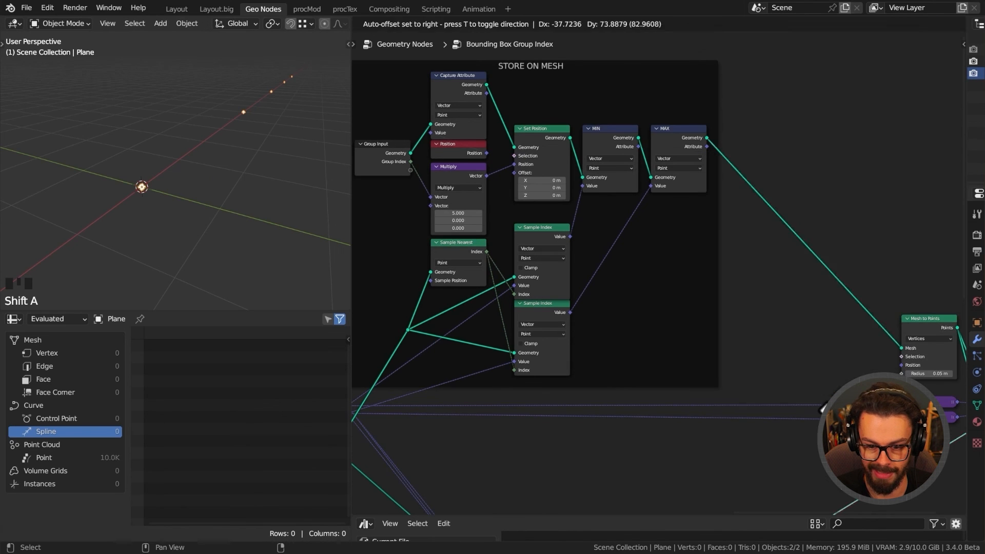
{"action": "key", "text": "g"}
{"action": "key", "text": "g"}
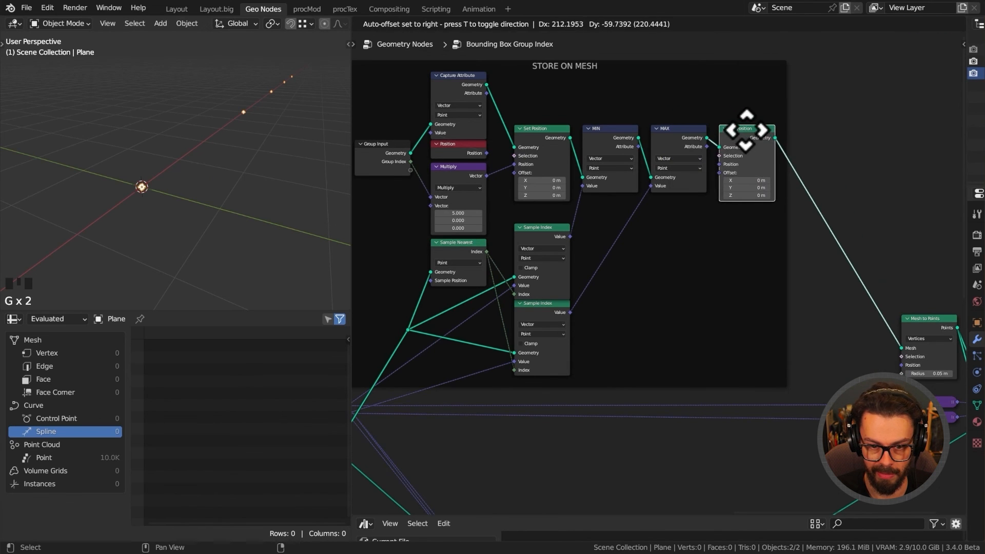
{"action": "left_click", "coordinate": [746, 131]}
{"action": "left_click_drag", "start_coordinate": [486, 93], "coordinate": [725, 166]}
{"action": "scroll", "coordinate": [567, 253], "scroll_direction": "up", "scroll_amount": 4}
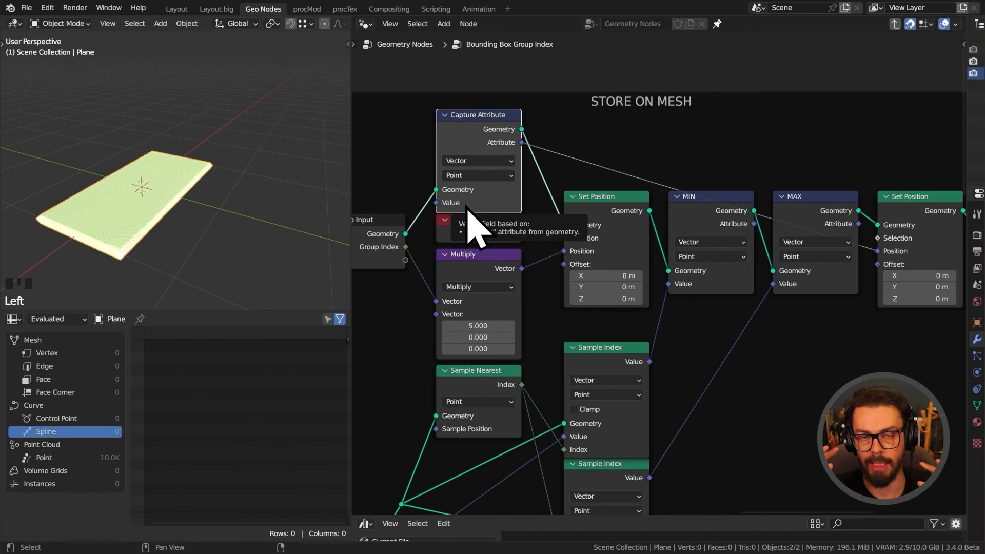
{"action": "scroll", "coordinate": [671, 230], "scroll_direction": "down", "scroll_amount": 3}
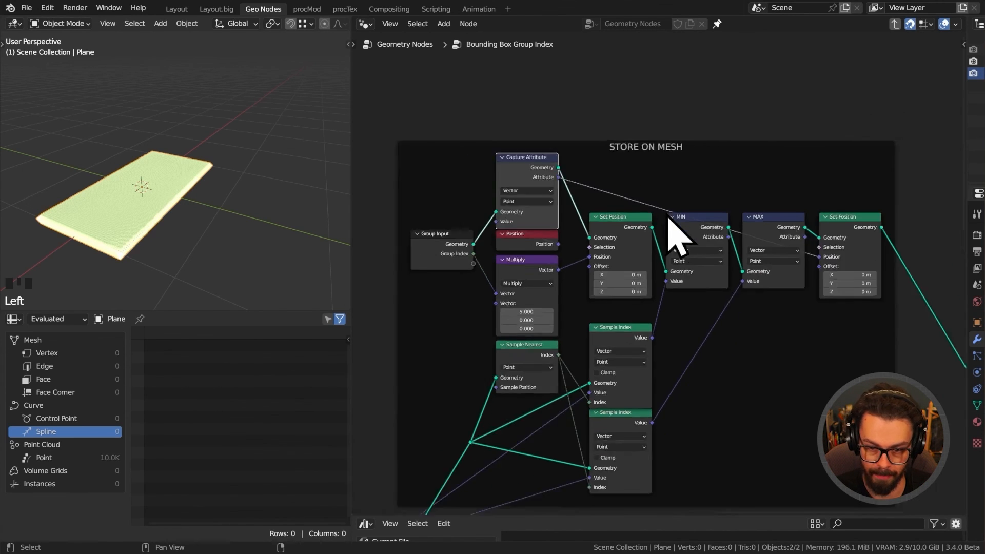
Dissolve Mesh to Points so Set Position feeds Group Output directly, and cut the link to the tmp_viewer output.
{"action": "middle_click_drag", "start_coordinate": [784, 330], "coordinate": [761, 293]}
{"action": "left_click_drag", "start_coordinate": [765, 212], "coordinate": [840, 302]}
{"action": "key", "text": "ctrl+x"}
{"action": "right_click_drag", "start_coordinate": [815, 310], "coordinate": [795, 300], "text": "ctrl"}
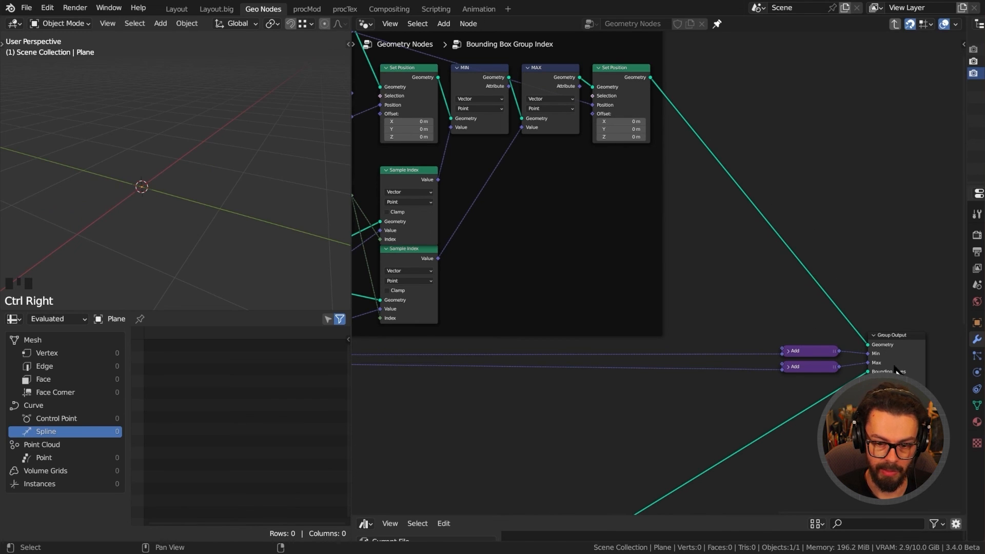
Connect MIN's Attribute to the upper Add node and MAX's Attribute to the lower Add node before Group Output.
{"action": "middle_click_drag", "start_coordinate": [696, 274], "coordinate": [758, 286]}
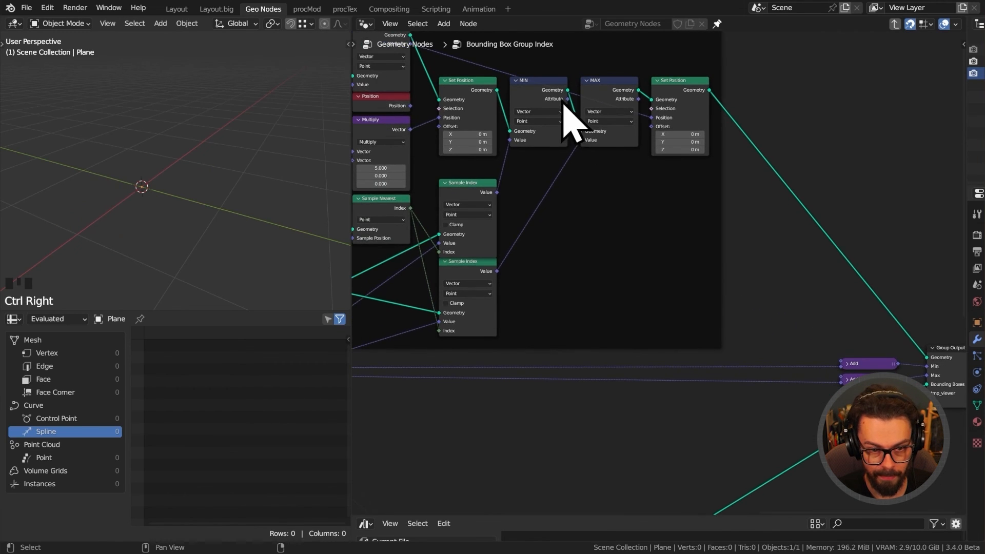
{"action": "left_click_drag", "start_coordinate": [568, 98], "coordinate": [844, 361]}
{"action": "left_click_drag", "start_coordinate": [638, 98], "coordinate": [768, 267]}
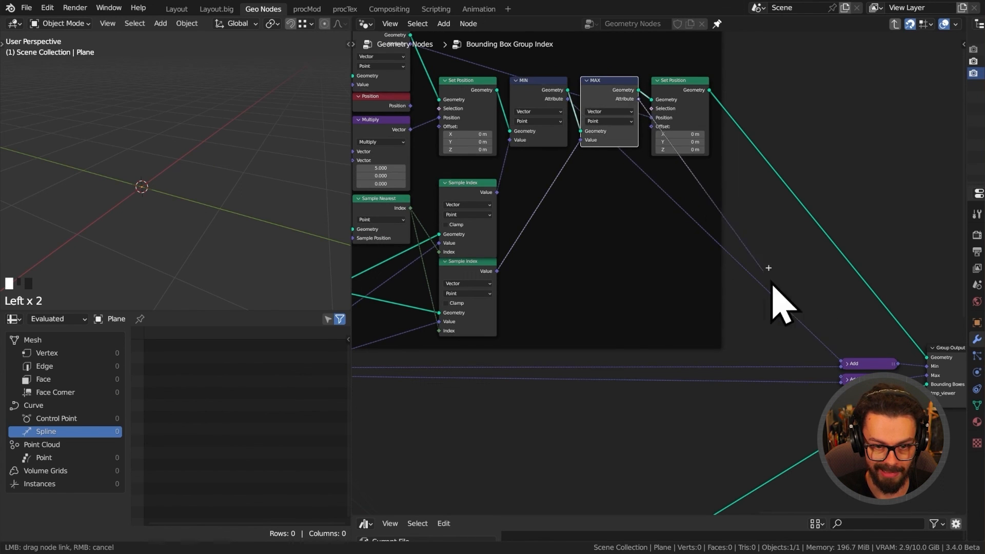
{"action": "middle_click_drag", "start_coordinate": [622, 321], "coordinate": [550, 354]}
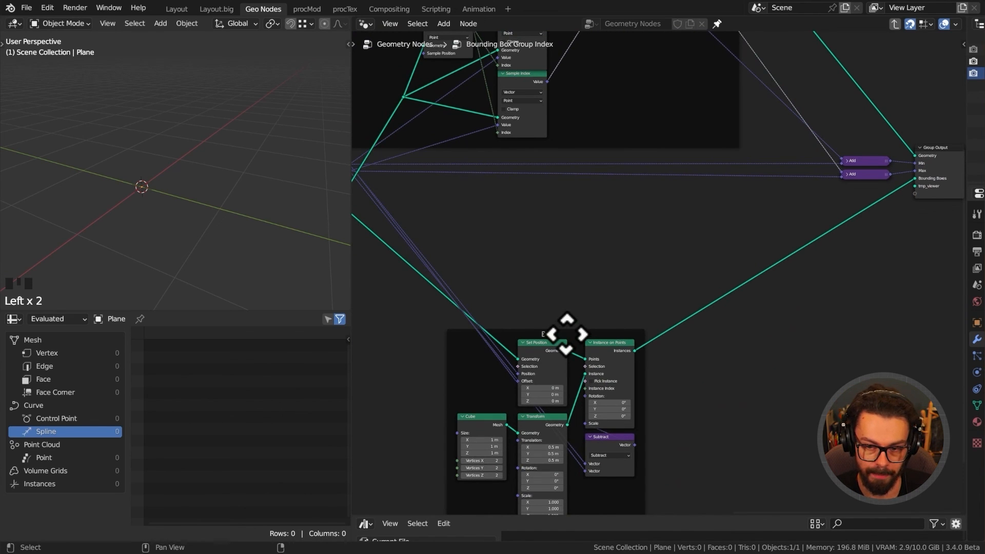
Leave the node group and preview the Bounding Box Group Index node's Geometry with its Min and Max values on the grid.
{"action": "left_click", "coordinate": [923, 159]}
{"action": "key", "text": "Tab"}
{"action": "middle_click_drag", "start_coordinate": [830, 183], "coordinate": [808, 156]}
{"action": "left_click", "coordinate": [673, 203], "text": "ctrl+shift"}
{"action": "left_click", "coordinate": [671, 219], "text": "ctrl+shift"}
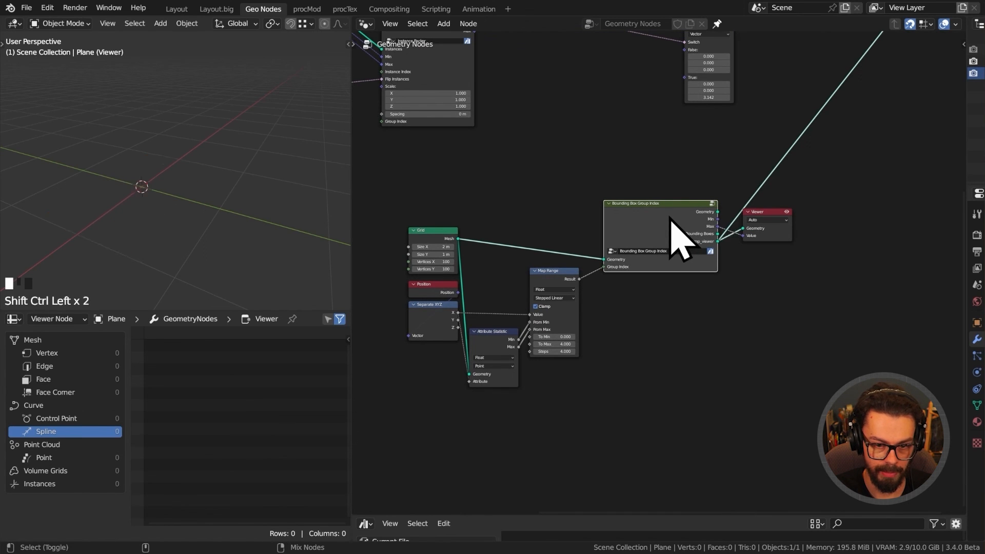
{"action": "left_click", "coordinate": [671, 219], "text": "ctrl+shift"}
{"action": "middle_click_drag", "start_coordinate": [292, 175], "coordinate": [223, 138]}
{"action": "middle_click_drag", "start_coordinate": [164, 226], "coordinate": [154, 149], "text": "shift"}
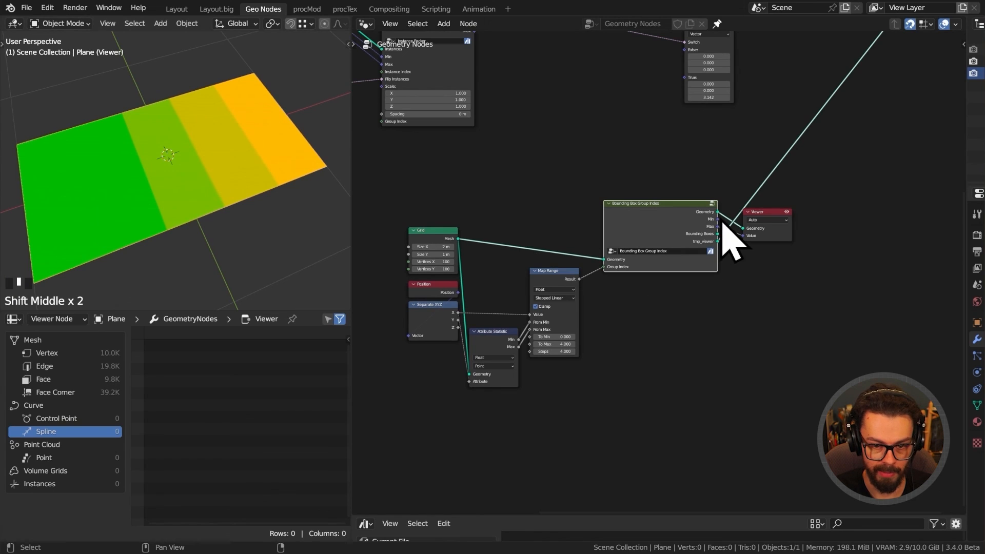
{"action": "left_click", "coordinate": [207, 152]}
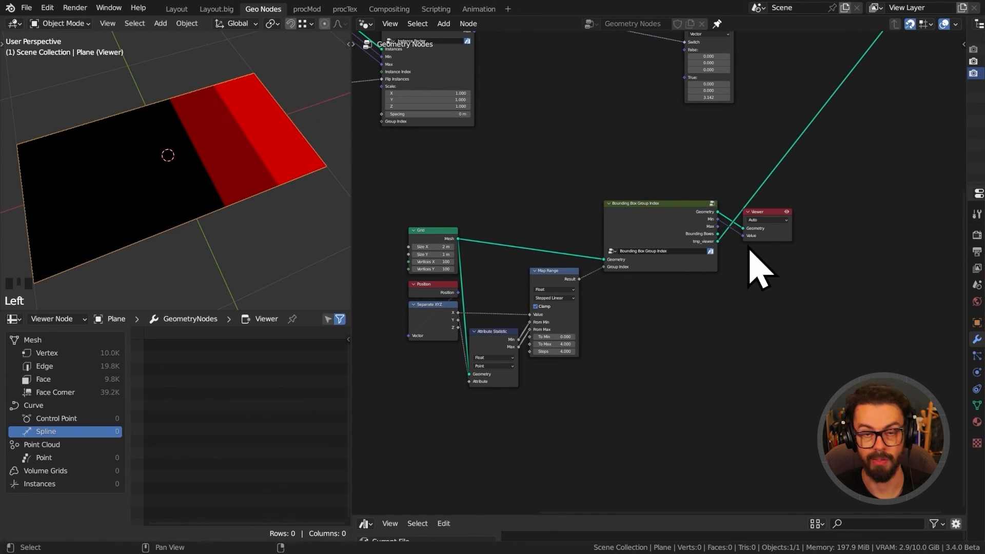
Replace the Grid node with the Suzanne generator from Erindale Toolkit, placed above the Position node.
{"action": "middle_click_drag", "start_coordinate": [523, 218], "coordinate": [574, 206]}
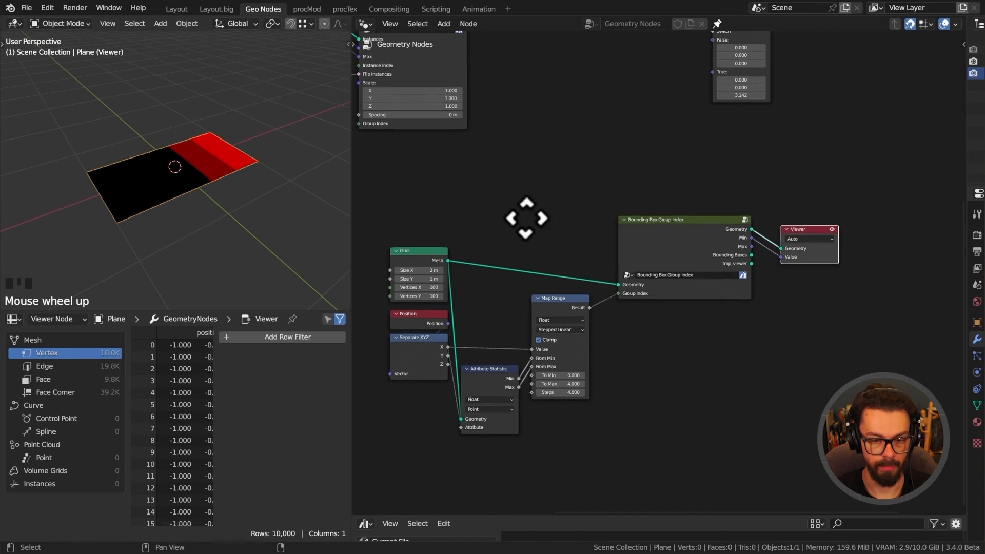
{"action": "scroll", "coordinate": [573, 206], "scroll_direction": "up", "scroll_amount": 1}
{"action": "middle_click_drag", "start_coordinate": [490, 206], "coordinate": [547, 191]}
{"action": "left_click", "coordinate": [518, 217]}
{"action": "key", "text": "x"}
{"action": "key", "text": "shift+a"}
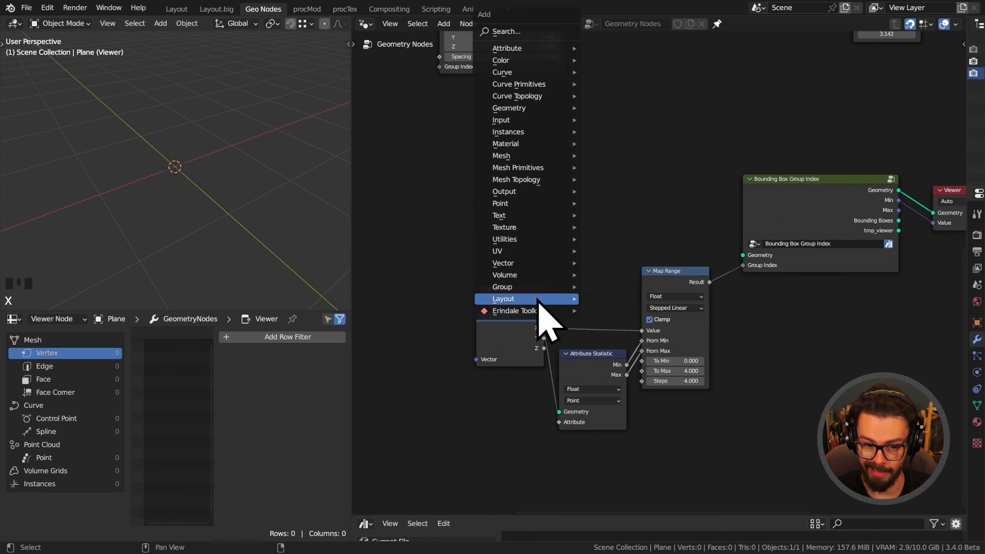
{"action": "mouse_move", "coordinate": [534, 311]}
{"action": "mouse_move", "coordinate": [633, 358]}
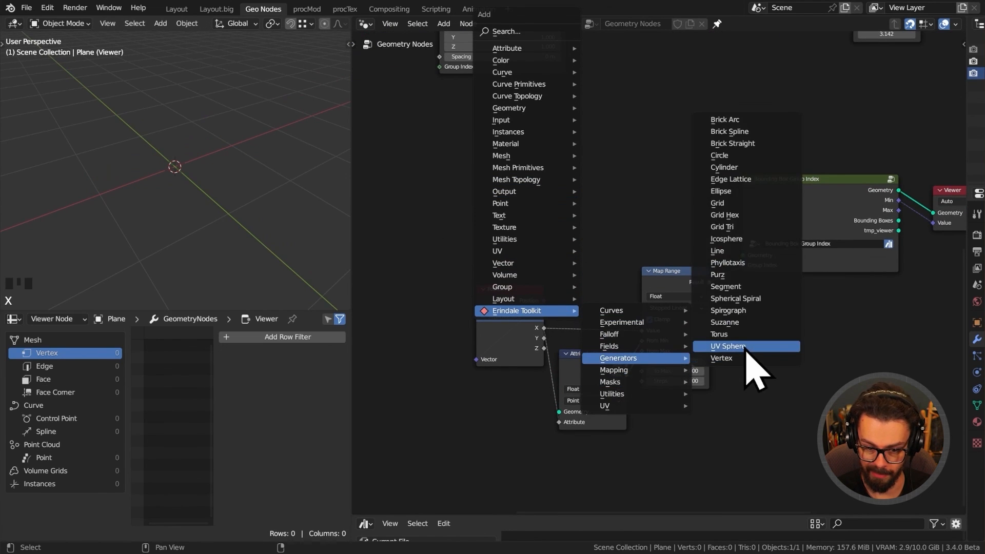
{"action": "left_click", "coordinate": [750, 323]}
{"action": "left_click", "coordinate": [656, 318]}
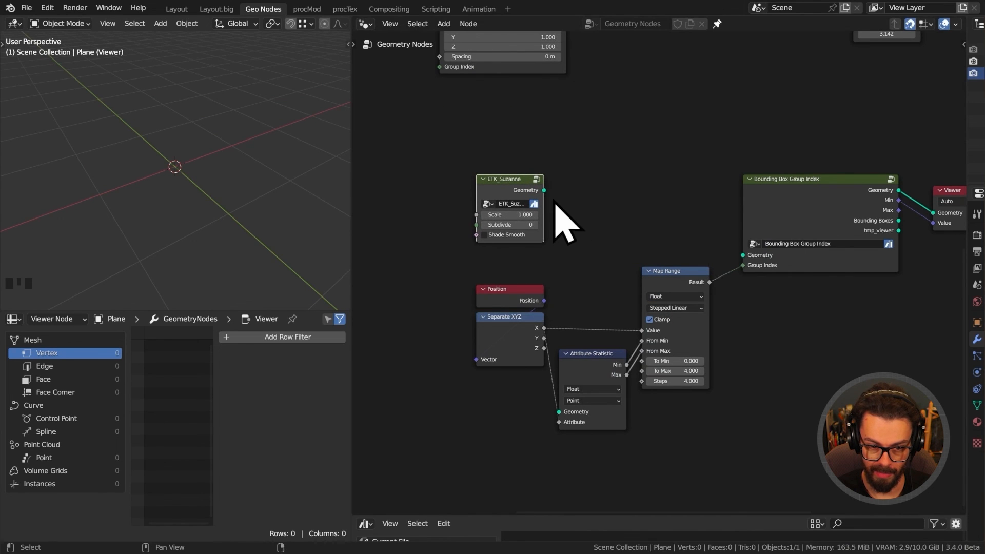
Connect ETK_Suzanne's Geometry to the Geometry inputs of Bounding Box Group Index and Attribute Statistic.
{"action": "left_click_drag", "start_coordinate": [544, 191], "coordinate": [744, 255]}
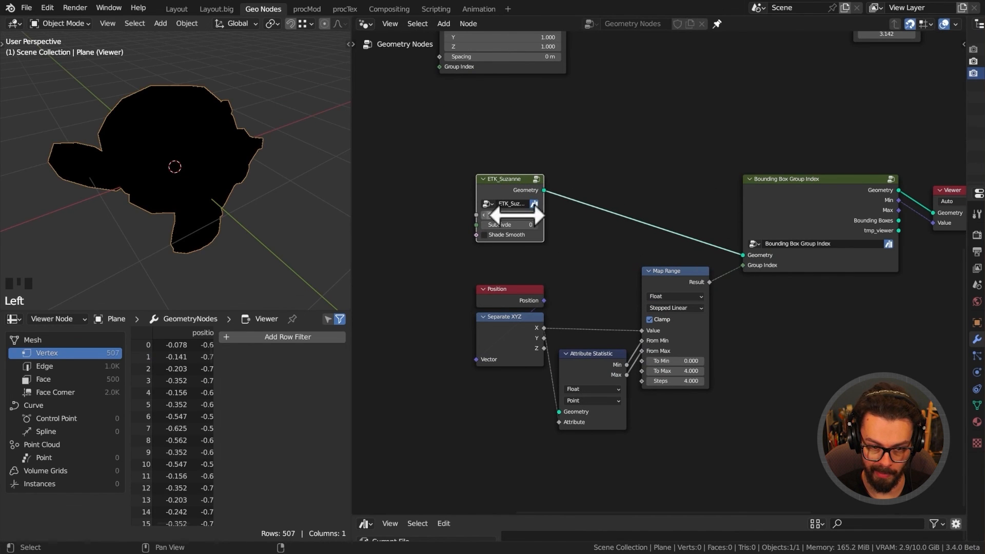
{"action": "left_click_drag", "start_coordinate": [544, 190], "coordinate": [559, 411]}
{"action": "mouse_move", "coordinate": [241, 169]}
{"action": "middle_mouse_down"}
{"action": "mouse_move", "coordinate": [219, 176]}
{"action": "mouse_move", "coordinate": [228, 180]}
{"action": "middle_mouse_up"}
{"action": "middle_click_drag", "start_coordinate": [601, 235], "coordinate": [581, 231], "text": "shift"}
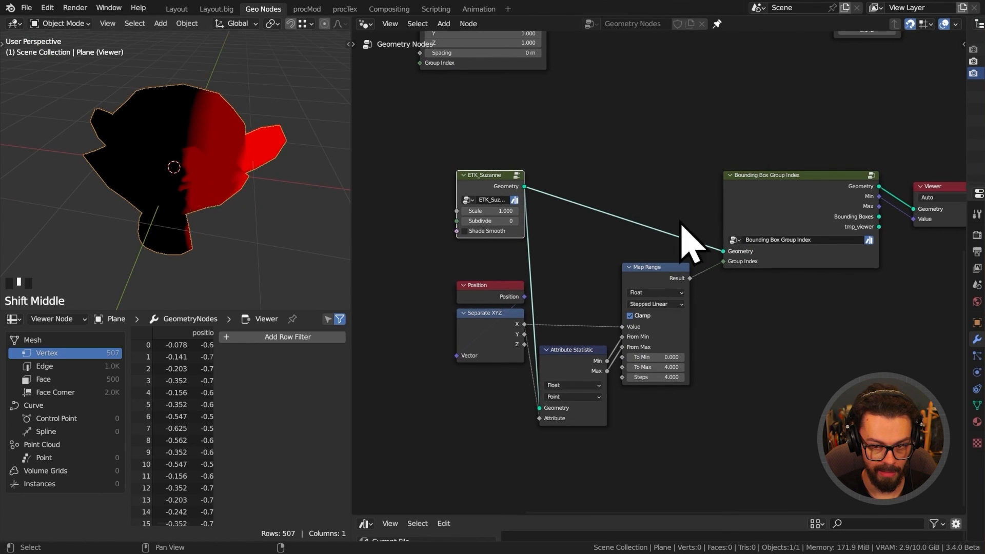
Preview Attribute Statistic's Min and Max and the Map Range result on the Suzanne mesh, viewing it from several angles.
{"action": "left_click", "coordinate": [487, 185], "text": "ctrl+shift"}
{"action": "left_click", "coordinate": [567, 359], "text": "ctrl+shift"}
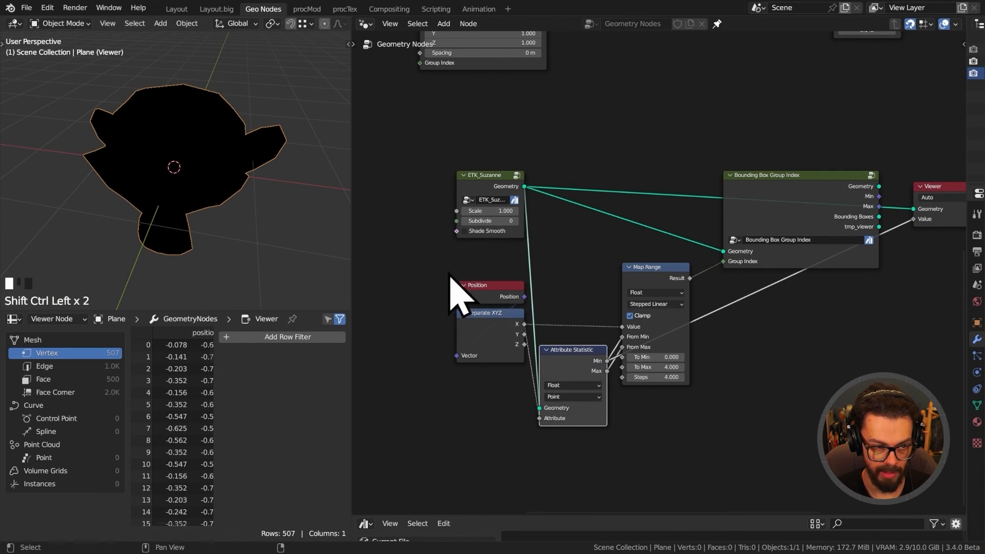
{"action": "middle_click_drag", "start_coordinate": [614, 295], "coordinate": [568, 286]}
{"action": "left_click", "coordinate": [525, 356], "text": "ctrl+shift"}
{"action": "middle_click_drag", "start_coordinate": [234, 179], "coordinate": [248, 178]}
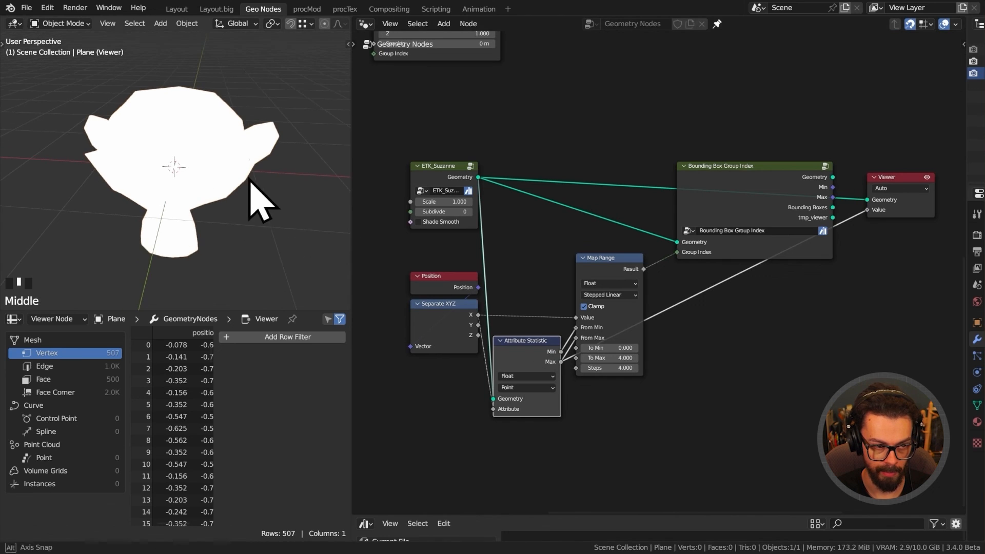
{"action": "left_click", "coordinate": [599, 277], "text": "ctrl+shift"}
{"action": "middle_click_drag", "start_coordinate": [169, 195], "coordinate": [201, 191]}
{"action": "middle_click_drag", "start_coordinate": [130, 175], "coordinate": [150, 176]}
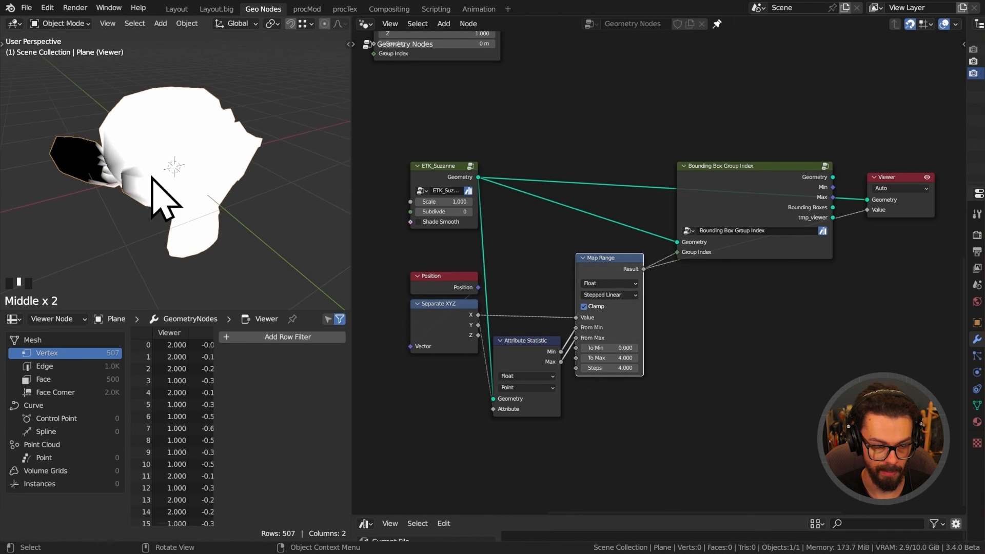
Preview the Bounding Box Group Index node's Geometry with its Min and Max values on the Suzanne mesh.
{"action": "middle_click_drag", "start_coordinate": [605, 191], "coordinate": [528, 213]}
{"action": "left_click", "coordinate": [644, 215], "text": "ctrl+shift"}
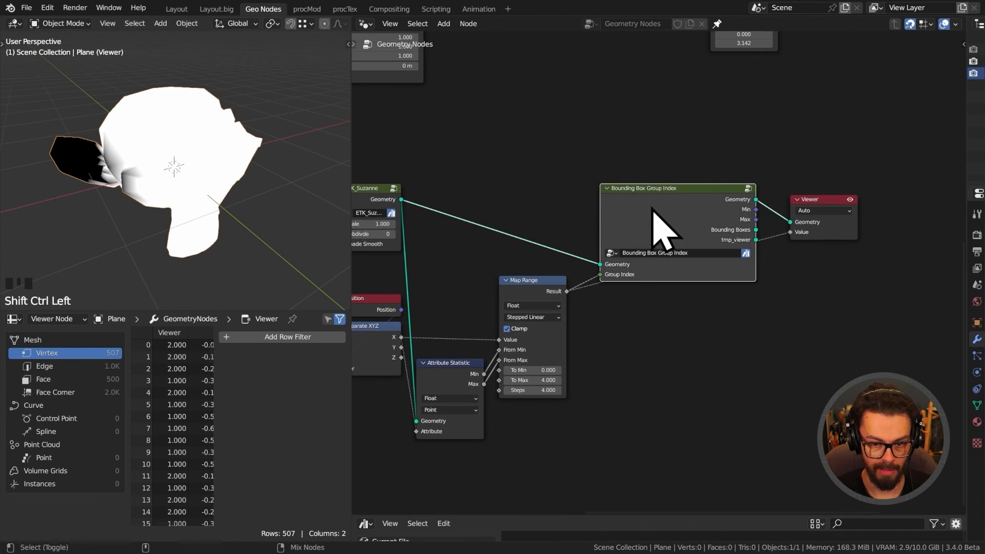
{"action": "left_click", "coordinate": [652, 207], "text": "ctrl+shift"}
{"action": "middle_click_drag", "start_coordinate": [195, 169], "coordinate": [274, 175]}
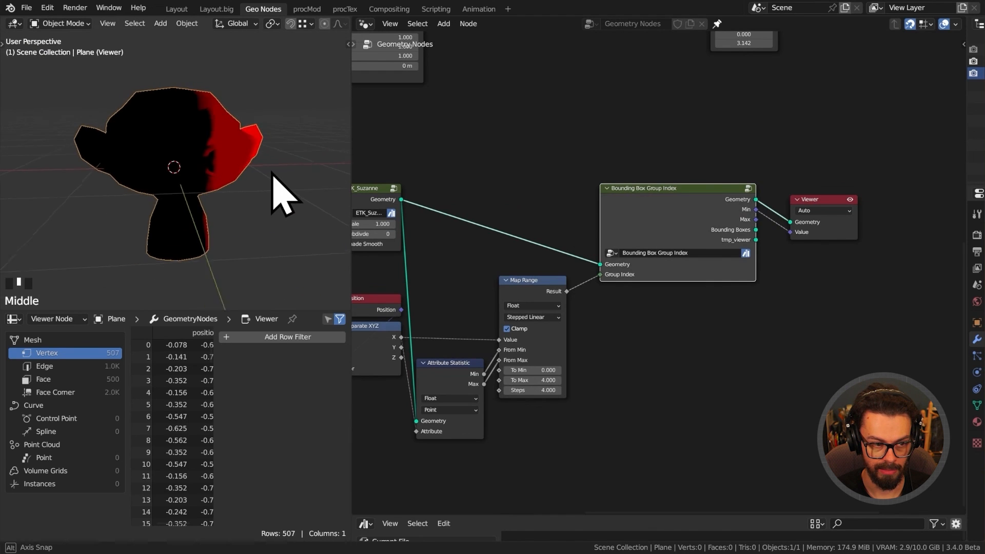
{"action": "left_click", "coordinate": [671, 218], "text": "ctrl+shift"}
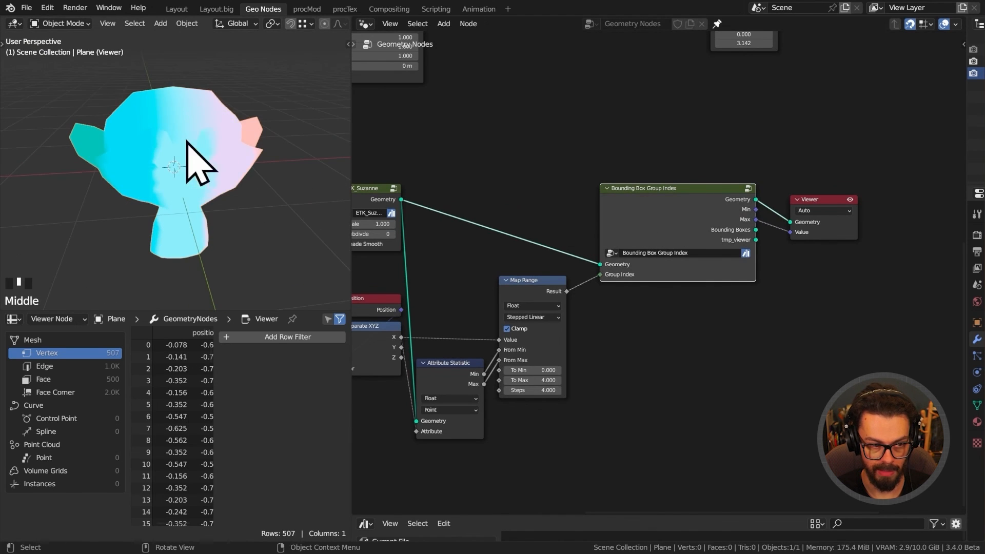
{"action": "middle_click_drag", "start_coordinate": [187, 142], "coordinate": [130, 167]}
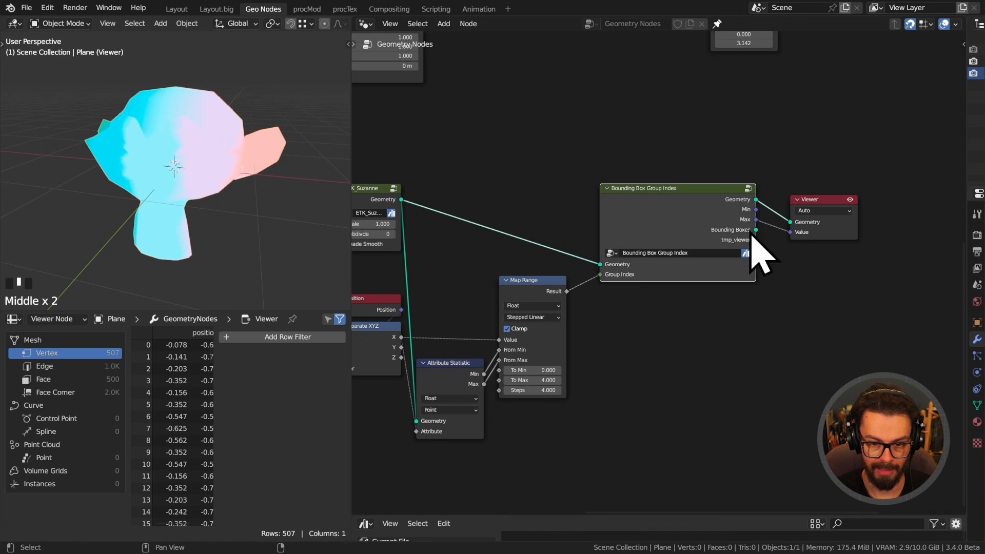
Send the Bounding Boxes output of Bounding Box Group Index to the final output and delete the Viewer node.
{"action": "left_click", "coordinate": [724, 218], "text": "ctrl+shift"}
{"action": "left_click", "coordinate": [710, 217], "text": "alt+shift"}
{"action": "left_click", "coordinate": [710, 218], "text": "alt+shift"}
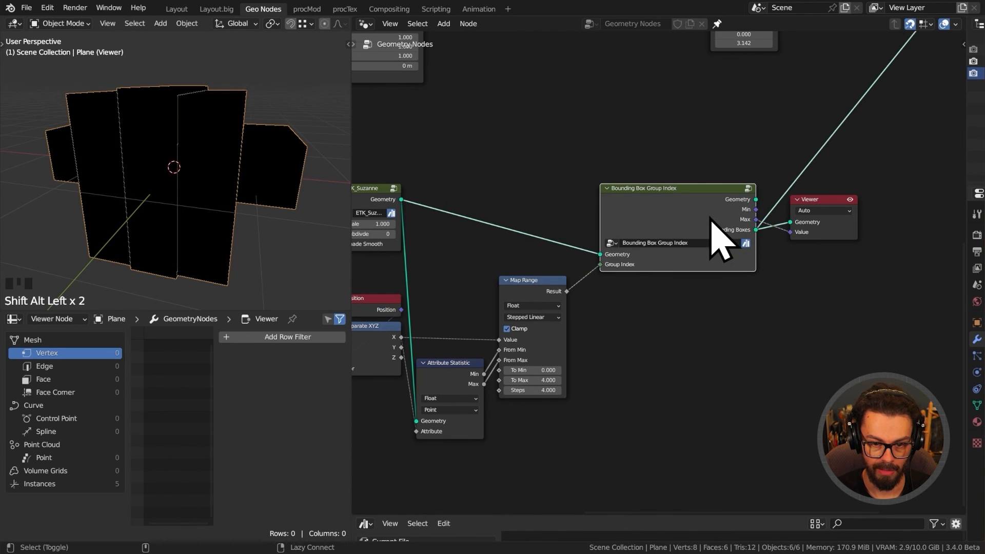
{"action": "left_click", "coordinate": [852, 221]}
{"action": "key", "text": "x"}
{"action": "middle_click_drag", "start_coordinate": [164, 159], "coordinate": [182, 183]}
{"action": "middle_click_drag", "start_coordinate": [433, 227], "coordinate": [495, 219]}
{"action": "middle_click_drag", "start_coordinate": [166, 177], "coordinate": [231, 183]}
Set ETK_Suzanne's Scale to 0.700 and its subdivision level to 3.
{"action": "mouse_move", "coordinate": [430, 215]}
{"action": "left_mouse_down"}
{"action": "mouse_move", "coordinate": [469, 215]}
{"action": "mouse_move", "coordinate": [410, 216]}
{"action": "left_mouse_up"}
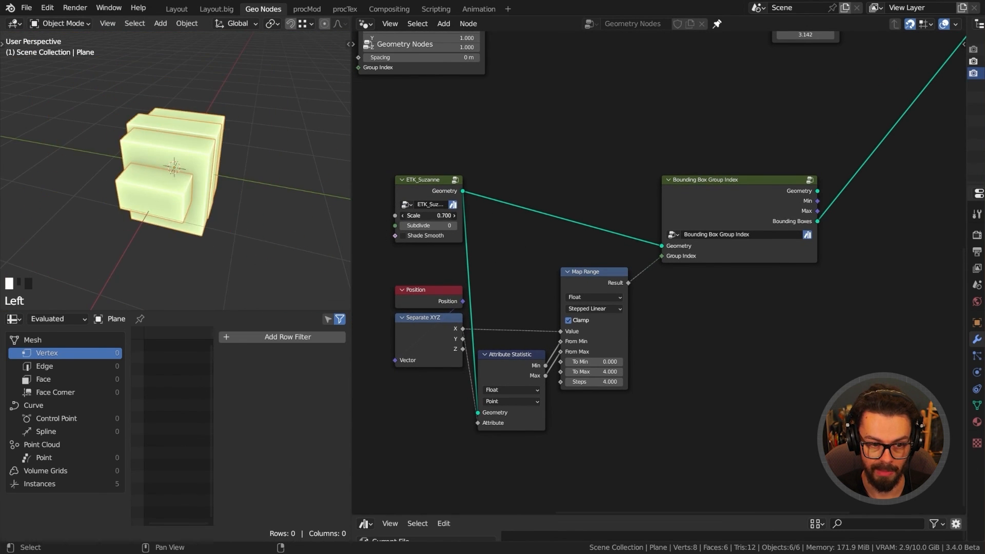
{"action": "middle_click_drag", "start_coordinate": [289, 213], "coordinate": [137, 204]}
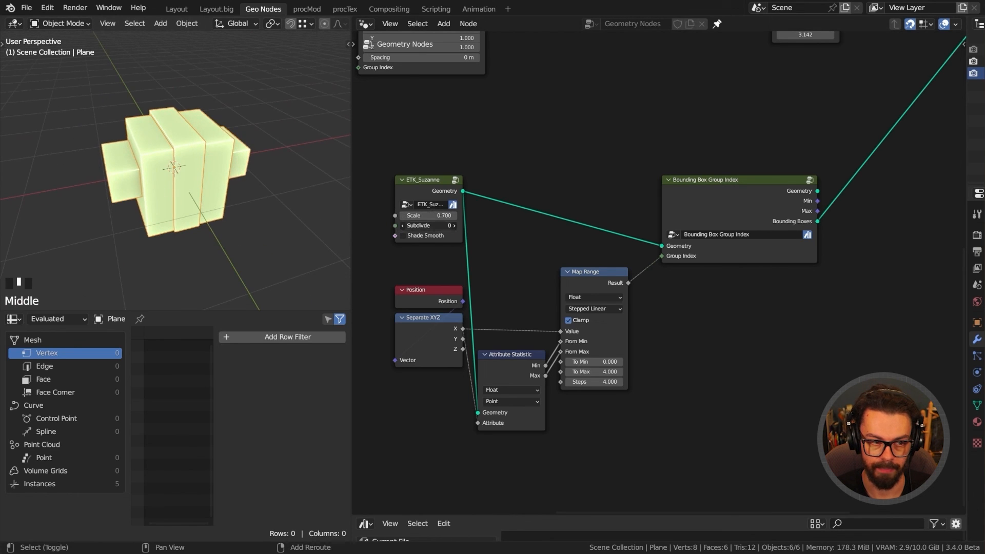
{"action": "left_click_drag", "start_coordinate": [429, 226], "coordinate": [446, 226], "text": "shift"}
{"action": "middle_click_drag", "start_coordinate": [231, 211], "coordinate": [190, 211]}
{"action": "middle_click_drag", "start_coordinate": [517, 249], "coordinate": [538, 226]}
{"action": "middle_click_drag", "start_coordinate": [532, 263], "coordinate": [564, 250]}
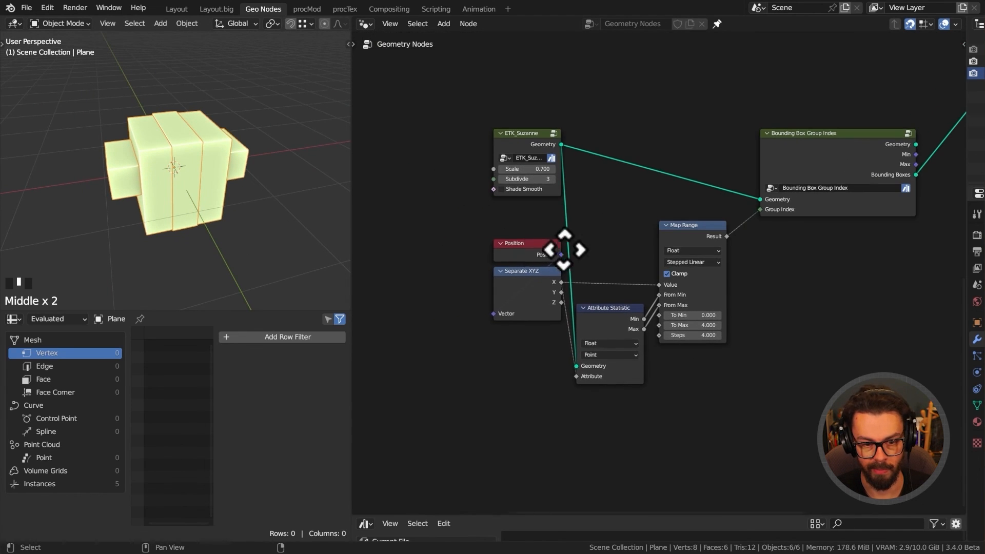
Replace the Position, Separate XYZ, Attribute Statistic and Map Range nodes with a Voronoi Texture placed below ETK_Suzanne.
{"action": "left_click_drag", "start_coordinate": [497, 212], "coordinate": [720, 410]}
{"action": "key", "text": "x"}
{"action": "scroll", "coordinate": [649, 241], "scroll_direction": "up", "scroll_amount": 3}
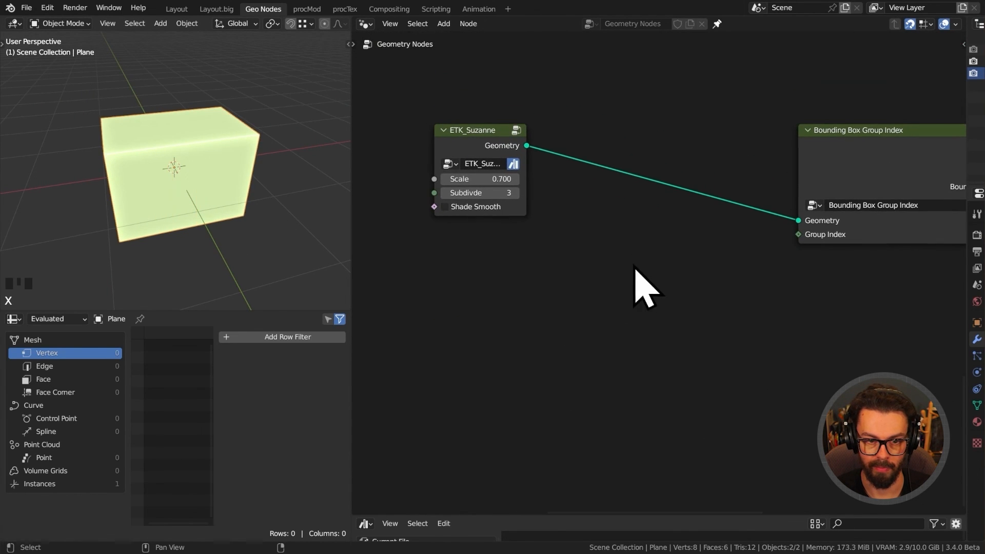
{"action": "key", "text": "shift+a"}
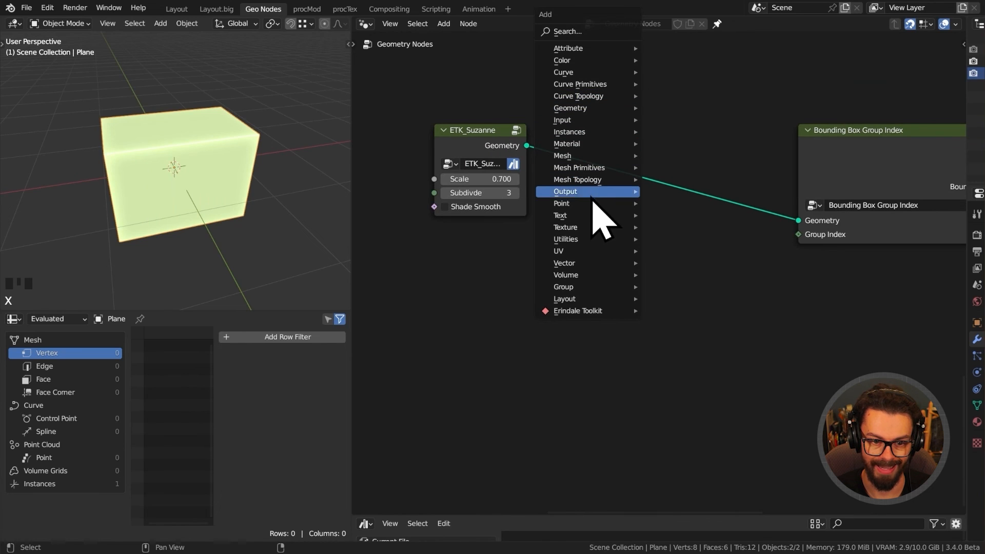
{"action": "mouse_move", "coordinate": [633, 227]}
{"action": "left_click", "coordinate": [685, 310]}
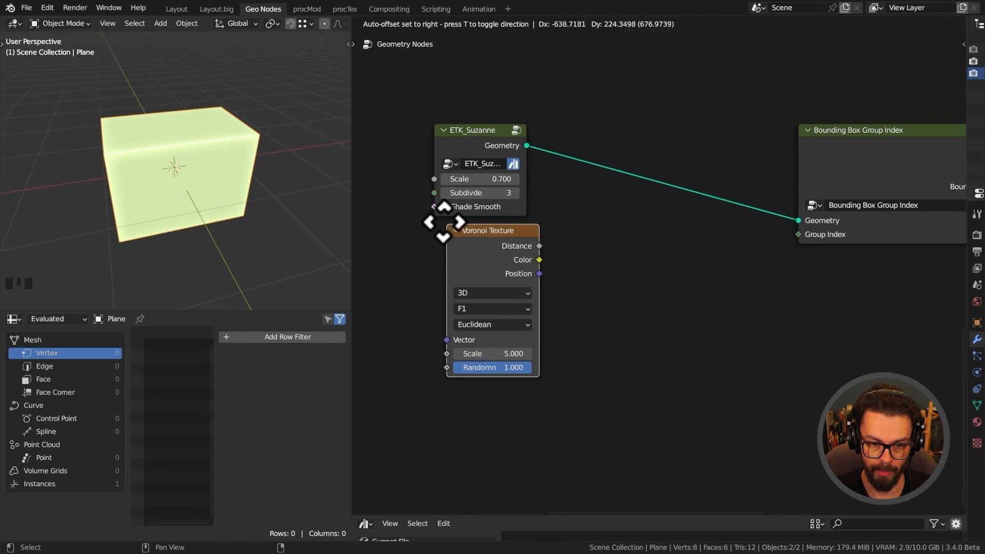
{"action": "left_click", "coordinate": [436, 233]}
Preview the Voronoi Texture's Distance and Color outputs on the Suzanne mesh.
{"action": "left_click", "coordinate": [468, 159], "text": "ctrl+shift"}
{"action": "left_click", "coordinate": [468, 252], "text": "ctrl+shift"}
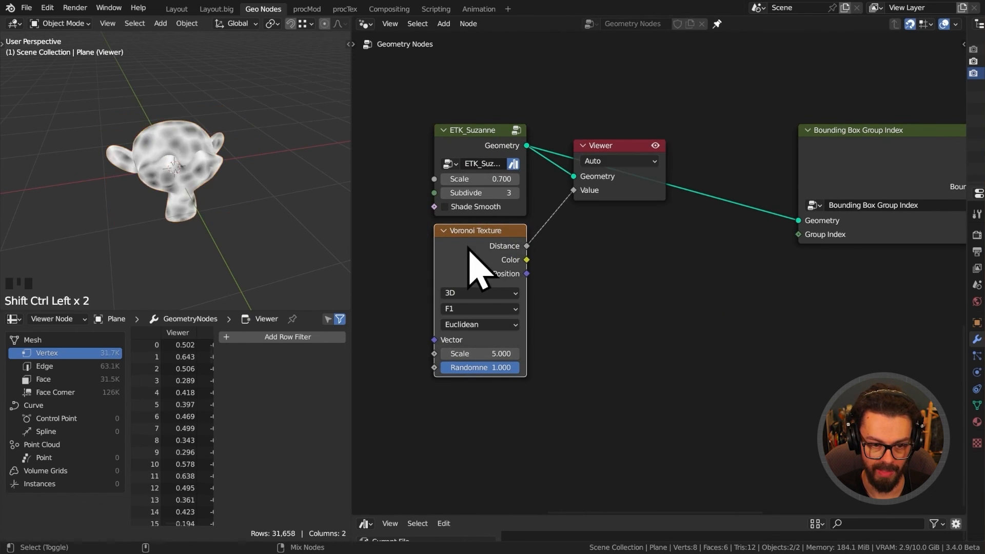
{"action": "left_click", "coordinate": [469, 251], "text": "ctrl+shift"}
{"action": "scroll", "coordinate": [488, 220], "scroll_direction": "up", "scroll_amount": 3}
{"action": "scroll", "coordinate": [193, 172], "scroll_direction": "up", "scroll_amount": 4}
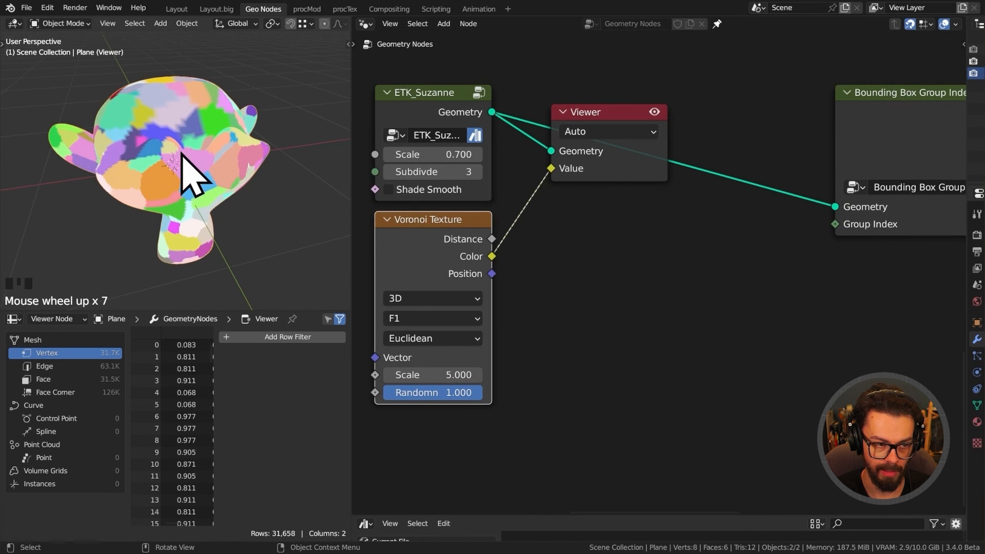
Add a Math node after the Voronoi Color, set it to Multiply by 500, and place it beside the texture.
{"action": "key", "text": "q"}
{"action": "left_click", "coordinate": [560, 189]}
{"action": "left_click", "coordinate": [550, 193]}
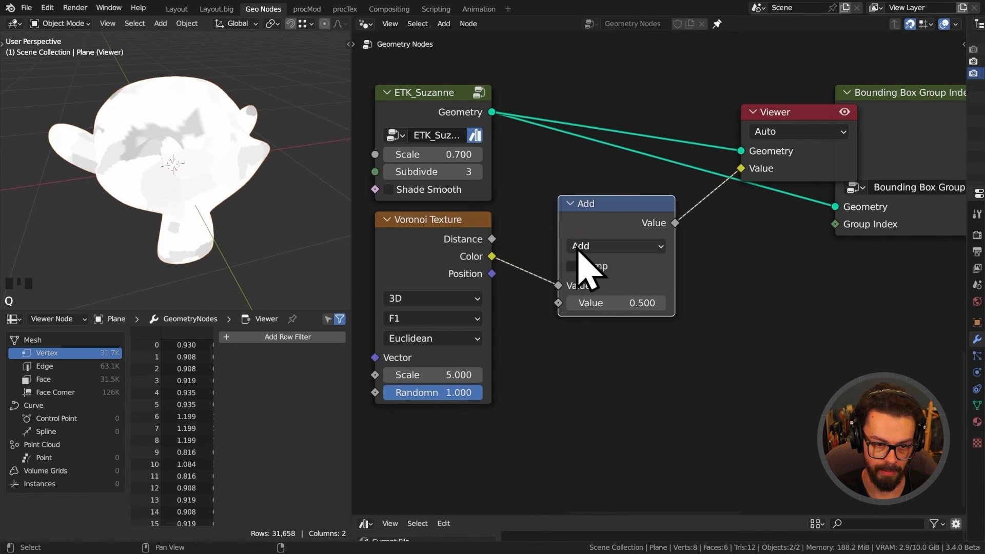
{"action": "left_click", "coordinate": [587, 246]}
{"action": "left_click", "coordinate": [431, 366]}
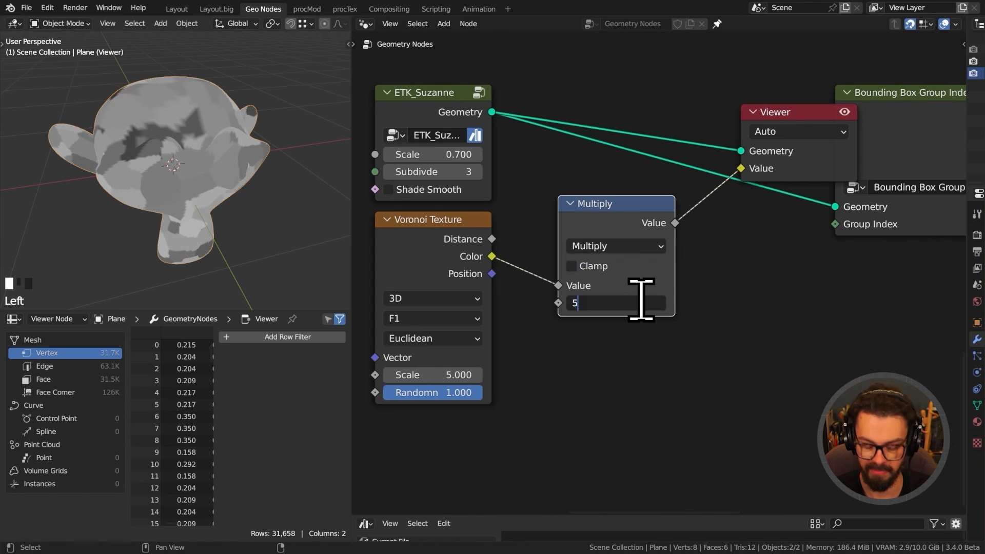
{"action": "key", "text": "Return"}
{"action": "left_click_drag", "start_coordinate": [601, 222], "coordinate": [560, 237]}
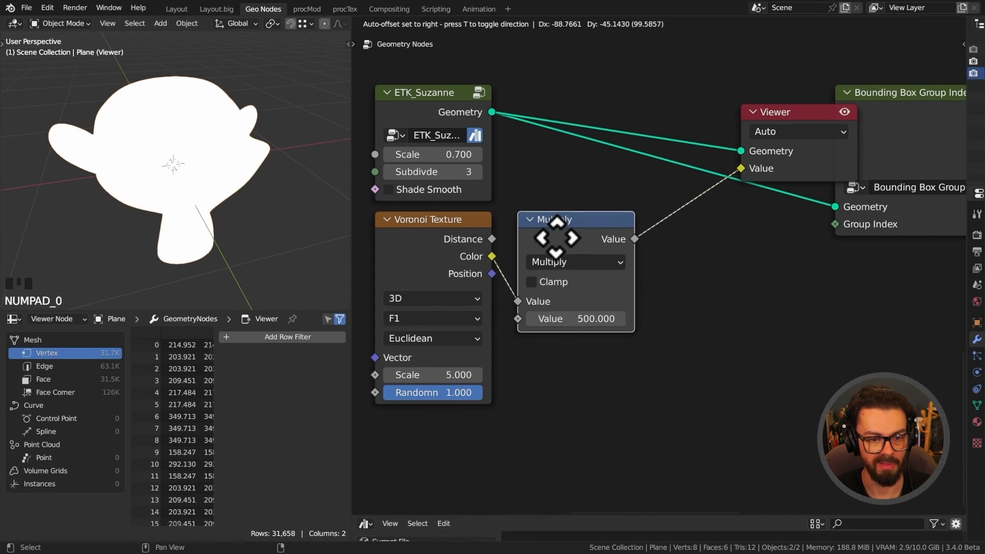
Delete the Viewer and connect the Multiply node's Value to the Group Index input of Bounding Box Group Index.
{"action": "middle_click_drag", "start_coordinate": [592, 229], "coordinate": [581, 237]}
{"action": "middle_click_drag", "start_coordinate": [677, 220], "coordinate": [638, 243]}
{"action": "left_click_drag", "start_coordinate": [649, 261], "coordinate": [748, 135]}
{"action": "key", "text": "x"}
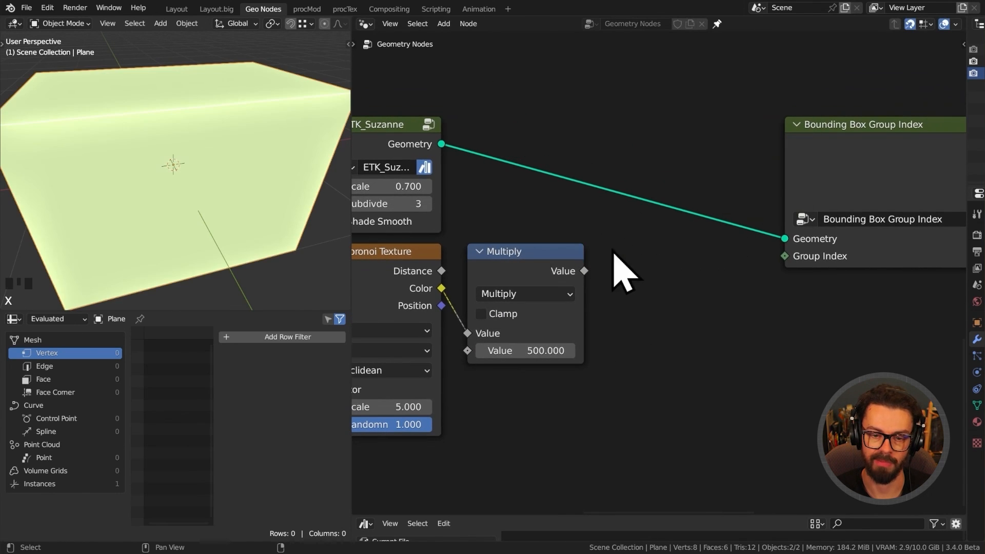
{"action": "left_click_drag", "start_coordinate": [585, 275], "coordinate": [785, 256]}
{"action": "middle_click_drag", "start_coordinate": [216, 169], "coordinate": [283, 185]}
{"action": "scroll", "coordinate": [132, 192], "scroll_direction": "down", "scroll_amount": 3}
Open the Bounding Box Group Index node group and preview the Merge by Distance geometry in the STORAGE frame.
{"action": "left_click", "coordinate": [891, 133]}
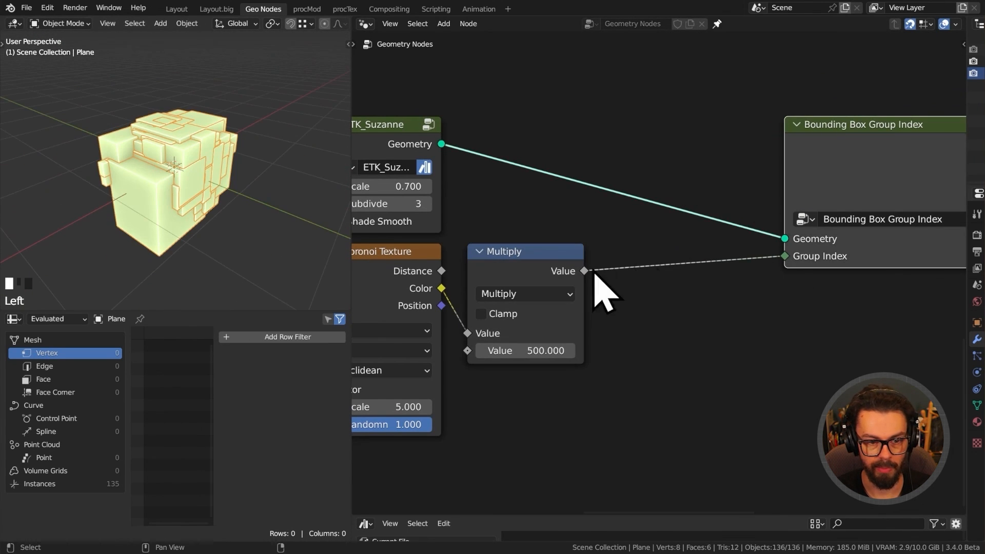
{"action": "middle_click_drag", "start_coordinate": [554, 285], "coordinate": [605, 263]}
{"action": "key", "text": "Tab"}
{"action": "scroll", "coordinate": [529, 233], "scroll_direction": "down", "scroll_amount": 8}
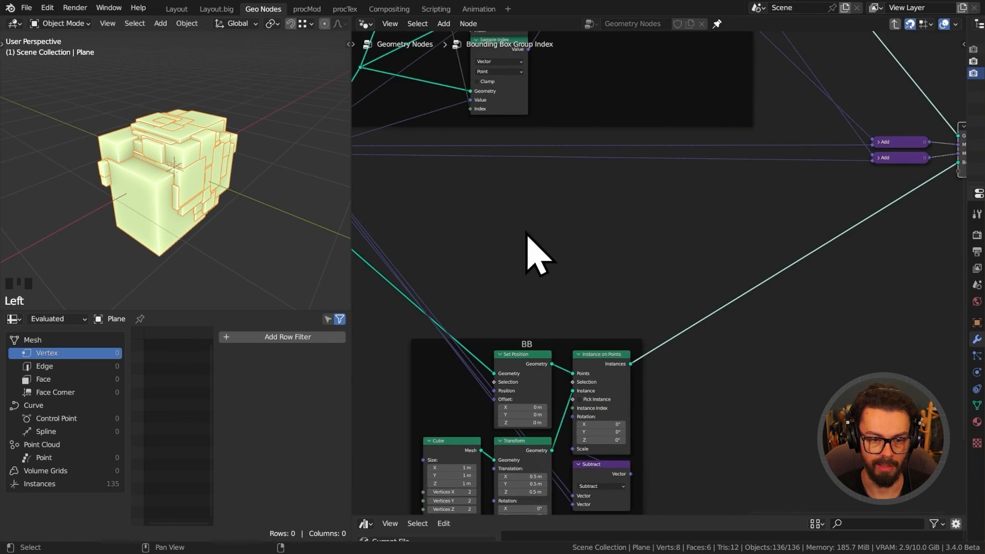
{"action": "scroll", "coordinate": [527, 234], "scroll_direction": "down", "scroll_amount": 8}
{"action": "middle_click_drag", "start_coordinate": [416, 201], "coordinate": [747, 268]}
{"action": "middle_click_drag", "start_coordinate": [453, 213], "coordinate": [725, 219]}
{"action": "scroll", "coordinate": [586, 226], "scroll_direction": "up", "scroll_amount": 6}
{"action": "middle_click_drag", "start_coordinate": [595, 250], "coordinate": [665, 216]}
{"action": "scroll", "coordinate": [545, 222], "scroll_direction": "up", "scroll_amount": 2}
{"action": "middle_click_drag", "start_coordinate": [556, 220], "coordinate": [650, 211]}
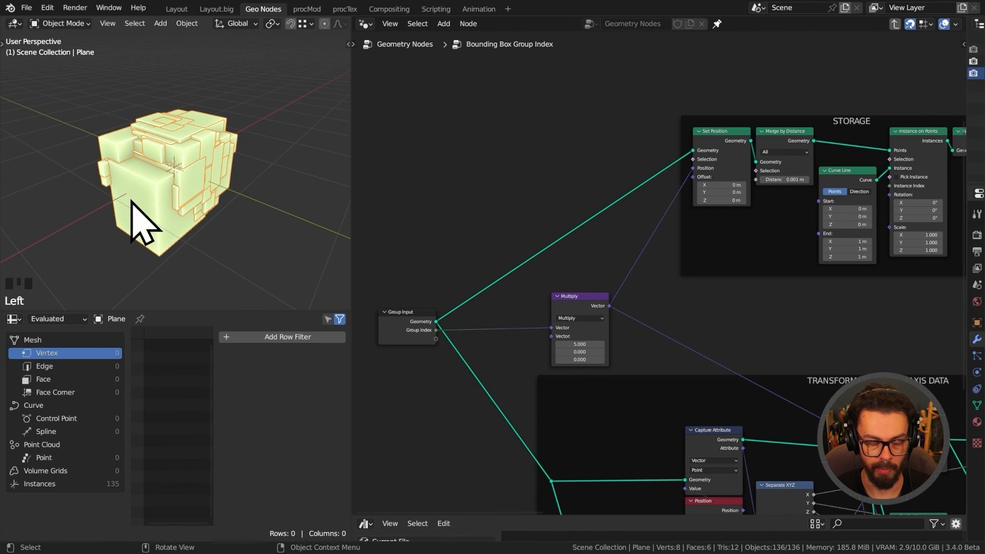
{"action": "left_click", "coordinate": [794, 143]}
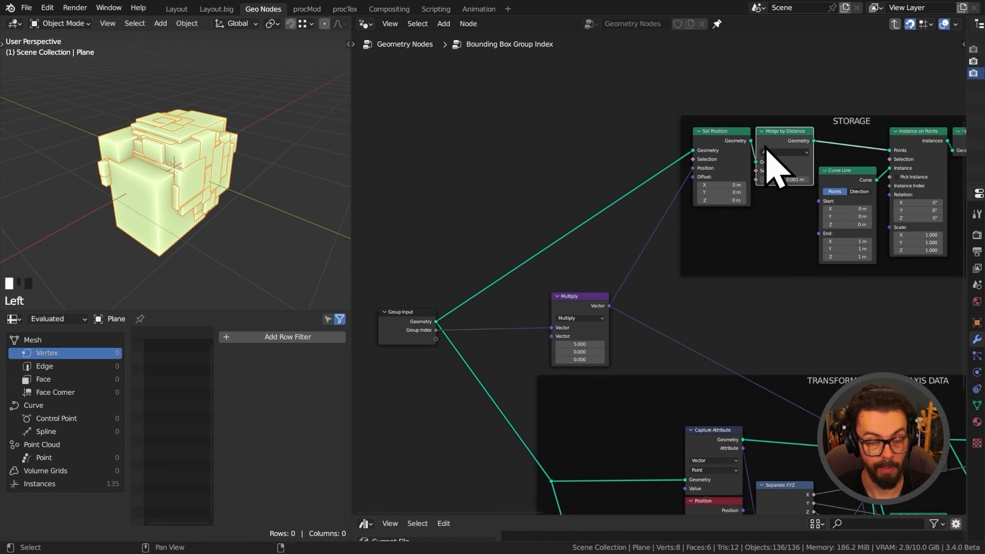
{"action": "left_click", "coordinate": [784, 138], "text": "alt+shift"}
{"action": "middle_click_drag", "start_coordinate": [785, 137], "coordinate": [589, 202]}
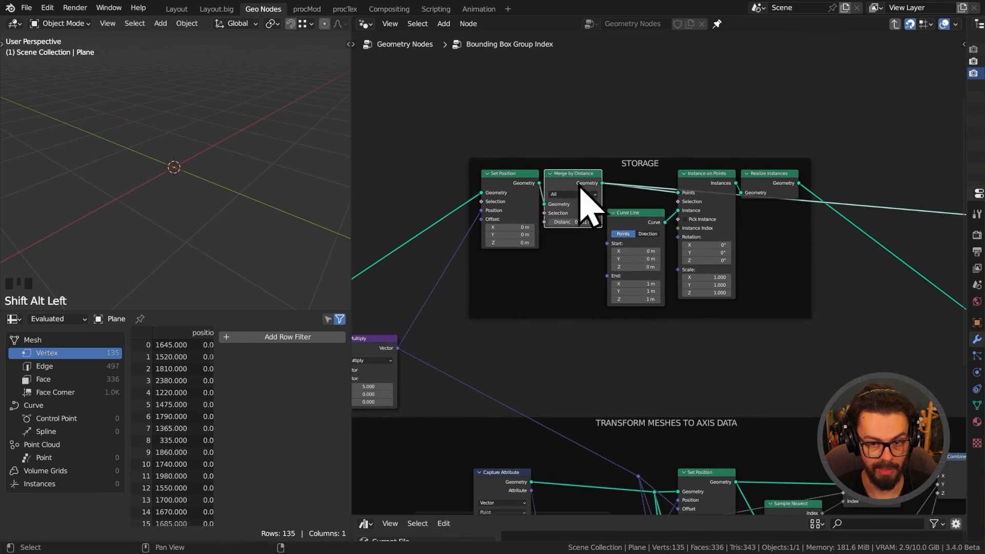
Try a Mesh to Points node on the Merge by Distance geometry to view its vertices, and remove that node again.
{"action": "key", "text": "shift+a"}
{"action": "mouse_move", "coordinate": [663, 155]}
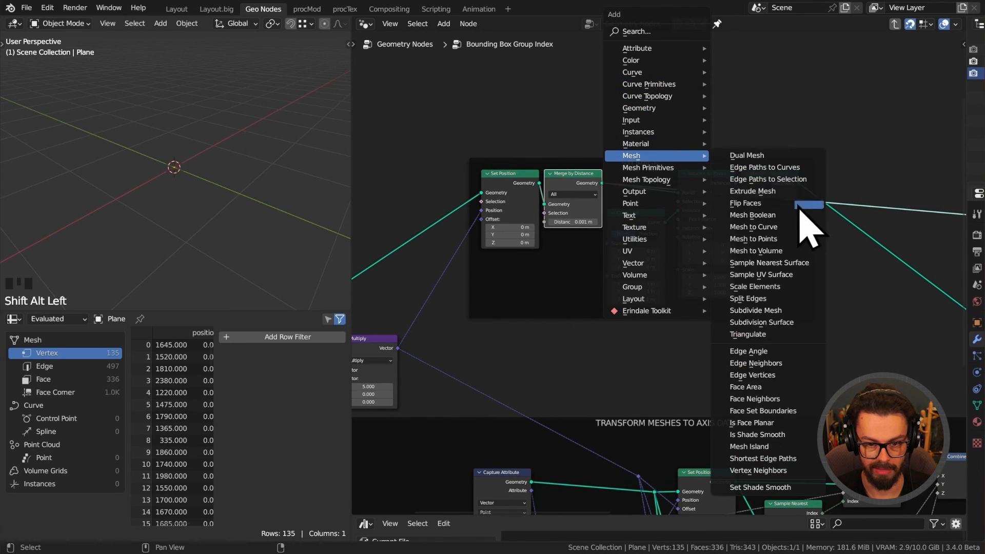
{"action": "left_click", "coordinate": [797, 238]}
{"action": "left_click", "coordinate": [710, 69]}
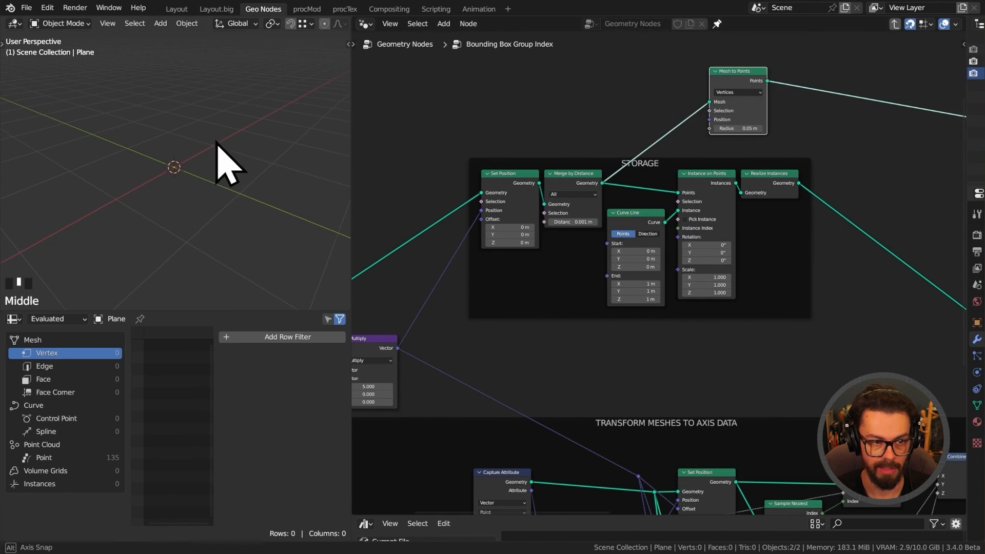
{"action": "middle_click_drag", "start_coordinate": [217, 142], "coordinate": [247, 133]}
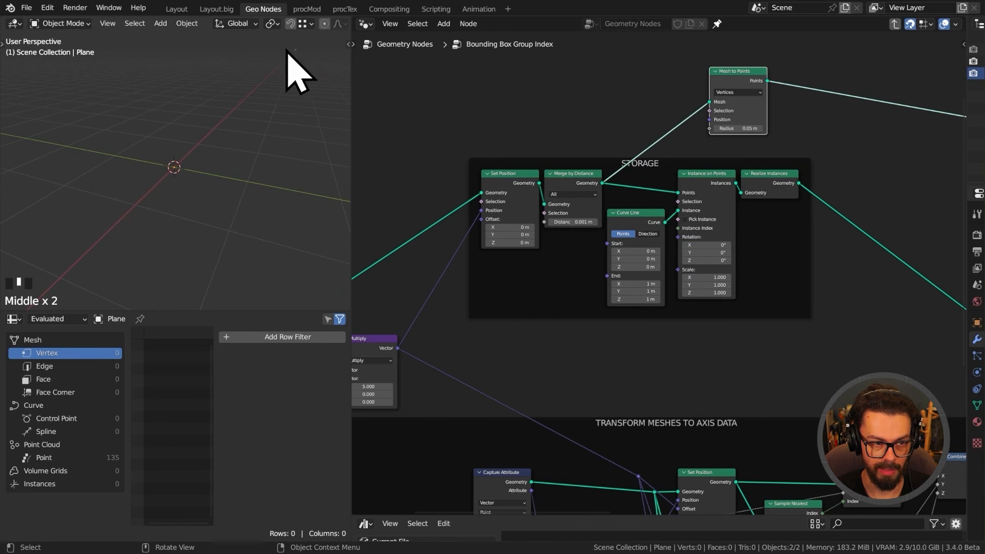
{"action": "middle_click_drag", "start_coordinate": [287, 51], "coordinate": [274, 102]}
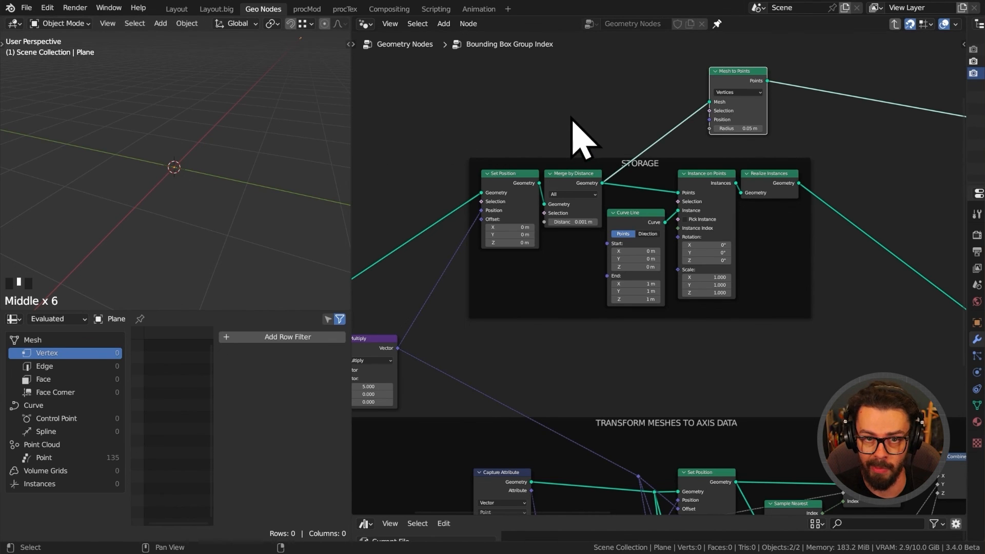
{"action": "key", "text": "ctrl+x"}
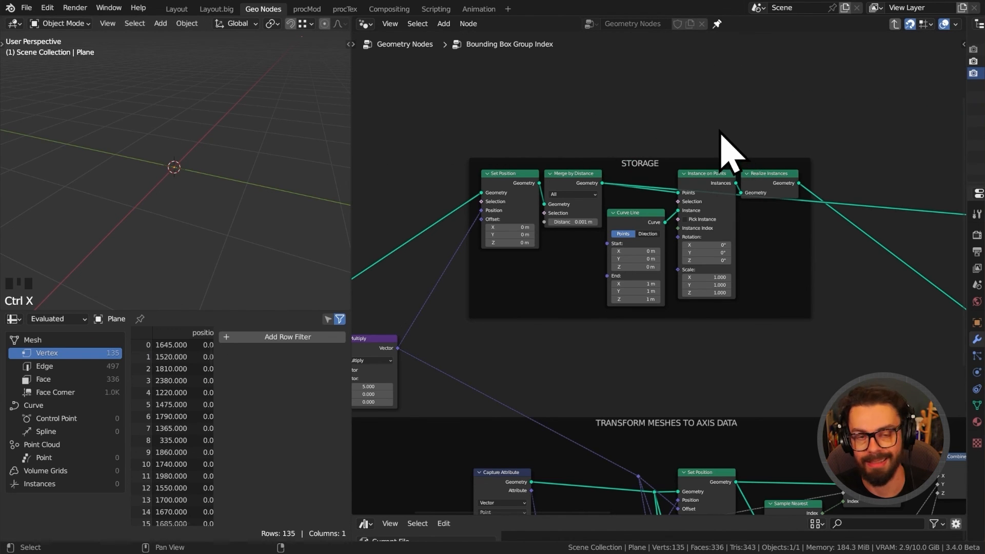
Leave the node group and view the geometry outputs of the Bounding Box Group Index node as the final output.
{"action": "key", "text": "Tab"}
{"action": "left_click", "coordinate": [793, 213], "text": "alt+shift"}
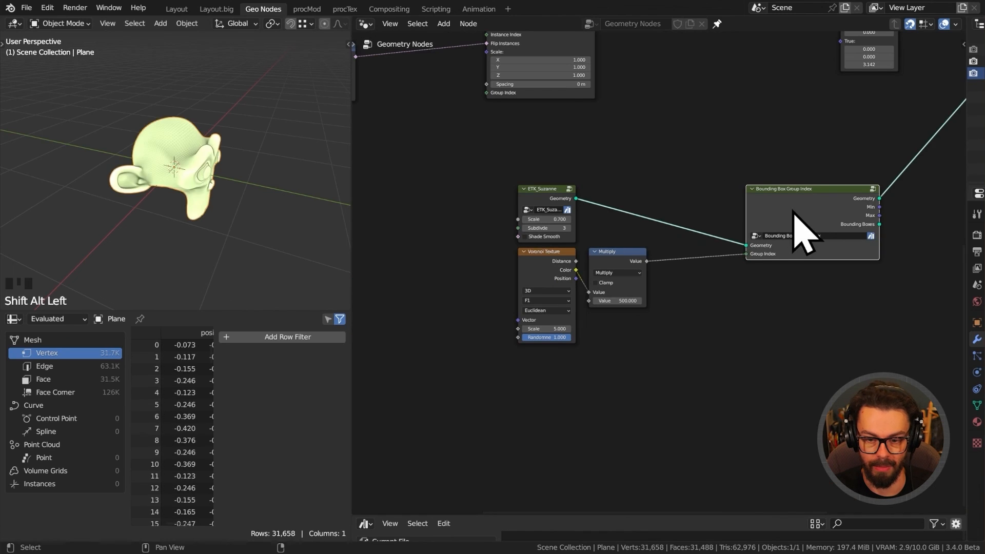
{"action": "left_click", "coordinate": [806, 193], "text": "alt+shift"}
{"action": "middle_click_drag", "start_coordinate": [255, 190], "coordinate": [91, 141]}
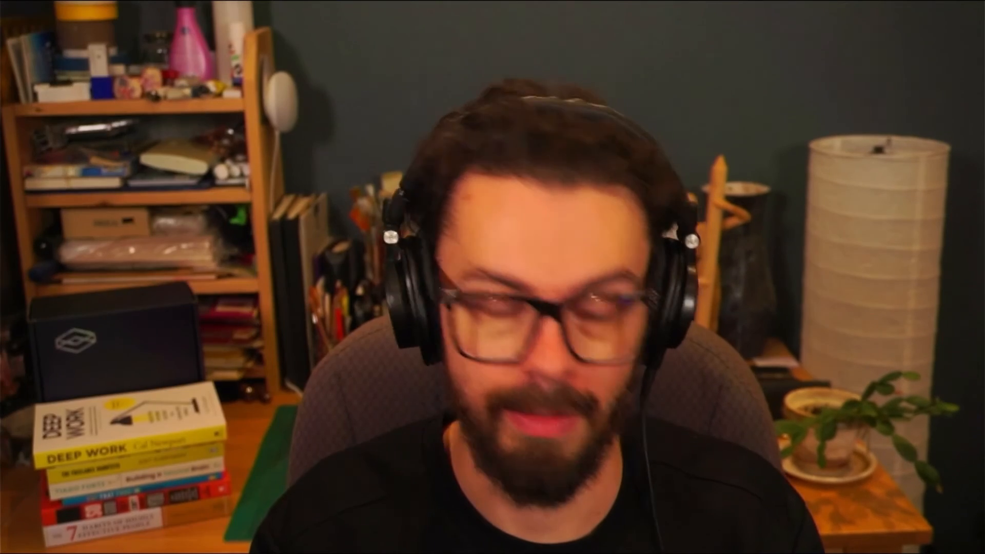